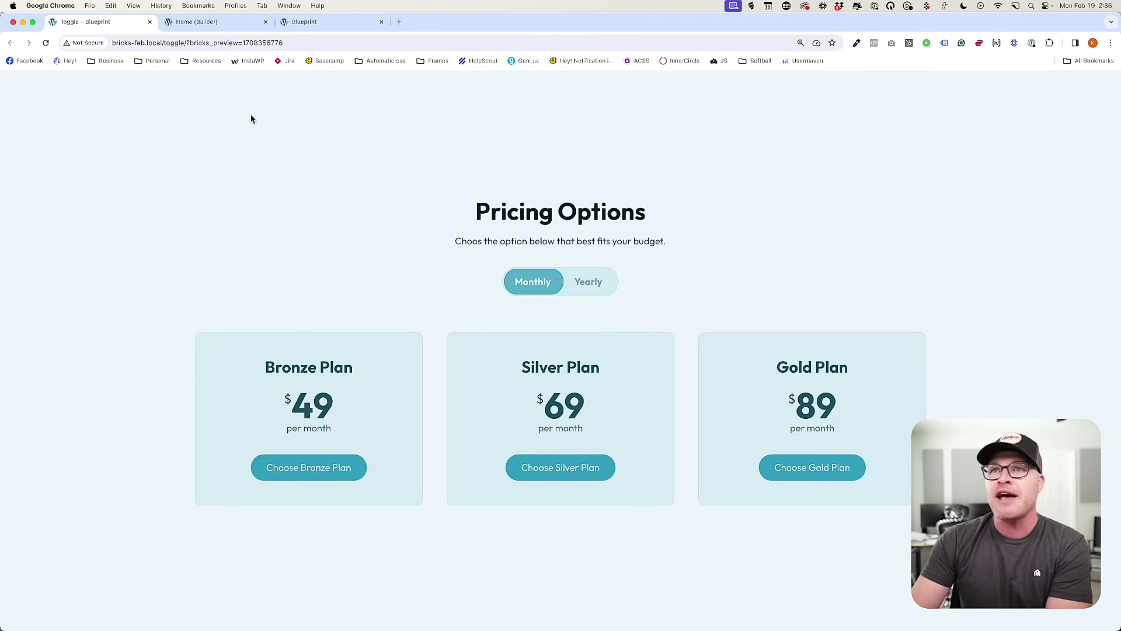
Switch to the Home page in the builder and add a section with a container to the empty canvas.
click(212, 22)
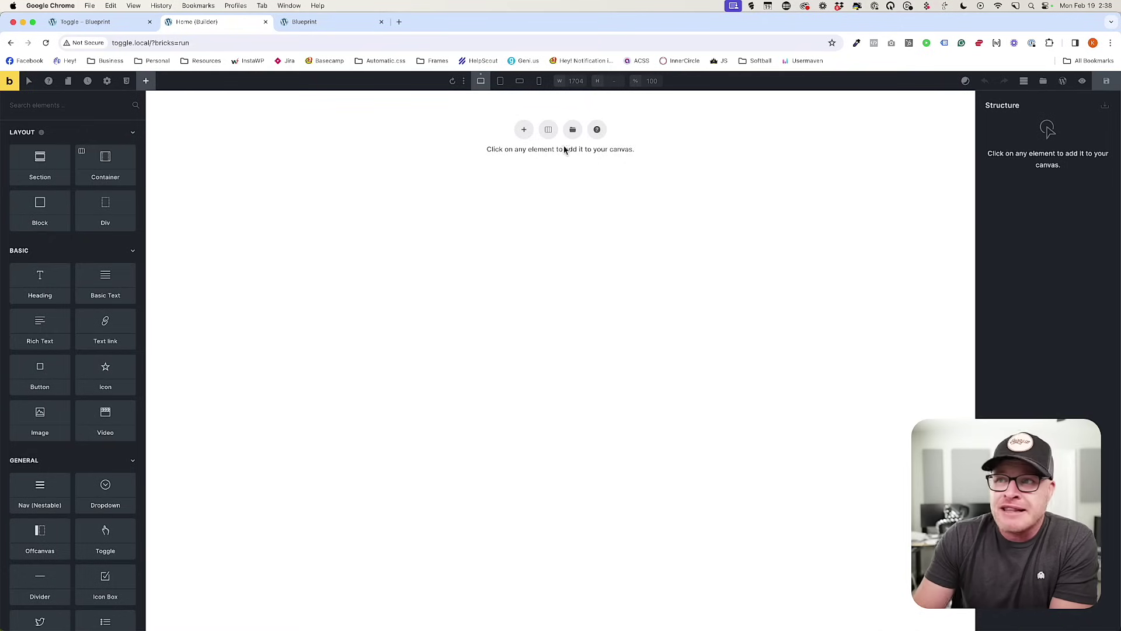
click(523, 131)
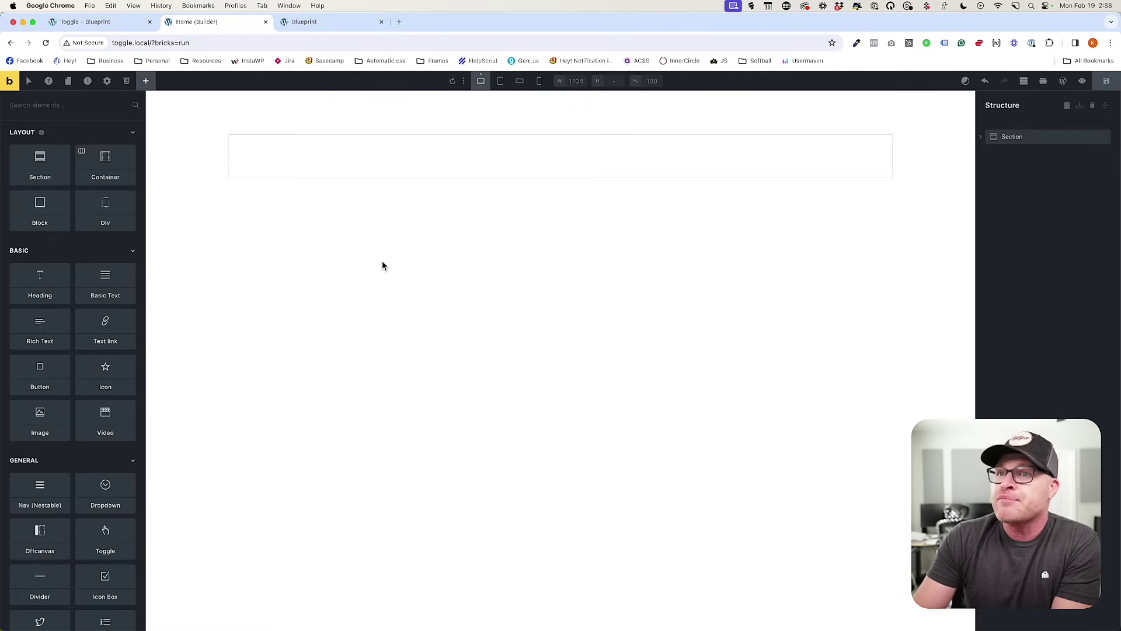
drag(105, 164, 198, 128)
Consult the finished pricing page's layout and add a second container to the section in the builder.
click(105, 22)
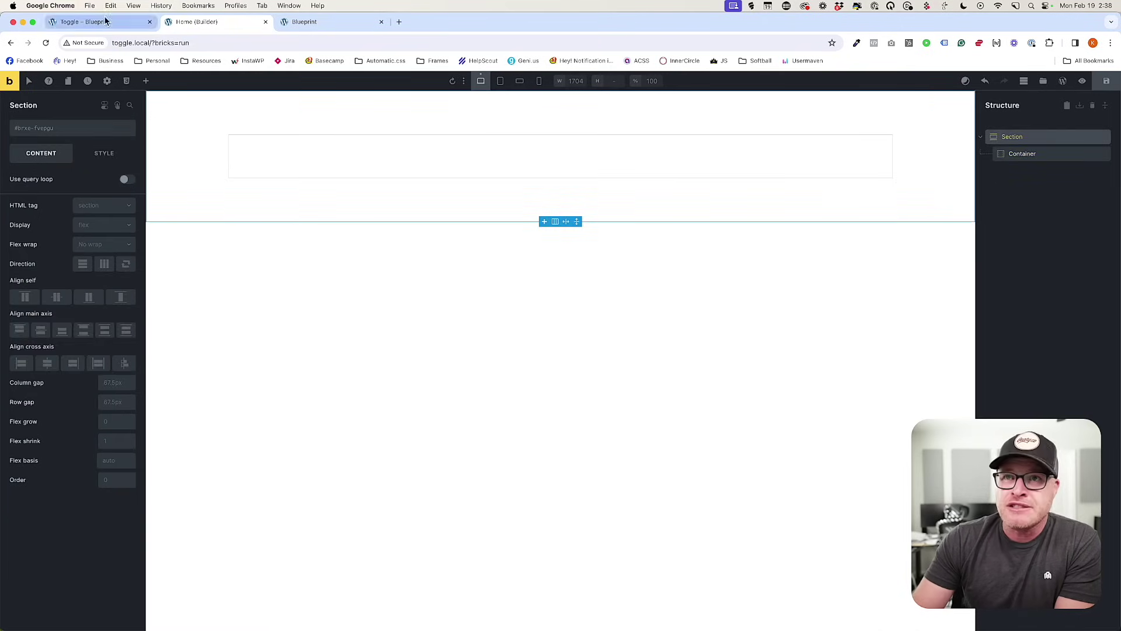
drag(586, 225, 621, 290)
click(642, 251)
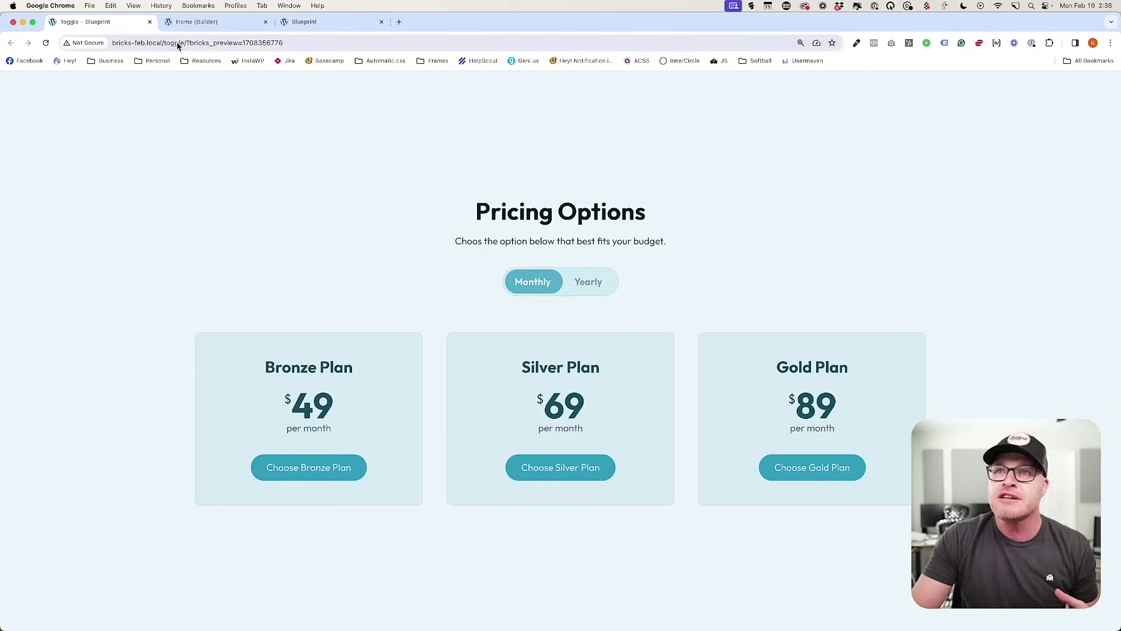
click(188, 21)
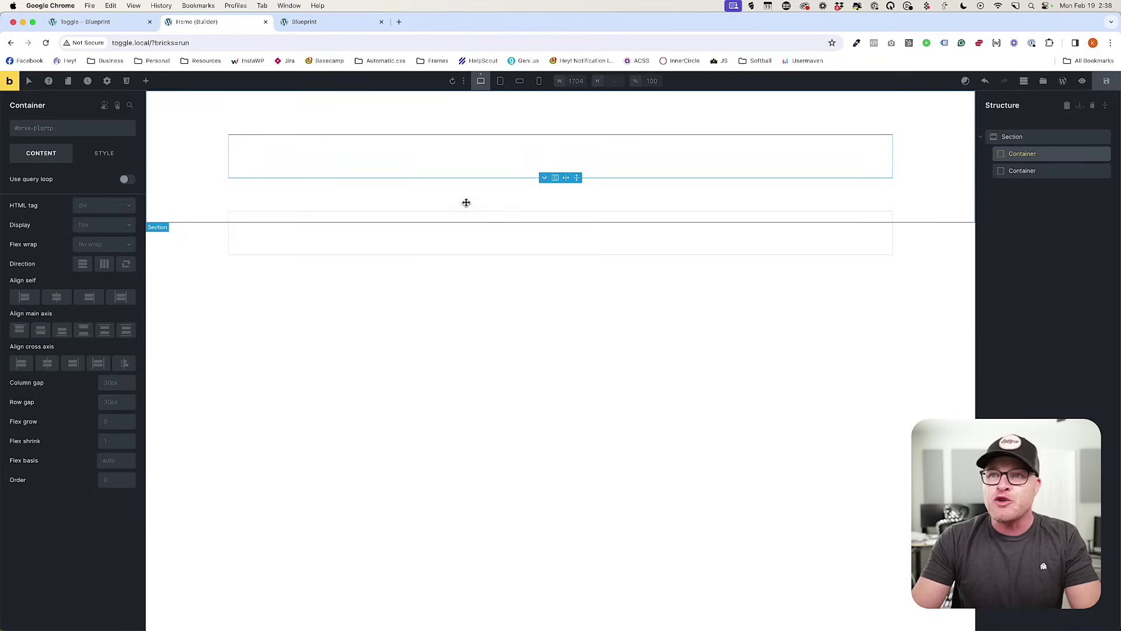
click(191, 184)
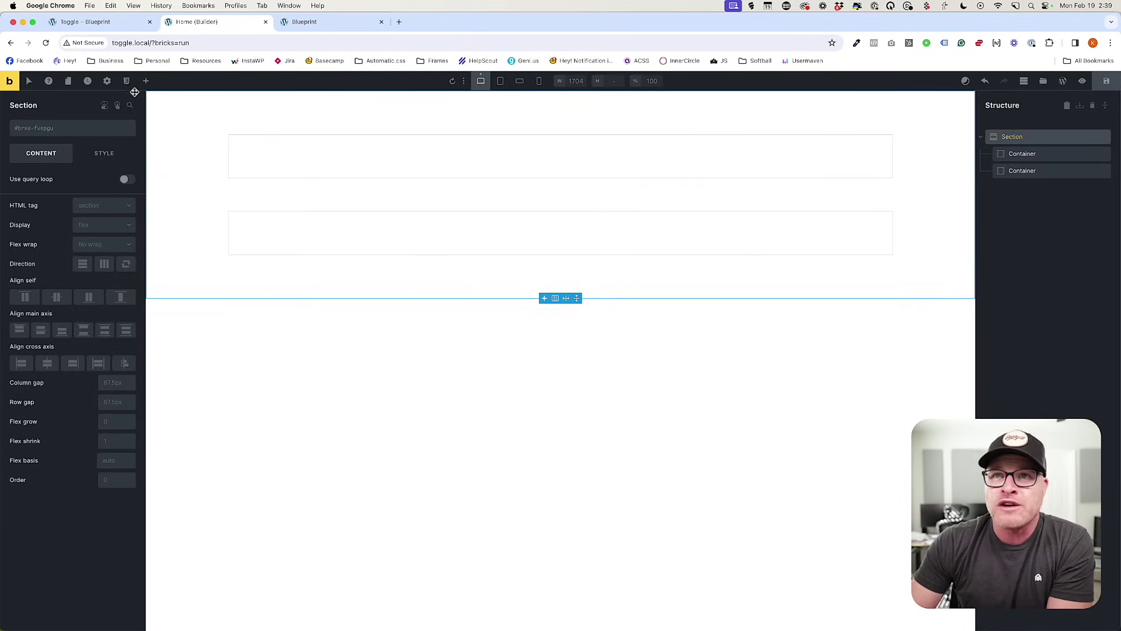
Examine the intro area of the finished pricing page, including its heading, text and Monthly/Yearly switch.
click(125, 23)
drag(476, 204, 634, 279)
click(635, 281)
drag(465, 213, 447, 243)
click(523, 285)
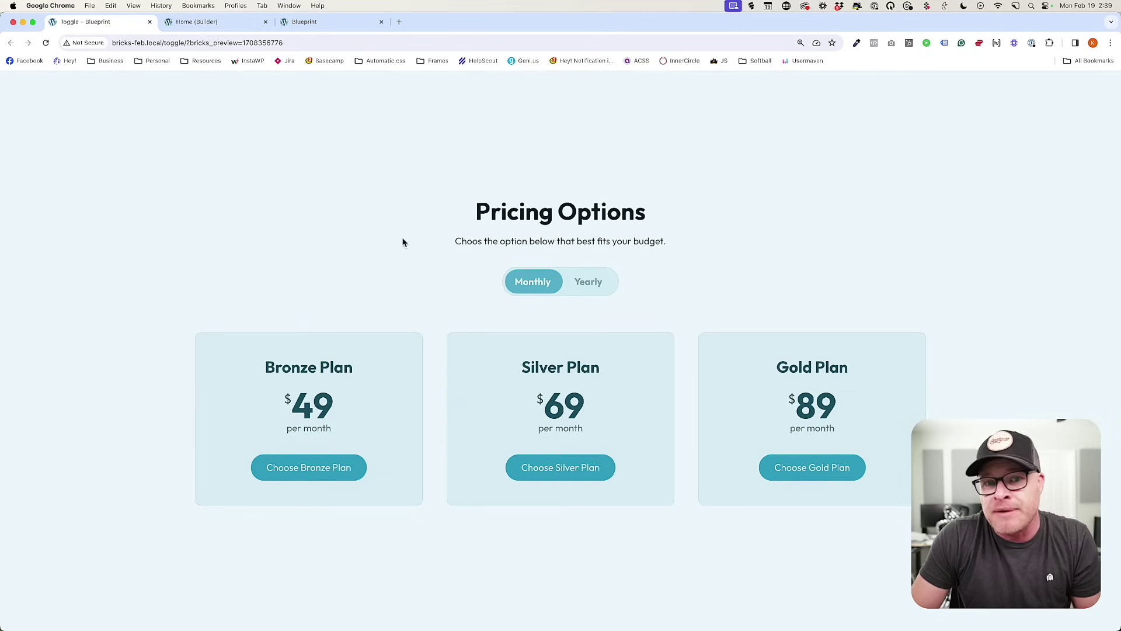
Return to the builder and add a heading element to the first container.
click(196, 21)
click(551, 153)
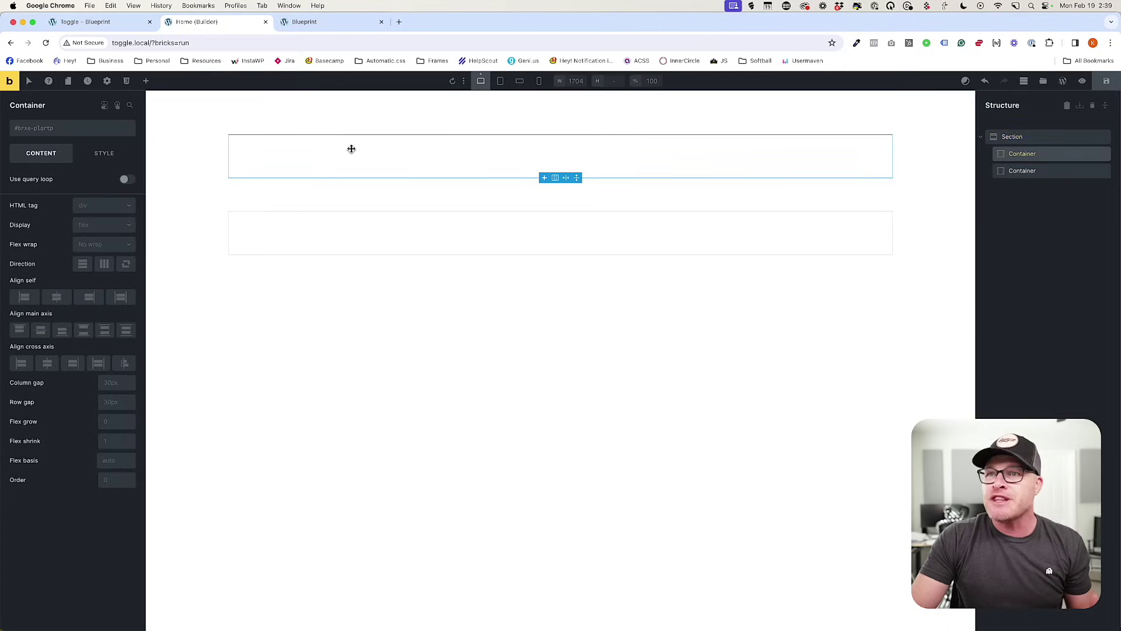
click(145, 81)
text(head)
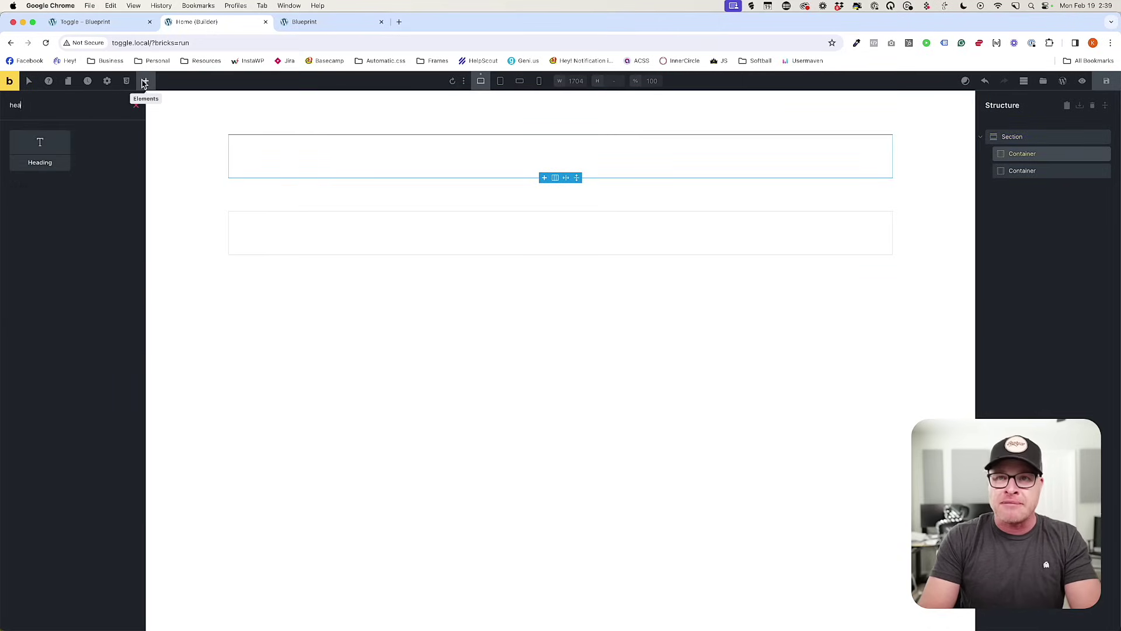
key(Return)
Add a basic text element and a div below the heading in the first container.
text(text)
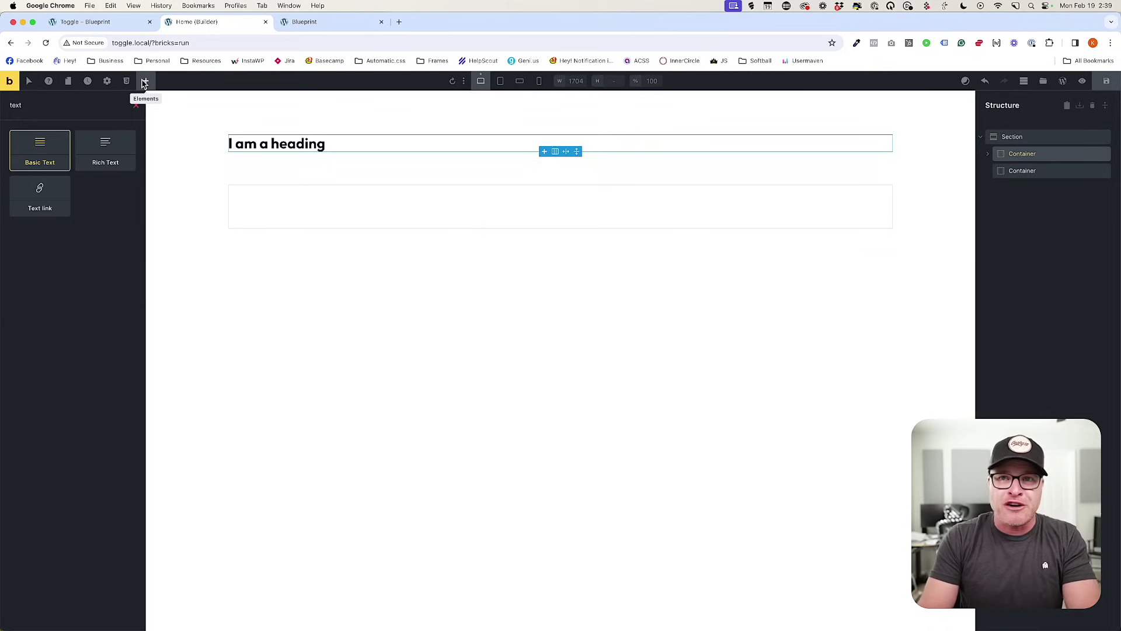
click(46, 144)
double_click(41, 103)
text(div)
click(41, 138)
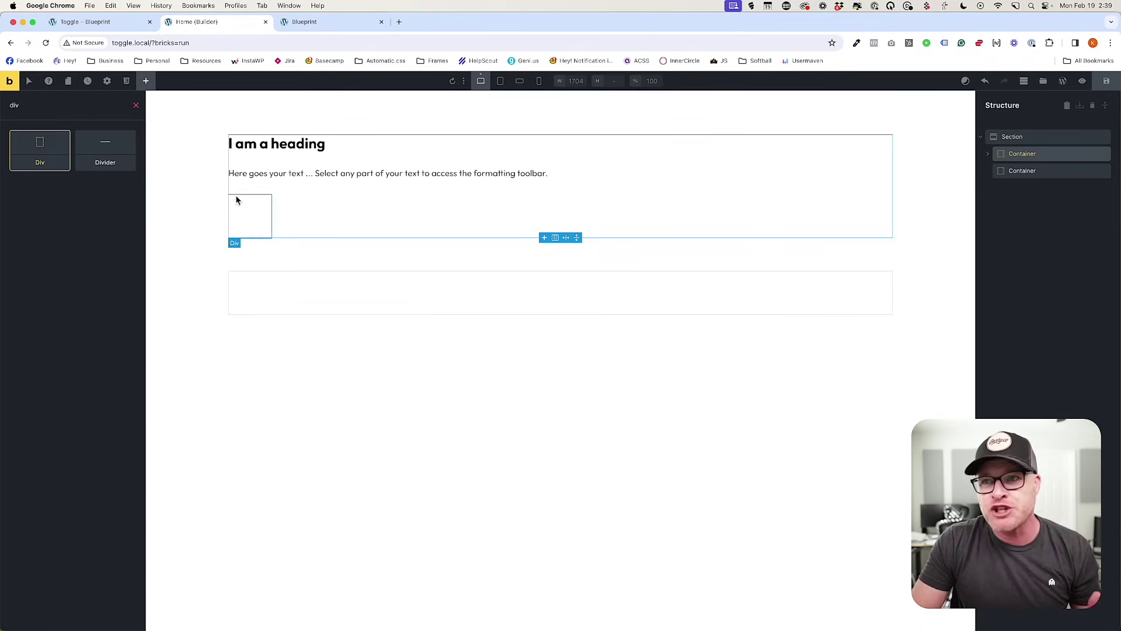
Set the basic text element's HTML tag to p.
click(288, 174)
click(84, 278)
click(89, 317)
Copy the subtitle from the finished pricing page into the basic text, corrected to "Choose the option below that best fits your budget.".
click(112, 23)
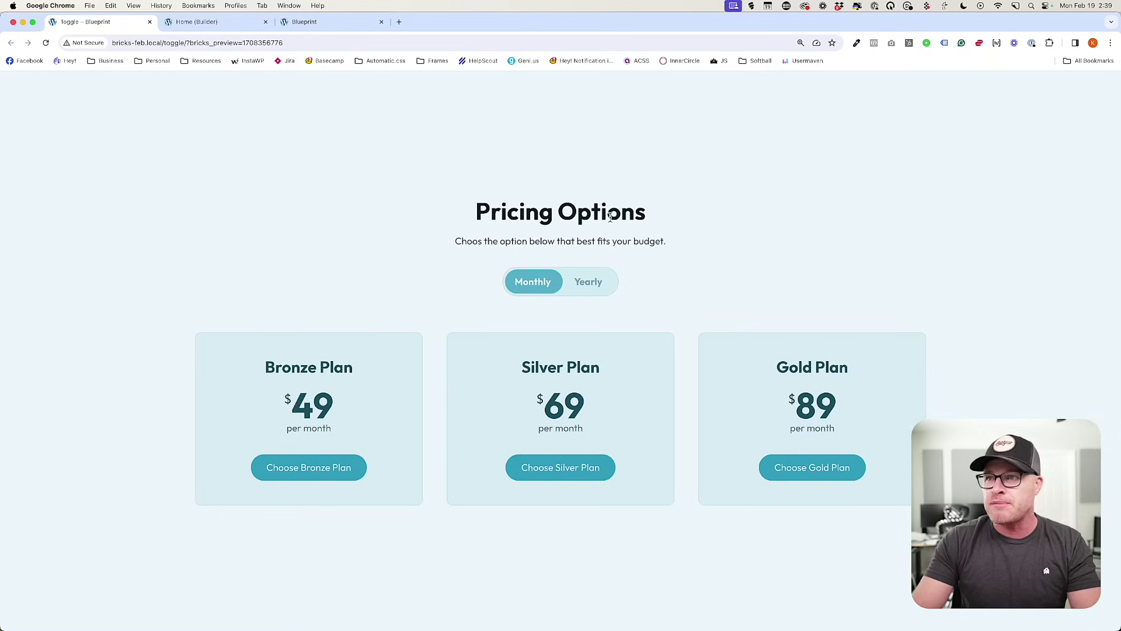
drag(666, 241, 409, 244)
key(ctrl+c)
click(193, 23)
click(33, 180)
key(ctrl+a)
key(ctrl+v)
click(34, 180)
text(e)
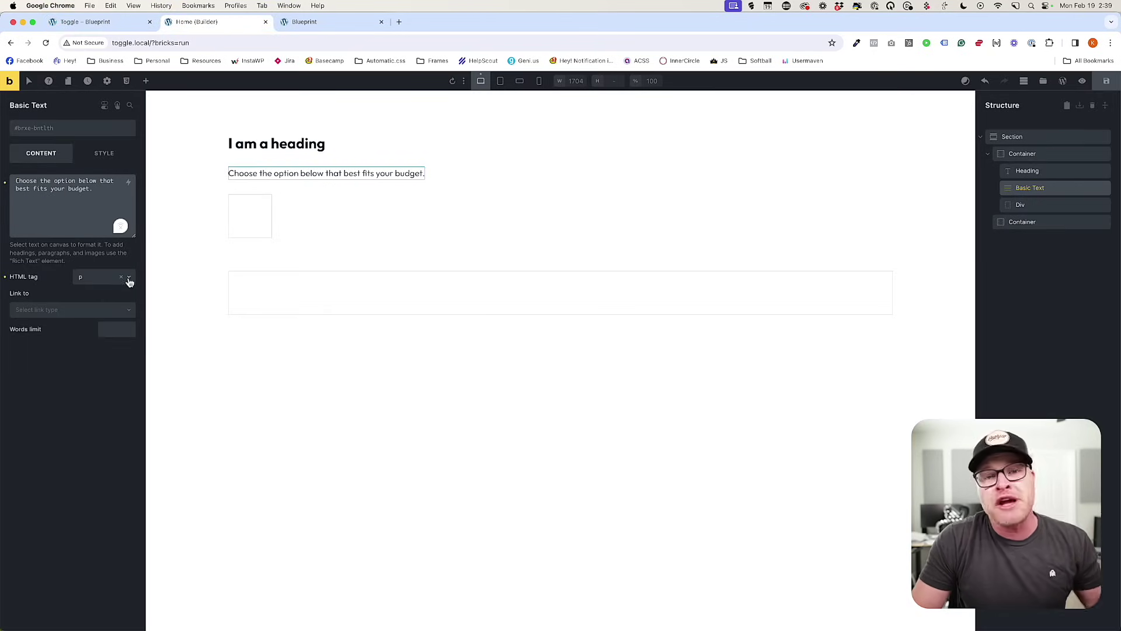
Replace the heading text with "Pricing Options" copied from the finished pricing page and set its HTML tag to h2.
click(248, 207)
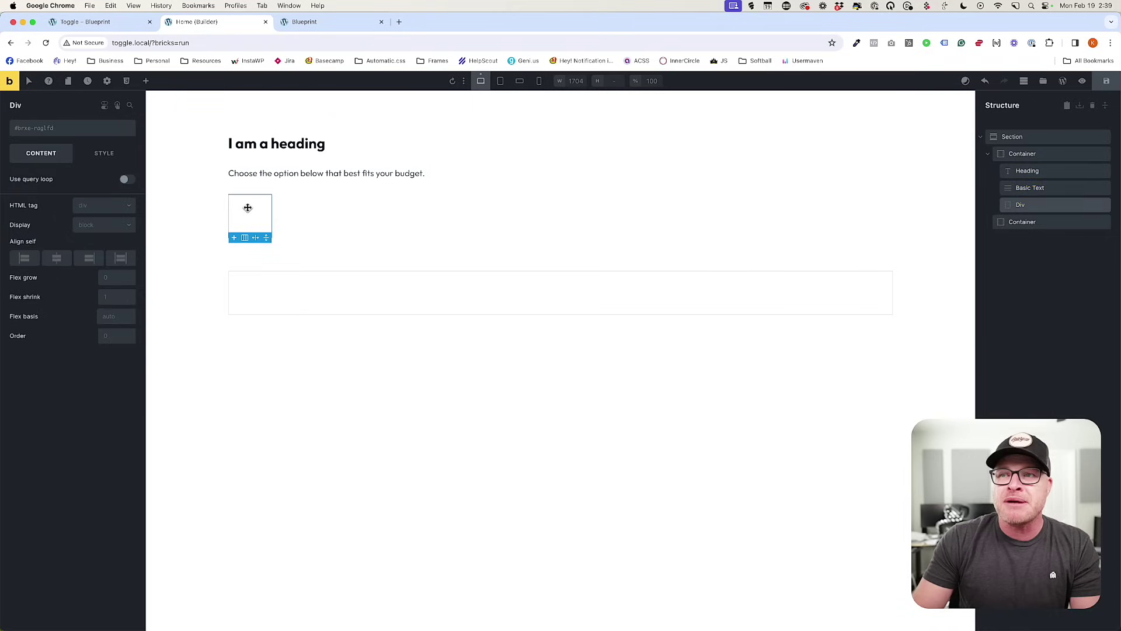
triple_click(274, 144)
click(134, 22)
drag(408, 222, 677, 216)
key(super+c)
click(180, 23)
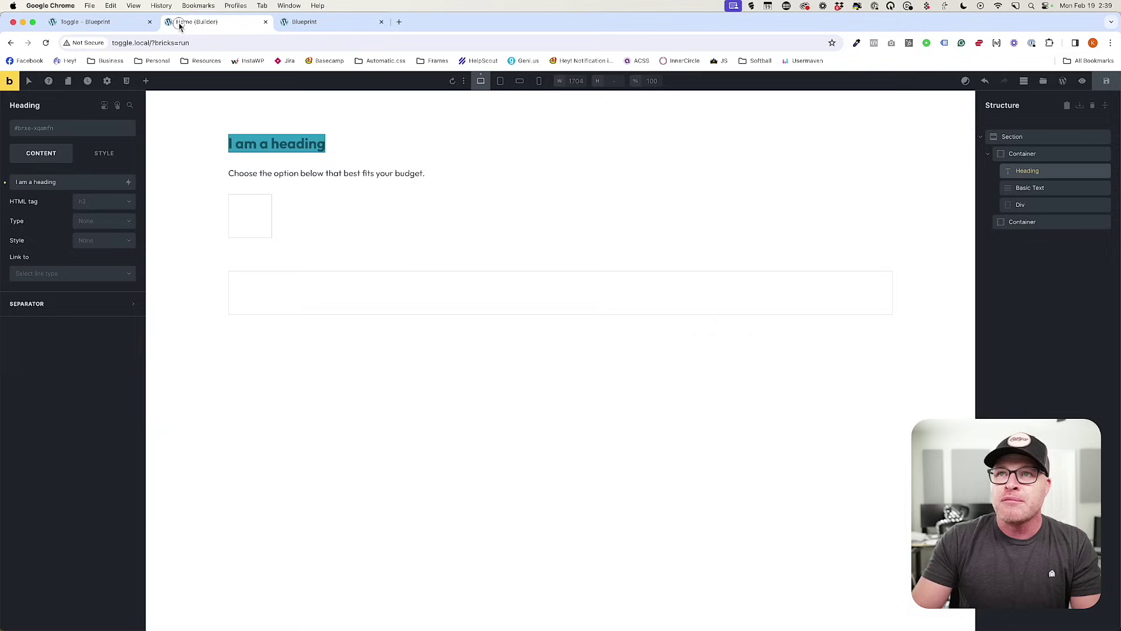
click(258, 153)
key(super+v)
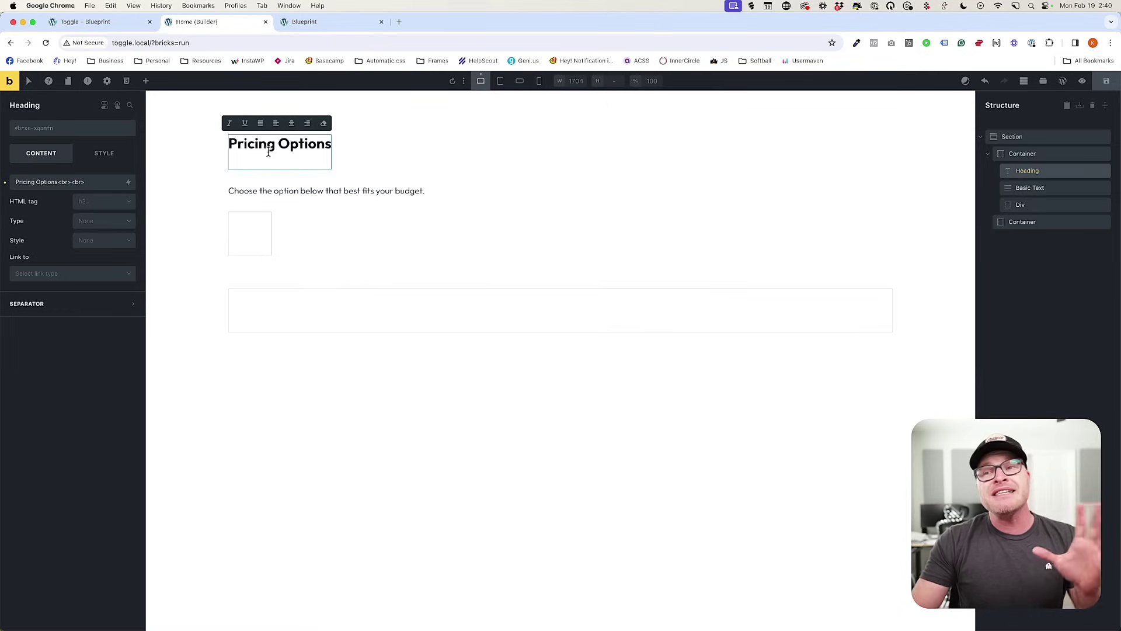
key(BackSpace)
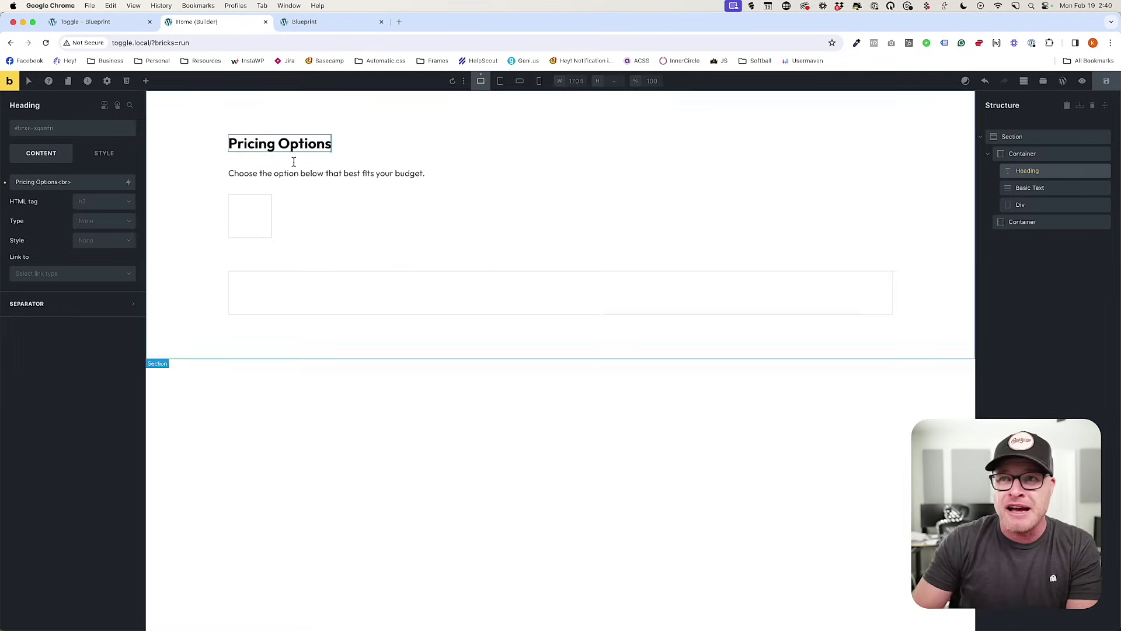
click(95, 204)
click(95, 236)
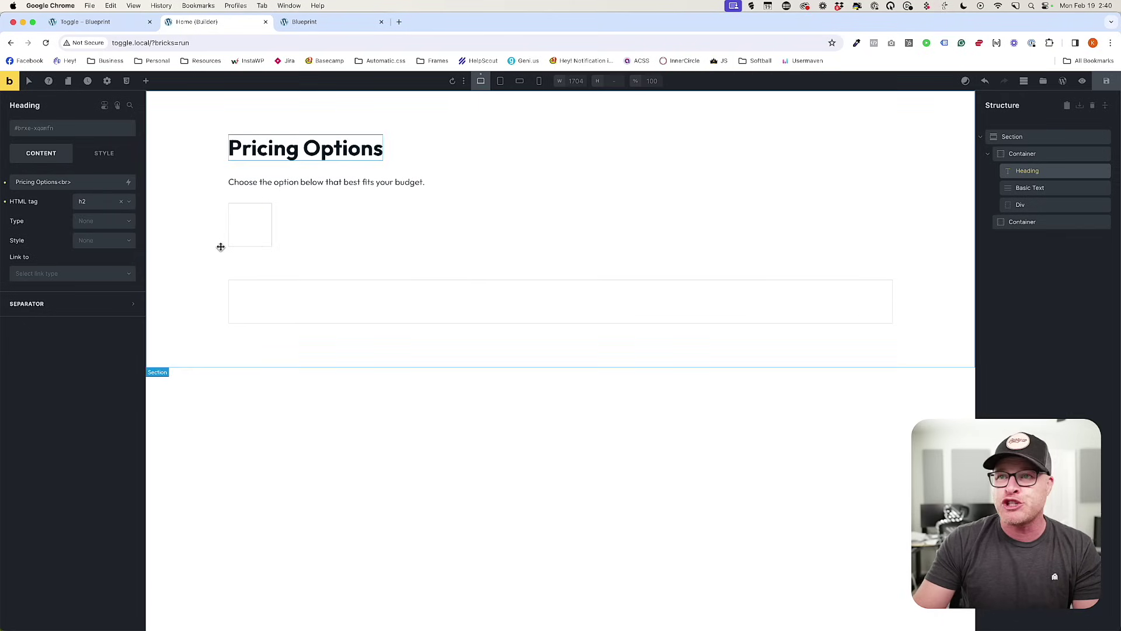
Rename the basic text element in the structure as "Lede".
click(486, 205)
click(62, 129)
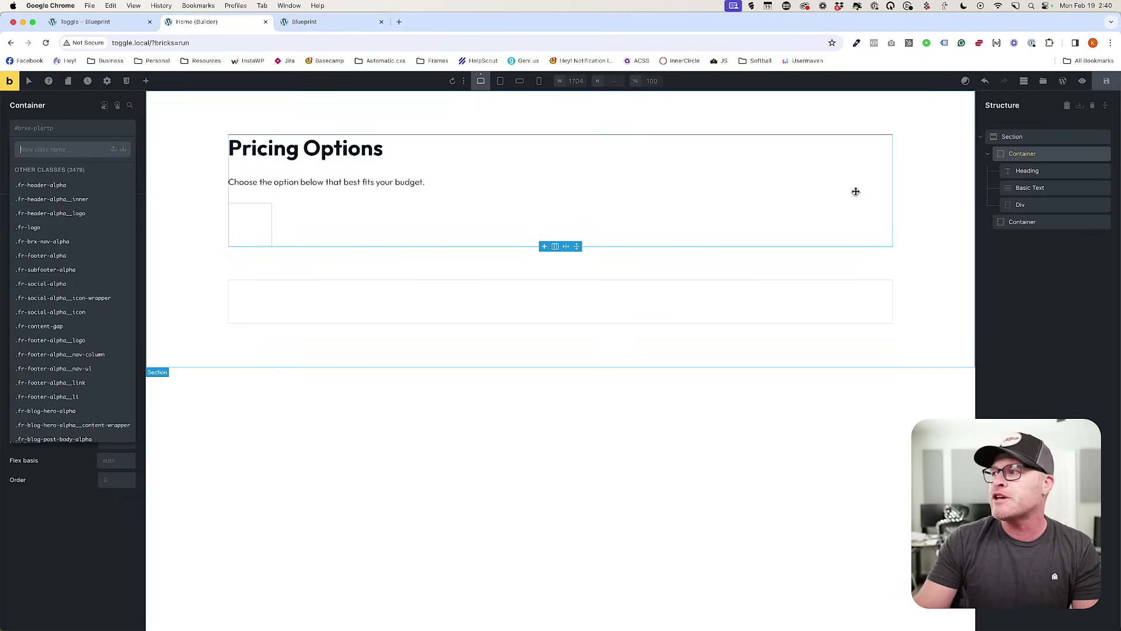
click(1044, 188)
double_click(1044, 189)
text(Lede)
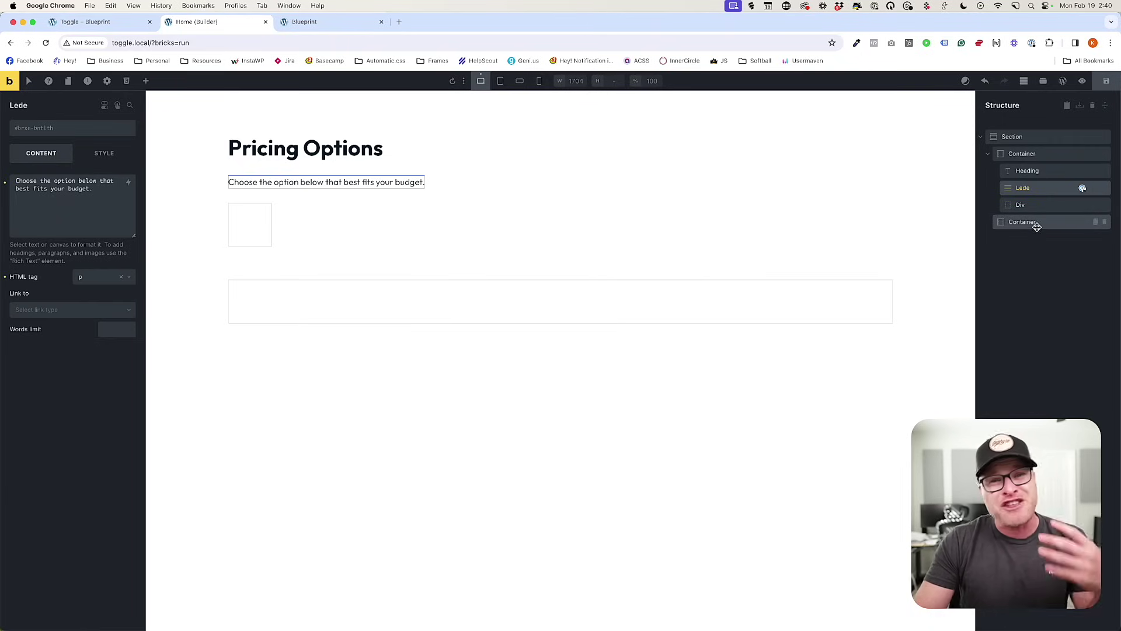
Rename the div in the first container as "Pricing Switch".
double_click(1031, 205)
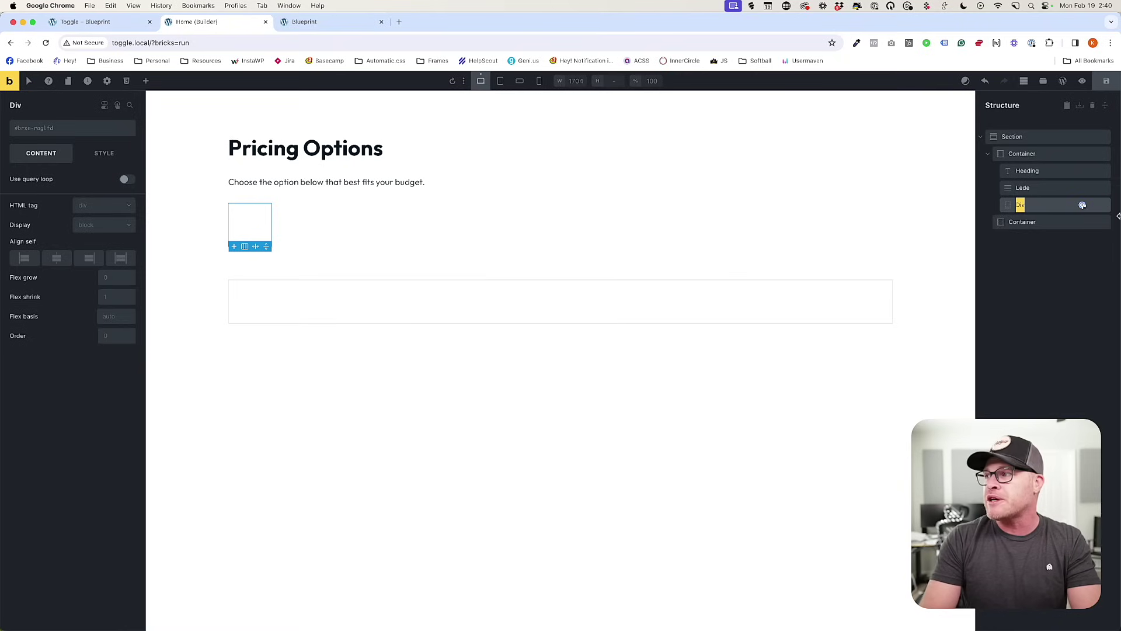
text(Pricing Switch)
key(Return)
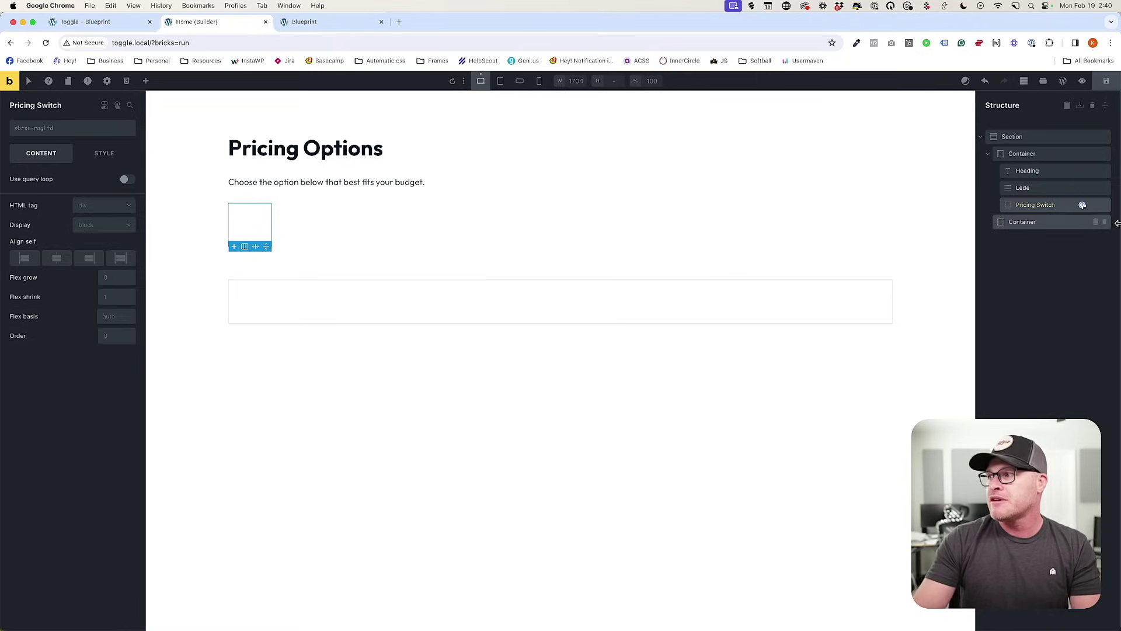
Rename the first container as "Intro Centered".
click(1040, 157)
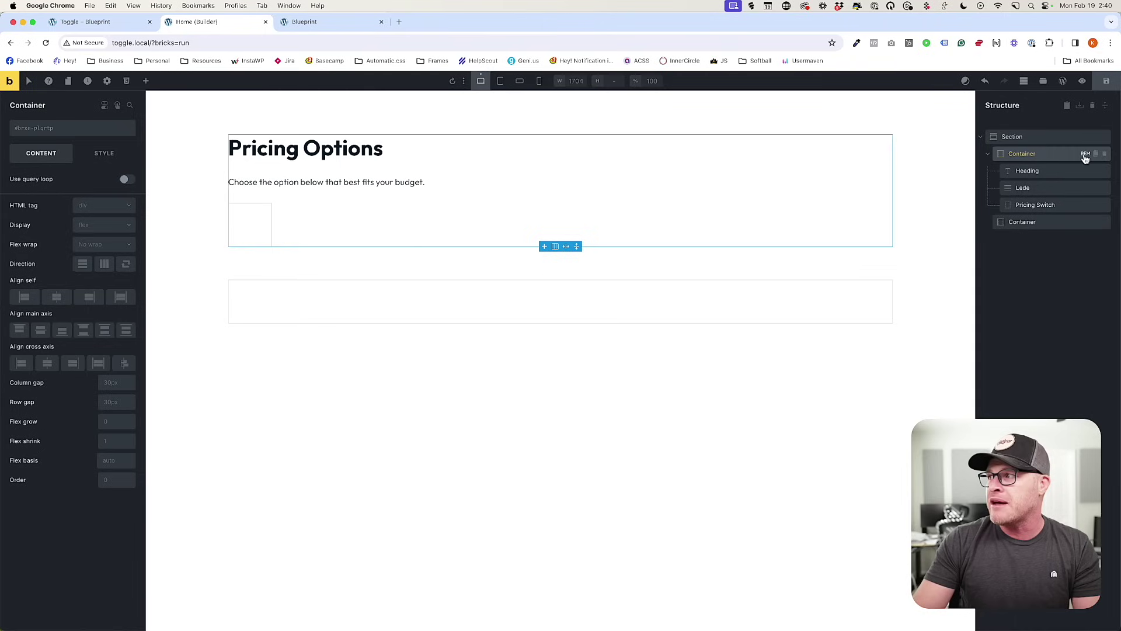
double_click(1021, 154)
text(Intro)
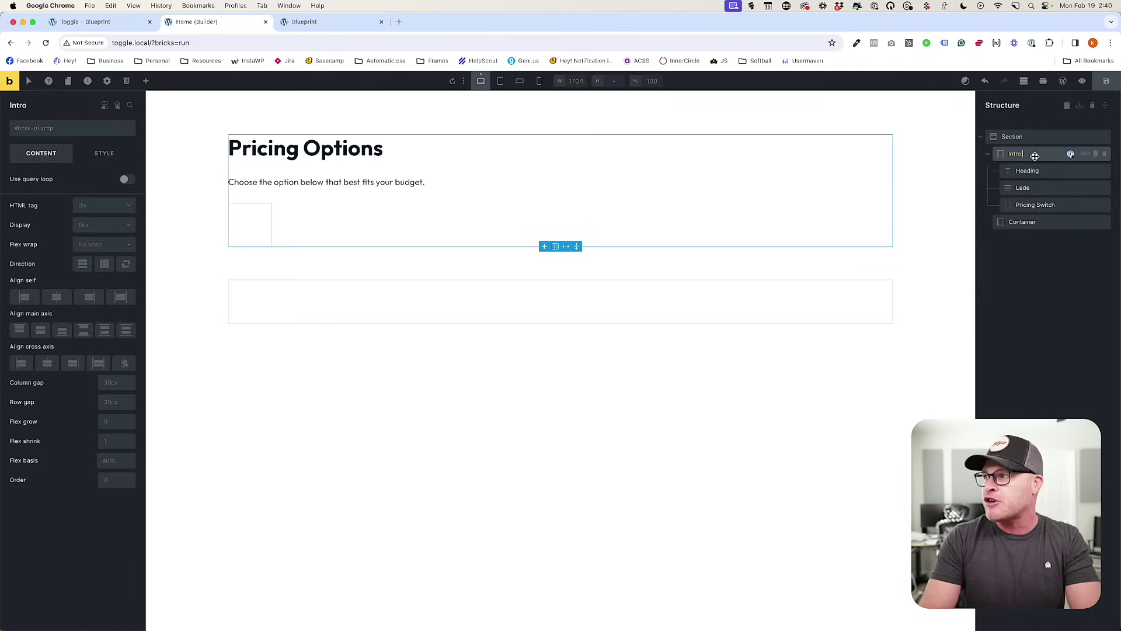
text( Centered)
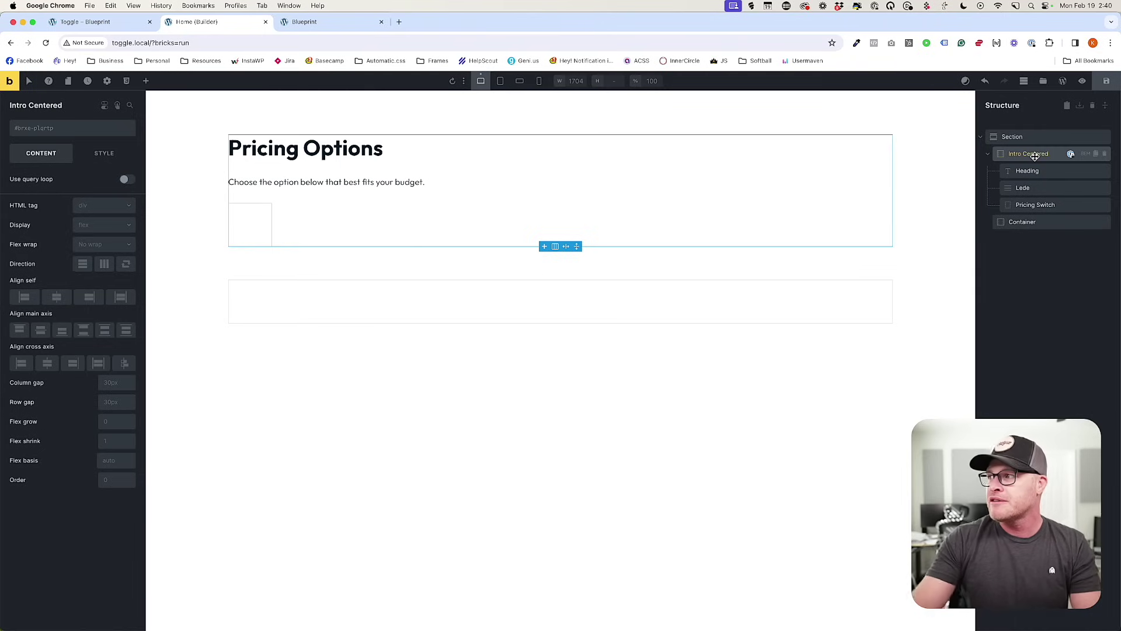
Apply the generated classes intro-centered, intro-centered__heading and intro-centered__lede to the intro elements, leaving out the pricing switch.
click(1084, 154)
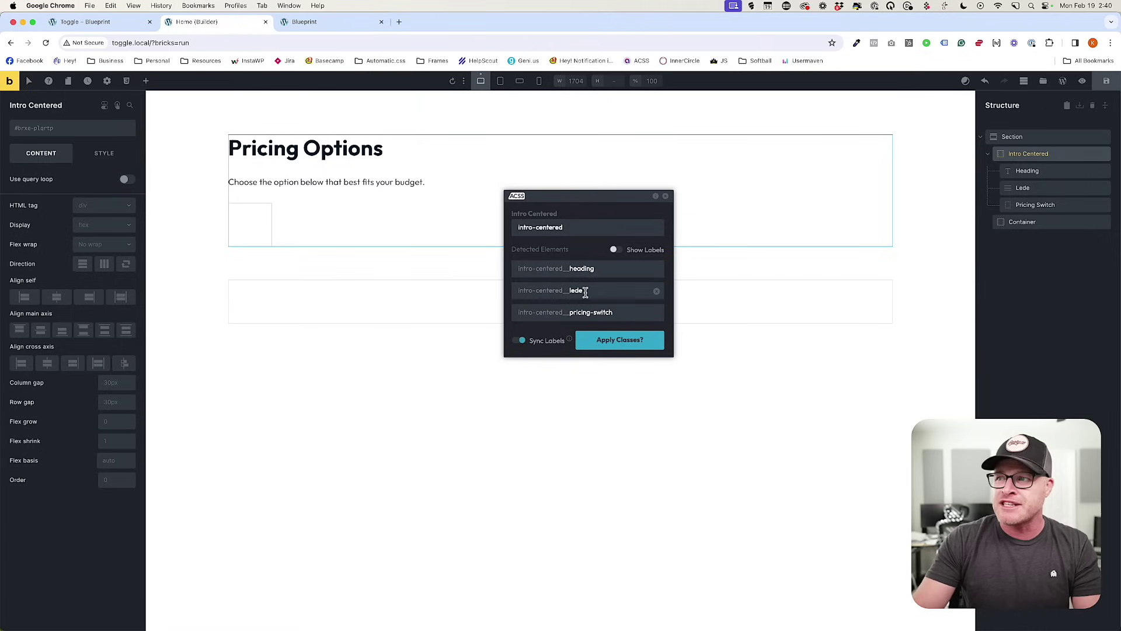
mouse_move(568, 341)
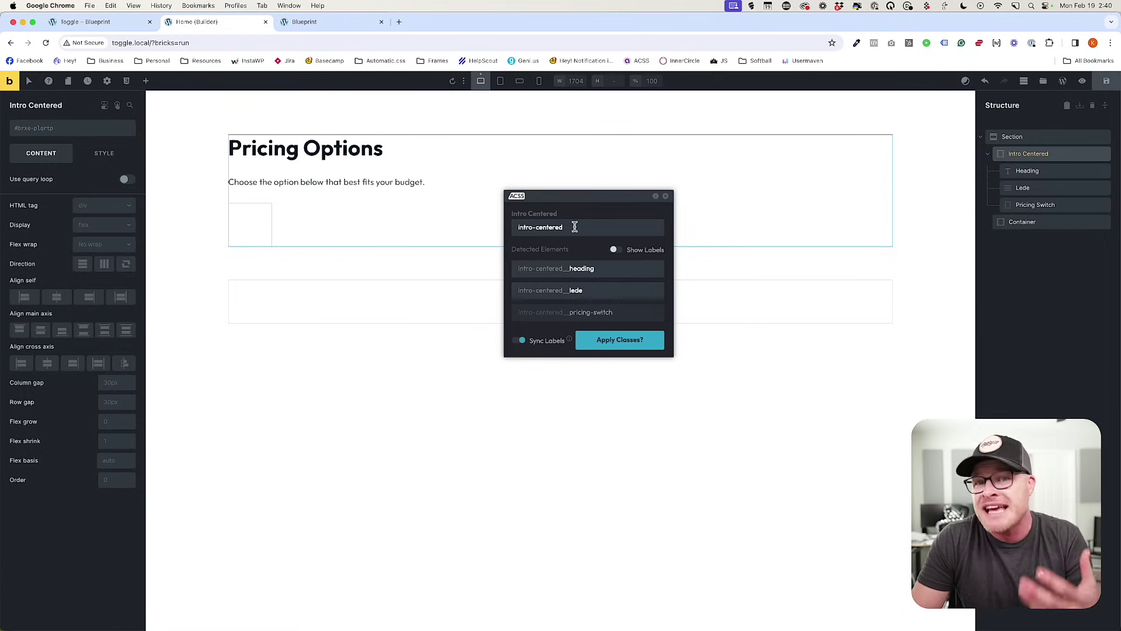
click(633, 346)
click(1026, 171)
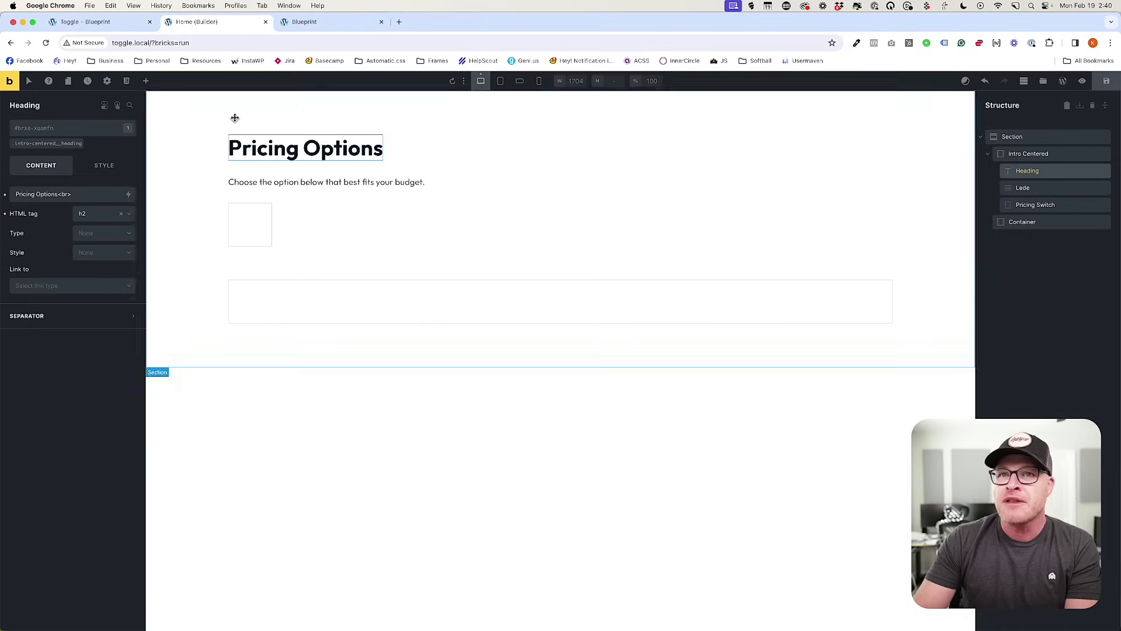
Center the Intro Centered container's content on the cross axis through its intro-centered class, and open the class's typography settings.
click(523, 169)
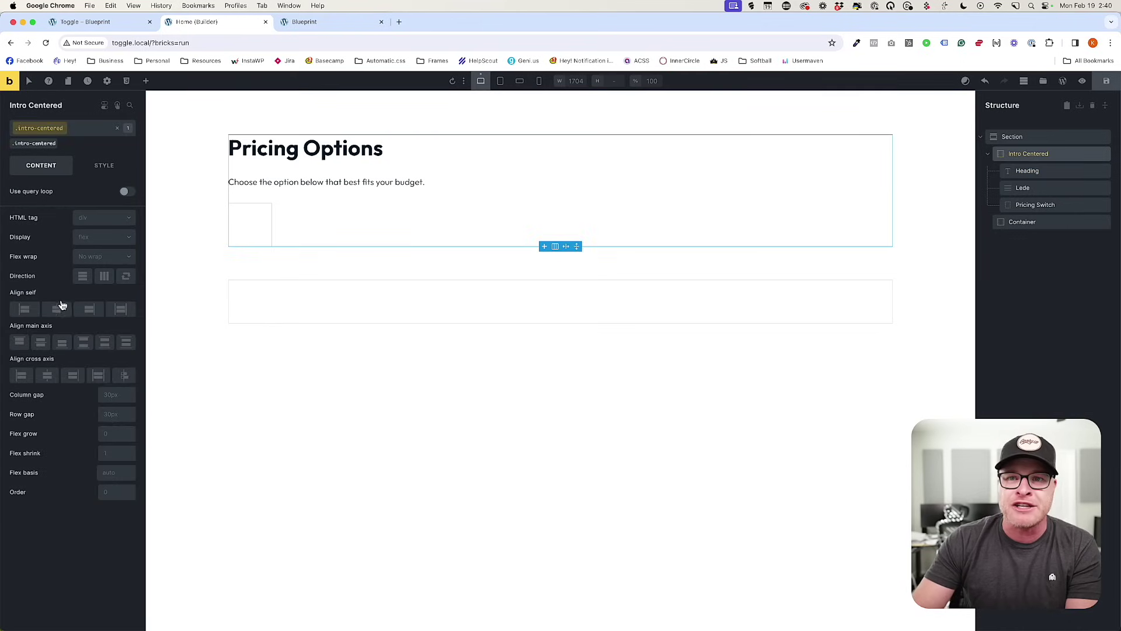
click(48, 375)
click(95, 168)
click(66, 220)
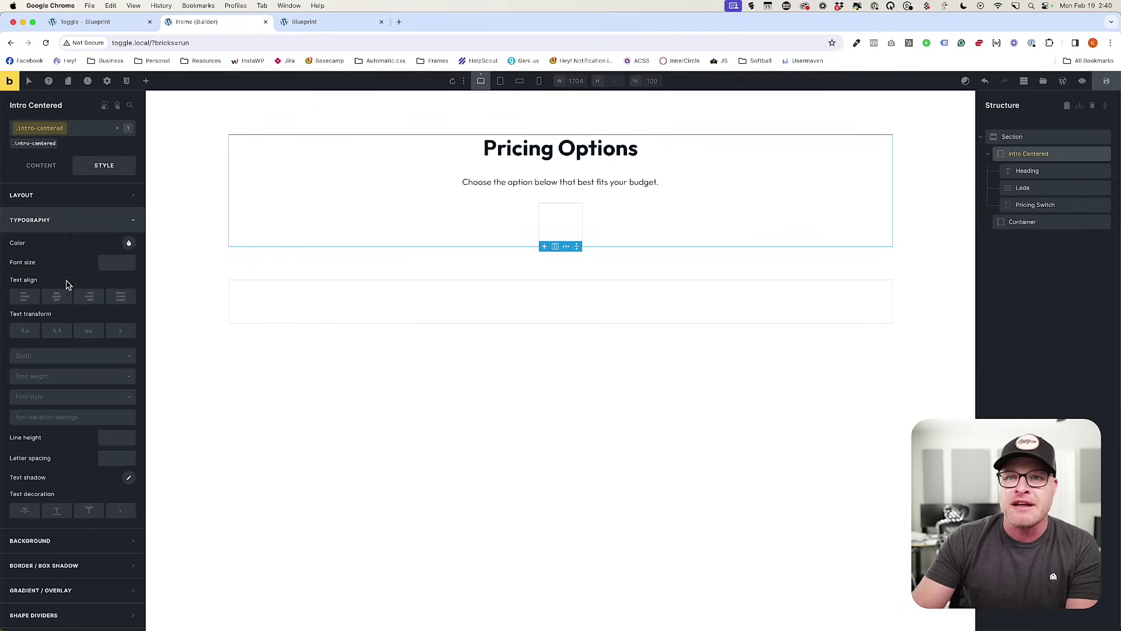
At the mobile landscape breakpoint, align the intro-centered class's cross axis to the start, and return to the desktop view.
click(520, 81)
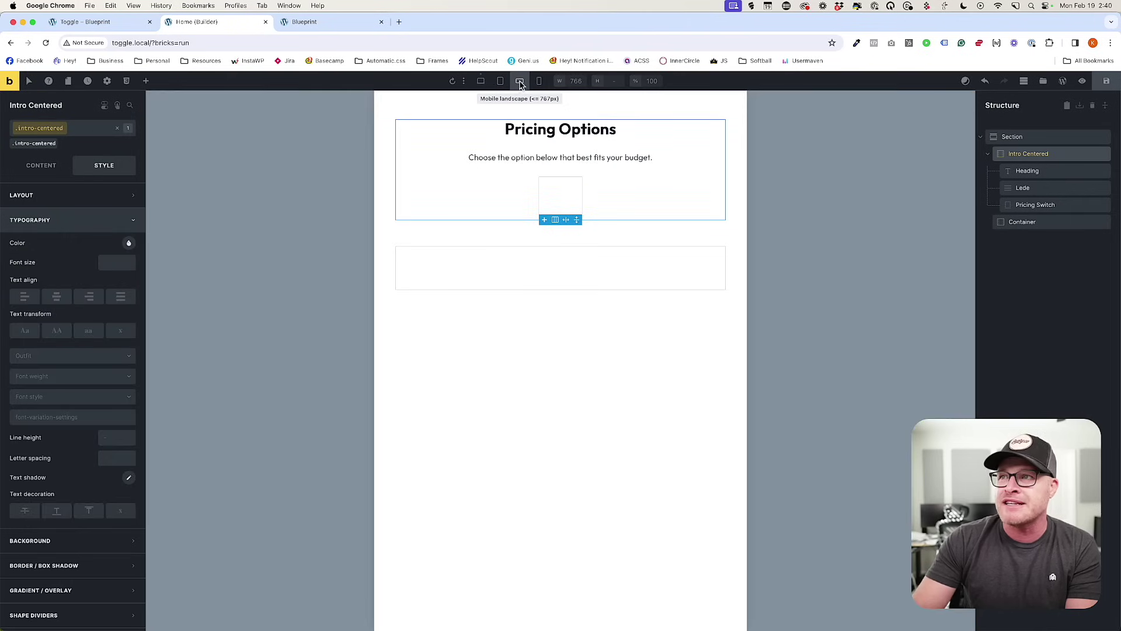
click(41, 165)
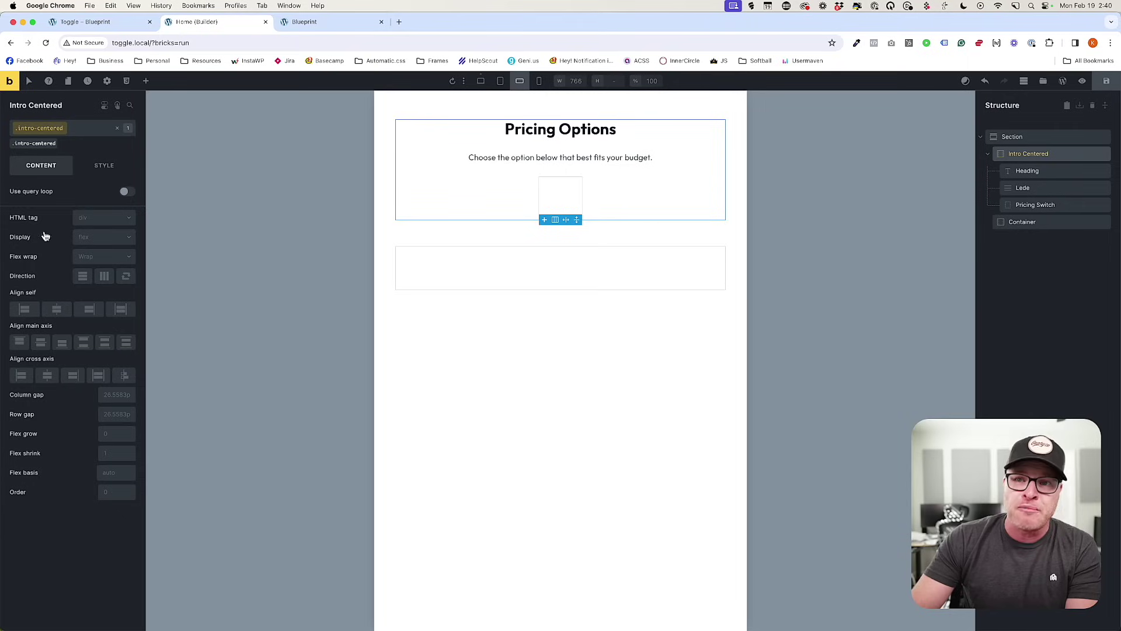
click(21, 375)
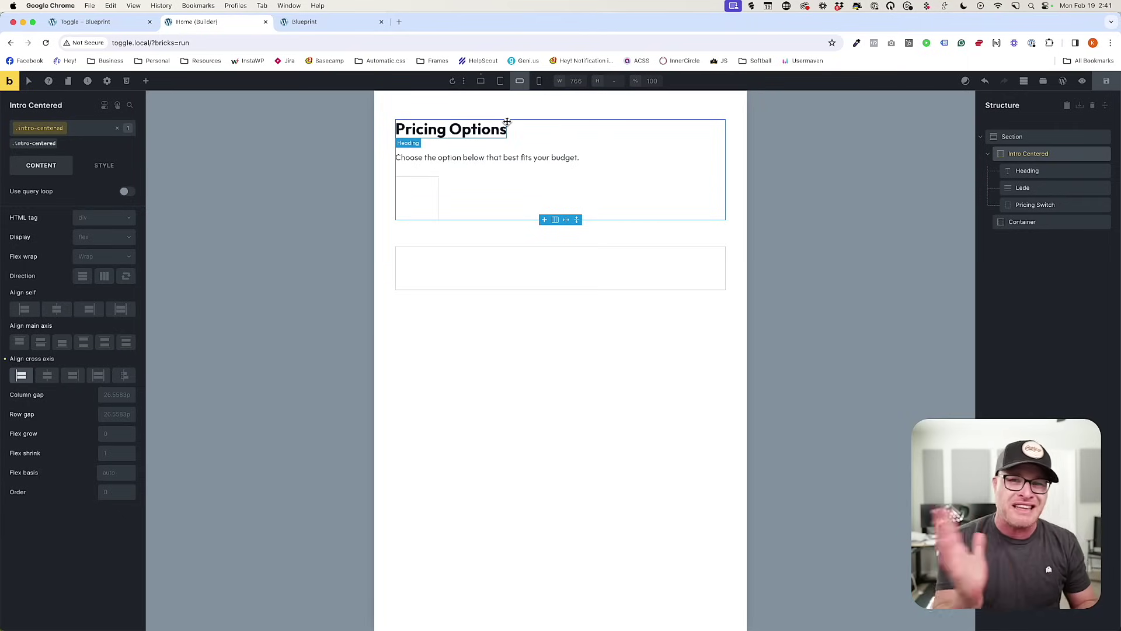
click(481, 80)
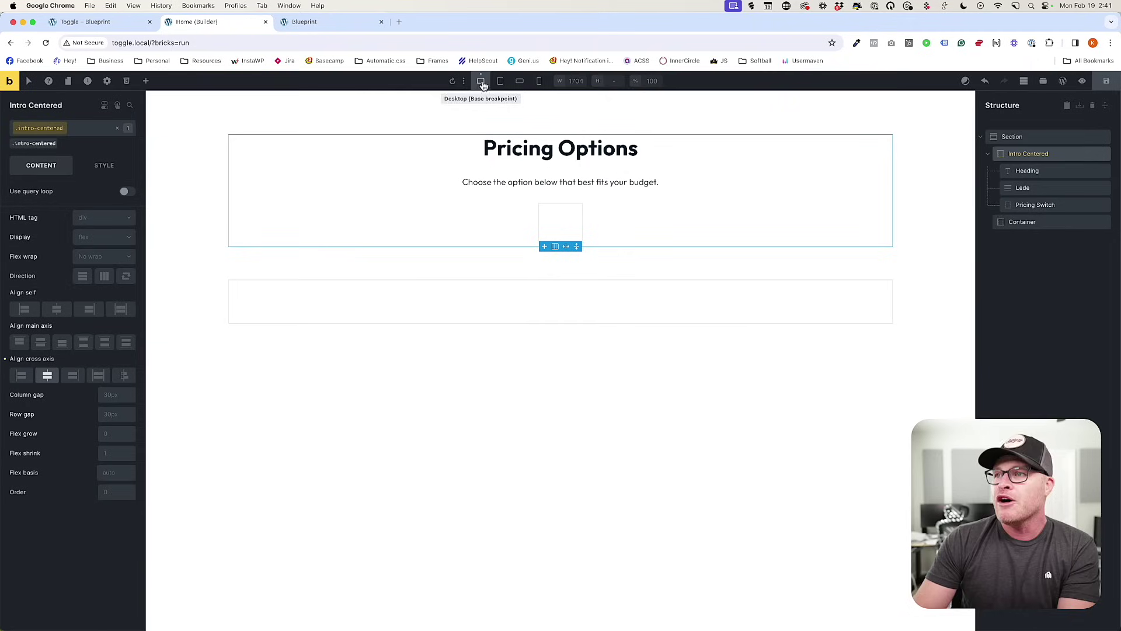
Rename the empty second container in the section as "Pricing Grid".
click(425, 295)
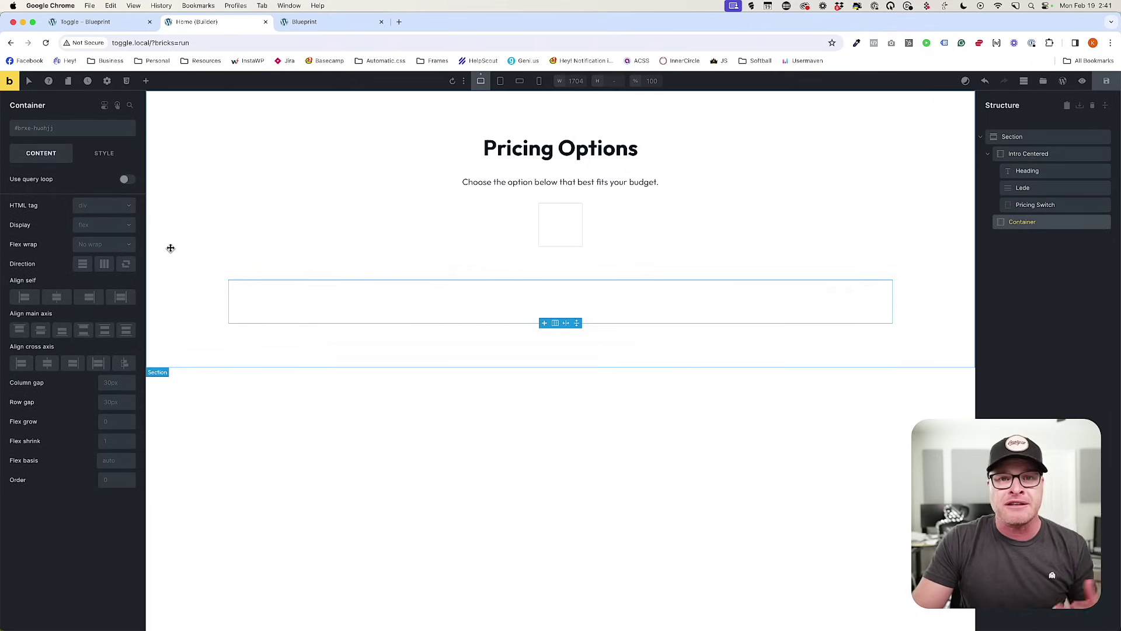
double_click(1031, 222)
text(Pricing Grid)
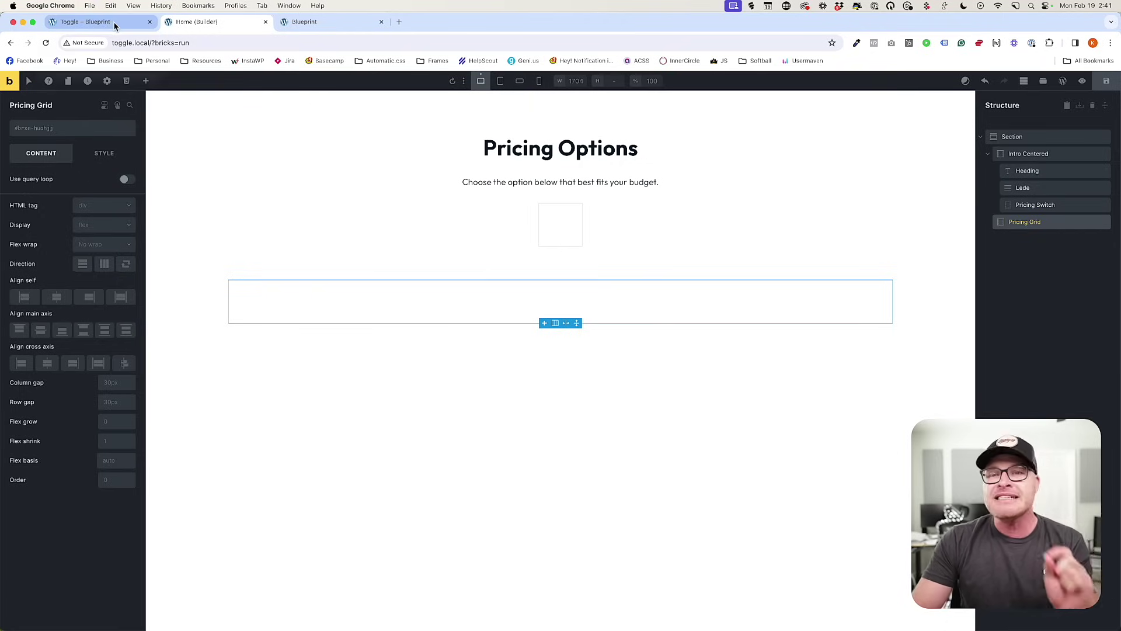
Add a div inside the Pricing Grid container and rename it as "Pricing".
click(146, 81)
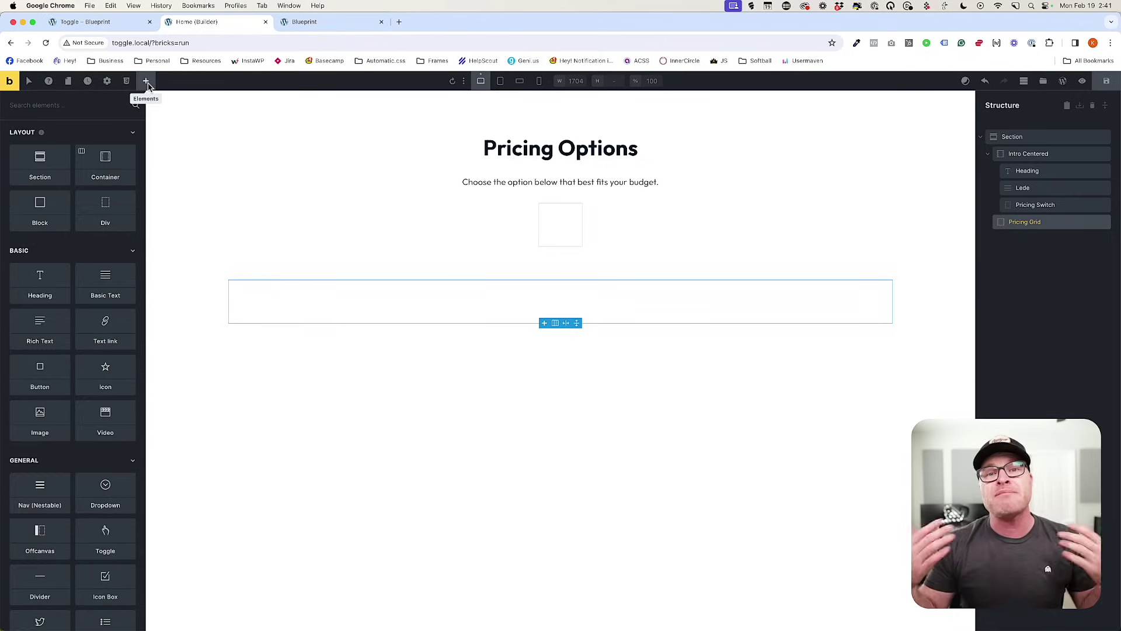
text(div)
drag(40, 149, 249, 299)
drag(63, 155, 250, 309)
text(Pr)
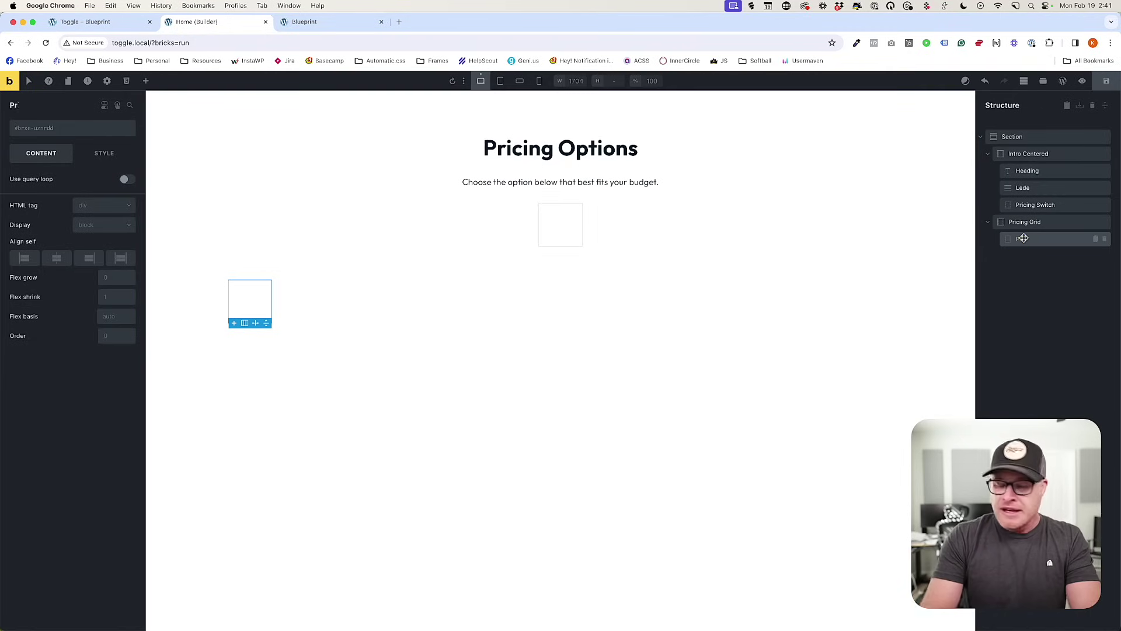
text(icing)
Examine the Bronze Plan card on the finished pricing page to see which elements a plan card needs.
click(69, 26)
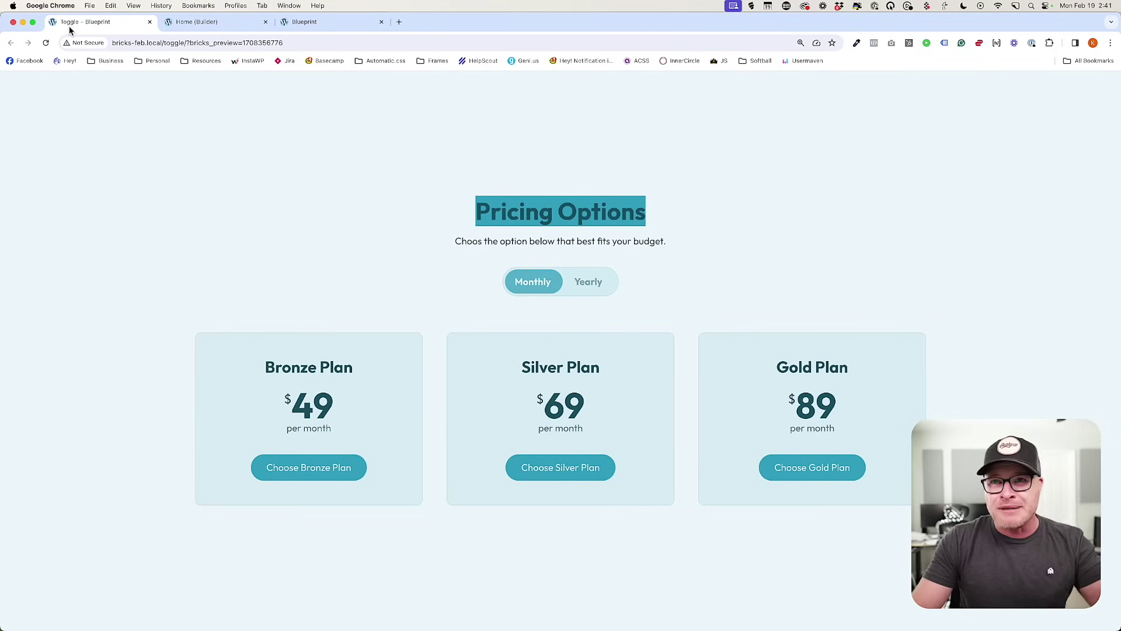
click(211, 370)
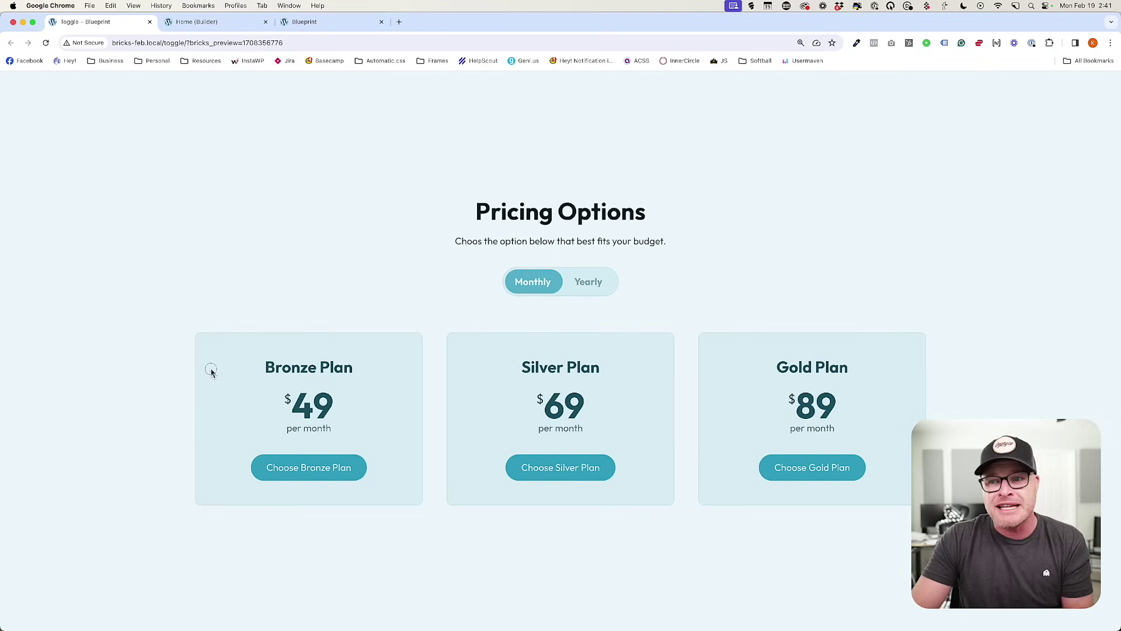
drag(250, 368, 338, 420)
click(338, 418)
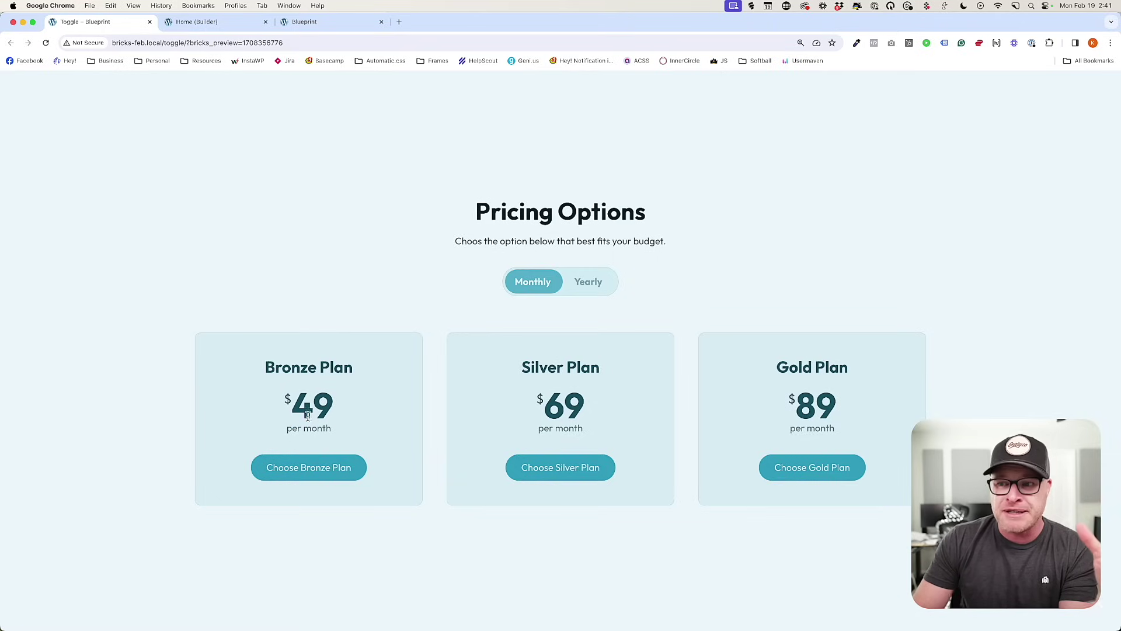
drag(309, 417, 346, 419)
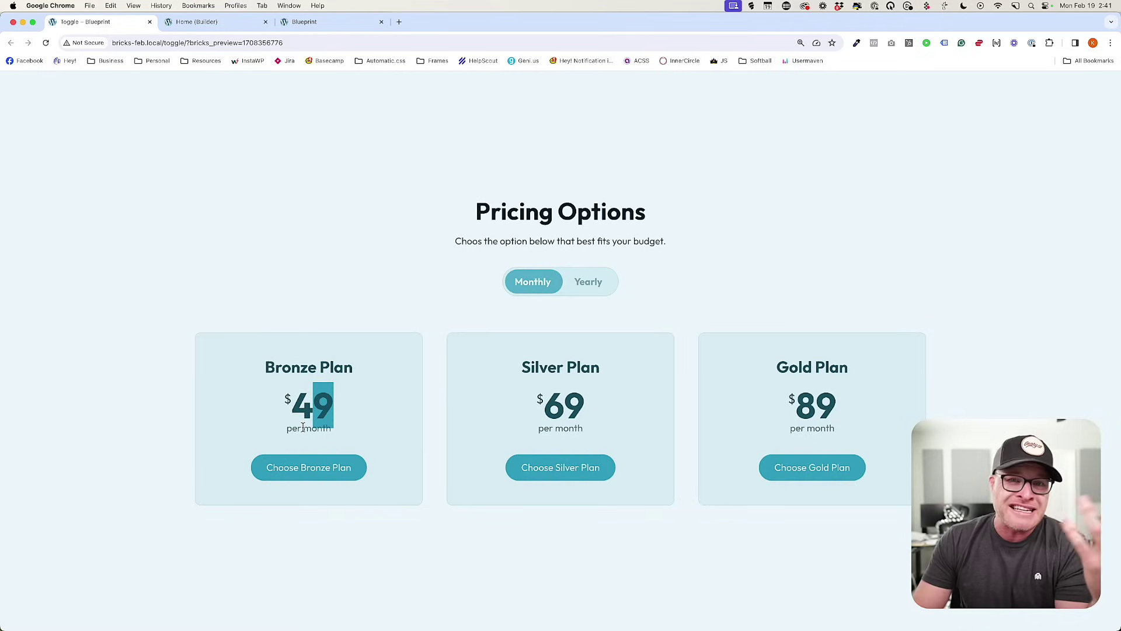
click(298, 427)
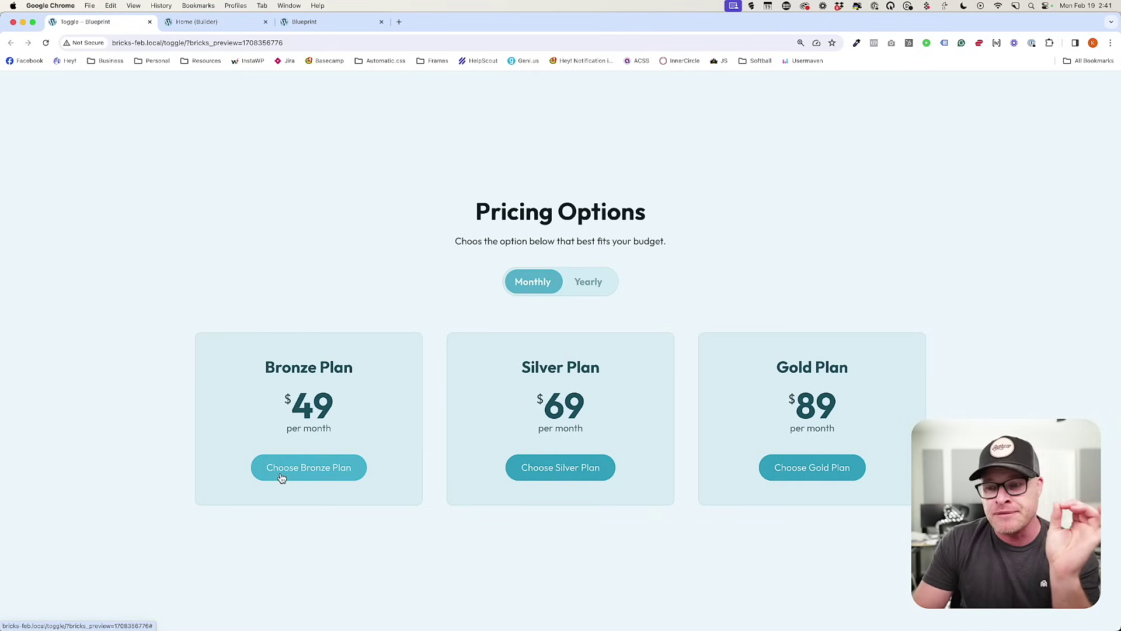
drag(264, 366, 322, 368)
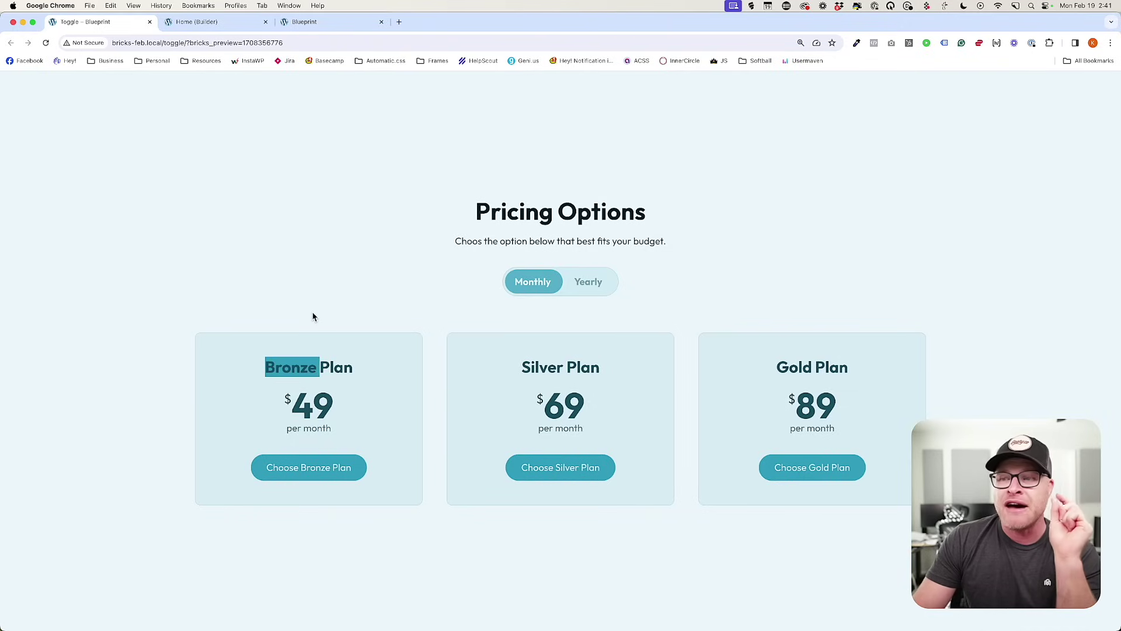
drag(294, 403, 337, 410)
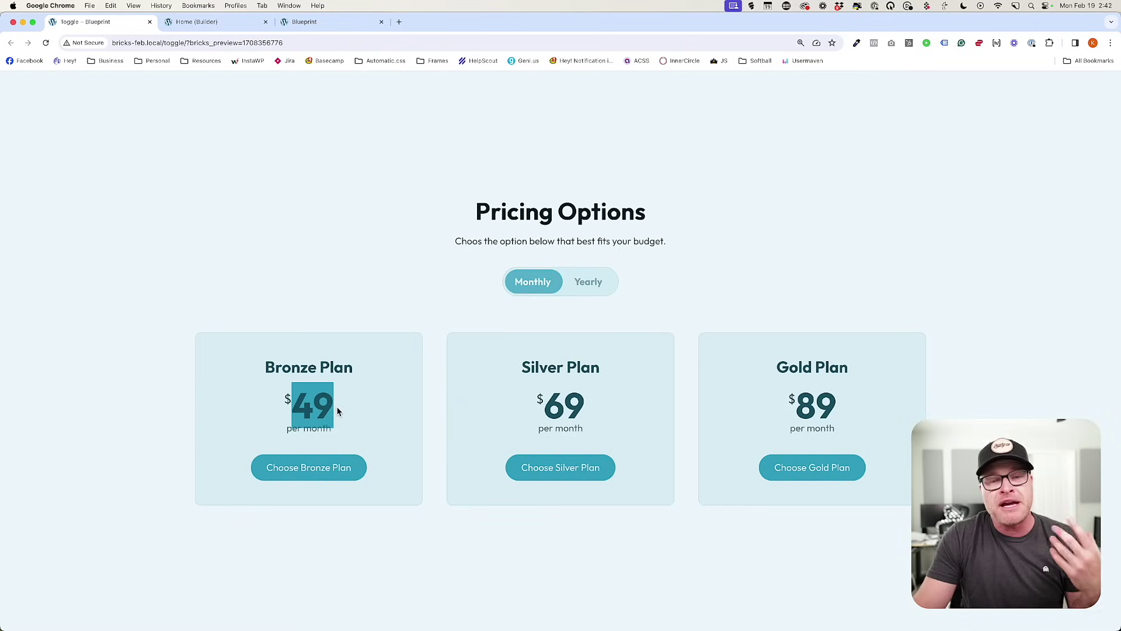
click(337, 410)
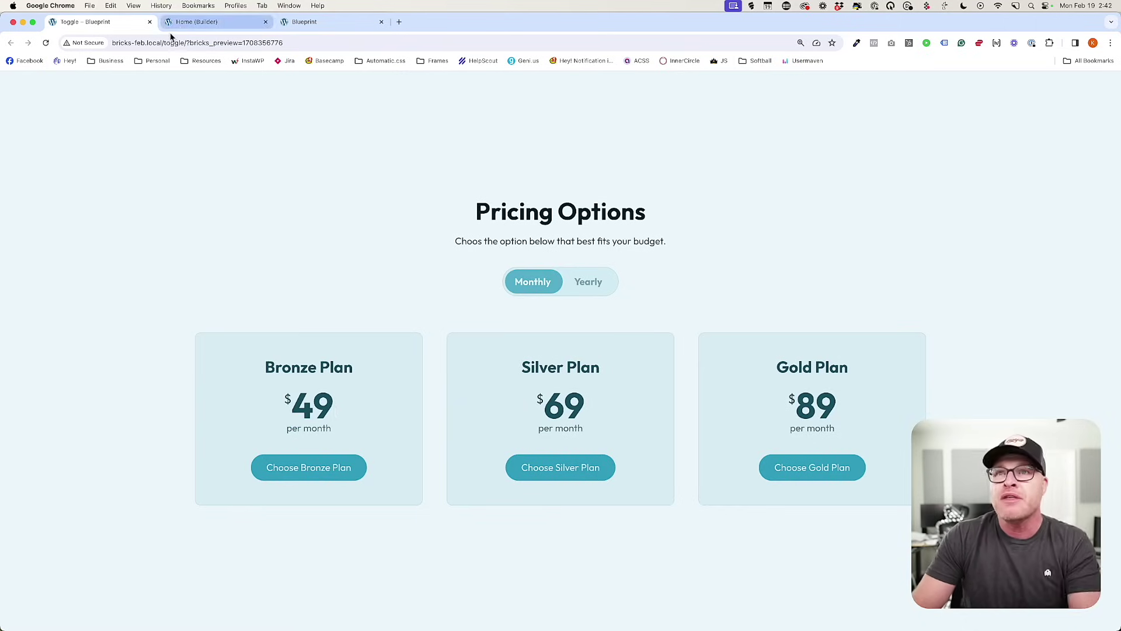
Back in the builder, add a heading, a div and a button inside the Pricing div.
click(196, 21)
click(146, 80)
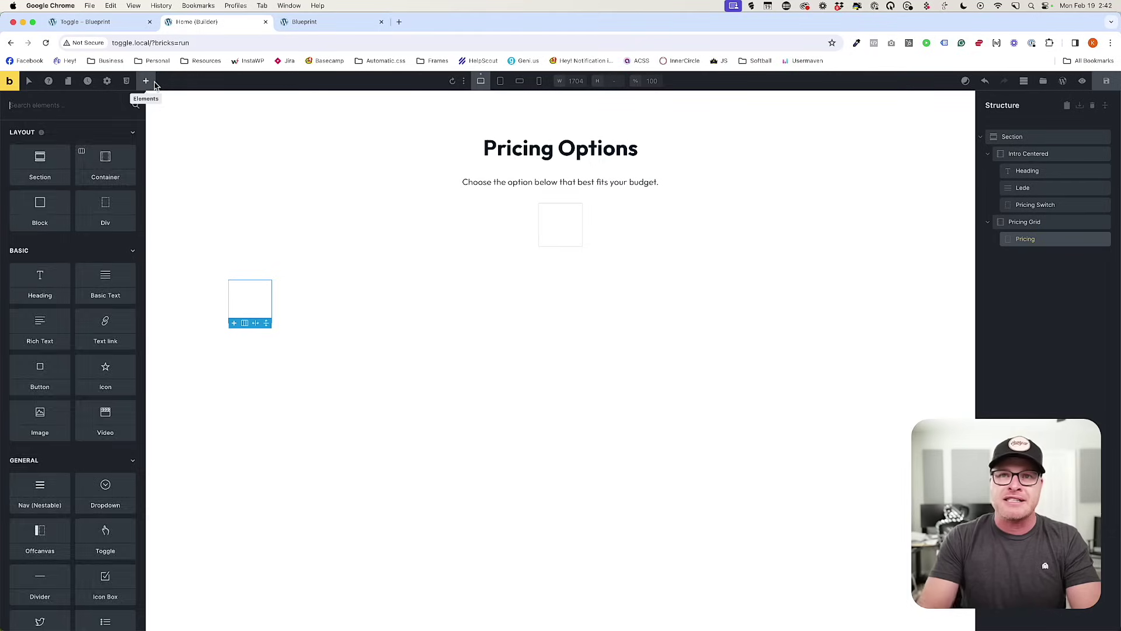
text(head)
key(Return)
text(div)
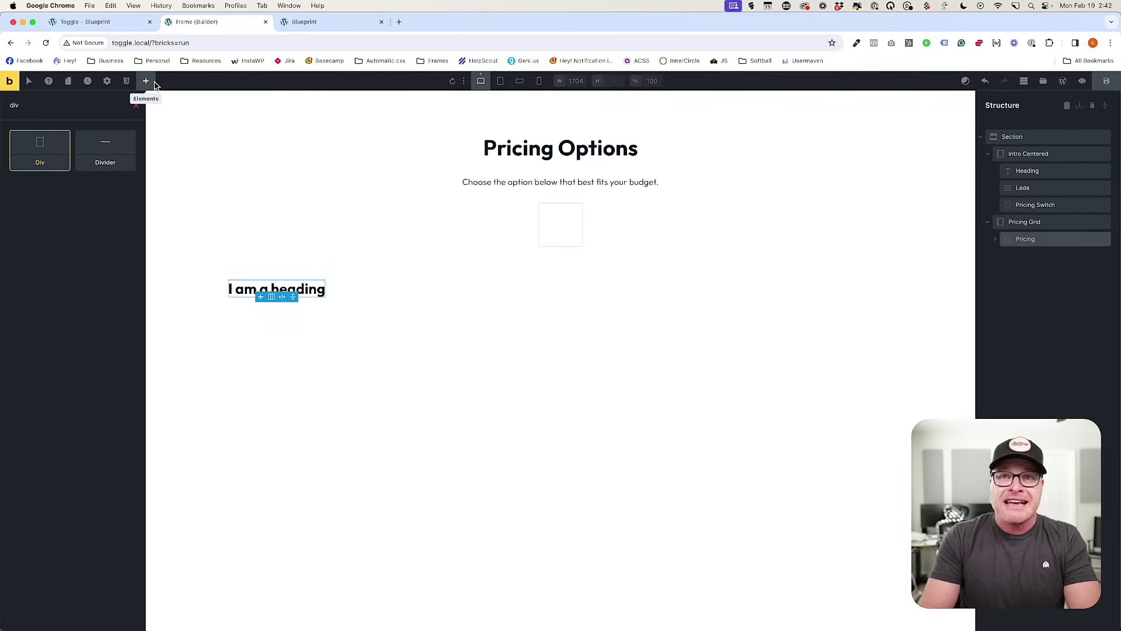
key(Return)
text(butt)
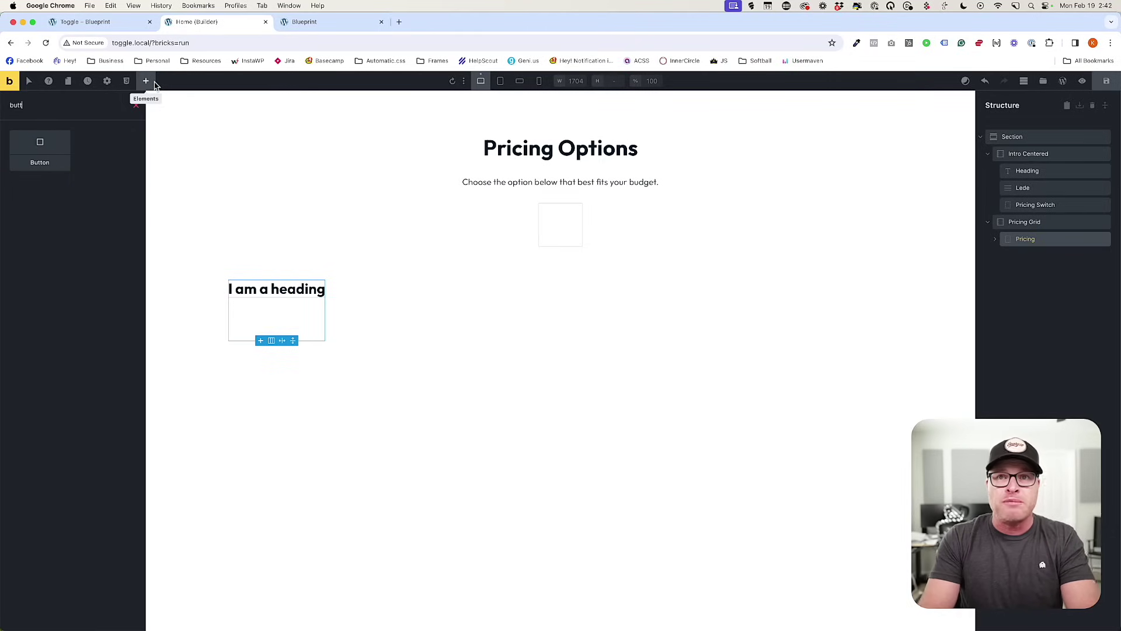
key(Return)
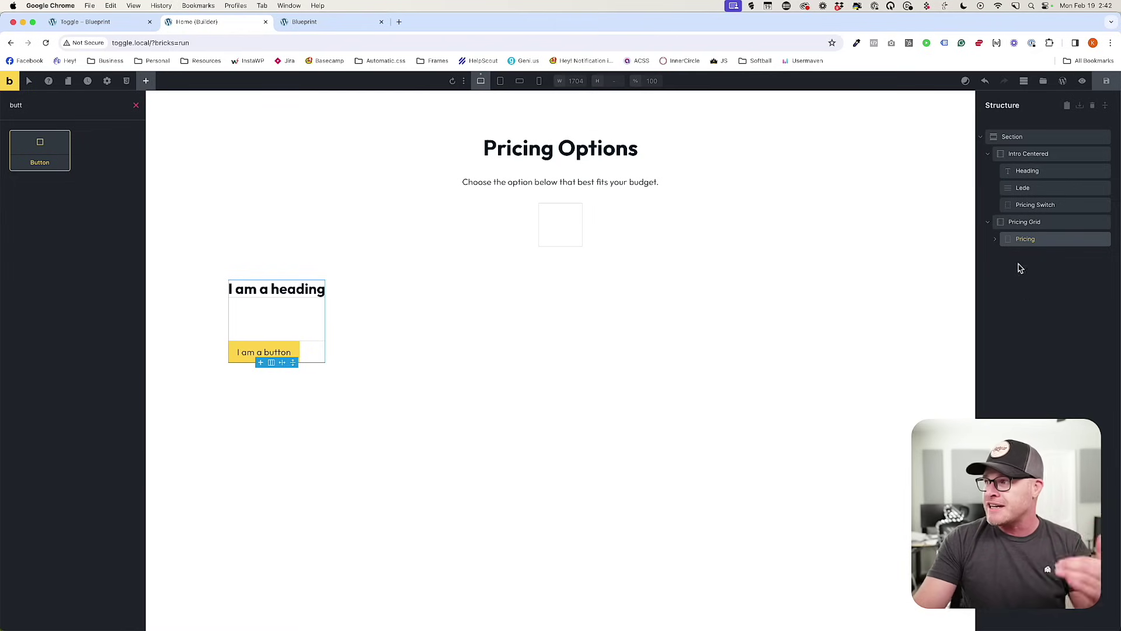
Rename the div between the card's heading and button as "Price Wrapper", and compare it with the finished page's Bronze Plan card.
click(996, 239)
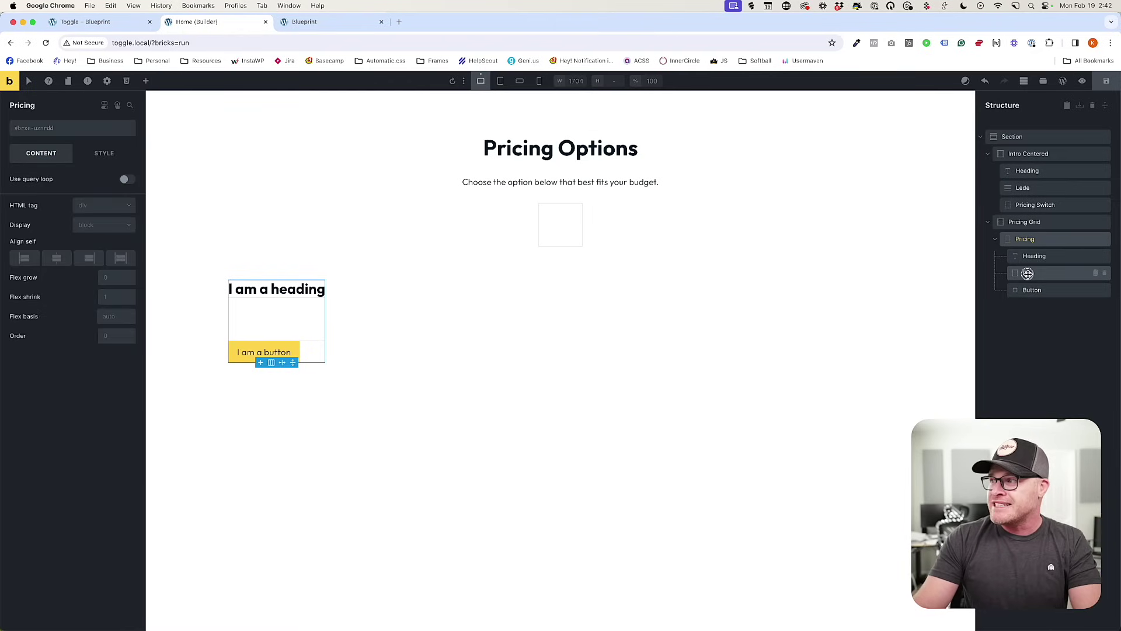
double_click(1028, 274)
text(Price)
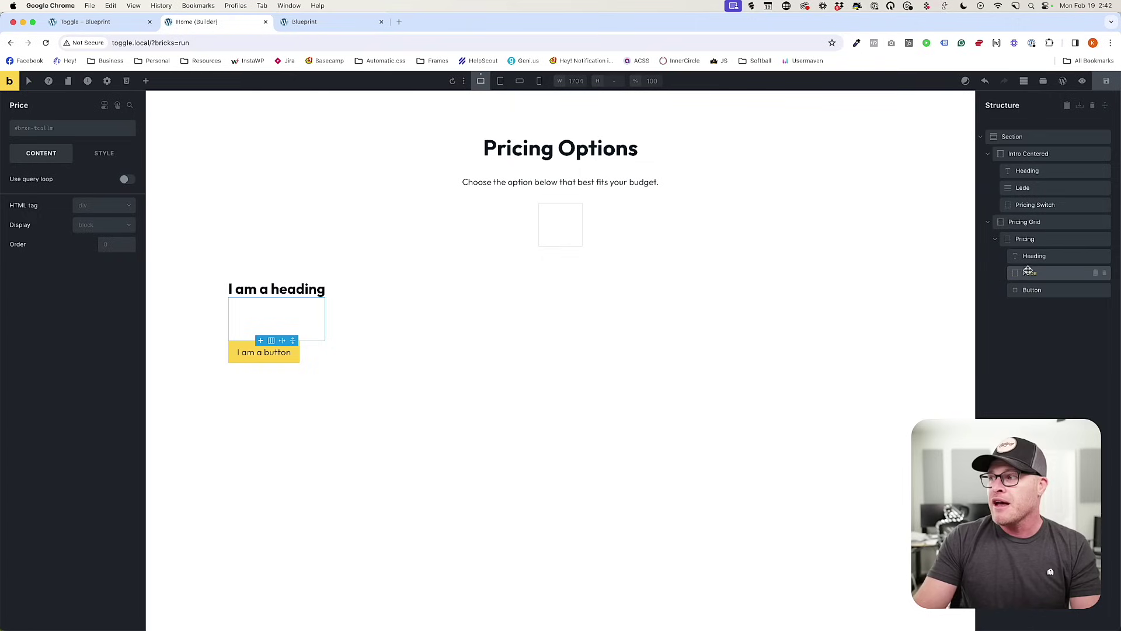
text( Wrapper)
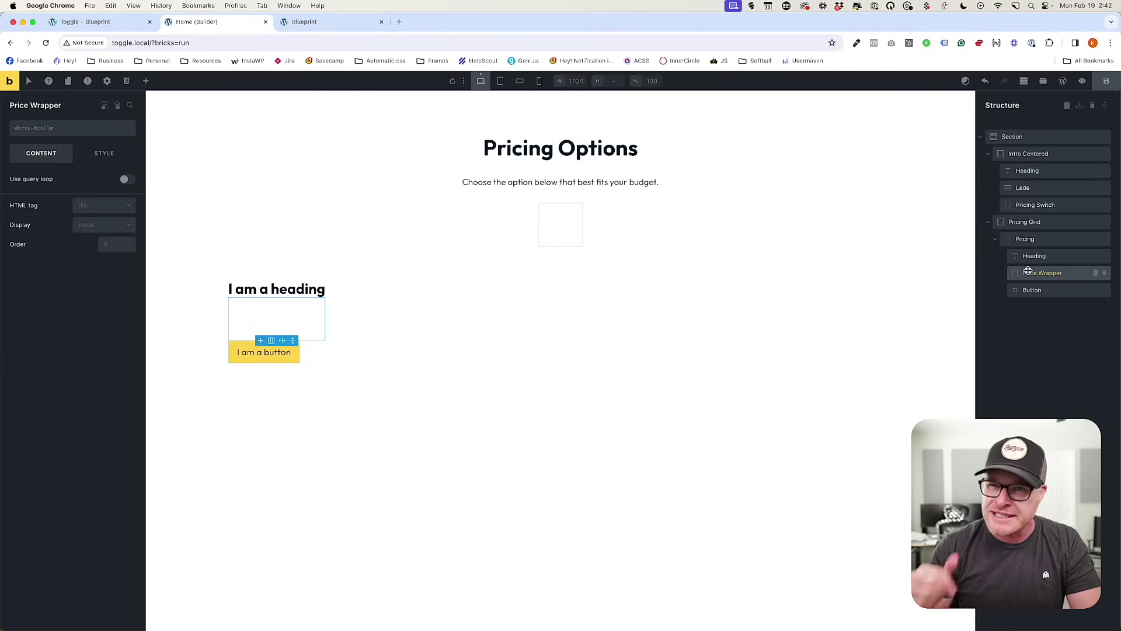
click(114, 22)
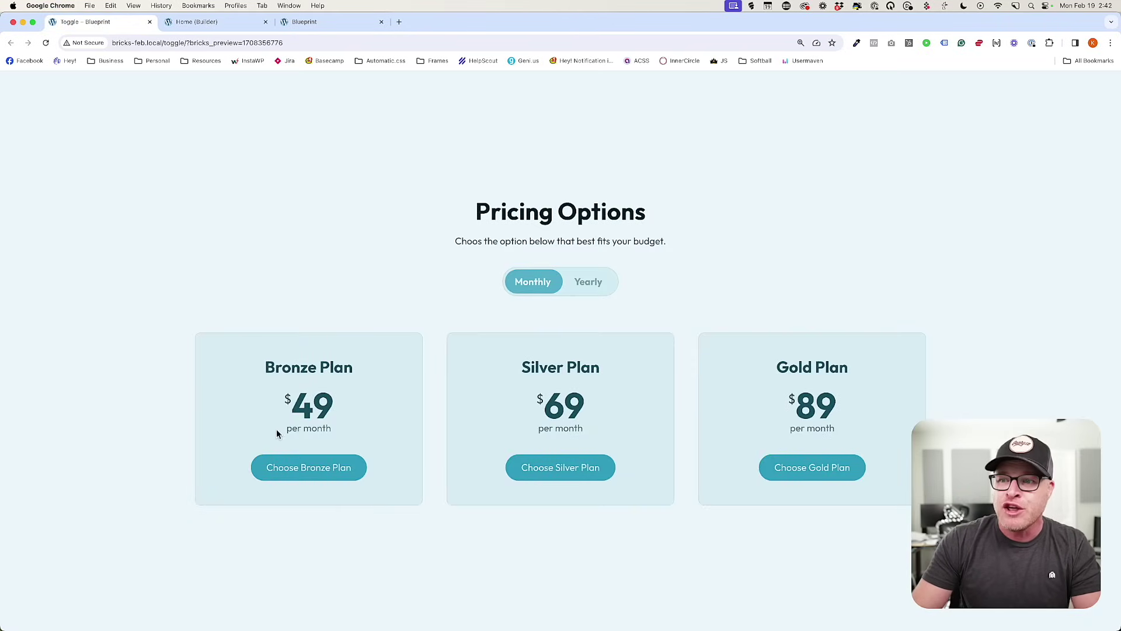
drag(281, 435, 338, 432)
click(343, 436)
click(202, 21)
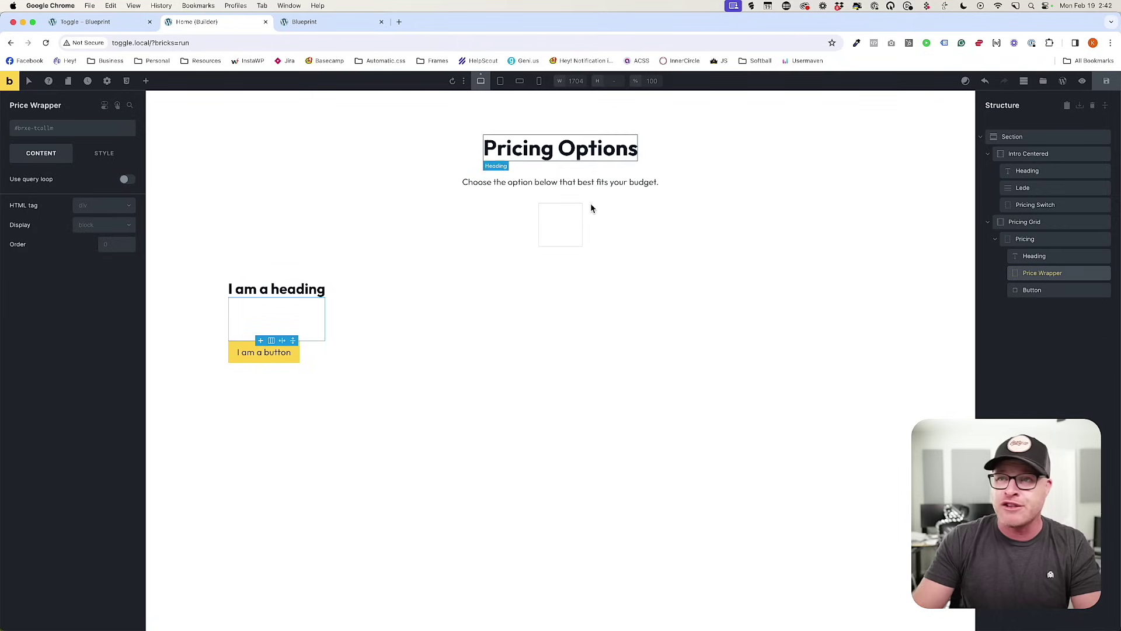
Apply the btn--action class to the pricing card's button.
click(1041, 290)
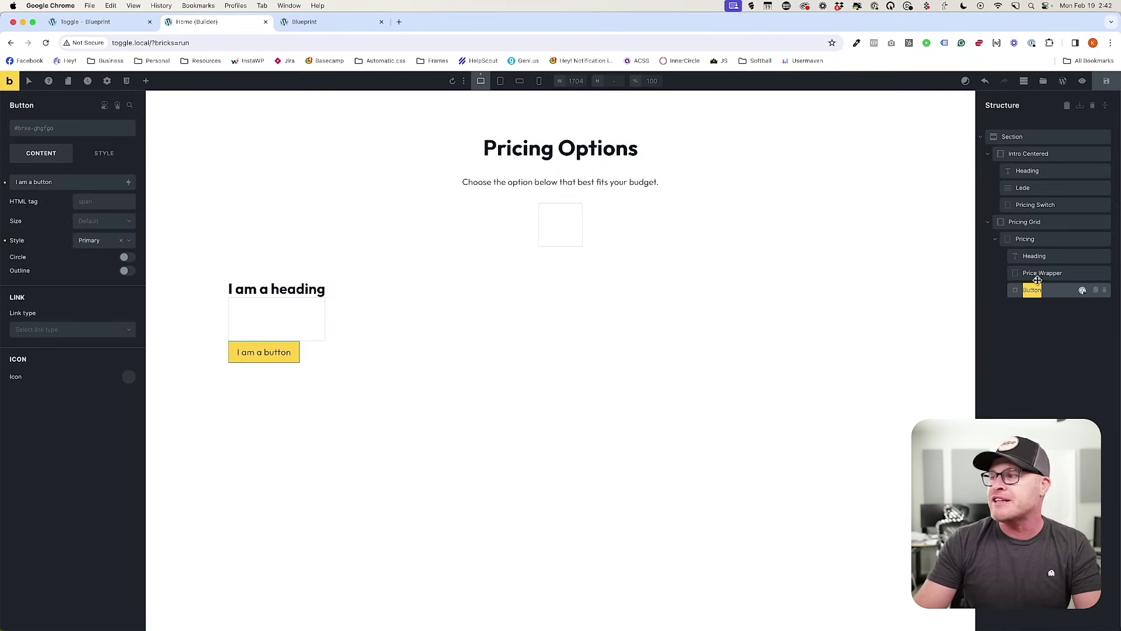
click(59, 133)
text(btn--action)
key(Return)
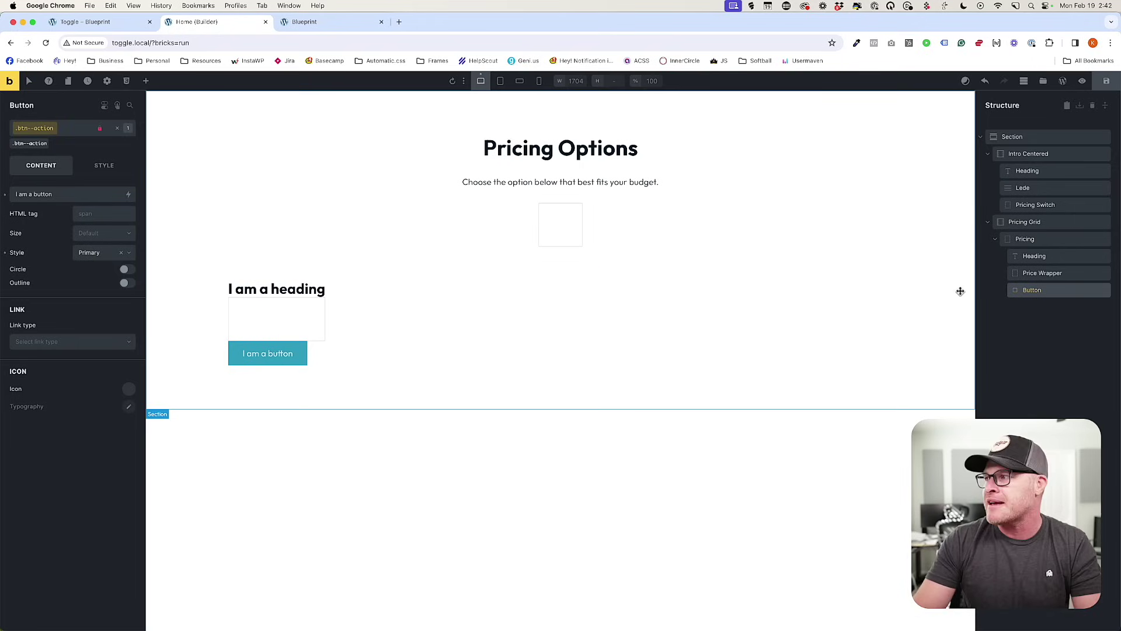
Check how the Bronze Plan's price is composed on the finished page, and add a div inside Price Wrapper.
click(1030, 239)
click(1045, 272)
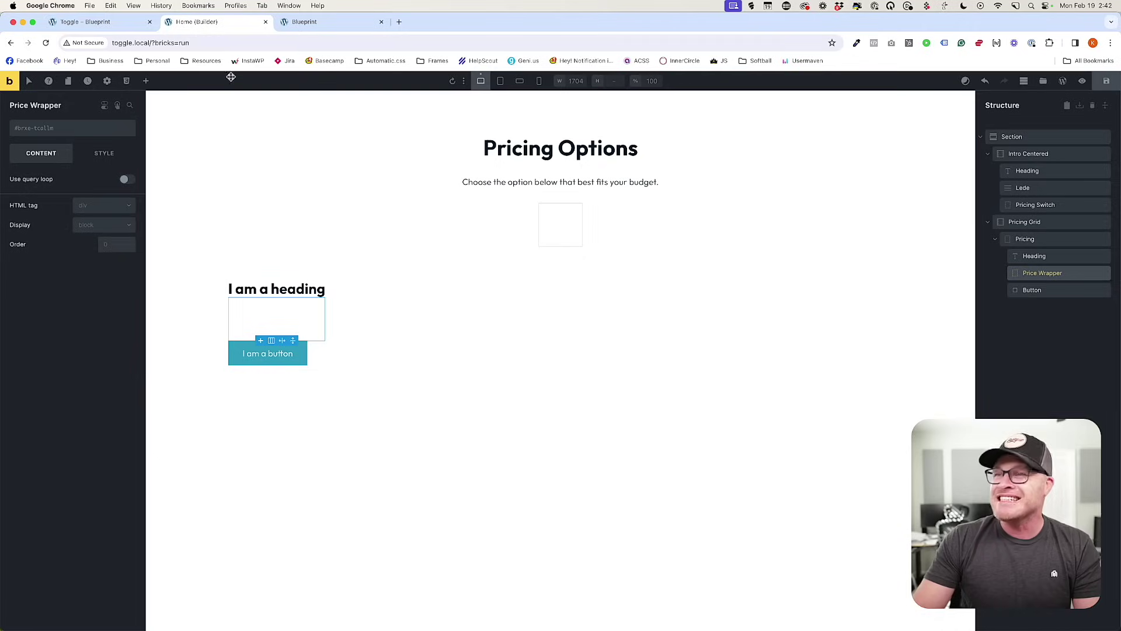
click(98, 22)
drag(286, 401, 336, 411)
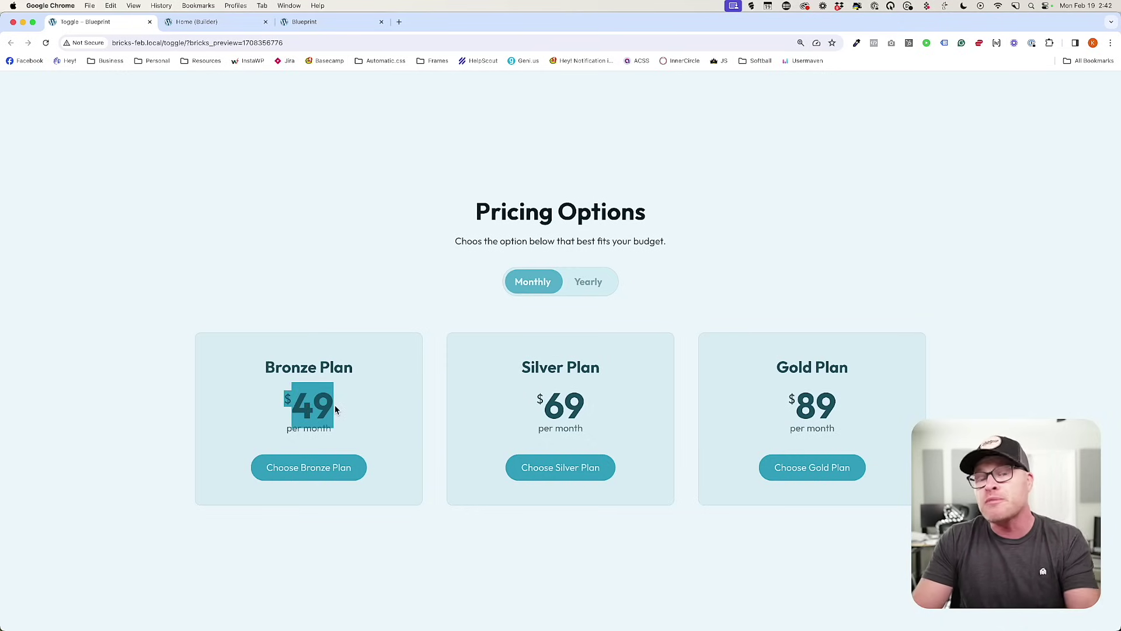
drag(279, 403, 287, 402)
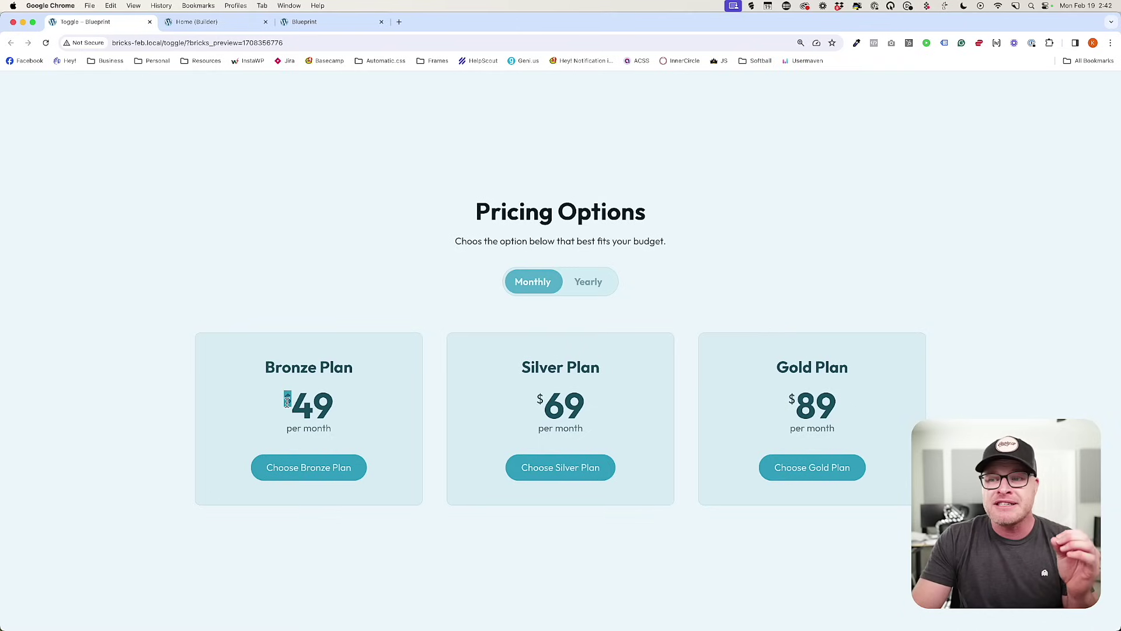
drag(313, 405, 332, 405)
drag(274, 432, 339, 437)
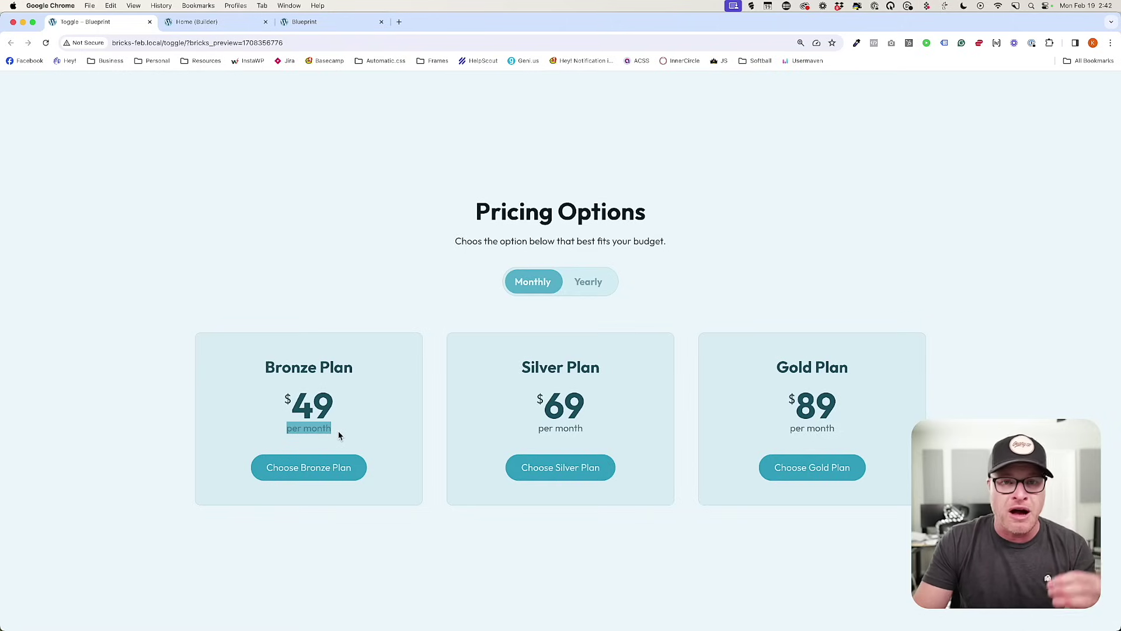
click(197, 22)
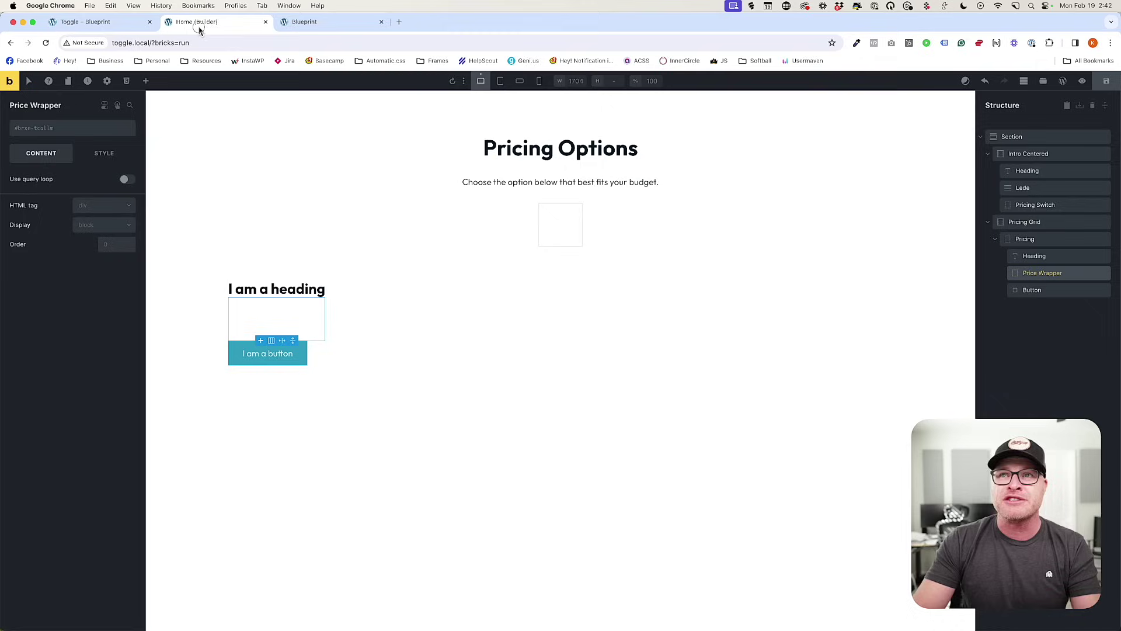
click(146, 82)
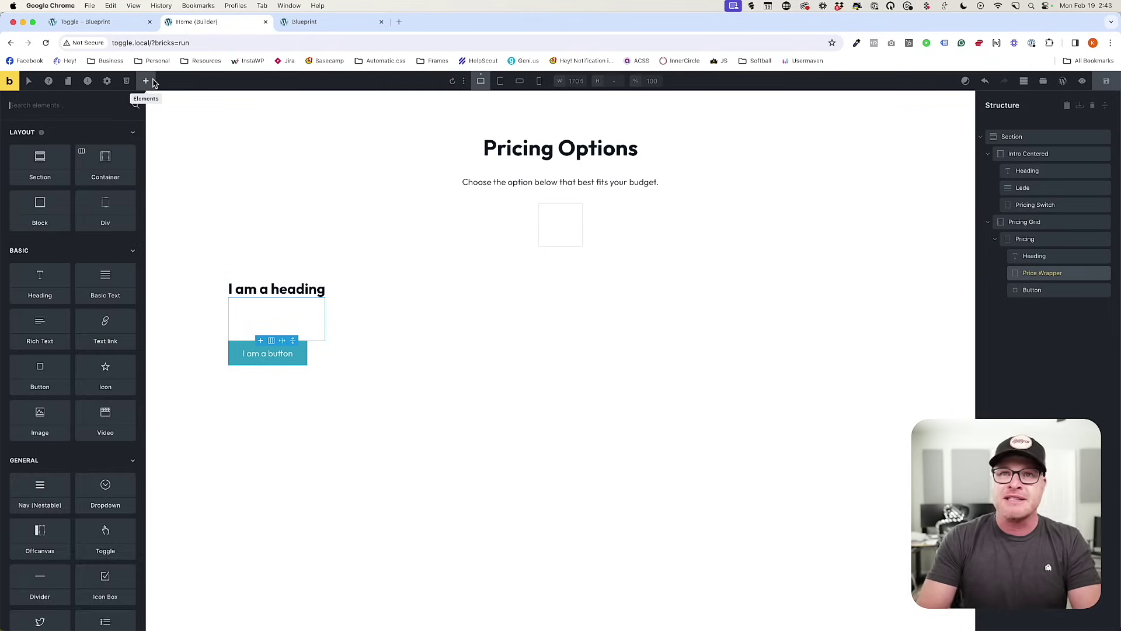
text(div)
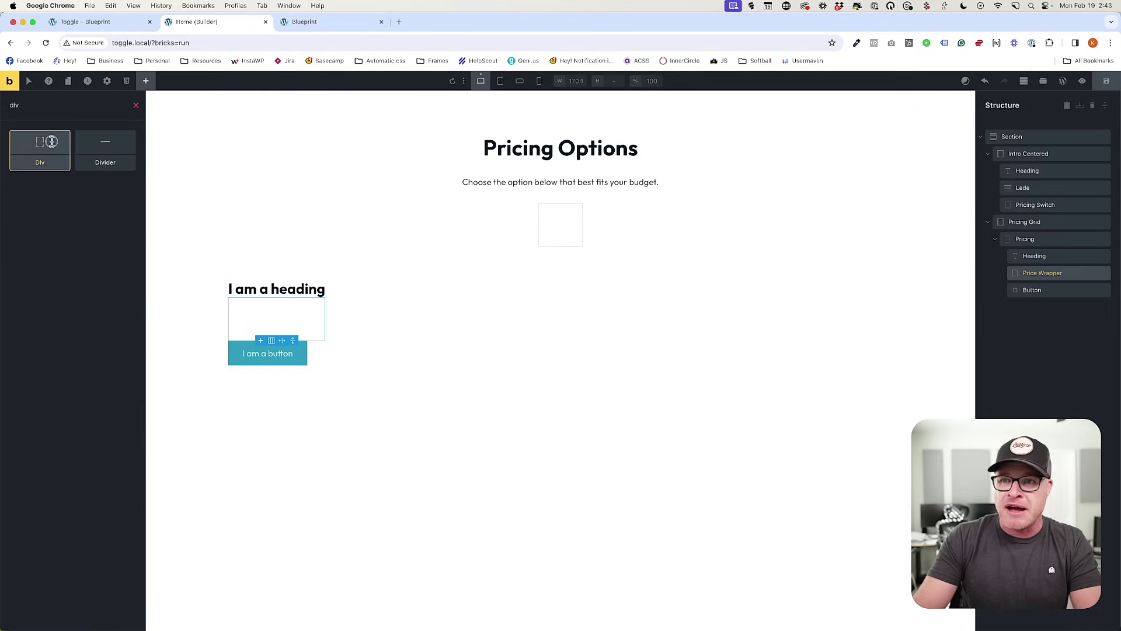
drag(52, 146, 1004, 273)
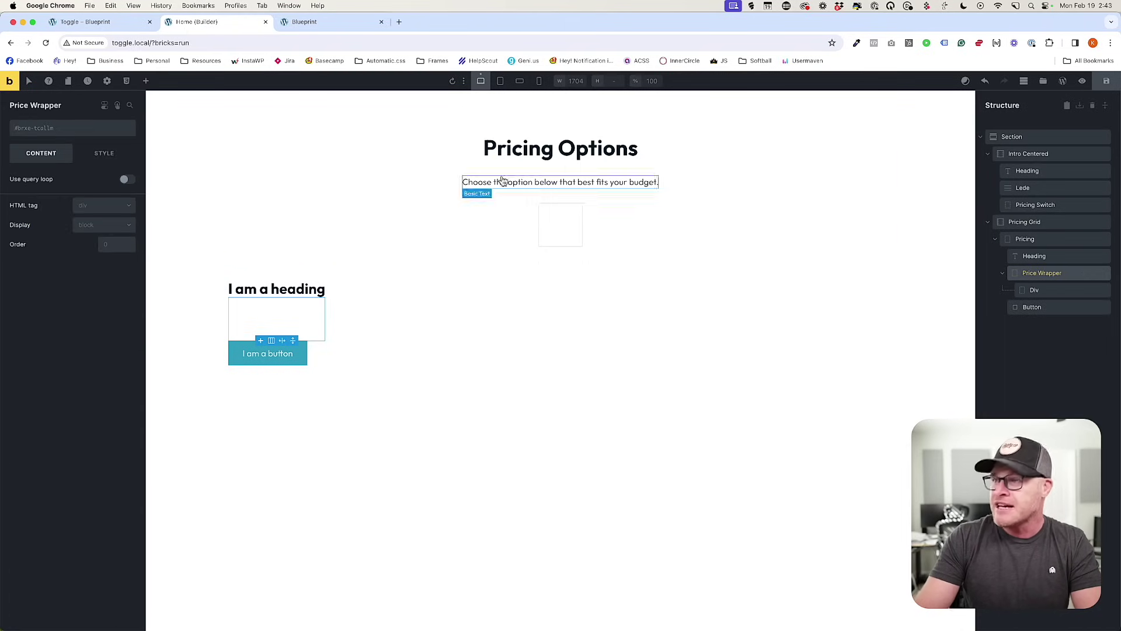
Add a basic text element below the div in Price Wrapper, reading "per month", with span as its HTML tag.
click(146, 81)
text(text)
drag(57, 146, 1049, 314)
double_click(294, 346)
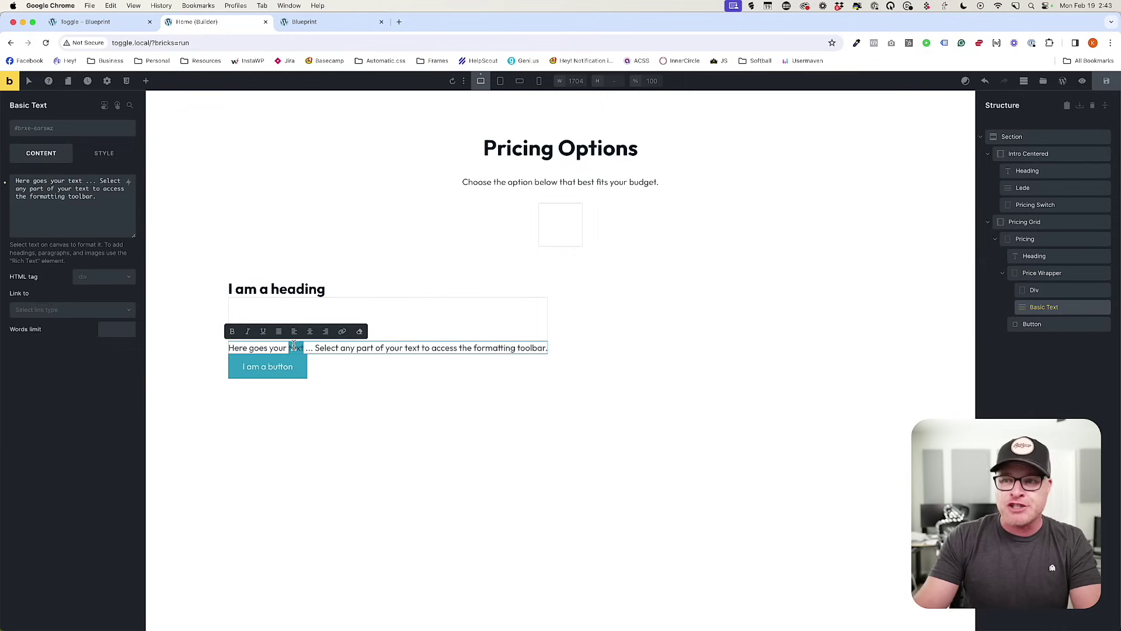
key(super+a)
text(per month)
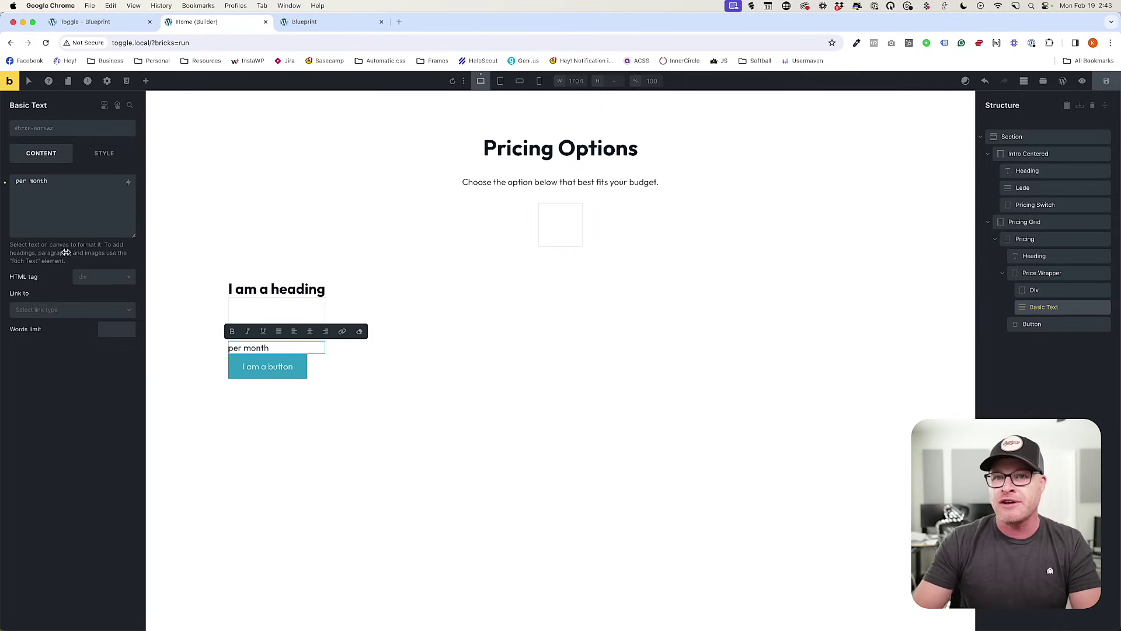
click(90, 276)
click(86, 323)
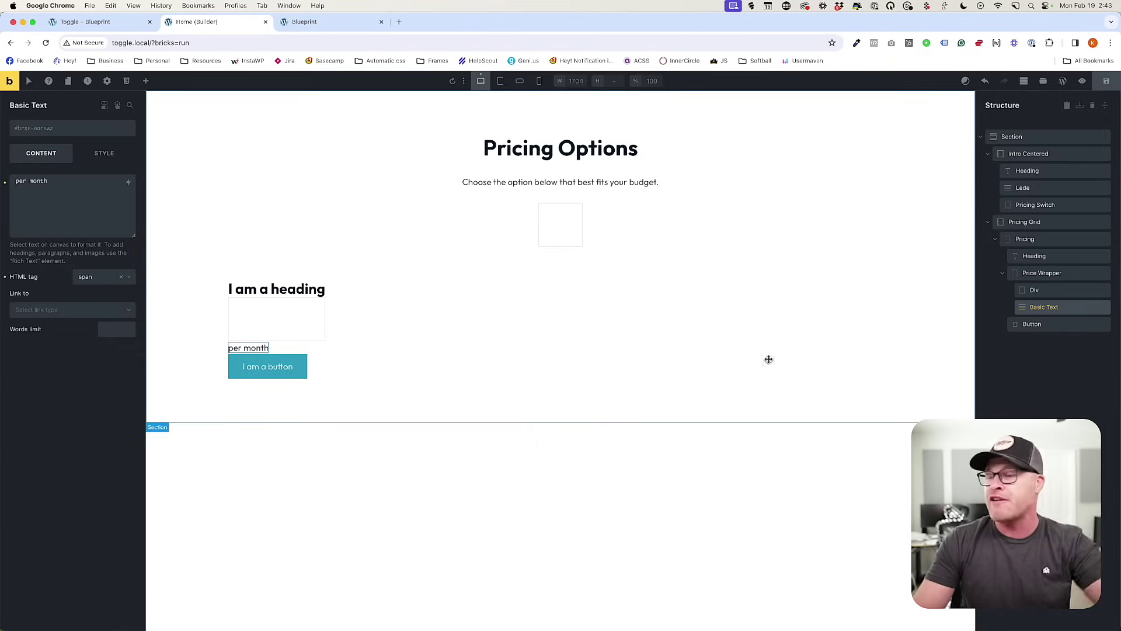
Rename the div inside Price Wrapper as "Price".
double_click(1045, 291)
text(Price)
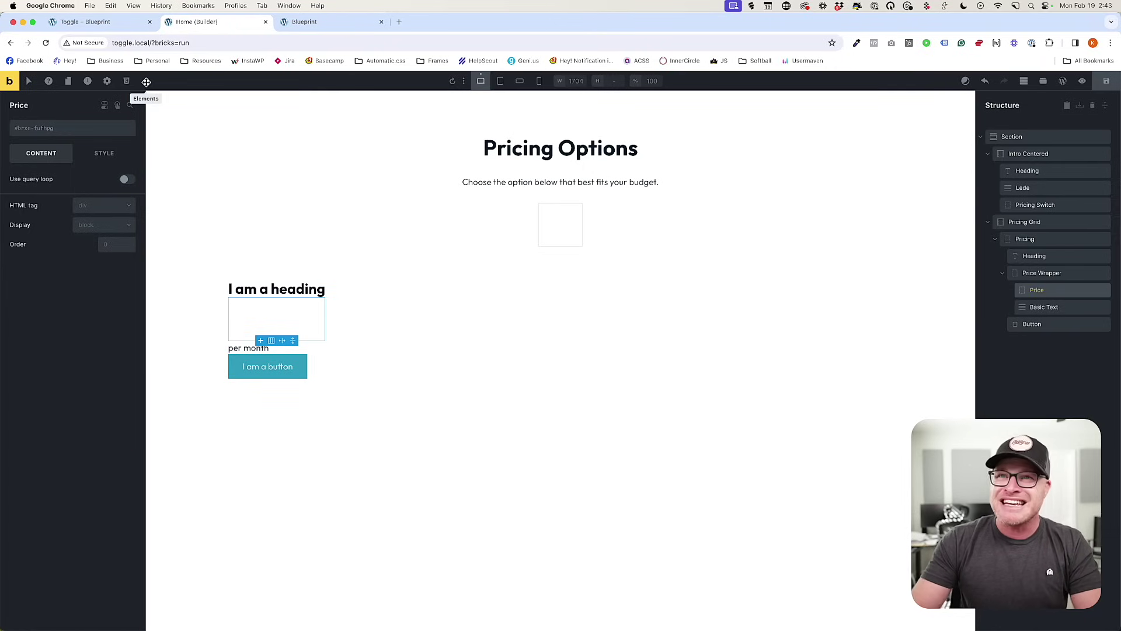
Add two basic text elements inside the Price div and set the first one's text to "$".
click(145, 81)
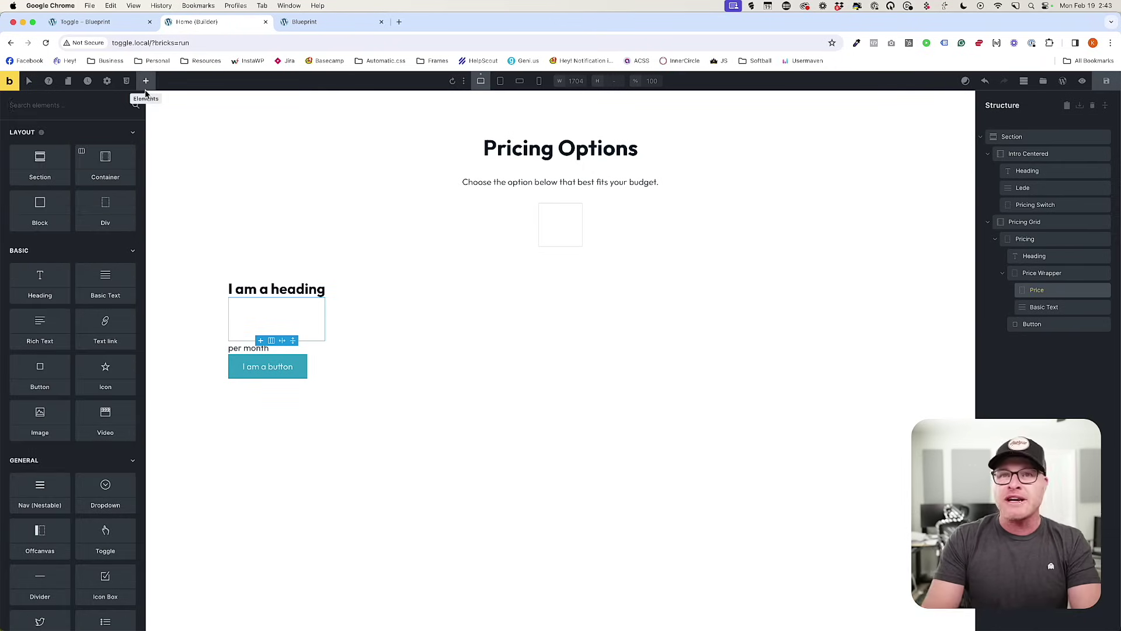
text(text)
key(Return)
drag(1051, 301, 1048, 294)
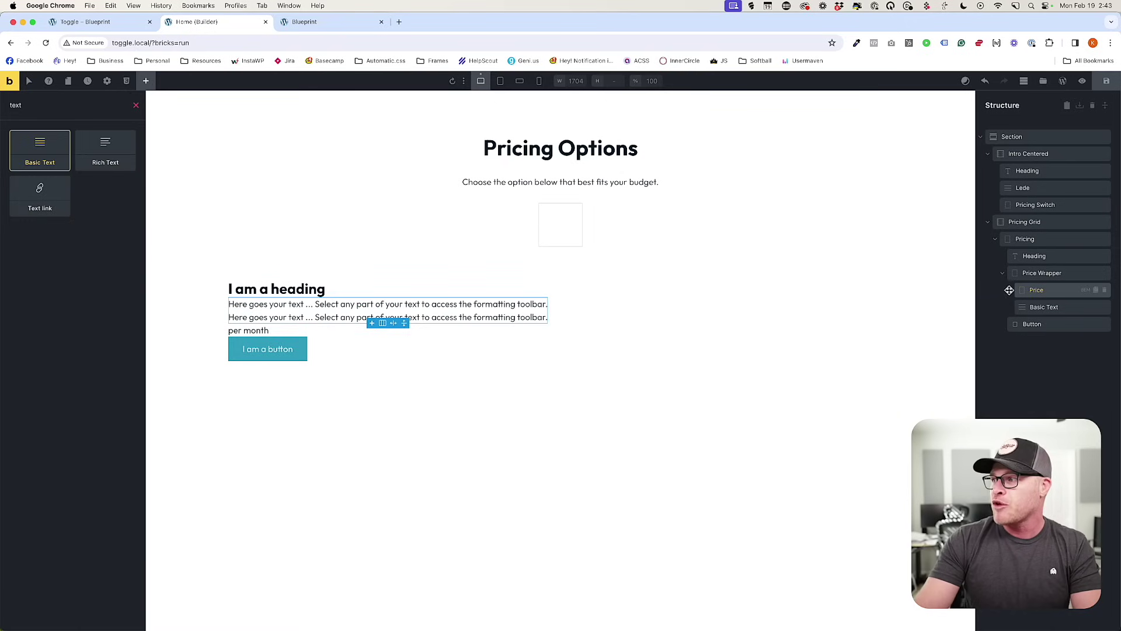
click(1051, 306)
click(84, 210)
key(super+a)
text($)
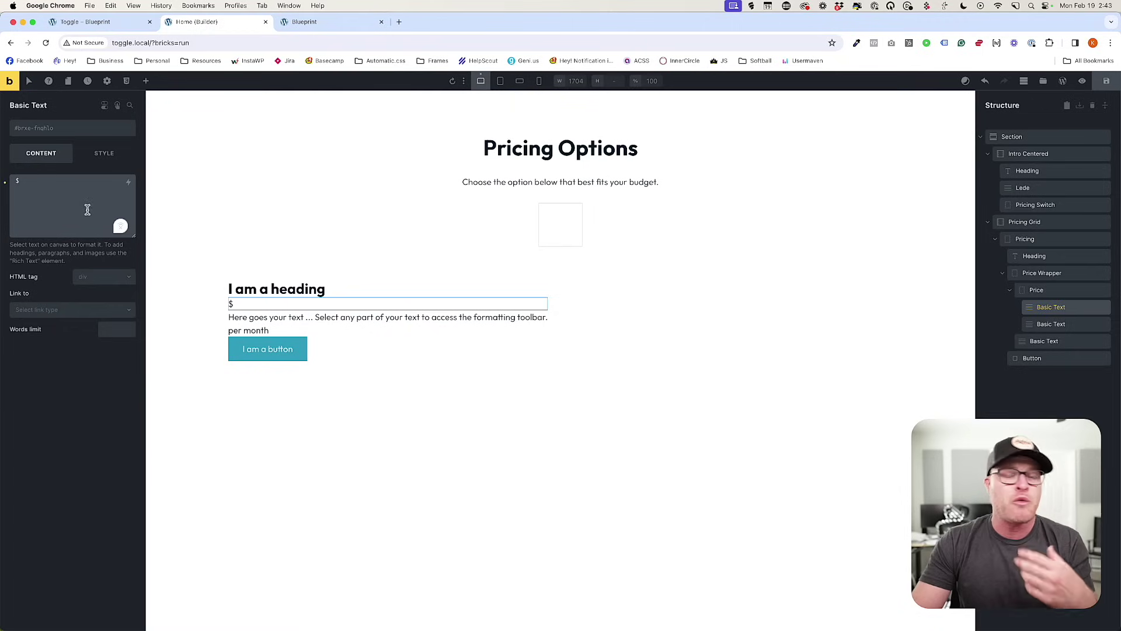
Rename the two basic text elements inside Price as "Currency" and "Value".
double_click(1051, 306)
text(Currency)
double_click(1057, 323)
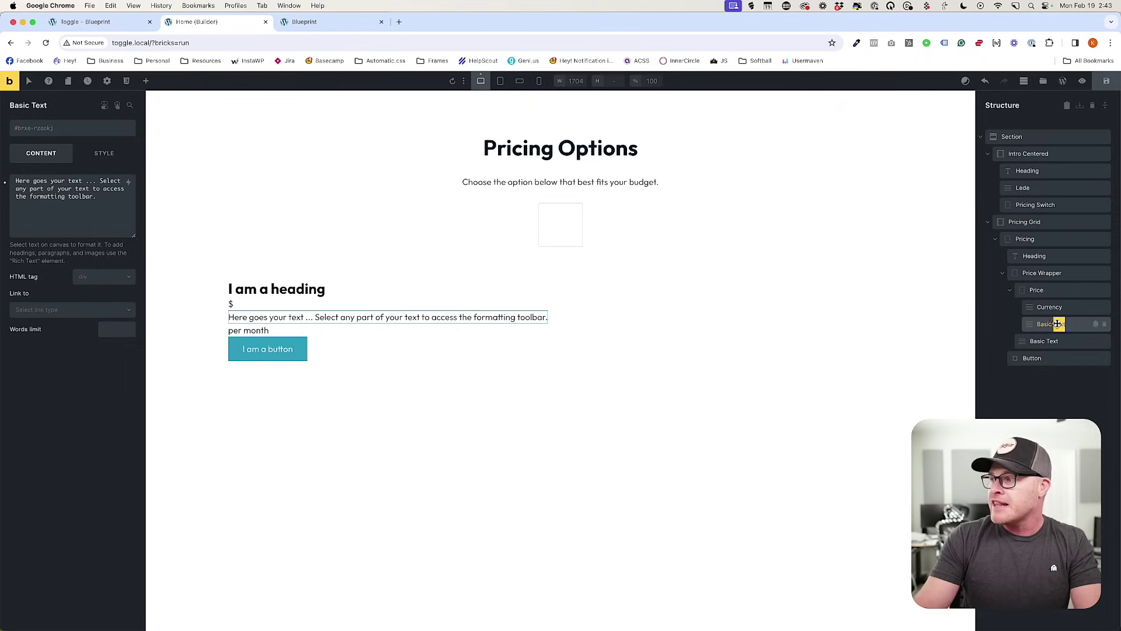
text(Price)
key(super+a)
text(Valu)
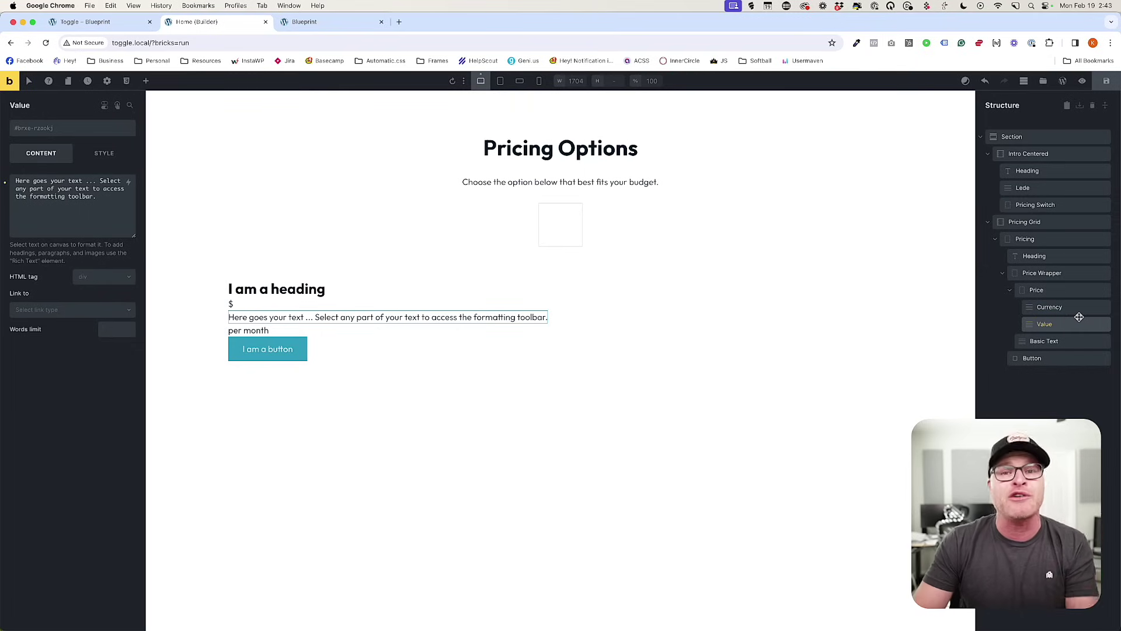
Replace the placeholder text of the Value element with "49".
click(1037, 290)
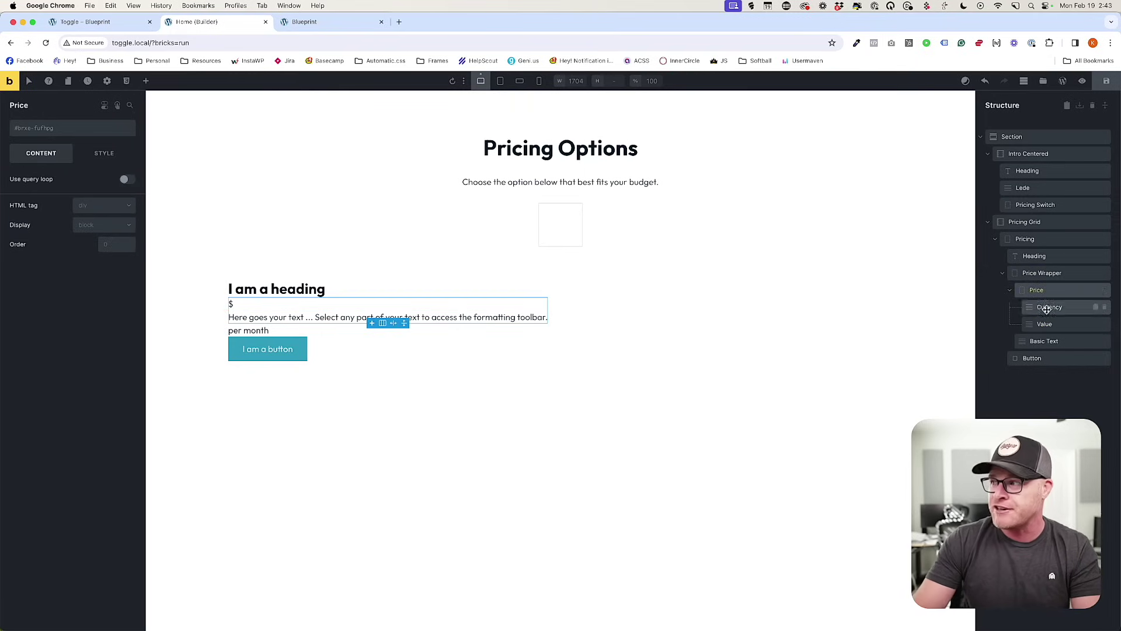
click(1047, 309)
click(1045, 324)
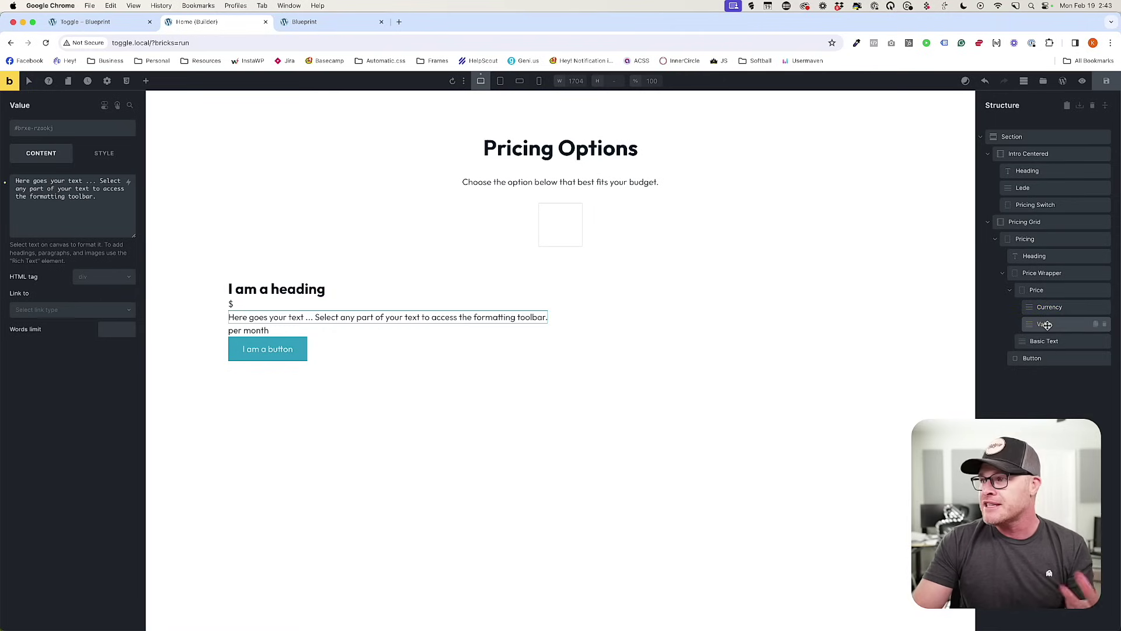
double_click(347, 318)
key(super+a)
text(49)
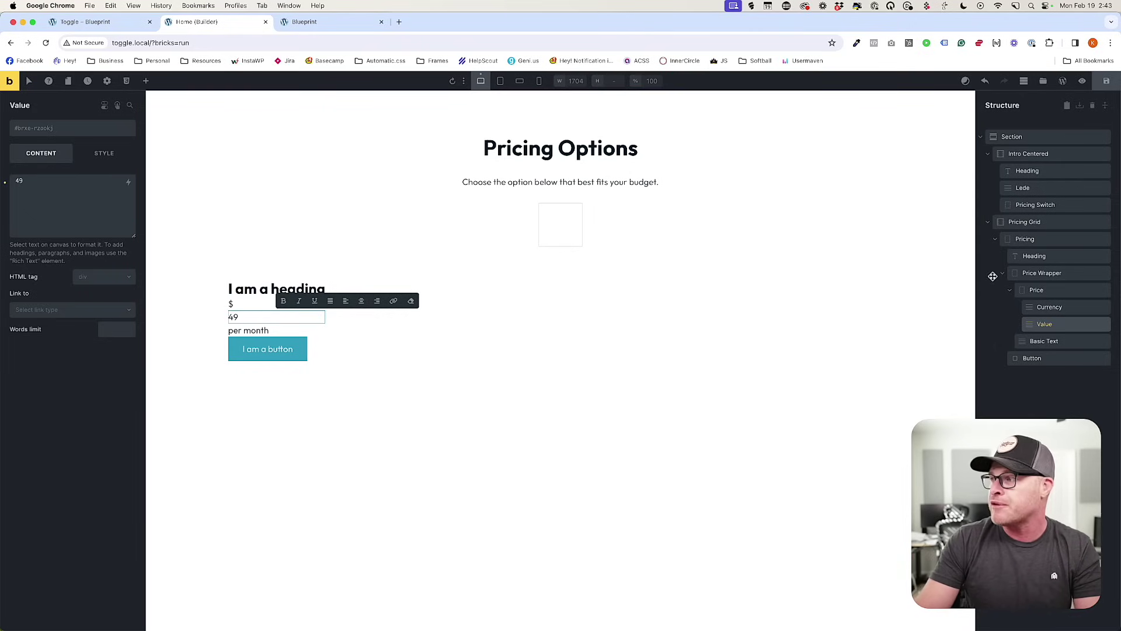
Set the HTML tag of both the Currency and Value elements to span, and check the tag of the "per month" text.
click(1049, 307)
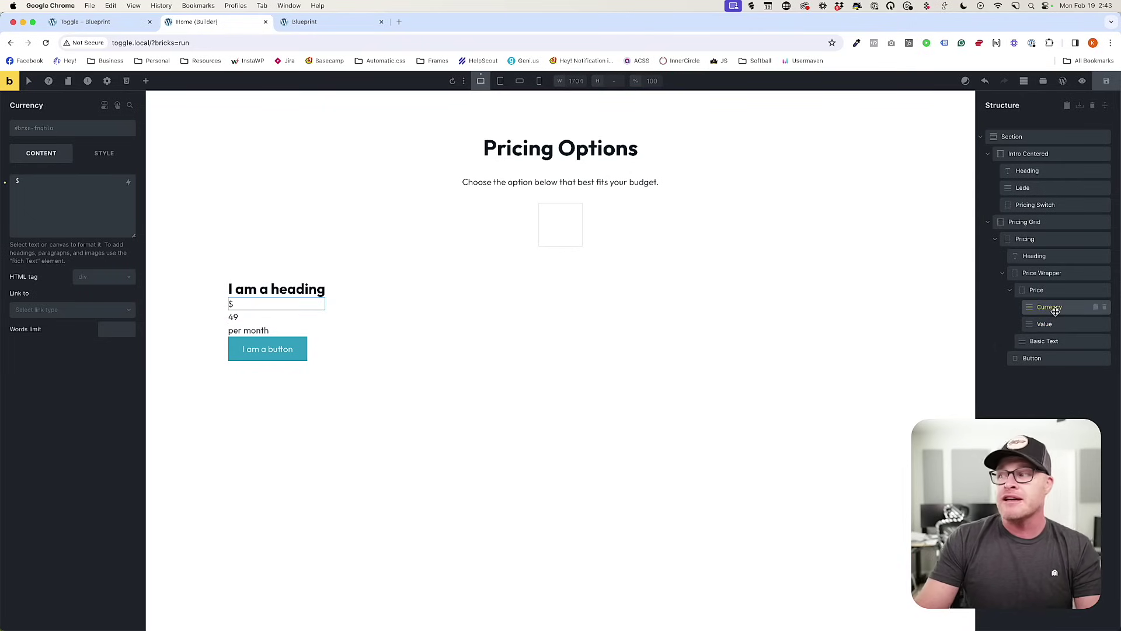
click(105, 280)
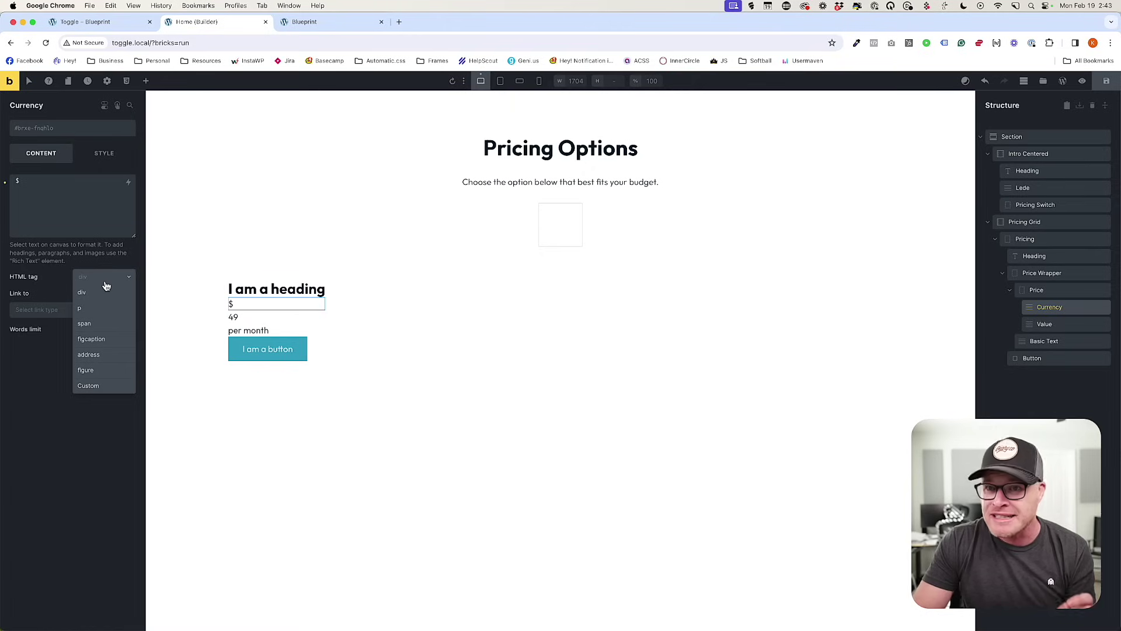
click(100, 324)
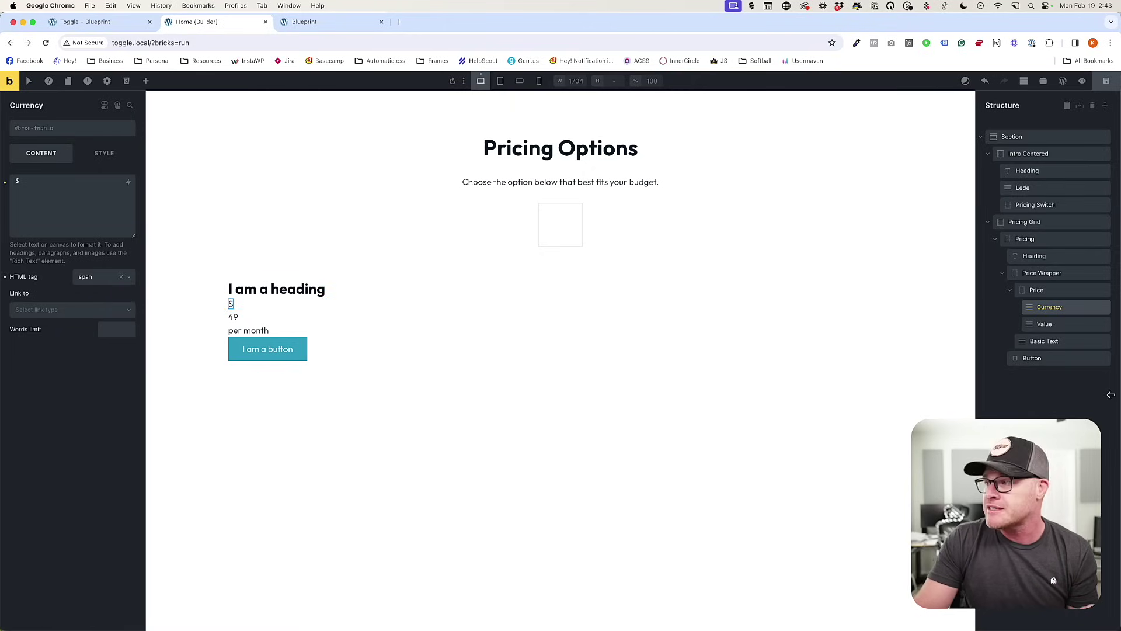
click(1060, 327)
click(99, 277)
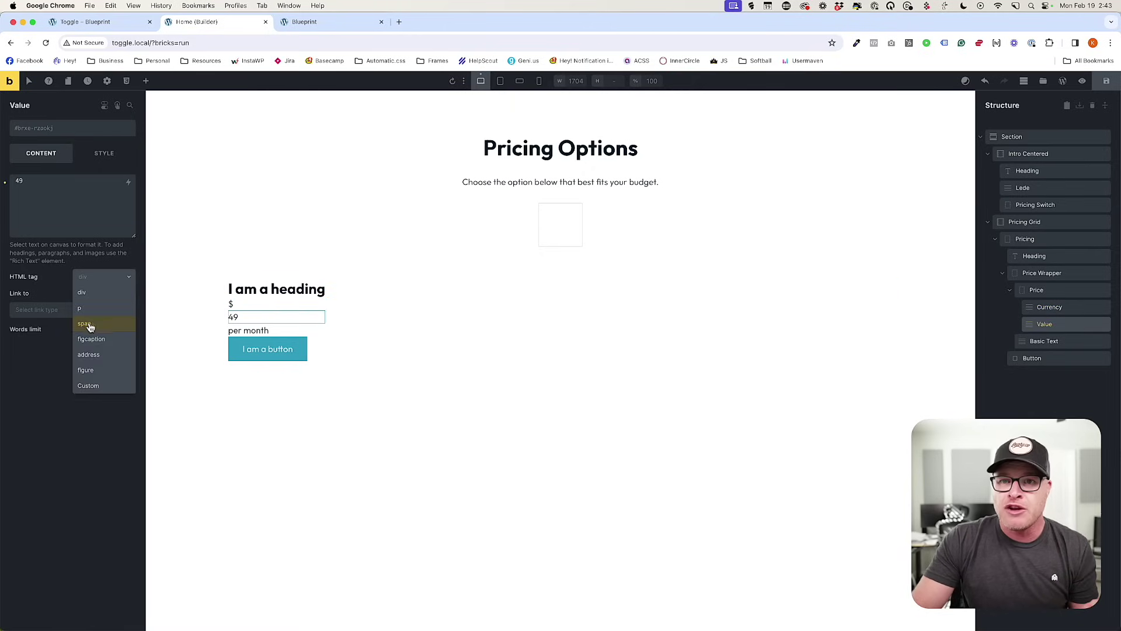
click(91, 324)
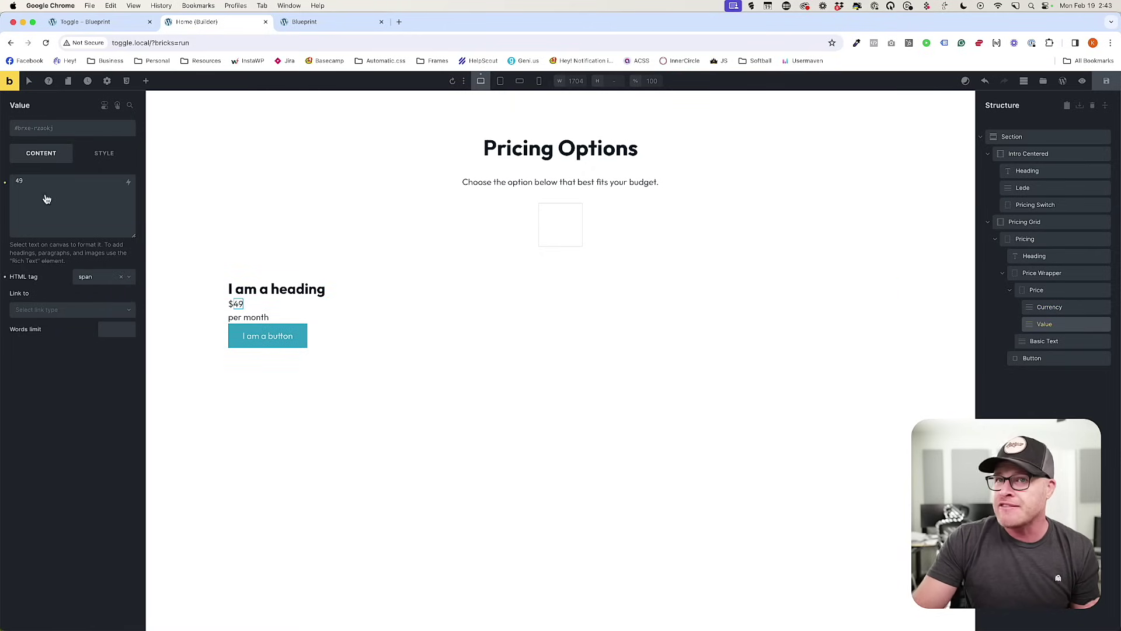
click(1043, 340)
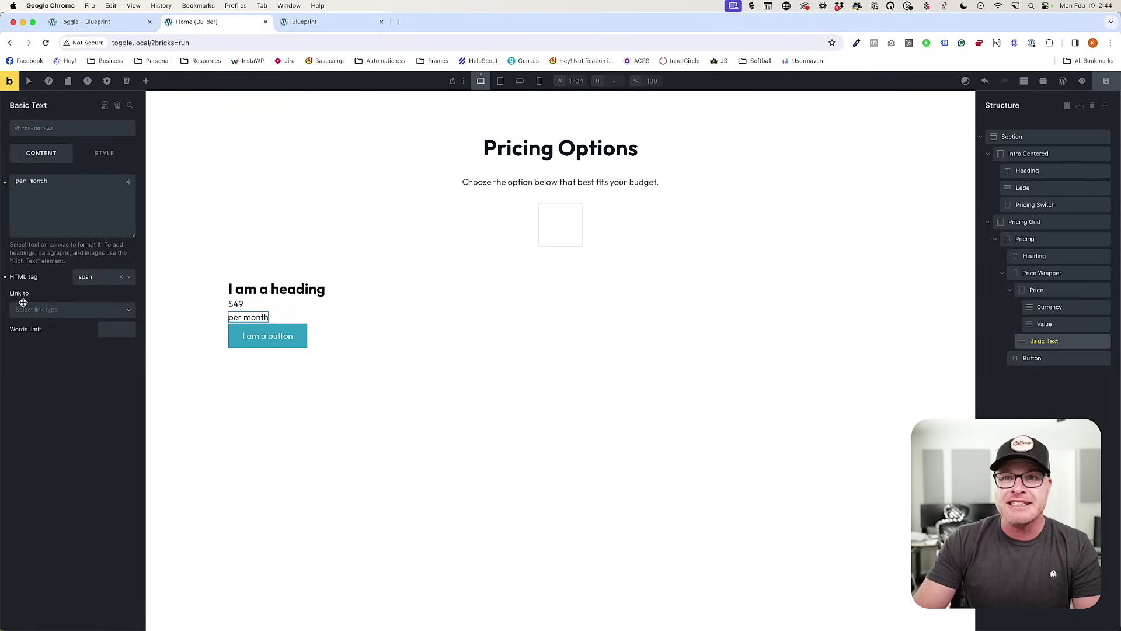
Give the Price div a custom HTML tag of p and save the page.
click(1031, 290)
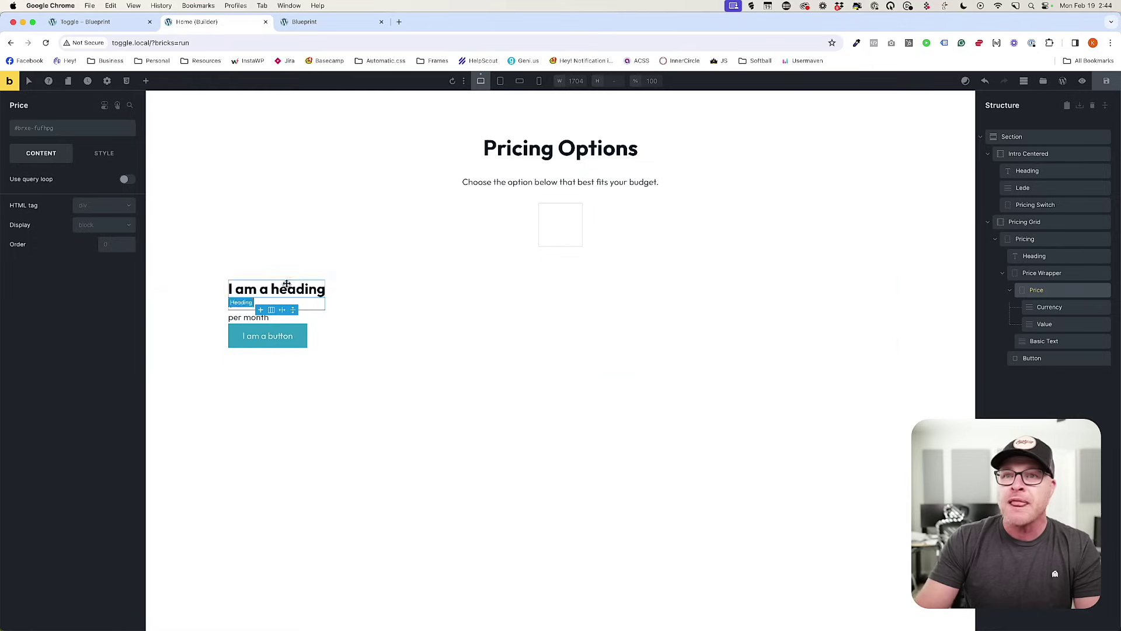
click(99, 209)
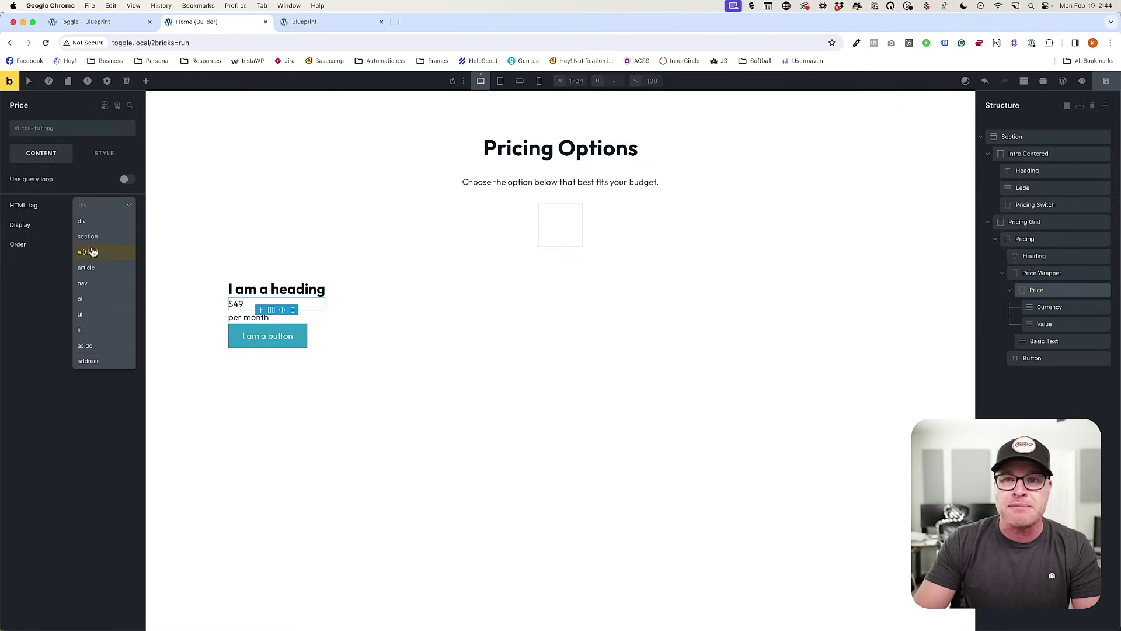
scroll(100, 366, down, 3)
click(101, 366)
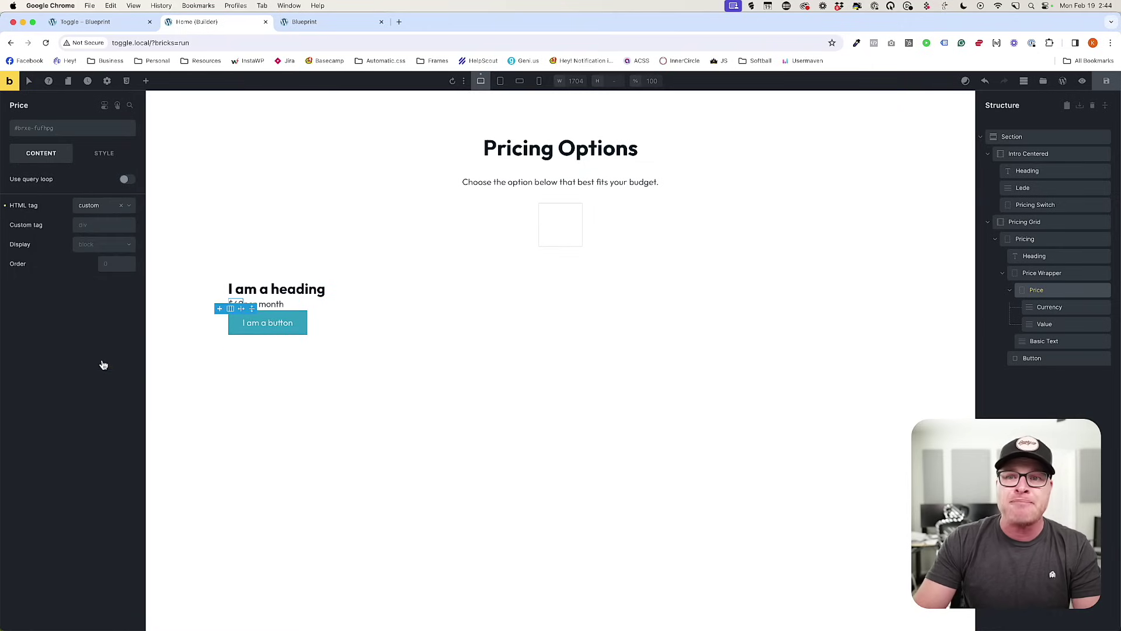
click(105, 225)
text(p)
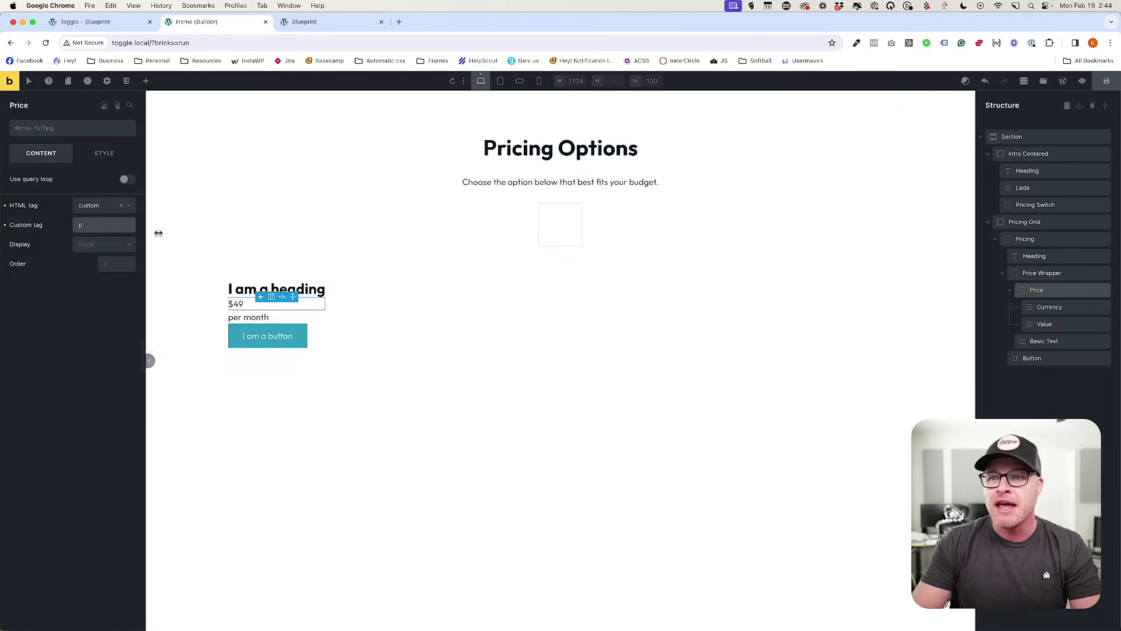
click(1107, 83)
Replace the Price div's custom HTML tag with span.
drag(100, 229, 25, 230)
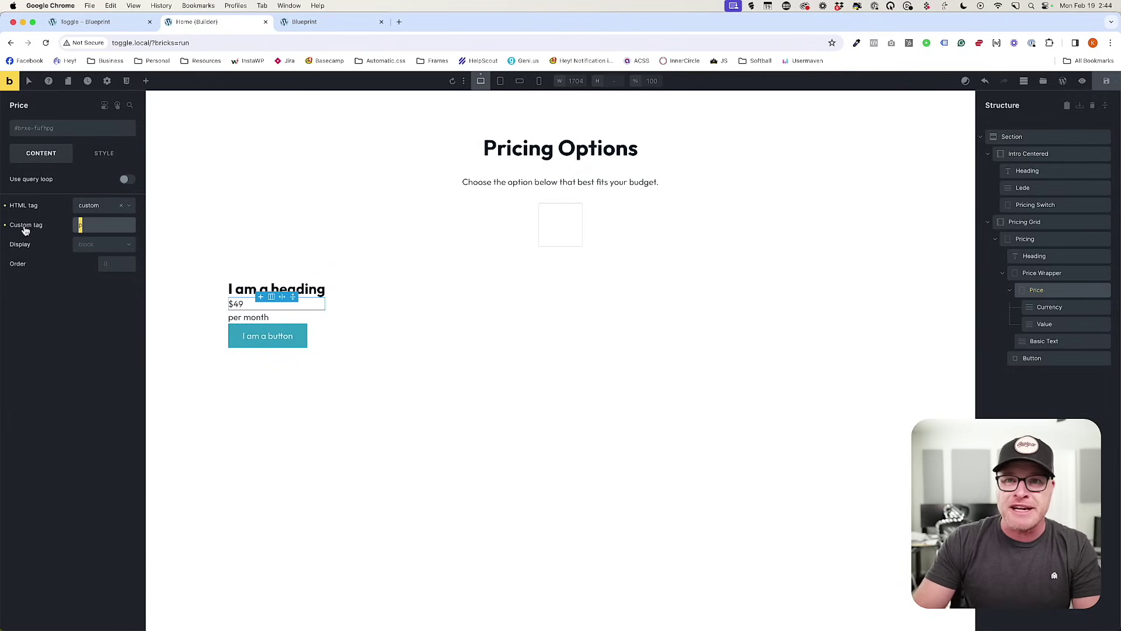
key(BackSpace)
click(91, 207)
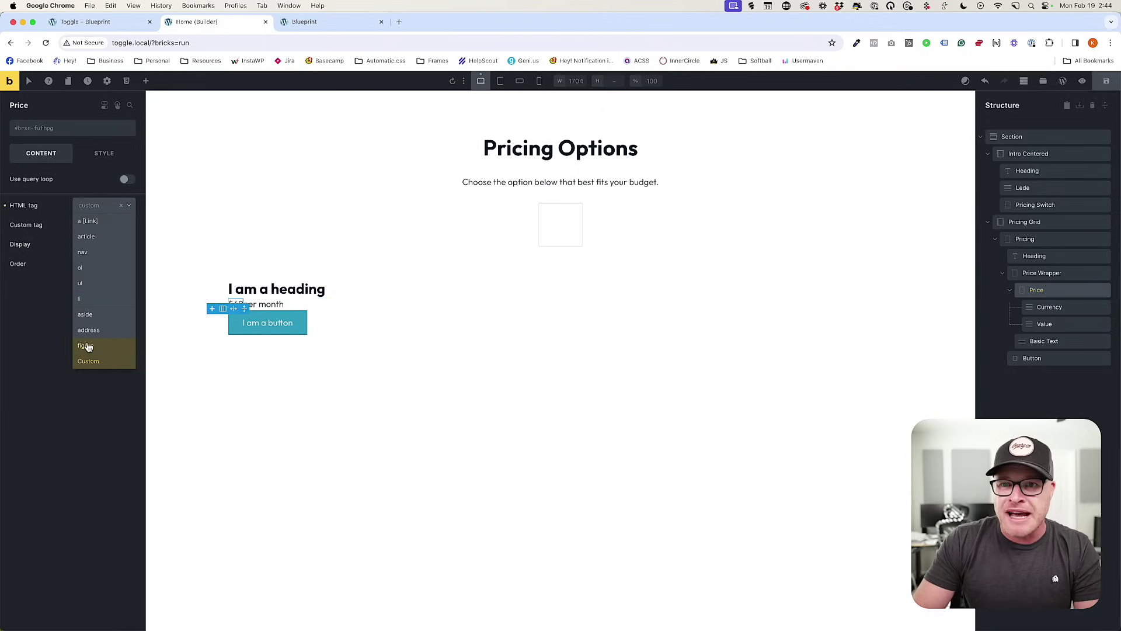
scroll(103, 251, up, 2)
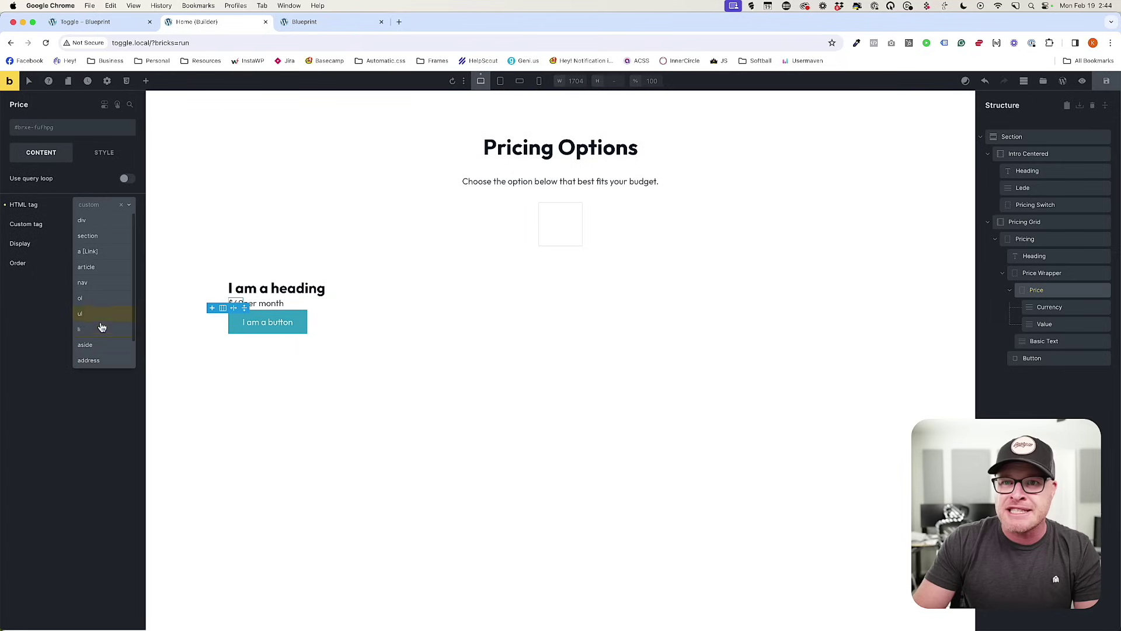
click(100, 225)
text(s)
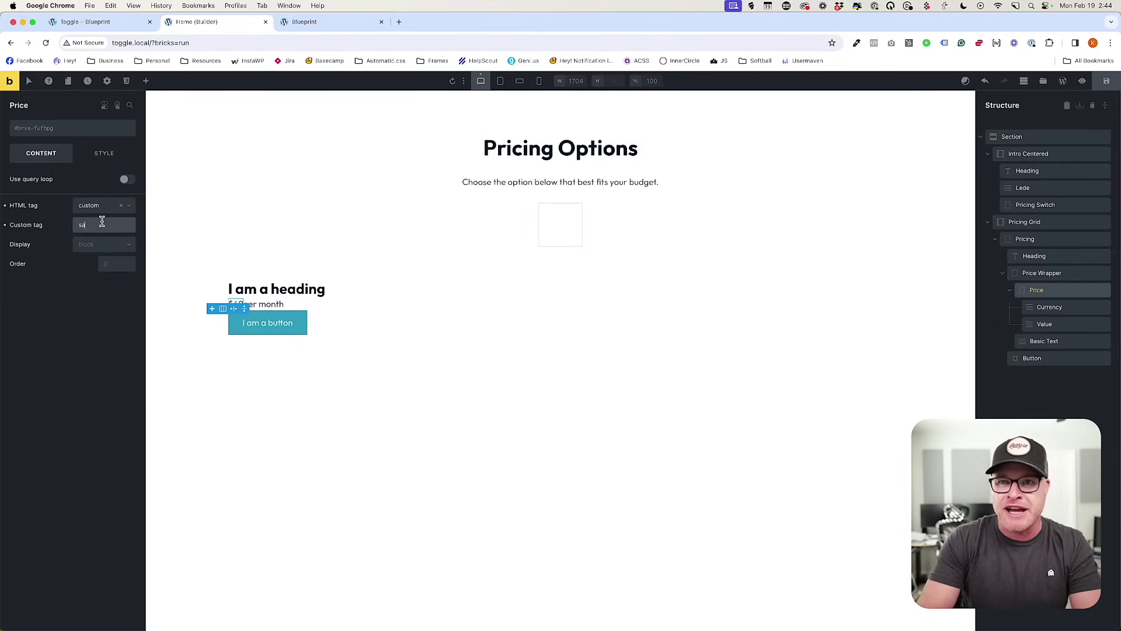
text(pan)
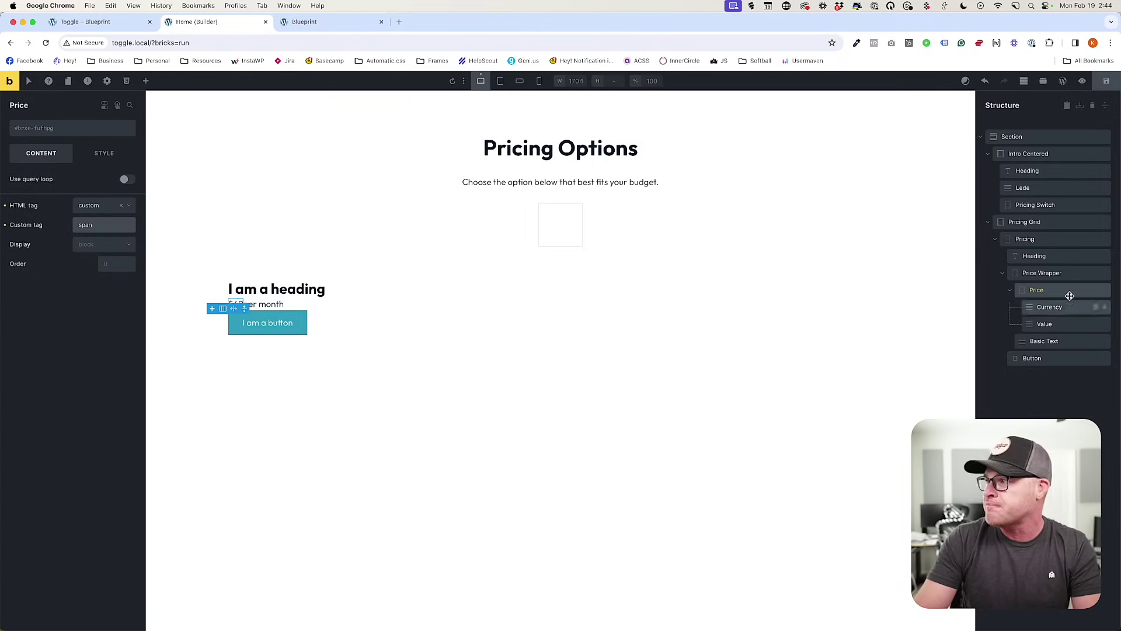
Give Price Wrapper a custom HTML tag of p and collapse its children in the structure.
click(1051, 273)
click(100, 207)
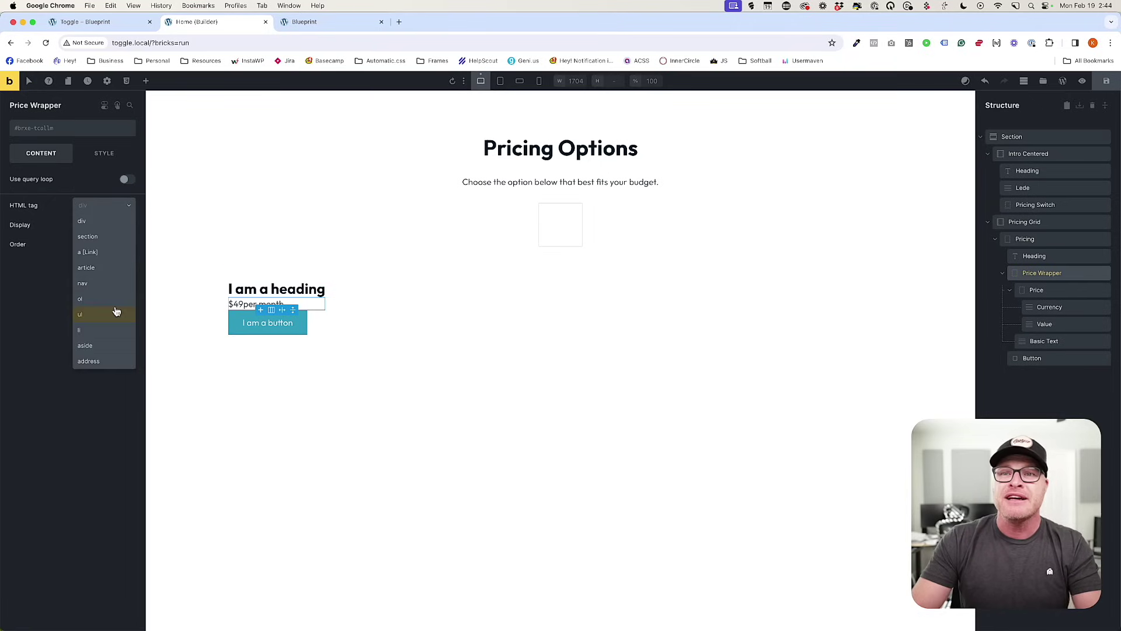
scroll(99, 359, down, 1)
click(100, 361)
click(97, 226)
text(p)
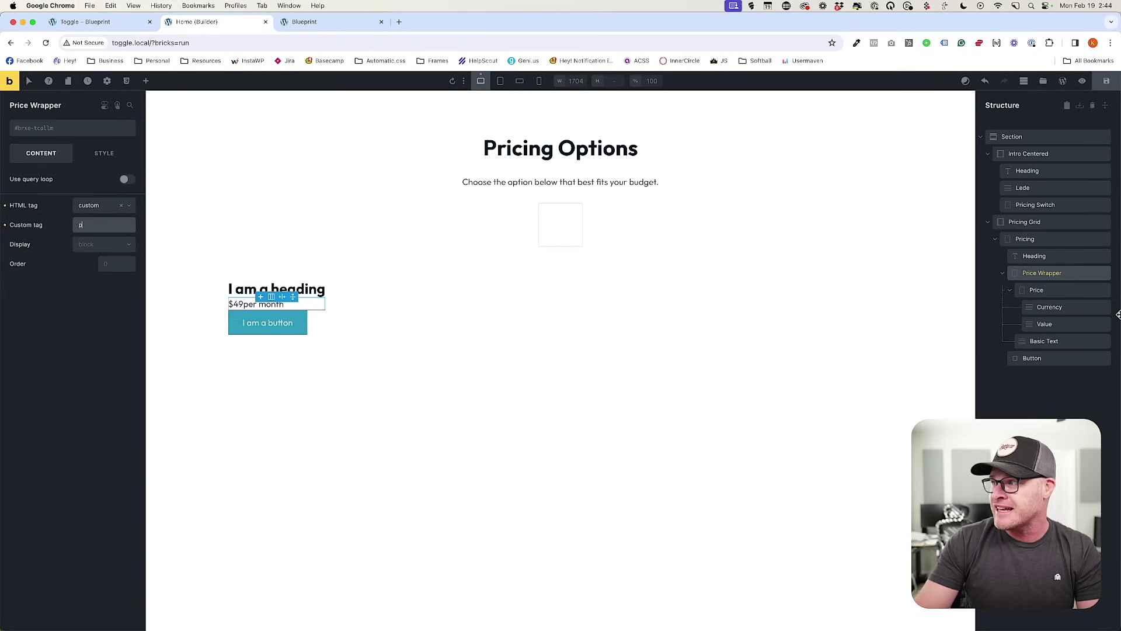
click(1003, 273)
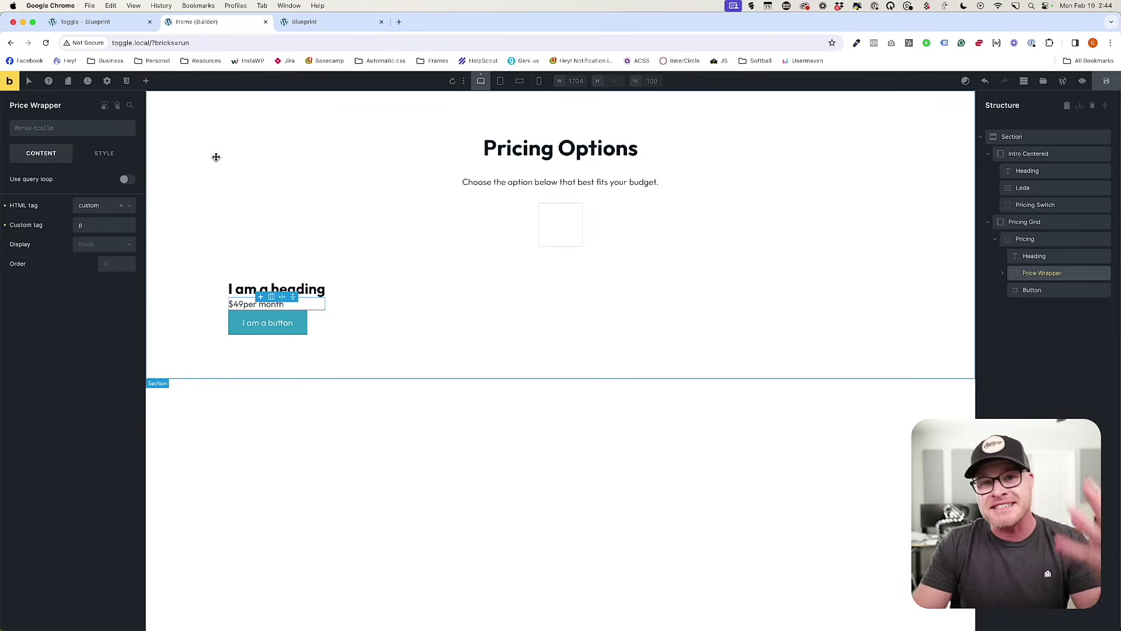
Save the page and reload its front-end preview.
mouse_move(261, 298)
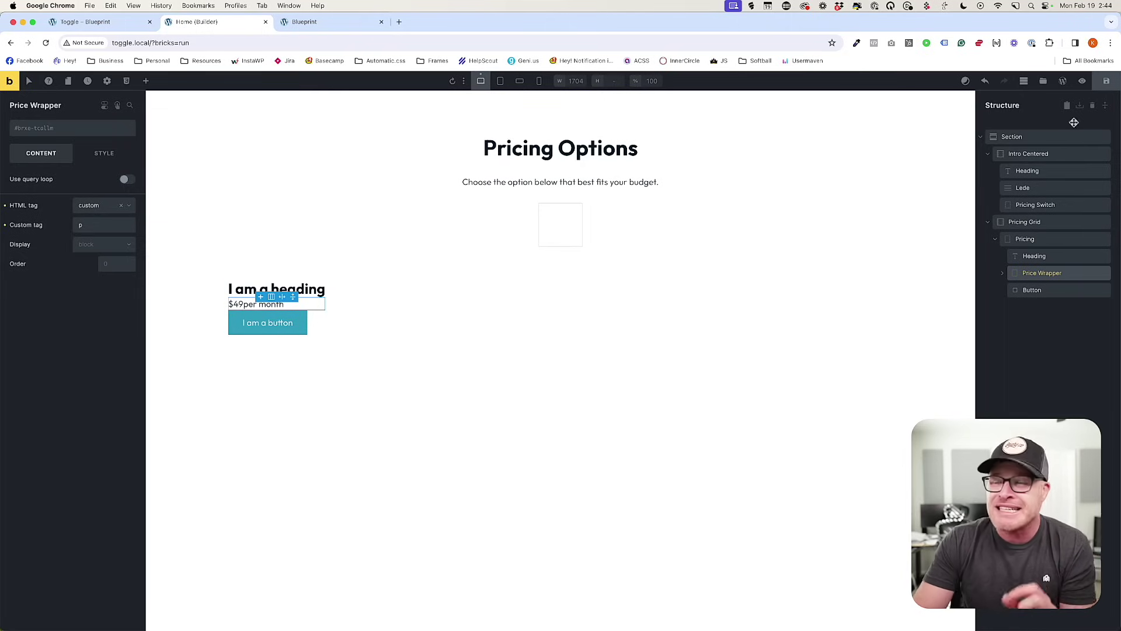
click(1106, 80)
click(315, 21)
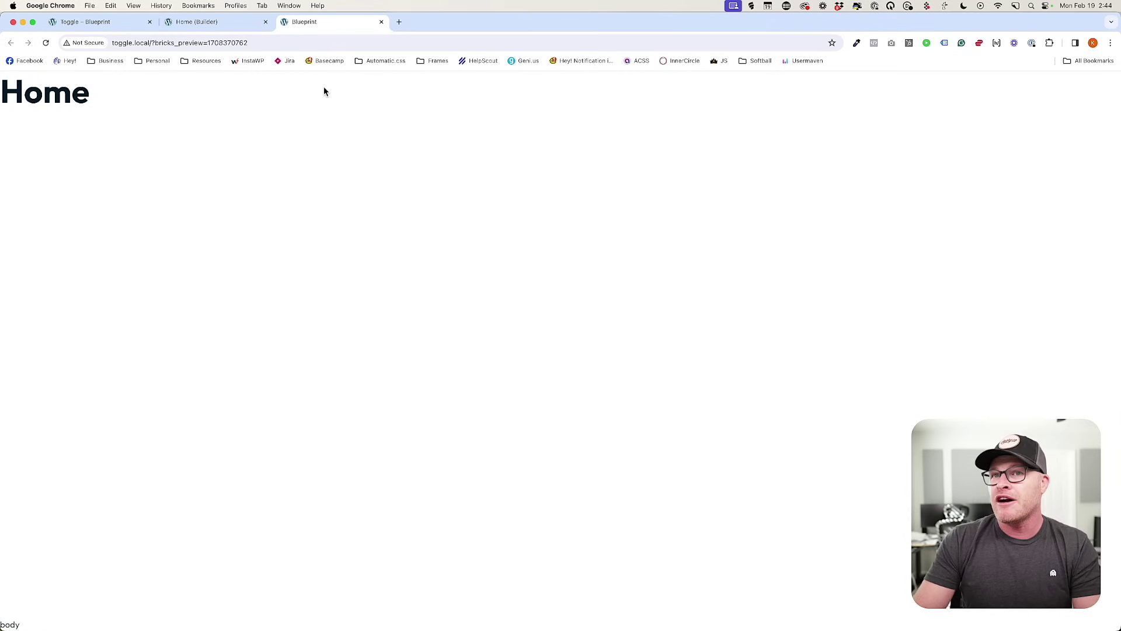
key(super+r)
Inspect the pricing card's markup in the preview, expanding the card div, the price paragraph and its nested spans.
right_click(286, 235)
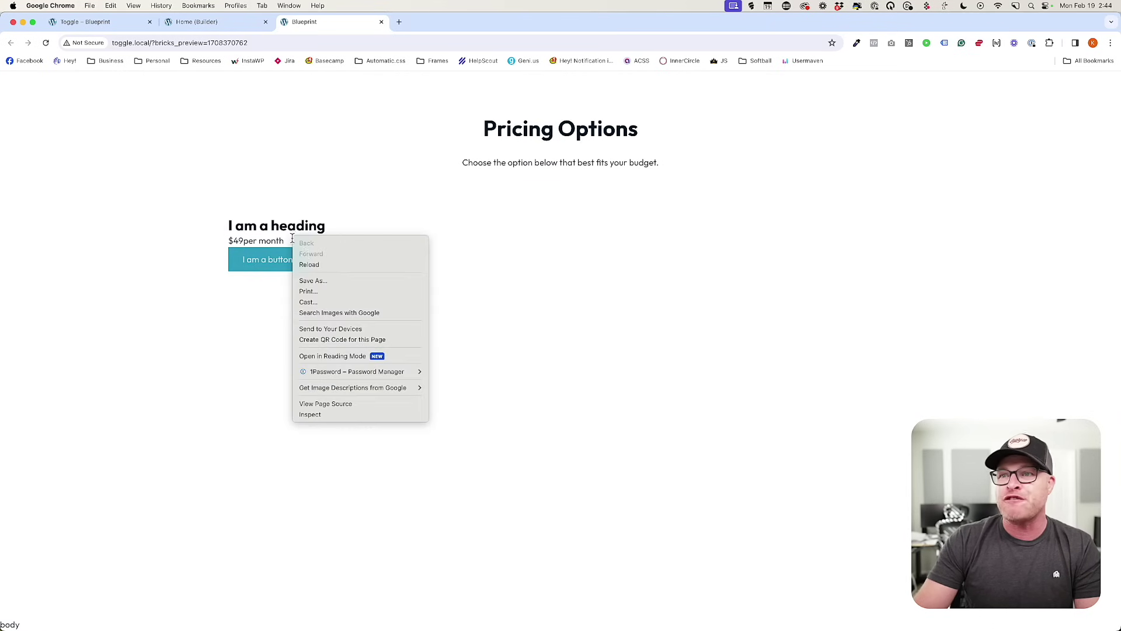
click(351, 414)
scroll(125, 279, down, 3)
click(134, 257)
key(Left)
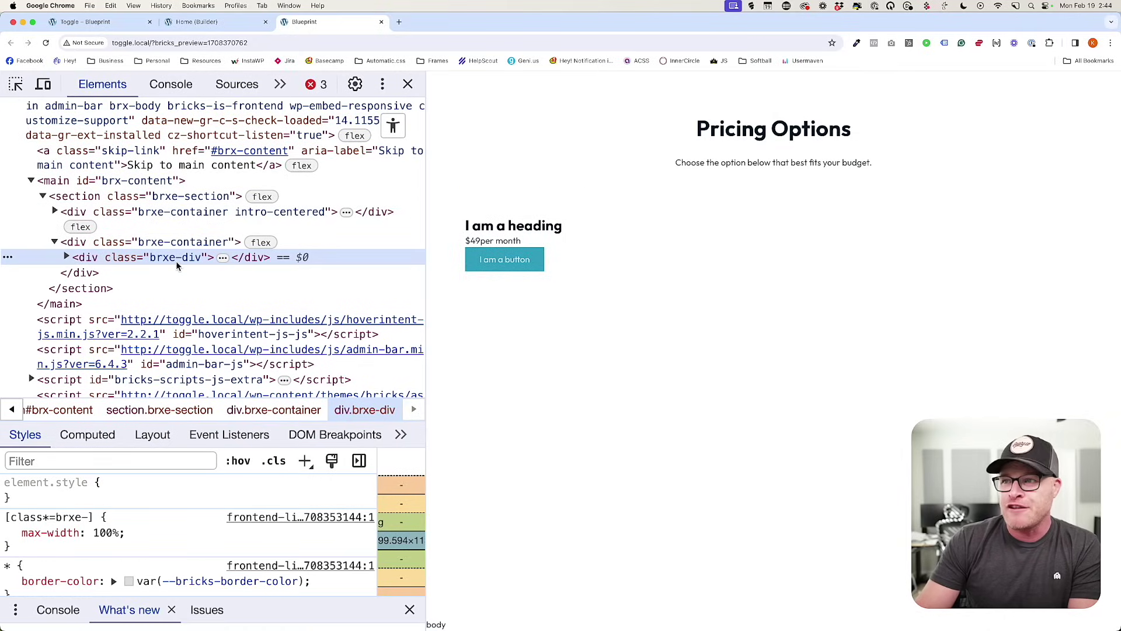
click(66, 257)
click(153, 274)
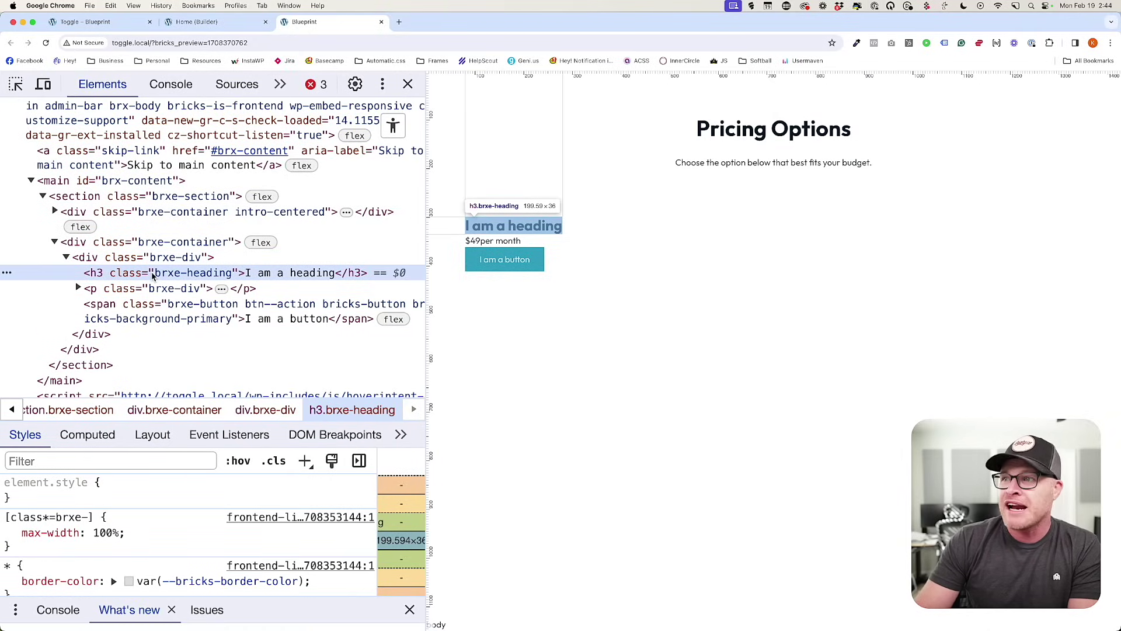
click(151, 288)
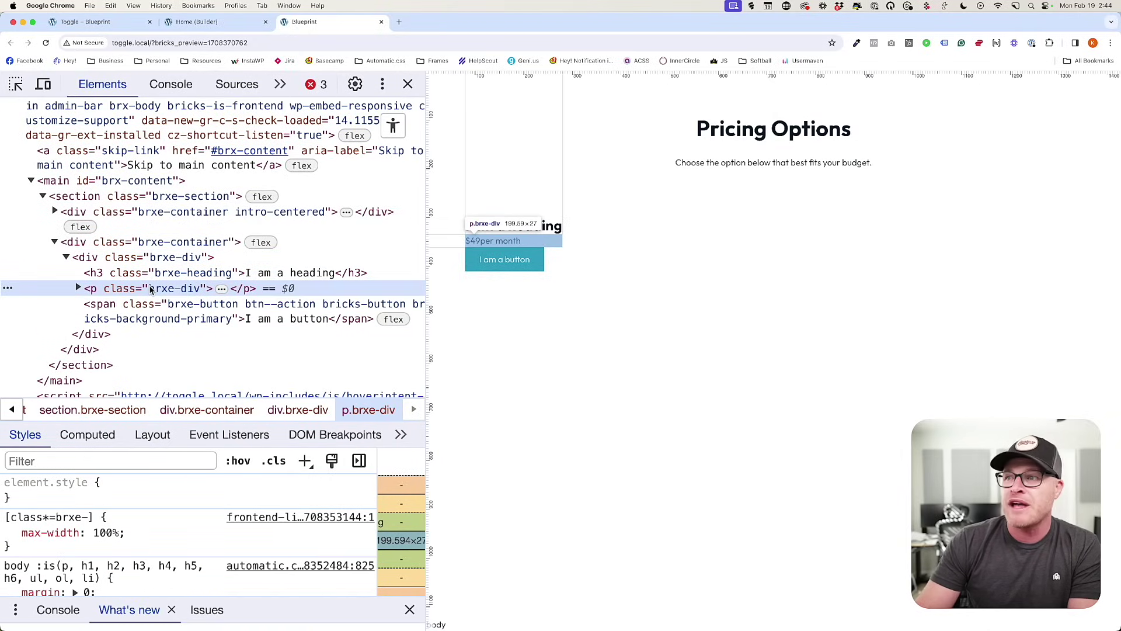
click(79, 289)
click(92, 304)
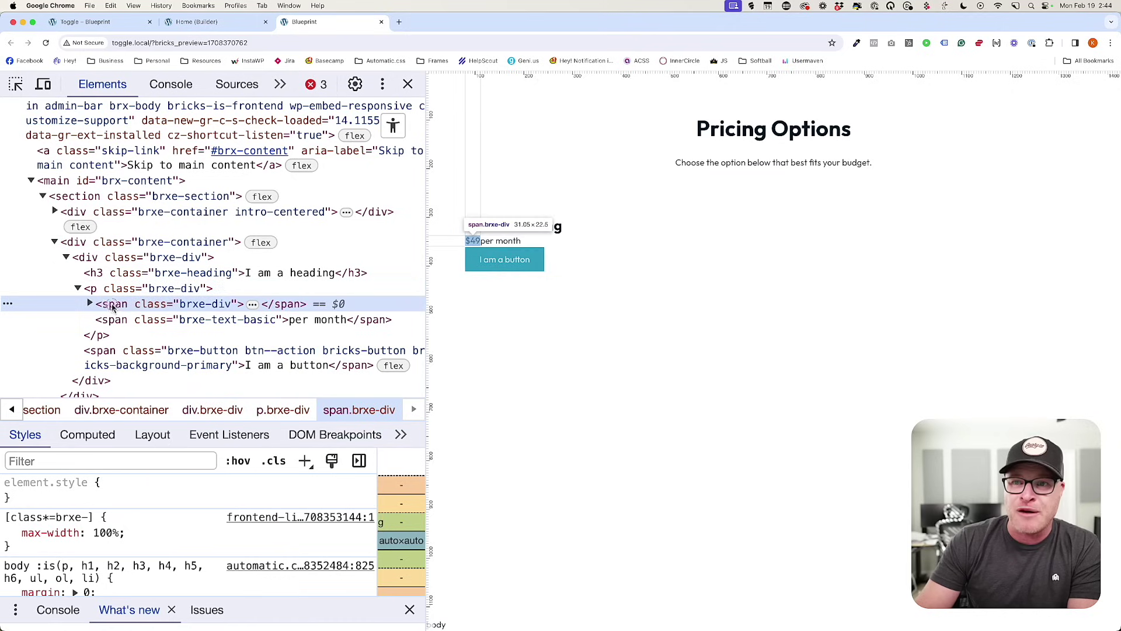
click(91, 304)
click(133, 336)
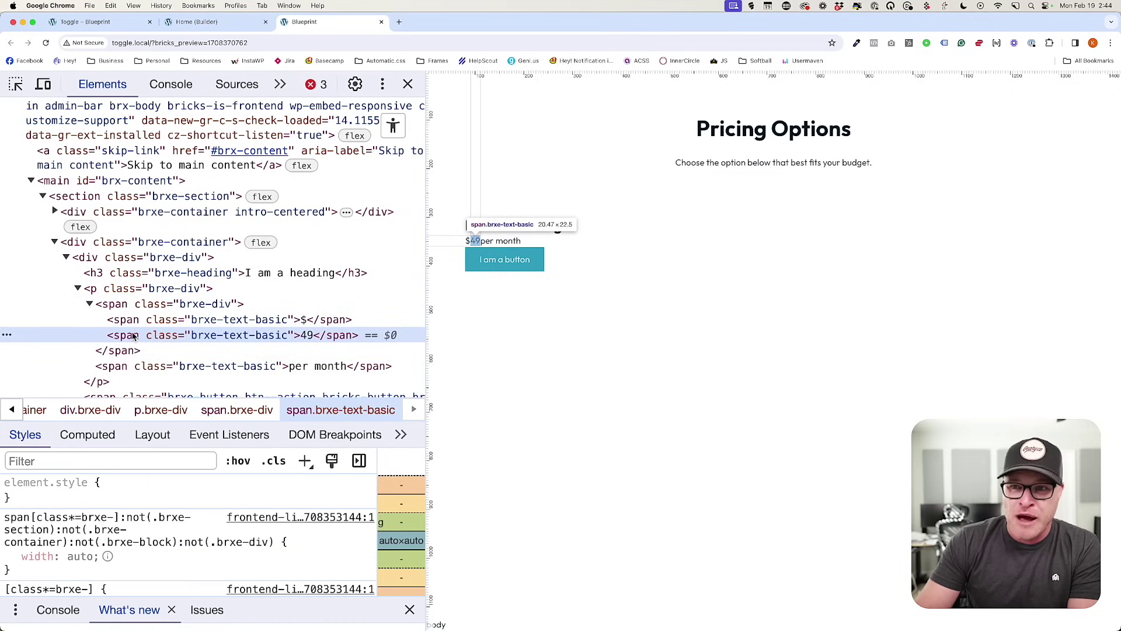
click(136, 369)
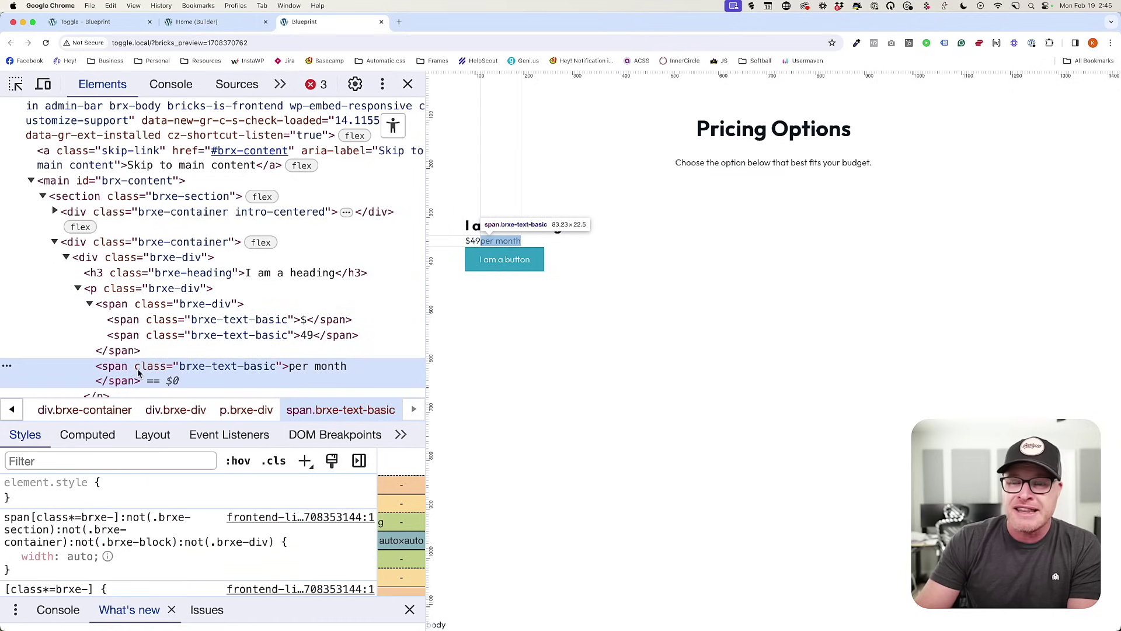
Collapse the price paragraph's markup in the preview, highlight the rendered price text and examine the card button's tag.
click(87, 303)
click(79, 289)
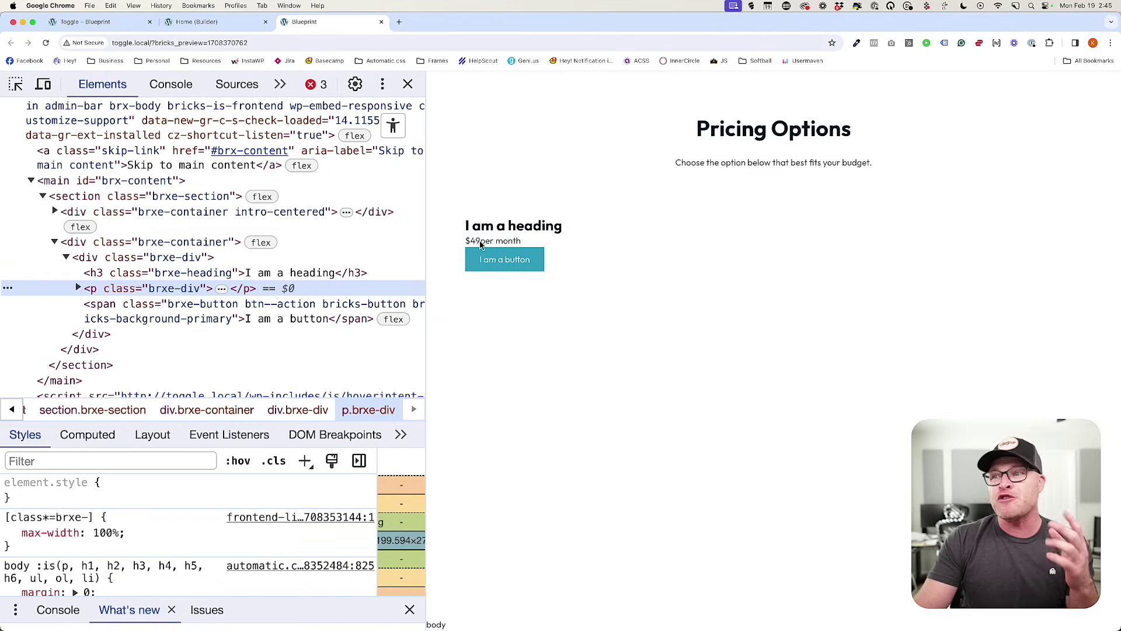
drag(467, 241, 543, 245)
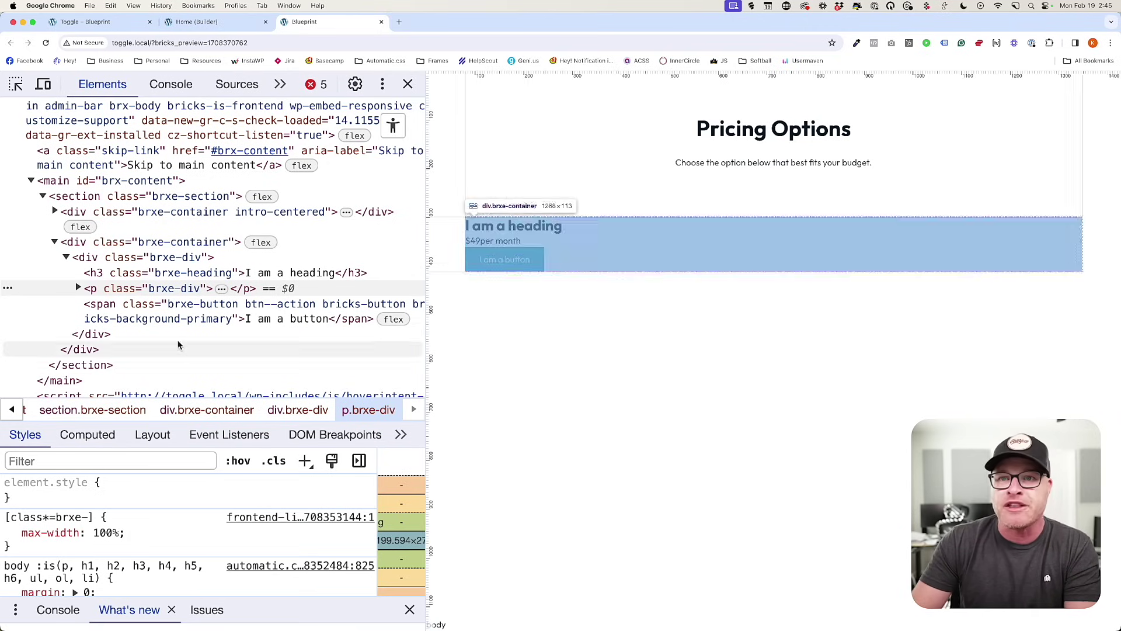
click(146, 303)
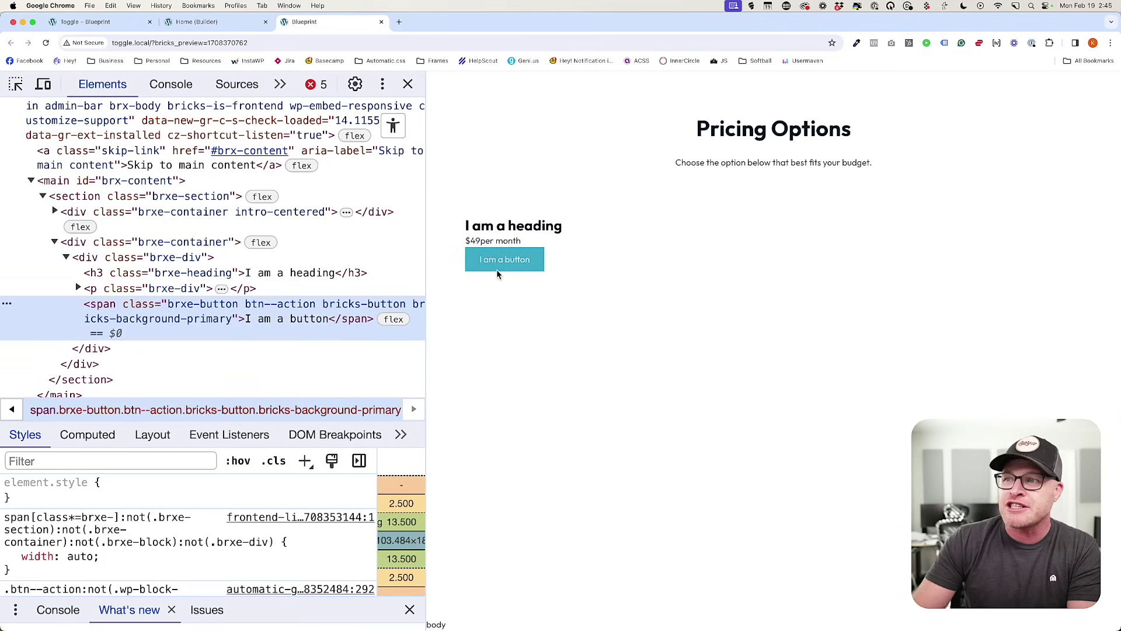
Return to the builder and link the pricing card's button to an external URL of #.
key(ctrl+shift+Tab)
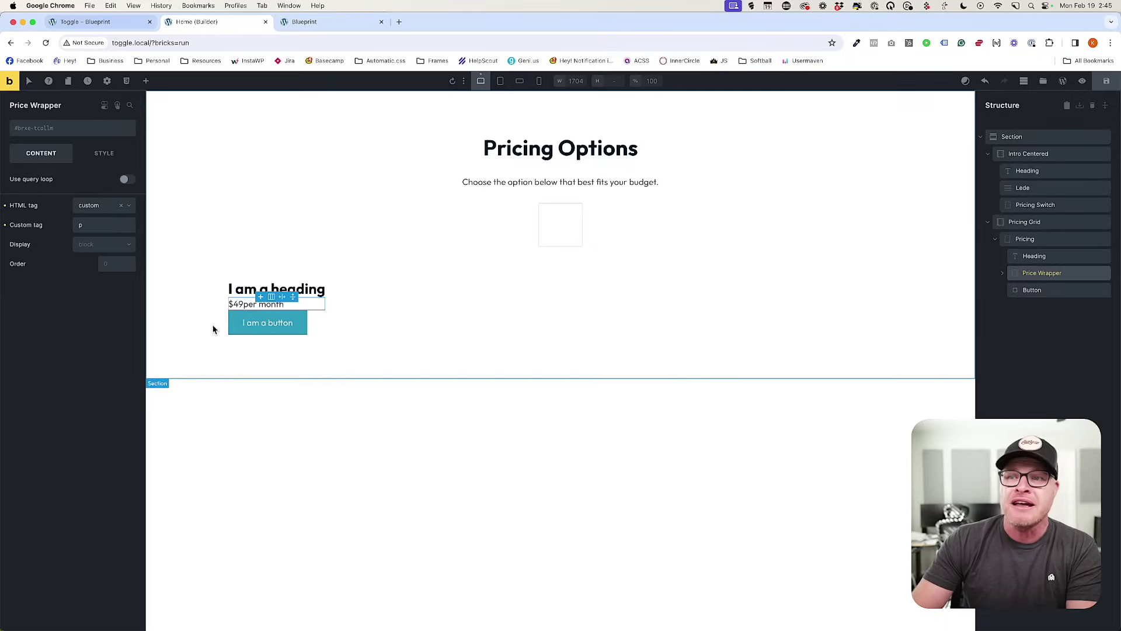
click(251, 321)
click(35, 342)
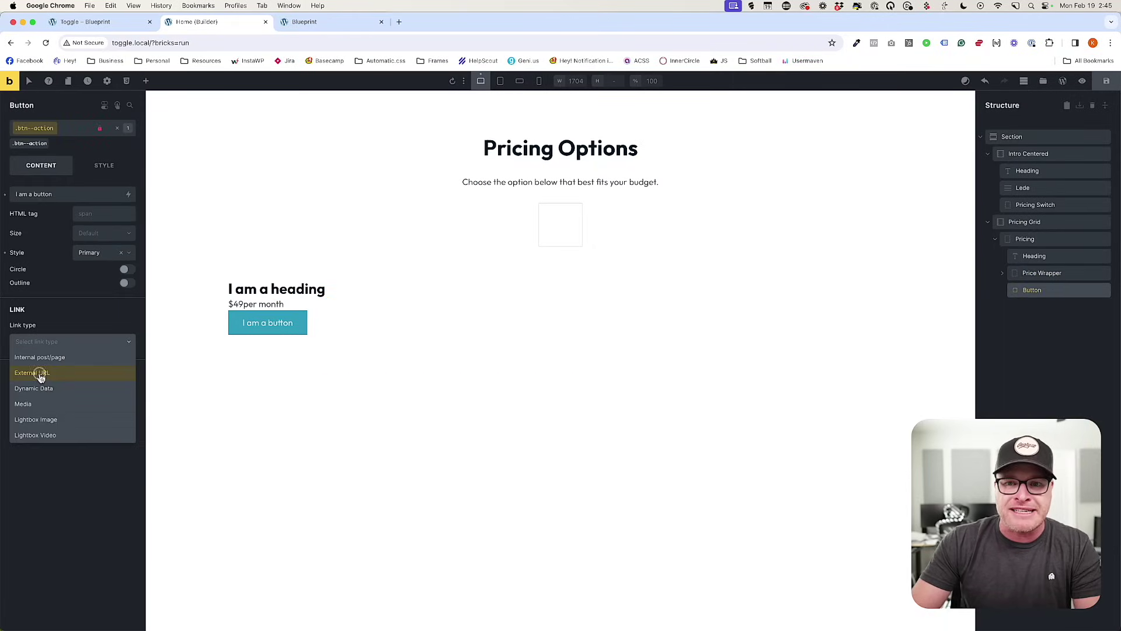
click(37, 376)
click(64, 358)
text(#)
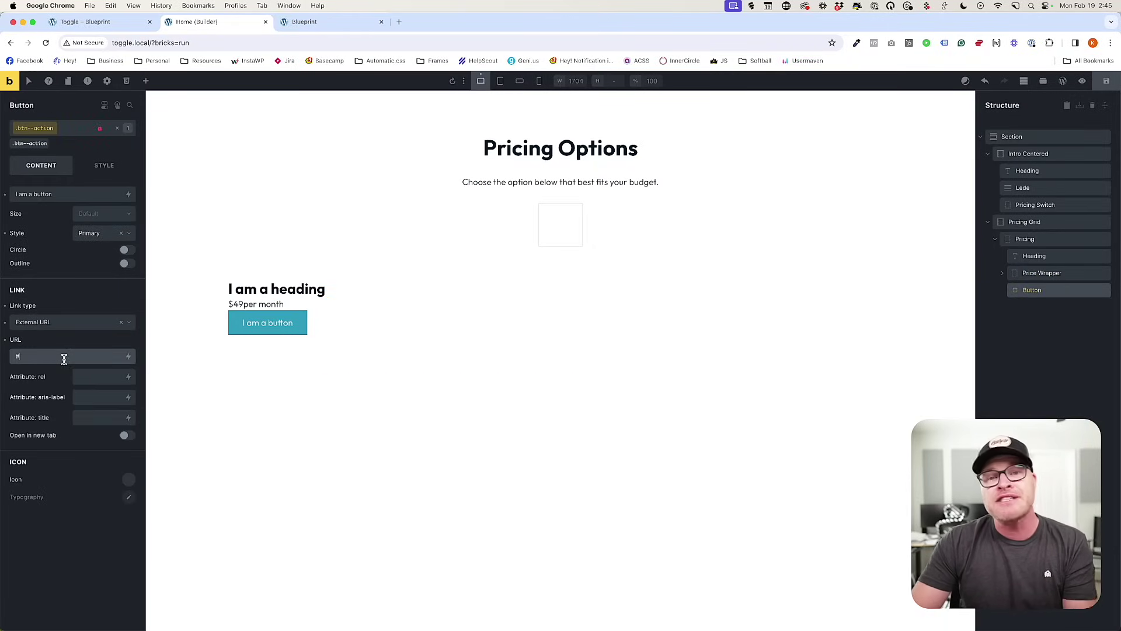
Save the page and reload its front-end preview.
click(1106, 81)
click(307, 22)
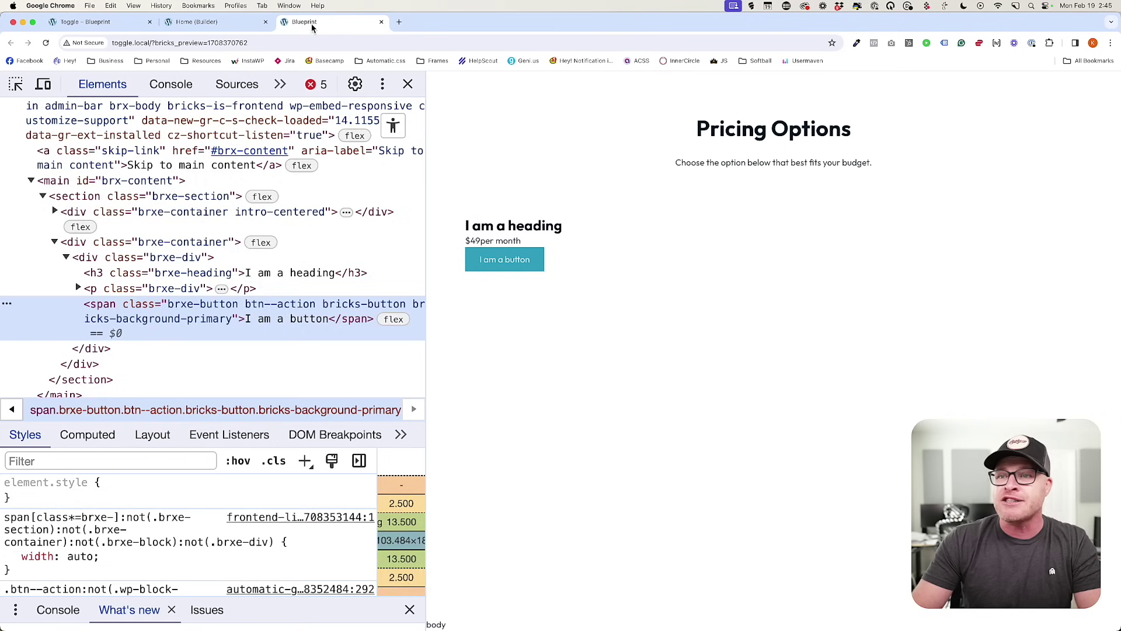
key(super+r)
Inspect the reloaded card's markup, checking the button, heading, price paragraph, card div and surrounding container.
right_click(550, 242)
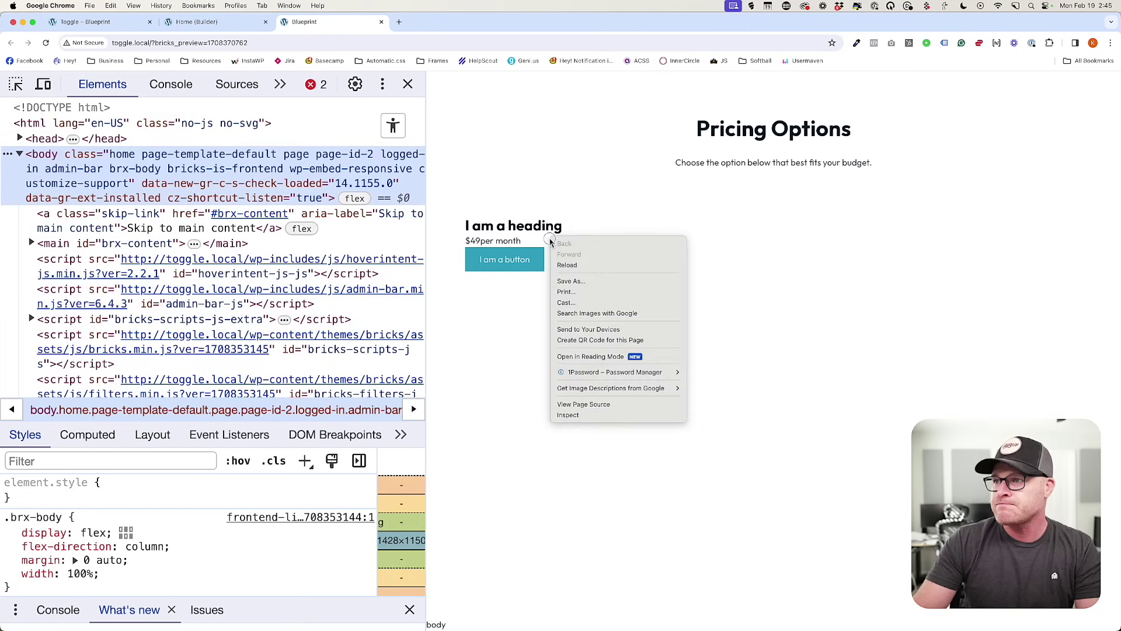
click(579, 416)
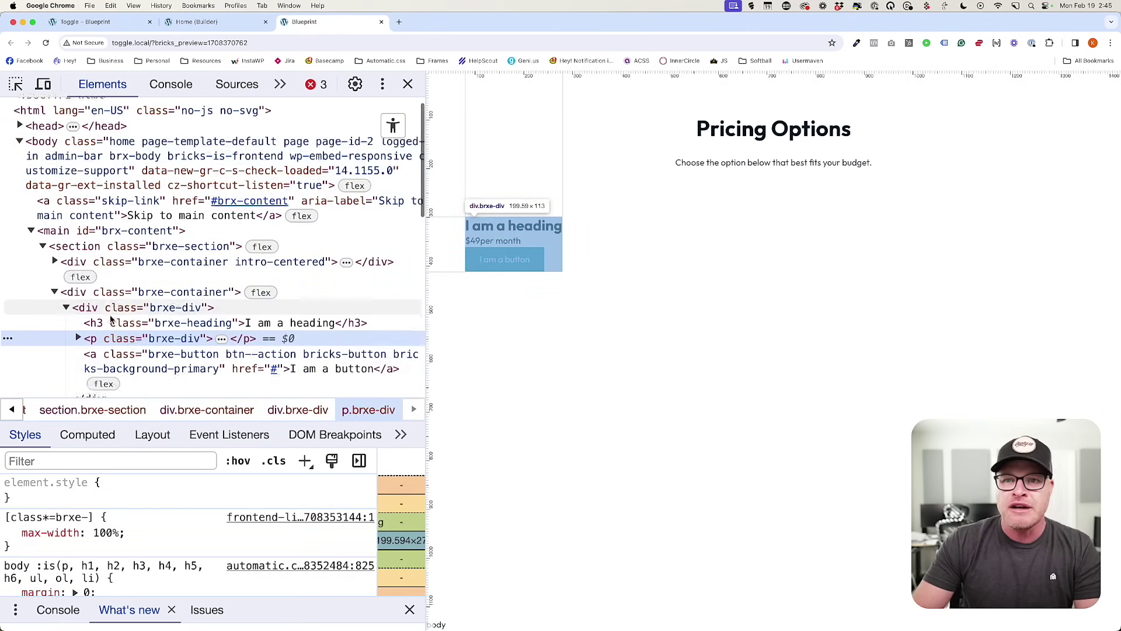
scroll(111, 318, down, 3)
click(102, 288)
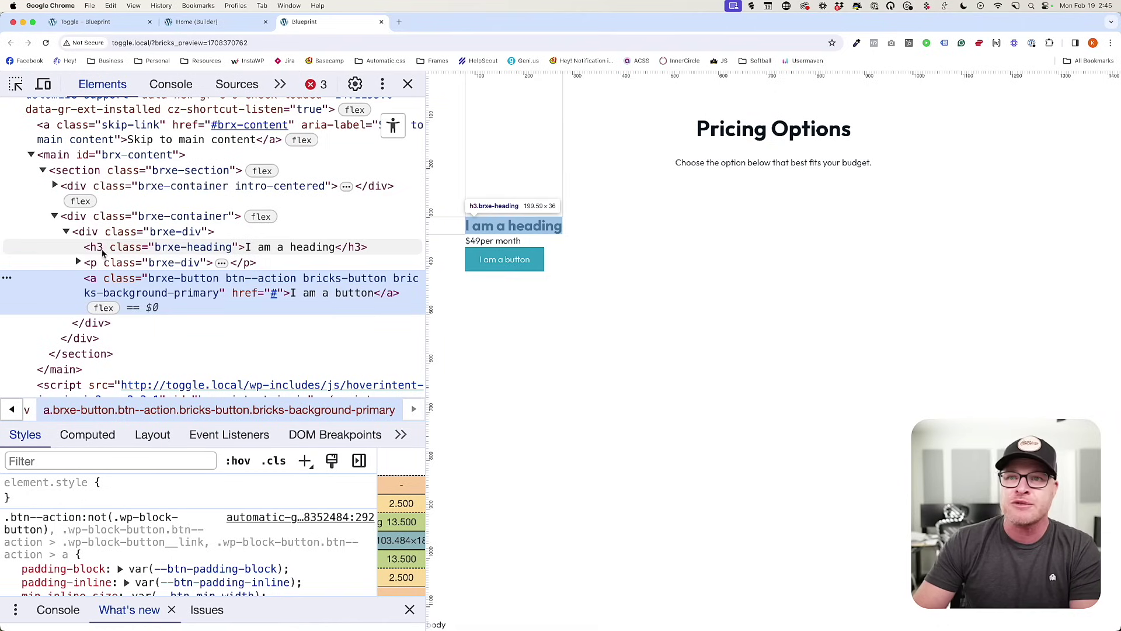
click(103, 250)
click(105, 263)
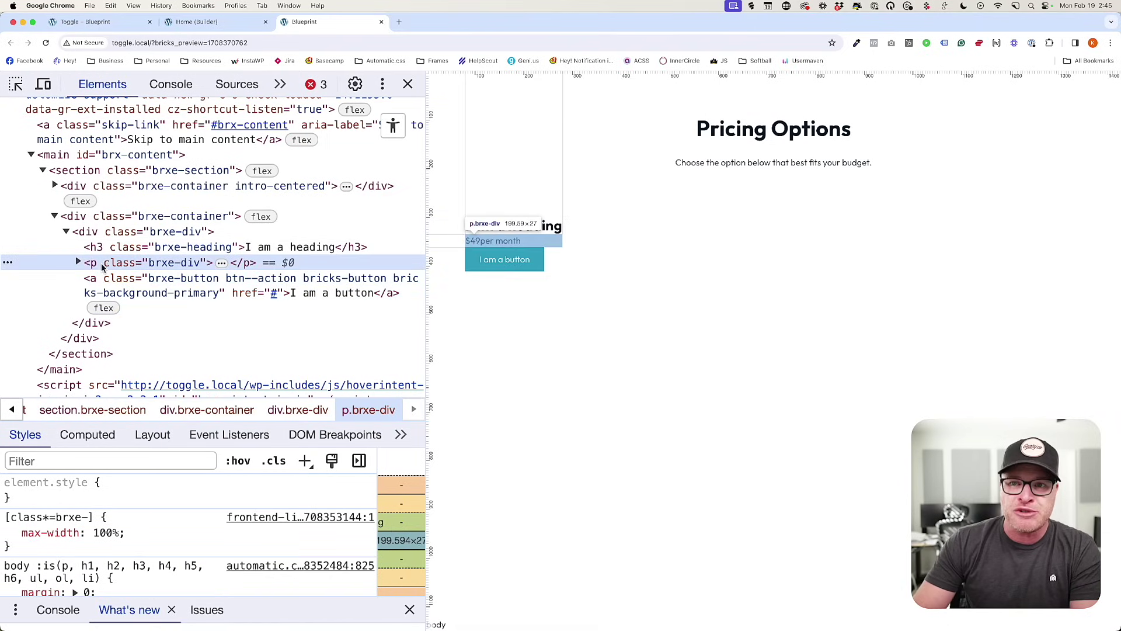
click(108, 278)
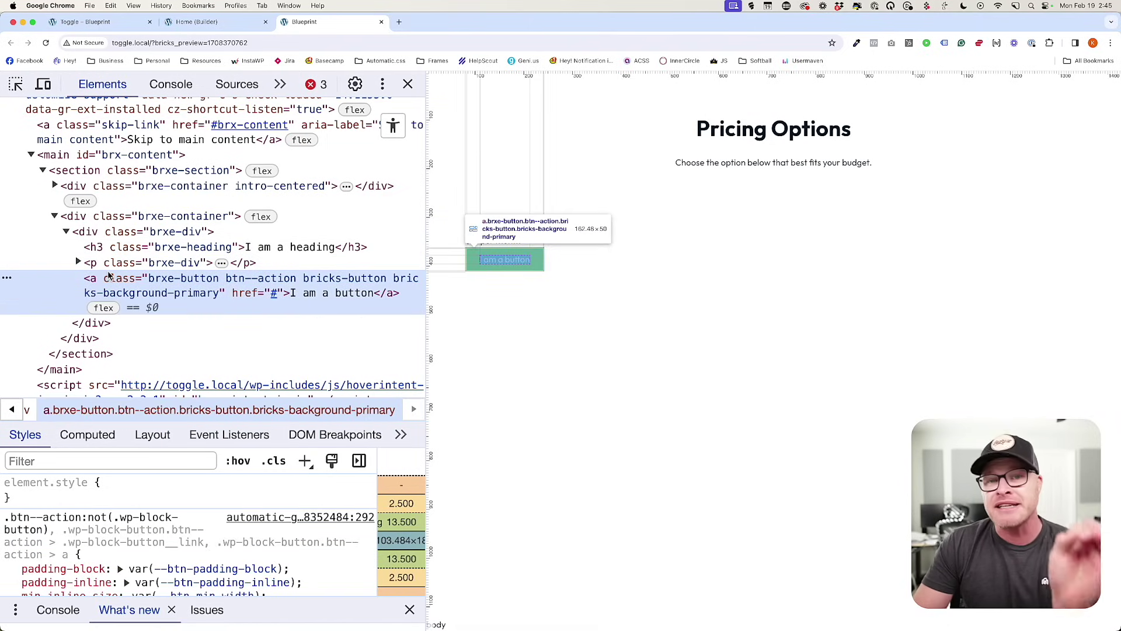
click(108, 233)
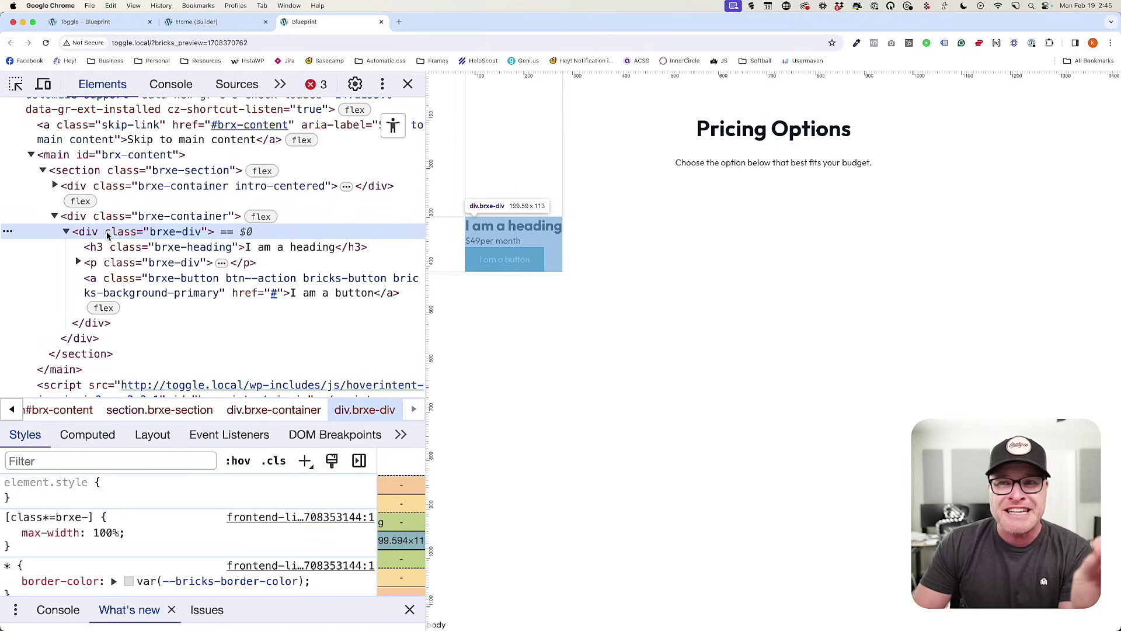
click(107, 217)
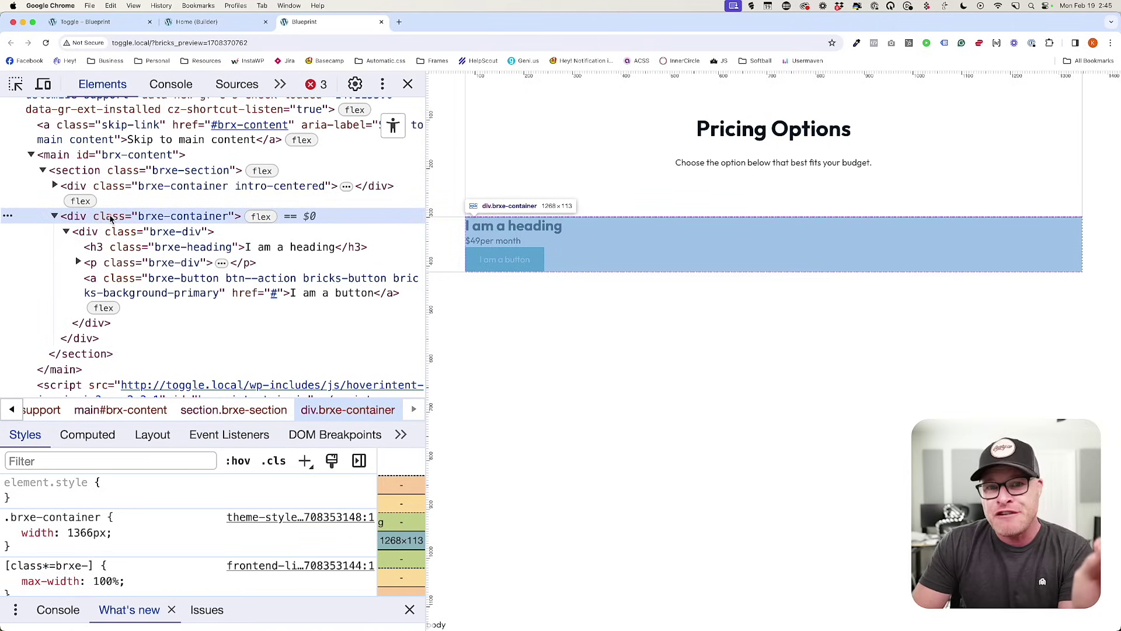
Review the grid of plan cards on the finished pricing page.
click(216, 24)
click(99, 23)
click(420, 376)
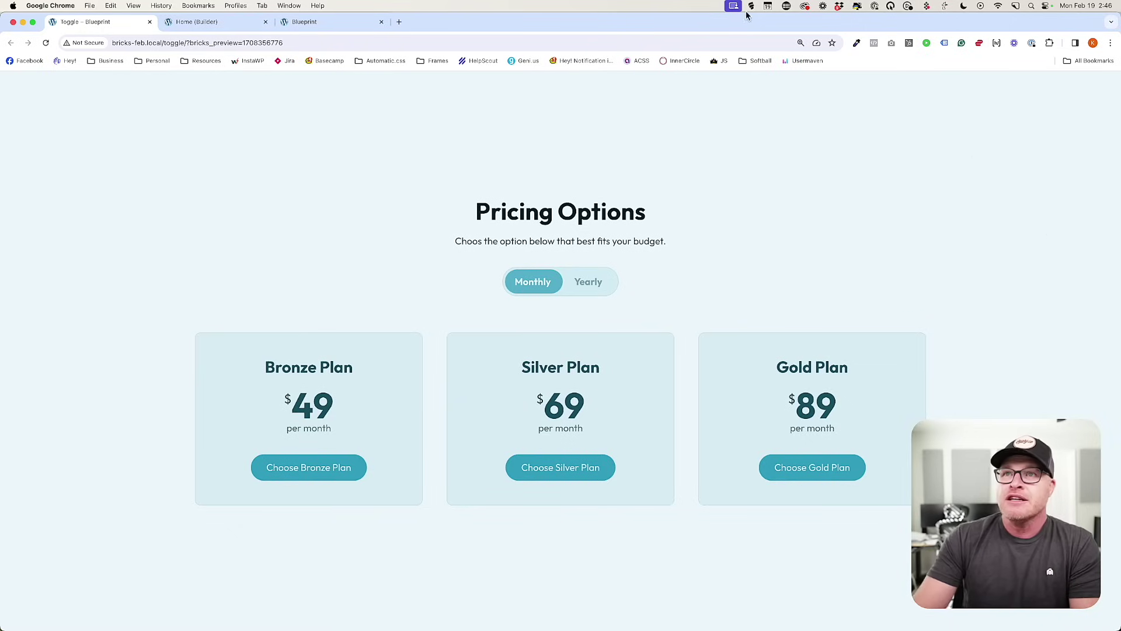
Return to the builder and set the Pricing Grid container's HTML tag to ol.
click(199, 22)
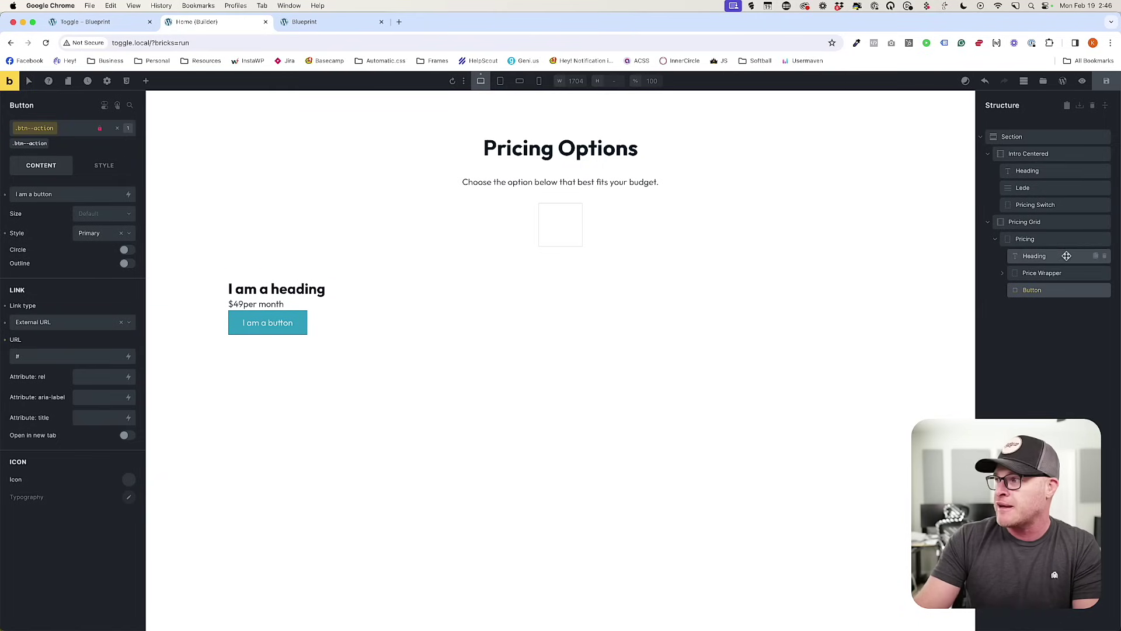
click(1043, 223)
click(97, 205)
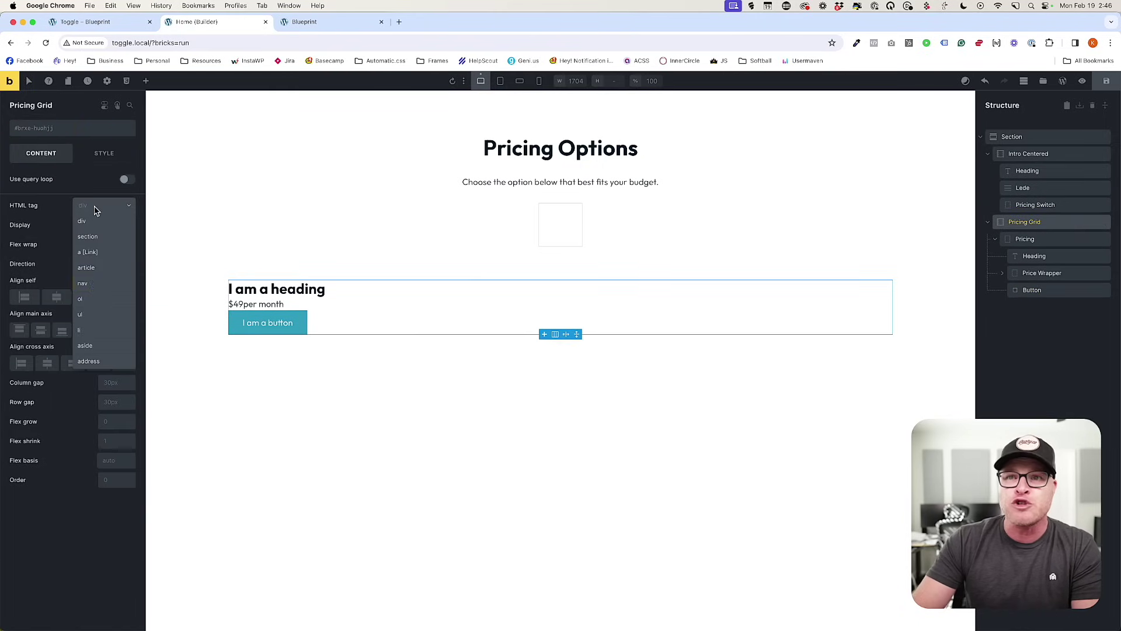
click(100, 305)
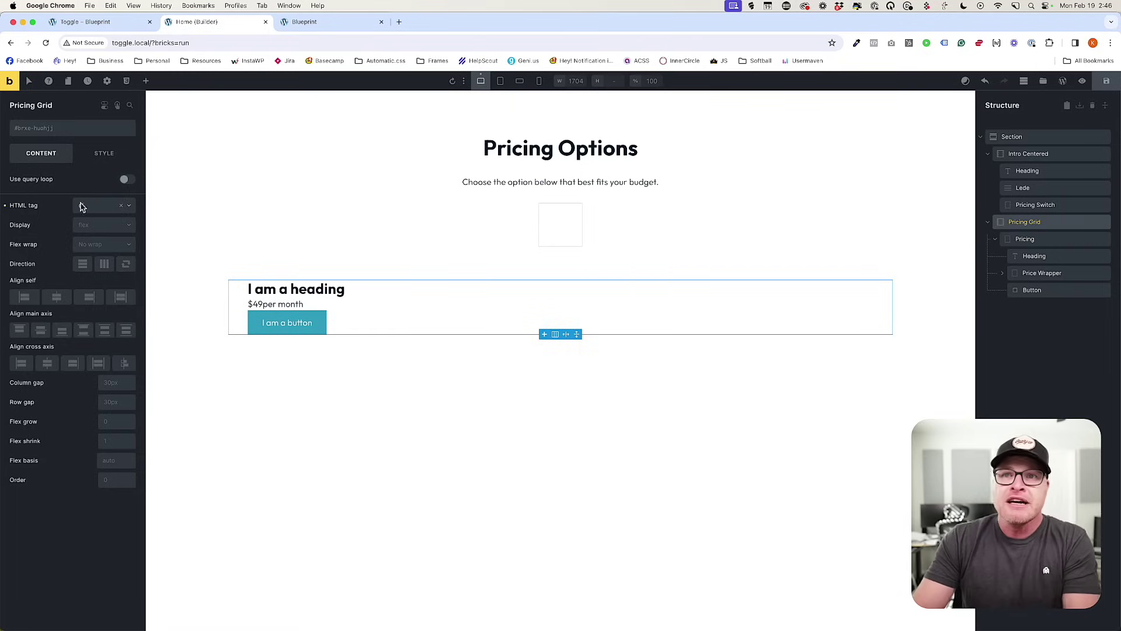
Rename the Pricing element as Pricing Card and set its HTML tag to li.
click(1017, 241)
double_click(1019, 240)
key(Right)
text(Card)
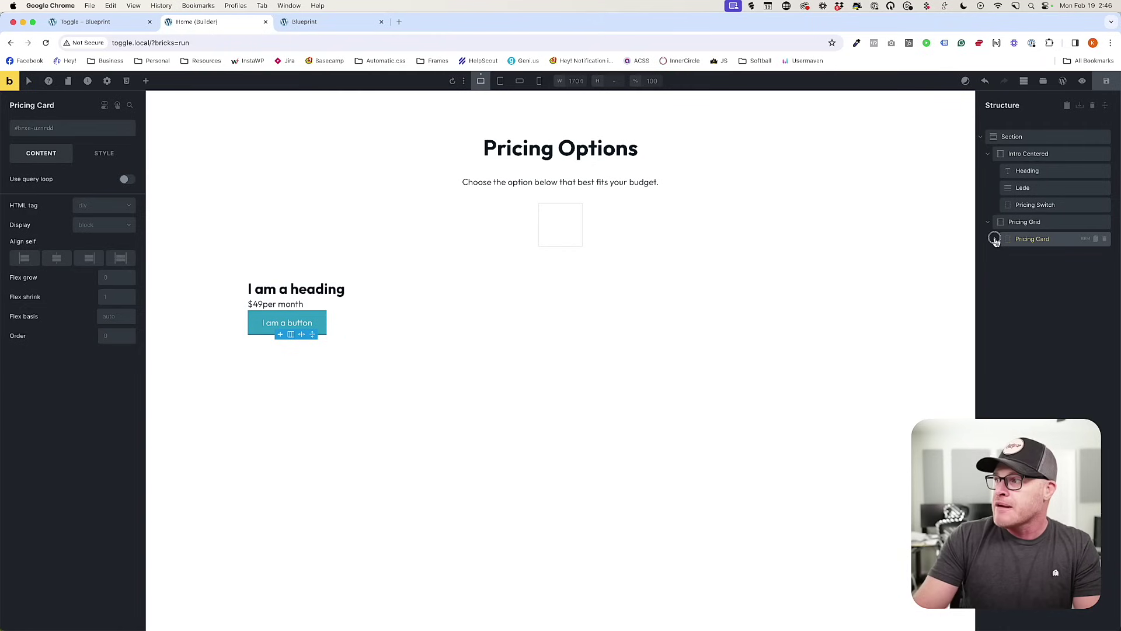
click(995, 238)
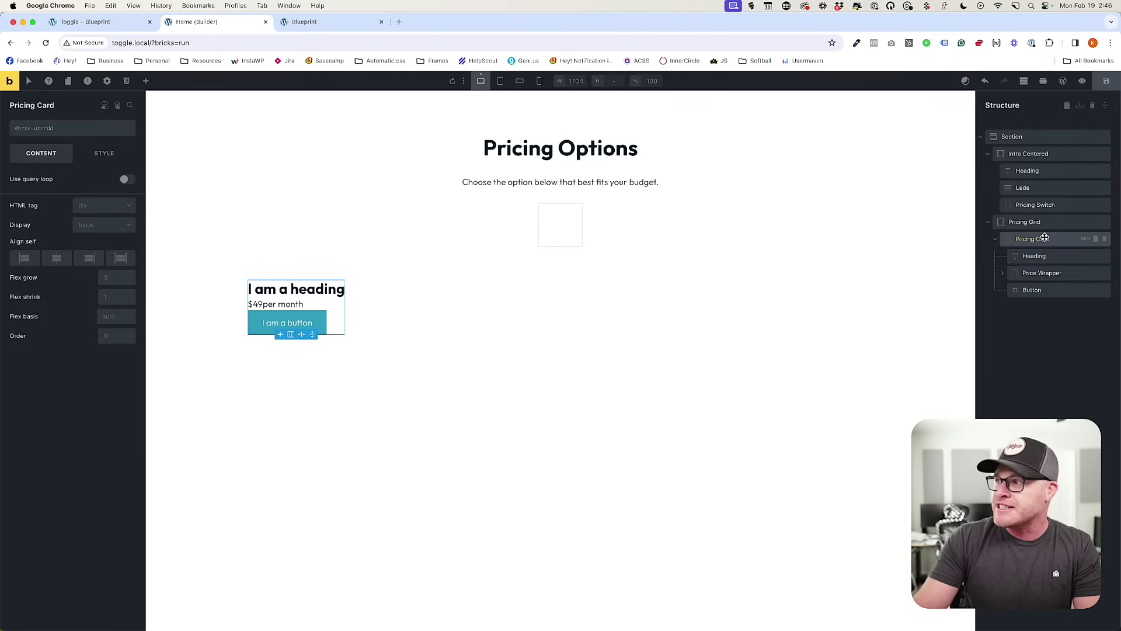
click(89, 208)
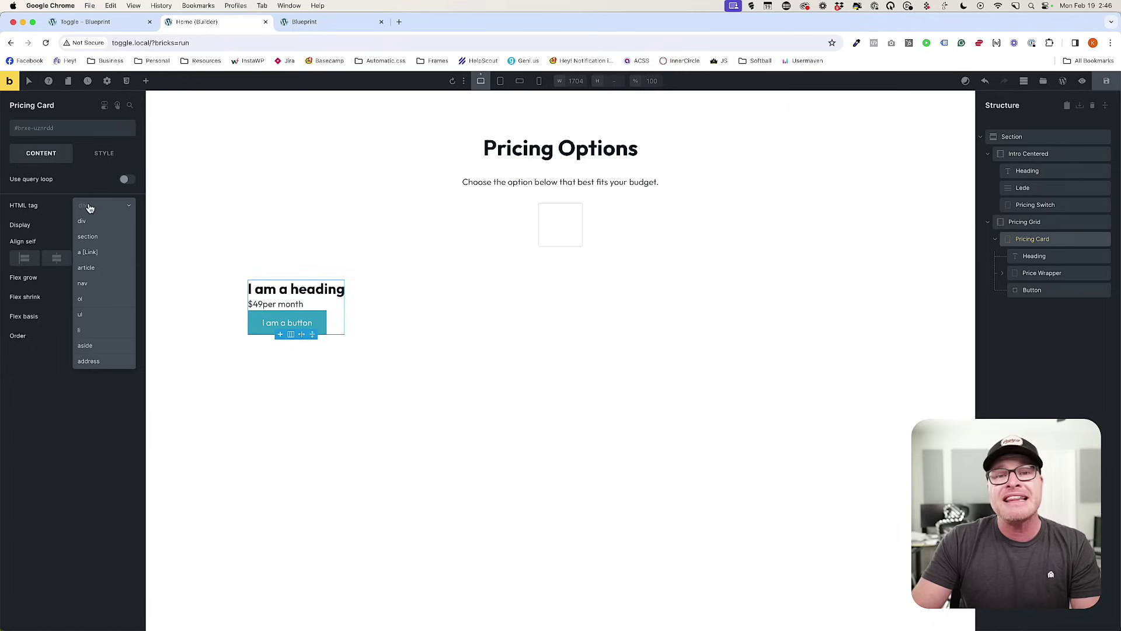
click(98, 330)
Save the list tag changes and reload the front-end preview.
click(1106, 83)
click(333, 24)
key(super+r)
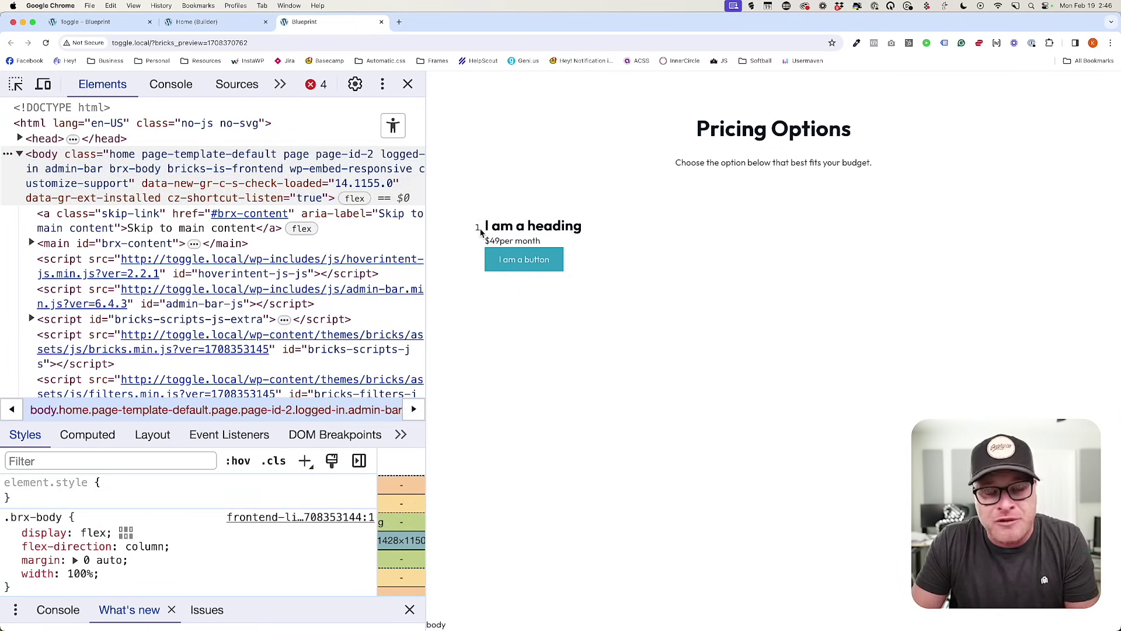
Inspect the pricing list's markup in the preview, checking the ol, the li and its contents, and collapse both levels.
right_click(552, 242)
click(576, 417)
scroll(146, 320, down, 3)
click(67, 243)
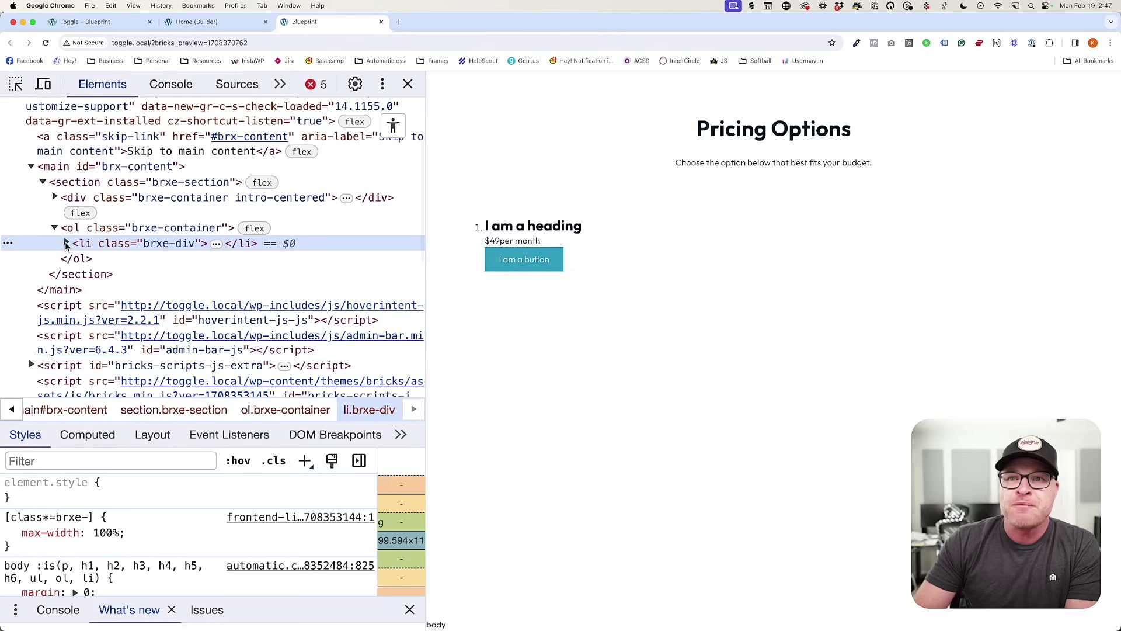
click(99, 229)
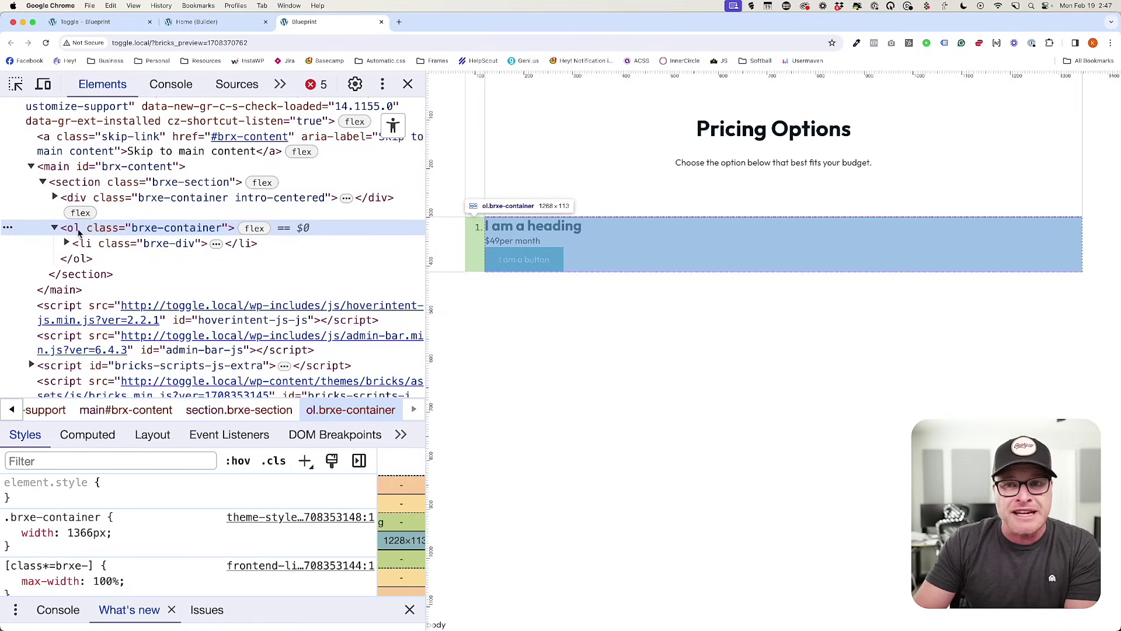
click(93, 245)
key(Right)
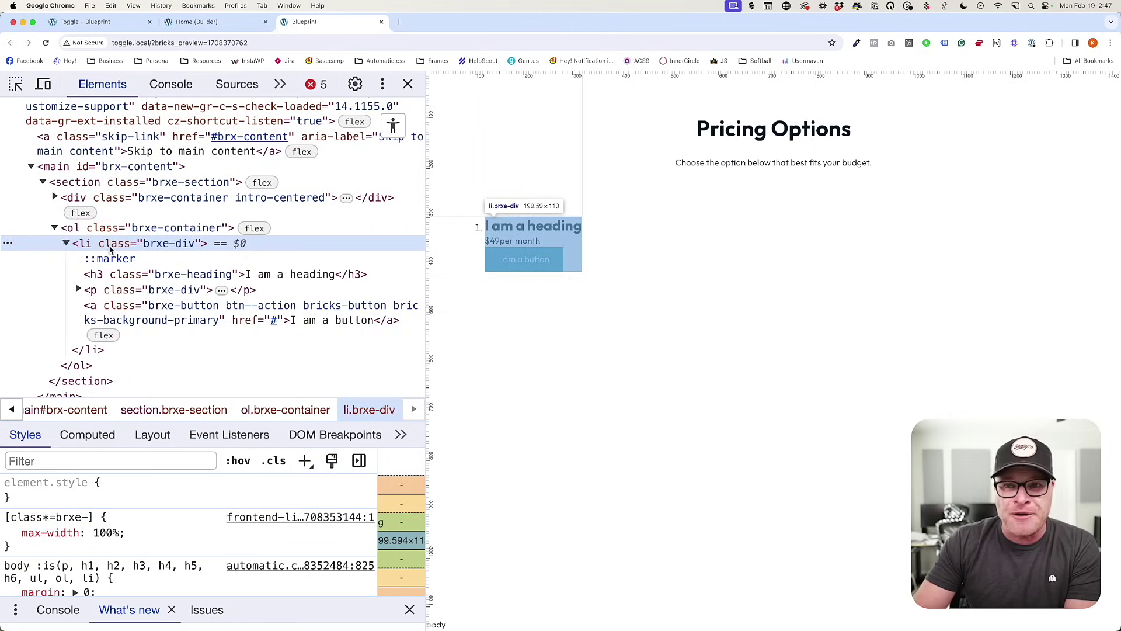
click(108, 291)
click(112, 308)
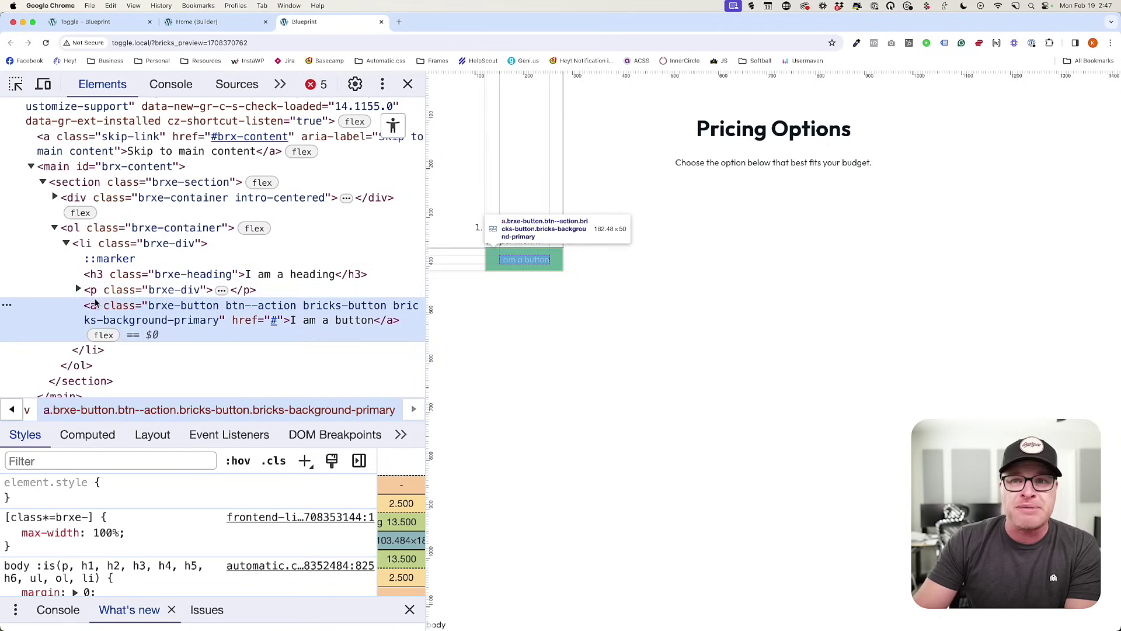
key(Up)
key(Up)
key(Up)
key(Up)
click(66, 243)
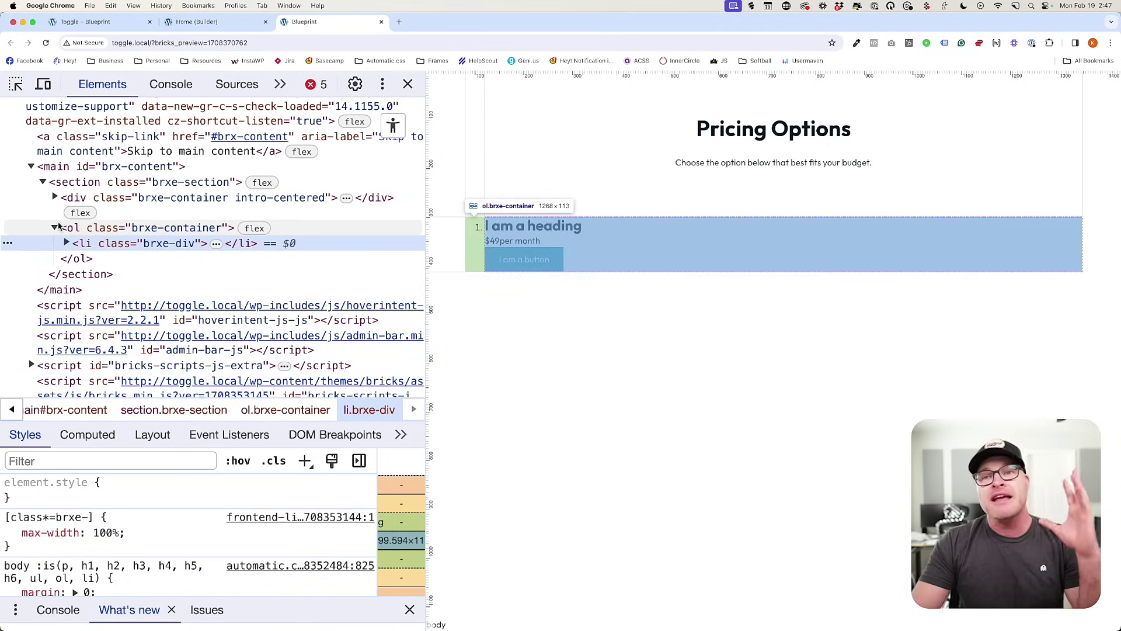
click(55, 228)
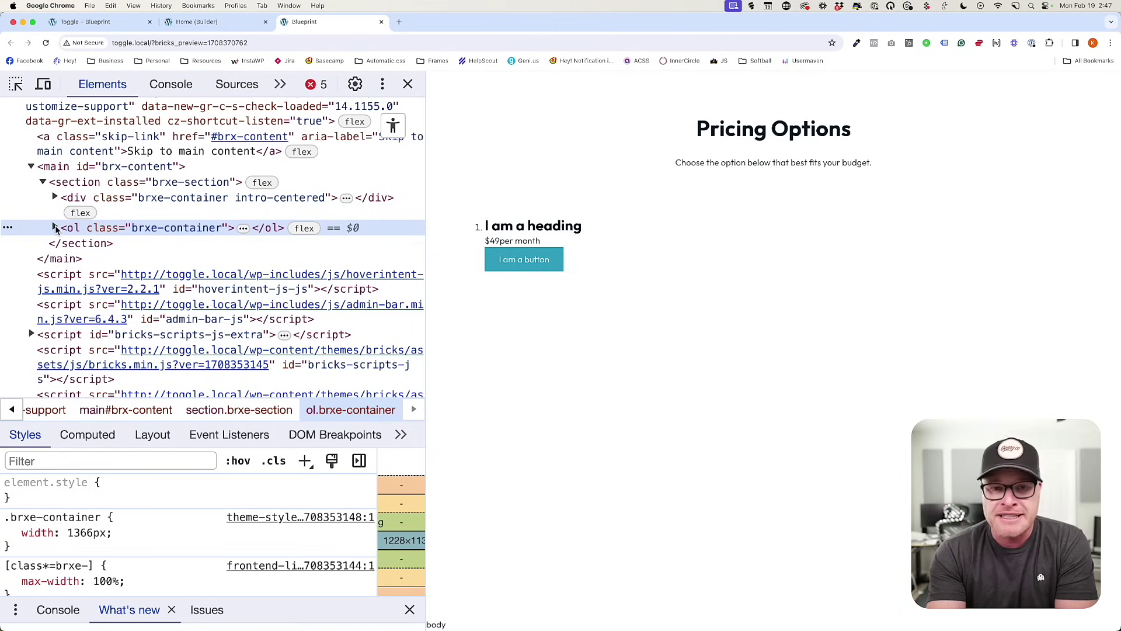
Return to the builder, expand Price Wrapper and apply generated pricing-card classes to Pricing Card and its children with label syncing on.
click(225, 20)
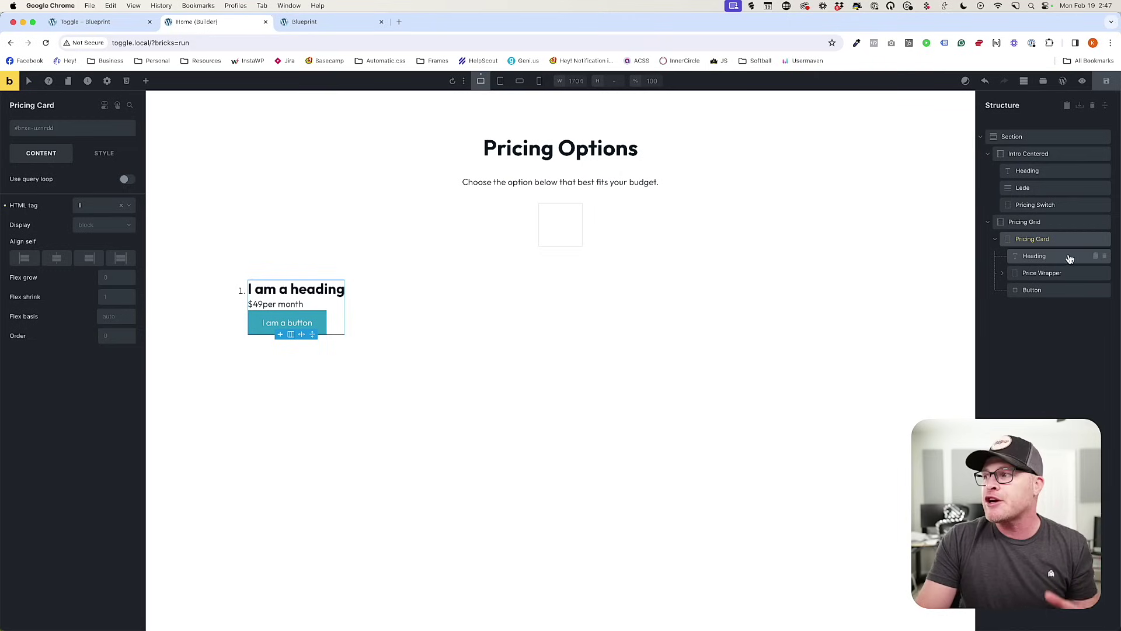
click(1010, 273)
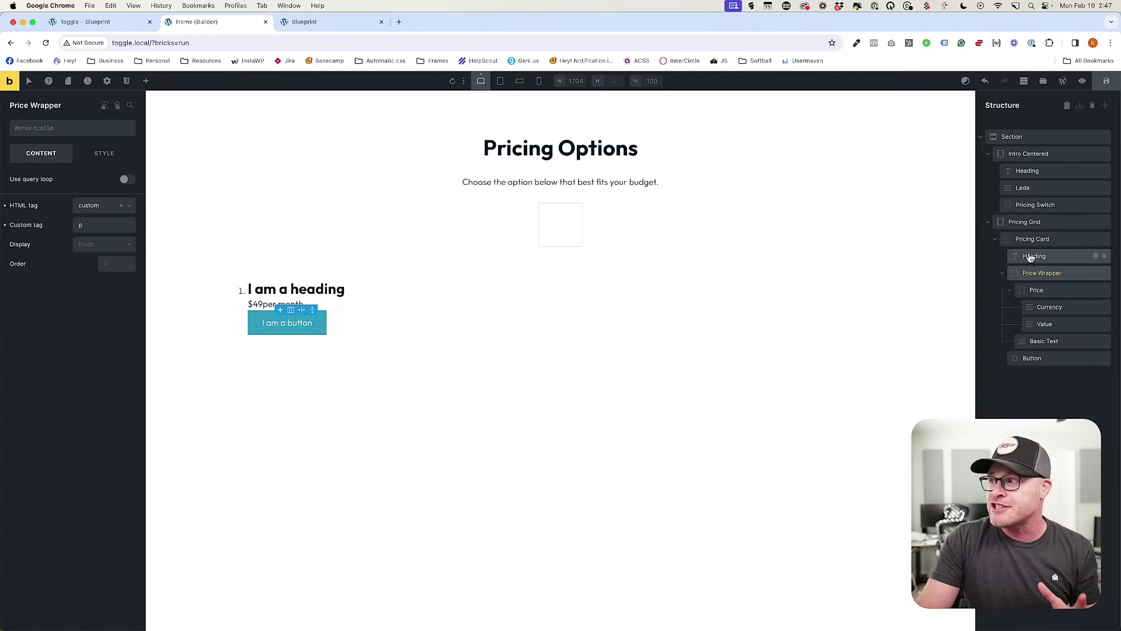
click(1048, 239)
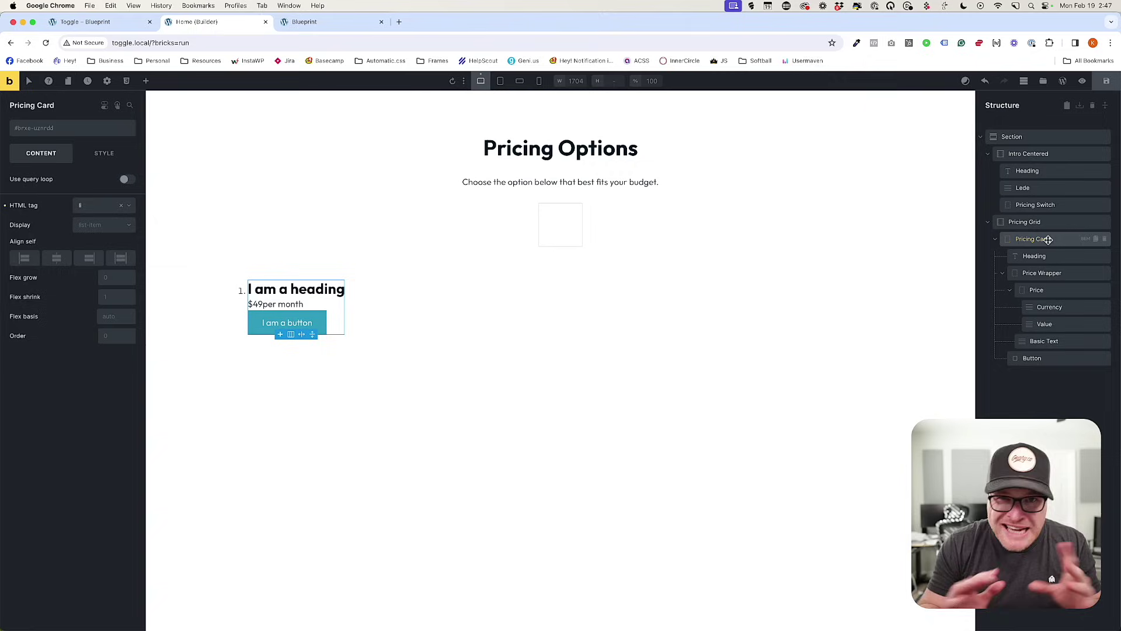
click(1085, 243)
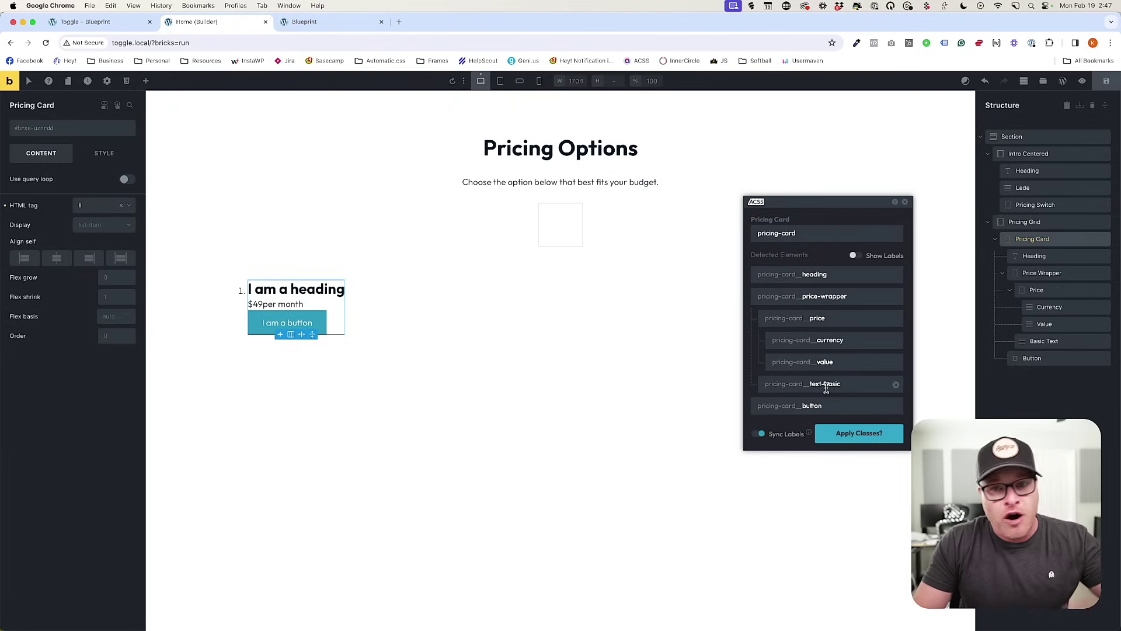
click(869, 436)
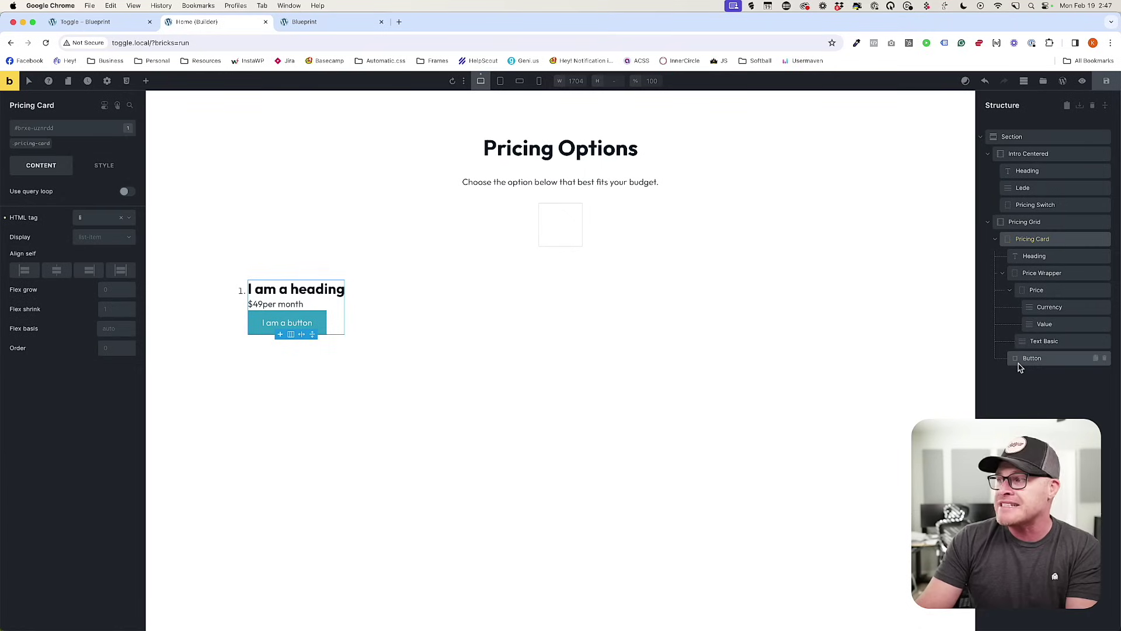
Rename the currency, value and per-month text elements as Price Currency, Price Value and Price Term.
click(1065, 344)
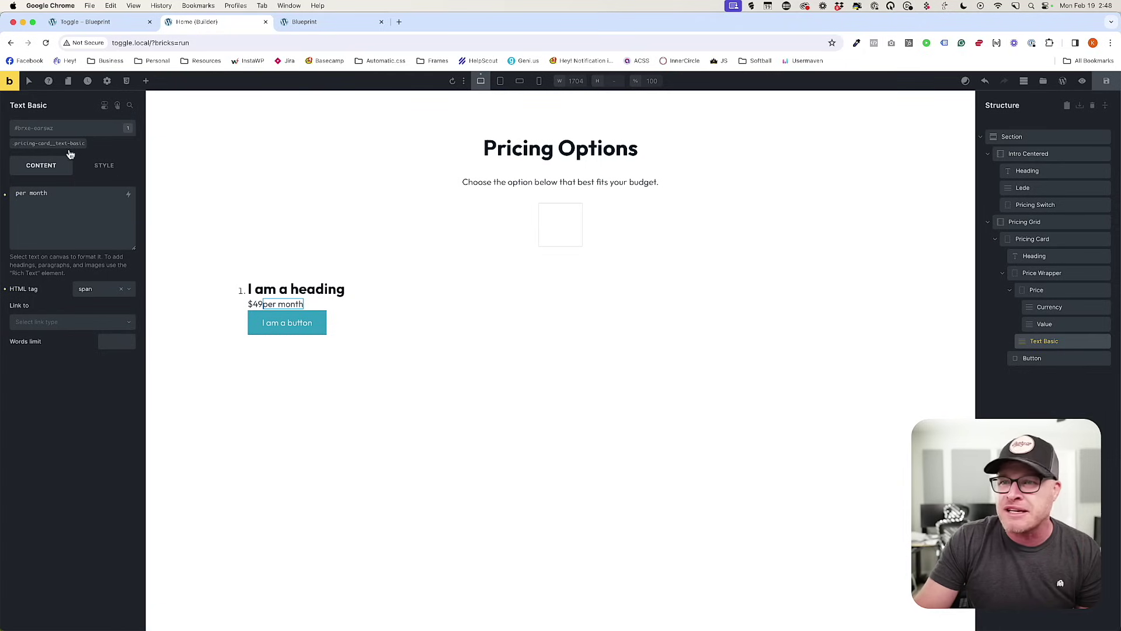
double_click(1051, 341)
text(Te)
Rename the generated pricing-card classes for the term, value and currency elements to price-term, price-value and price-currency, and apply them.
click(1086, 239)
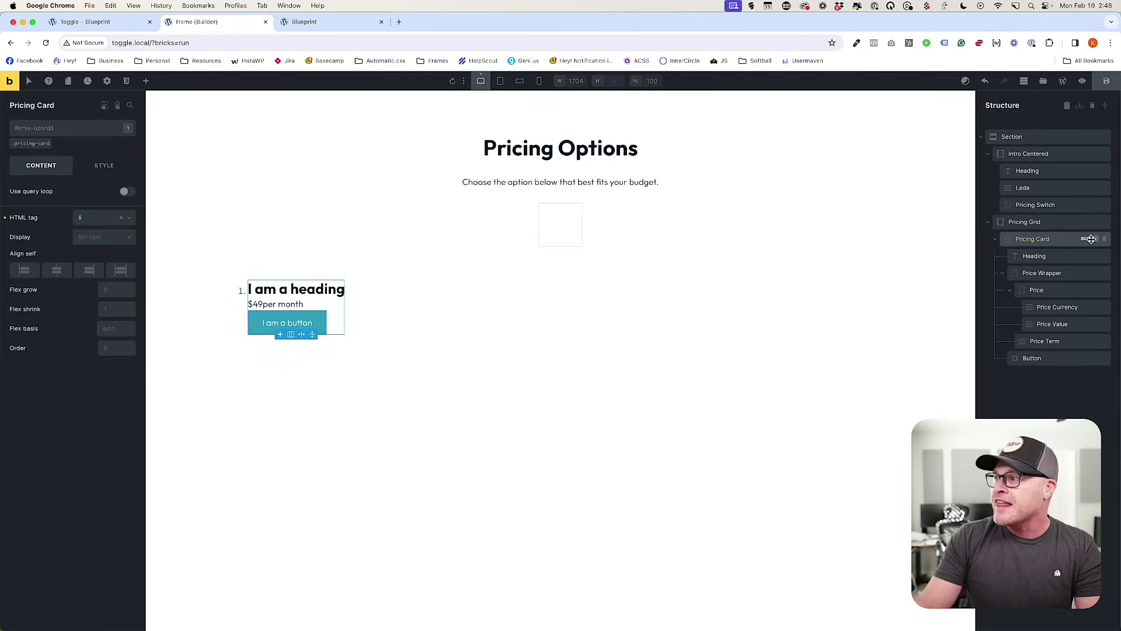
click(1092, 241)
drag(965, 257, 699, 232)
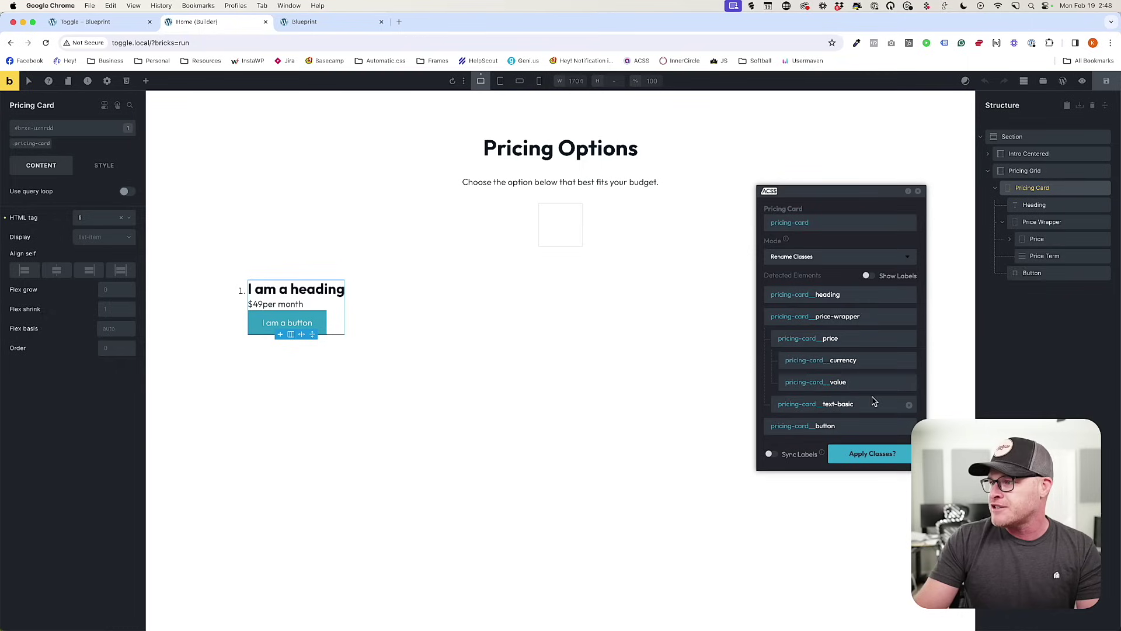
click(874, 402)
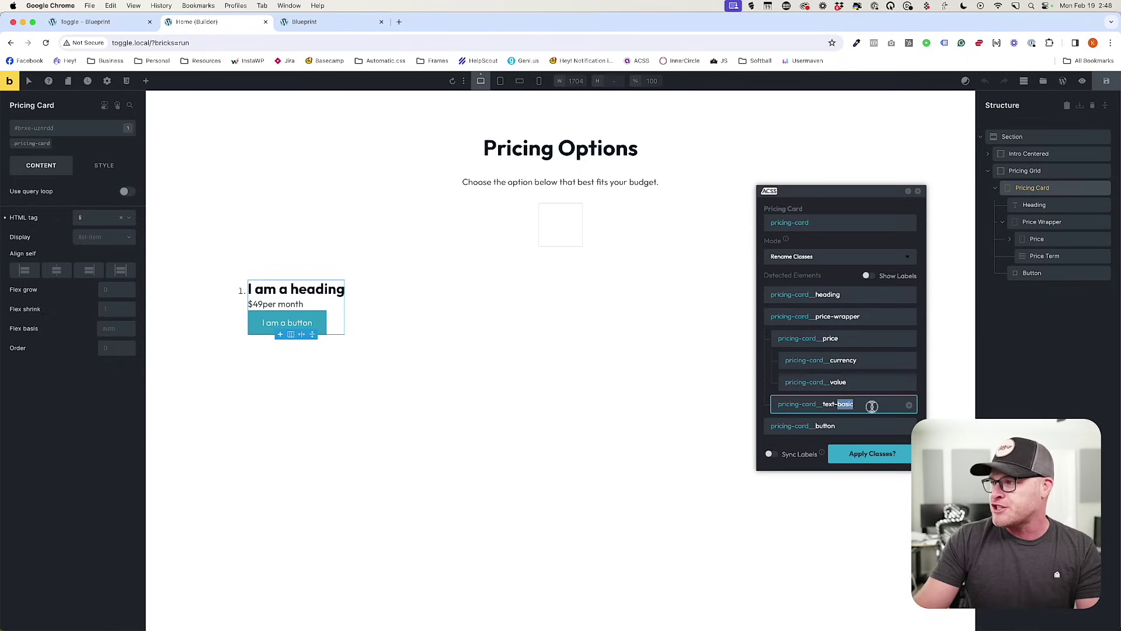
text(price-term)
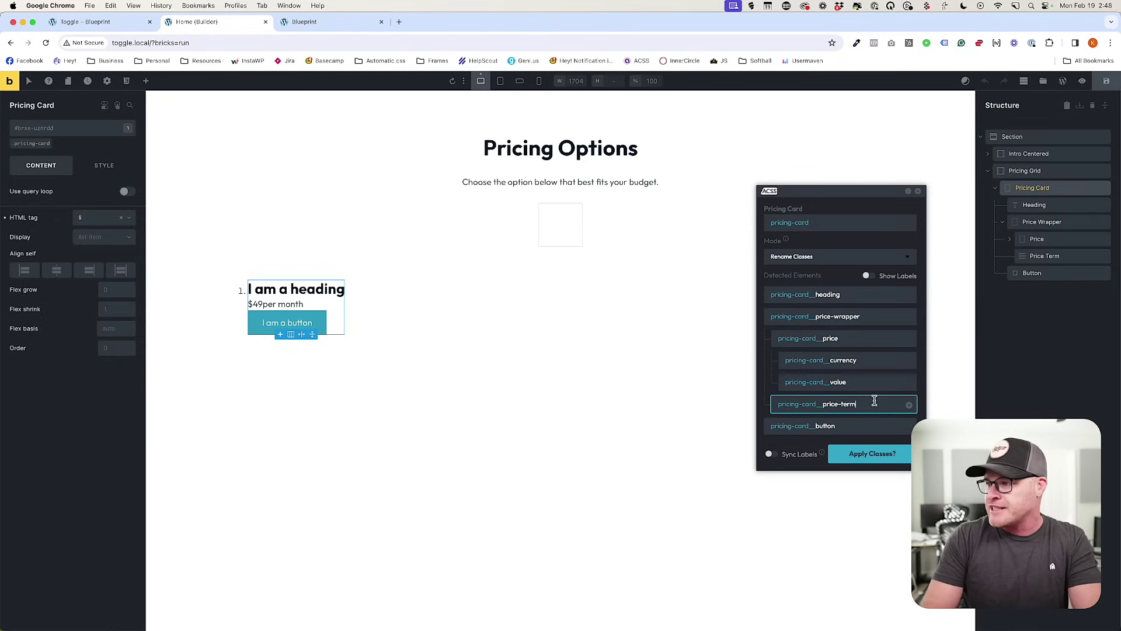
click(869, 380)
text(price-)
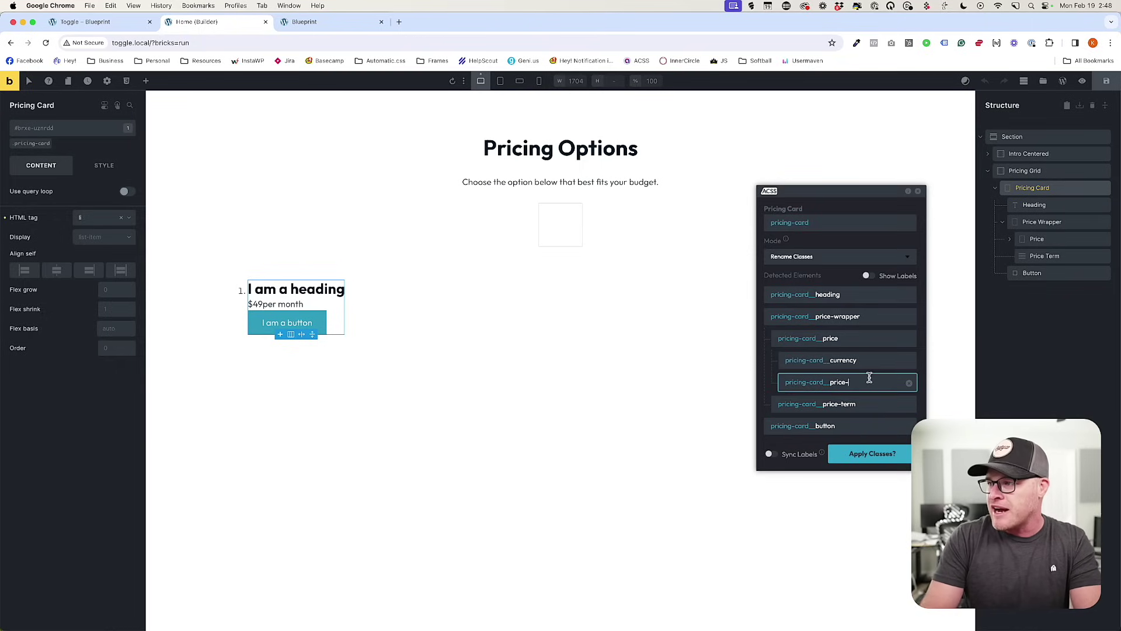
click(860, 362)
text(price)
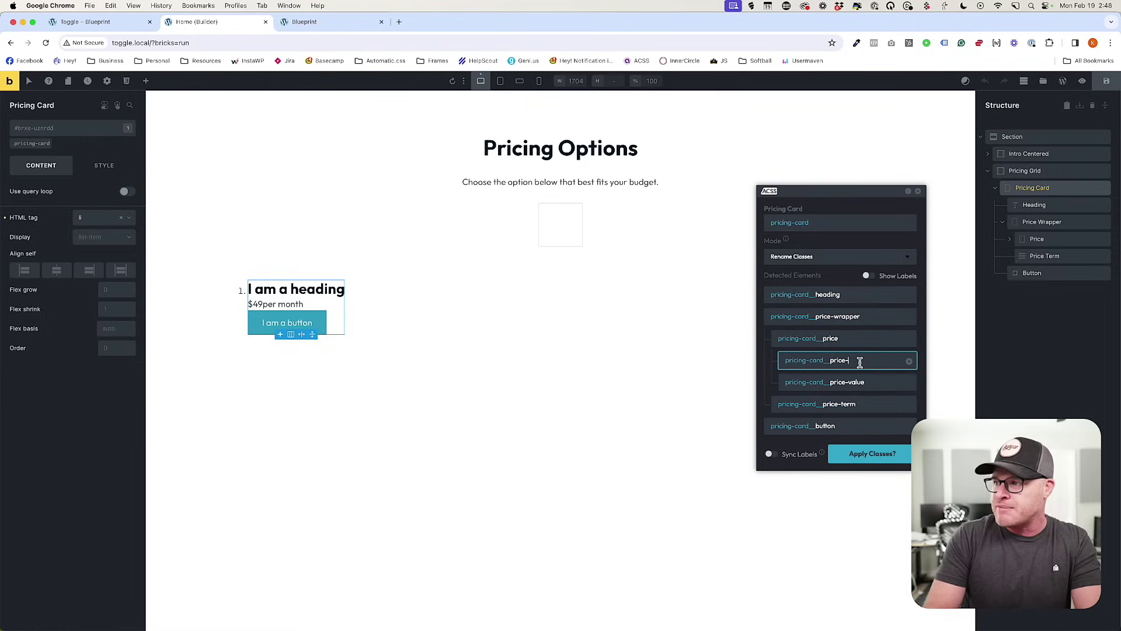
text(-currency)
click(828, 339)
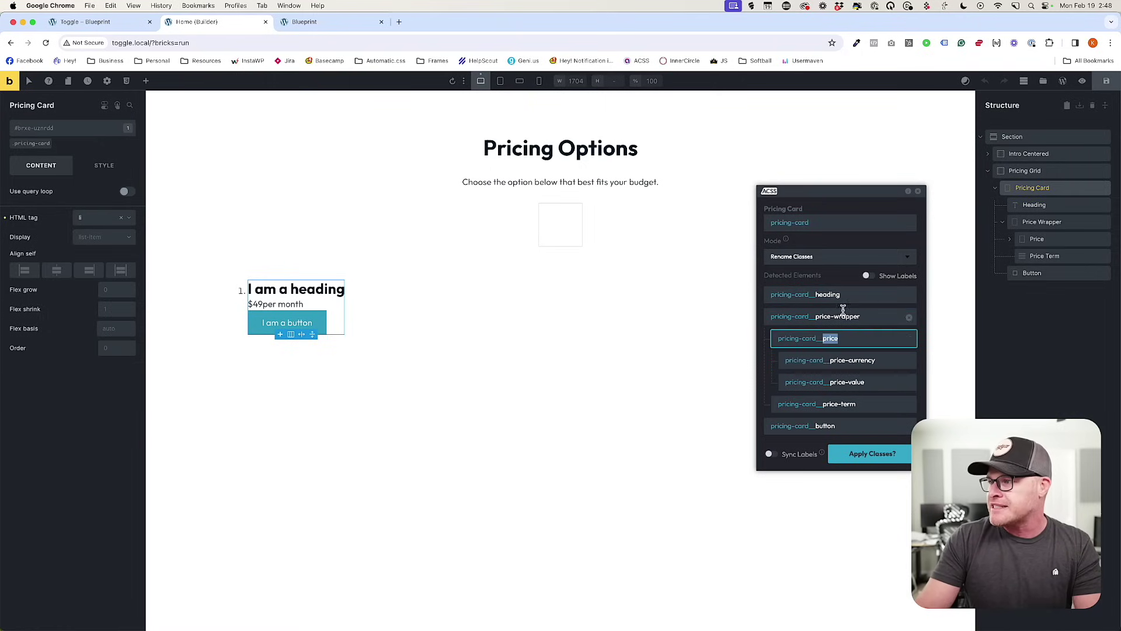
click(870, 454)
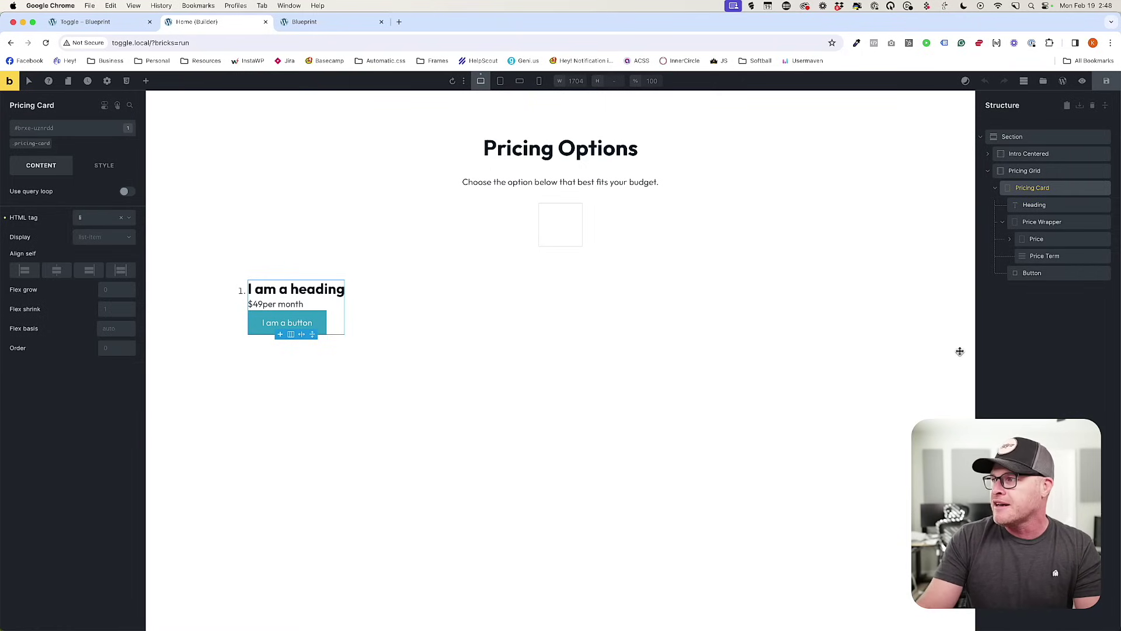
Check the classes on Price Term and Price Currency, expanding the Price element in the structure.
click(1044, 256)
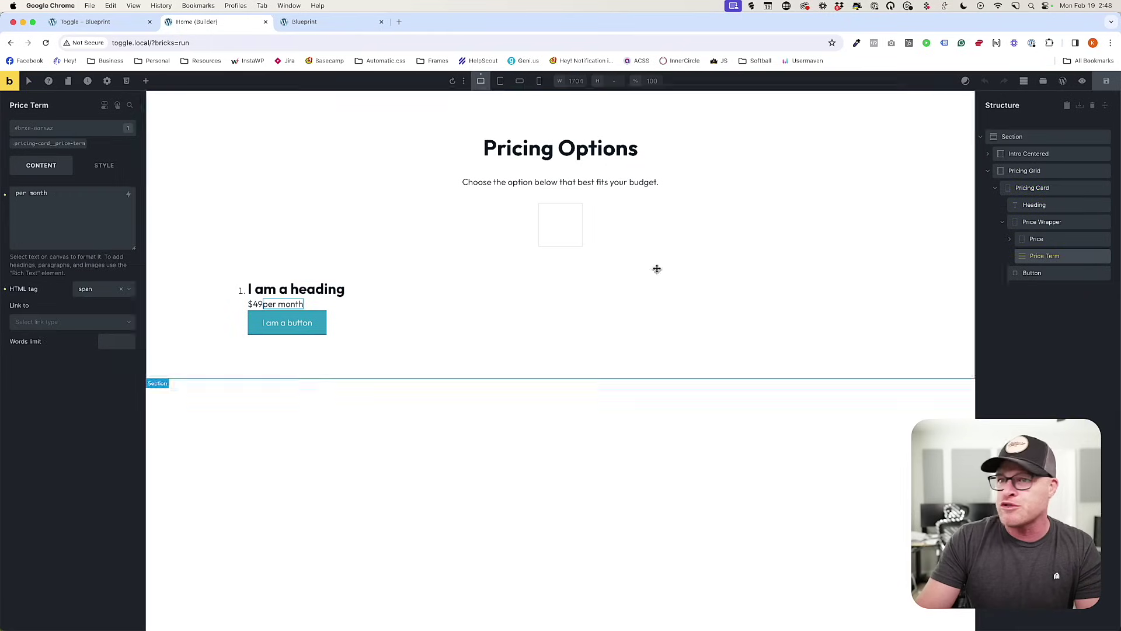
click(1036, 239)
click(1031, 187)
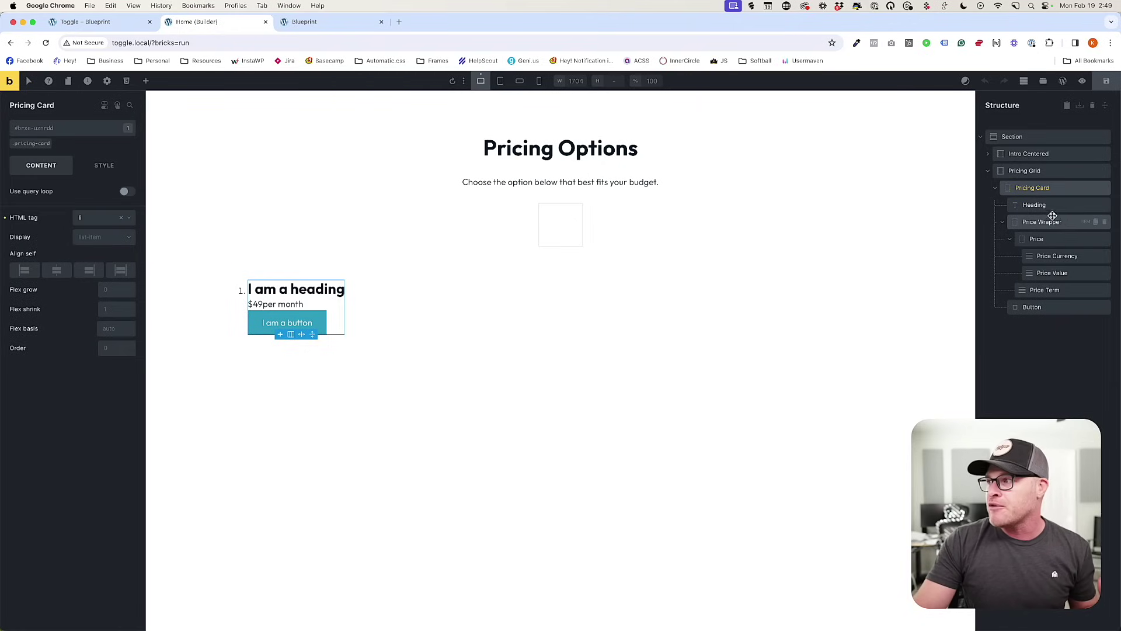
click(1052, 260)
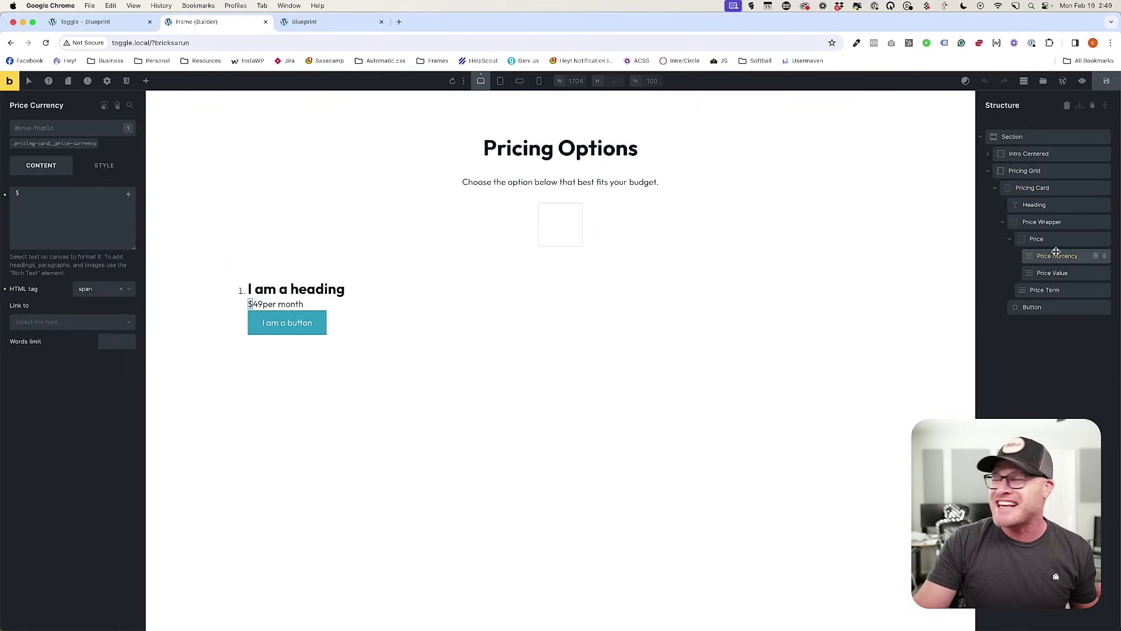
Set the pricing-card class's padding to var(--space-l) on all four sides.
click(1045, 188)
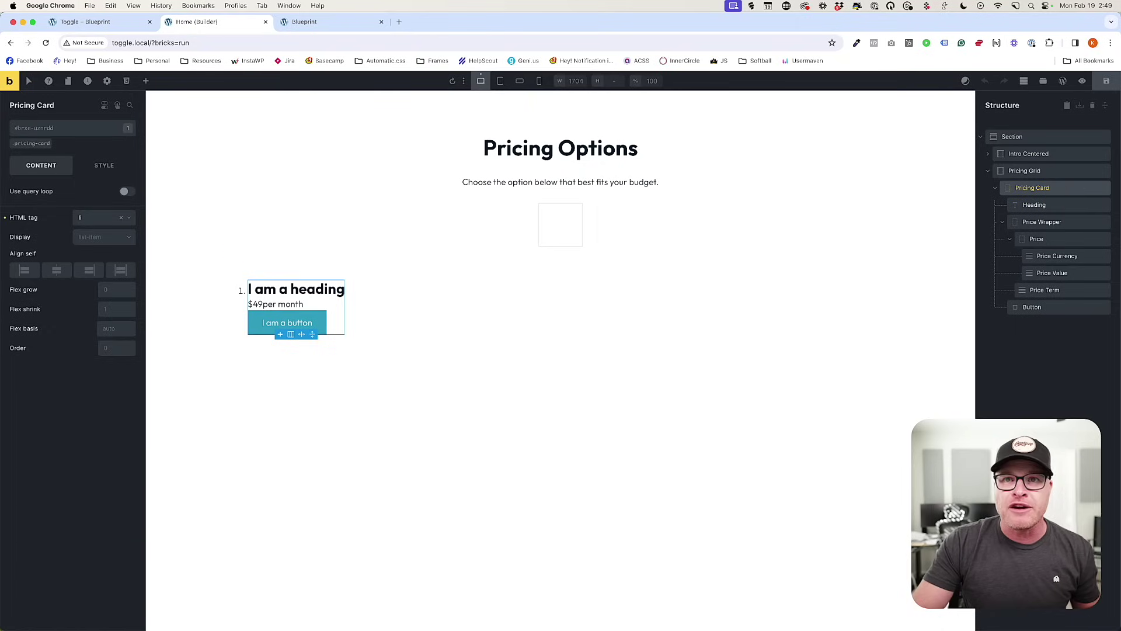
click(41, 143)
click(102, 165)
click(73, 199)
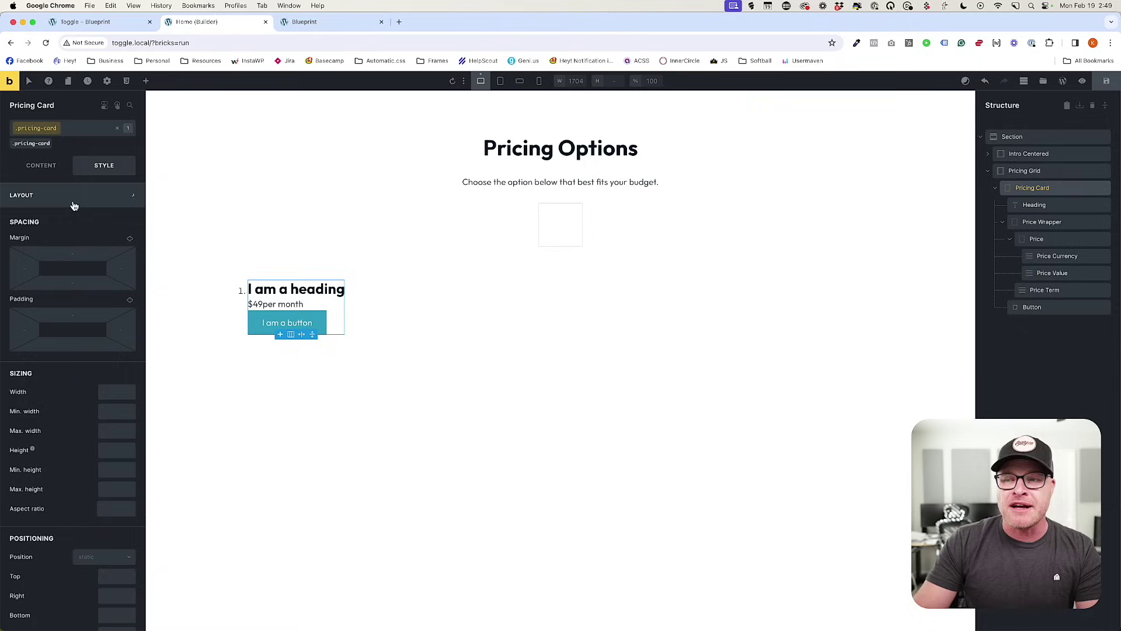
right_click(78, 316)
click(36, 175)
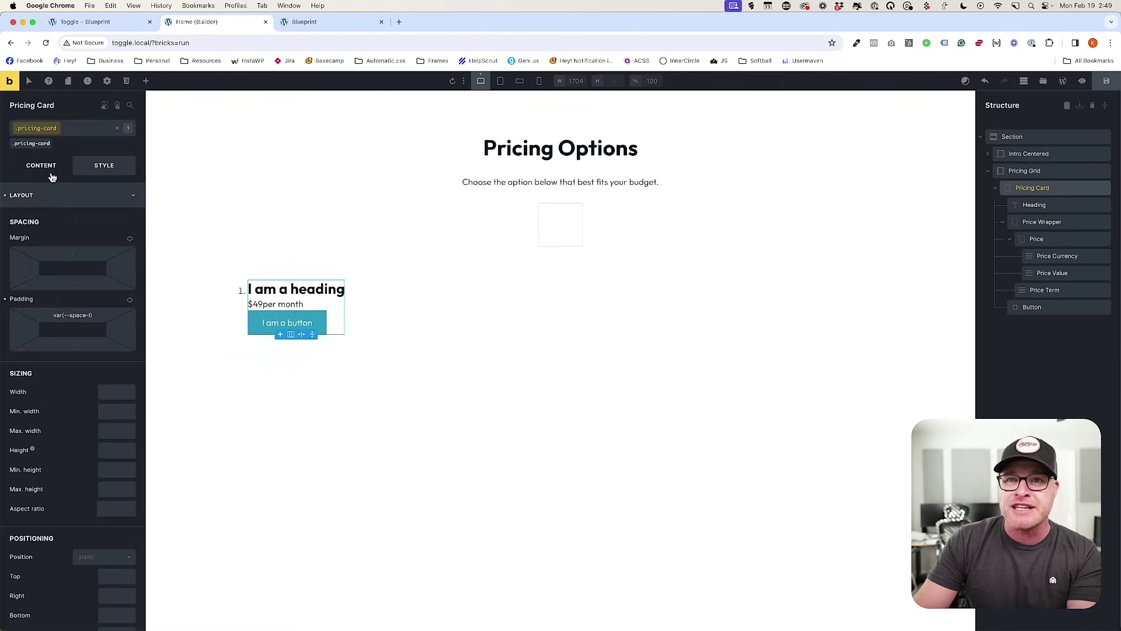
click(129, 299)
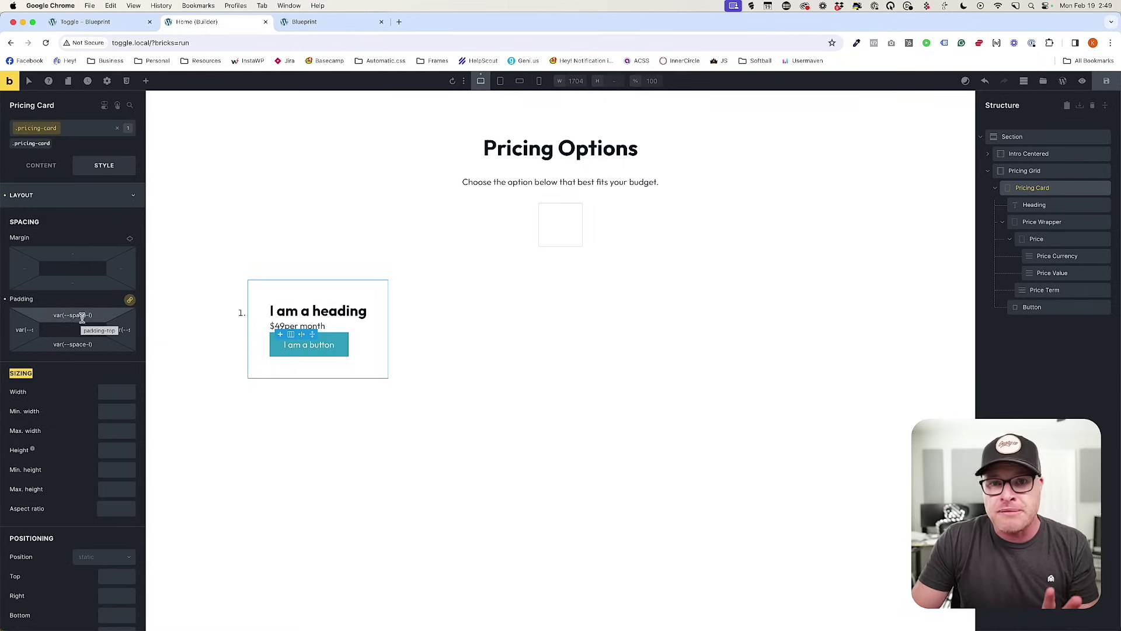
drag(94, 316, 55, 315)
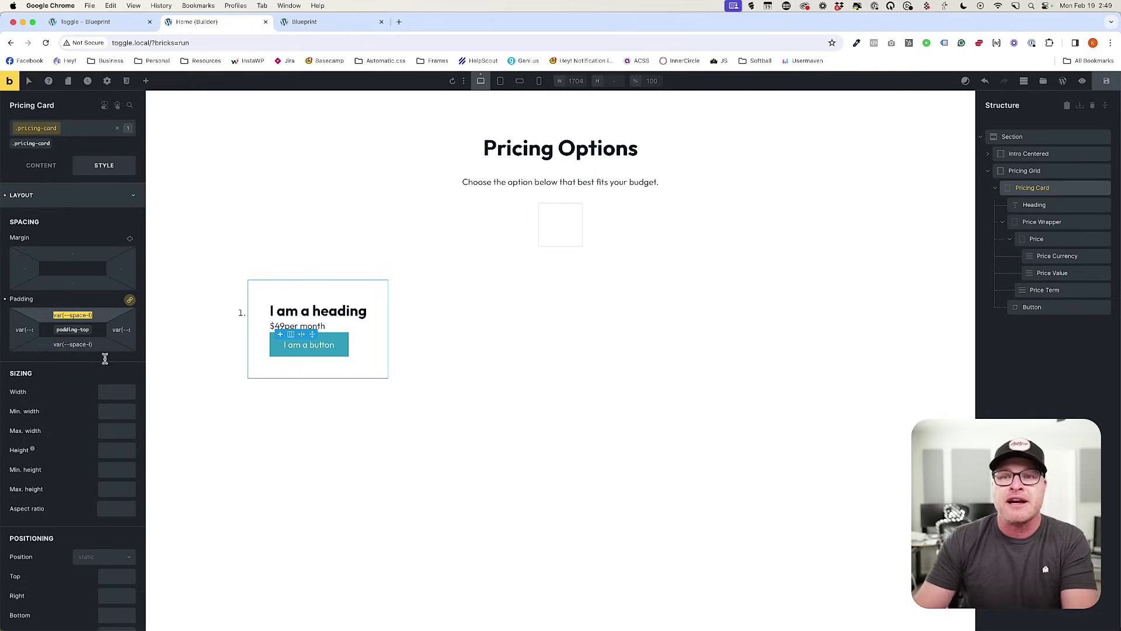
click(100, 314)
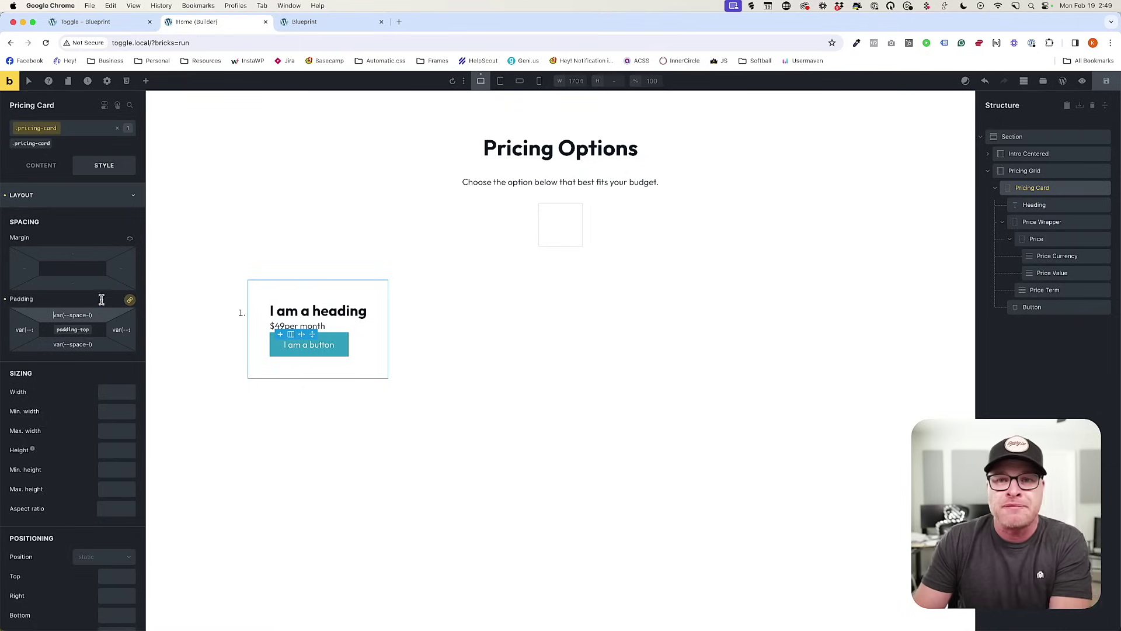
Lay out the pricing-card class as a vertical flex container with a row gap of var(--content-gap).
click(49, 169)
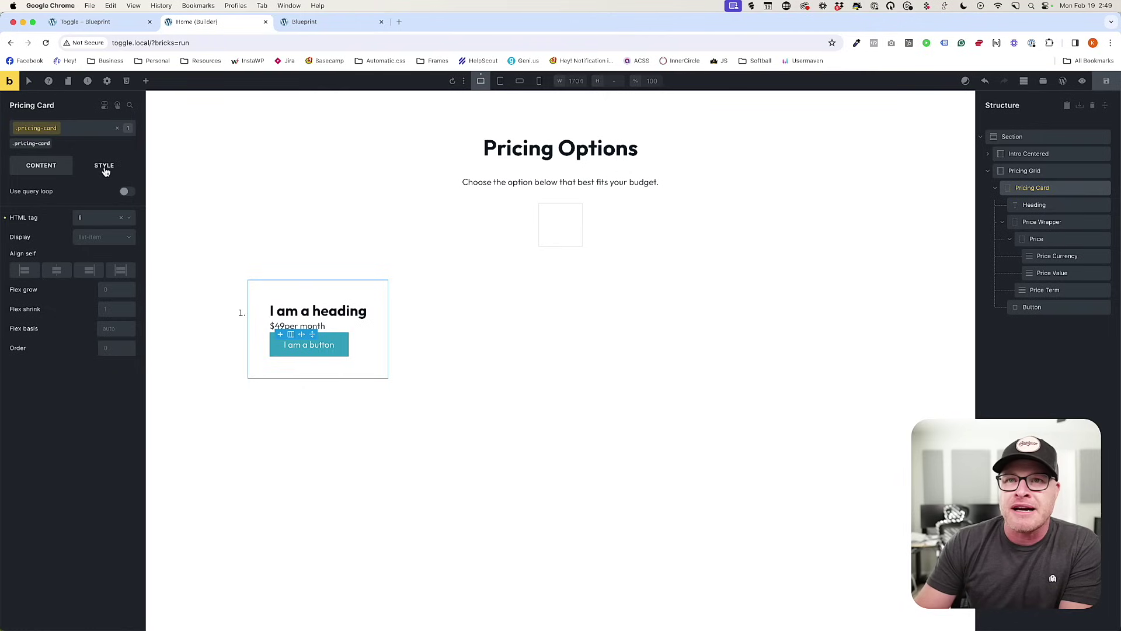
click(91, 238)
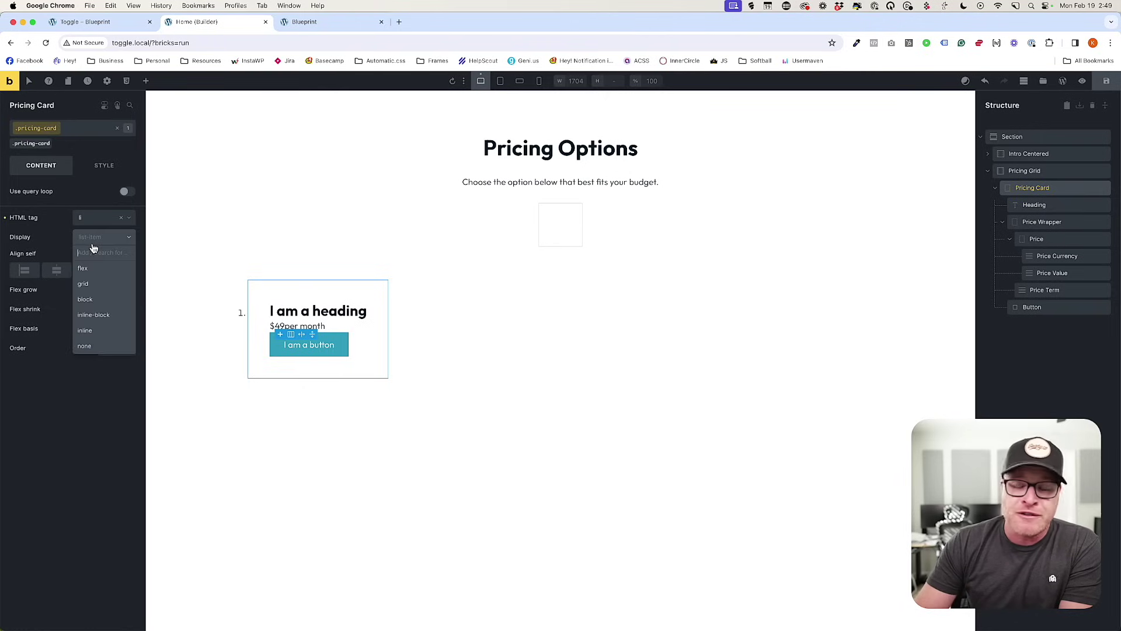
click(90, 271)
click(83, 275)
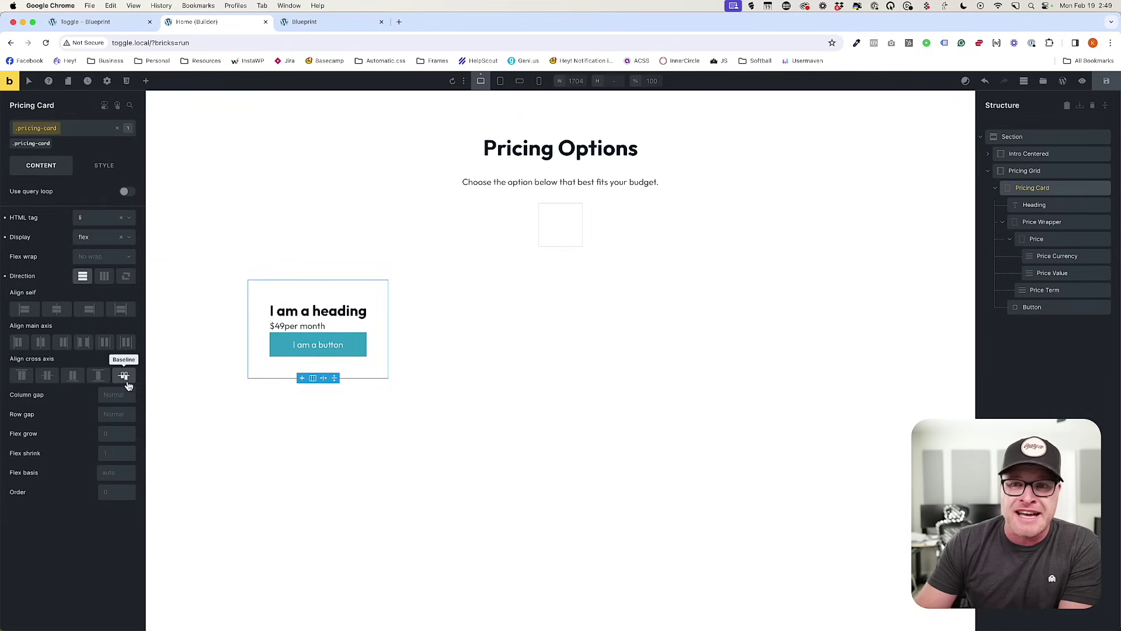
click(108, 415)
click(36, 223)
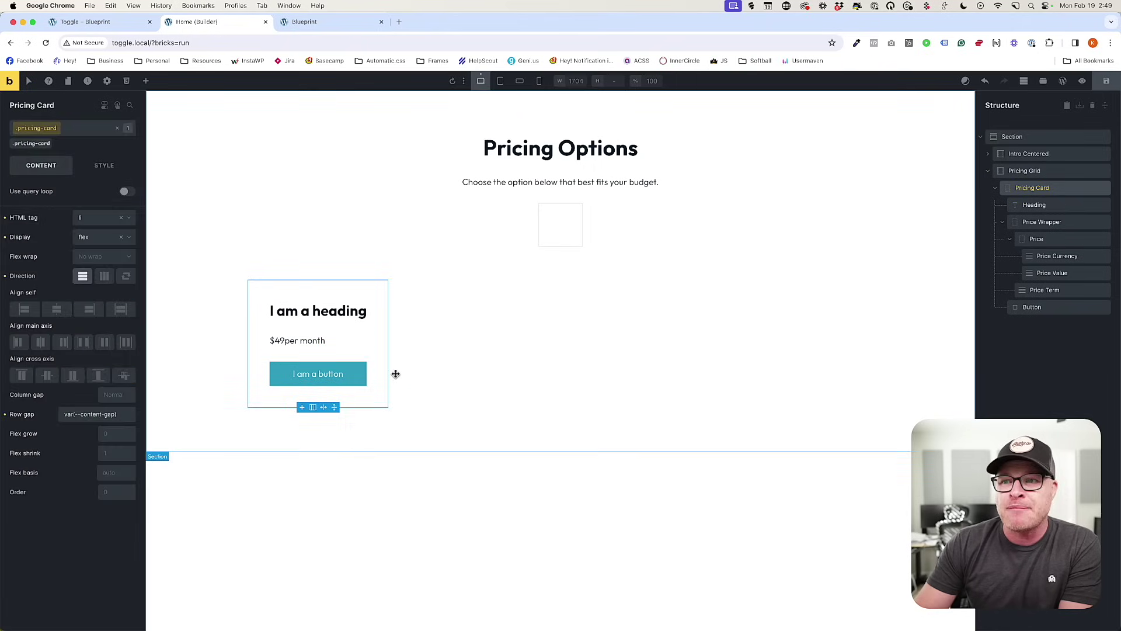
Change the pricing card's heading text to Bronze Plan.
triple_click(346, 310)
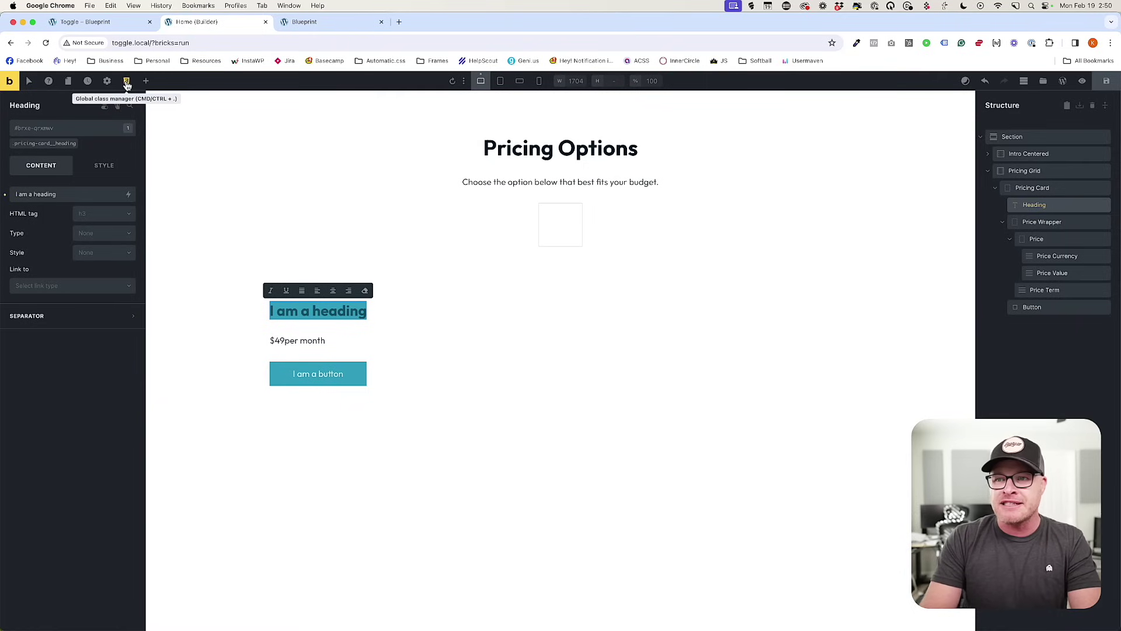
text(Bronze Plan)
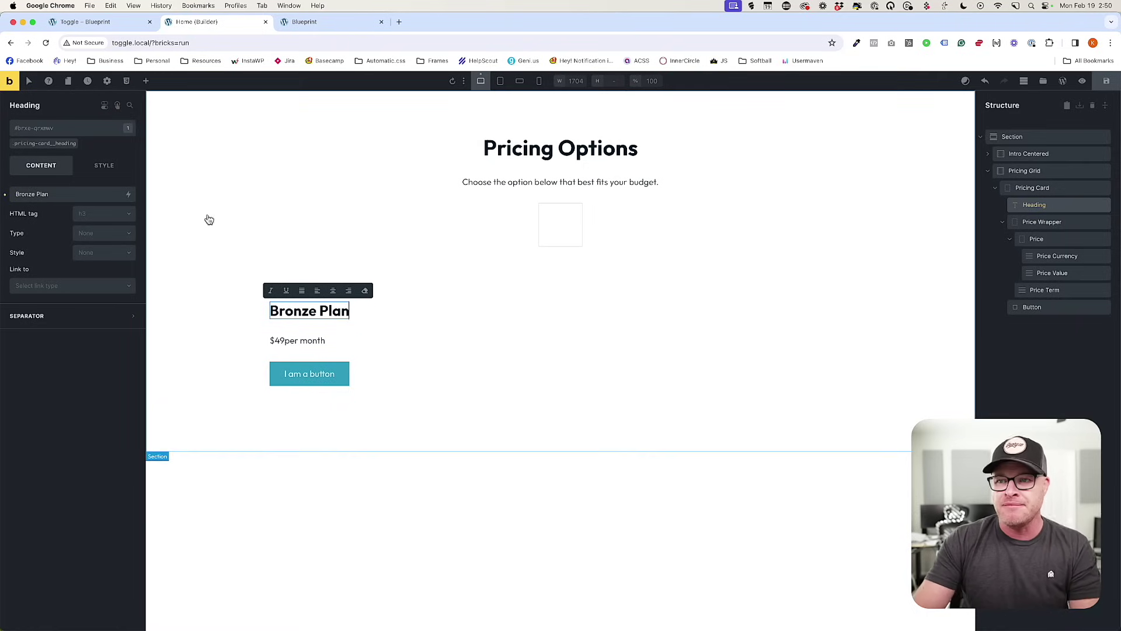
click(367, 340)
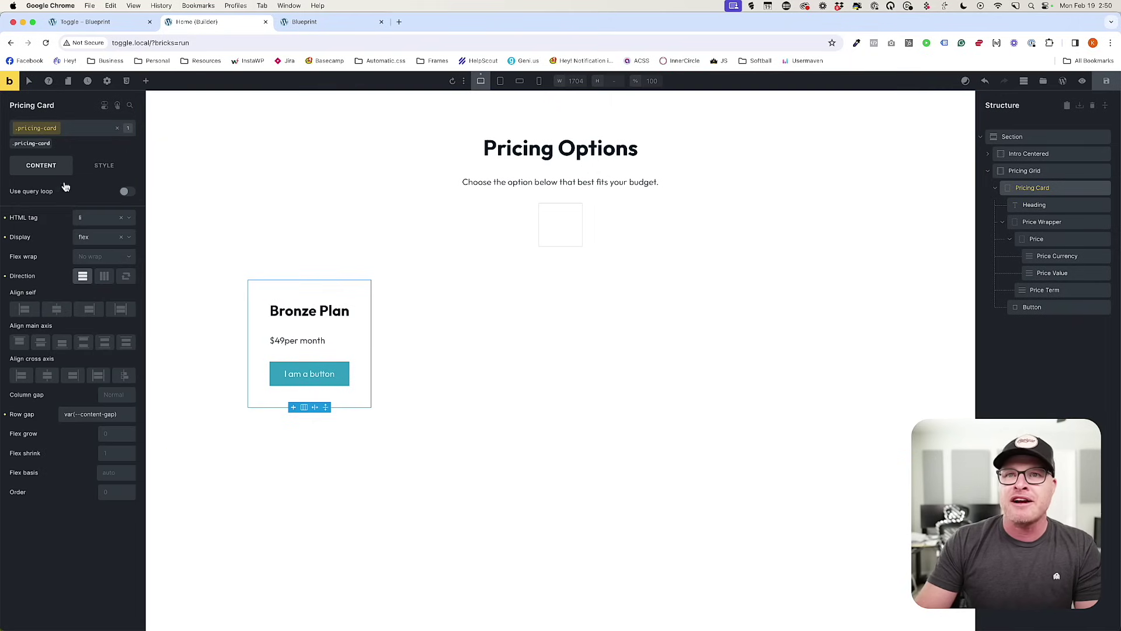
Give the pricing-card class the lightest transparent action tint as its background color.
click(104, 165)
click(73, 197)
click(68, 244)
click(128, 269)
scroll(73, 450, down, 2)
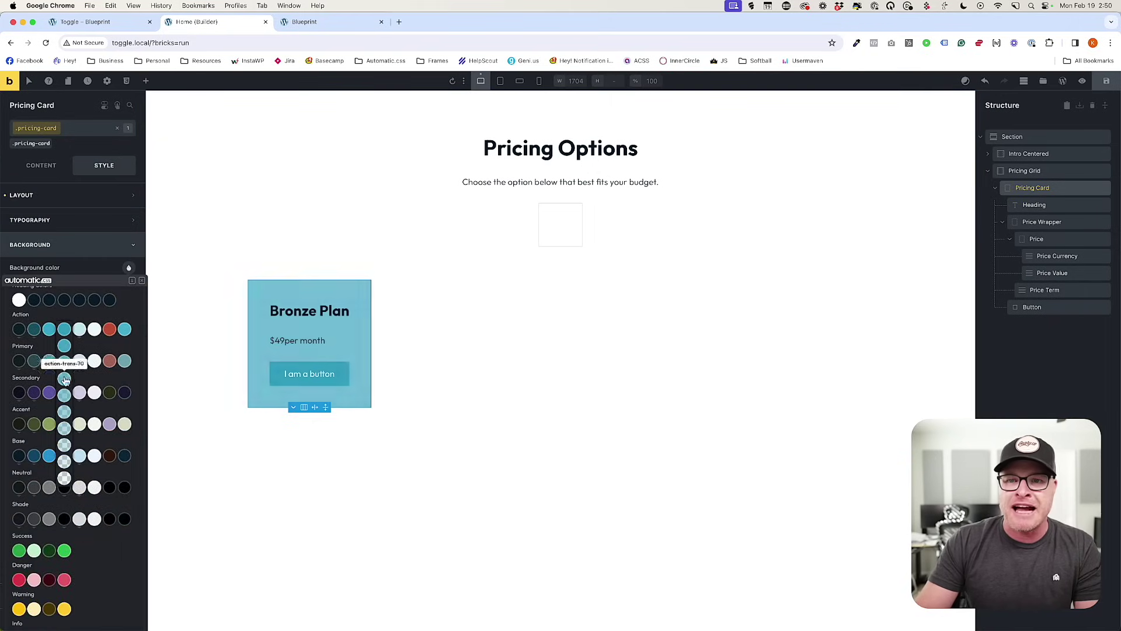
click(64, 479)
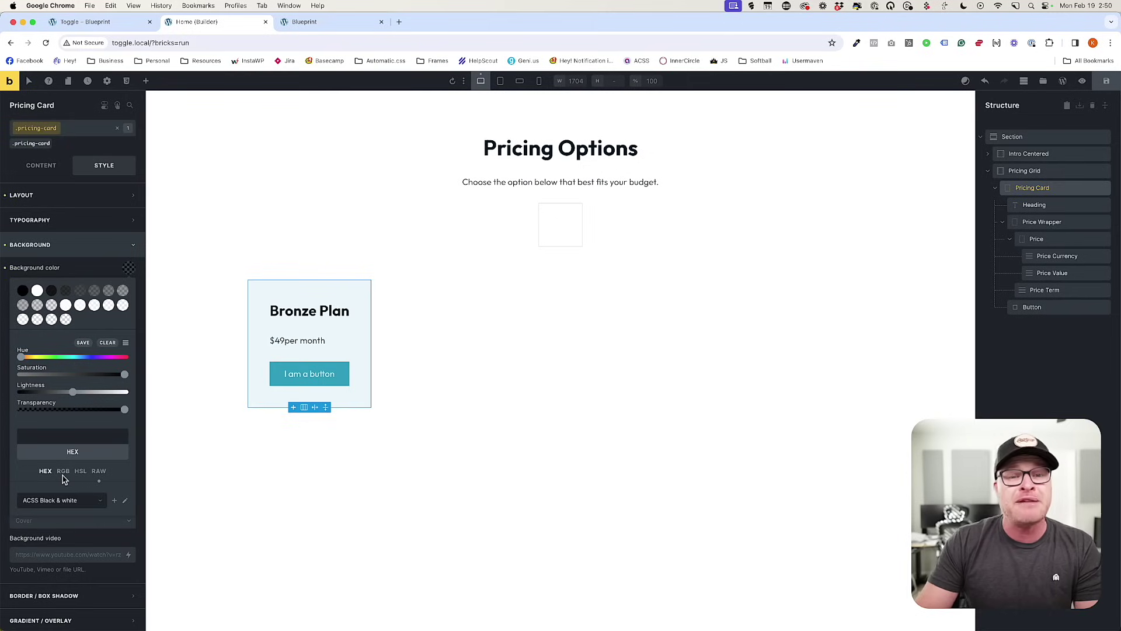
Set the pricing-card class's border radius to var(--radius-m) on all corners.
click(73, 246)
click(80, 270)
click(128, 292)
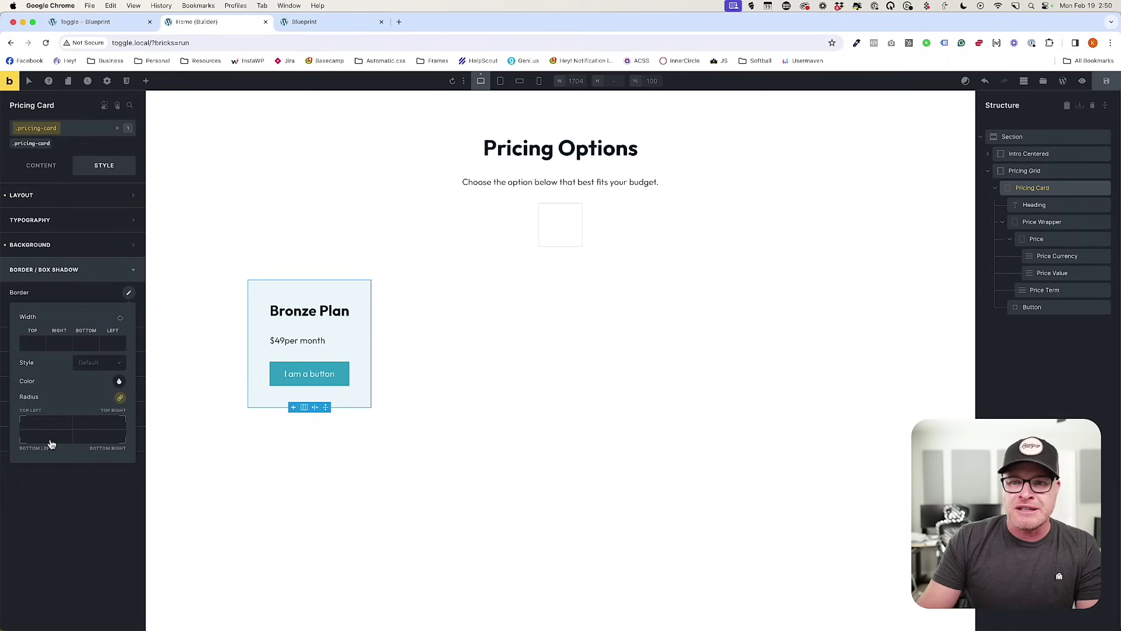
right_click(35, 426)
click(116, 207)
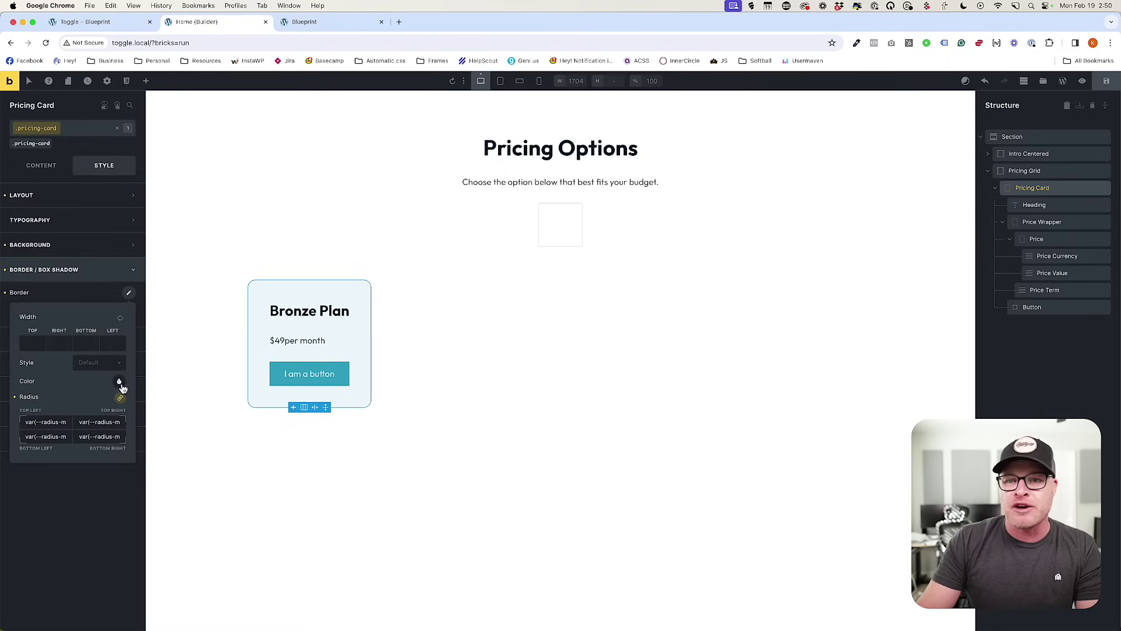
Save the card styling, reload the front-end preview and close the developer tools there.
click(1105, 82)
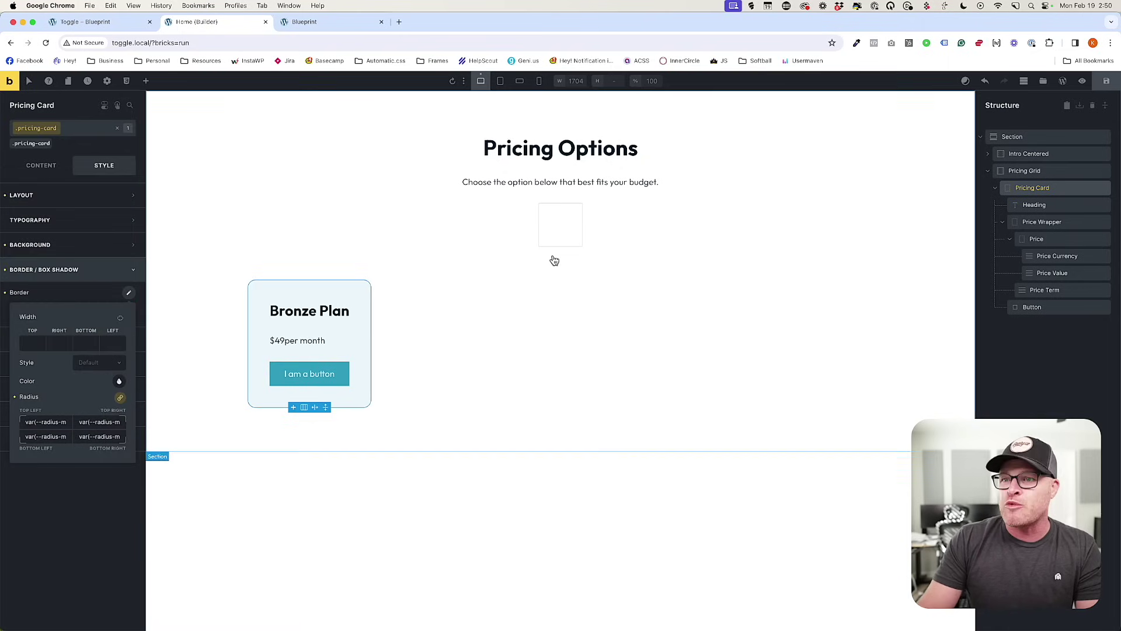
click(316, 22)
key(super+r)
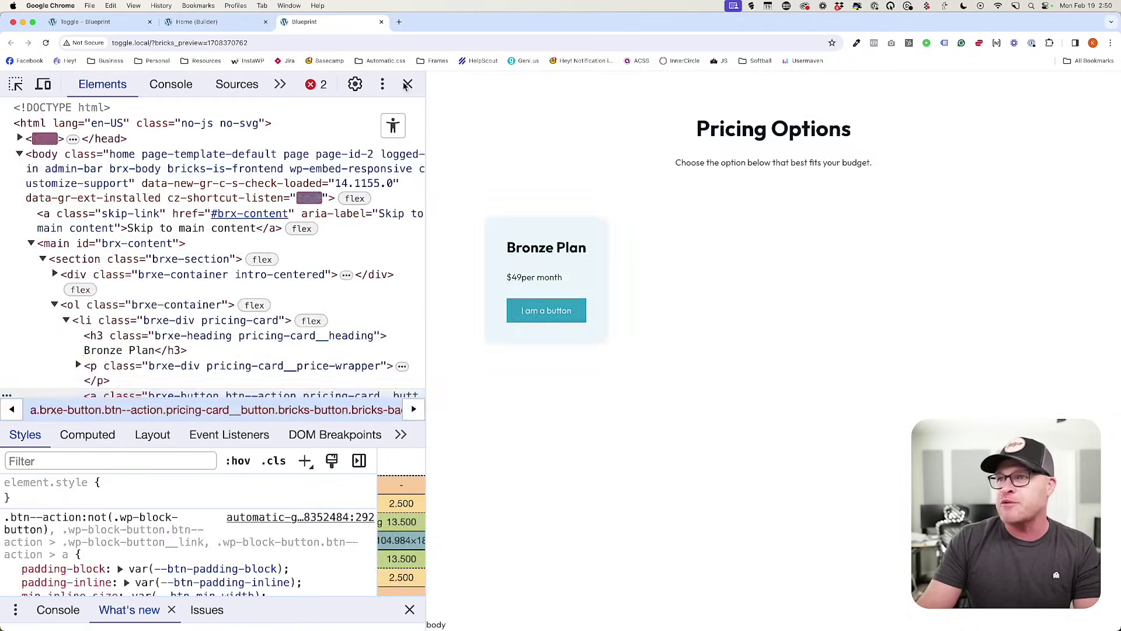
click(408, 84)
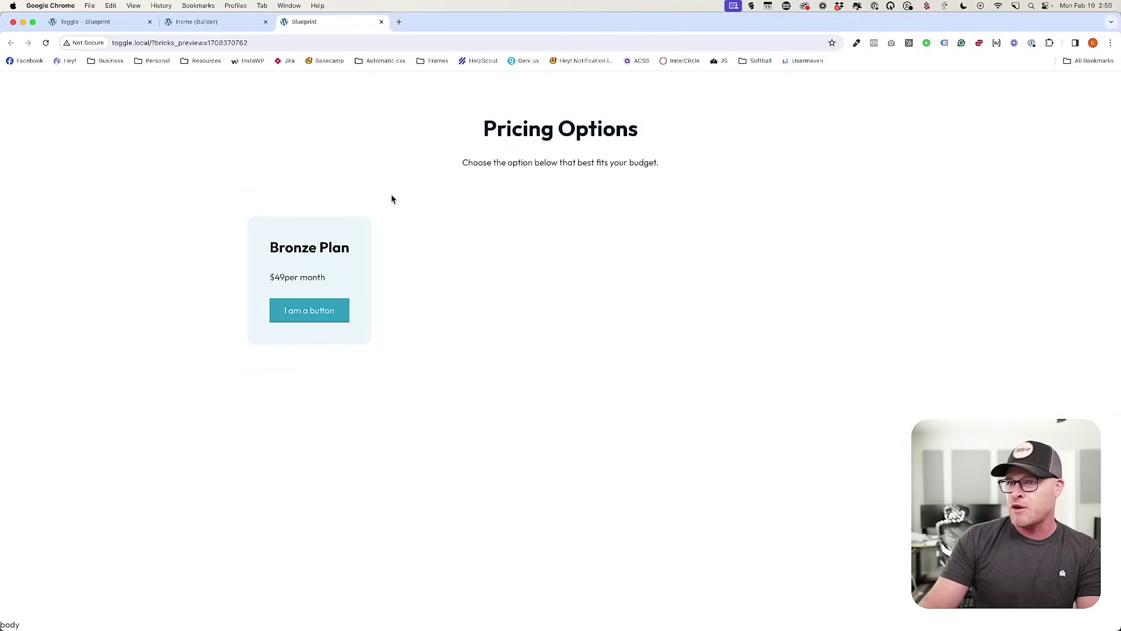
Return to the builder and add a new class named pricing to the Section.
click(193, 22)
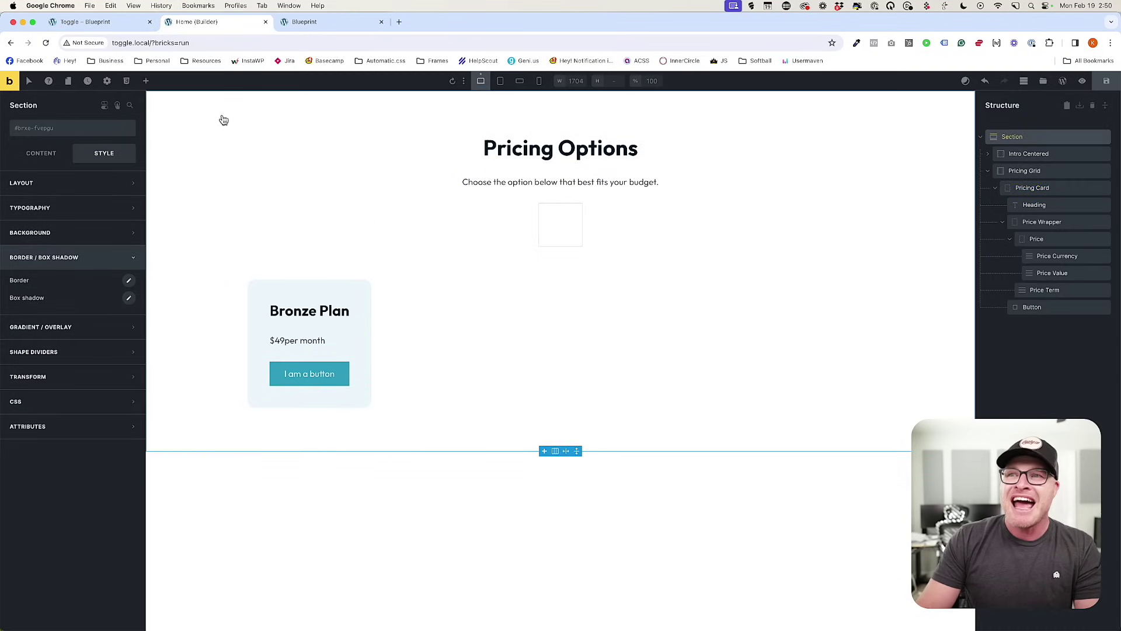
click(58, 128)
text(pricing)
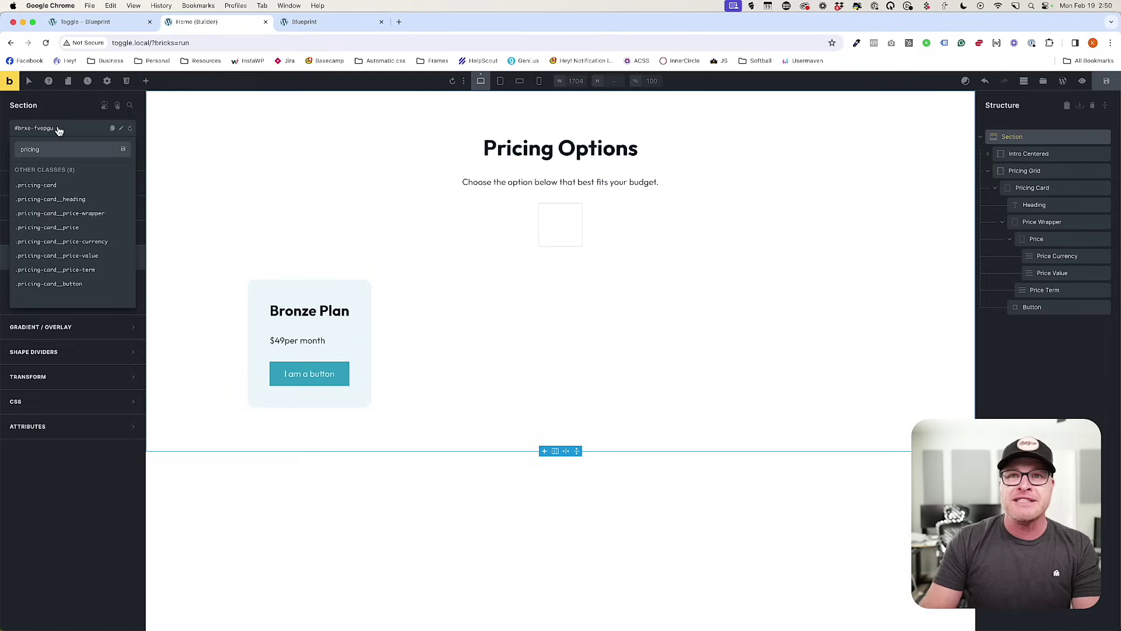
key(Return)
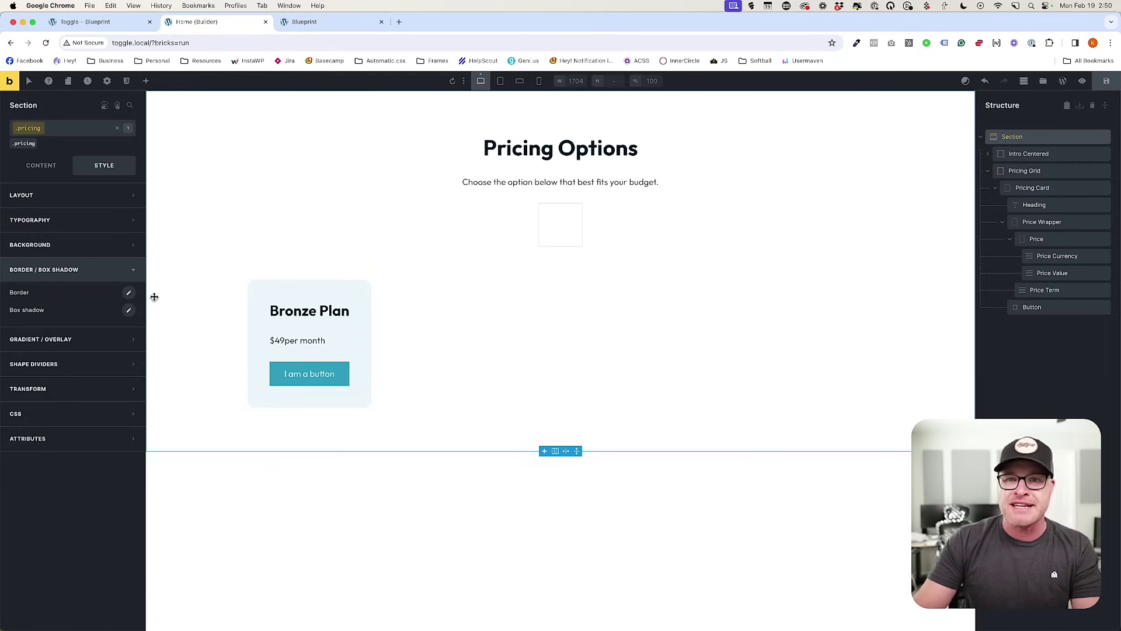
Set the pricing class's background color to the action-trans-10 tint.
click(123, 245)
click(128, 267)
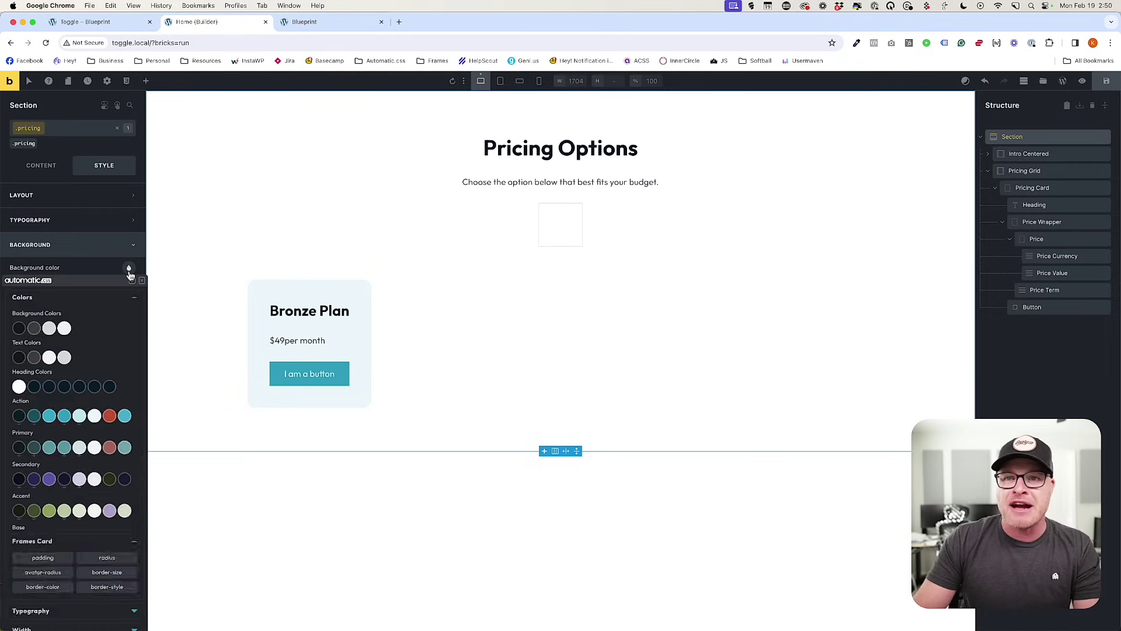
scroll(63, 351, down, 1)
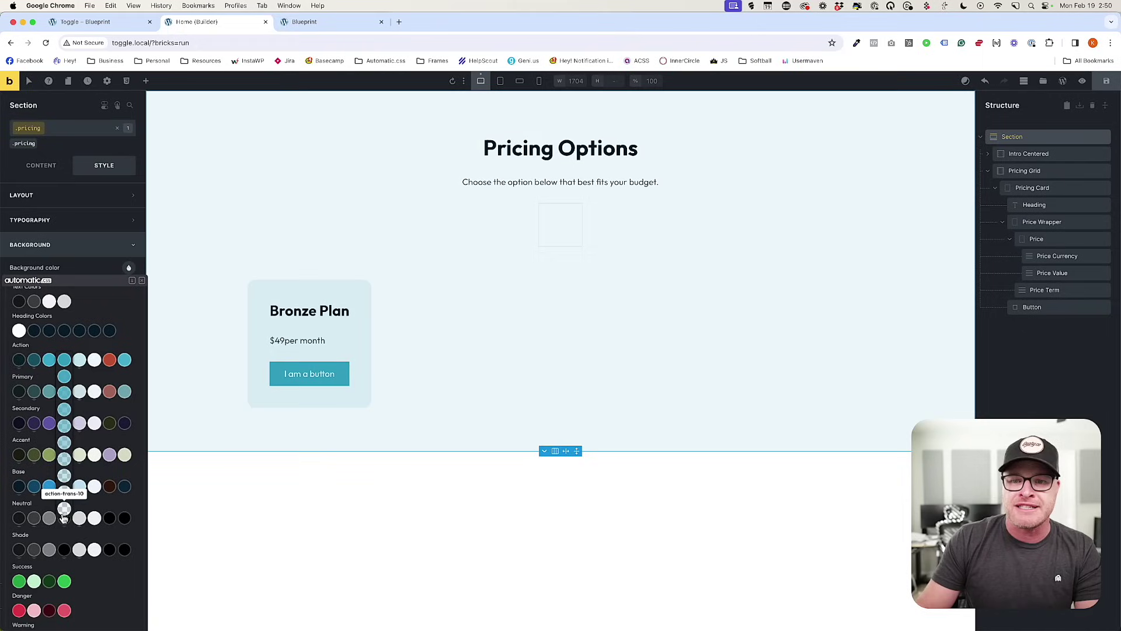
click(63, 513)
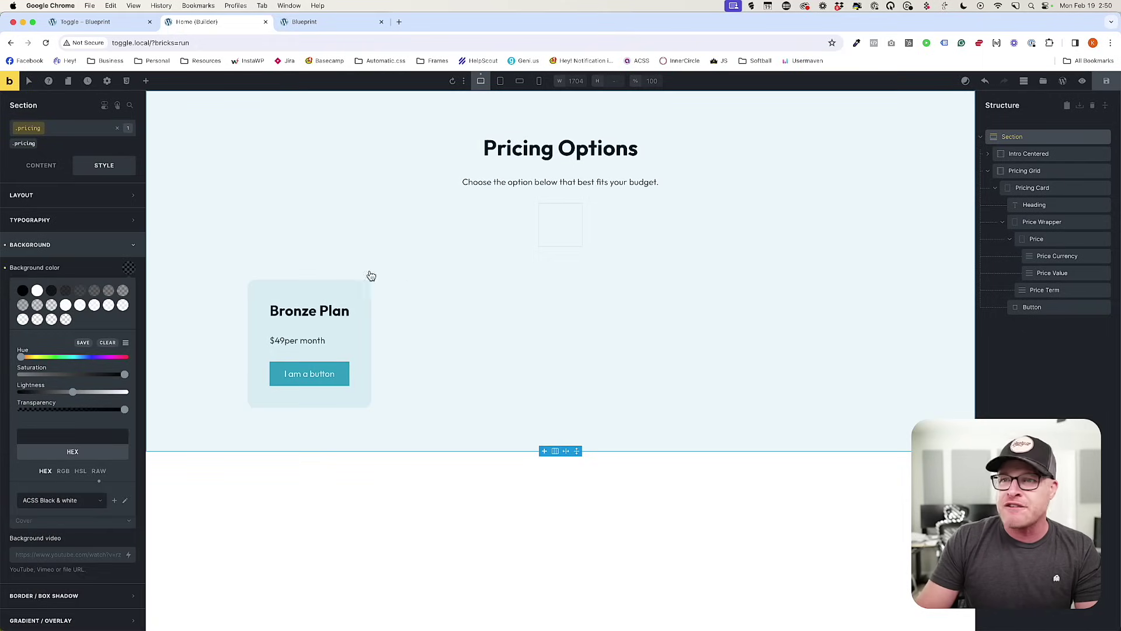
Give the pricing-card class a border 1 pixel wide in a subtle dark action tint.
click(275, 302)
click(22, 145)
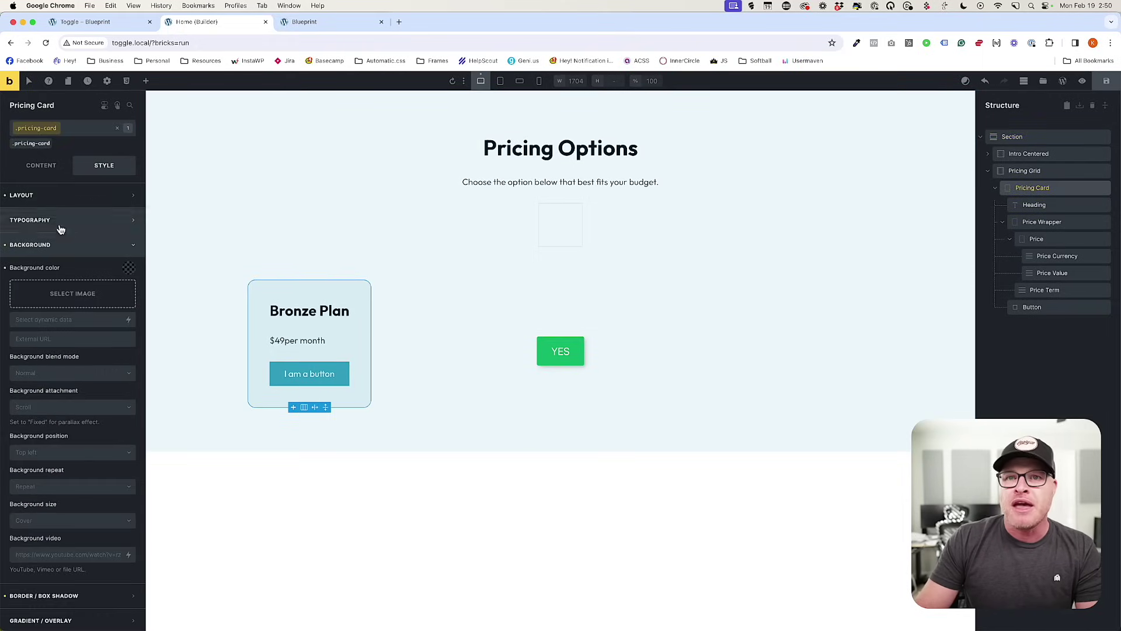
click(61, 269)
click(128, 294)
click(32, 343)
text(1)
click(120, 317)
click(98, 362)
click(94, 390)
click(120, 383)
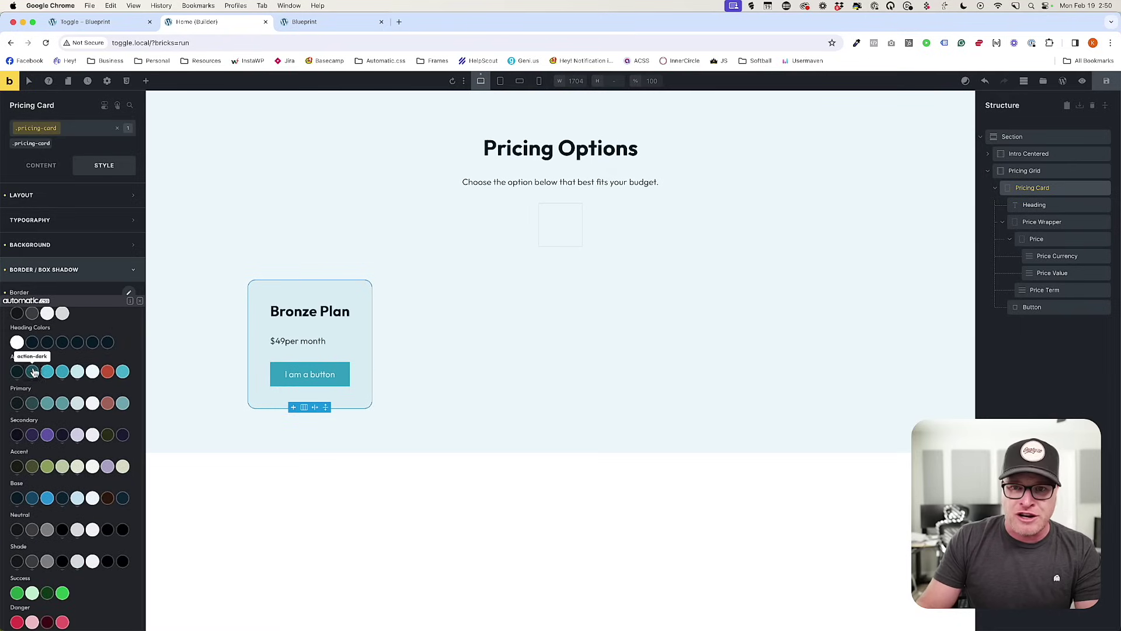
click(493, 341)
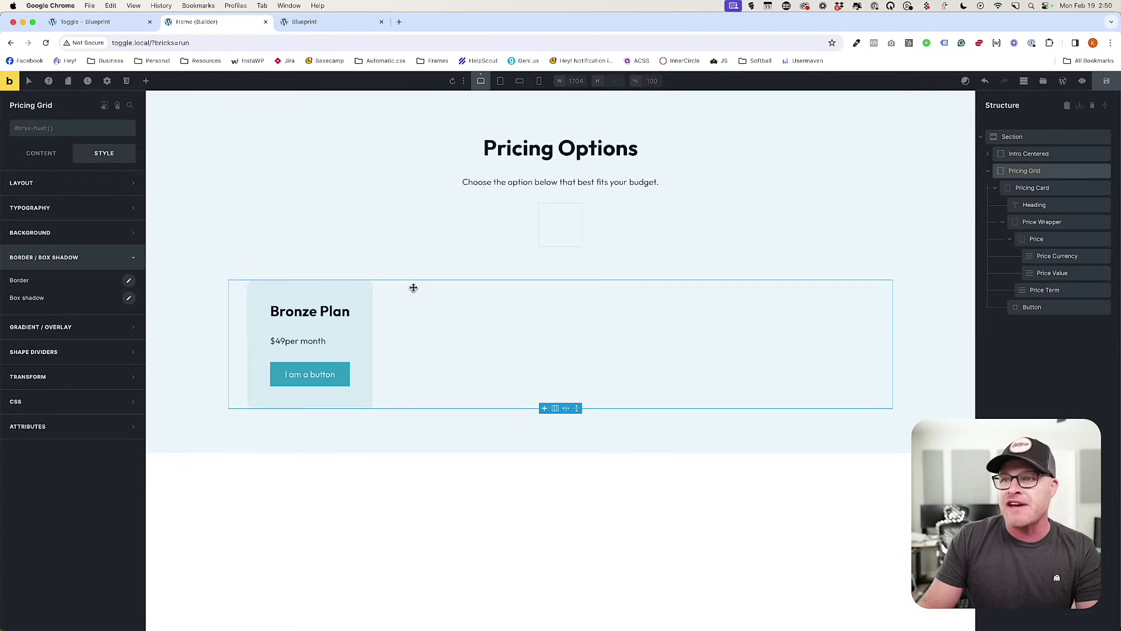
Save the background and border styling, look at the front-end preview and return to the builder.
click(1103, 86)
click(351, 22)
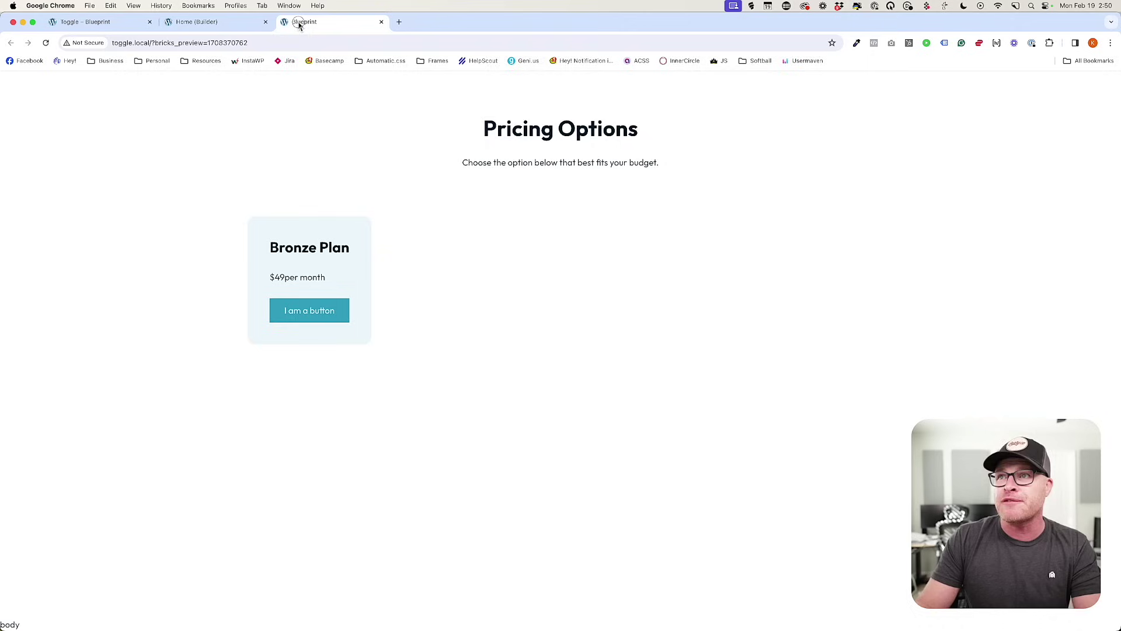
click(195, 22)
click(348, 295)
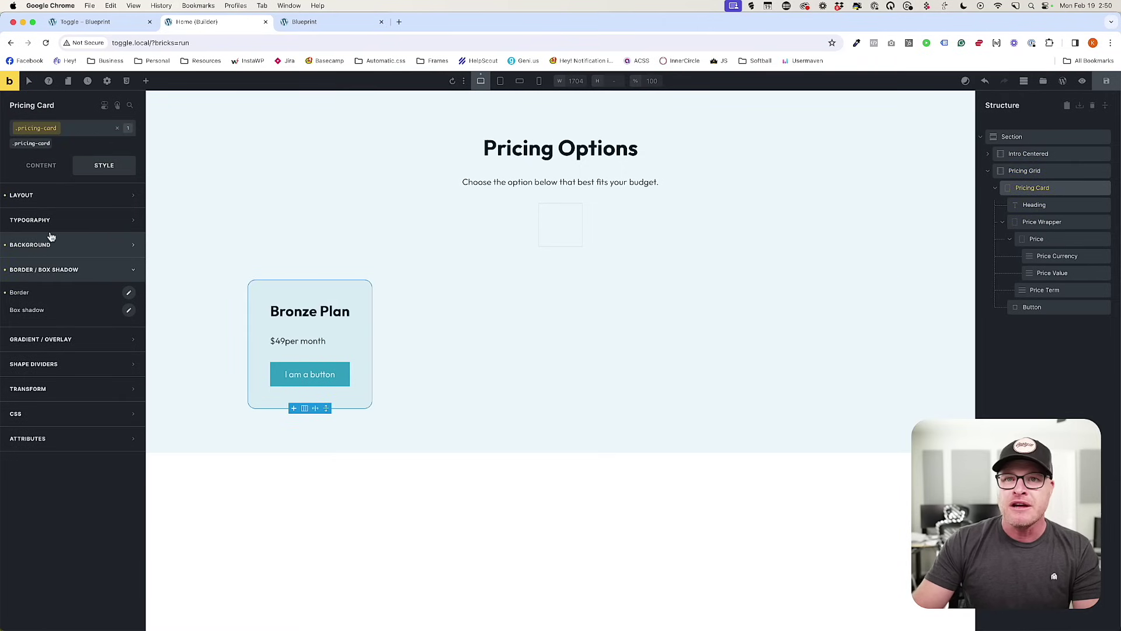
click(94, 225)
click(124, 244)
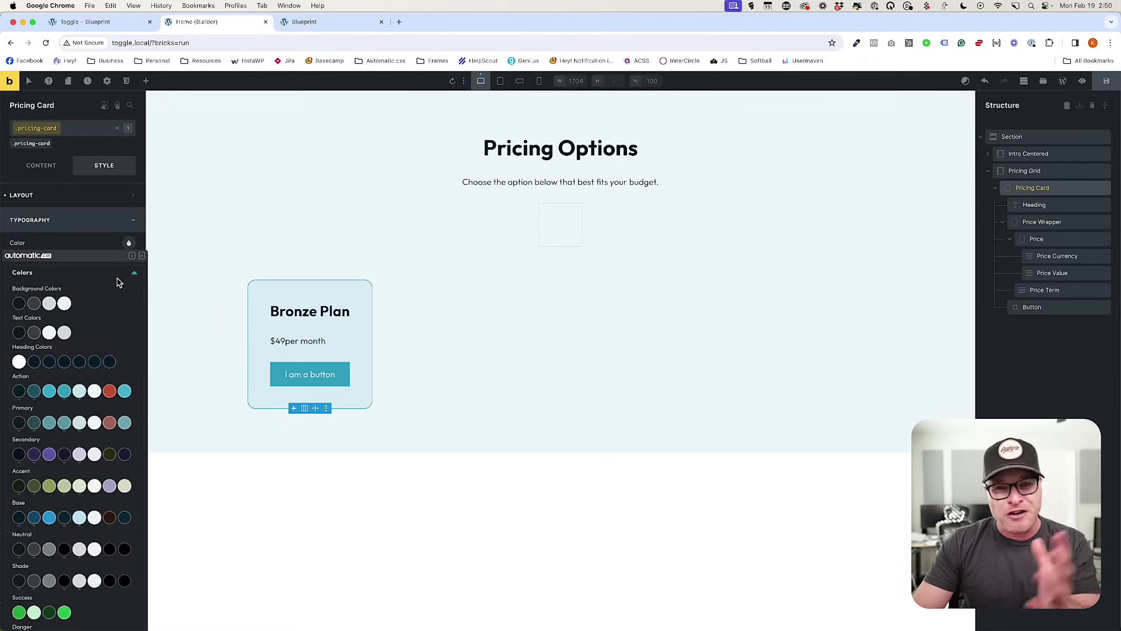
scroll(117, 293, down, 2)
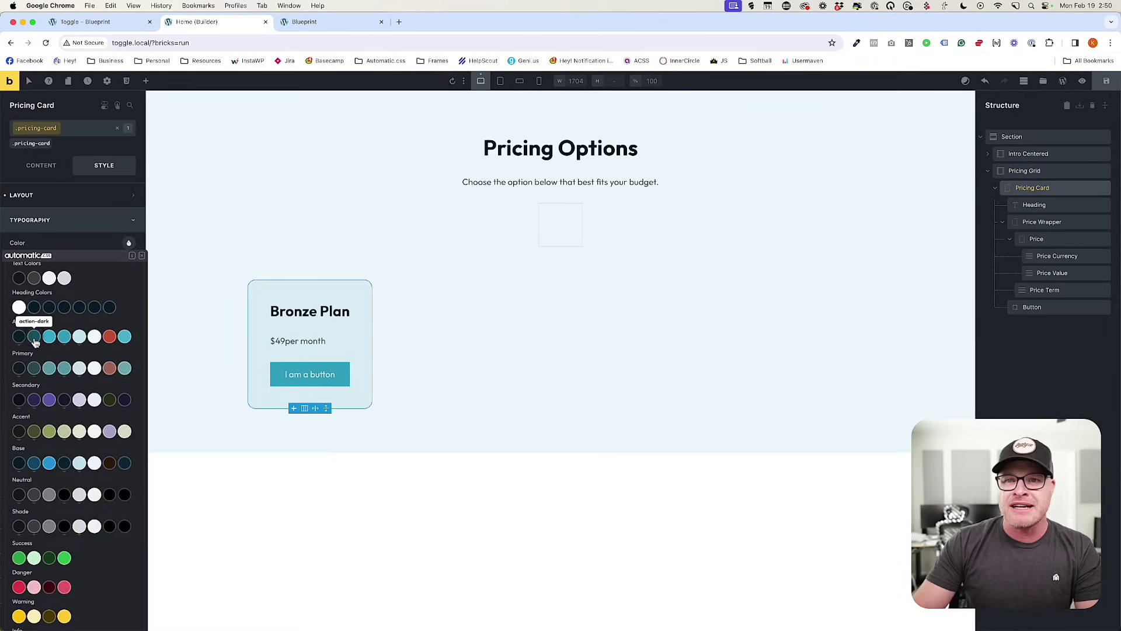
Set the Bronze Plan heading's text color to a dark action shade.
click(273, 312)
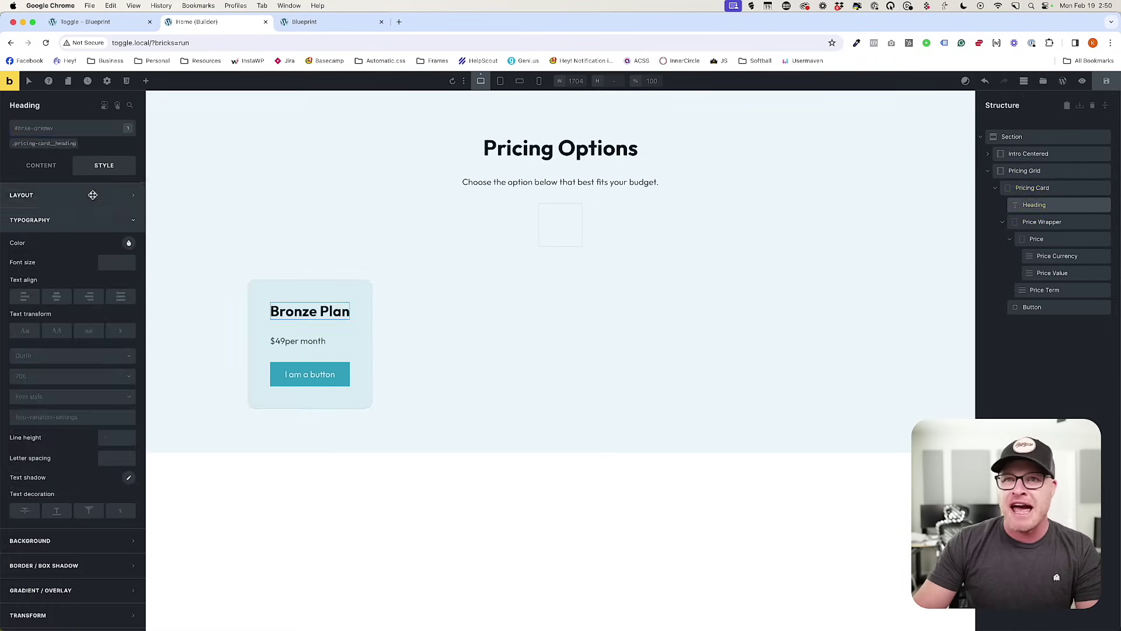
right_click(129, 243)
click(37, 200)
click(440, 327)
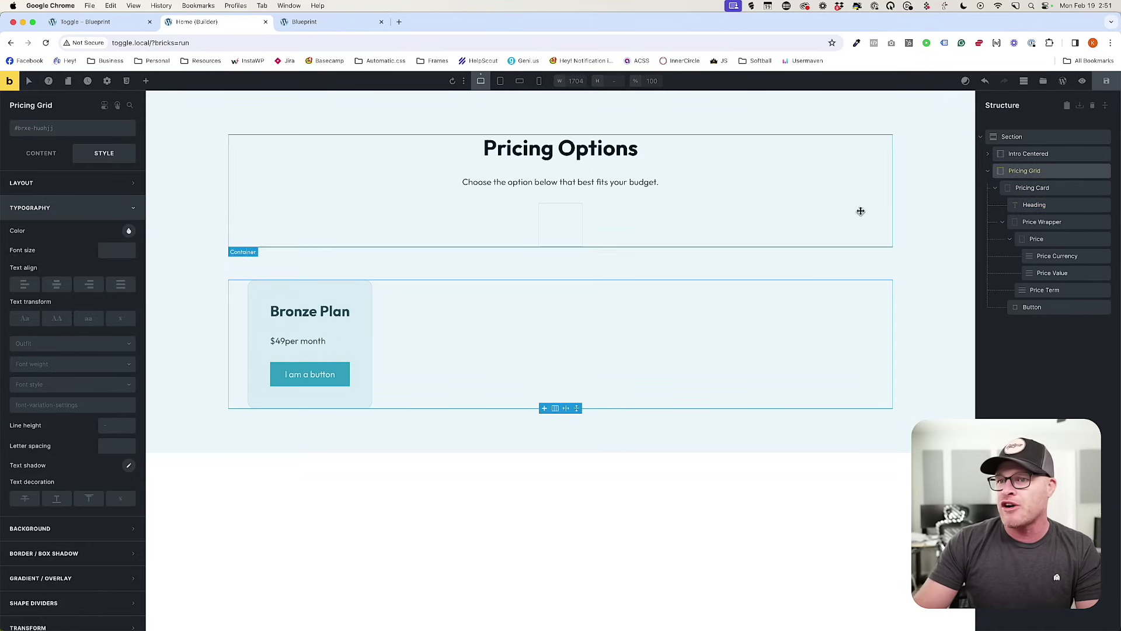
Save the heading color change, check the card on the front end and go back to the builder.
click(1113, 78)
click(345, 25)
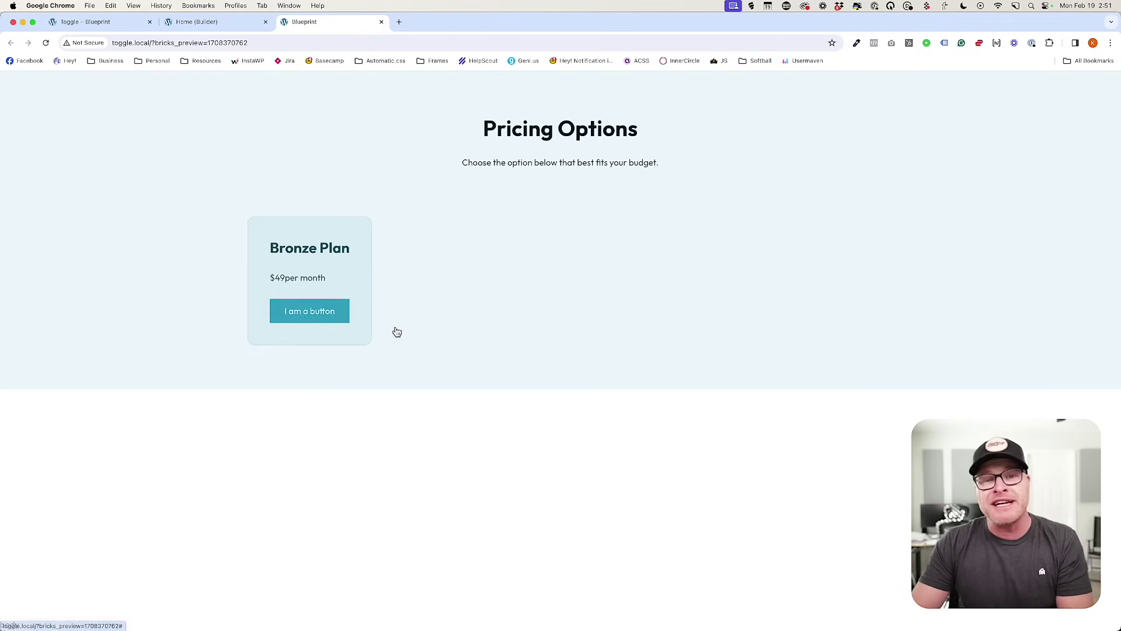
click(216, 24)
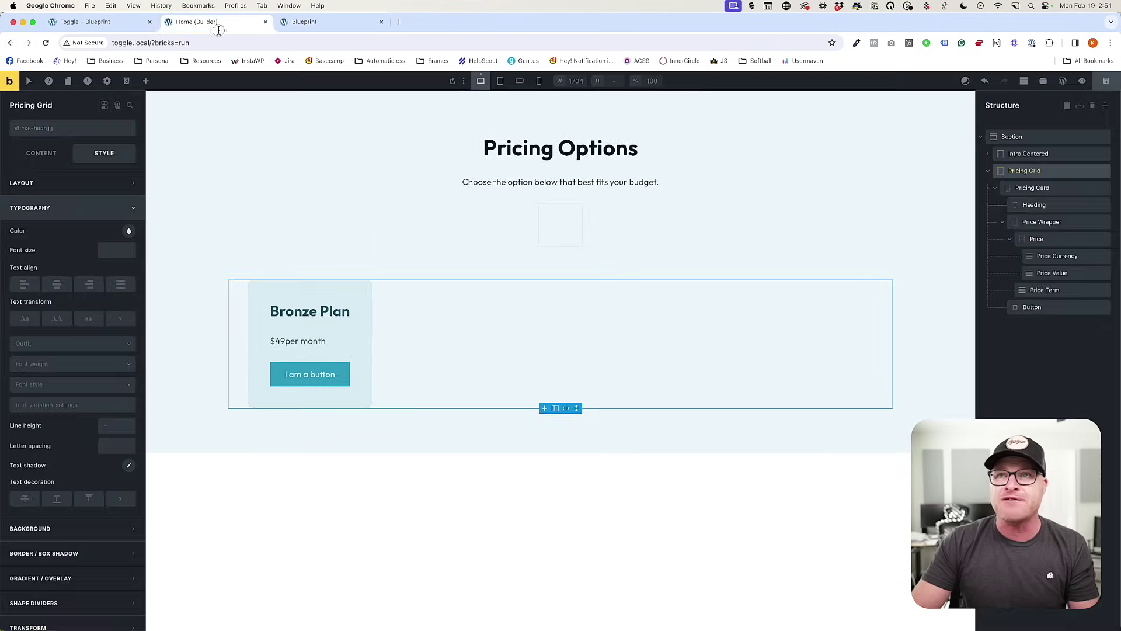
Open the WordPress admin in a new tab and go to the Buttons & Links settings of Automatic CSS.
click(93, 23)
click(216, 26)
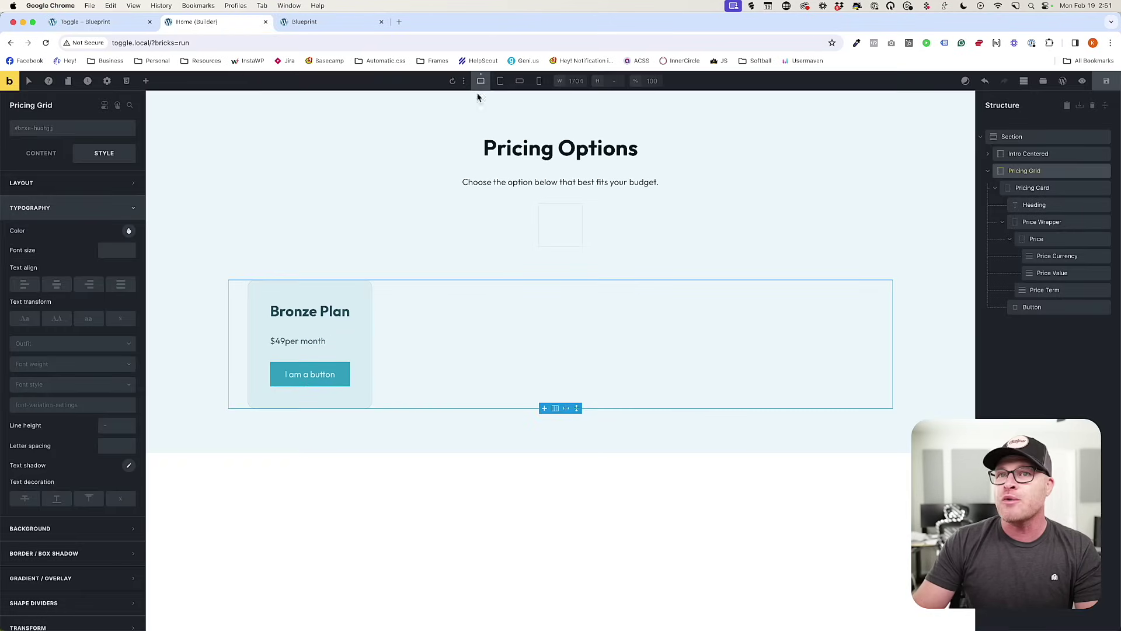
click(1063, 81)
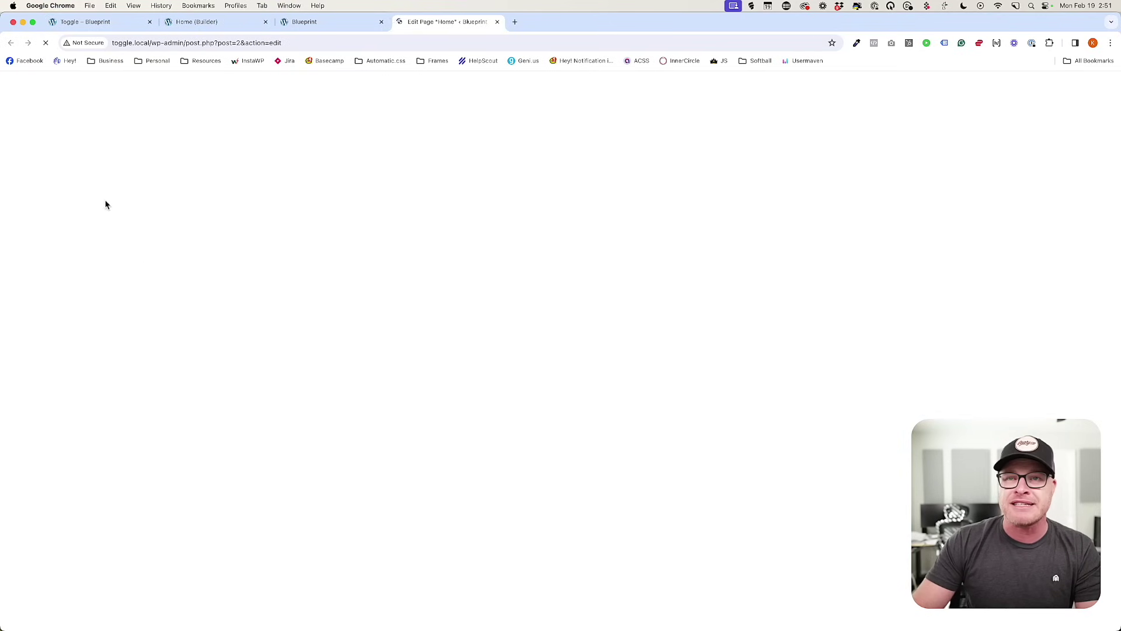
click(14, 86)
click(41, 361)
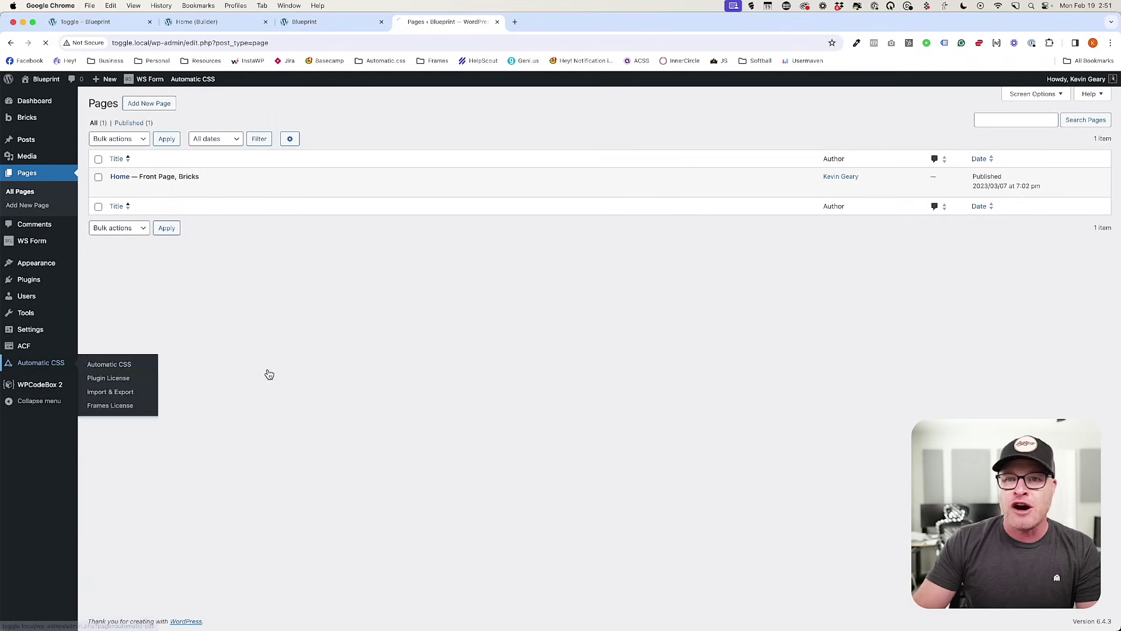
click(385, 273)
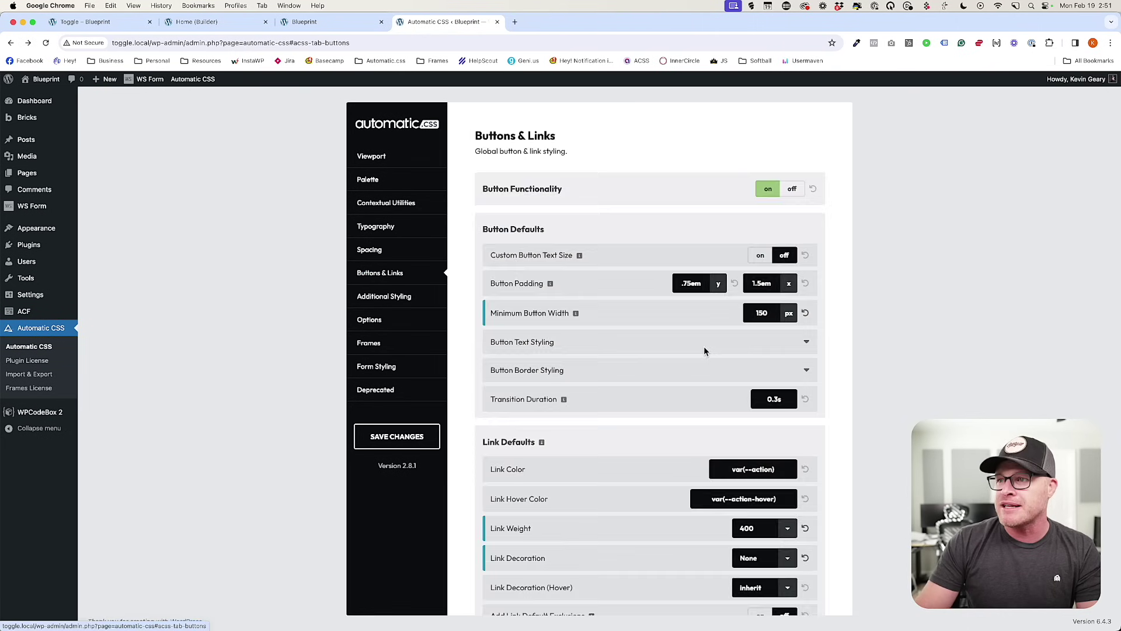
Set the global Button Radius to var(--radius-m), save the changes and check the button in the front-end preview.
scroll(665, 327, down, 2)
click(659, 303)
scroll(700, 338, down, 2)
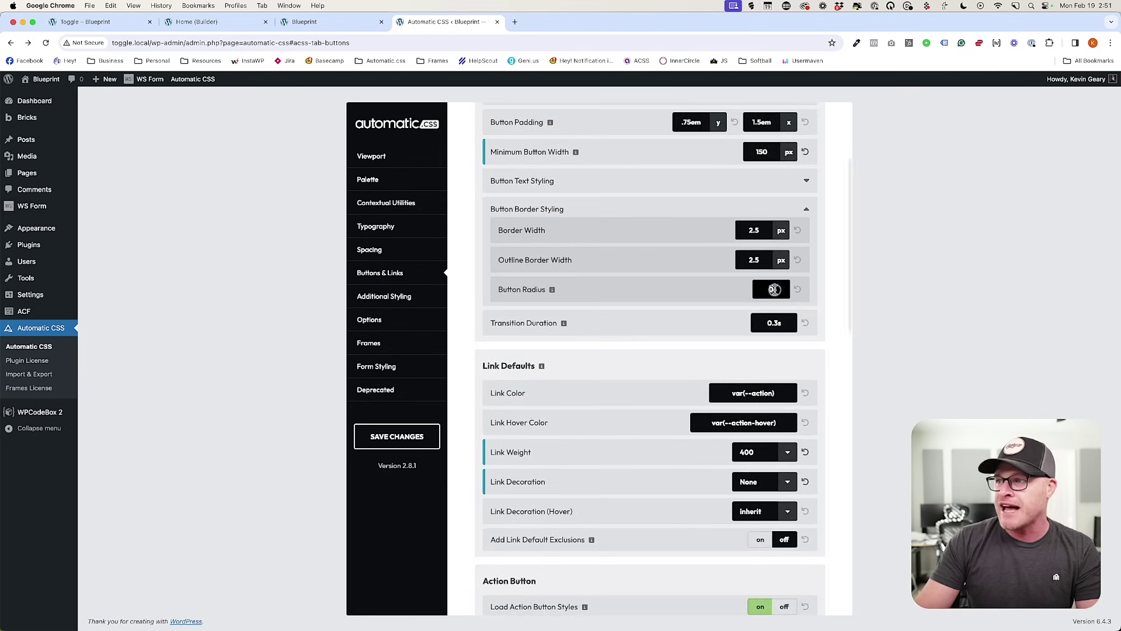
text(()--radius-m)
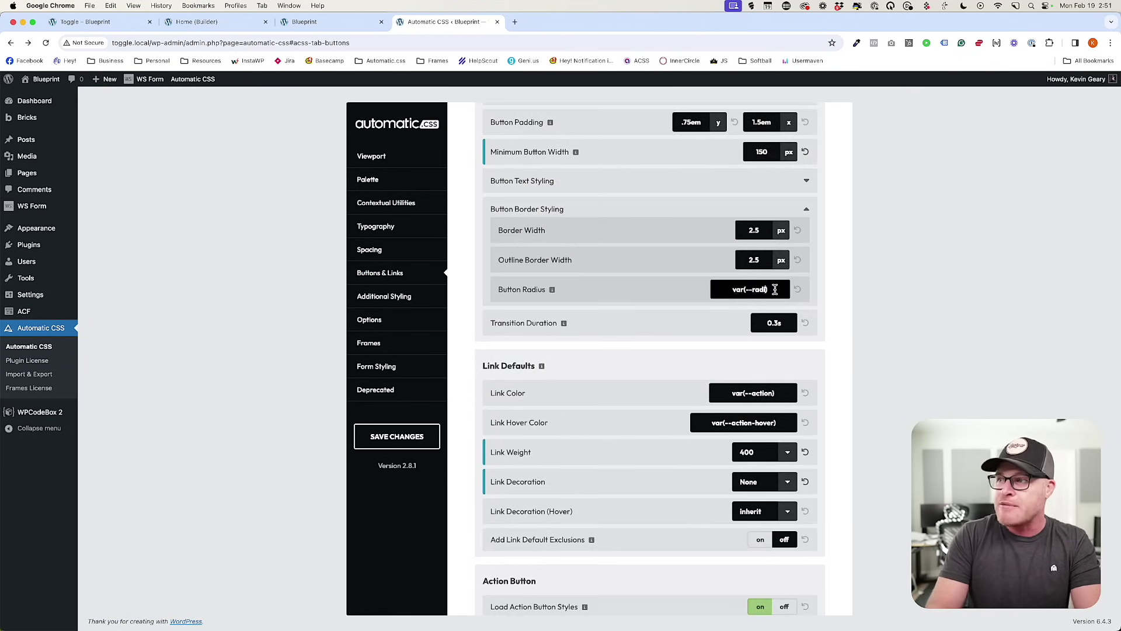
click(397, 436)
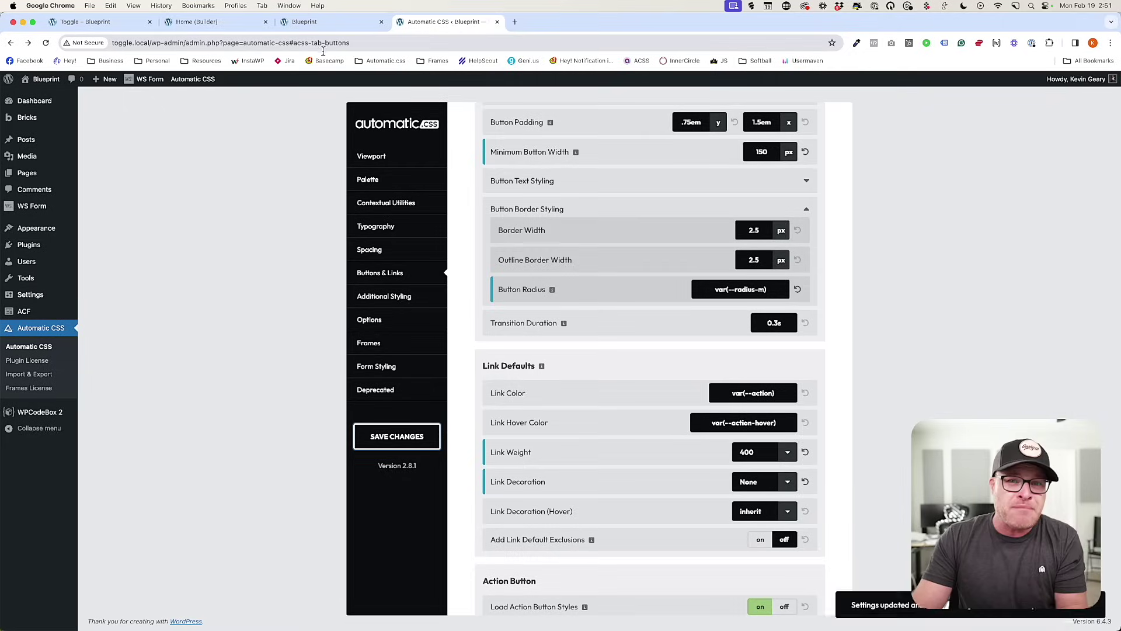
click(313, 26)
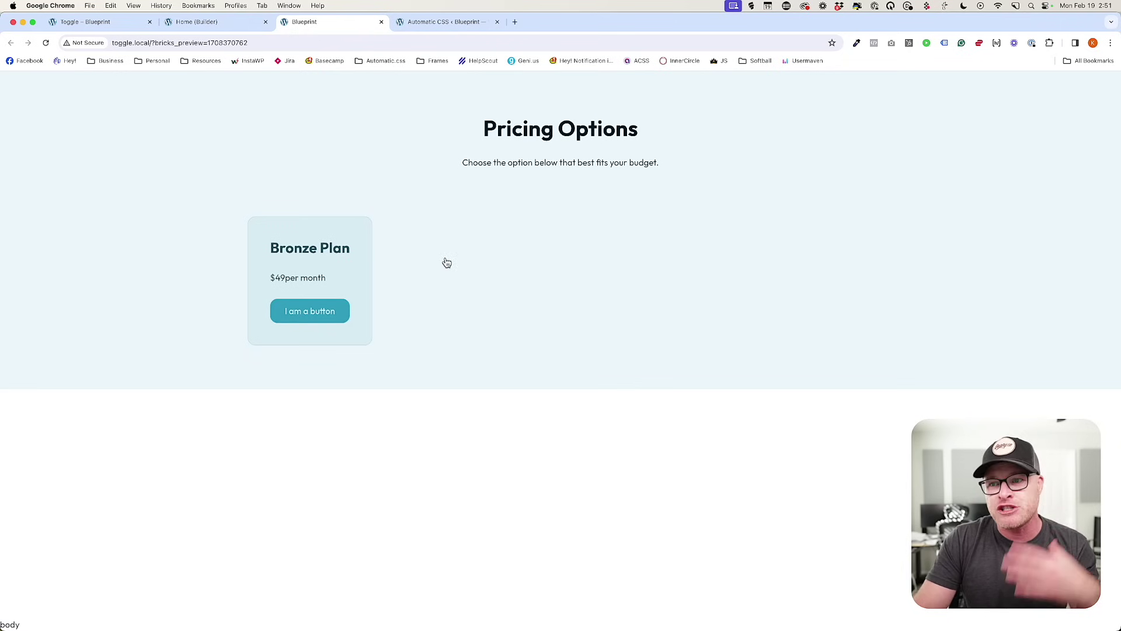
Change the card button's text to "Choose Bronze Plan" in the builder, save and reload the builder page.
click(231, 30)
triple_click(318, 374)
text(Choose Bronze Plan)
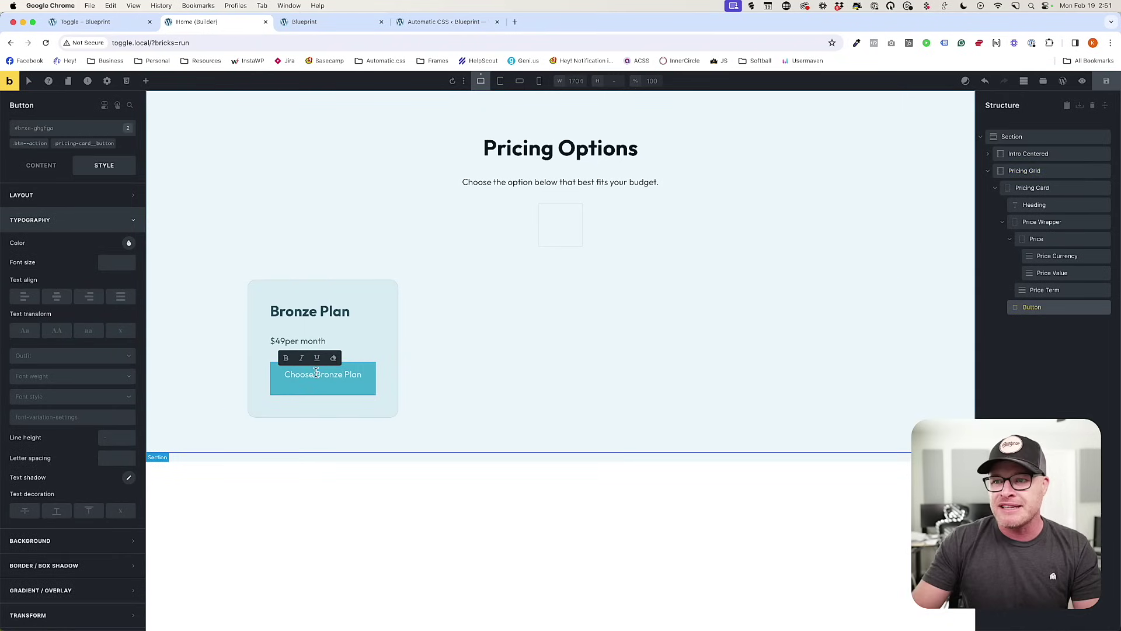
click(483, 380)
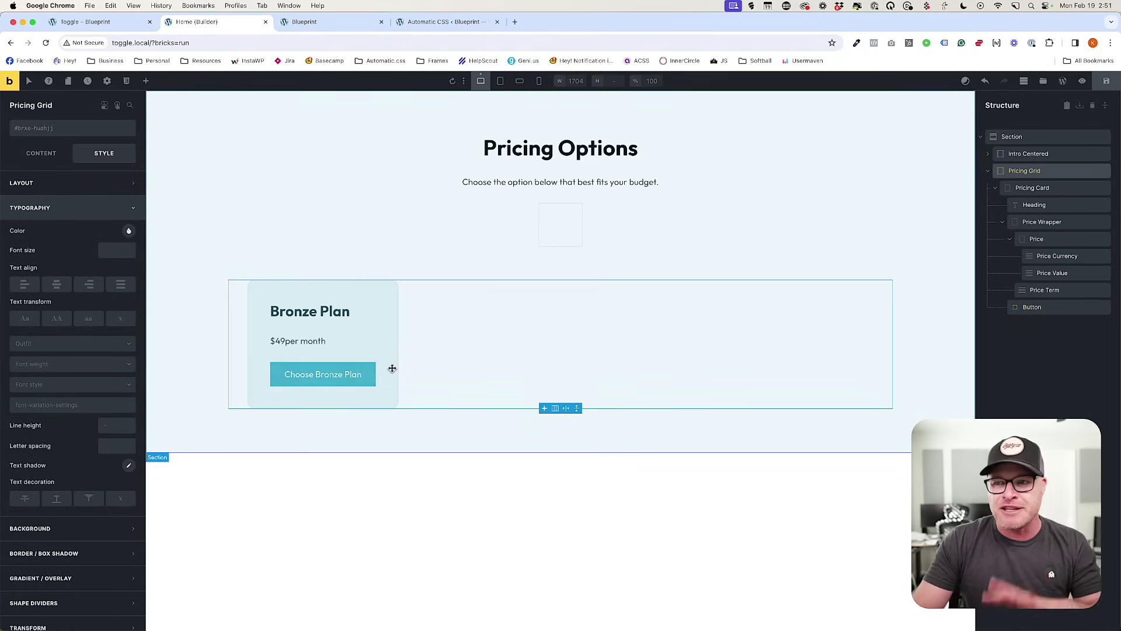
click(1117, 85)
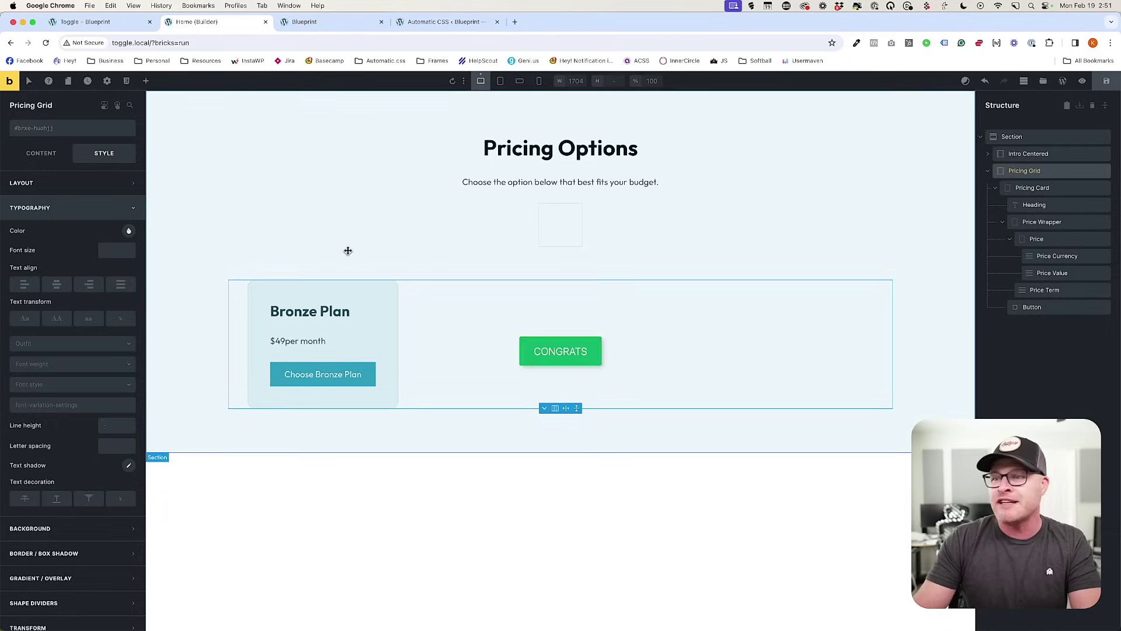
key(super+r)
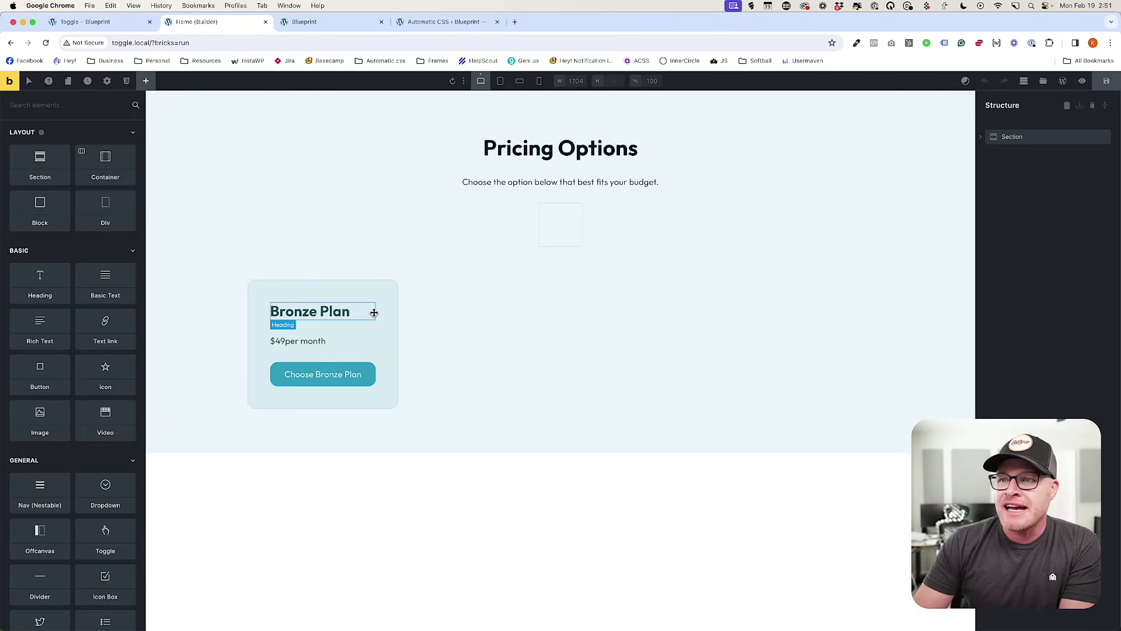
Make the Price Wrapper a vertical flex container with its items centered on the cross axis.
click(292, 341)
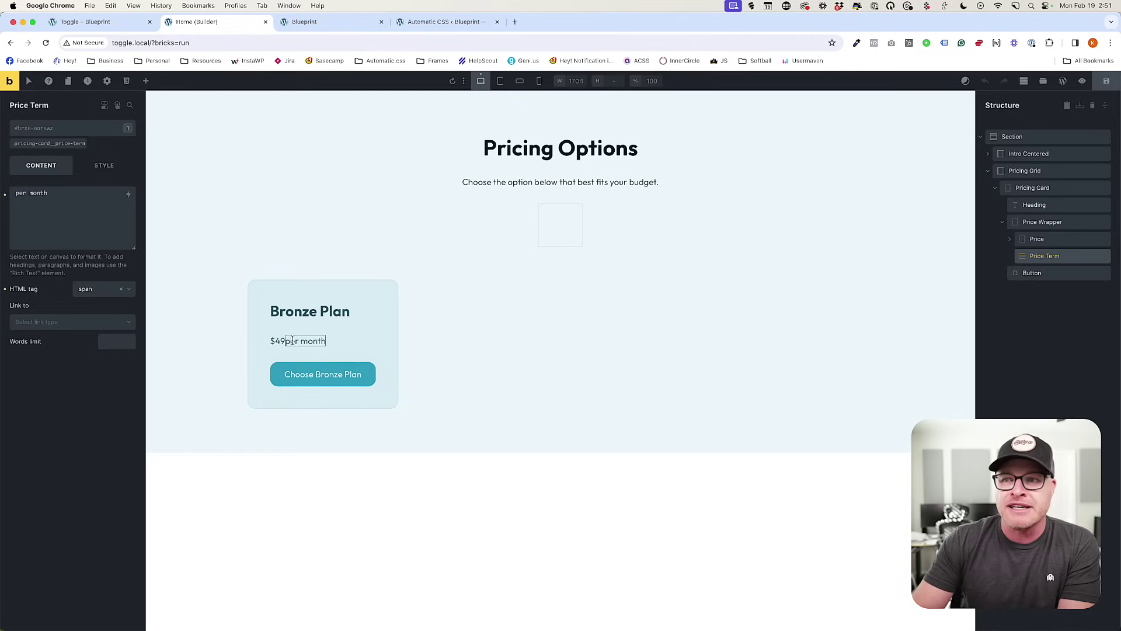
click(1053, 244)
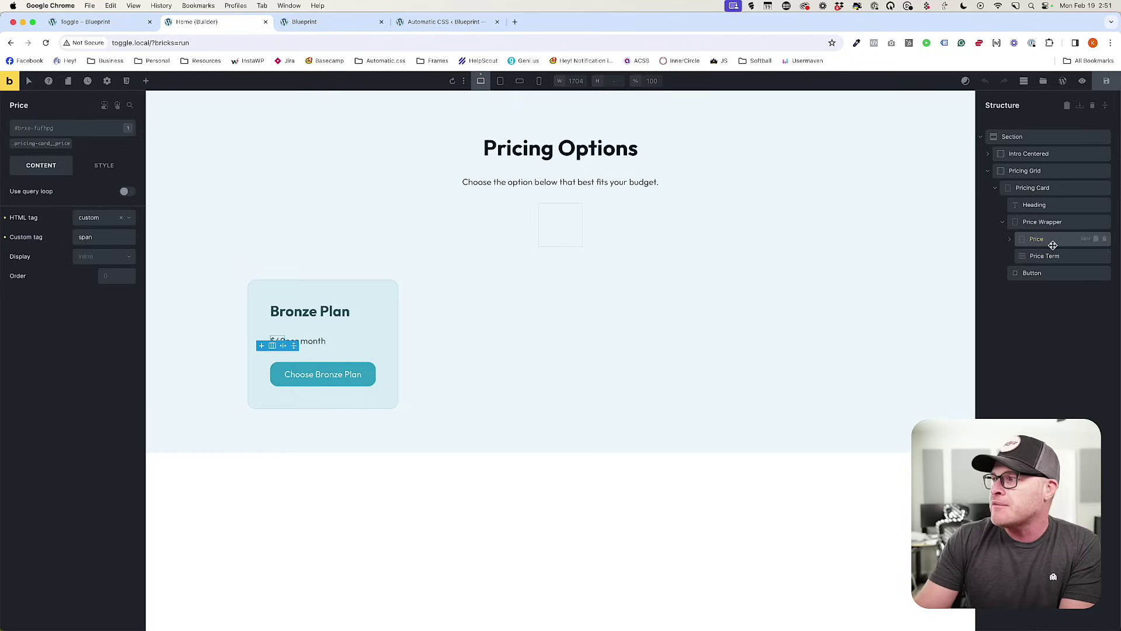
click(1009, 241)
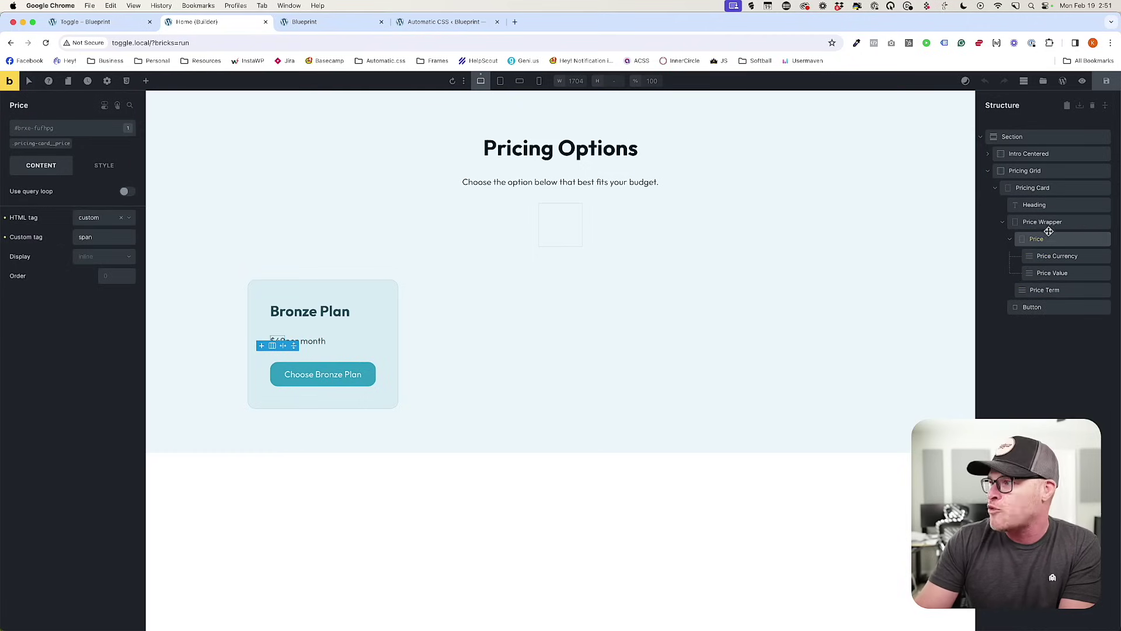
click(1045, 223)
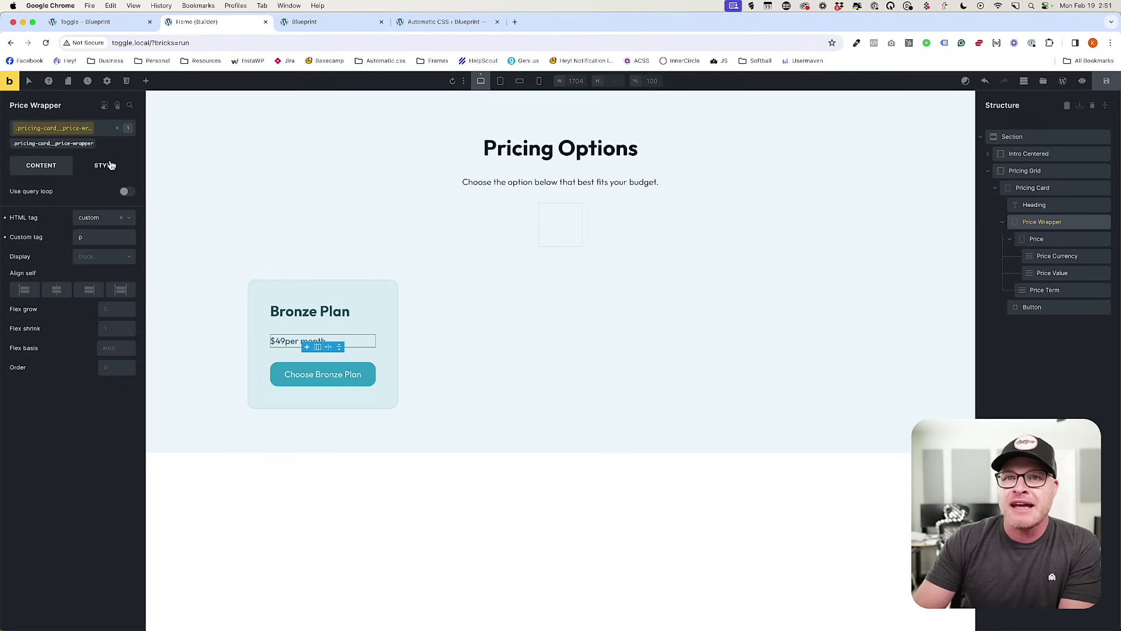
click(91, 261)
click(93, 285)
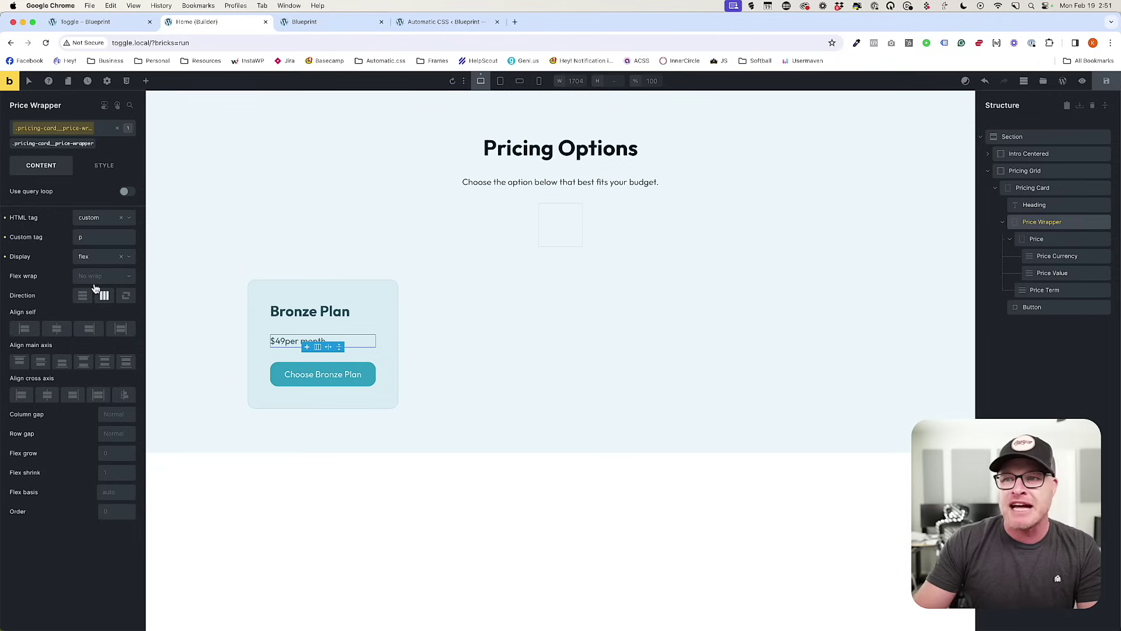
click(82, 296)
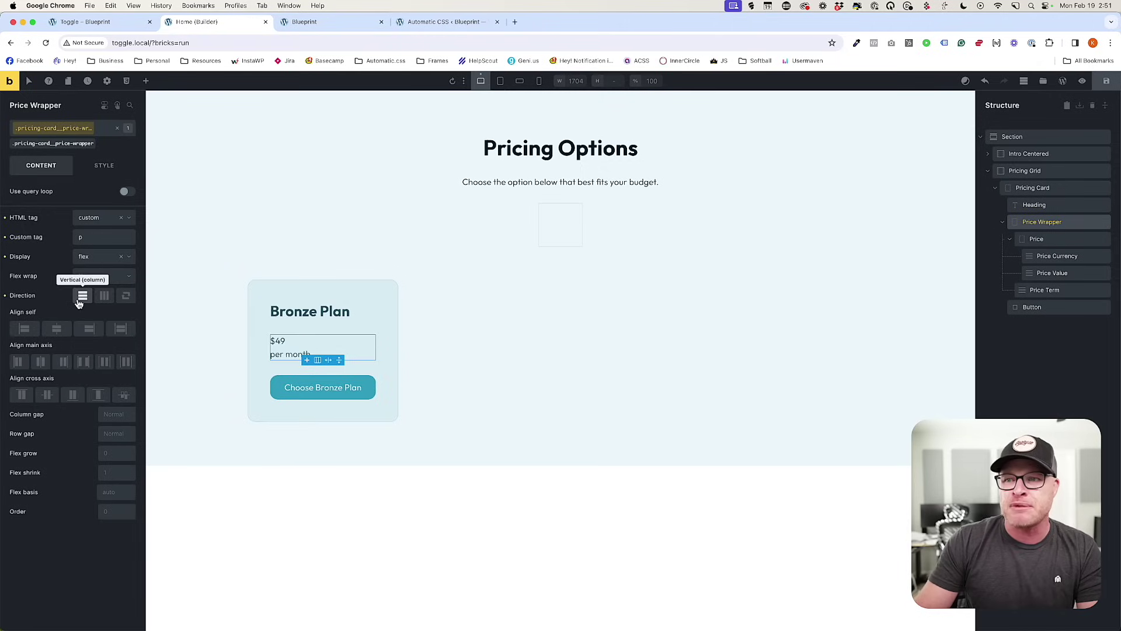
click(47, 395)
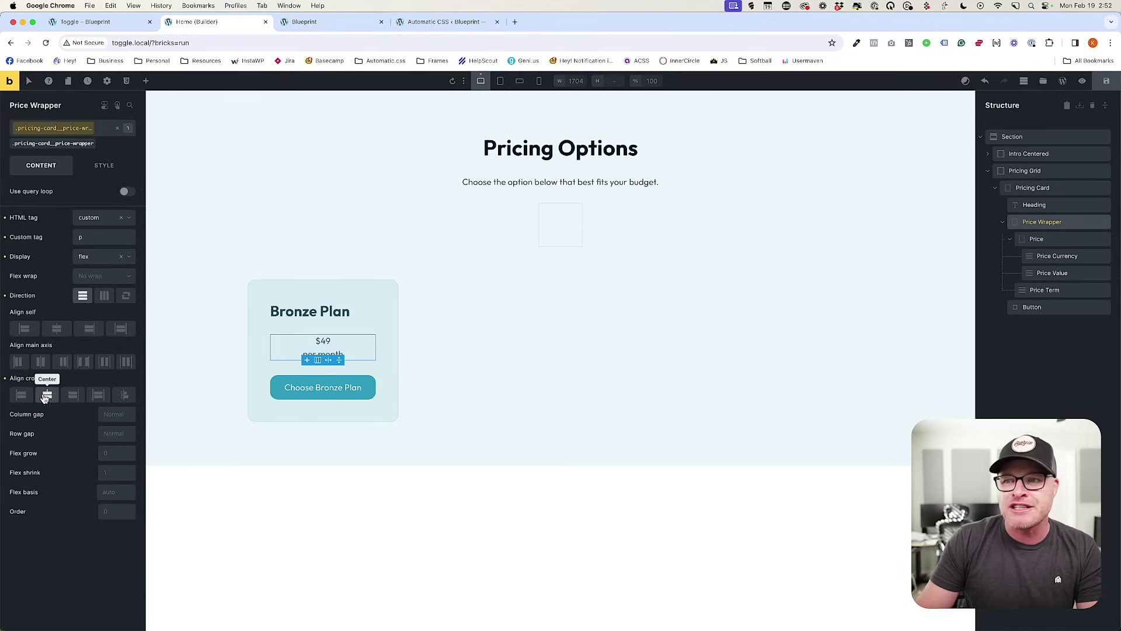
Set the font size of the Price Value's pricing-card__price-value class to 5rem.
click(327, 342)
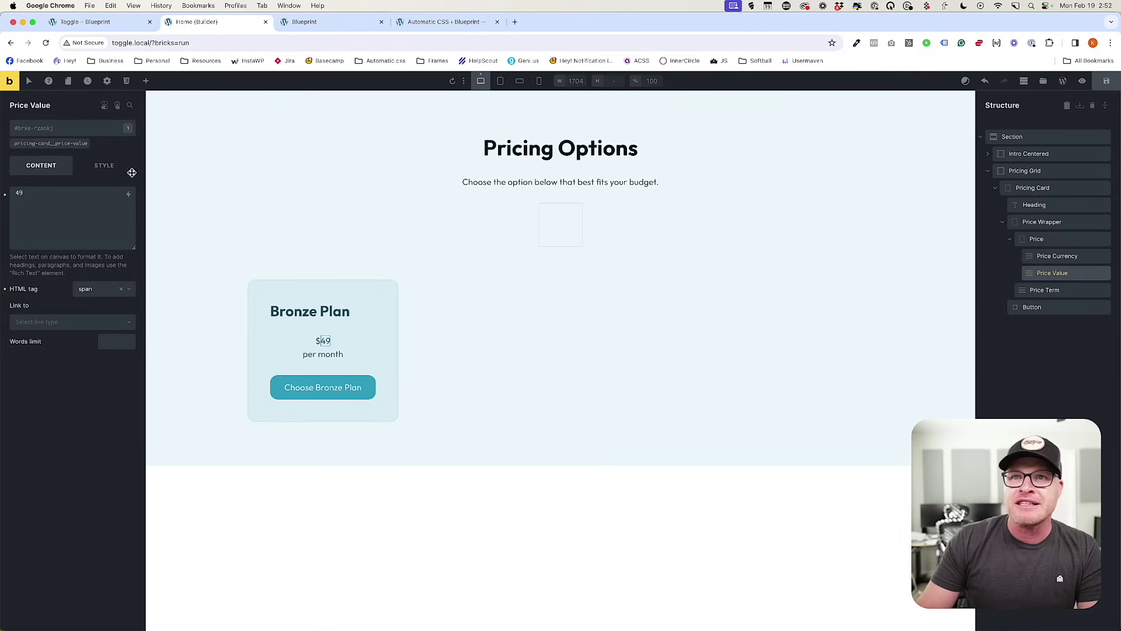
click(61, 143)
click(102, 165)
click(76, 220)
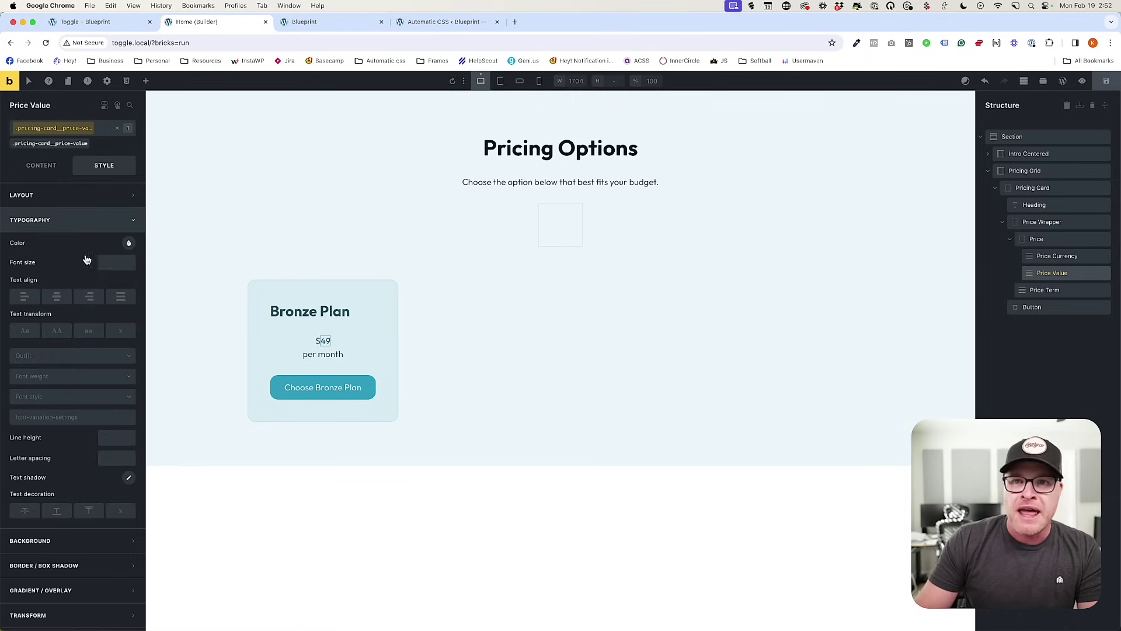
click(117, 262)
text(6re)
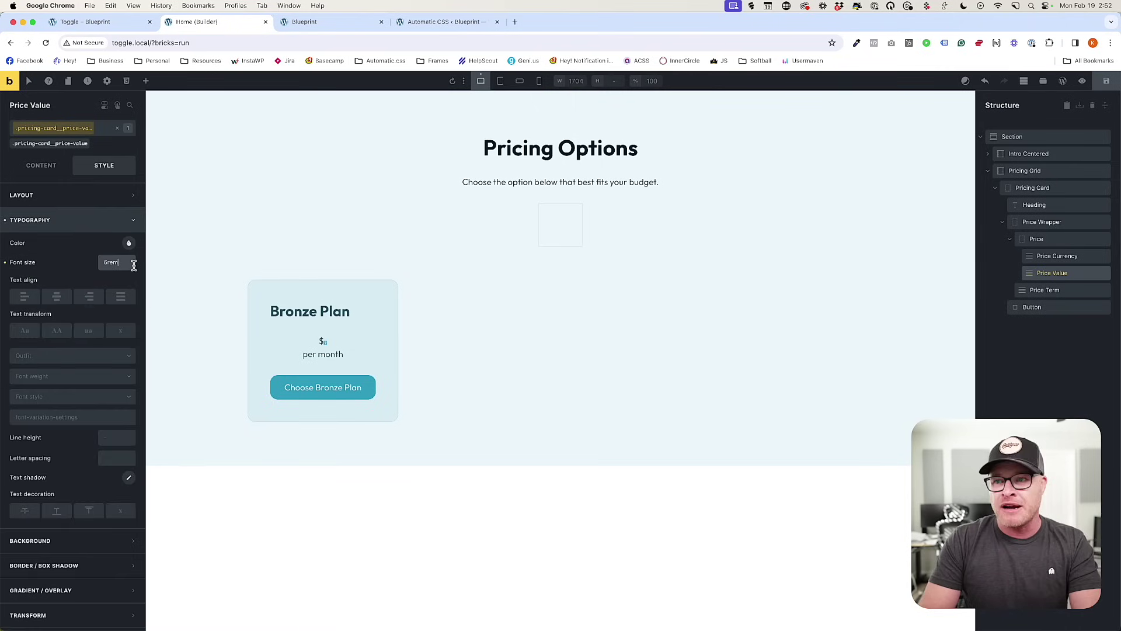
text(m)
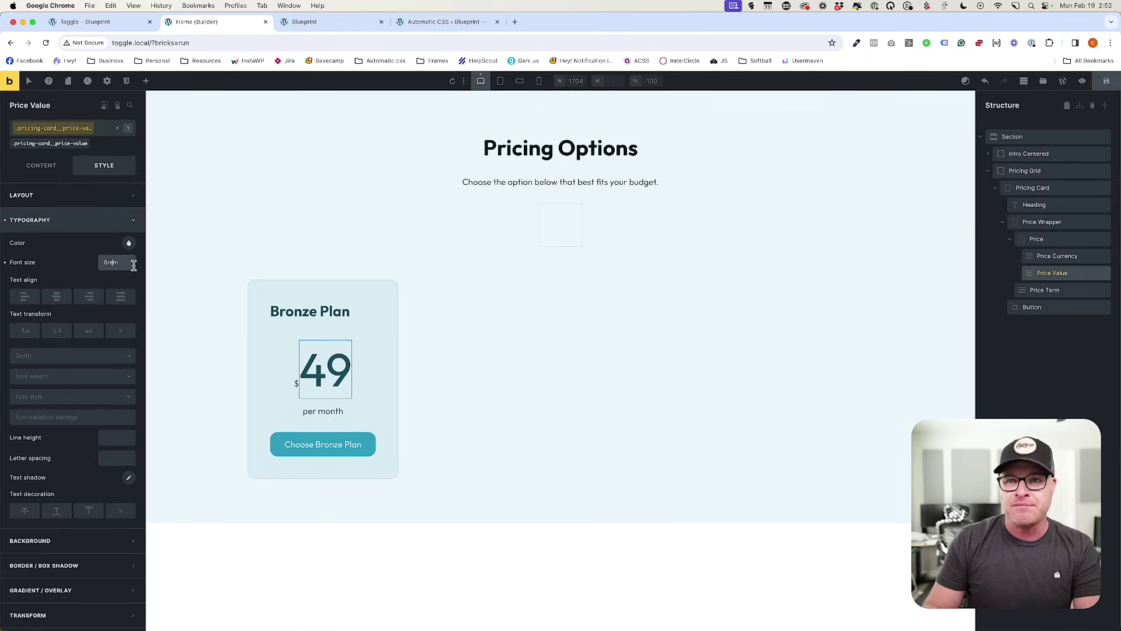
key(Down)
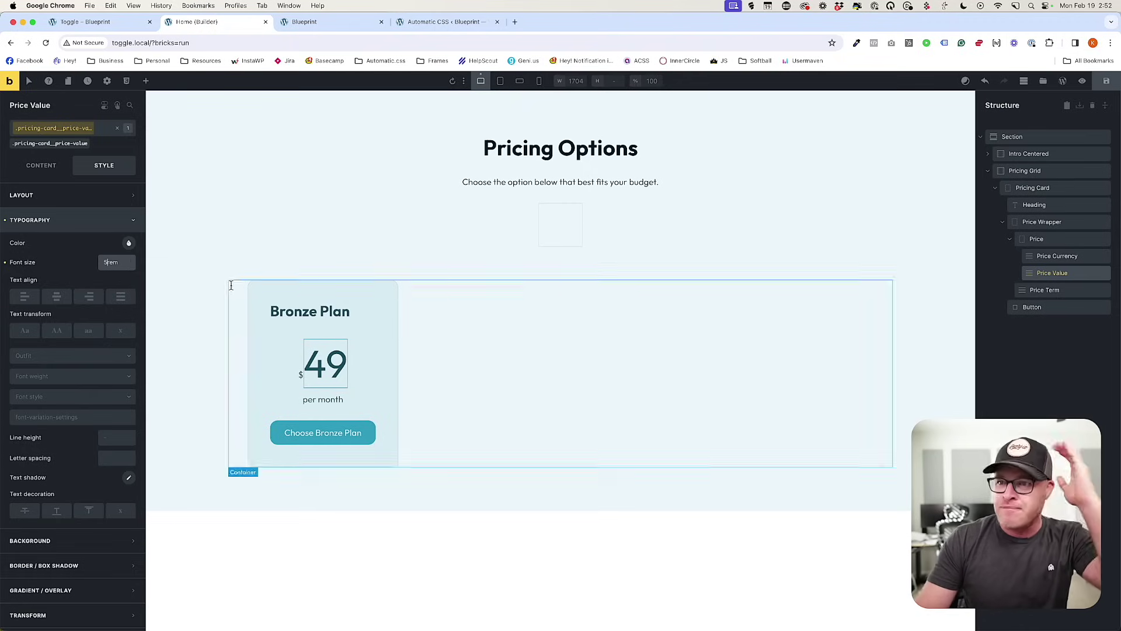
Give the Price Currency element the custom HTML tag sup and select its pricing-card__price-currency class.
click(1053, 255)
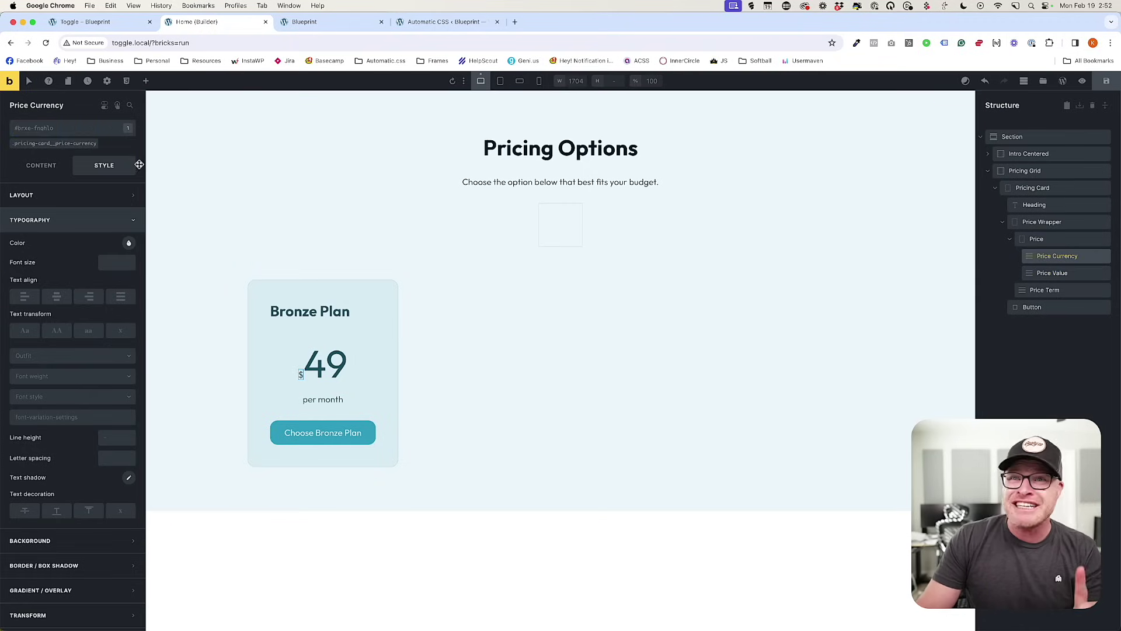
click(37, 166)
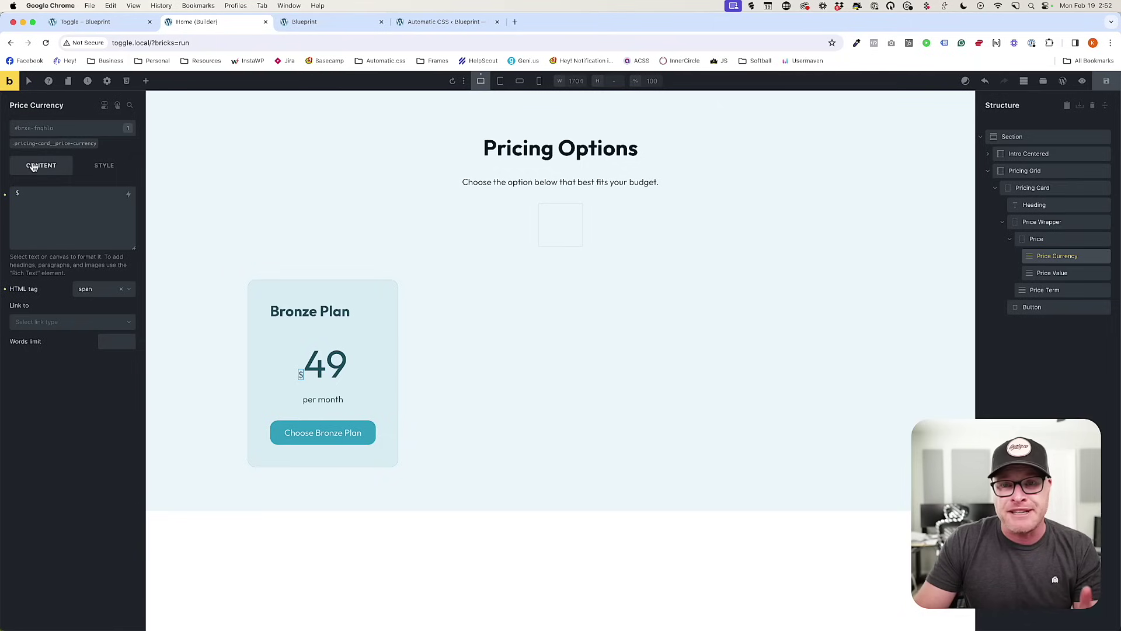
click(97, 296)
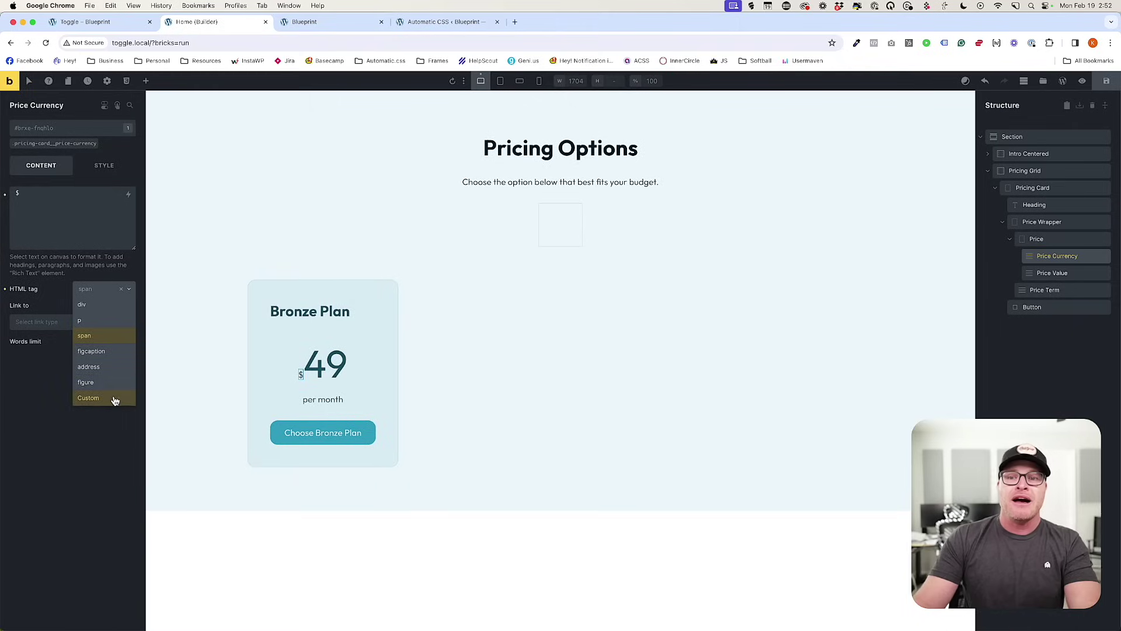
click(88, 398)
click(91, 307)
text(sup)
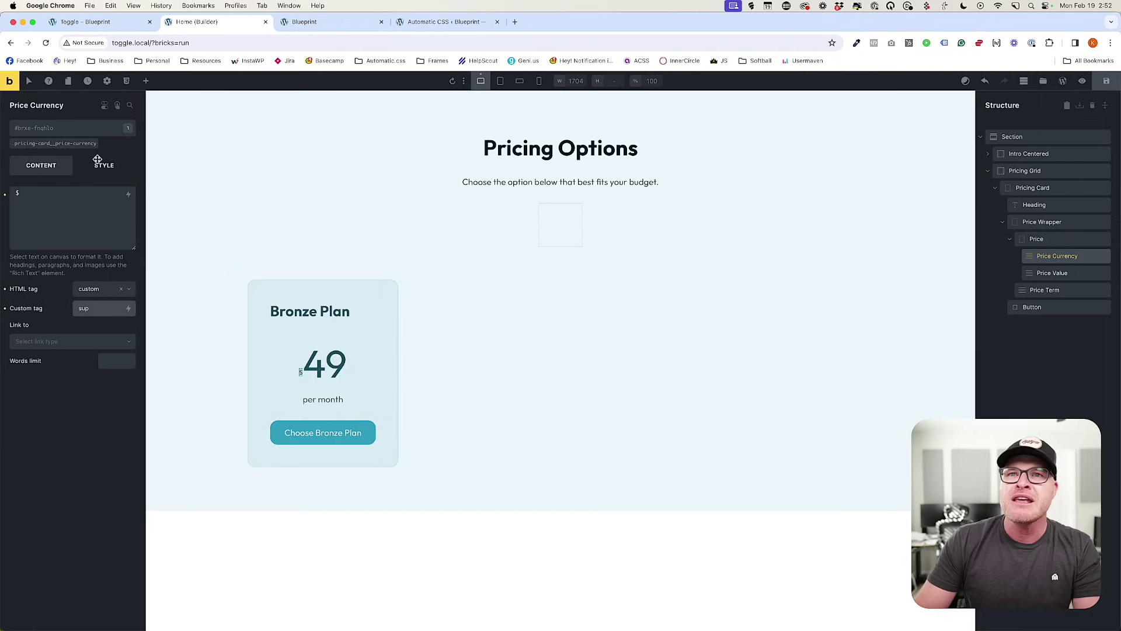
click(75, 147)
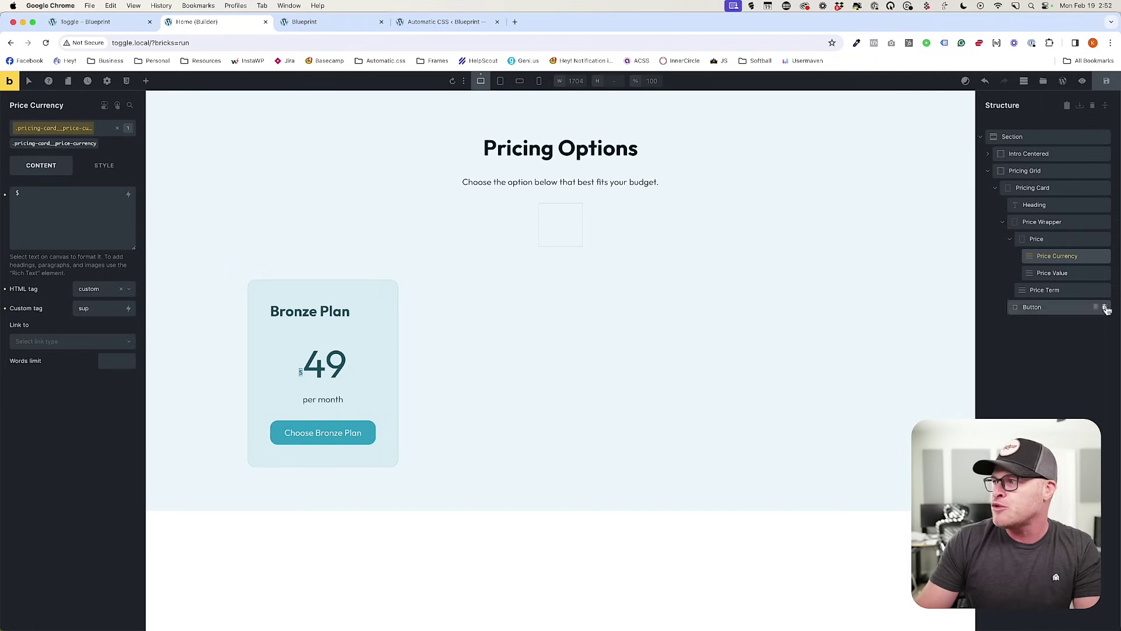
Set the Price Wrapper's position to relative in its class styles.
click(1051, 224)
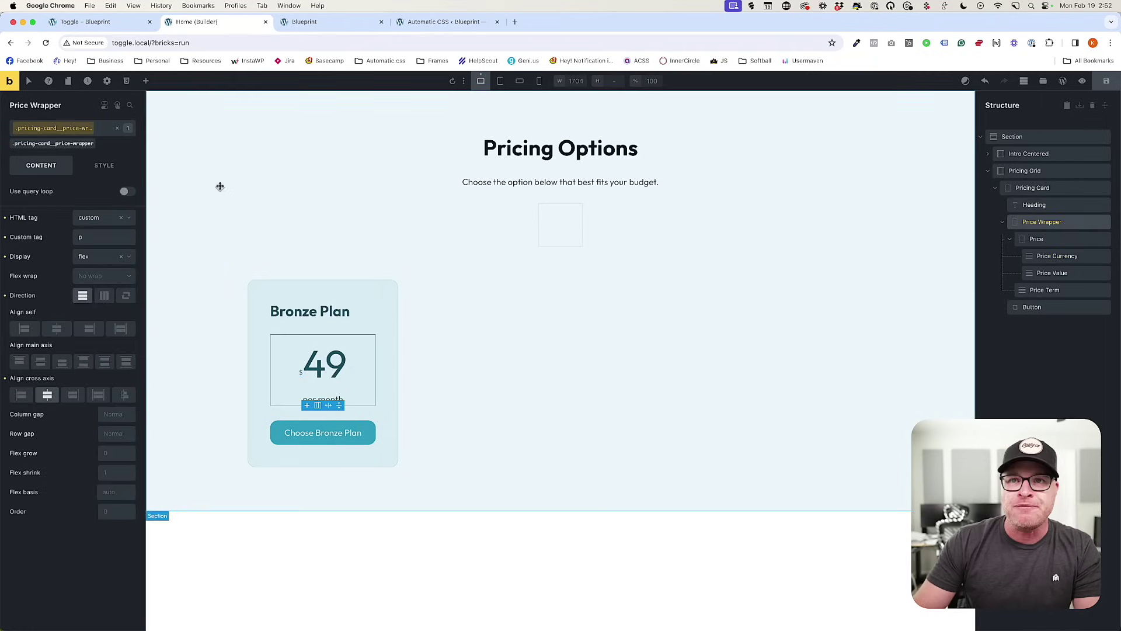
click(103, 166)
scroll(88, 447, down, 3)
click(96, 435)
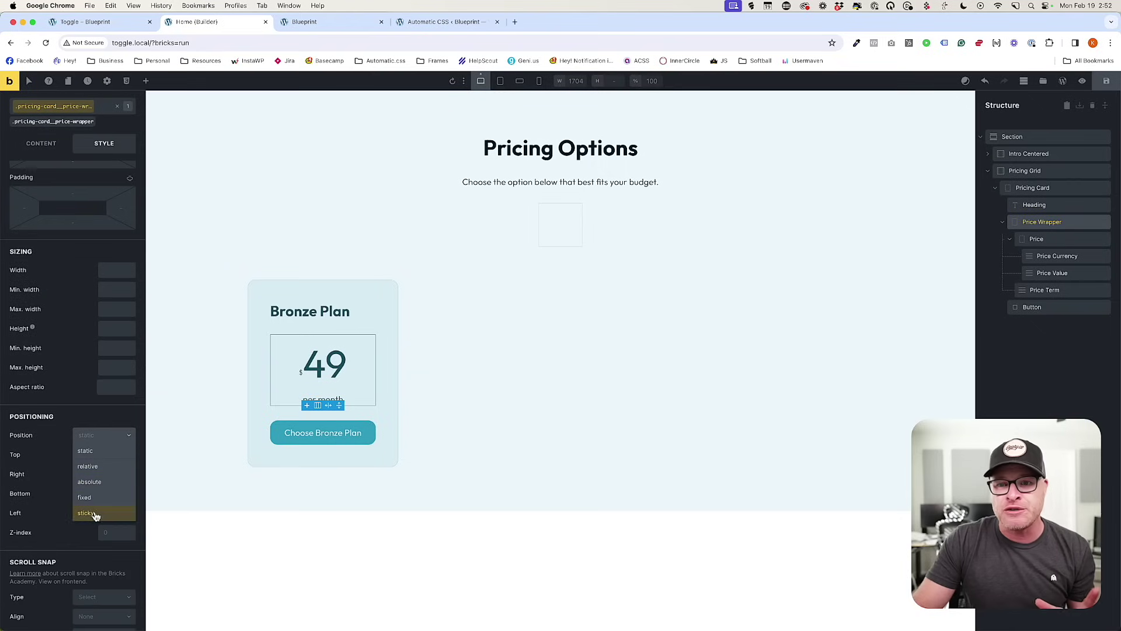
click(94, 471)
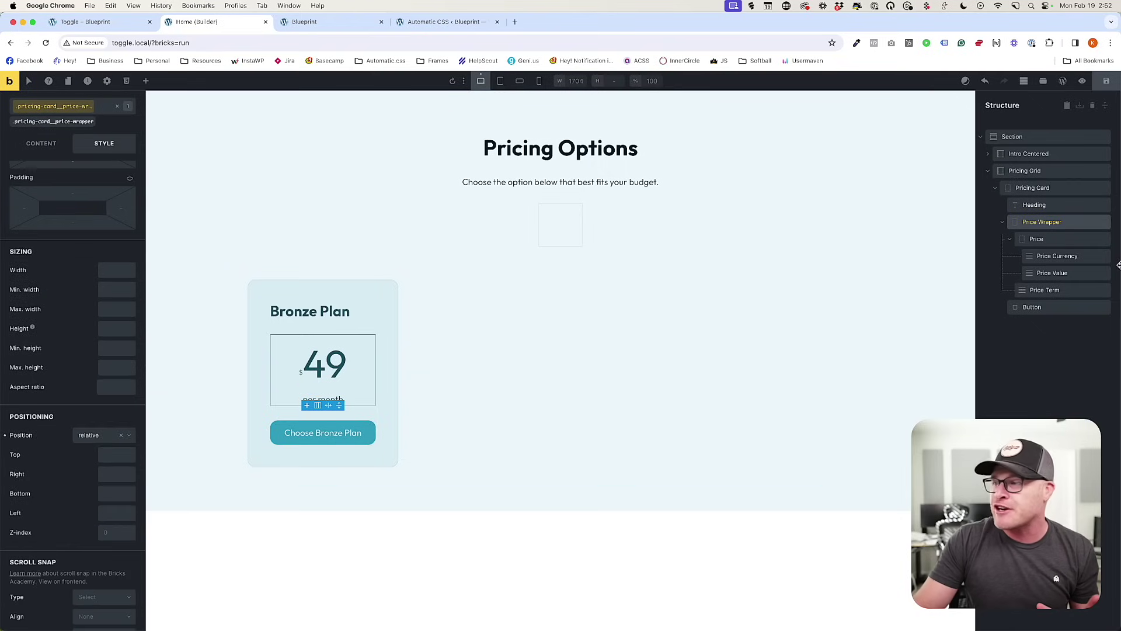
Position the Price Currency absolutely, with top 0 and left 0.
click(1057, 256)
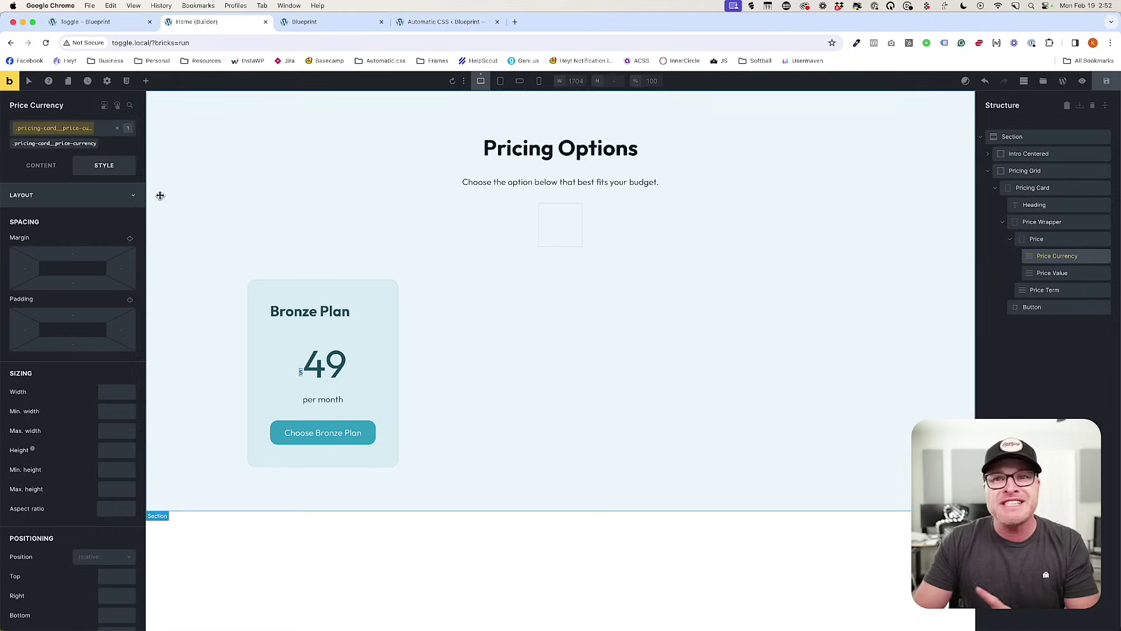
scroll(91, 467, down, 3)
click(95, 391)
click(103, 444)
click(113, 412)
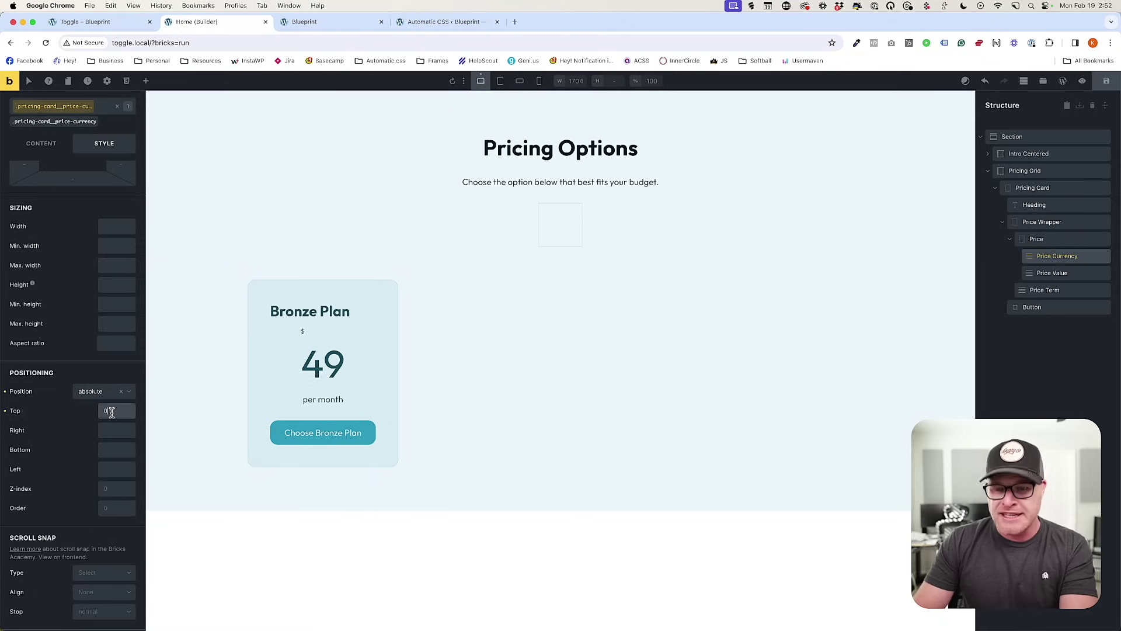
click(115, 467)
text(0)
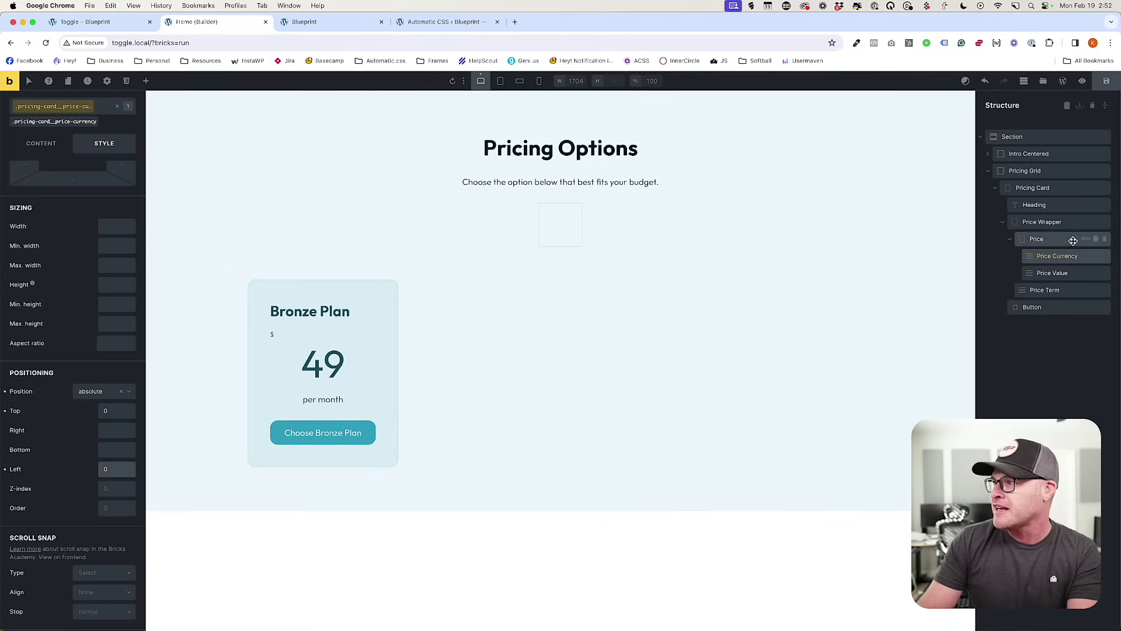
Set the Price Wrapper's width to max-content.
click(1034, 222)
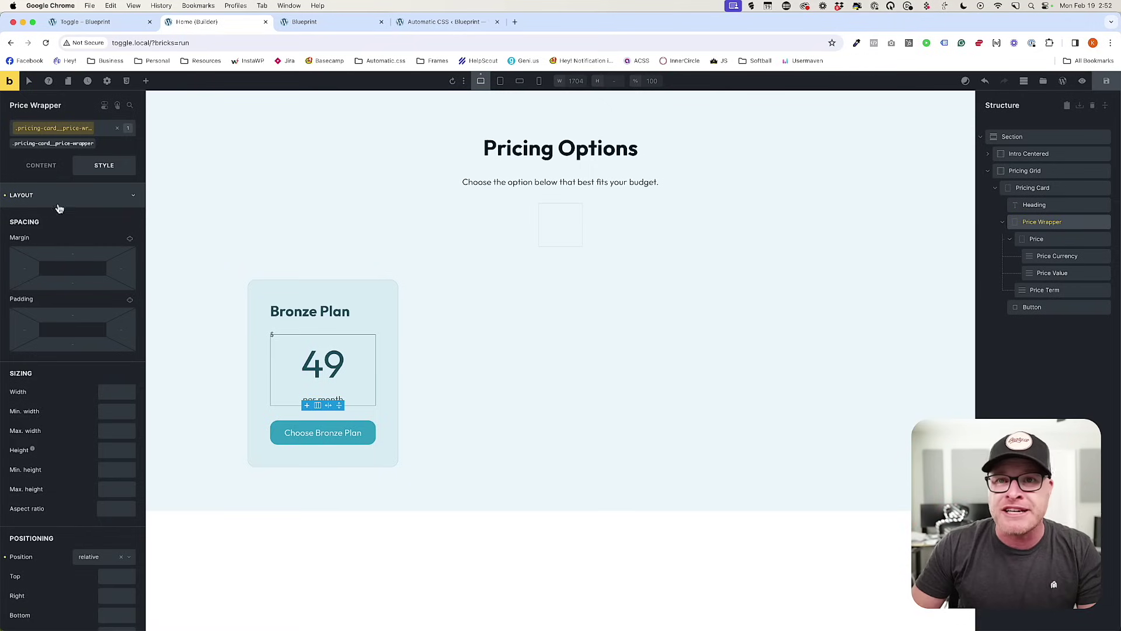
click(120, 396)
text(max-content)
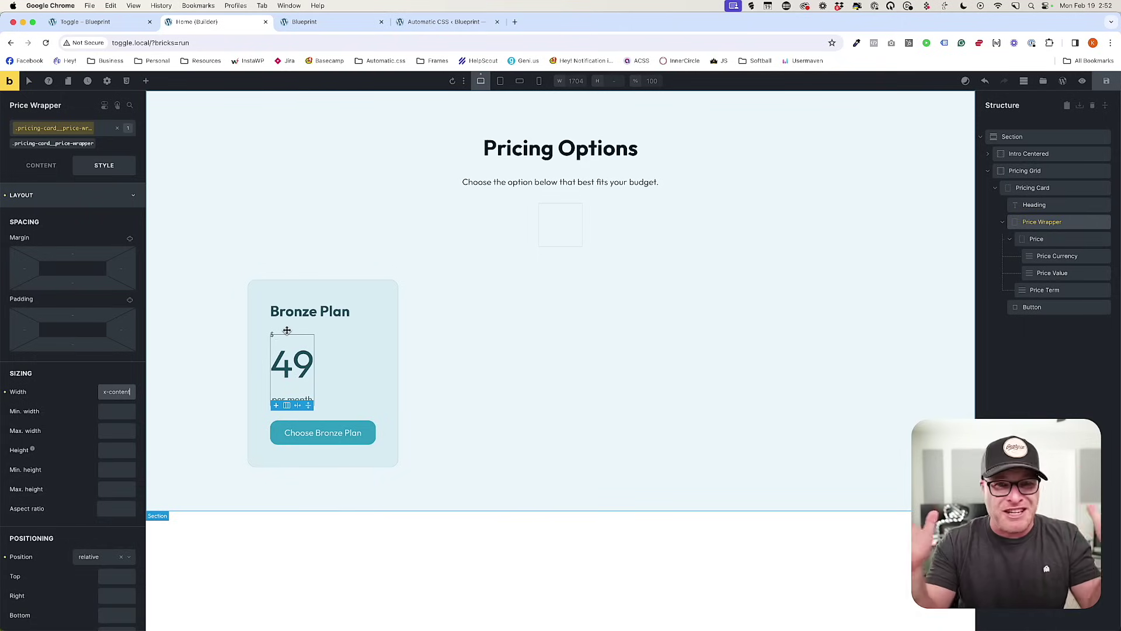
Center the Pricing Card's items on the cross axis through its pricing-card class.
click(334, 349)
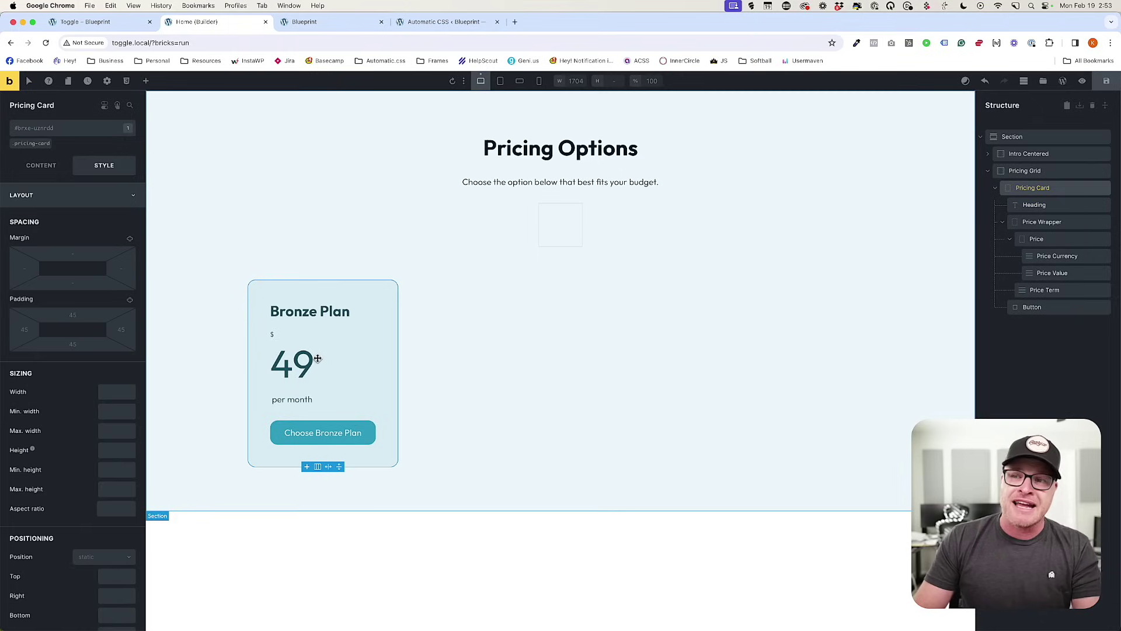
click(32, 143)
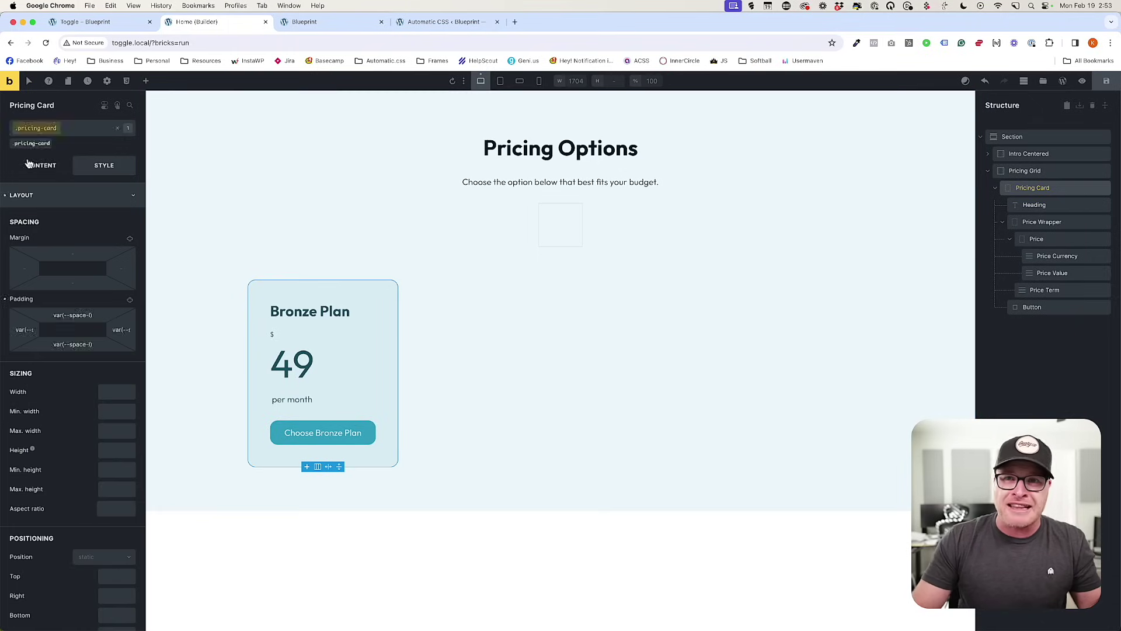
click(29, 166)
click(48, 376)
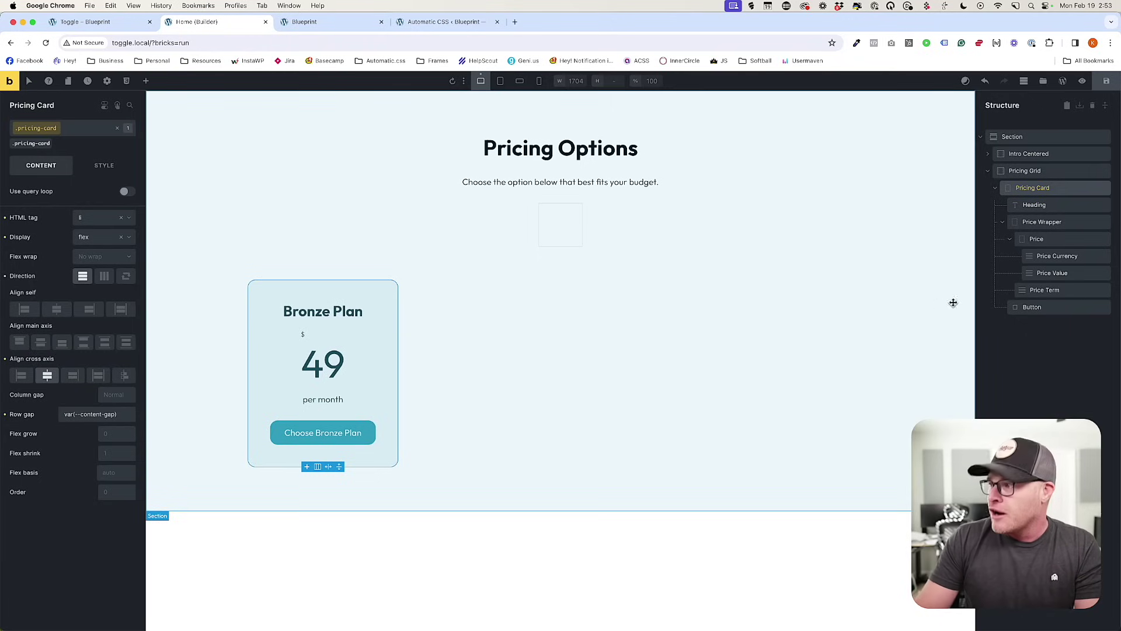
click(1049, 257)
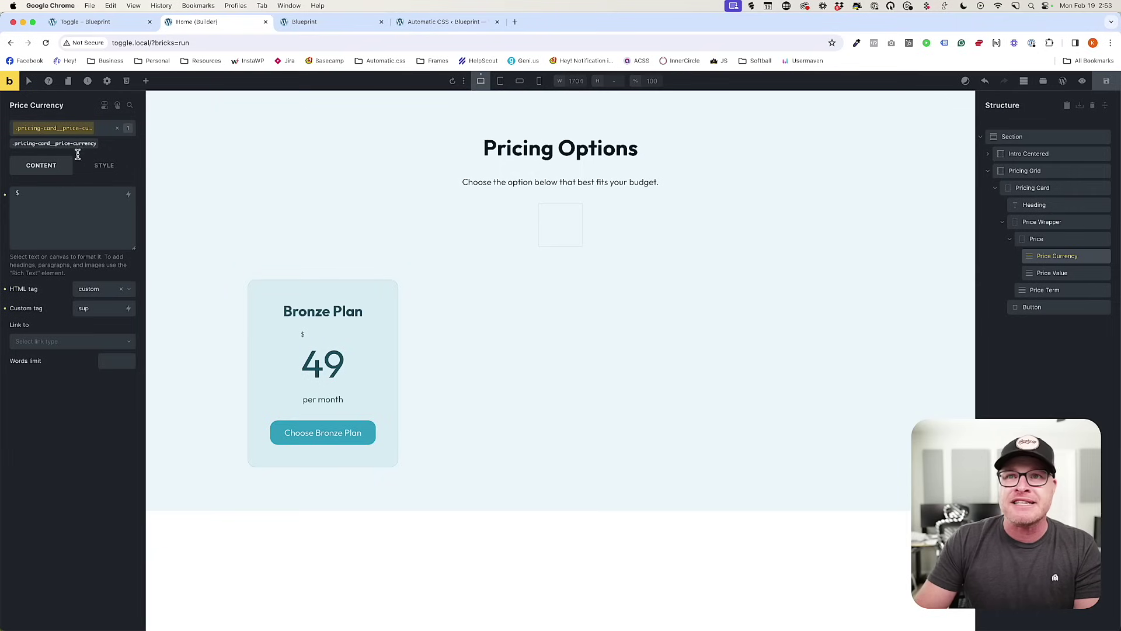
click(104, 165)
scroll(78, 395, down, 3)
scroll(84, 419, down, 1)
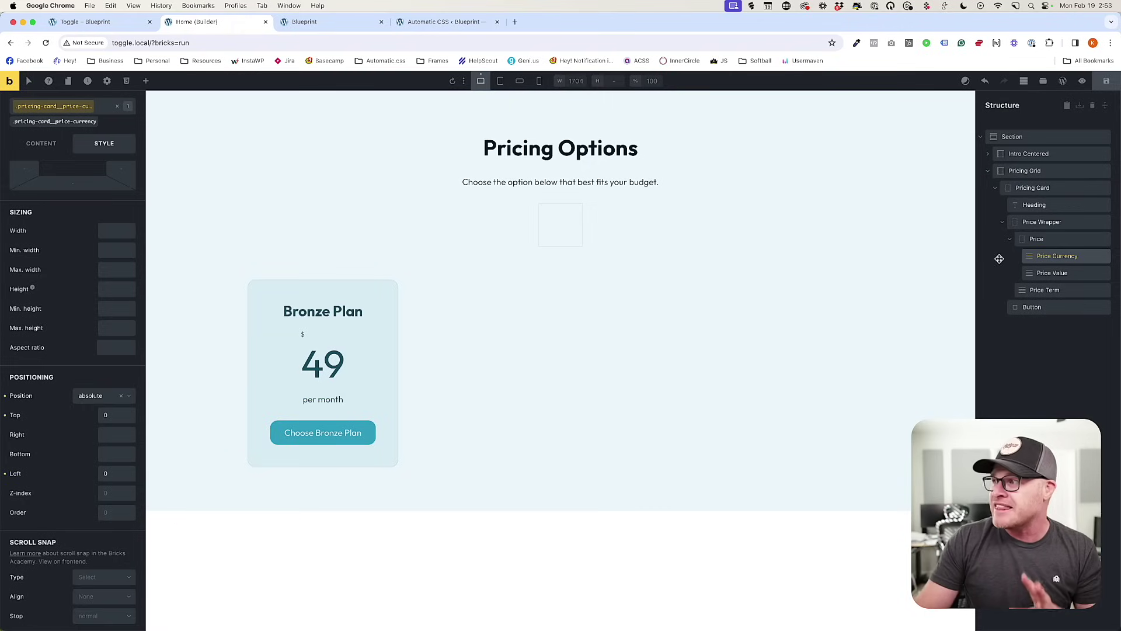
click(1010, 241)
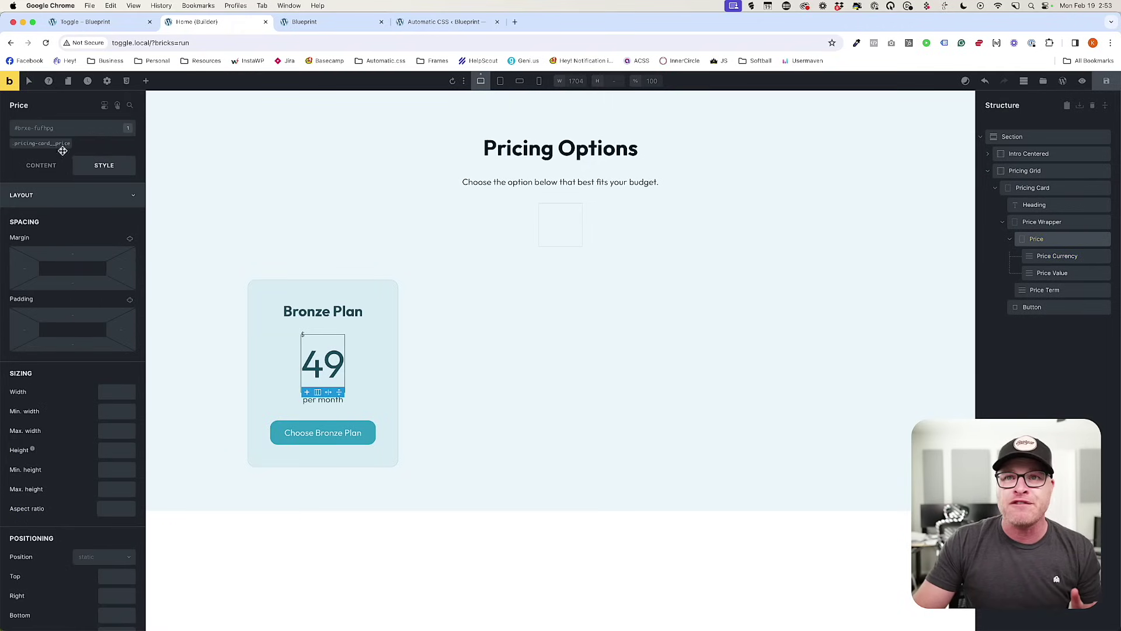
Set the Price Wrapper's line height to 1.
click(1060, 221)
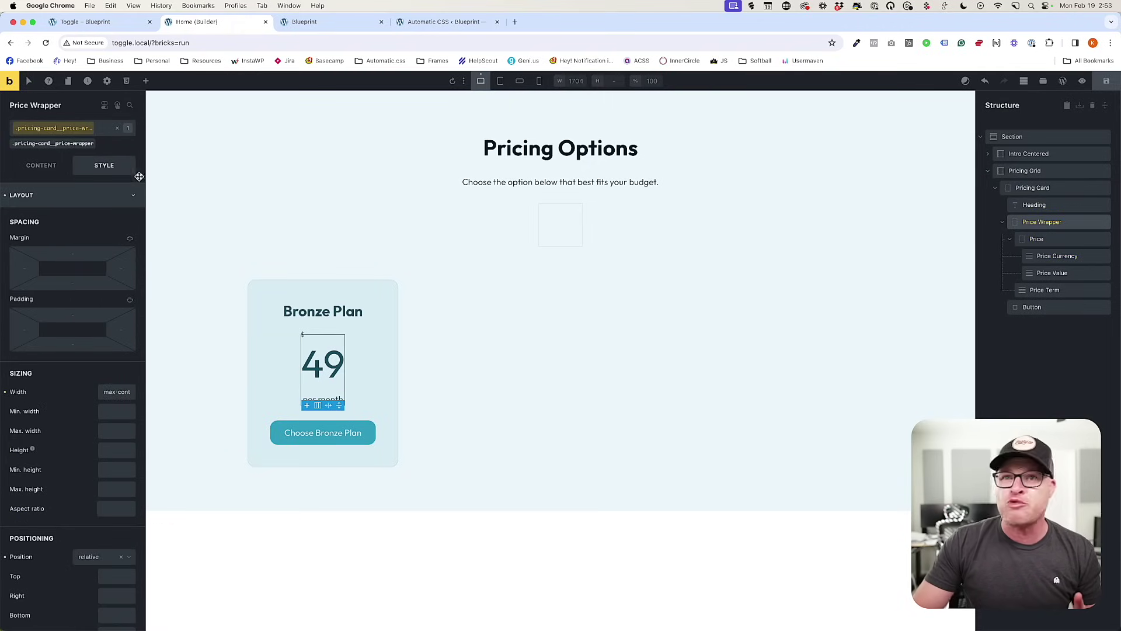
click(82, 195)
click(74, 219)
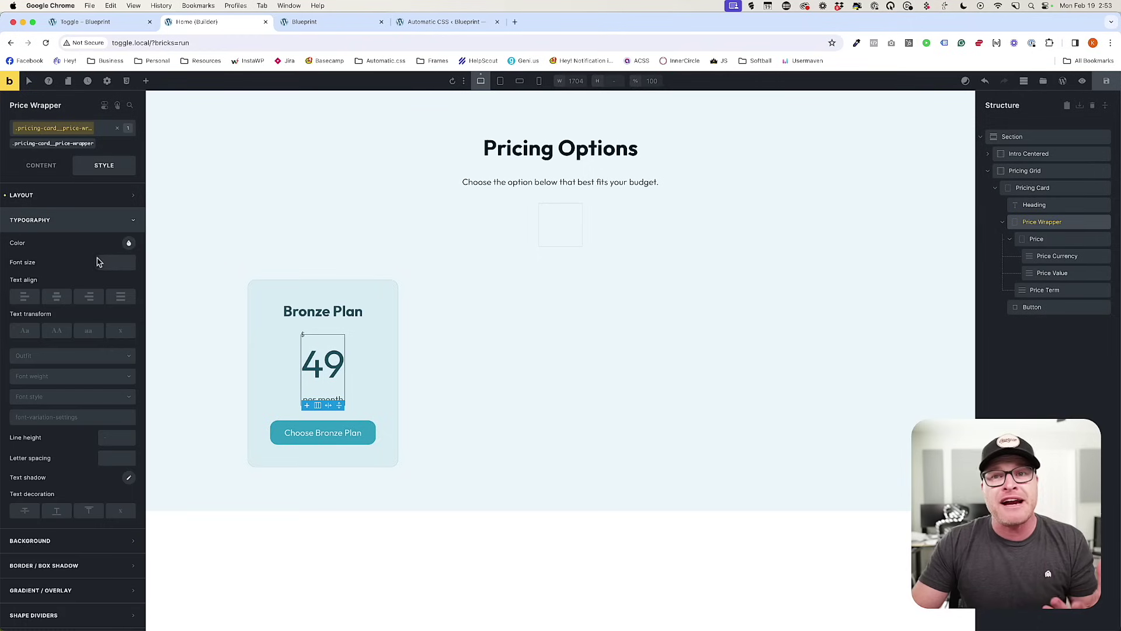
click(116, 437)
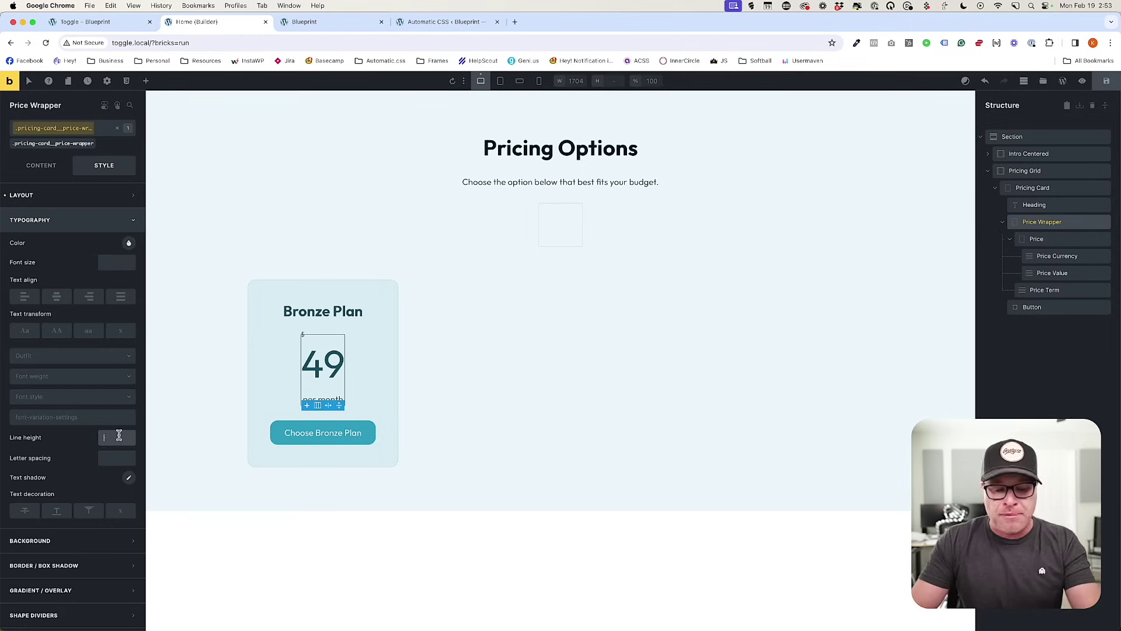
text(1)
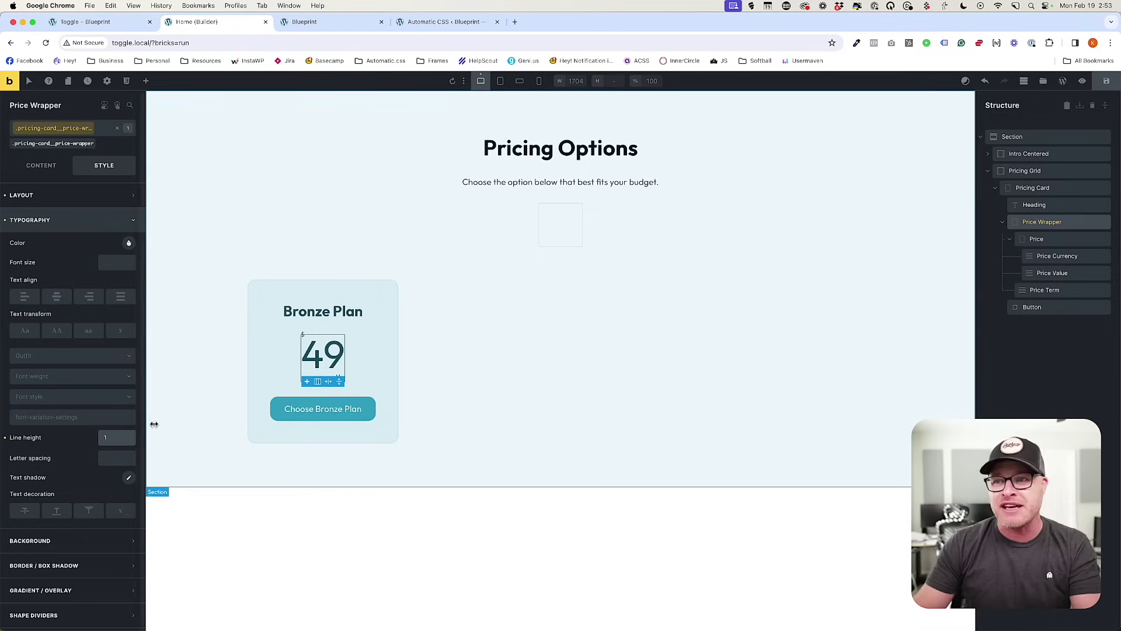
click(383, 418)
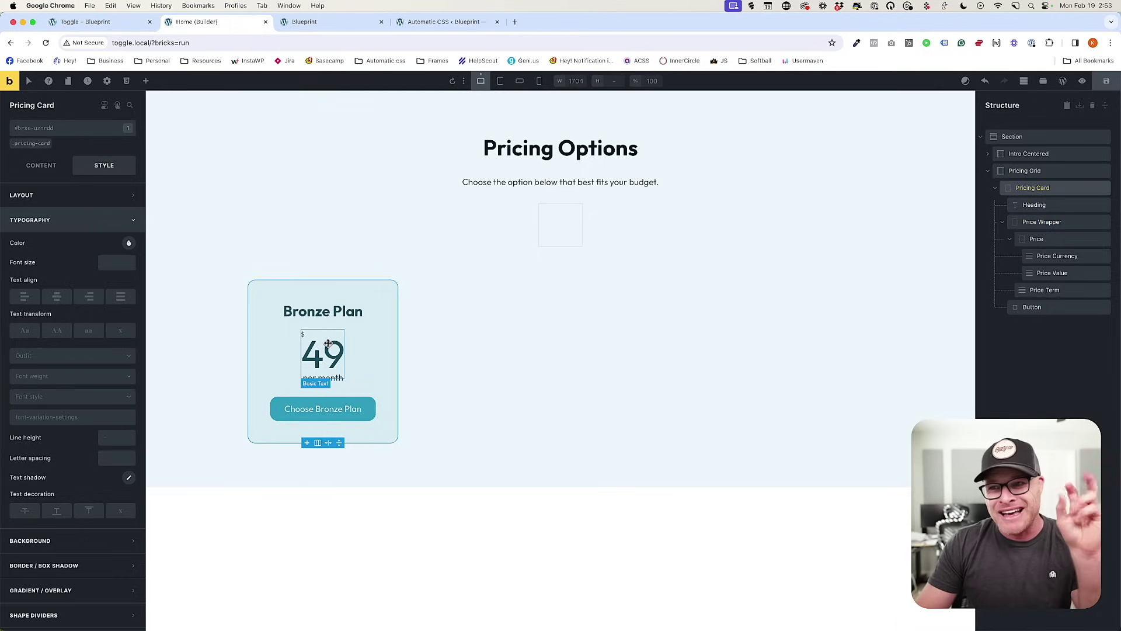
Set the Price Currency's font size to the Automatic CSS text size L, var(--text-l).
click(1057, 256)
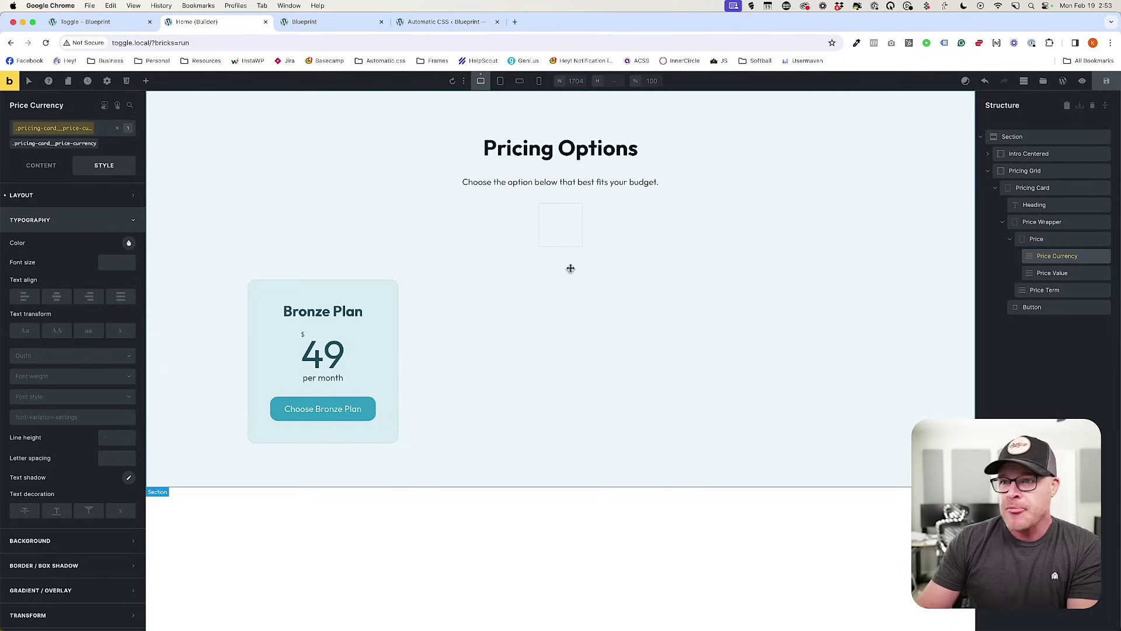
right_click(111, 262)
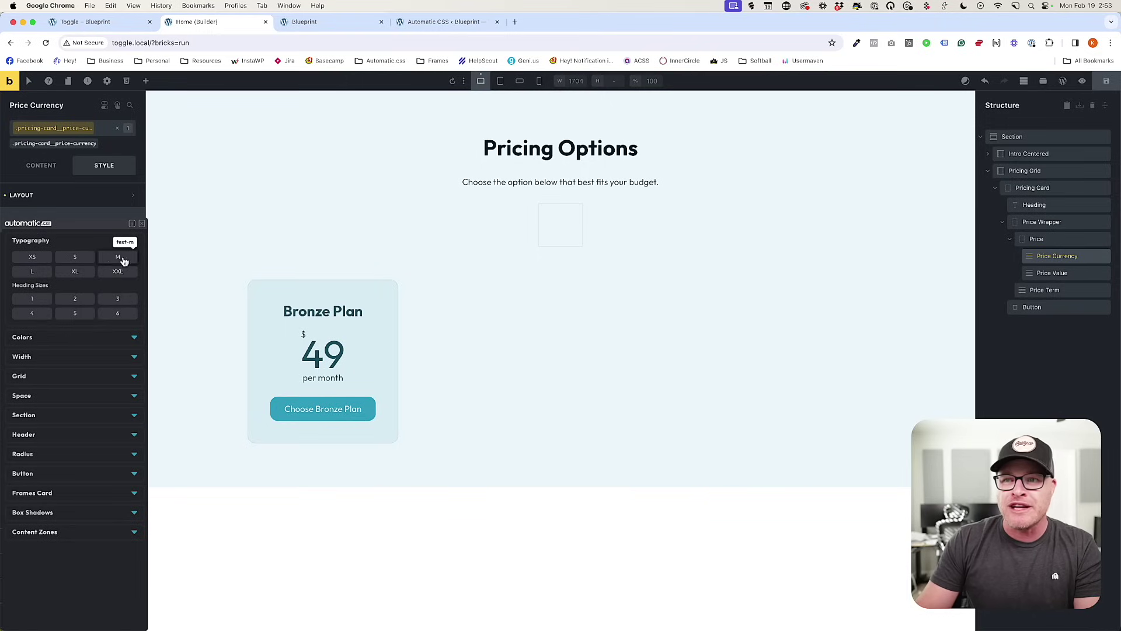
click(59, 274)
click(31, 272)
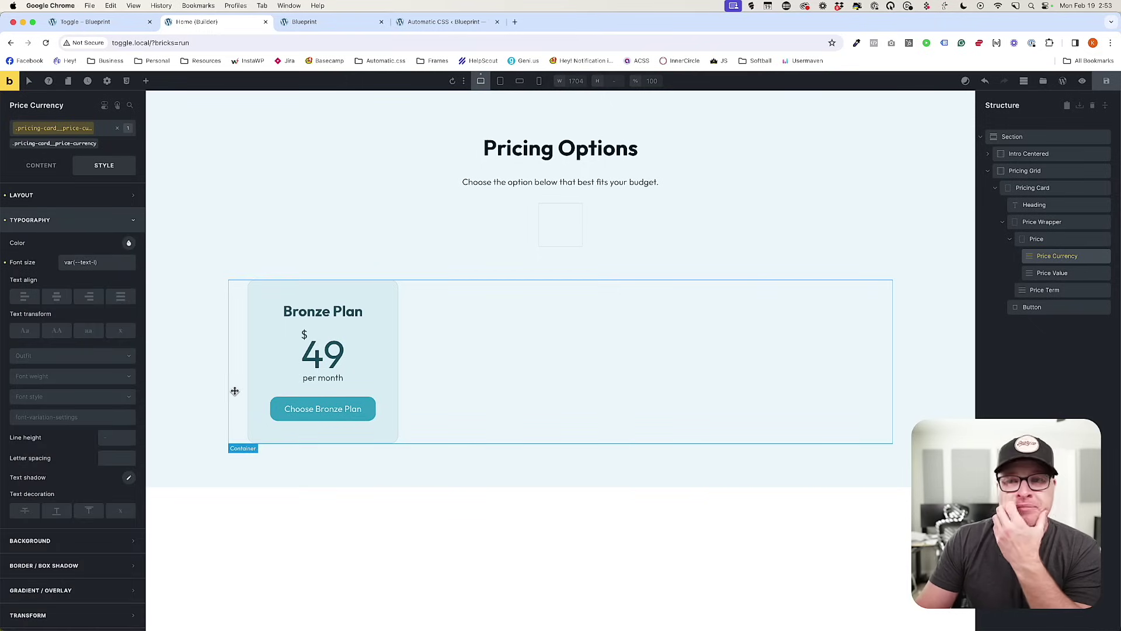
Offset the absolutely positioned Price Currency with top .5em and left -.5em.
click(74, 199)
scroll(116, 435, down, 5)
double_click(116, 430)
text(1em)
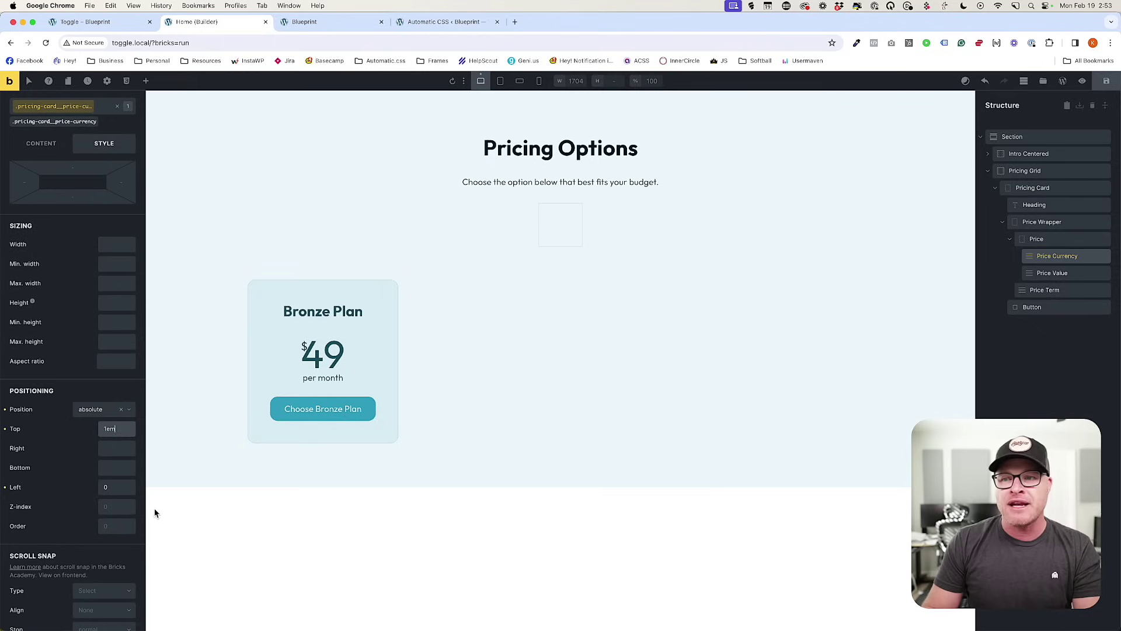
key(Left)
key(Left)
key(BackSpace)
text(.5)
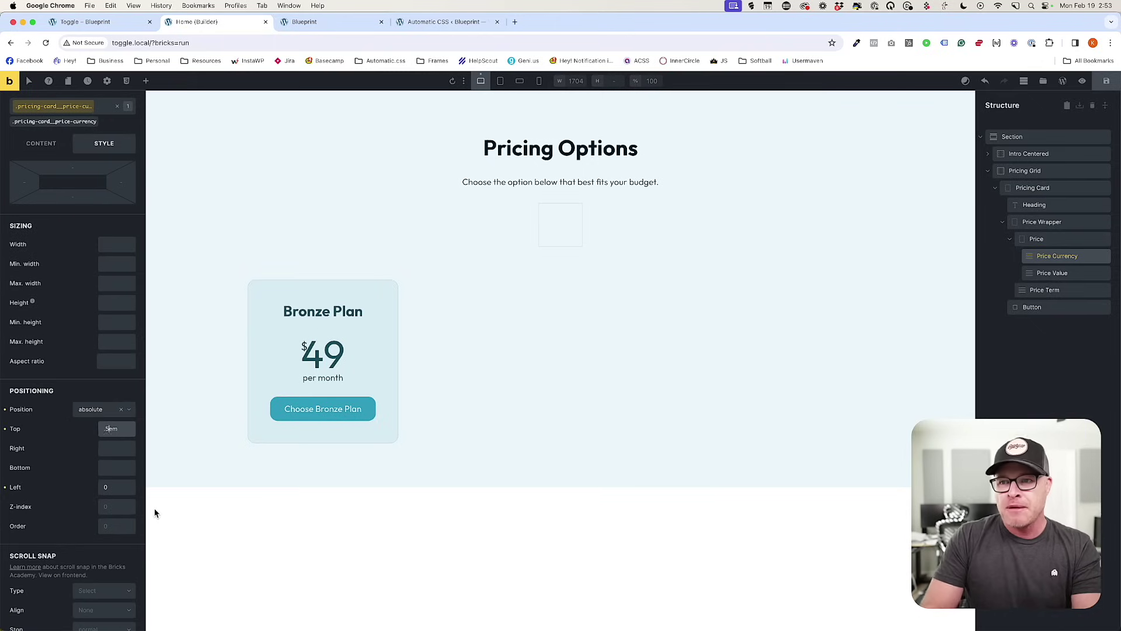
key(super+a)
click(119, 486)
key(super+a)
text(-)
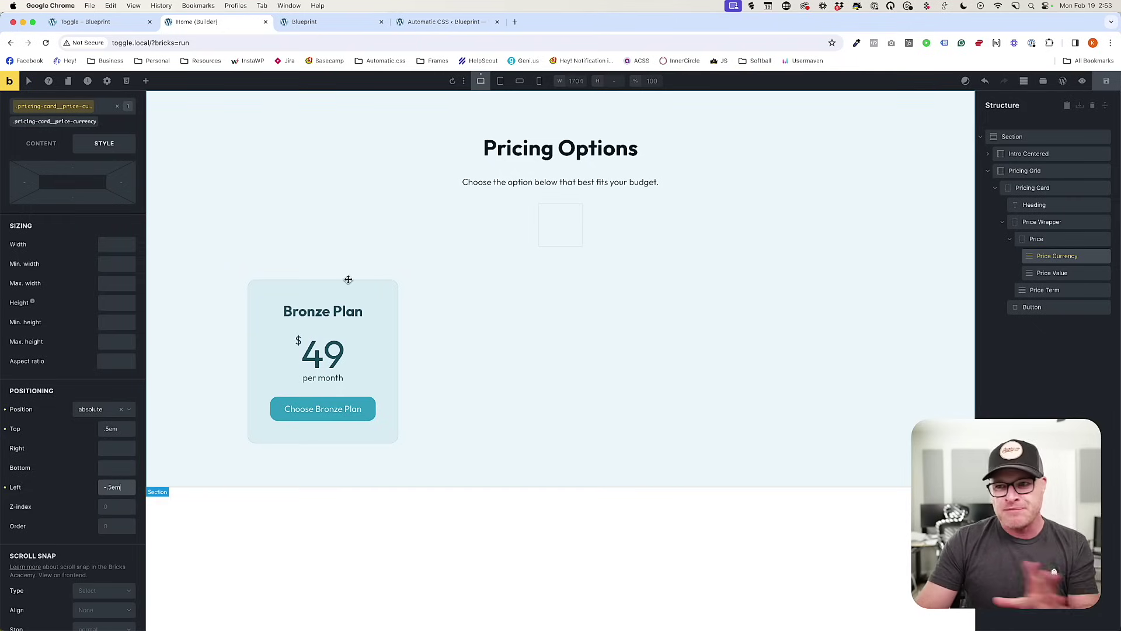
Set the Price Currency's opacity to .6 through its pricing-card__price-currency class.
scroll(99, 254, up, 3)
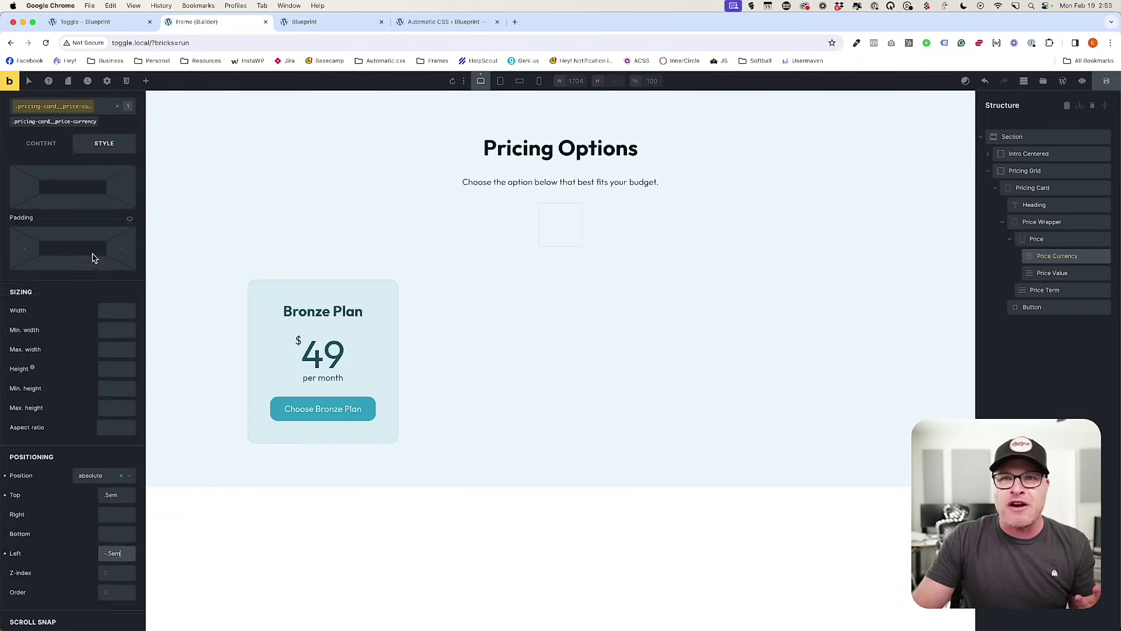
click(58, 199)
click(75, 220)
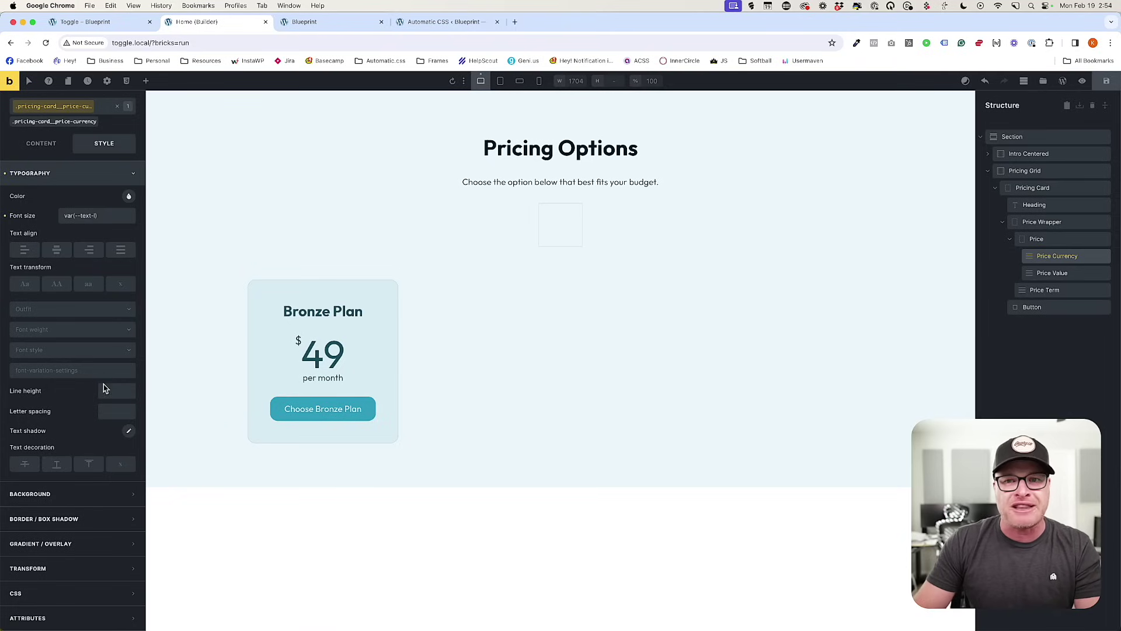
click(76, 173)
click(75, 195)
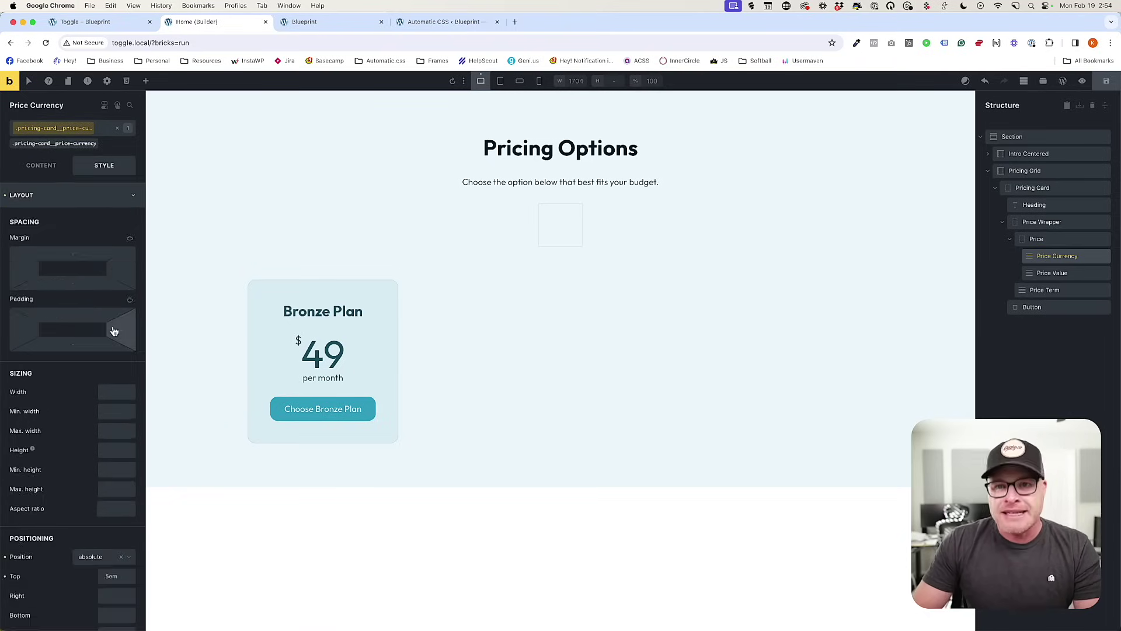
scroll(114, 331, down, 5)
scroll(114, 350, down, 6)
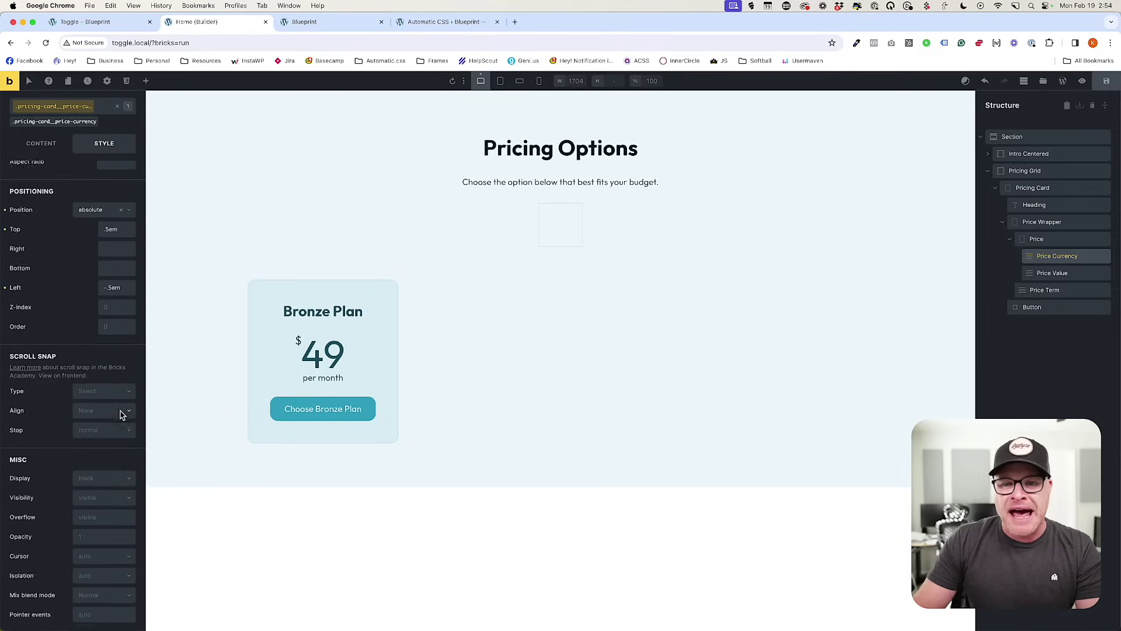
click(100, 491)
text(.6)
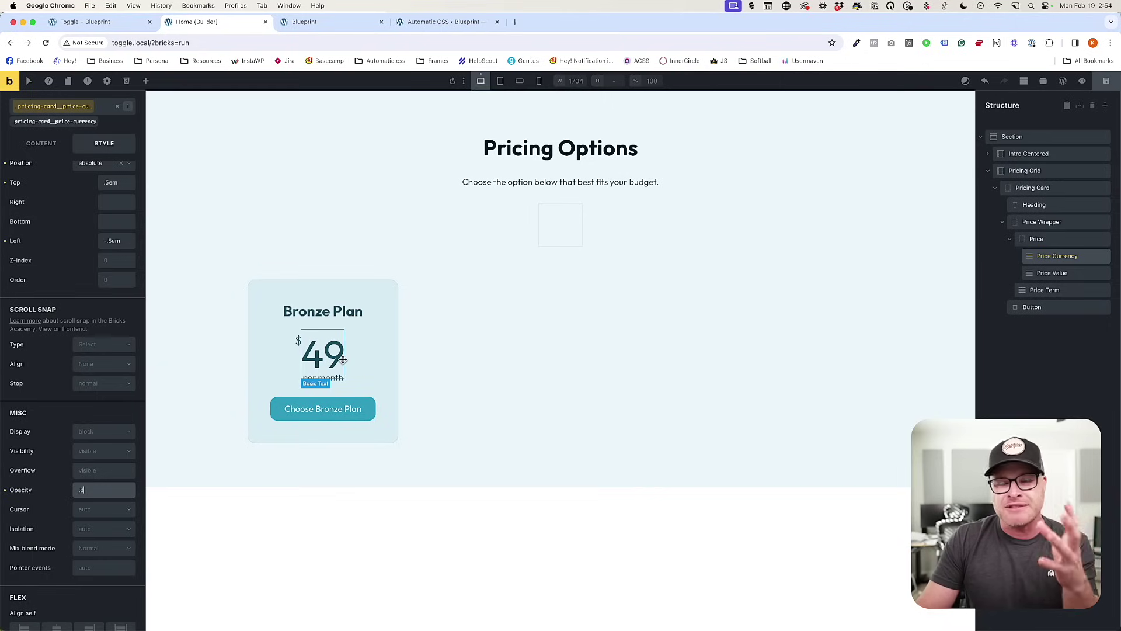
Set the opacity of the Price Term, the "per month" text, to .7.
click(322, 378)
click(59, 143)
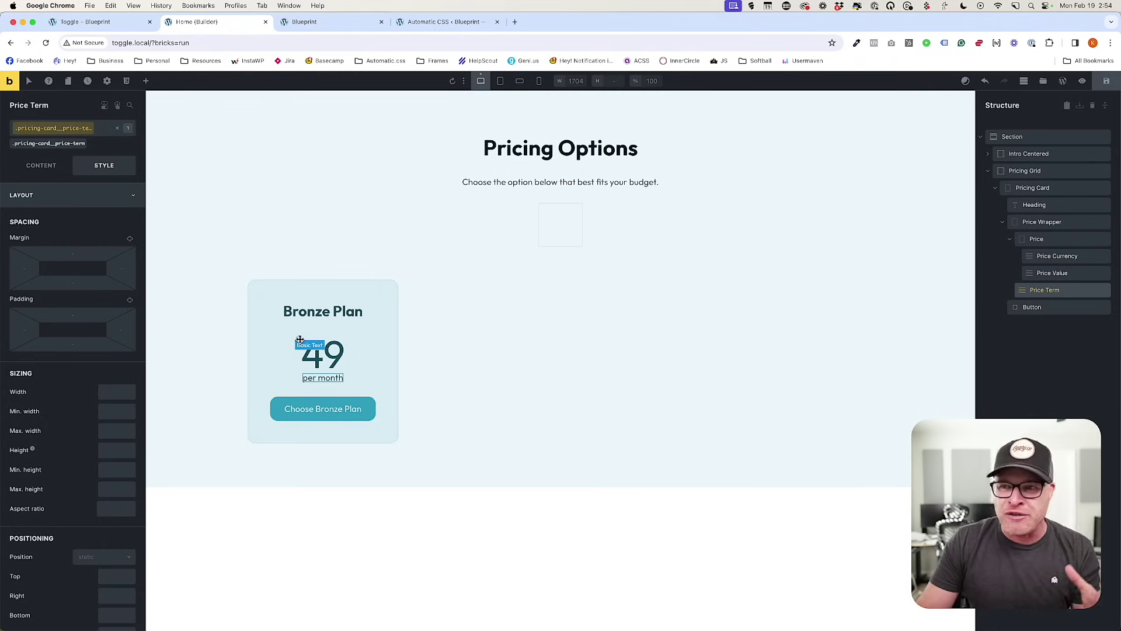
scroll(67, 430, down, 3)
scroll(67, 430, down, 5)
scroll(67, 430, down, 8)
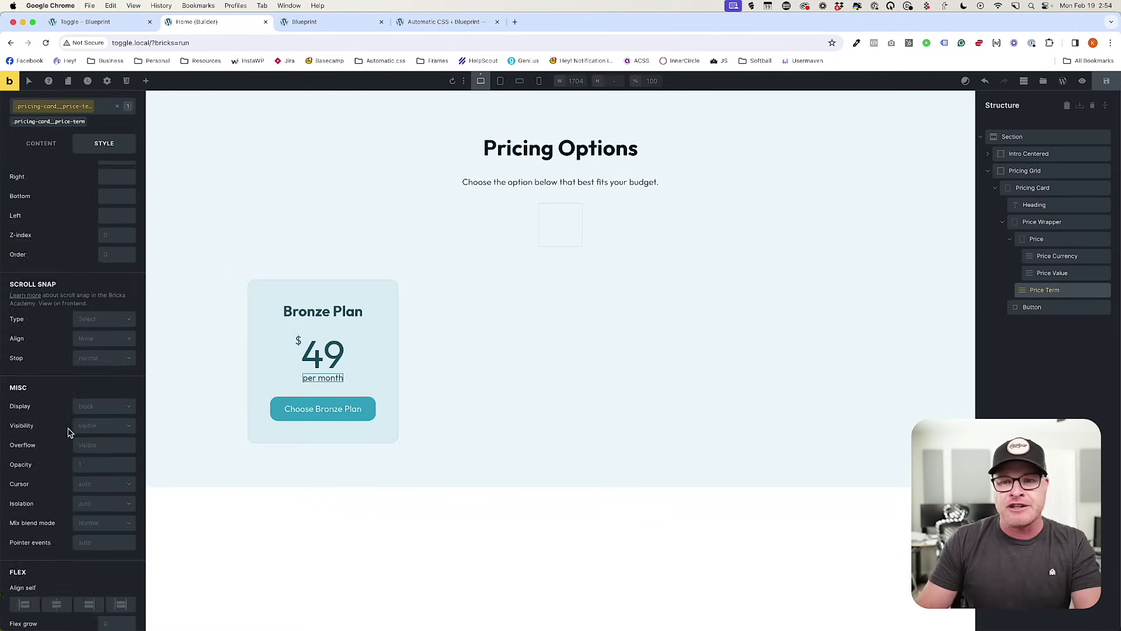
click(103, 430)
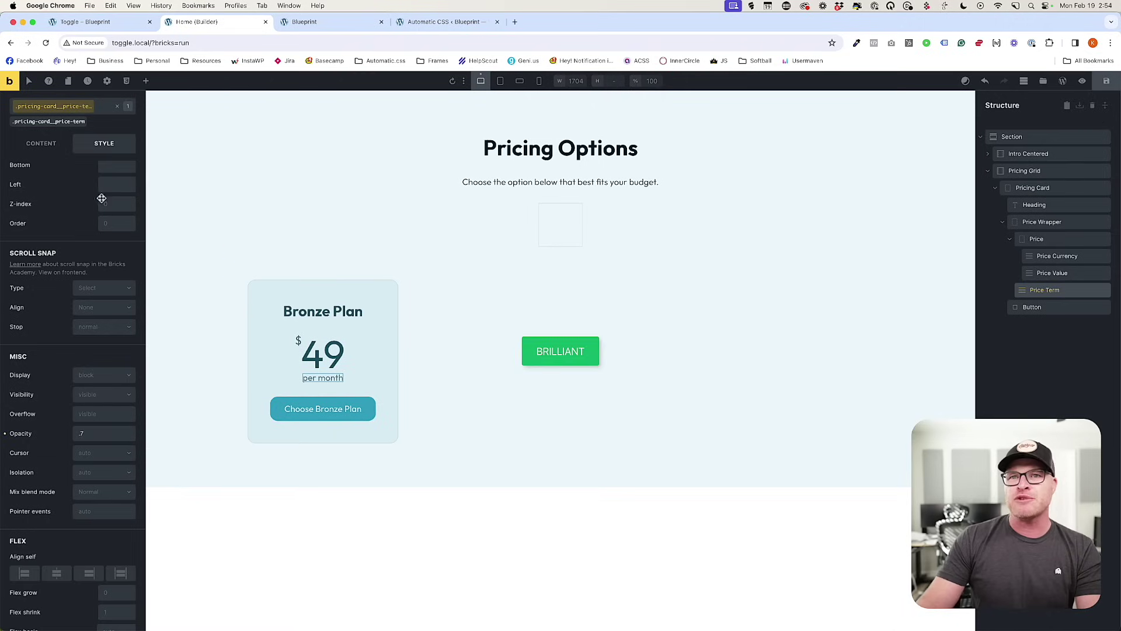
Set the Price Term's font size to the Automatic CSS text size S, var(--text-s).
scroll(80, 225, up, 15)
click(79, 196)
click(75, 223)
right_click(111, 260)
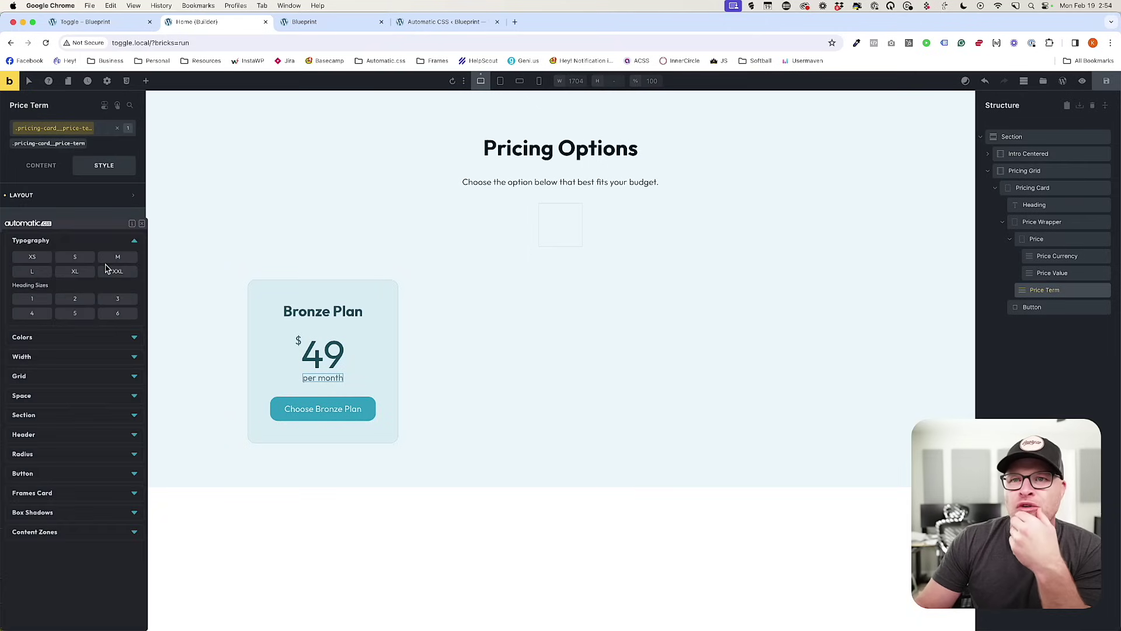
click(75, 259)
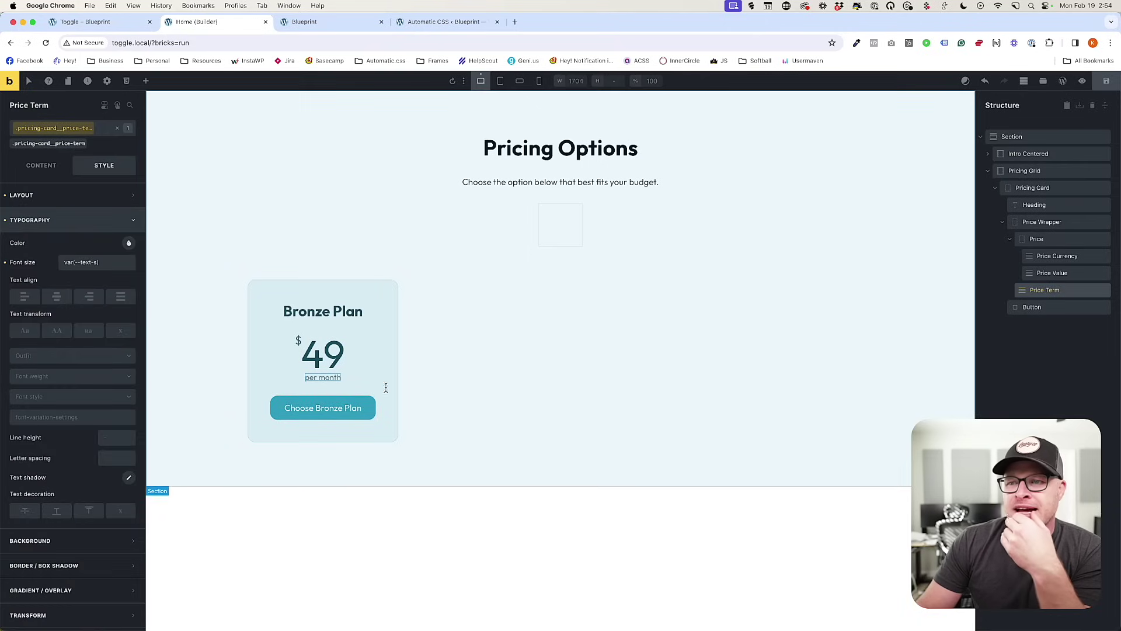
Set the Price Wrapper's row gap to the Automatic CSS space XS, var(--space-xs), and check the card in the front-end preview.
click(297, 381)
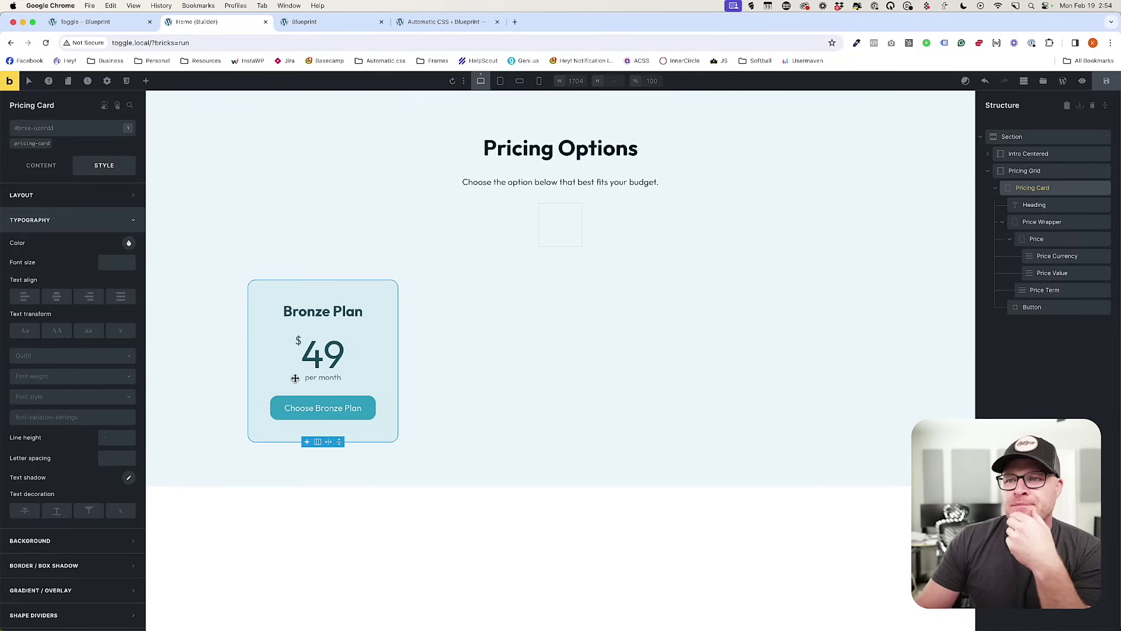
click(1045, 222)
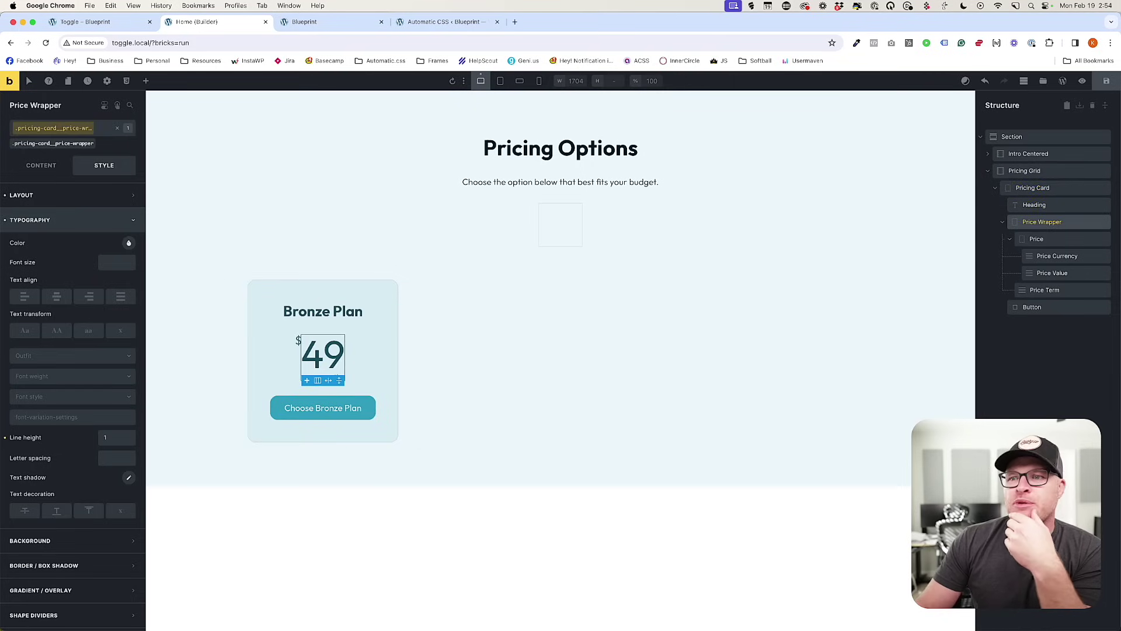
click(39, 165)
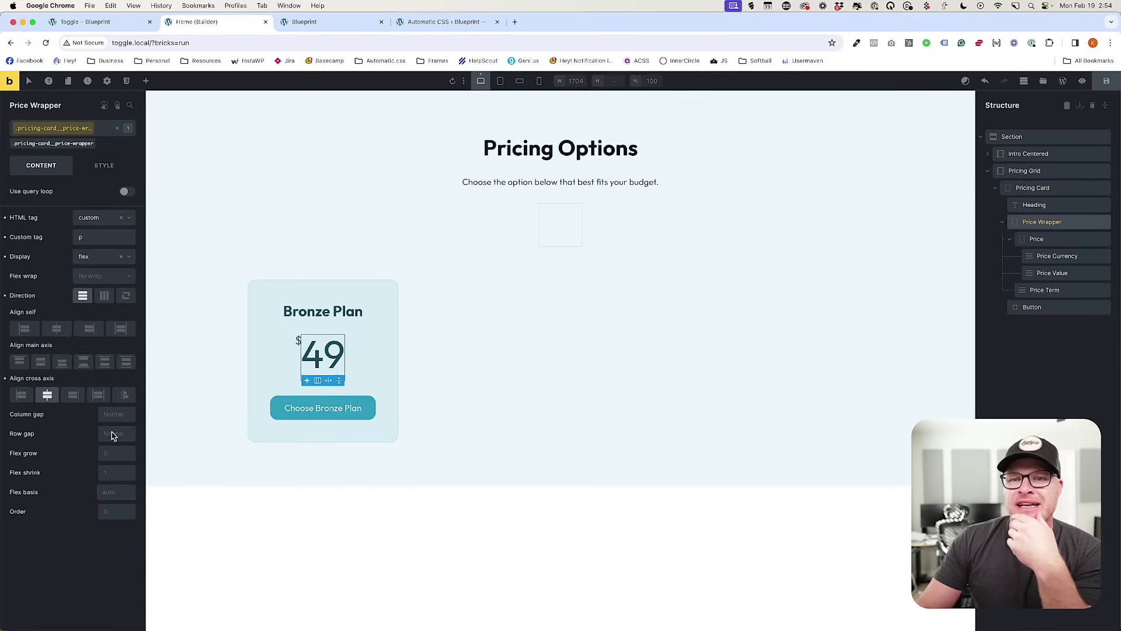
right_click(111, 434)
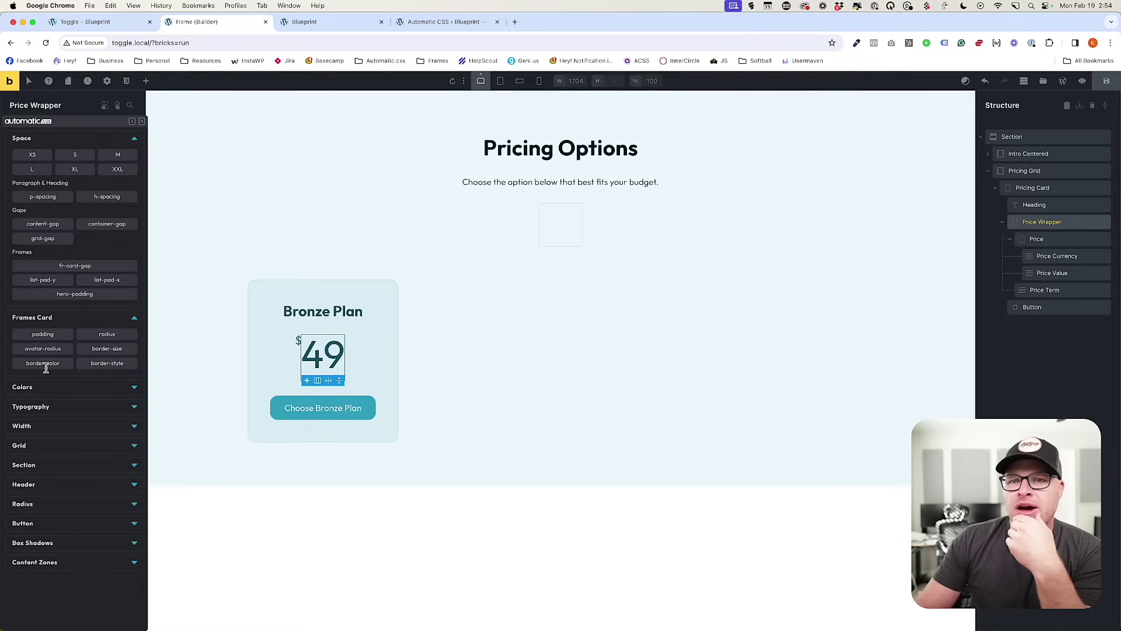
click(33, 156)
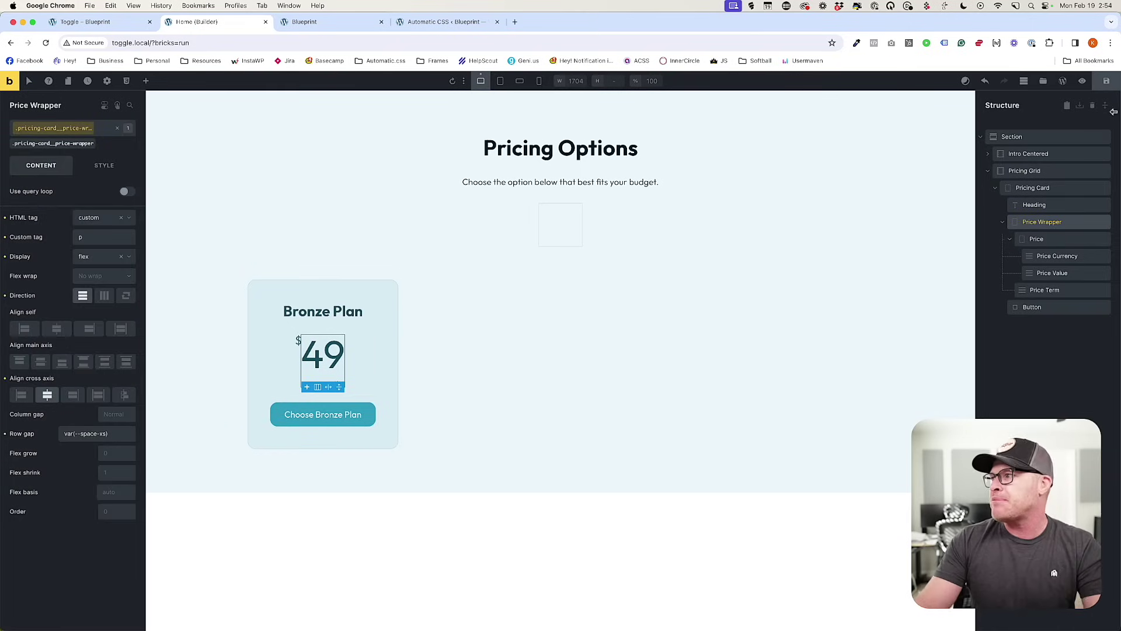
click(328, 24)
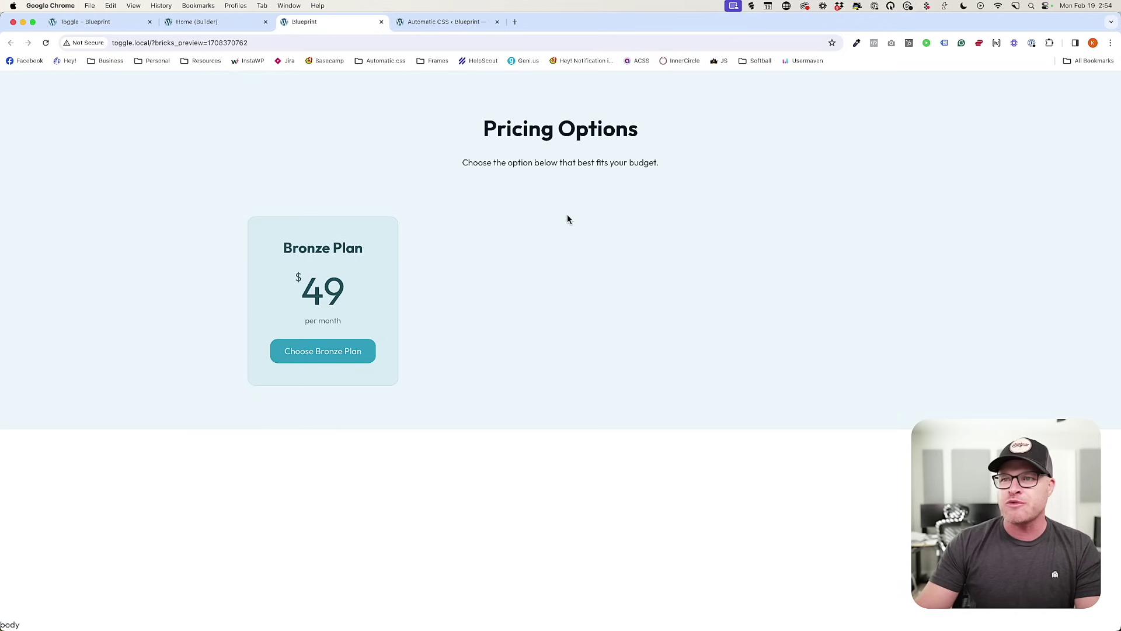
click(200, 25)
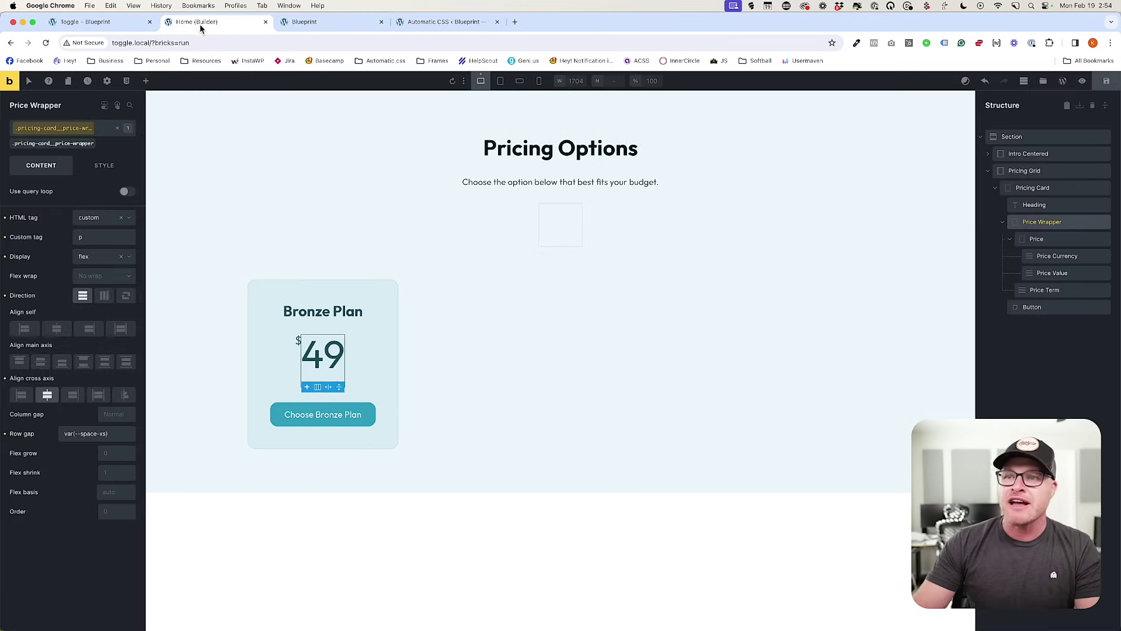
Set the Price Wrapper's row gap to .25em, save, and check the spacing in the front-end preview.
click(15, 435)
click(126, 438)
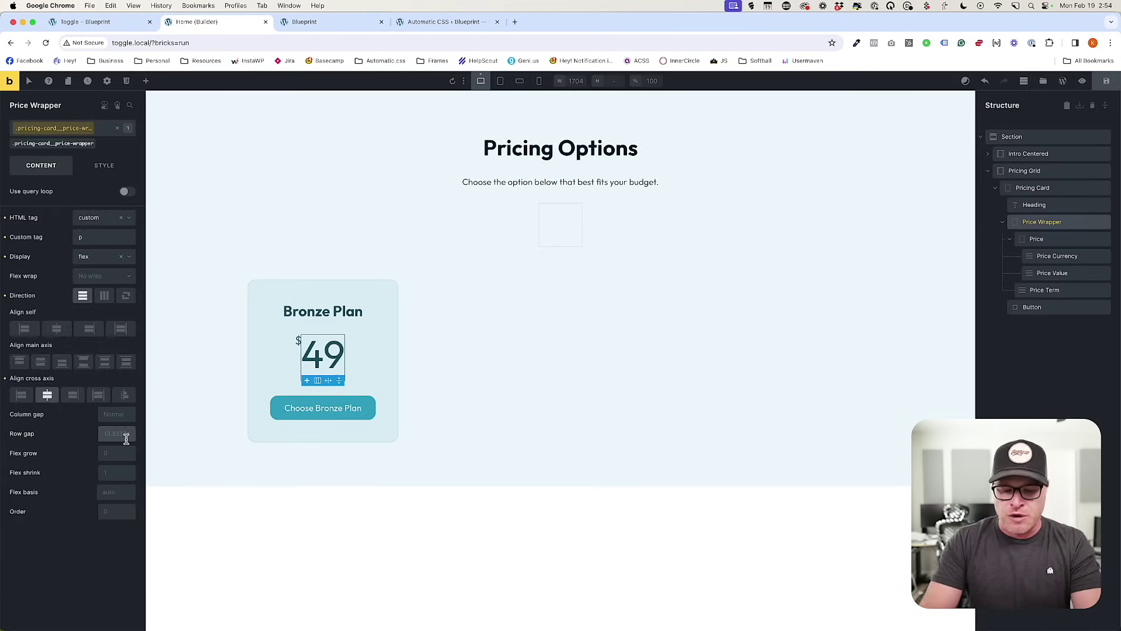
text(.25em)
click(1106, 81)
click(322, 24)
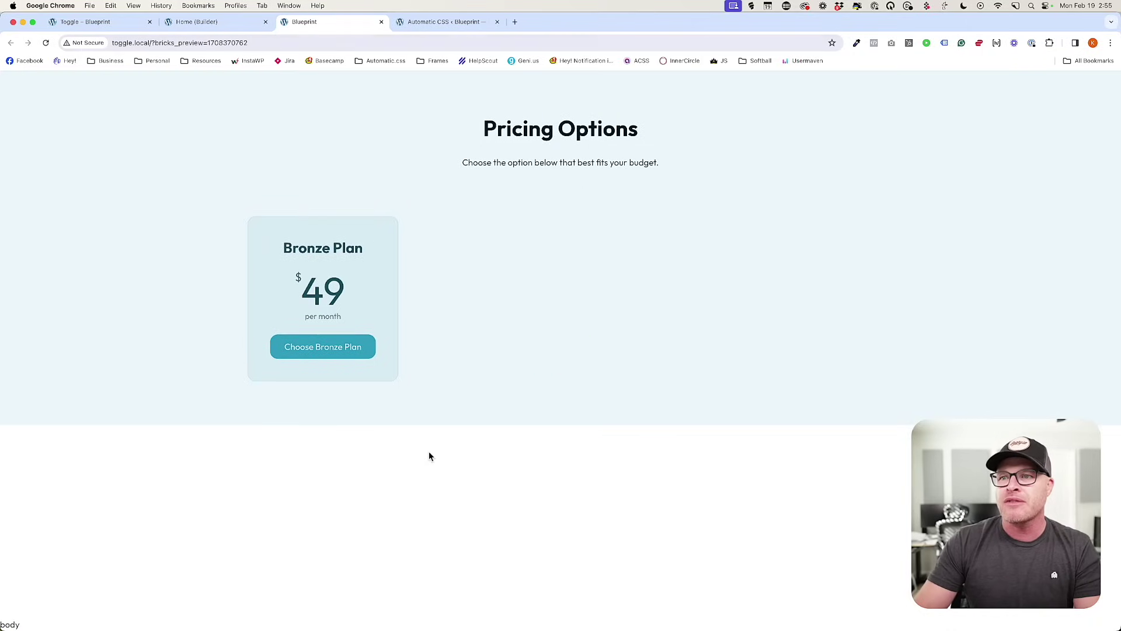
click(257, 23)
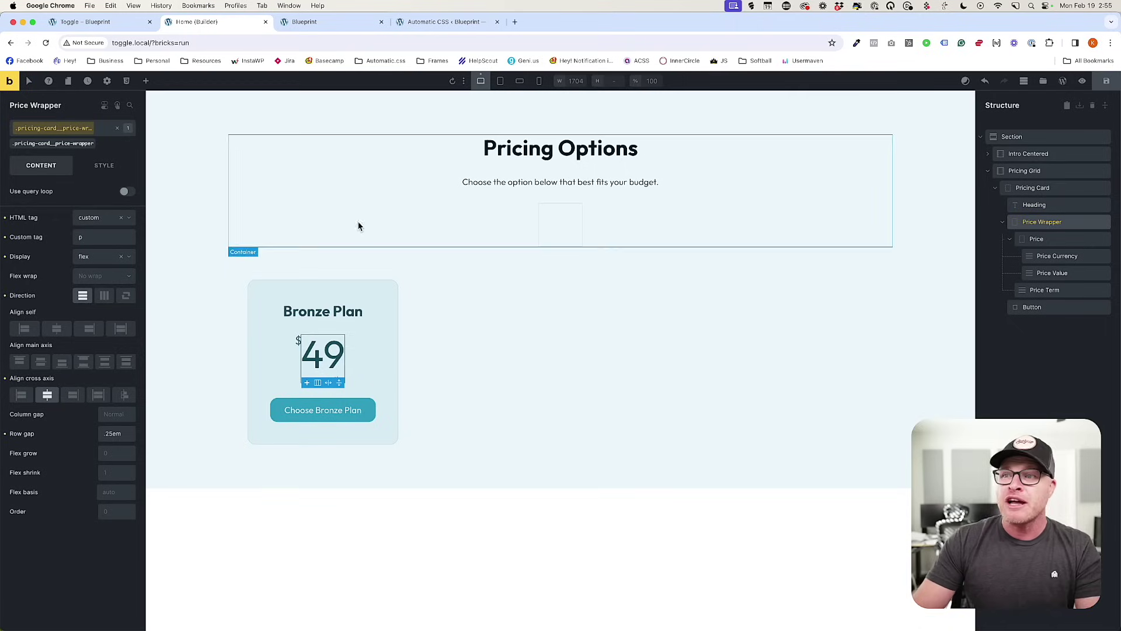
Try a letter spacing of -.1em on the Price Wrapper, save, and check it in the front-end preview.
click(105, 166)
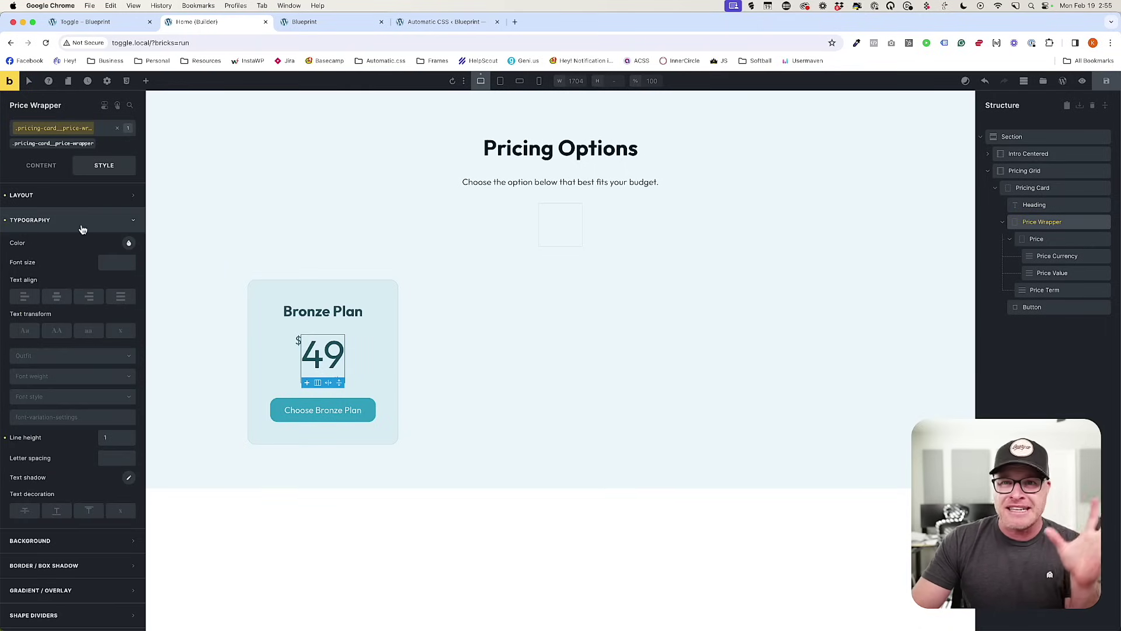
click(118, 461)
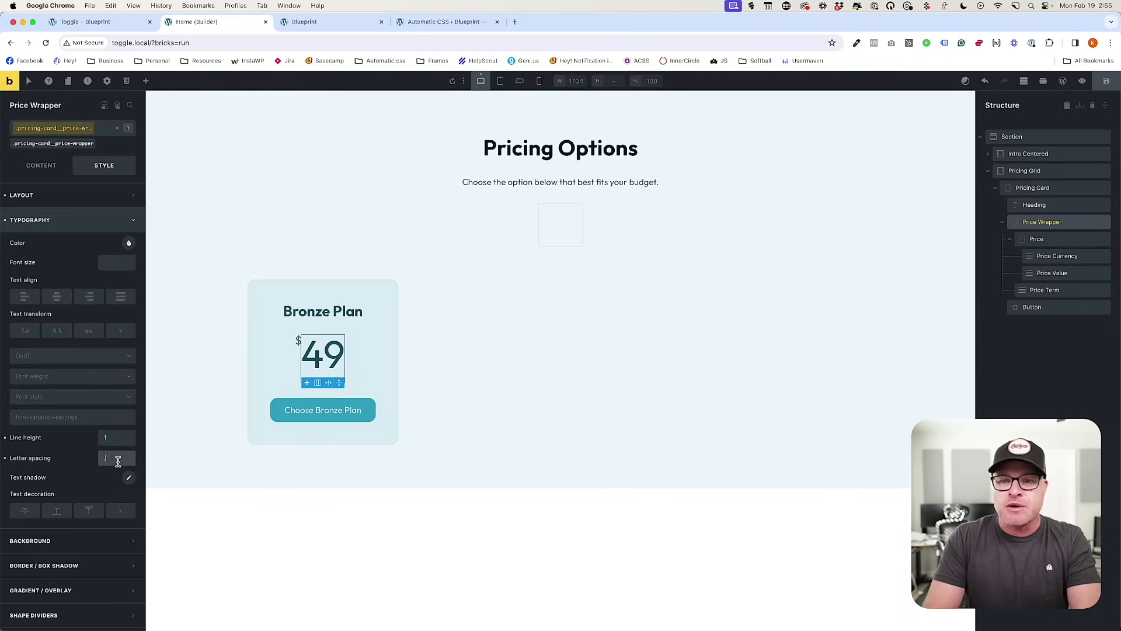
text(.025em)
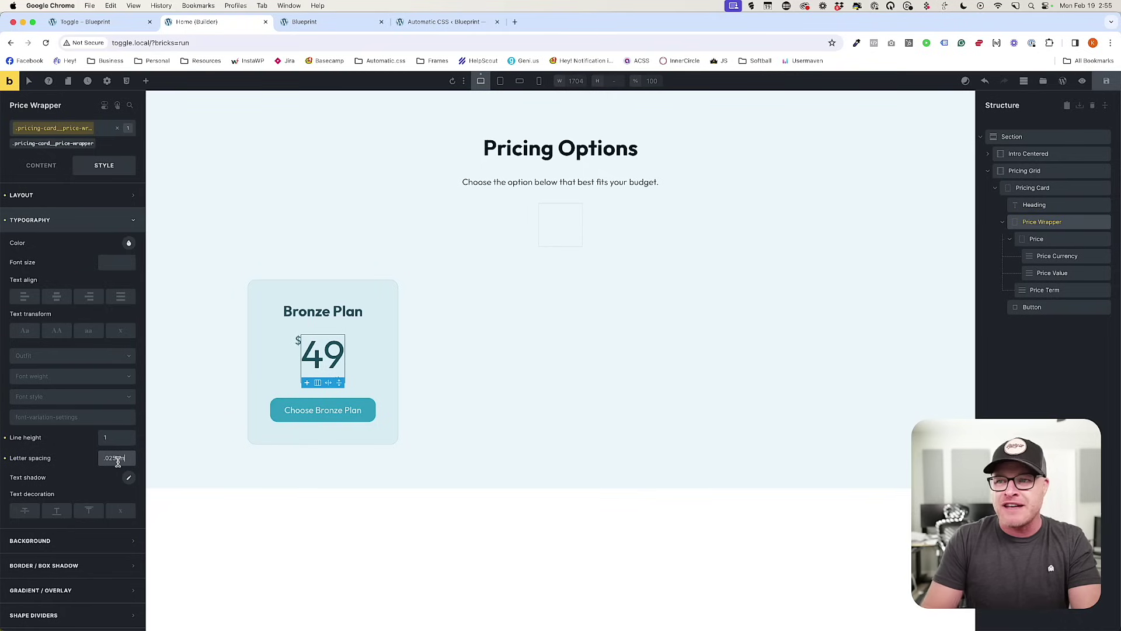
text(-)
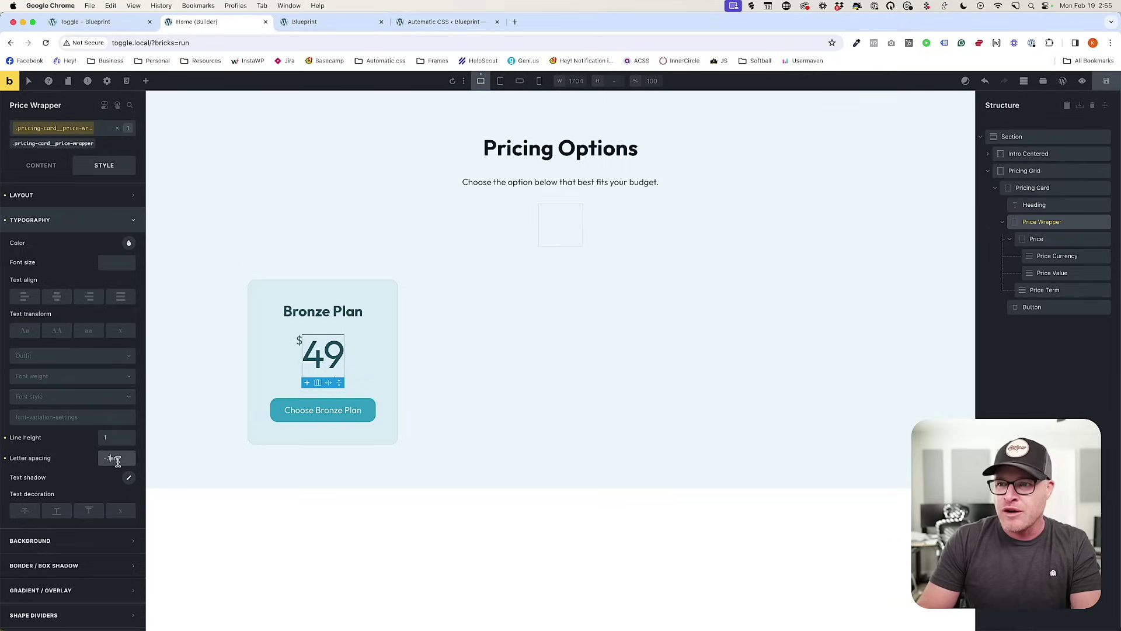
click(1106, 81)
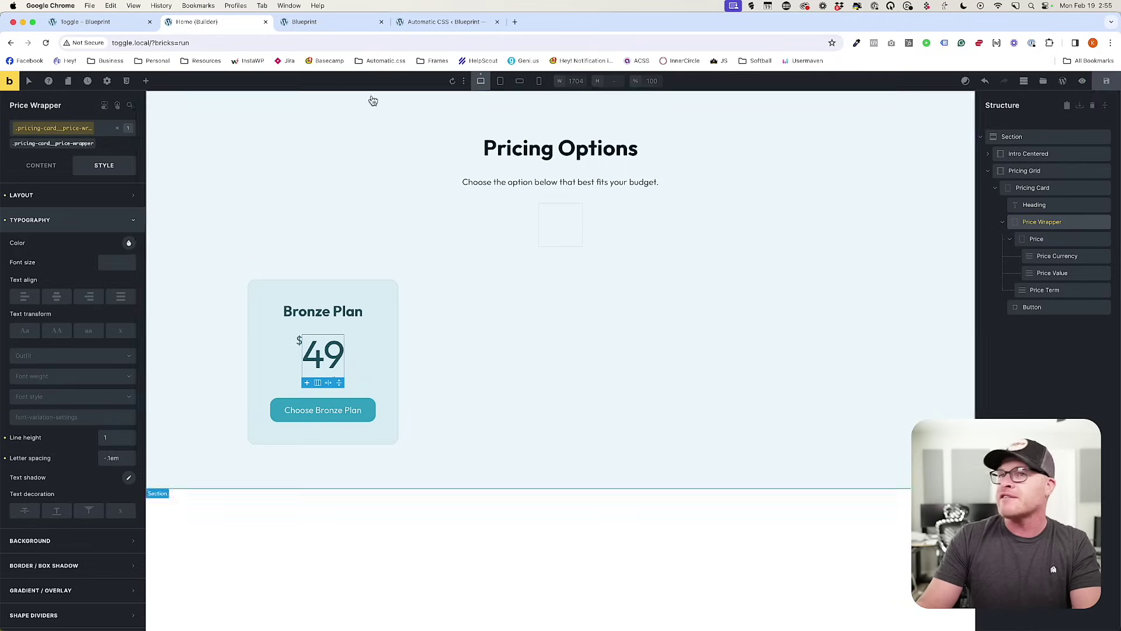
key(ctrl+Tab)
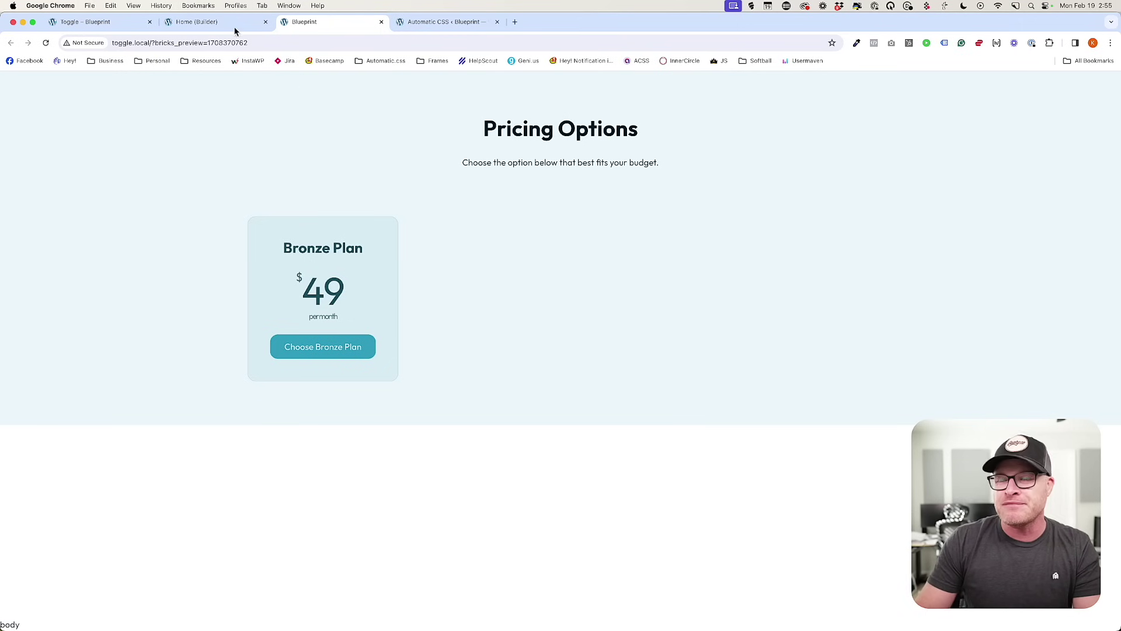
Clear the Price Wrapper's letter spacing and restore its line height to 1.
key(ctrl+shift+Tab)
double_click(119, 457)
key(BackSpace)
click(6, 436)
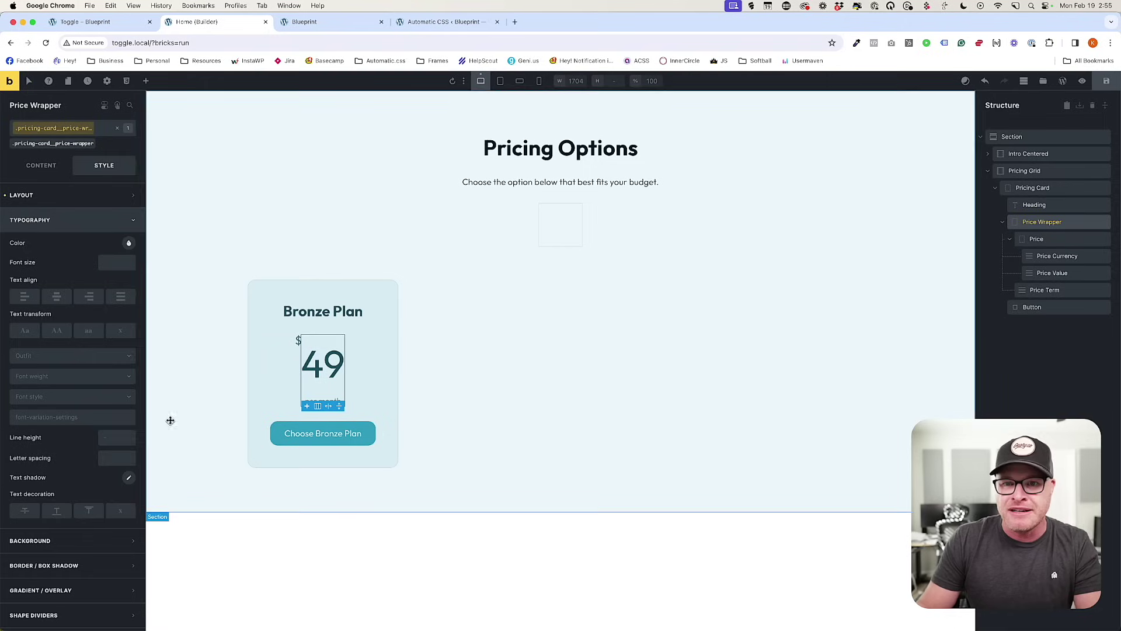
click(109, 437)
text(1)
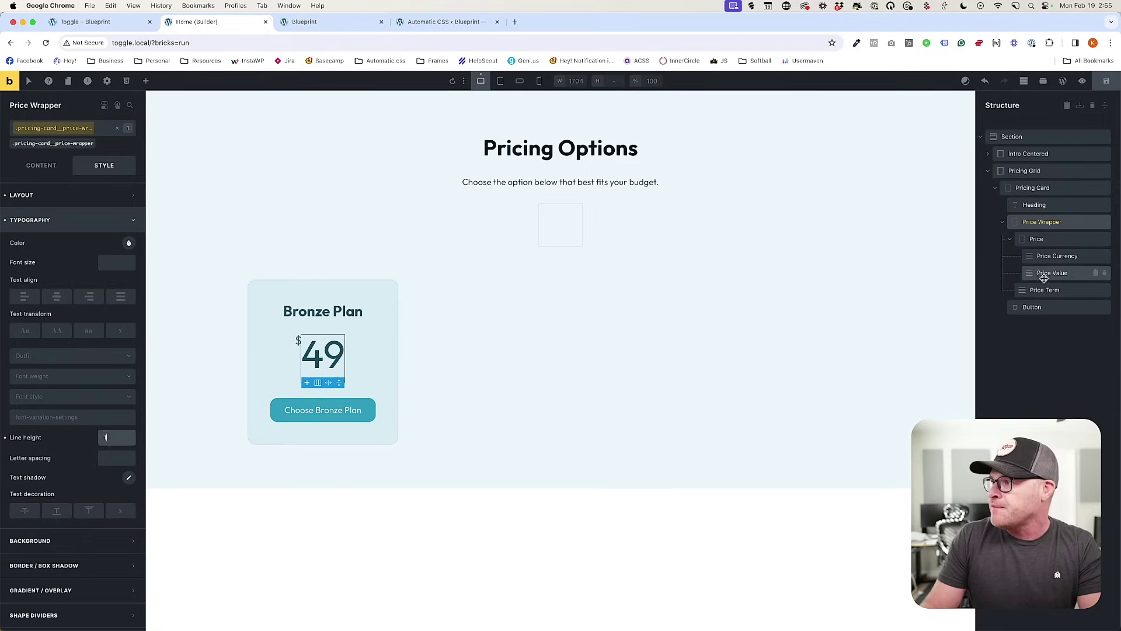
Set the Price Value's letter spacing to -.03em and check the price in the front-end preview.
click(1046, 238)
click(1047, 273)
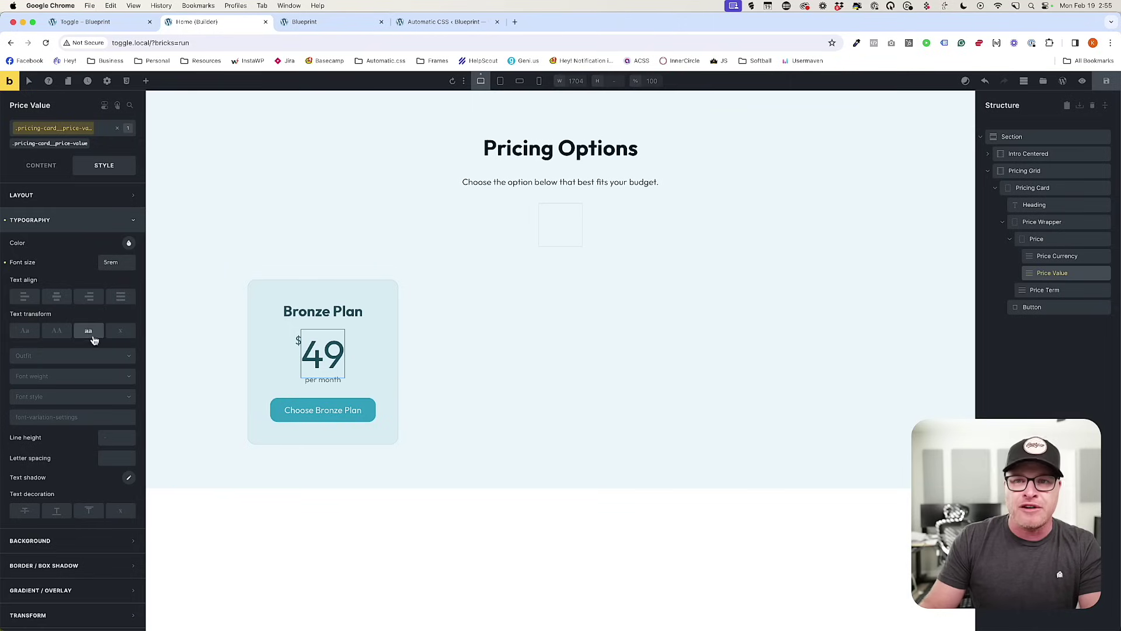
click(117, 459)
text(-.1em)
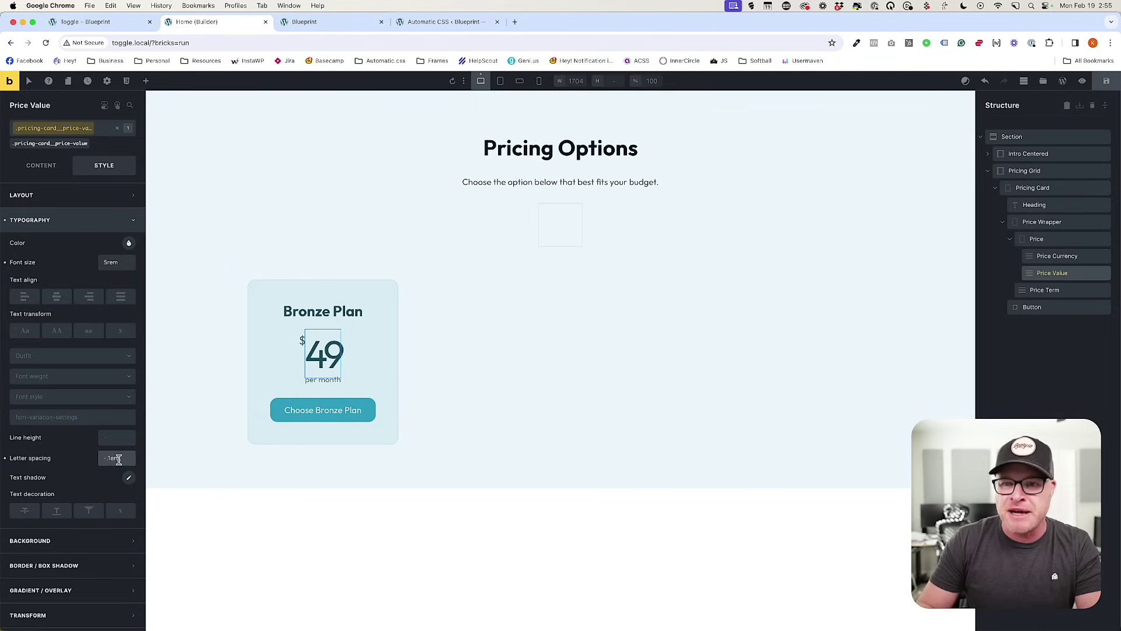
key(BackSpace)
text(05)
key(BackSpace)
text(2)
text(3)
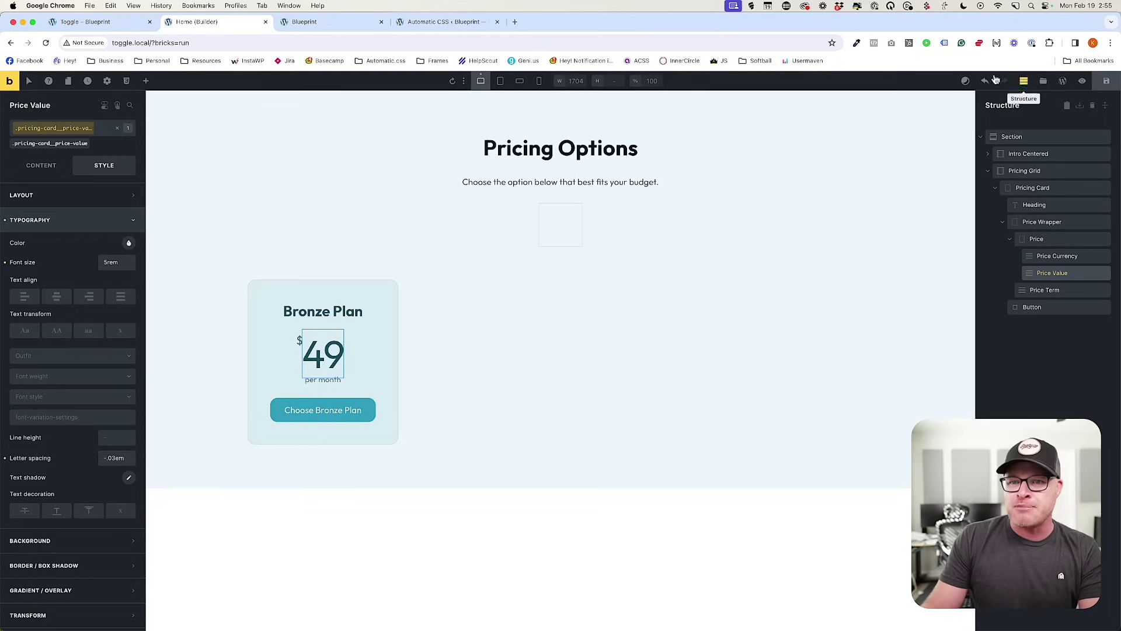
click(308, 22)
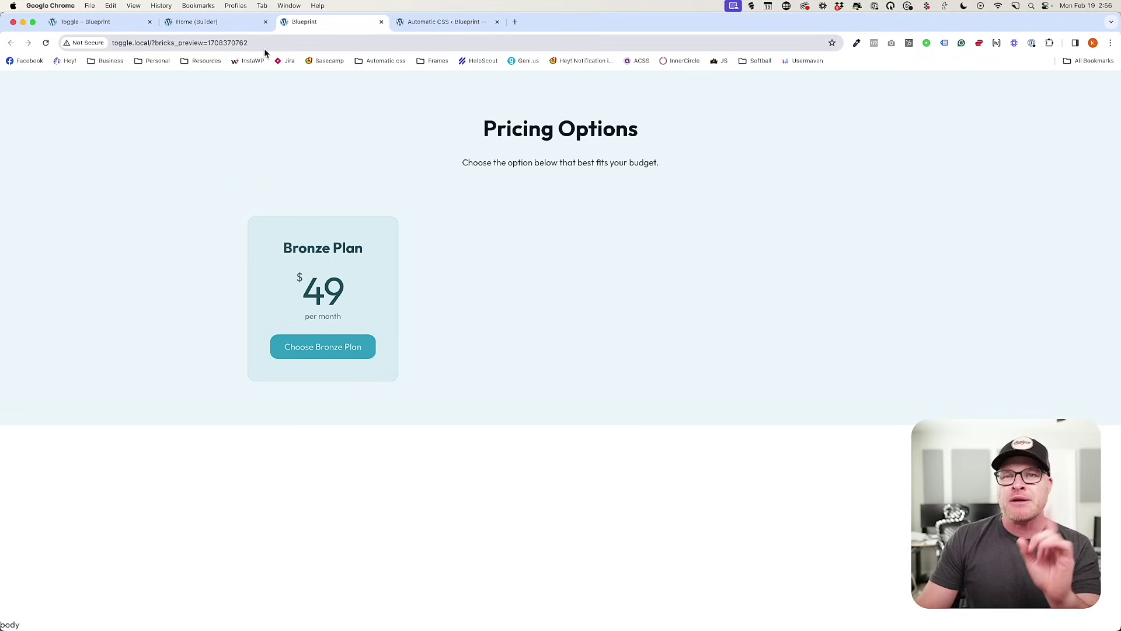
click(197, 21)
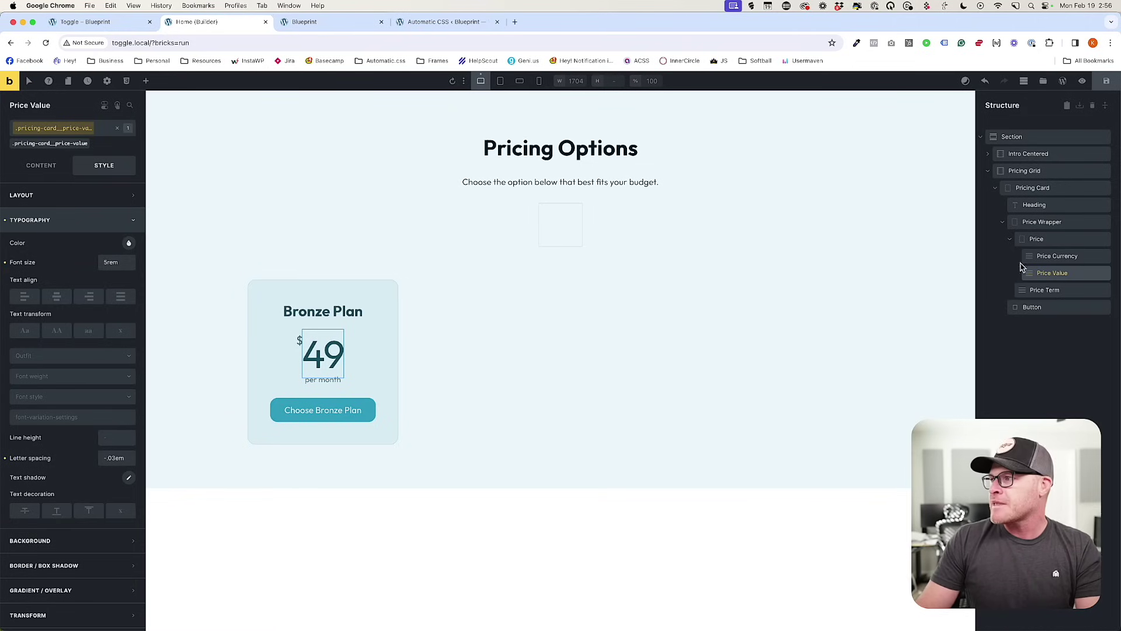
Add the class pricing-grid to the Pricing Grid block.
click(323, 386)
click(527, 374)
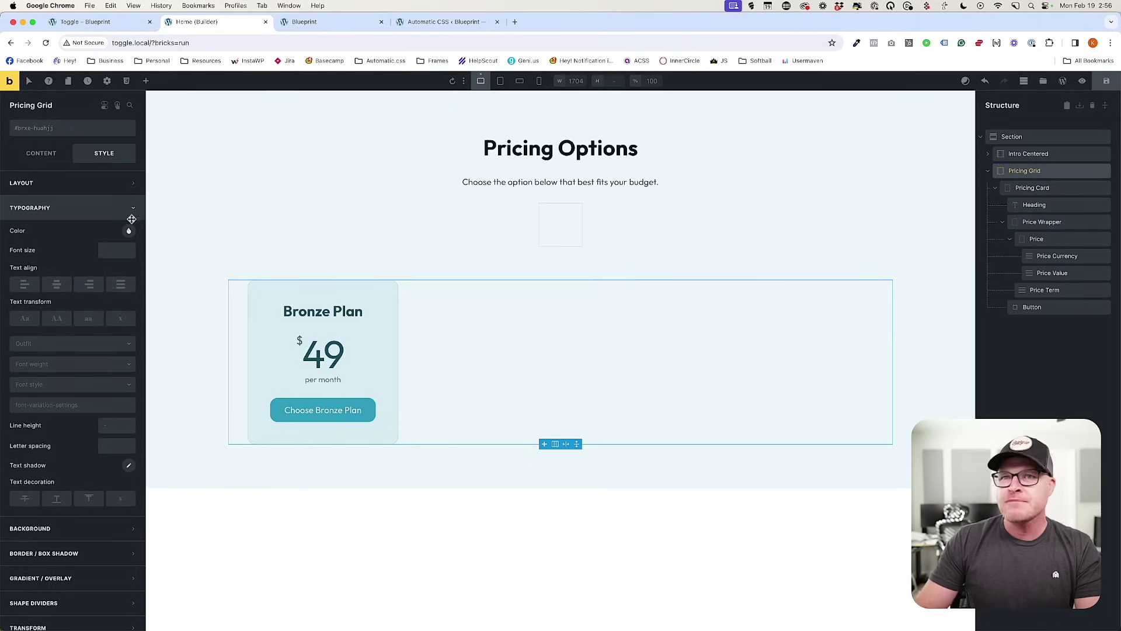
click(54, 127)
text(pricing-g)
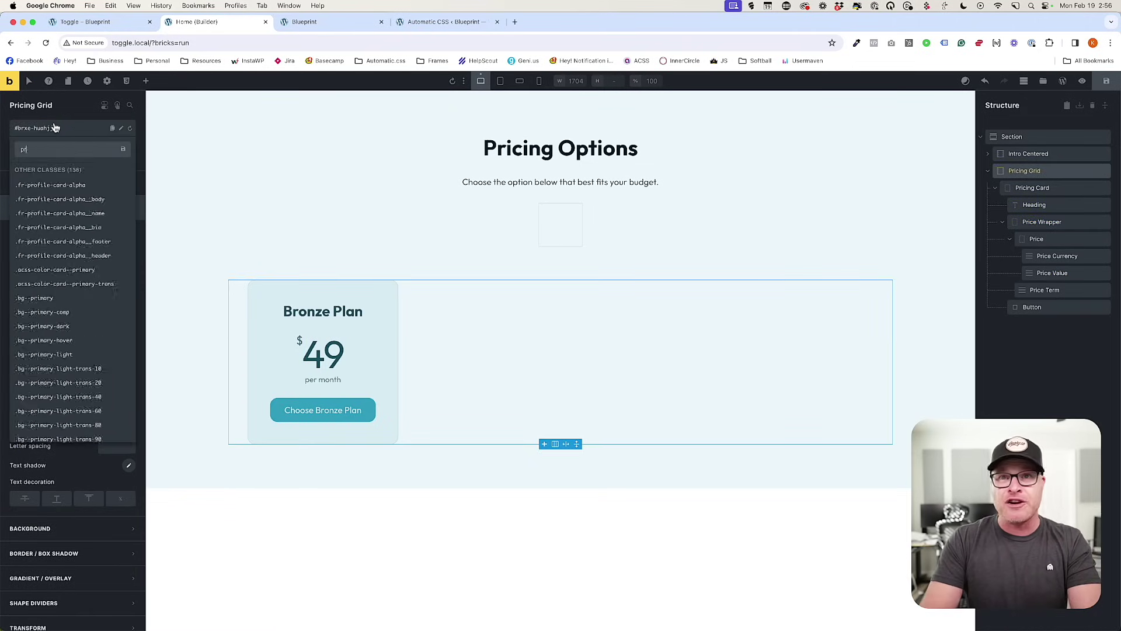
key(Return)
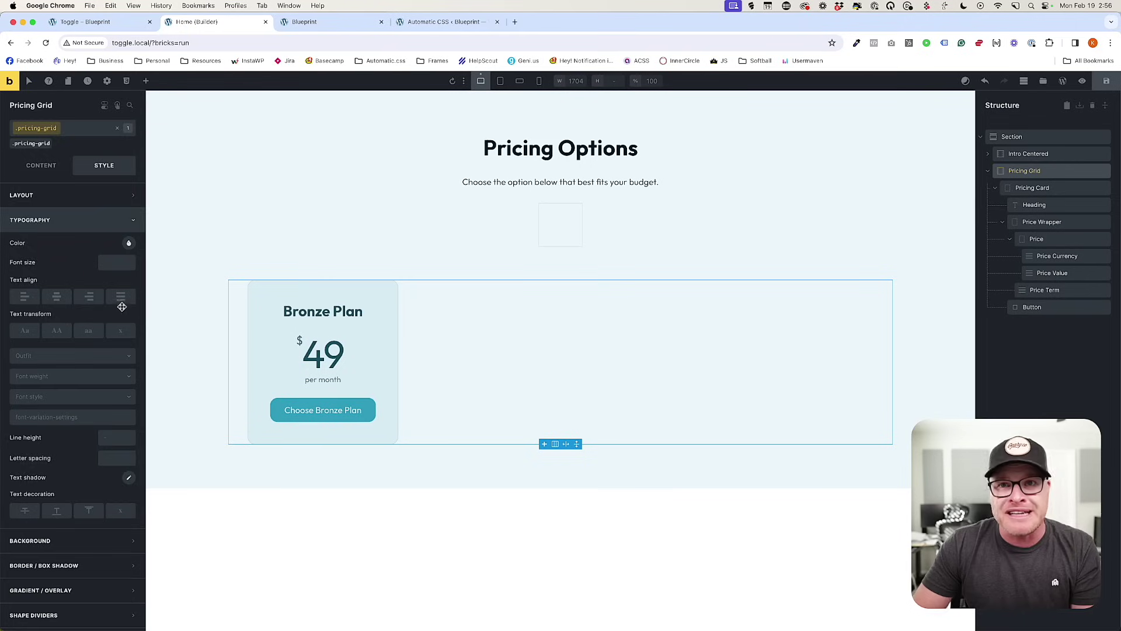
Start an empty %root% rule in the custom CSS of the pricing-grid class.
scroll(87, 338, down, 3)
click(68, 593)
scroll(87, 485, down, 2)
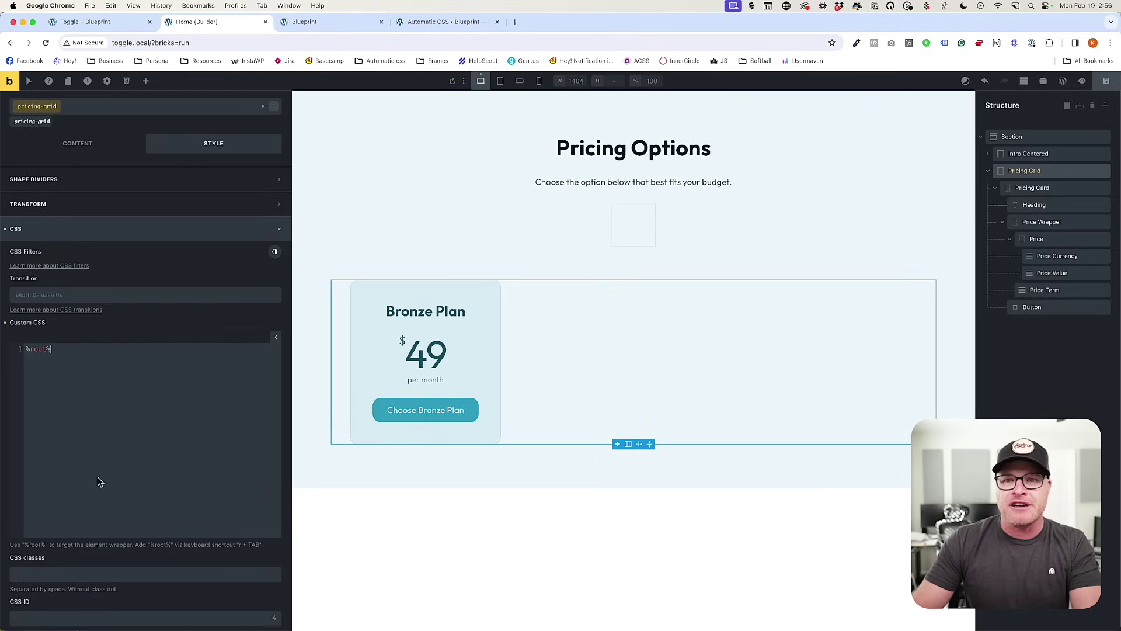
click(98, 481)
text(r)
key(Tab)
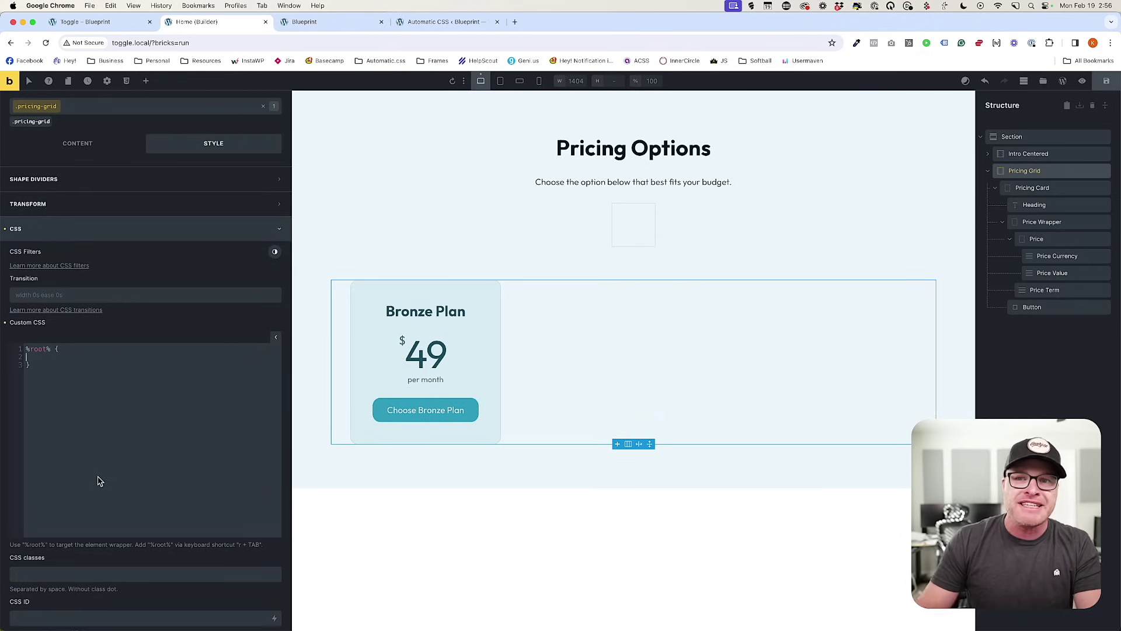
key(super+equal)
key(super+equal)
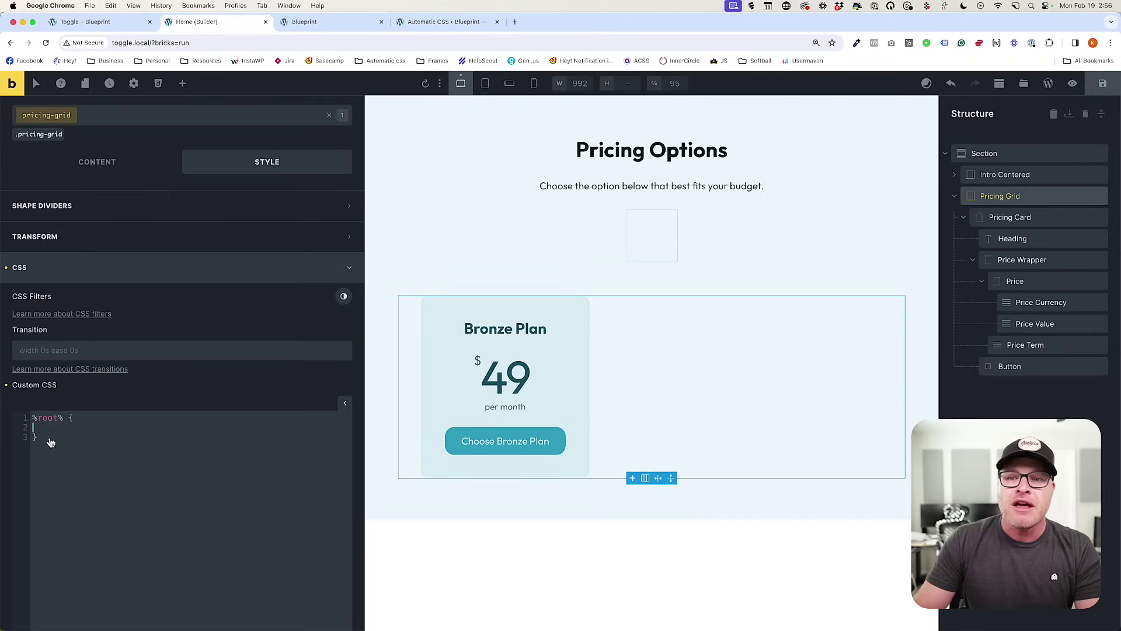
drag(68, 417, 33, 417)
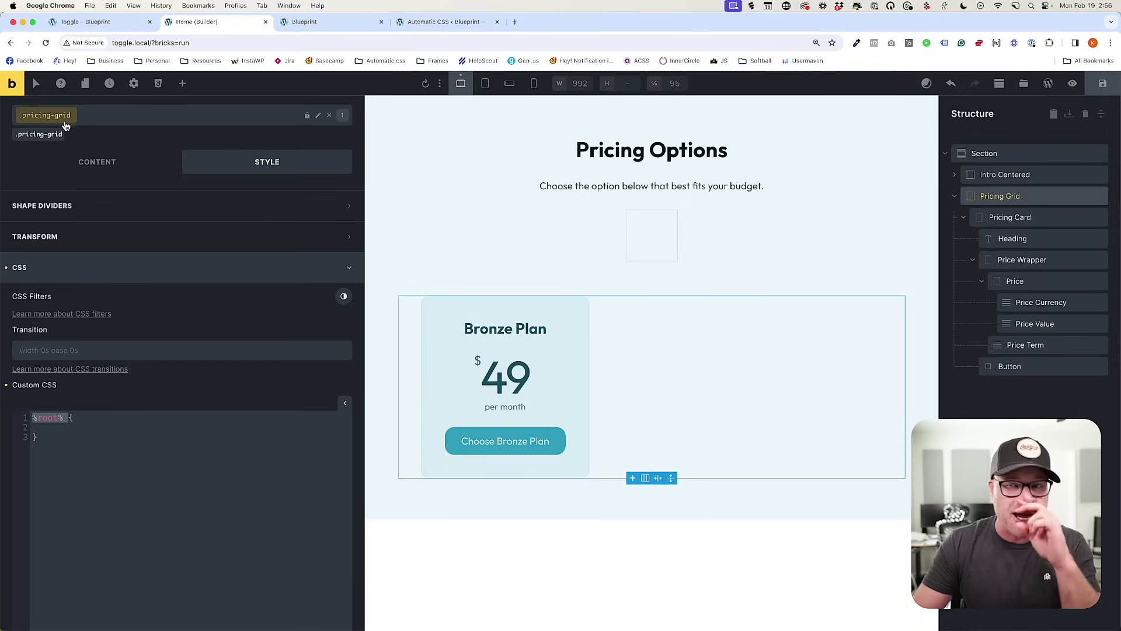
click(88, 428)
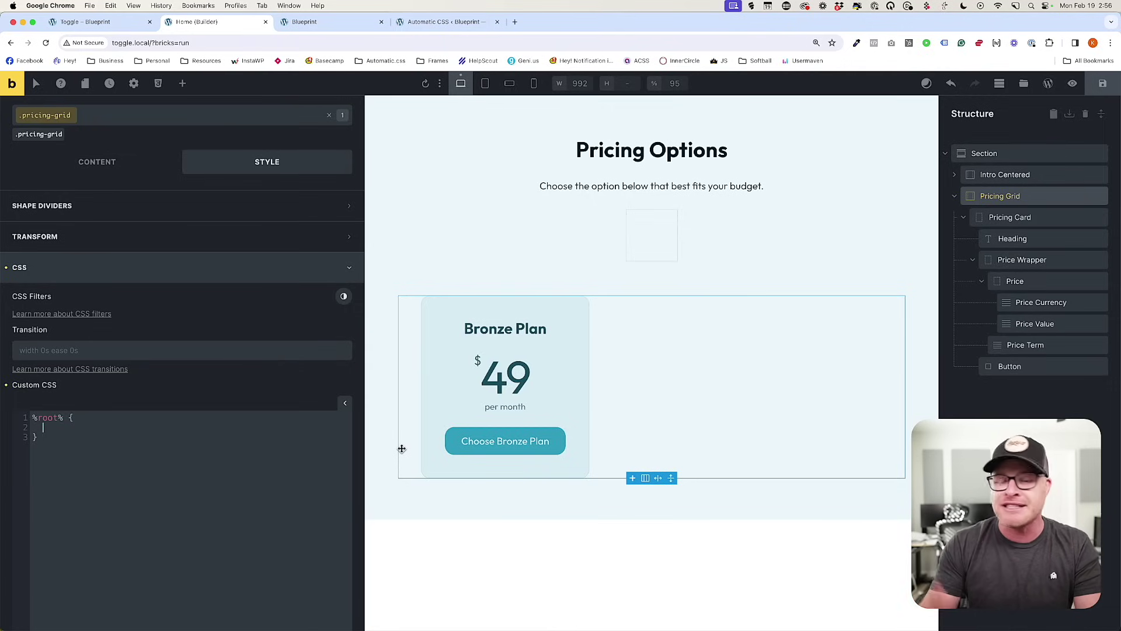
Add padding: 0 and list-style: none to the pricing-grid rule and check the card in the front-end preview.
text(padding: 0;)
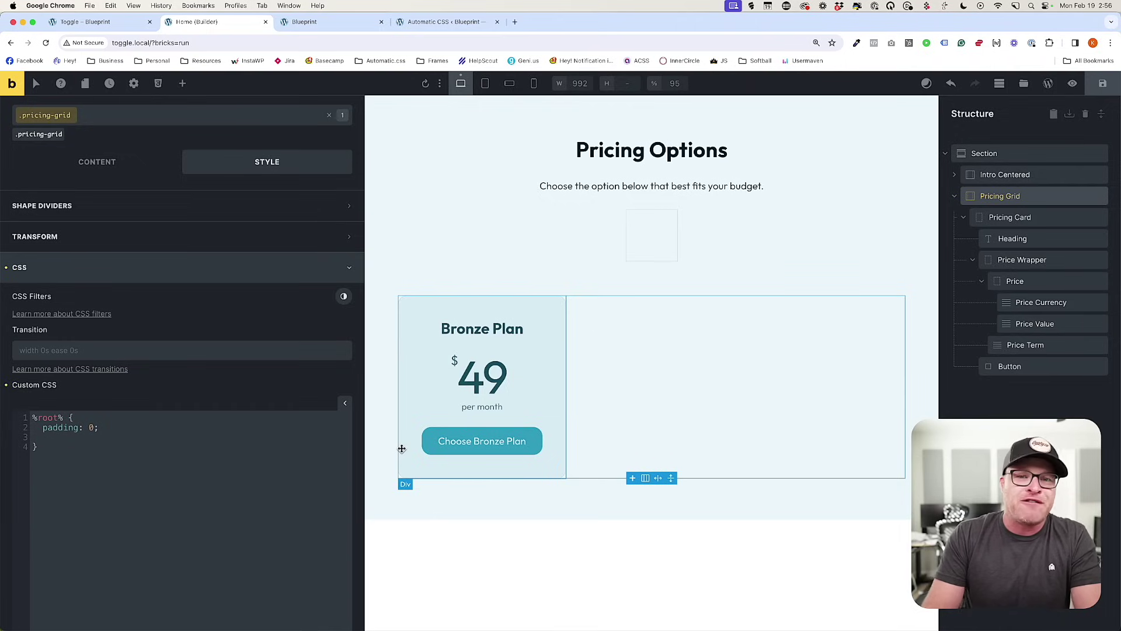
text(list-style: none;)
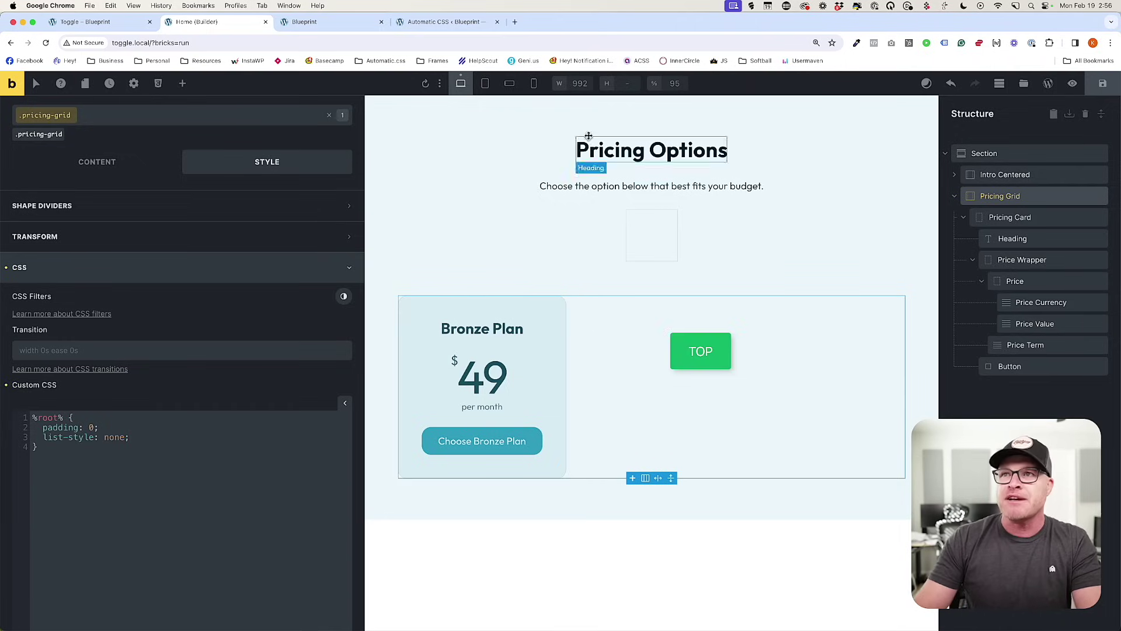
click(339, 22)
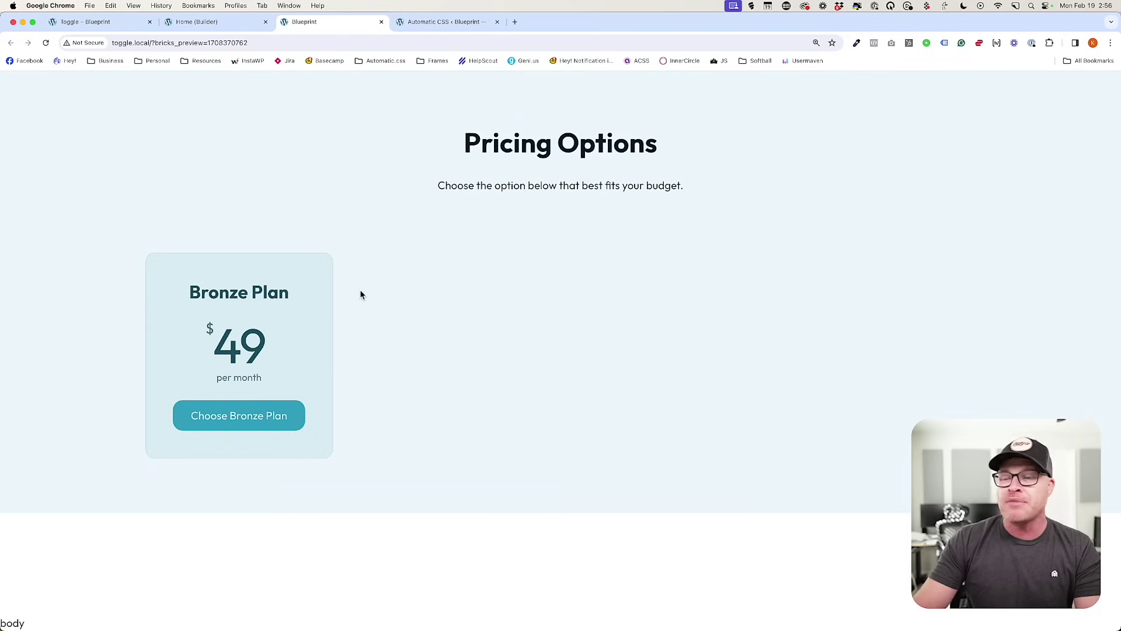
key(super+0)
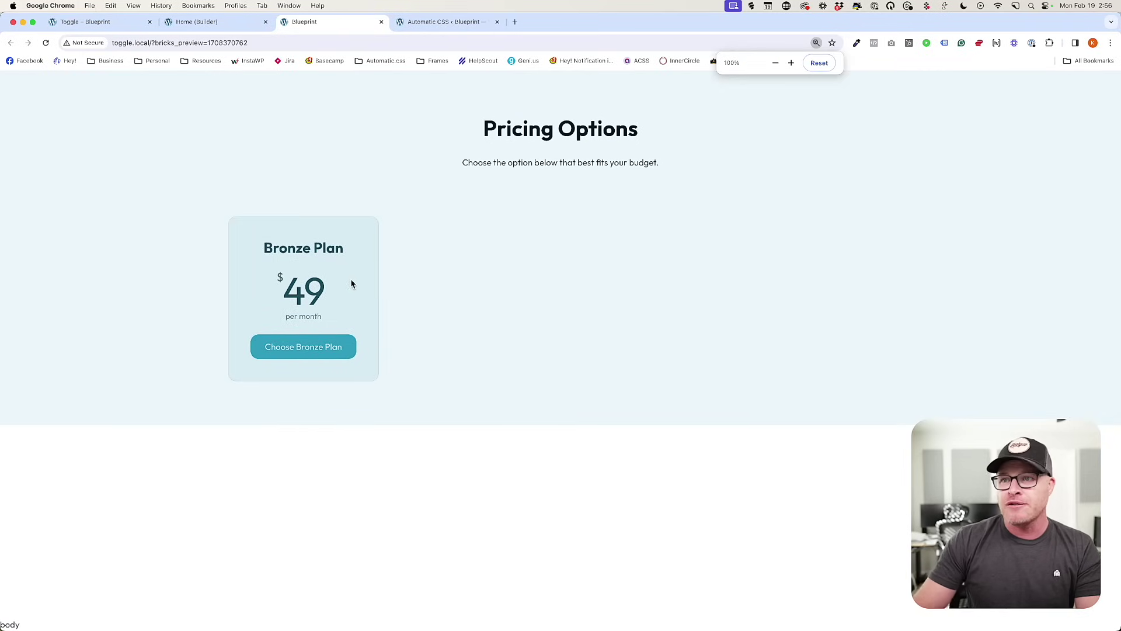
click(227, 23)
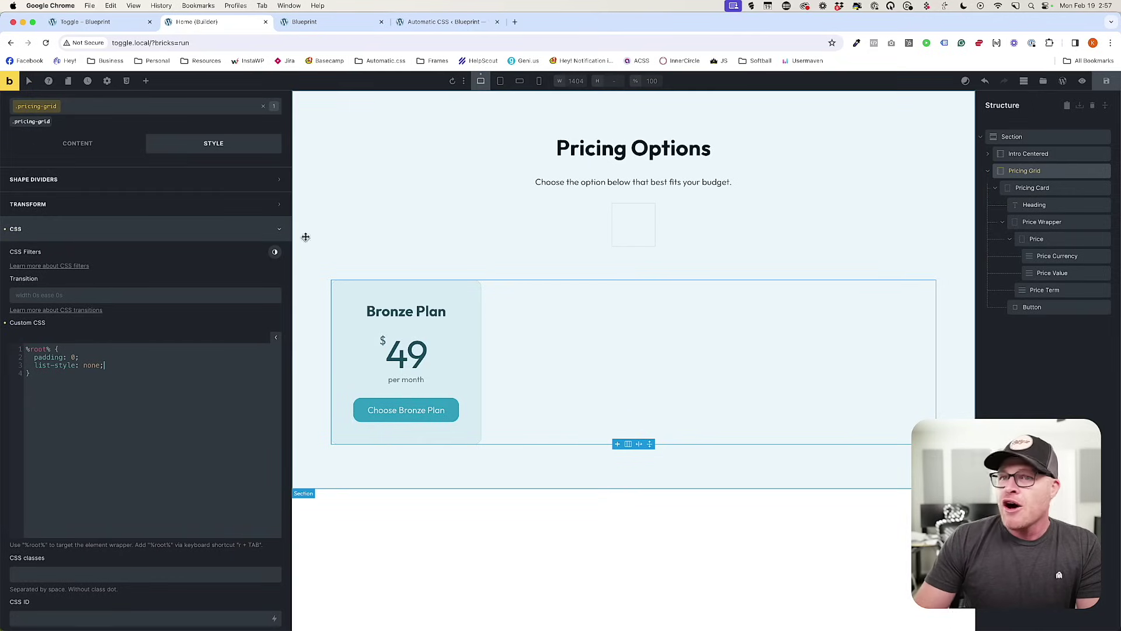
Set the Pricing Grid's display to grid with var(--grid-3) as its template columns.
click(77, 145)
click(102, 237)
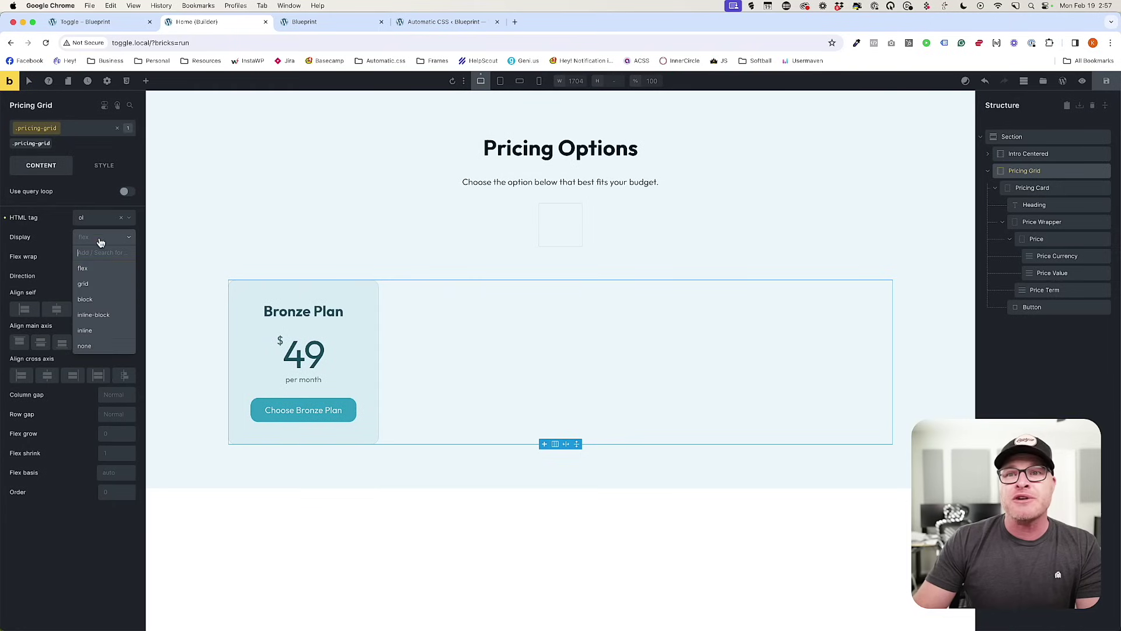
click(100, 280)
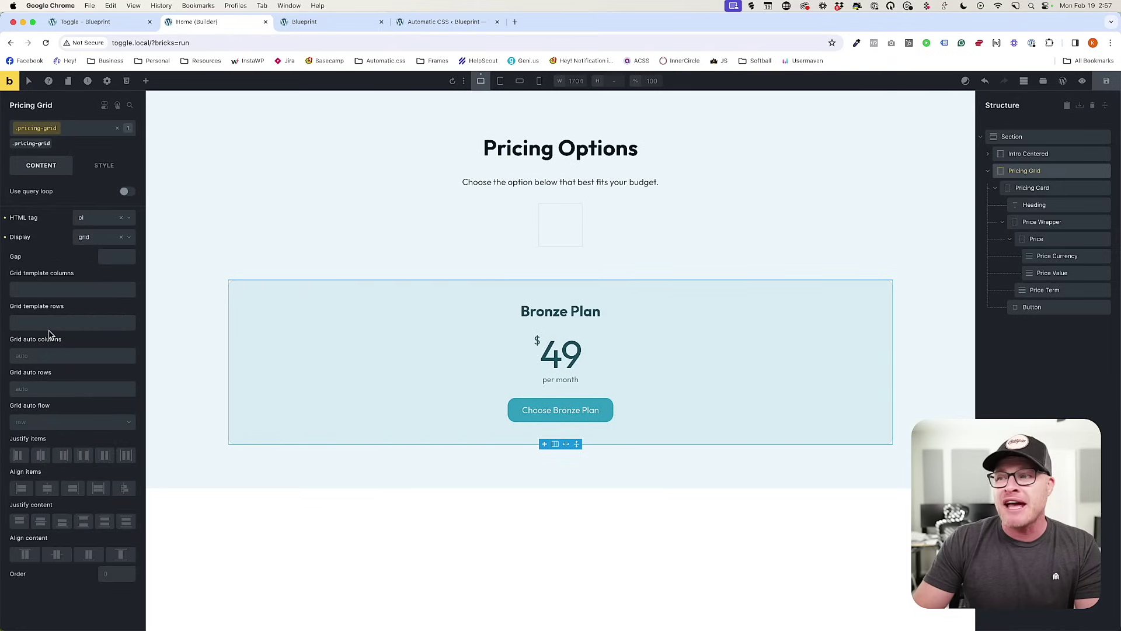
click(78, 295)
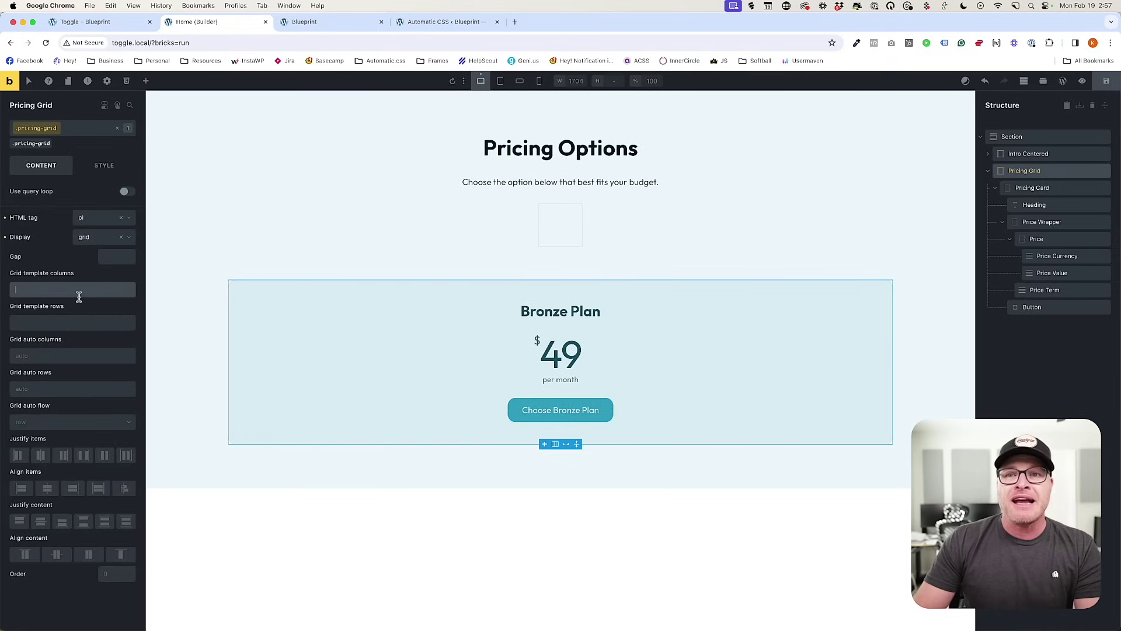
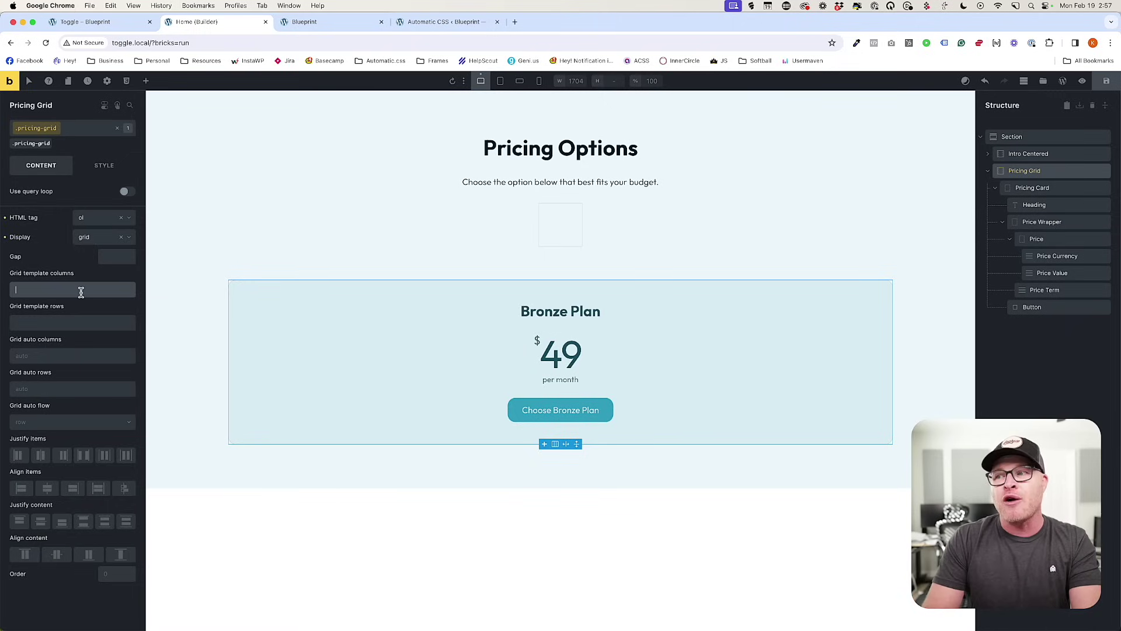
key(Return)
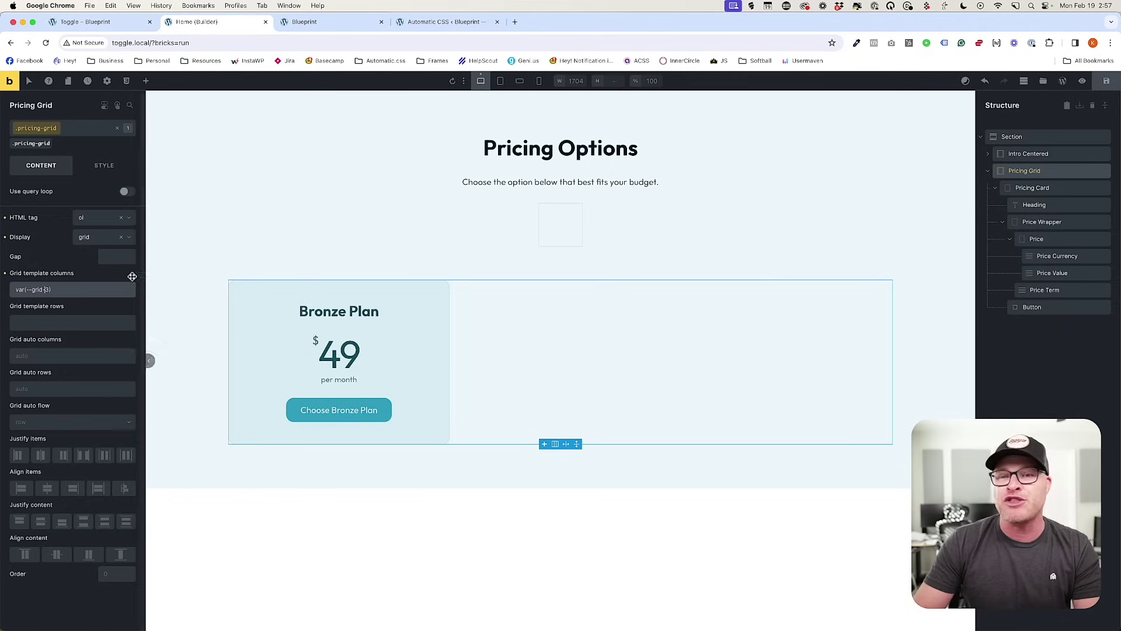
Replace the Pricing Grid's template columns with repeat(3, minmax(0, 1fr)) and save the page.
triple_click(86, 290)
right_click(85, 290)
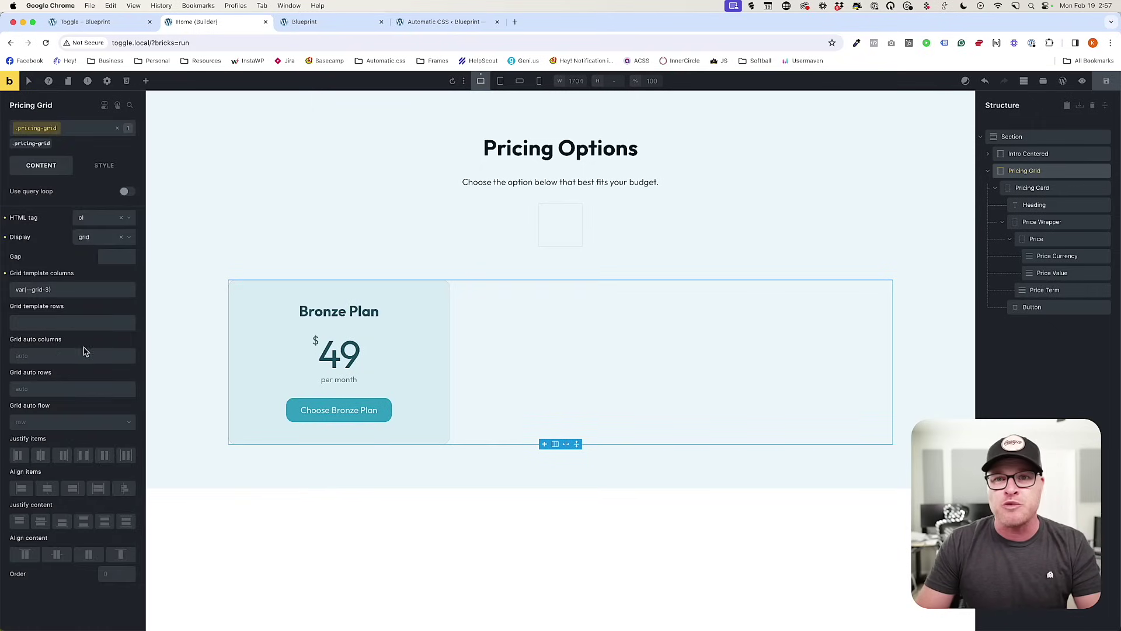
triple_click(73, 287)
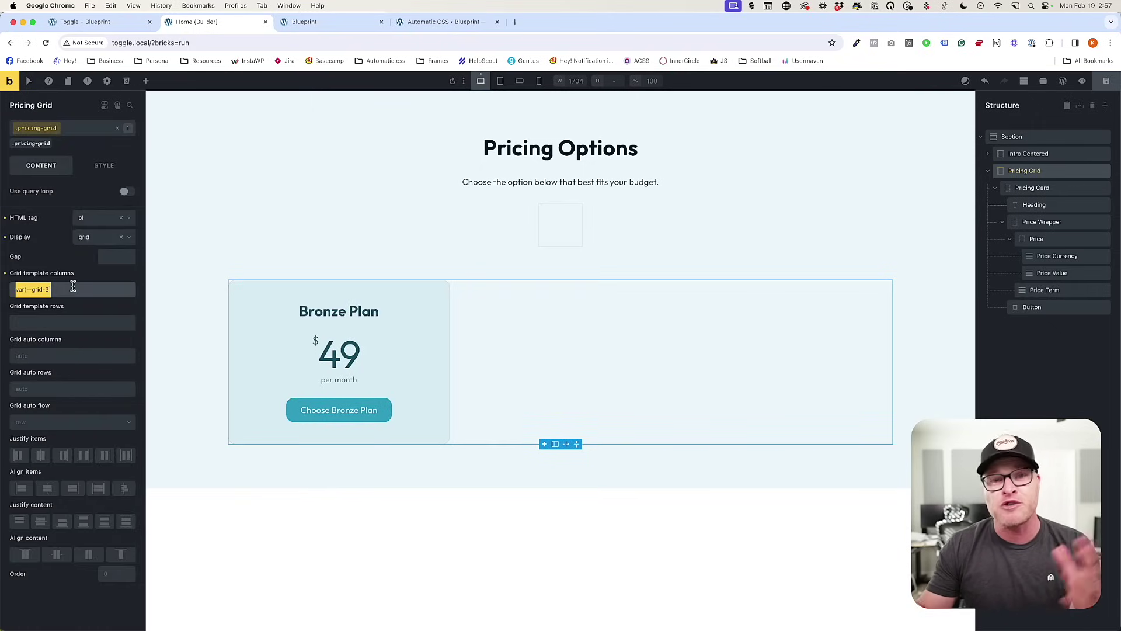
text(repeat()3, minmax(0, 1fr)
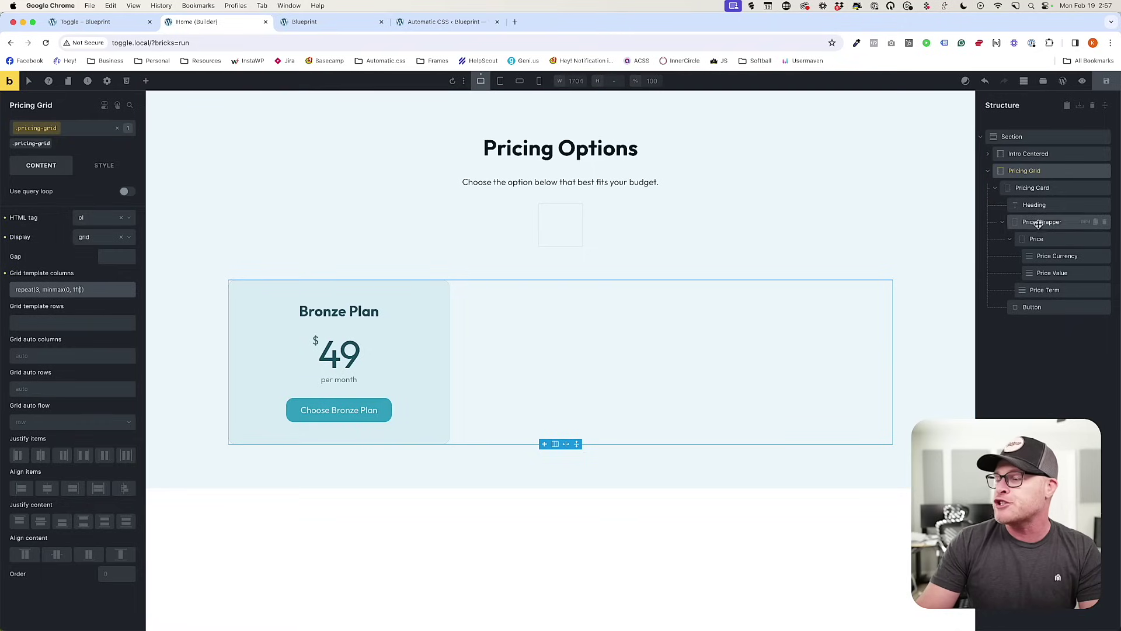
click(1107, 82)
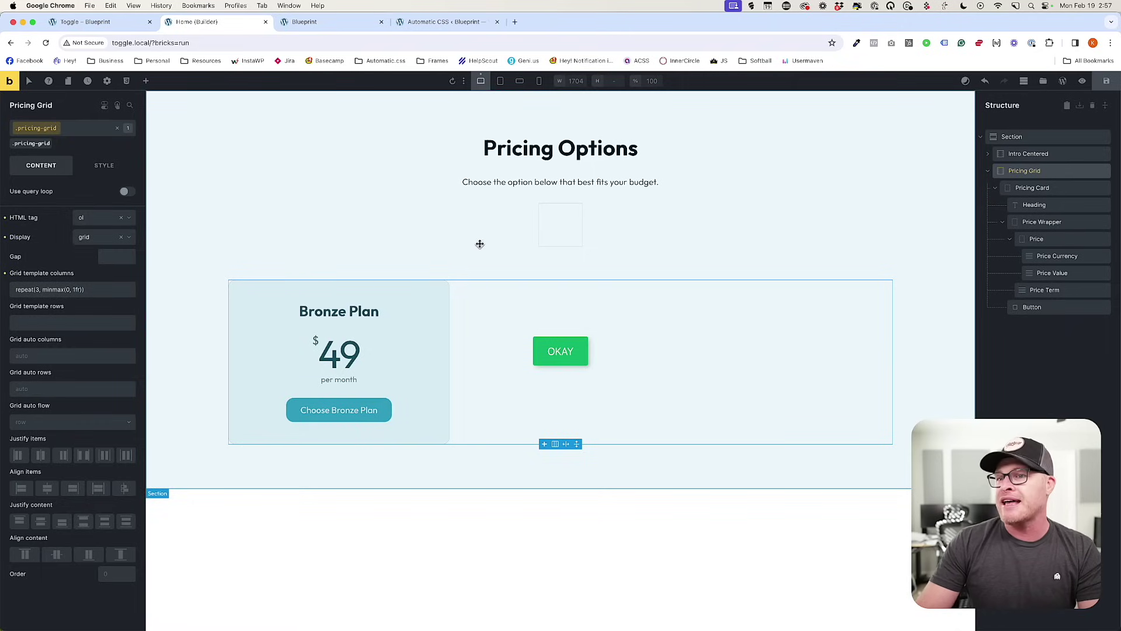
Duplicate the Pricing Card twice and change the copies' headings to Silver Plan and Gold Plan.
click(1010, 192)
key(super+d)
key(super+d)
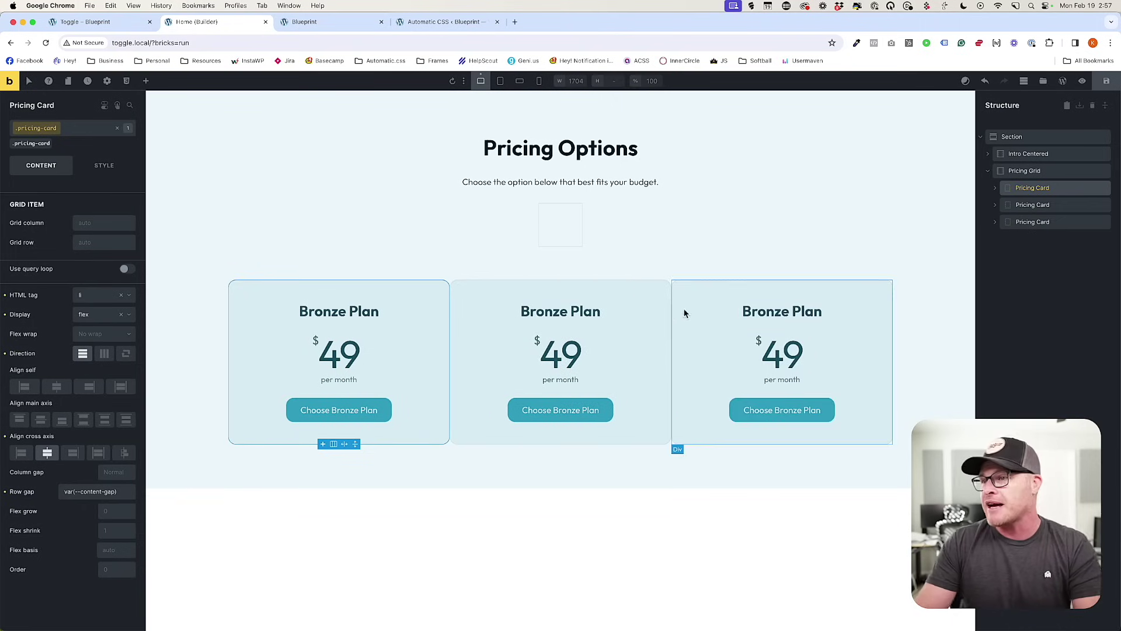
double_click(536, 311)
text(Silver)
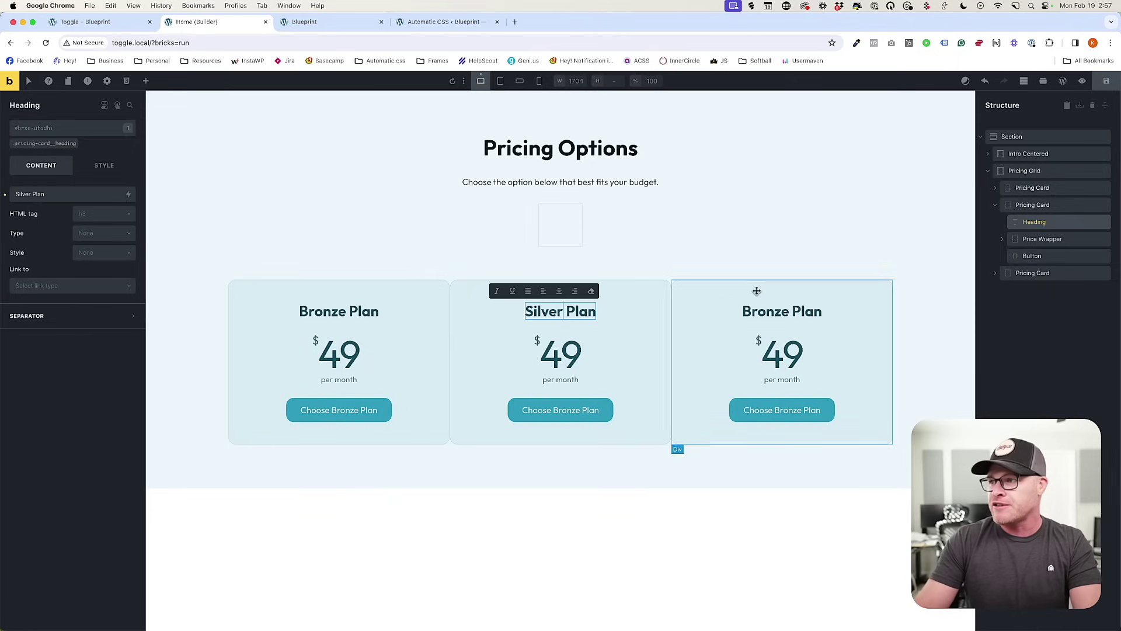
double_click(765, 311)
text(Gold)
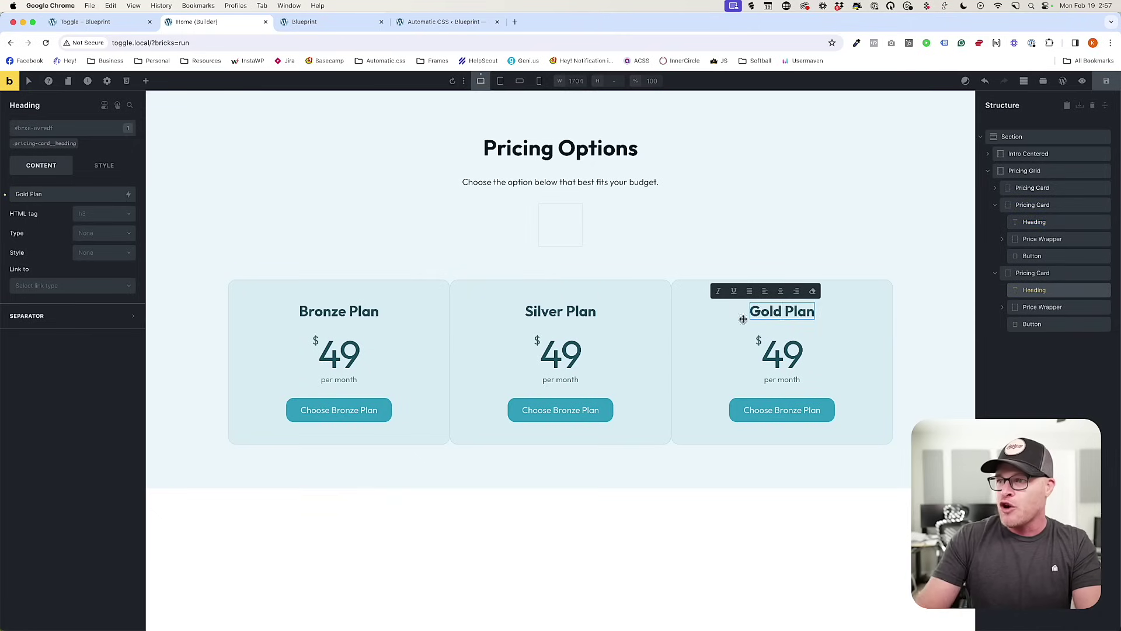
Set the Silver Plan's price to 69 and the Gold Plan's price to 89.
click(546, 356)
key(BackSpace)
text(6)
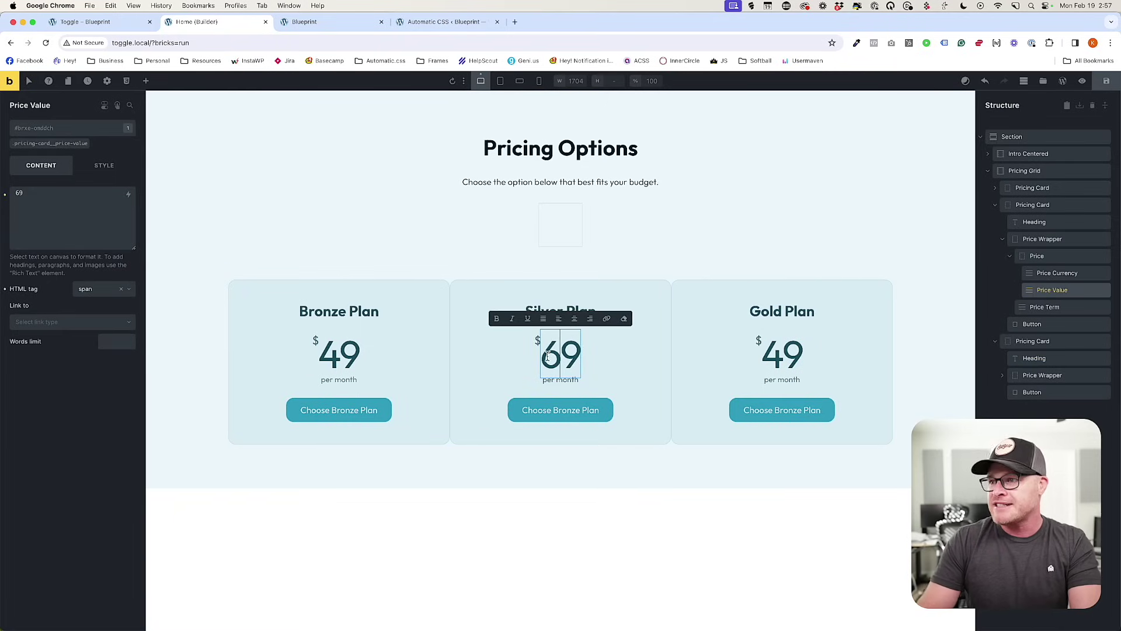
click(798, 354)
key(BackSpace)
text(8)
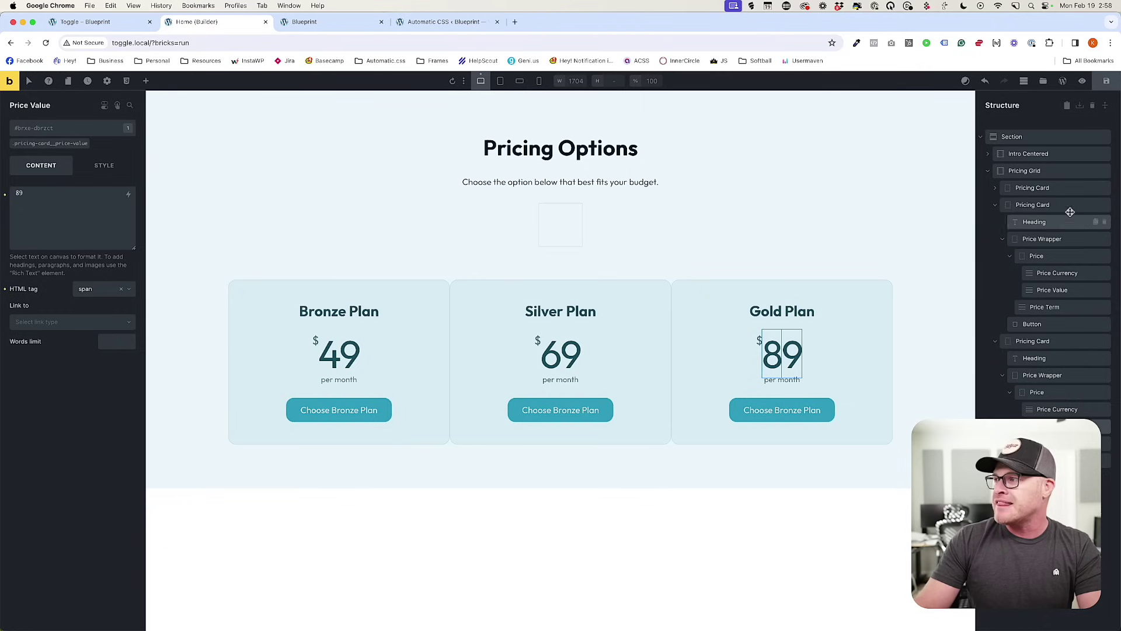
Set the Pricing Grid's gap to the grid-gap variable and check the spacing in the front-end preview.
click(1027, 170)
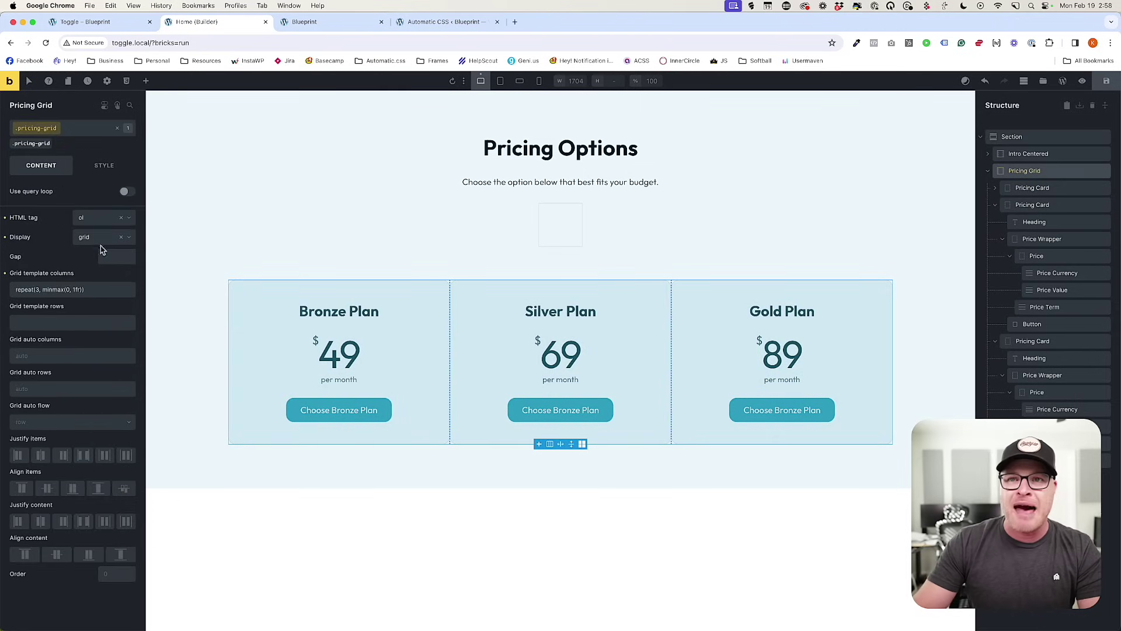
right_click(117, 257)
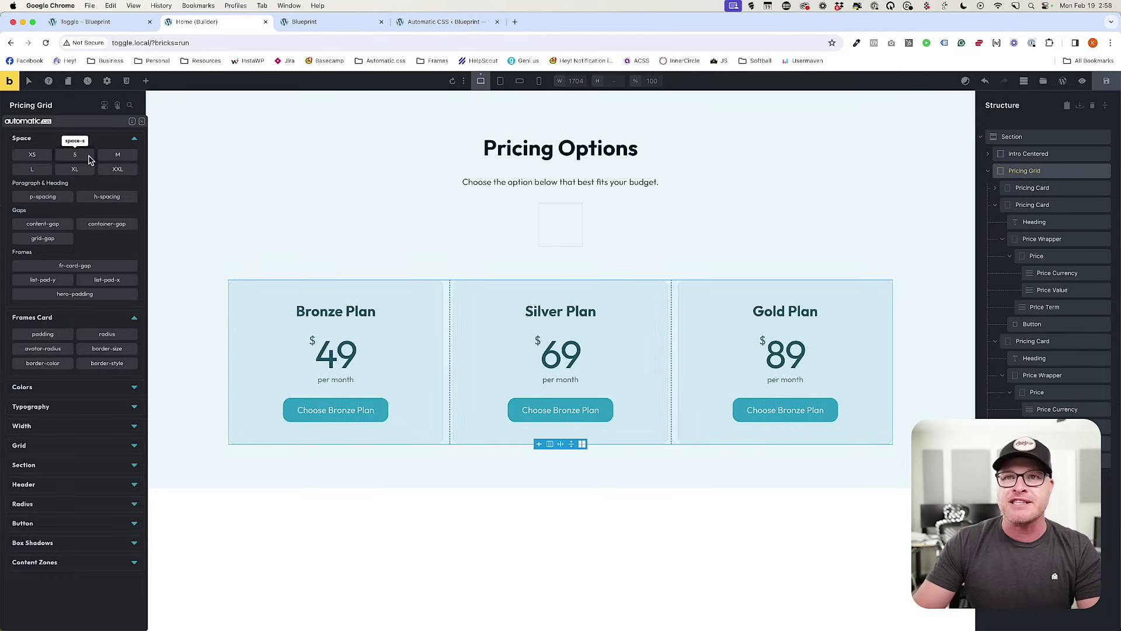
click(43, 238)
click(1083, 83)
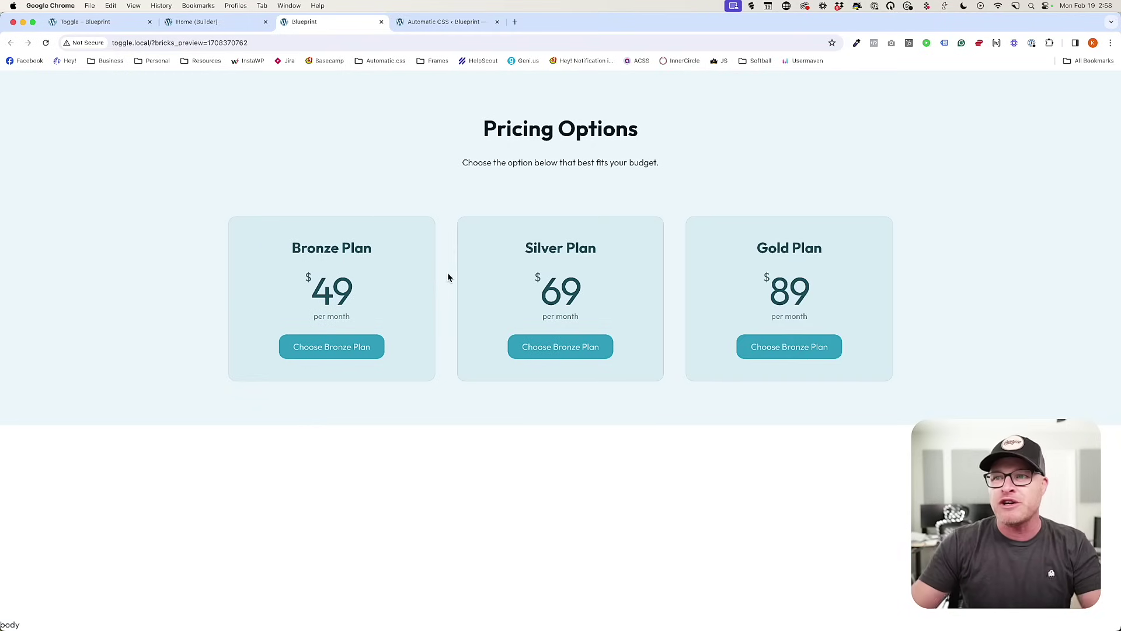
Set the top offset of the Price Currency class to .75em.
click(215, 22)
click(306, 337)
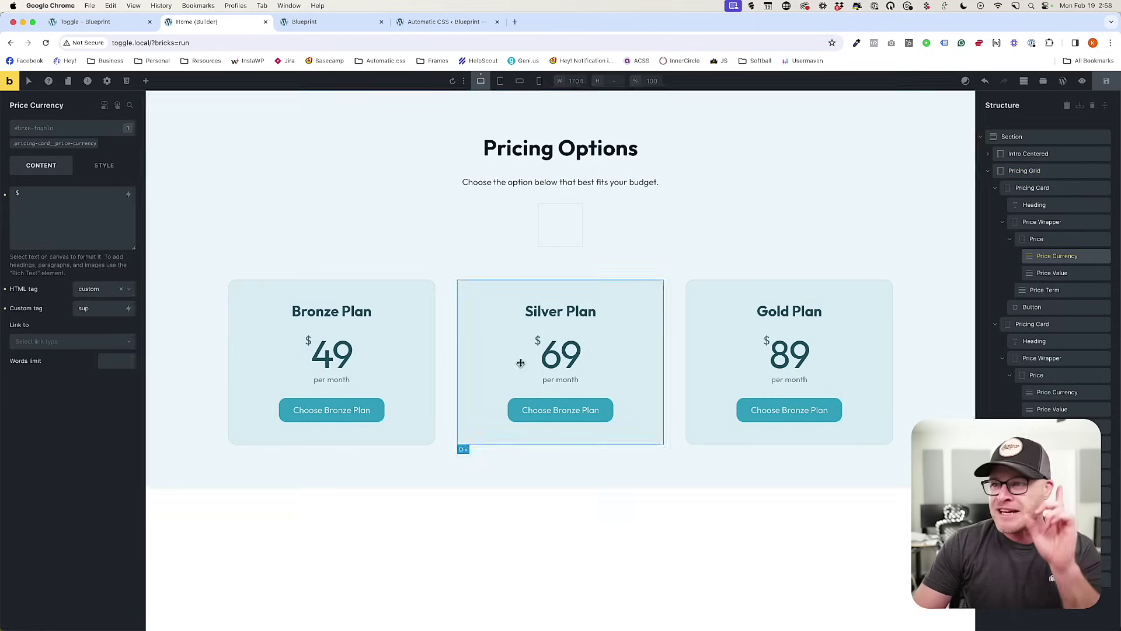
click(59, 143)
click(65, 198)
scroll(57, 480, down, 3)
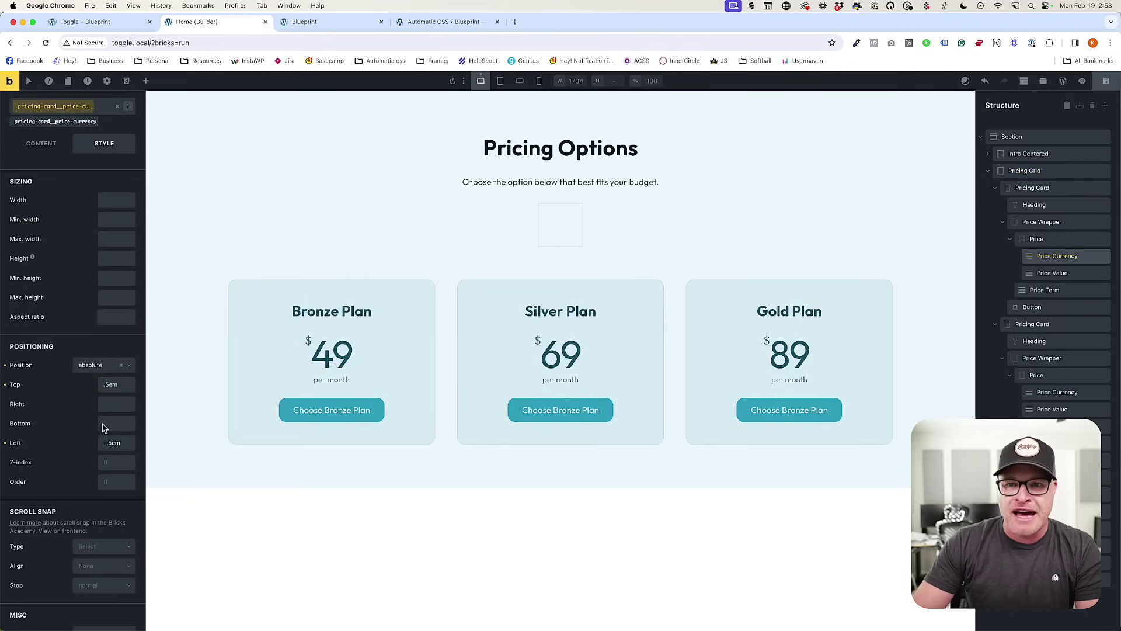
click(109, 385)
text(7)
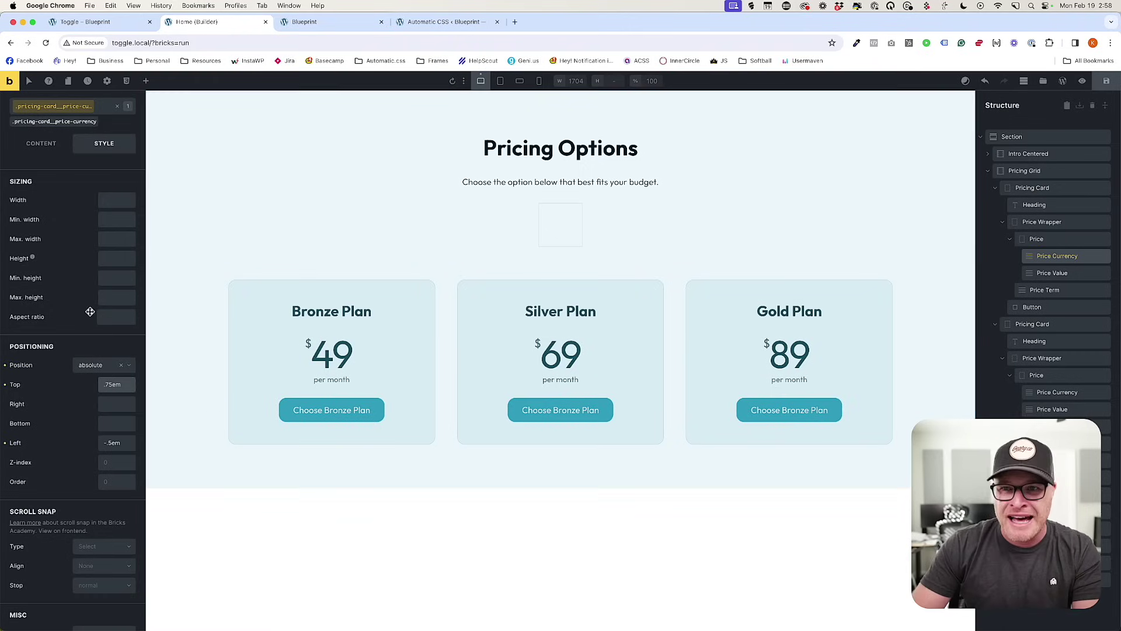
Reduce the Price Currency class's font size, save, and check the dollar signs in the front-end preview.
scroll(95, 318, up, 10)
click(61, 196)
click(57, 220)
click(108, 267)
click(110, 266)
click(1106, 81)
click(1082, 80)
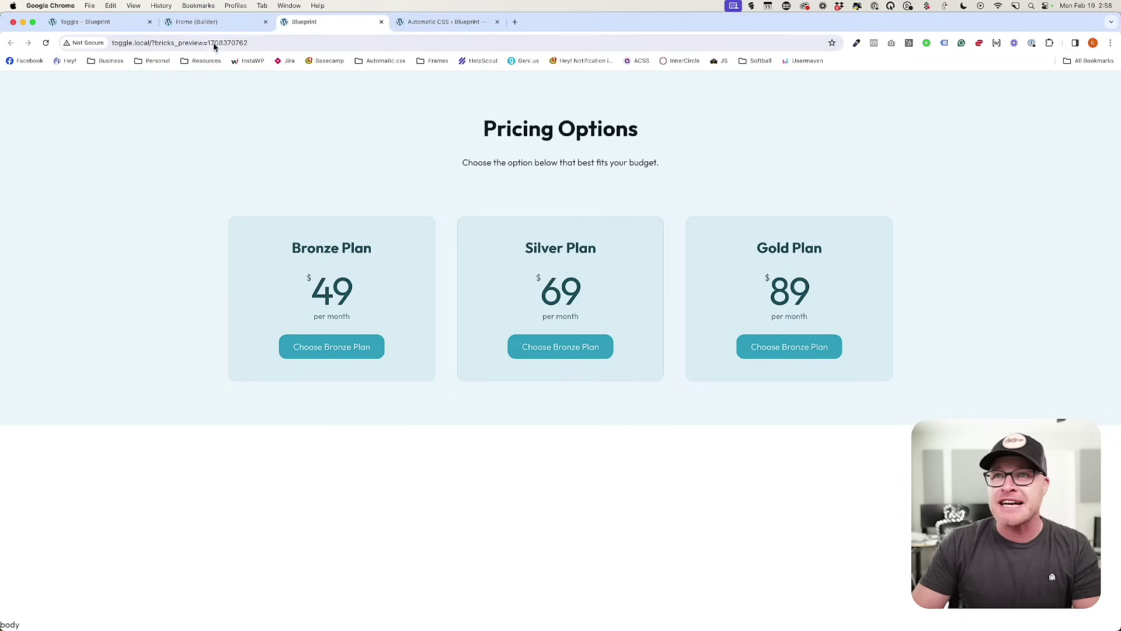
click(216, 21)
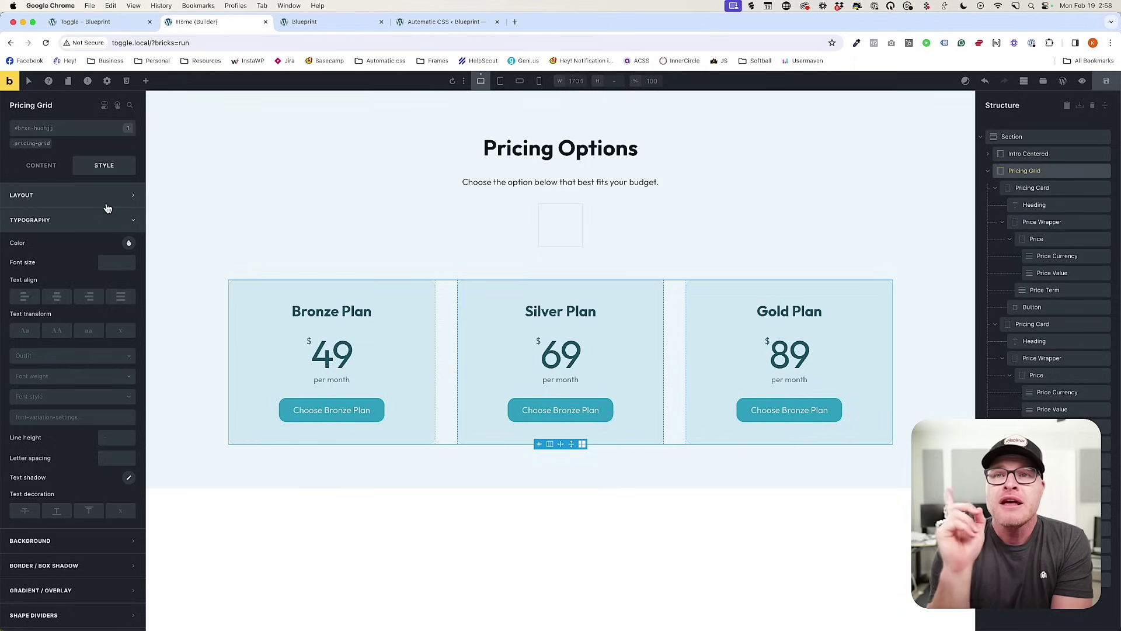
Add the modifier class pricing-grid--monthly to the Pricing Grid alongside its pricing-grid class.
click(82, 134)
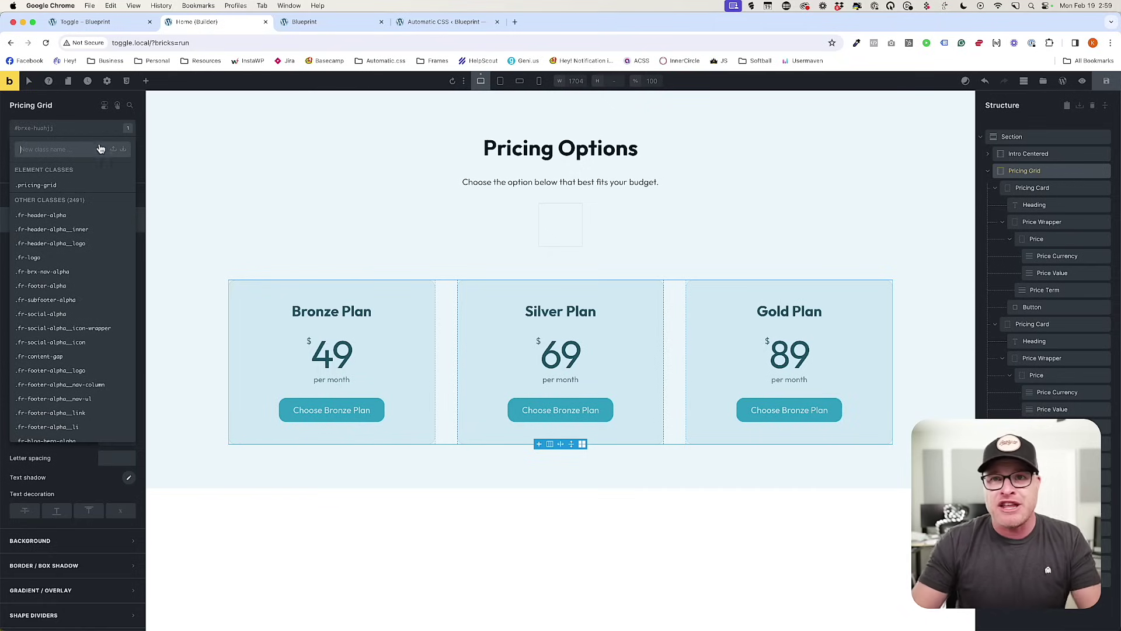
text(pricing-grid)
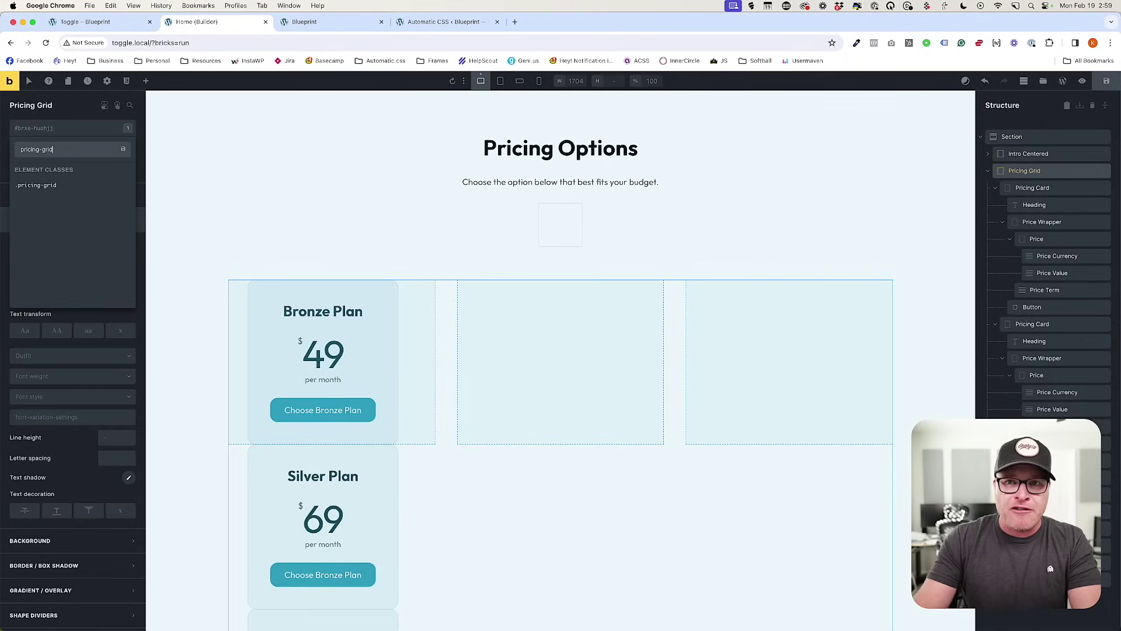
click(55, 186)
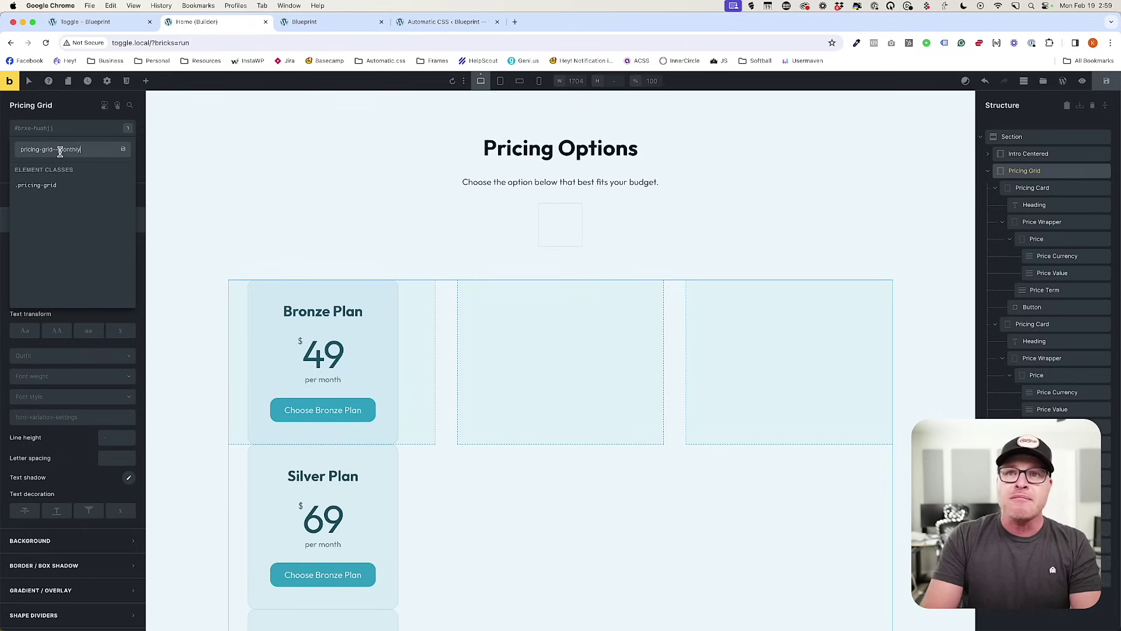
key(Return)
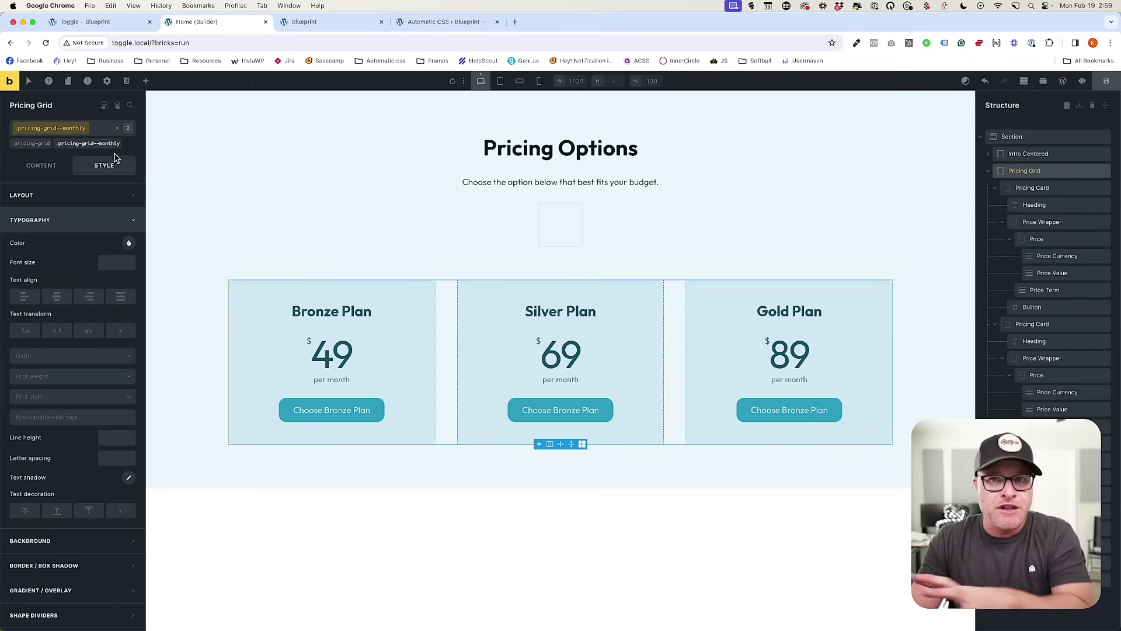
Duplicate the Pricing Grid inside the section and begin adding a parenthesised suffix to the first grid's label.
click(987, 171)
key(super+d)
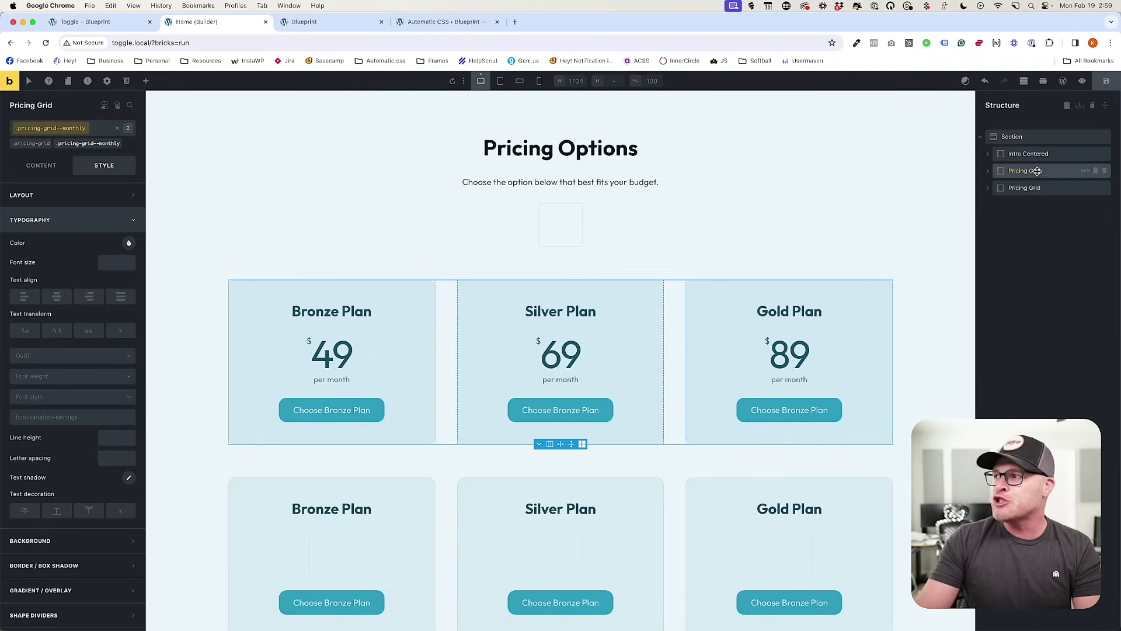
text(()
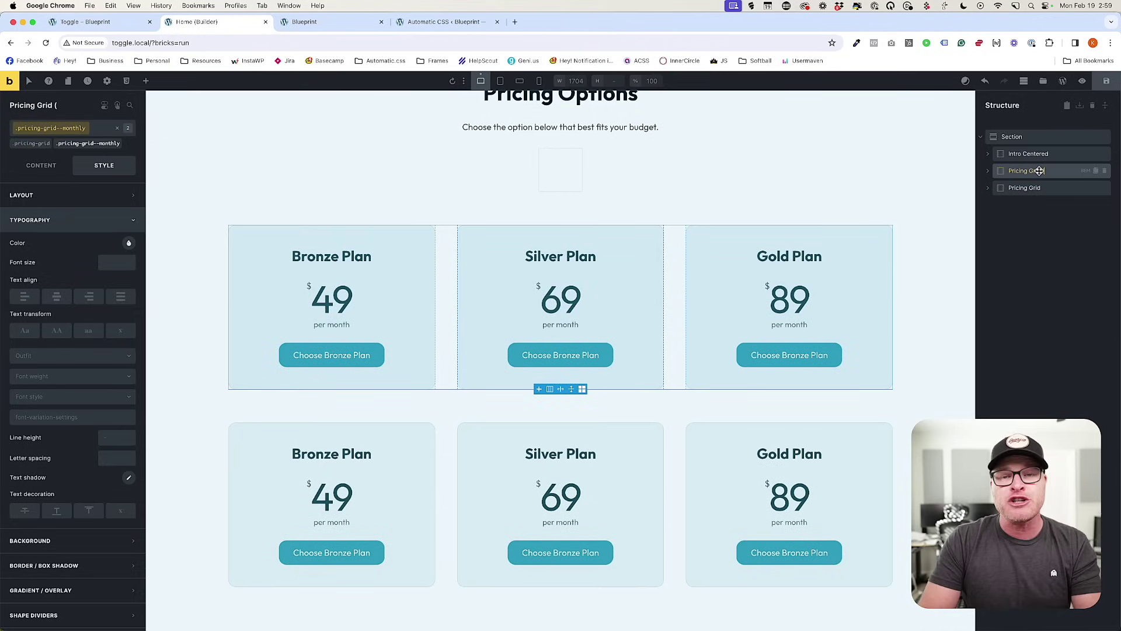
Rename the two pricing grids in the structure as "Pricing Grid (Monthly)" and "Pricing Grid (Yearly)".
text(Monthly))
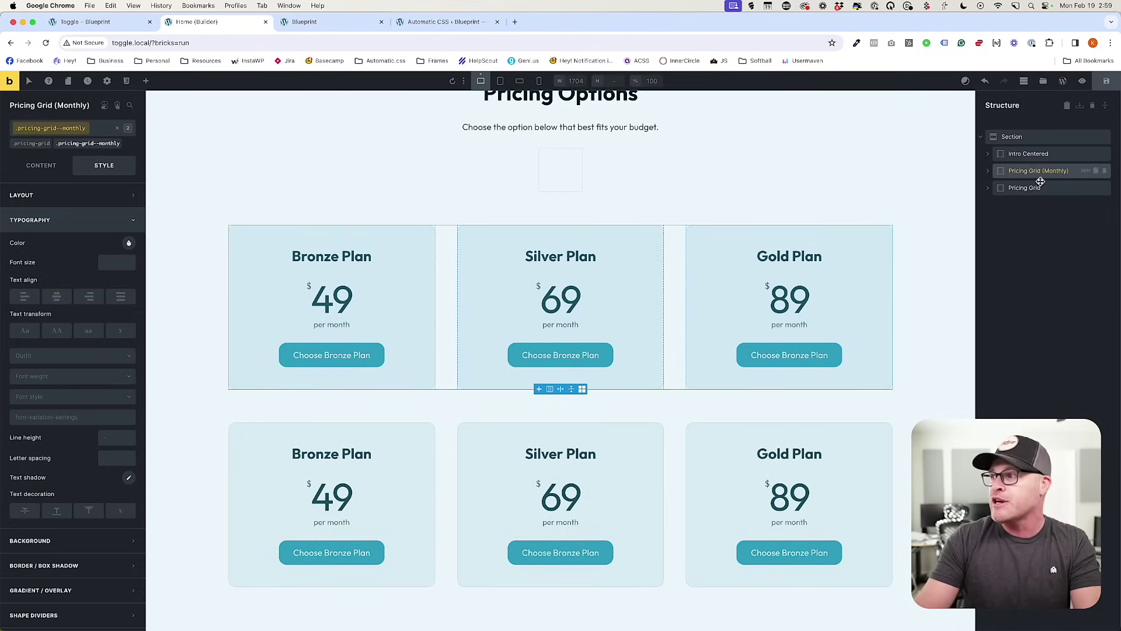
click(1034, 187)
key(Right)
text((Yearly))
key(Return)
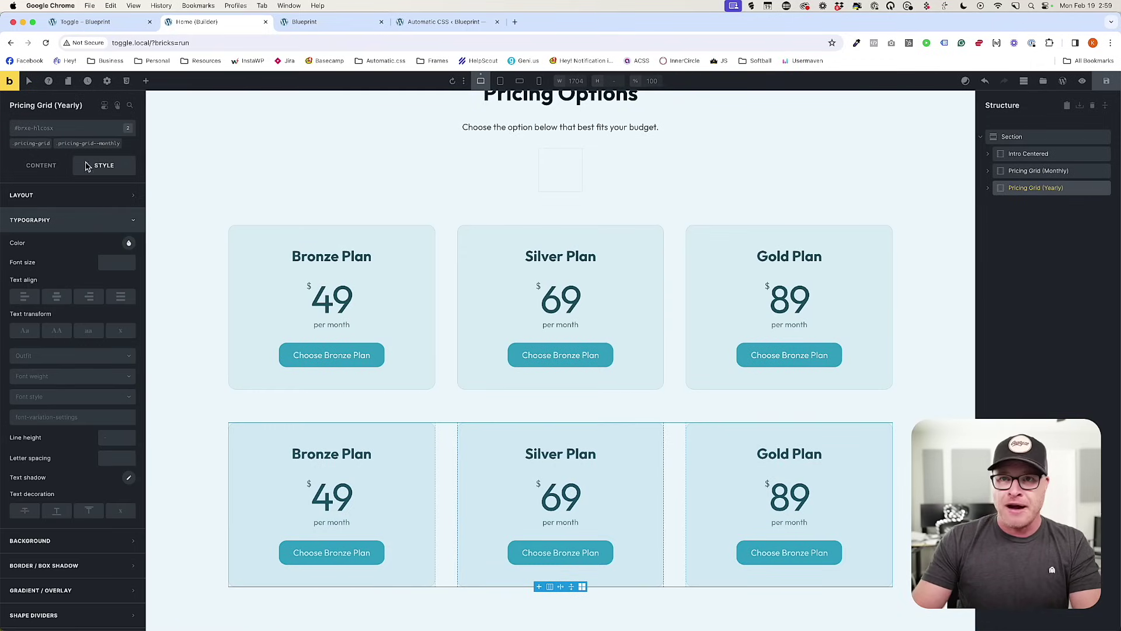
Replace the monthly modifier class on the yearly pricing grid with a new class, pricing-grid--yearly.
click(122, 139)
click(76, 133)
text(pricing-grid--)
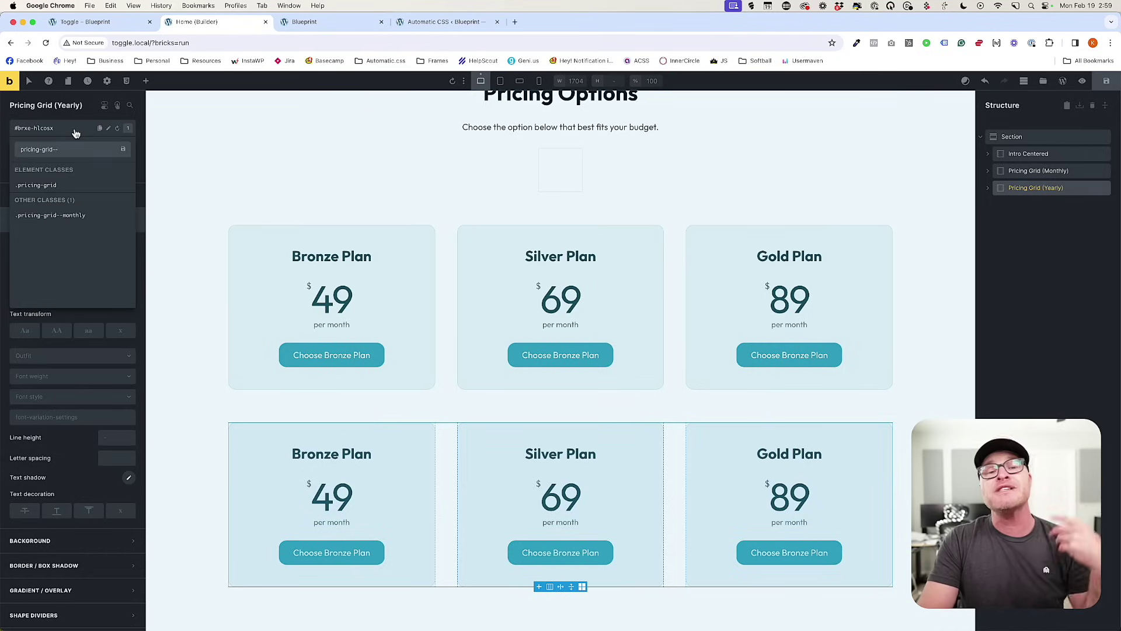
text(yearly)
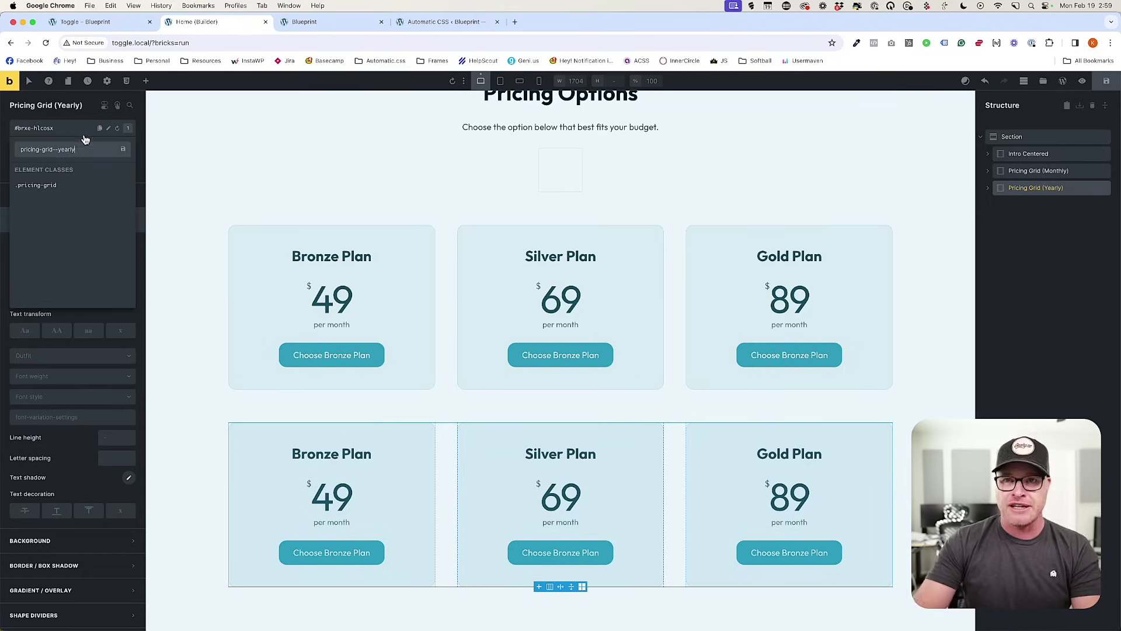
key(Return)
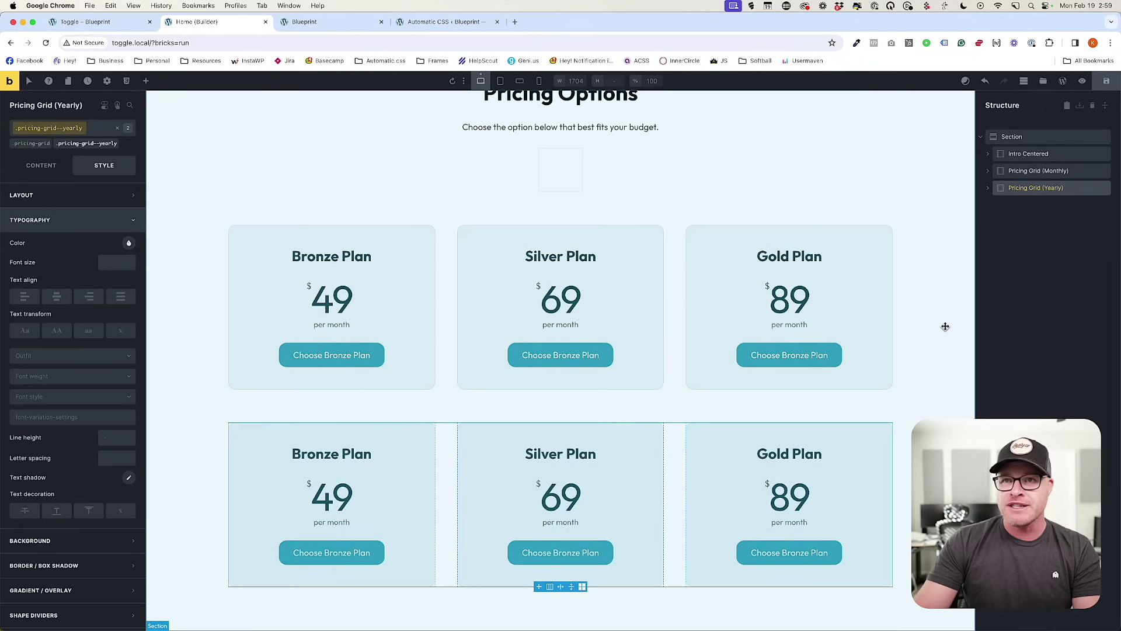
Change the second grid's Bronze, Silver and Gold prices to 490, 690 and 890.
double_click(333, 503)
key(Right)
text(0)
click(570, 499)
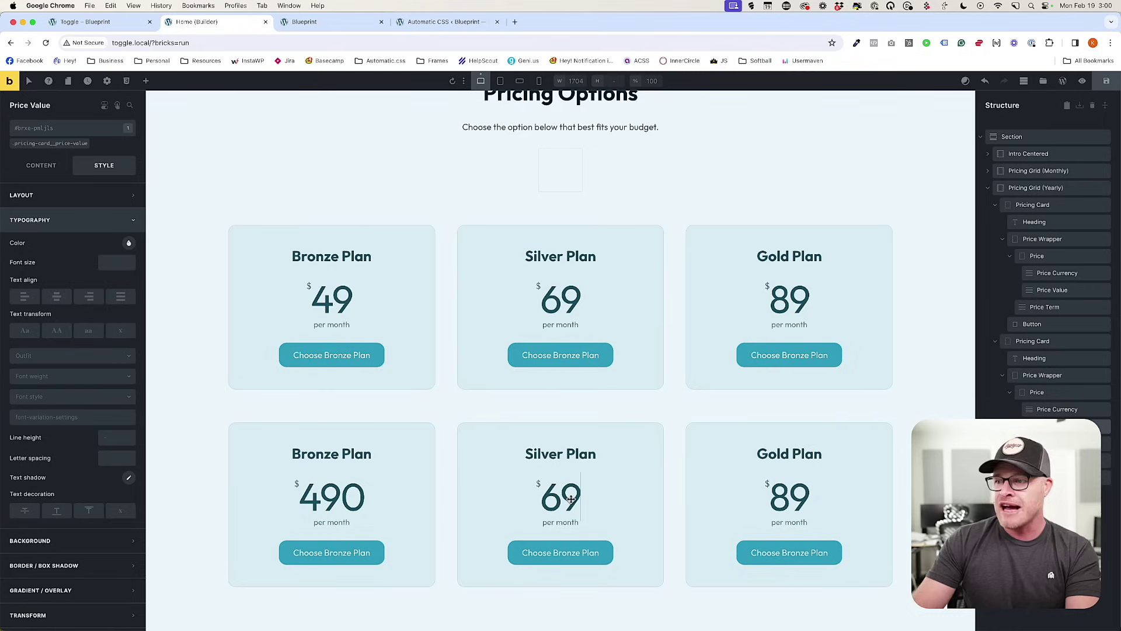
text(0)
double_click(799, 501)
key(Right)
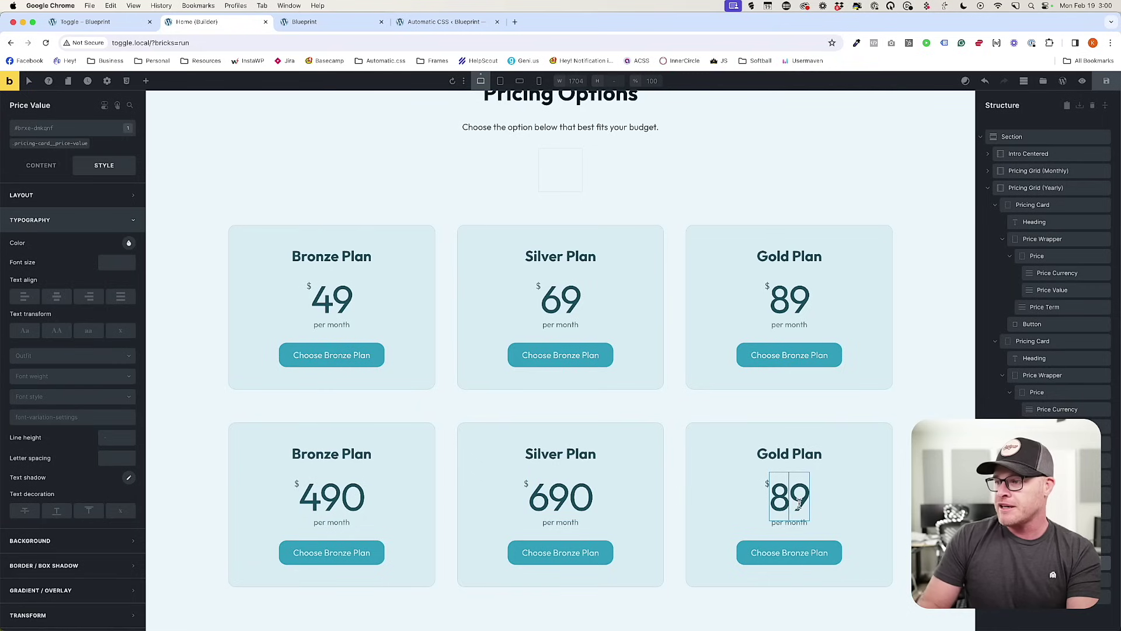
text(0)
Change the price term on all three yearly cards to "per year".
double_click(337, 522)
text(year)
double_click(558, 522)
key(super+a)
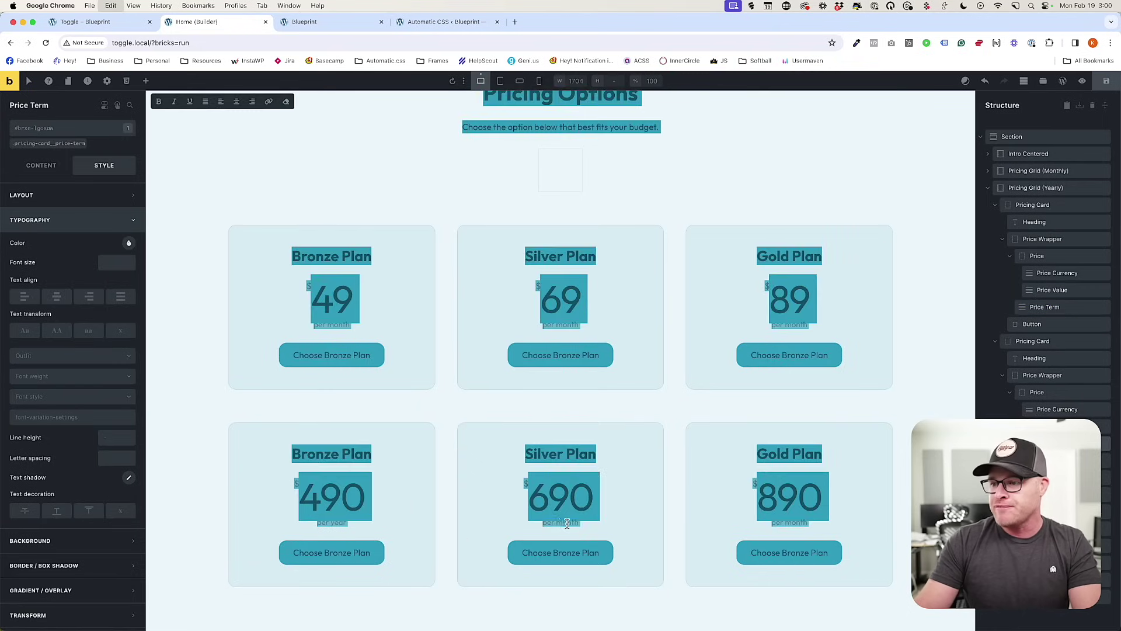
text(per year)
double_click(799, 522)
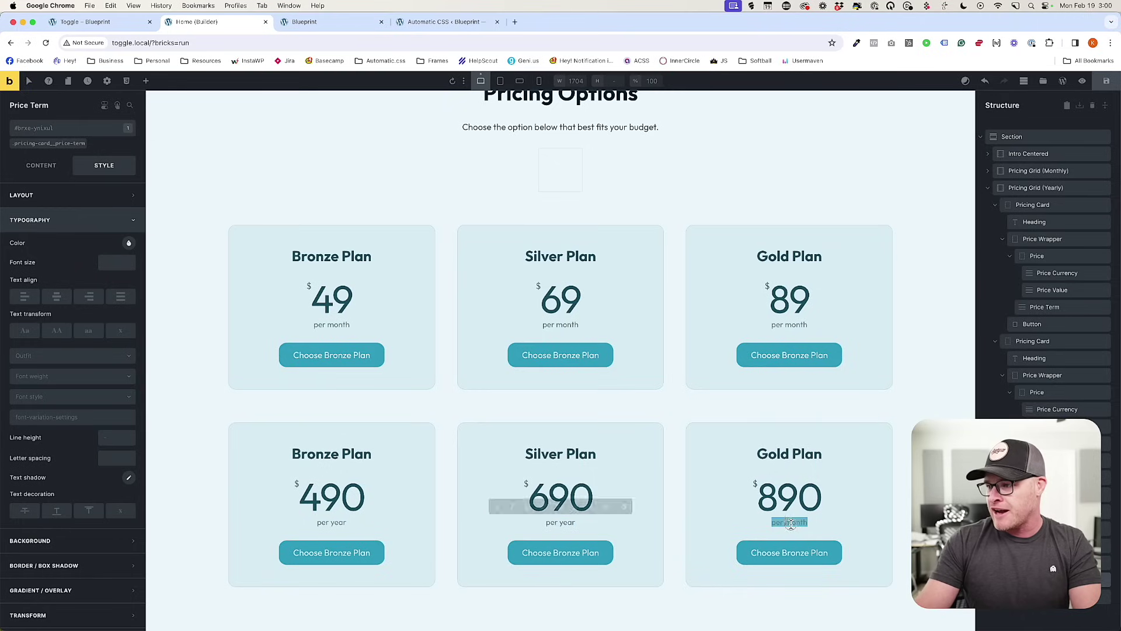
text(year)
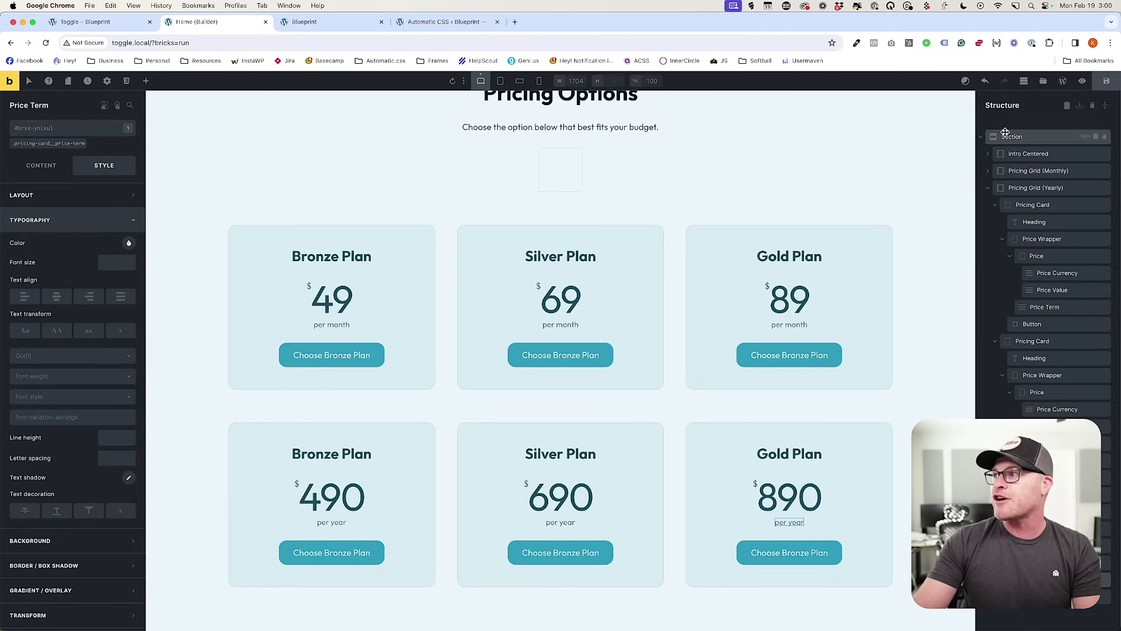
Check the front-end preview and relabel the monthly Silver and Gold card buttons "Choose Silver Plan" and "Choose Gold Plan".
click(295, 22)
scroll(547, 374, down, 1)
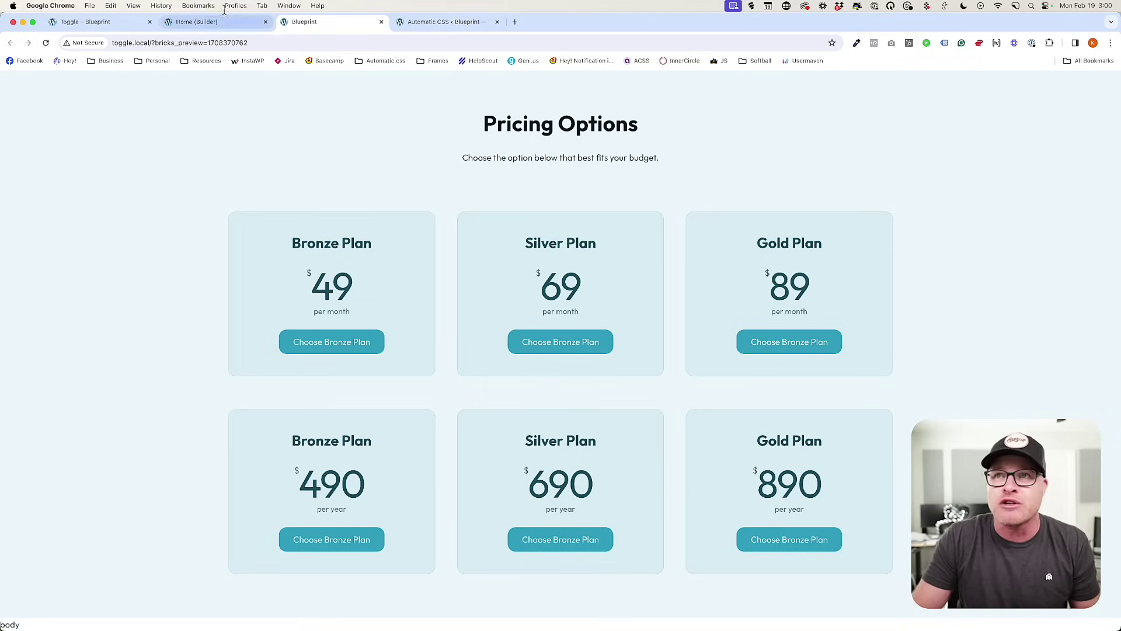
click(196, 21)
double_click(564, 355)
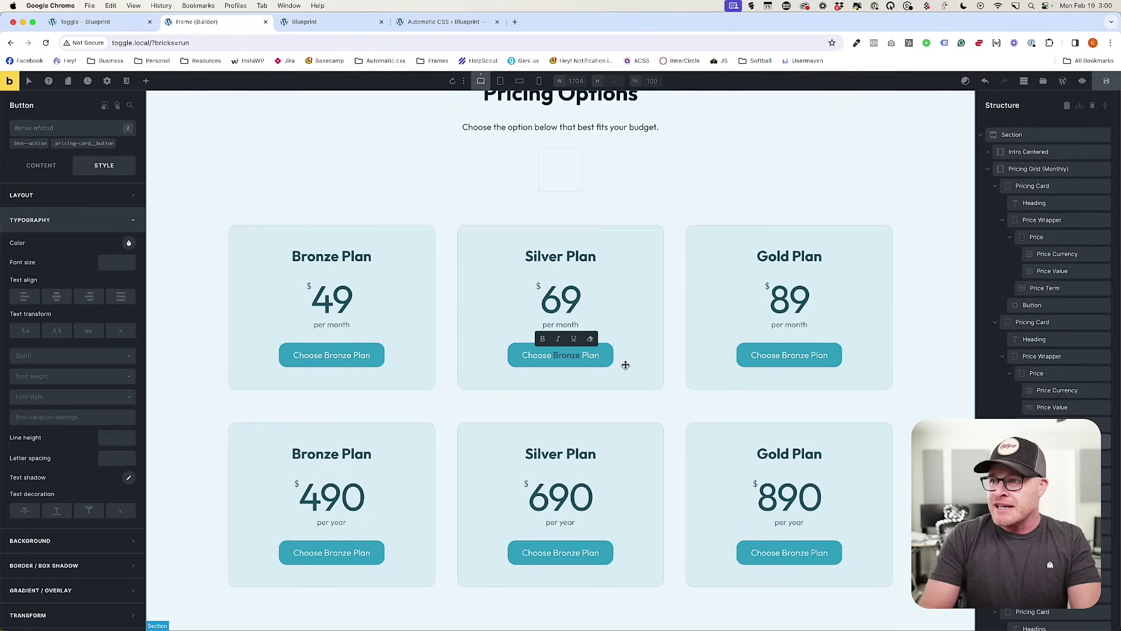
text(Silver)
double_click(799, 356)
text(Gold)
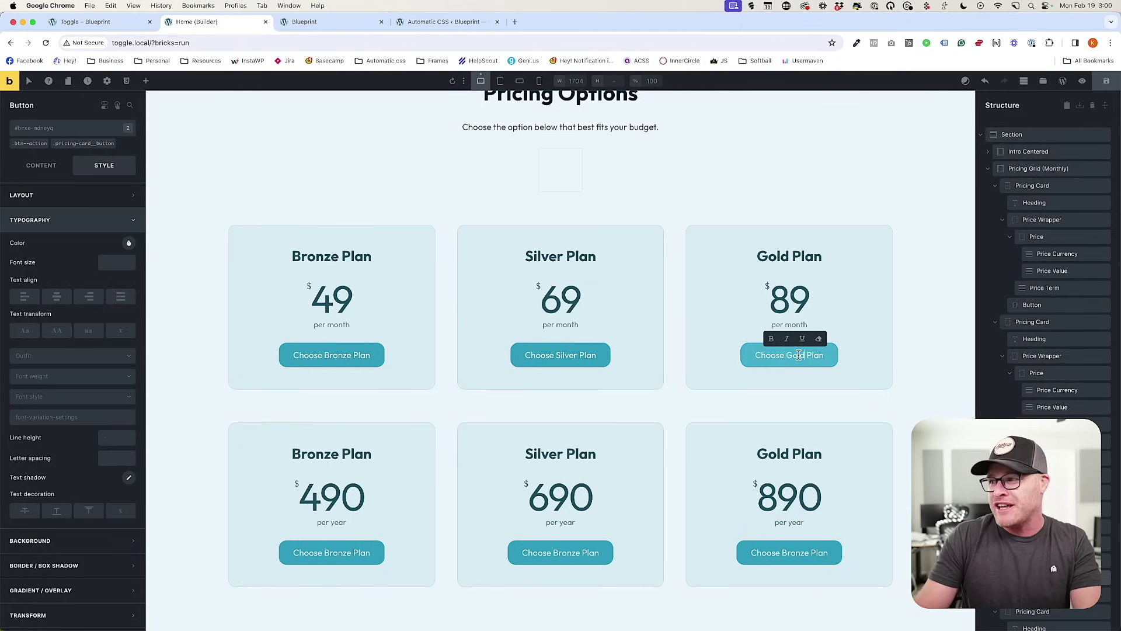
Relabel the yearly Silver and Gold card buttons "Choose Silver Plan" and "Choose Gold Plan", and save the page.
double_click(336, 552)
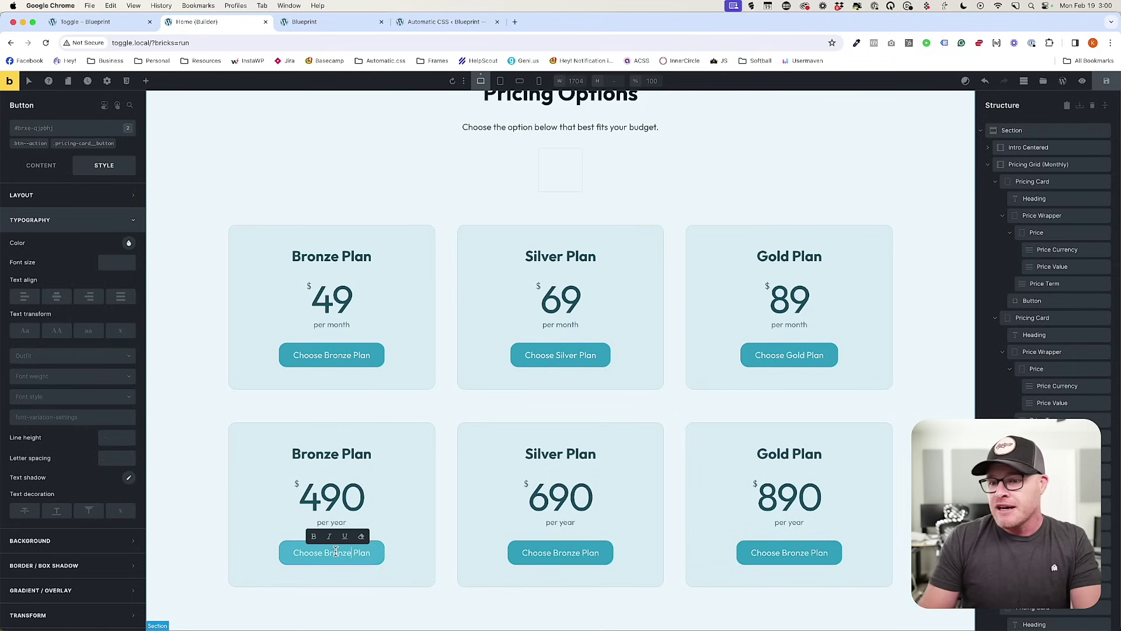
click(556, 555)
double_click(556, 552)
text(Silver)
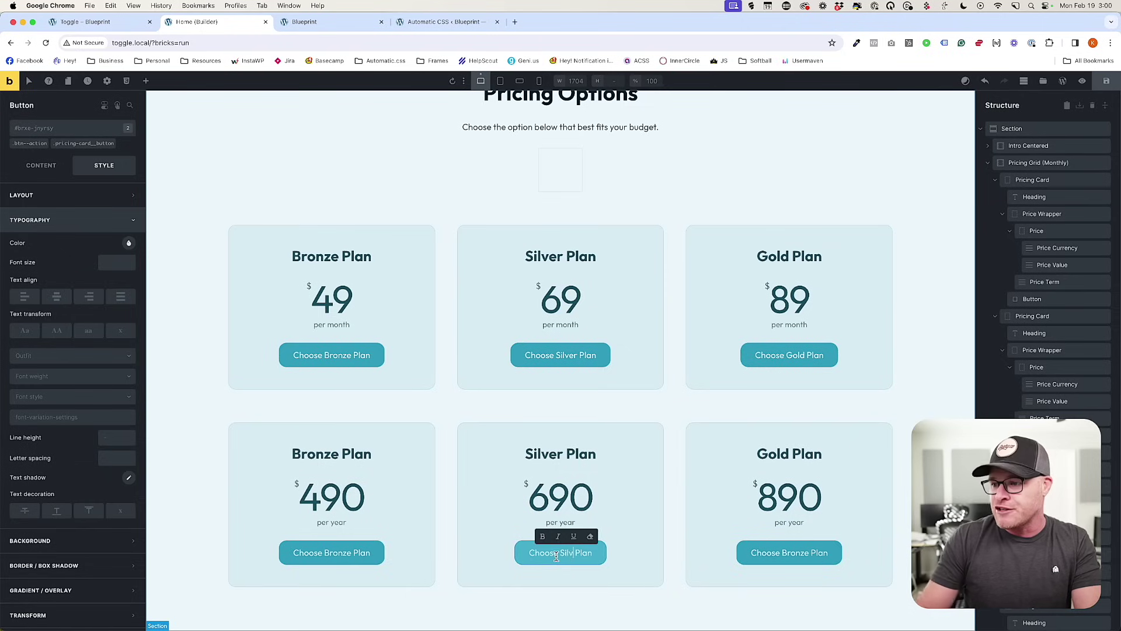
click(800, 552)
double_click(800, 552)
text(Gold)
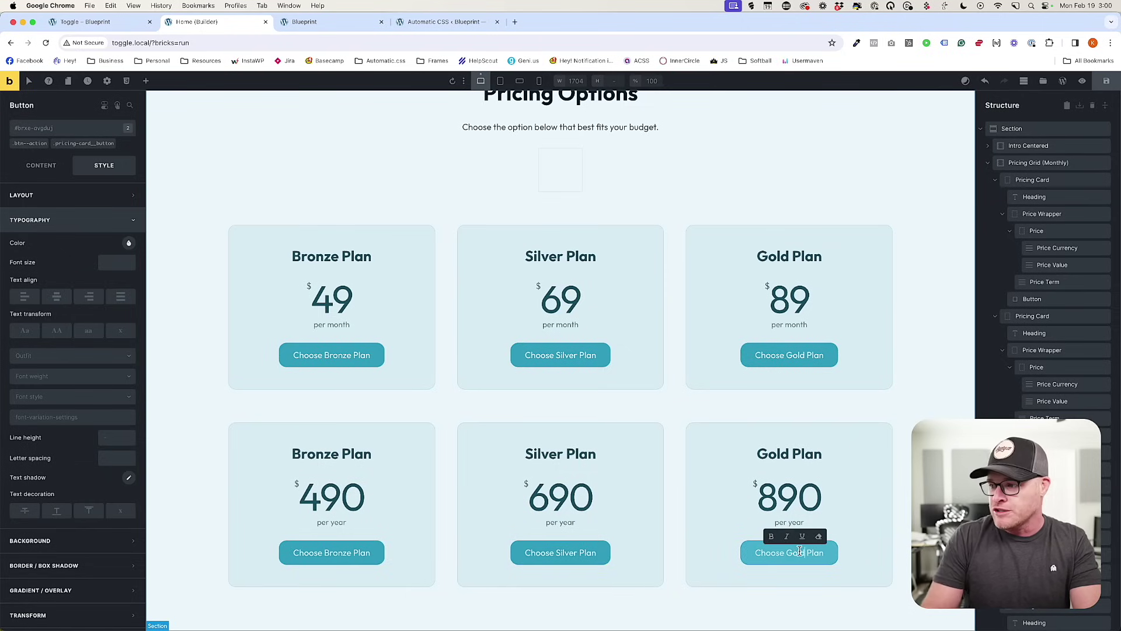
click(1107, 85)
Inspect the markup of the monthly and yearly pricing grid lists on the front-end preview.
click(350, 22)
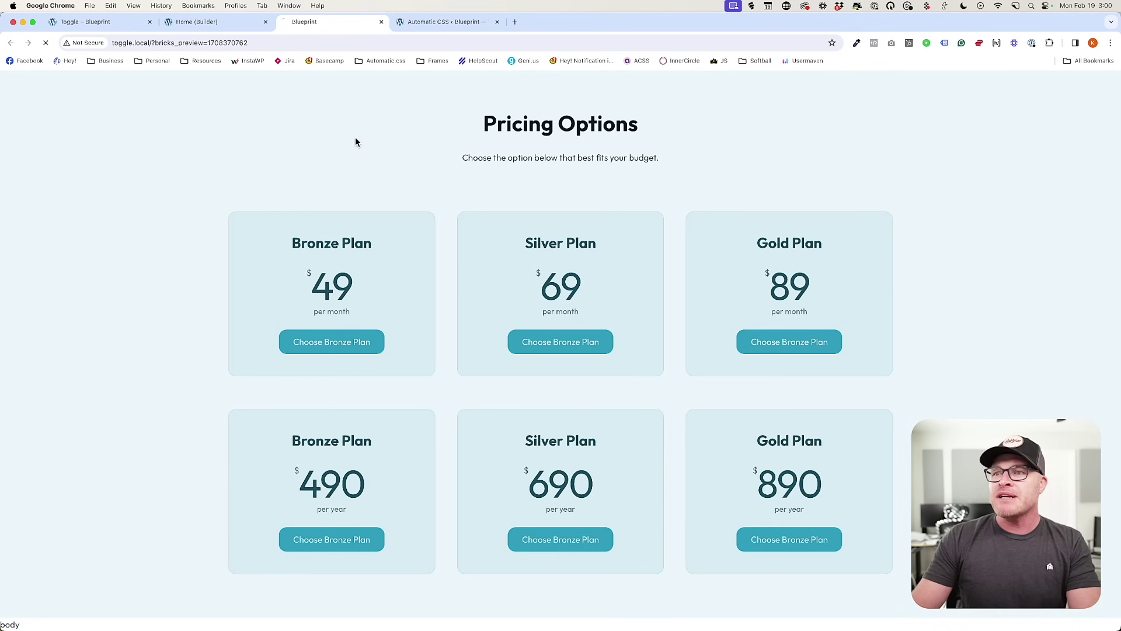
right_click(436, 268)
click(456, 444)
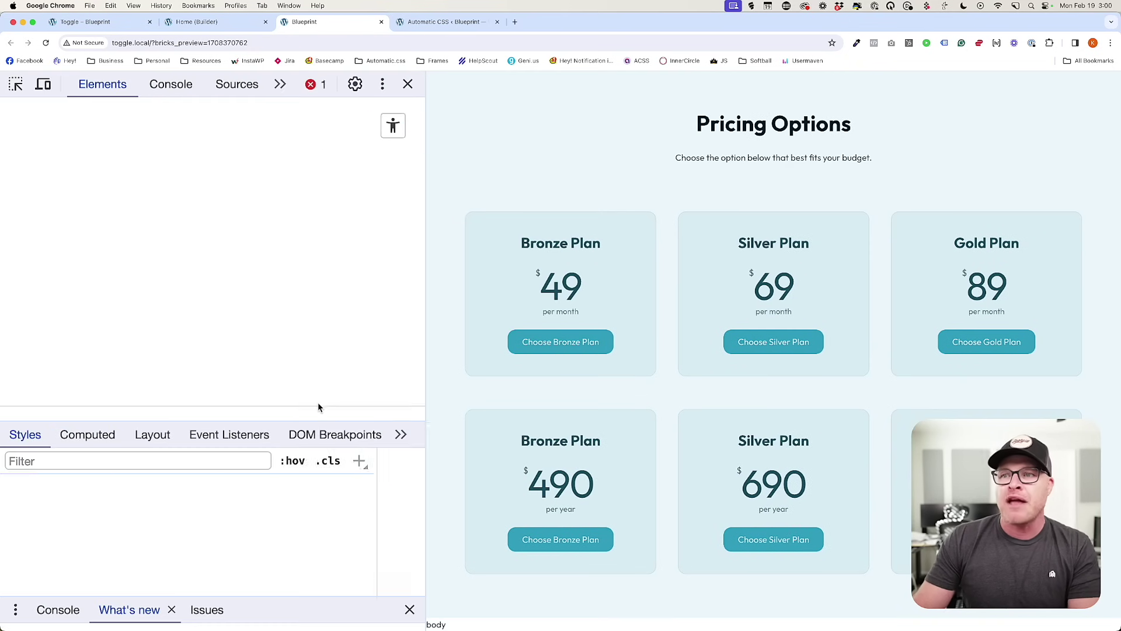
scroll(132, 347, down, 1)
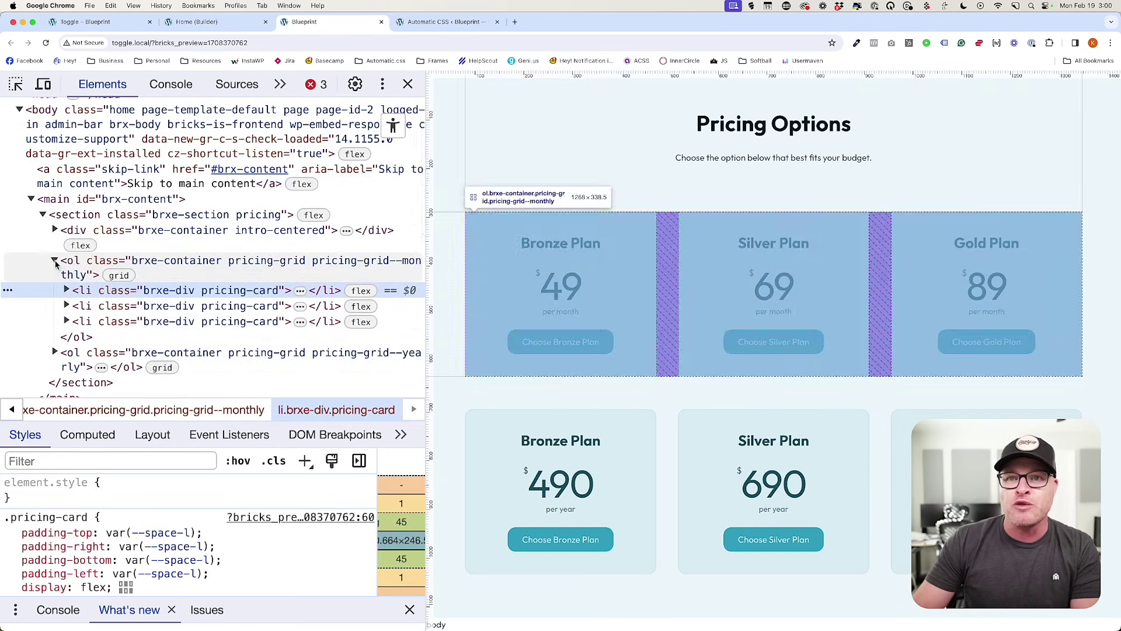
click(55, 260)
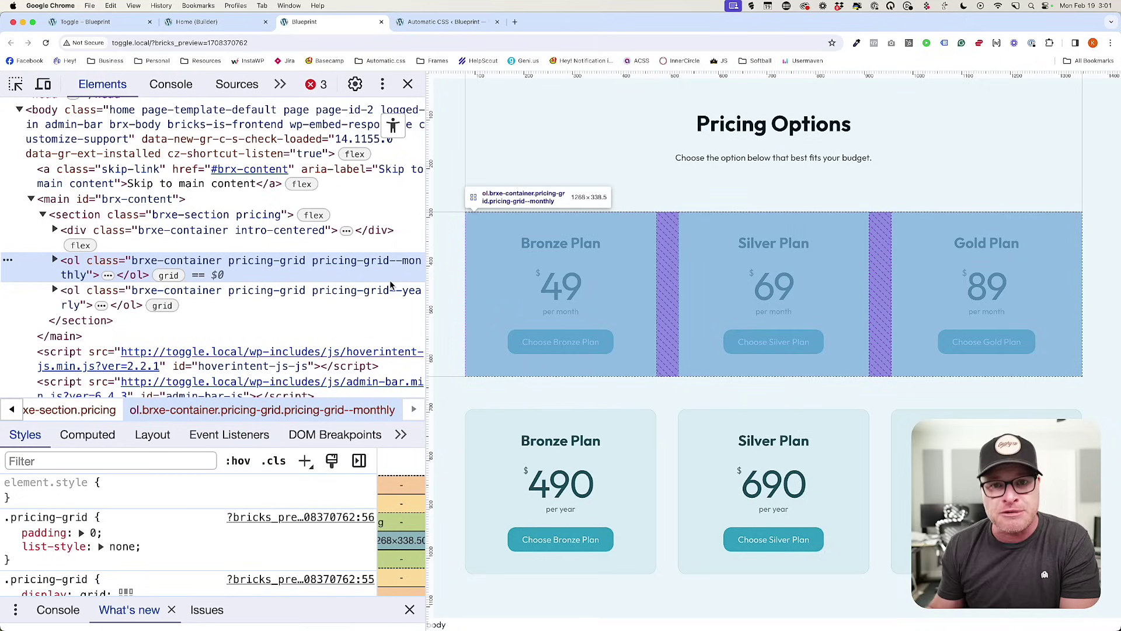
click(408, 84)
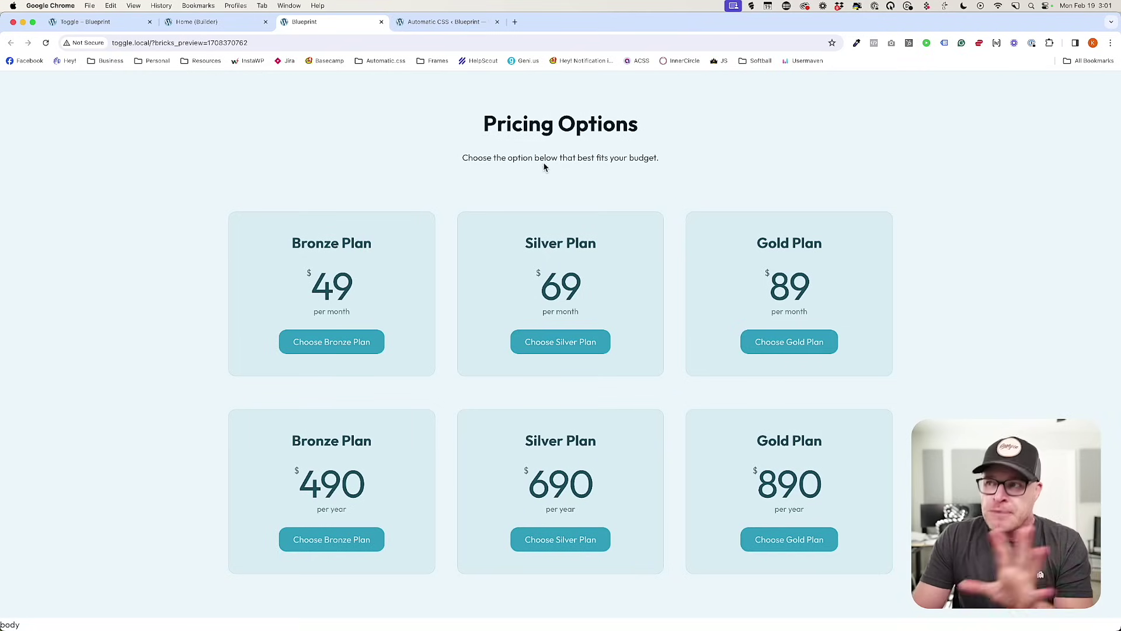
Return to the page builder and select the empty Pricing Switch block beneath the intro text.
click(196, 21)
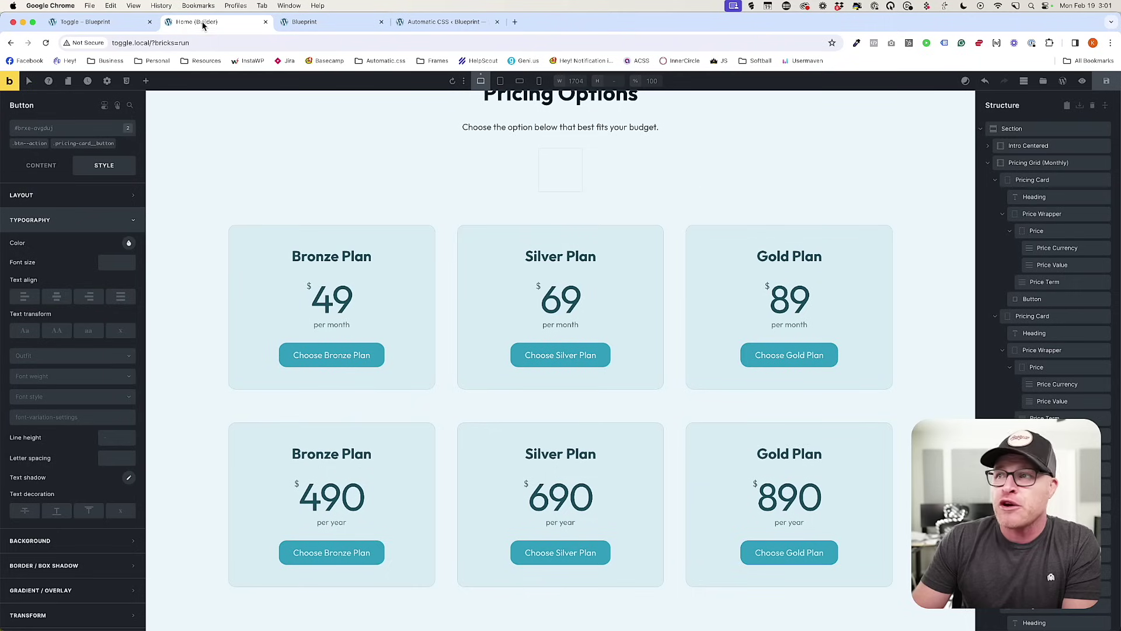
click(558, 169)
scroll(762, 221, up, 2)
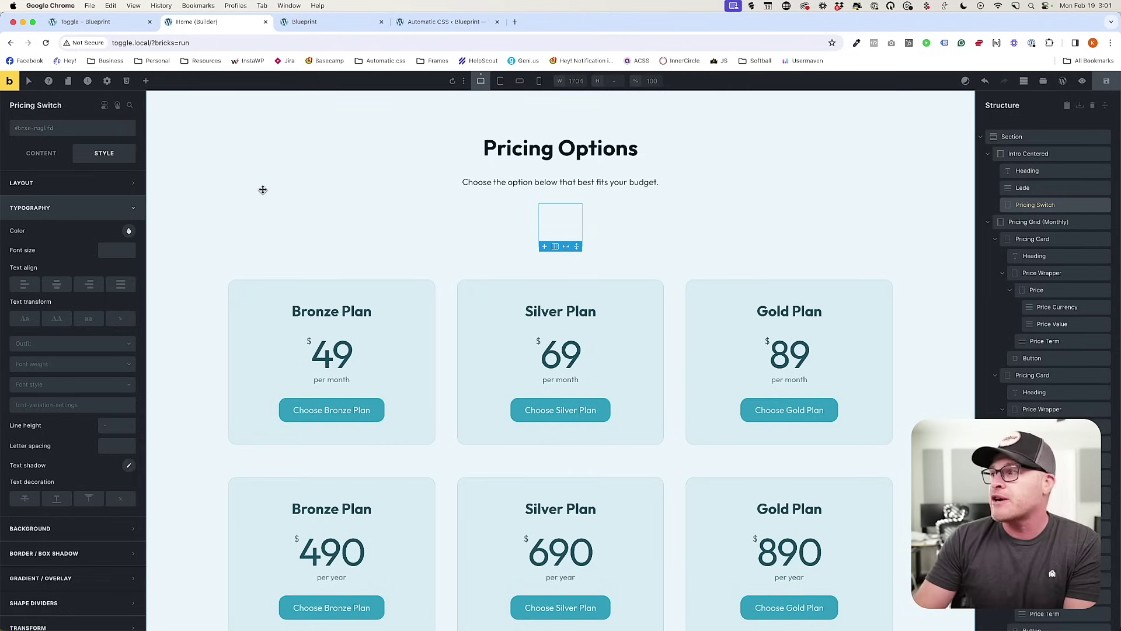
Open the finished toggle example page and test switching the pricing cards between Monthly and Yearly.
click(82, 22)
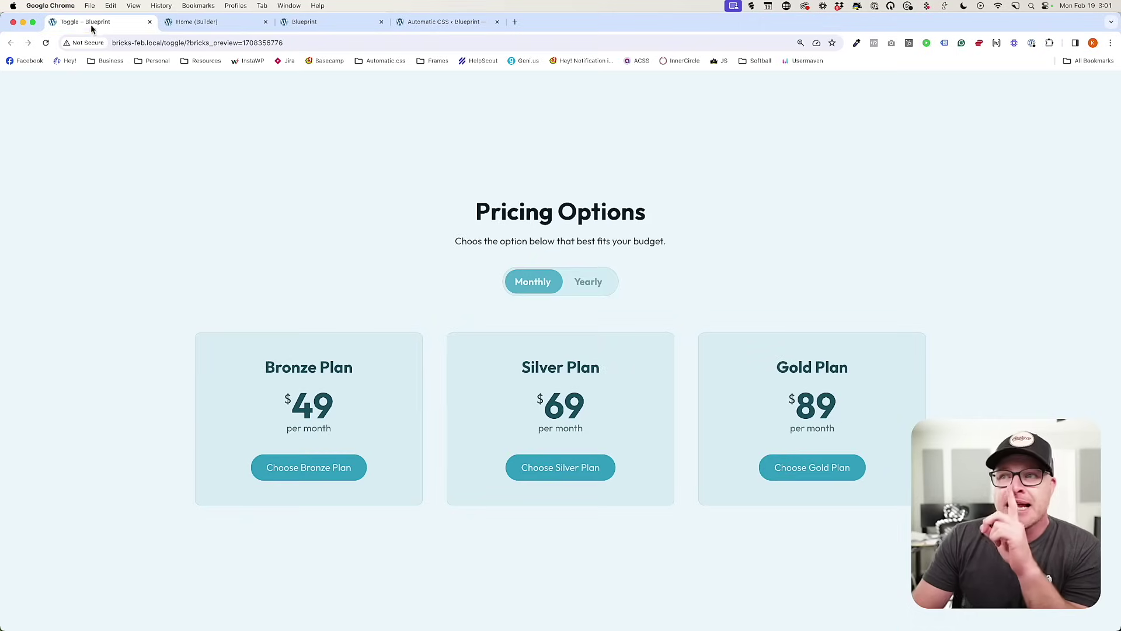
click(585, 287)
click(594, 286)
click(598, 287)
click(602, 290)
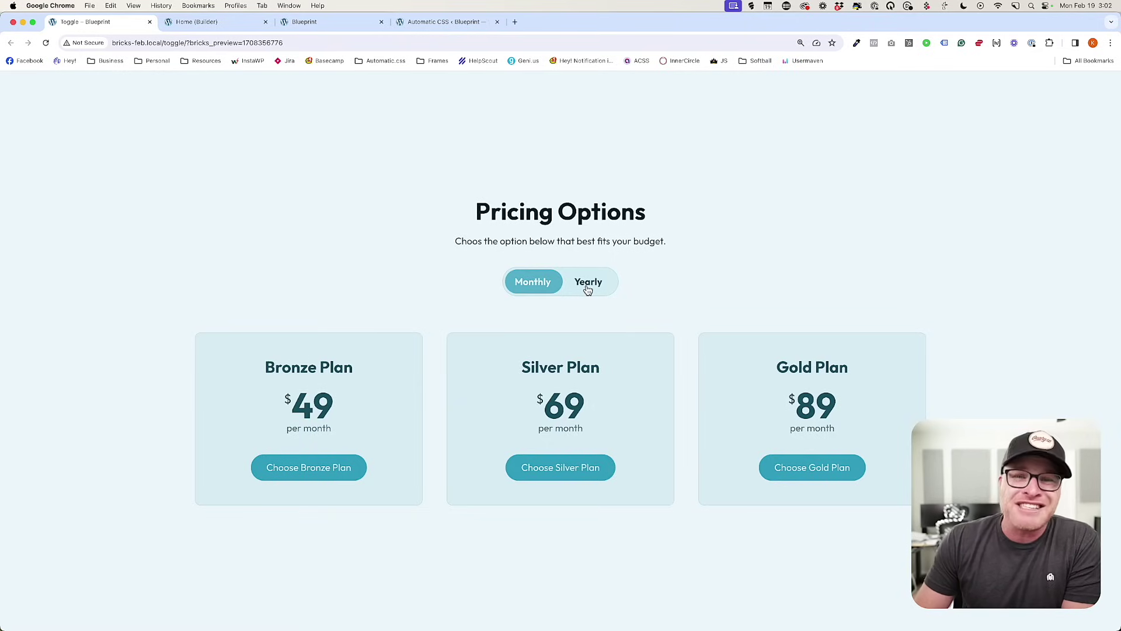
click(588, 286)
click(533, 282)
click(605, 293)
click(553, 283)
click(600, 288)
click(533, 288)
click(584, 287)
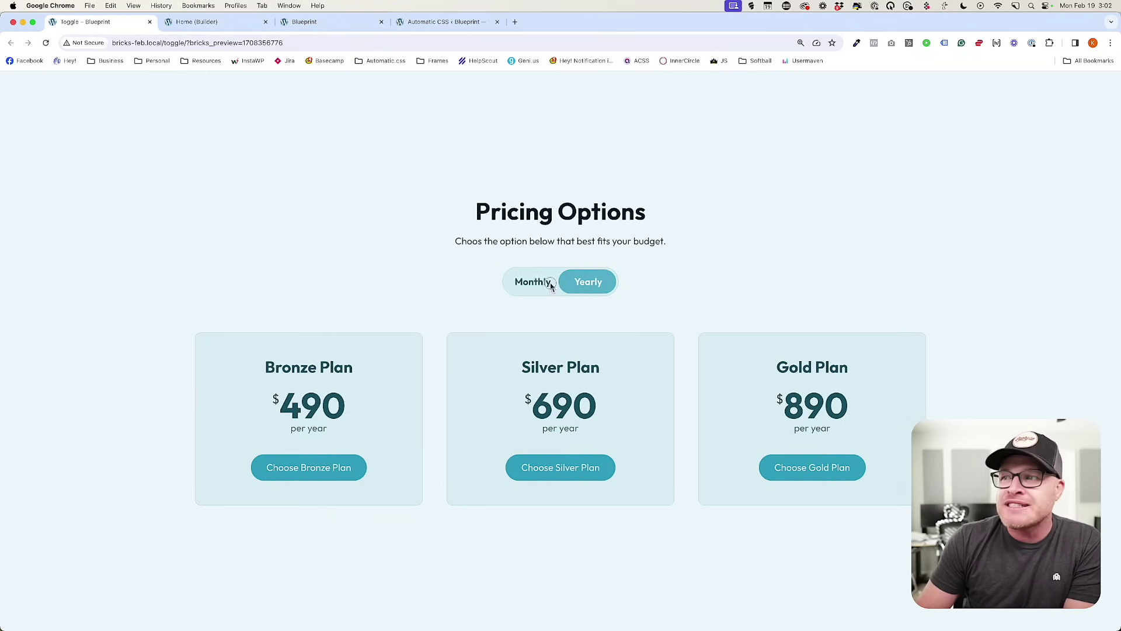
click(518, 287)
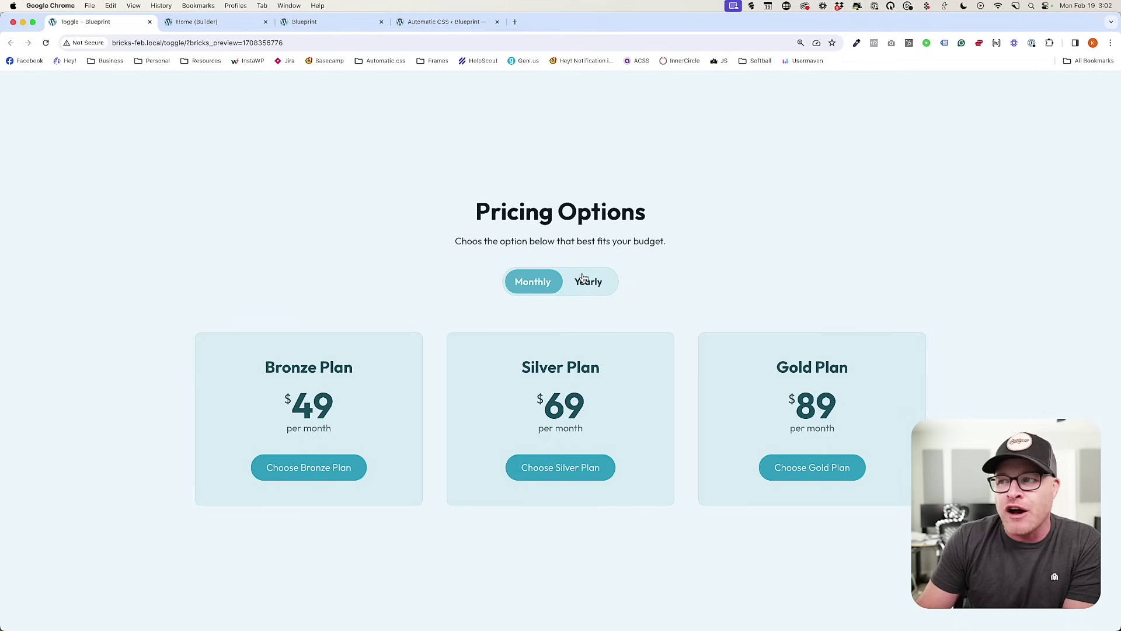
click(593, 289)
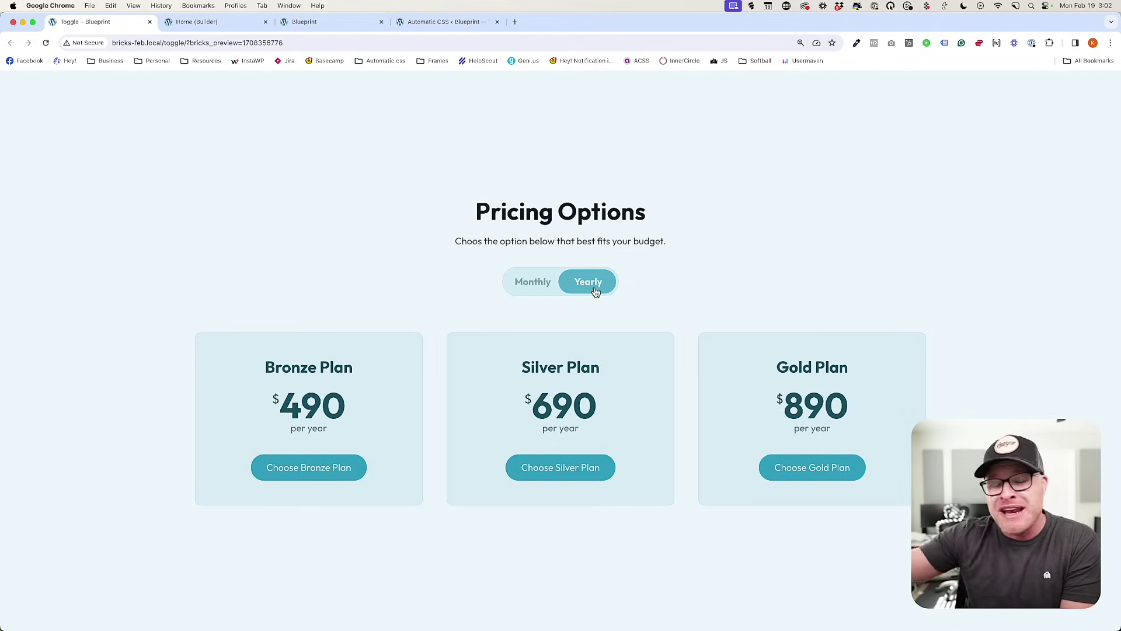
click(554, 286)
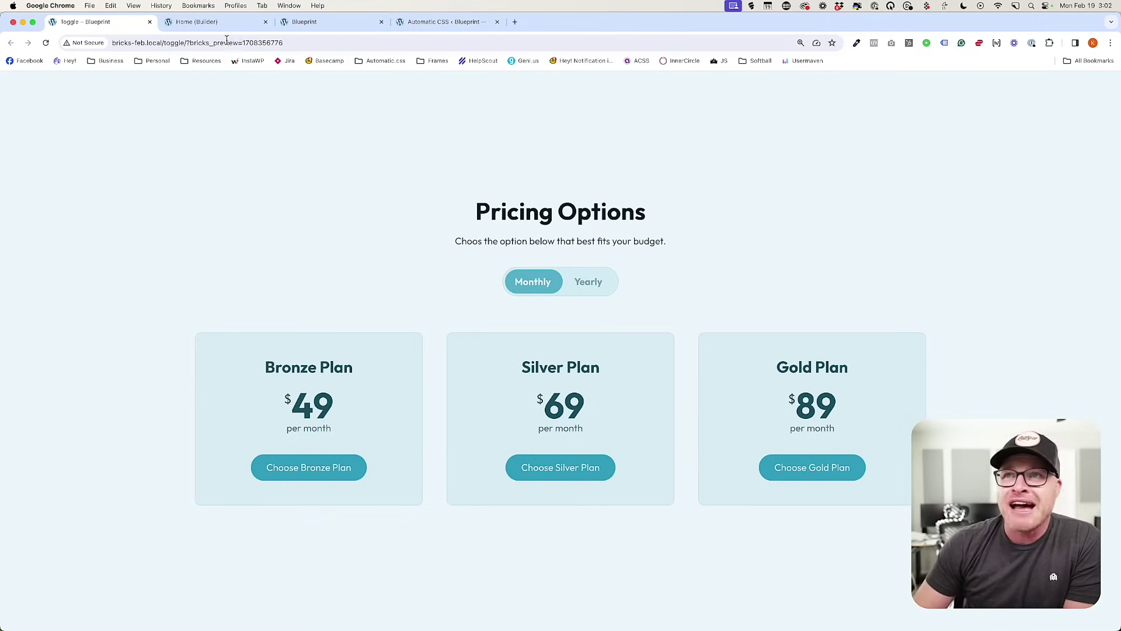
Go back to the builder and examine the Pricing Switch block's content settings, including its display and HTML tag options.
click(219, 22)
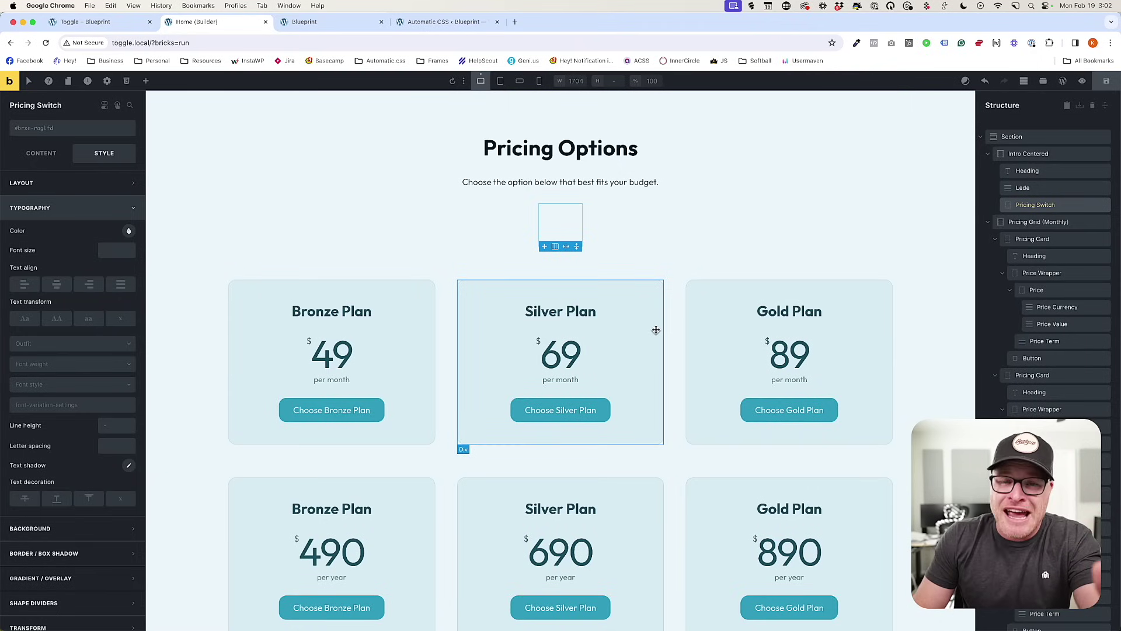
click(1031, 207)
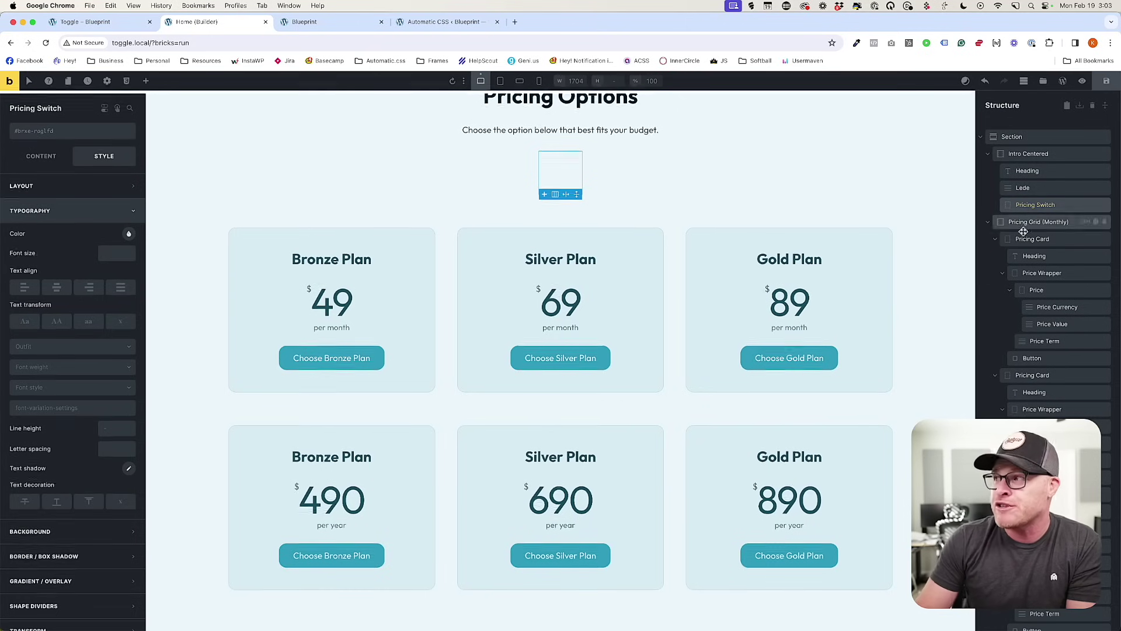
scroll(624, 260, up, 2)
click(41, 153)
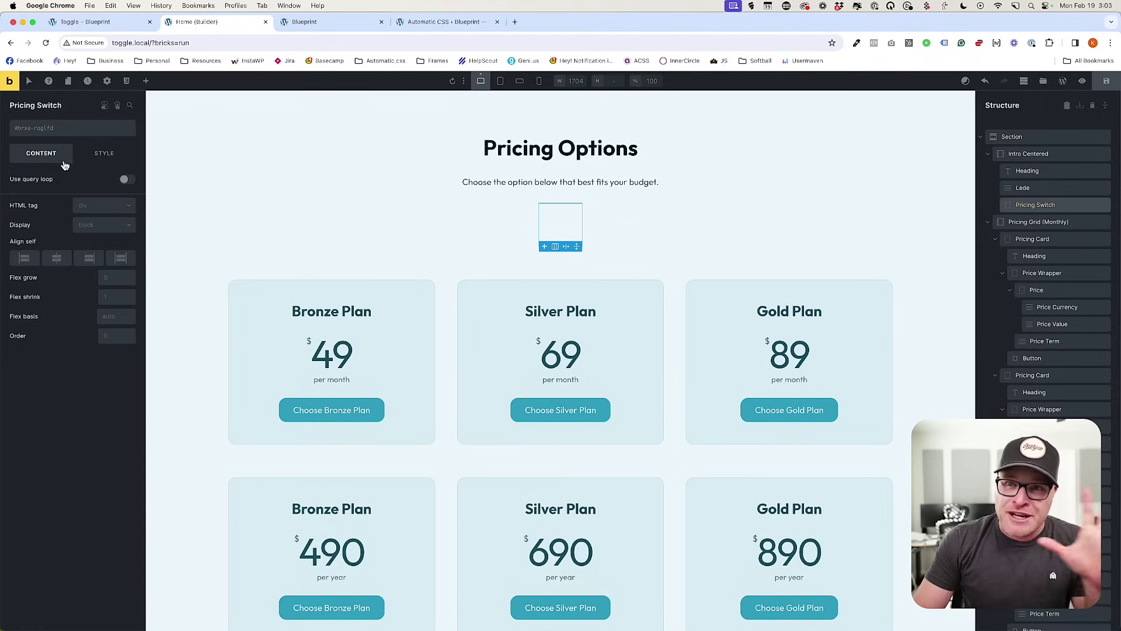
click(102, 227)
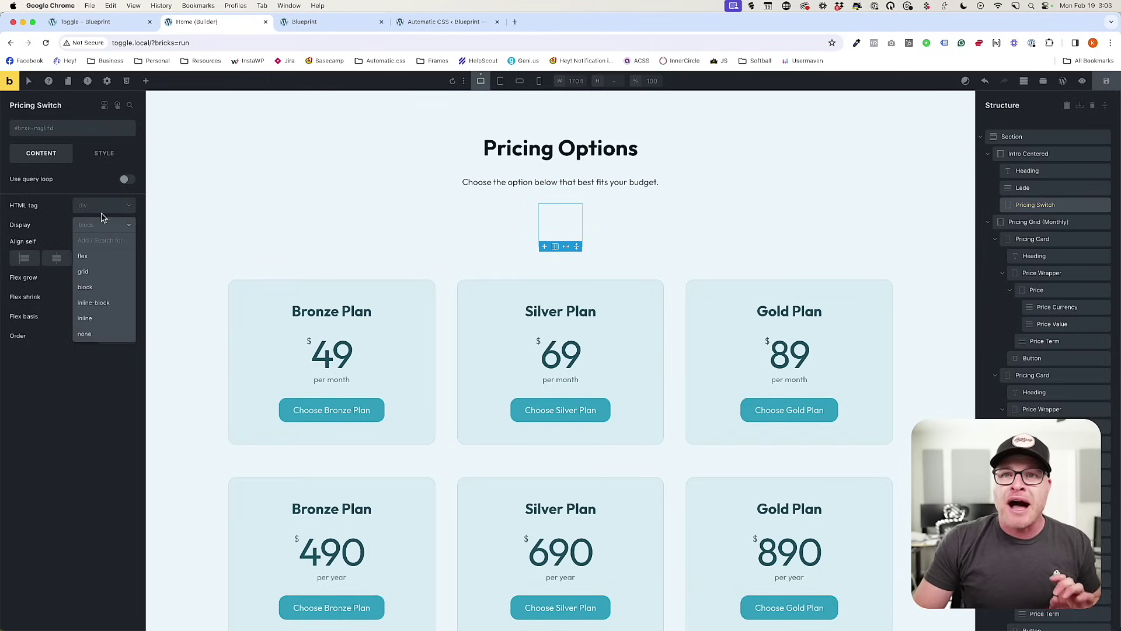
click(102, 210)
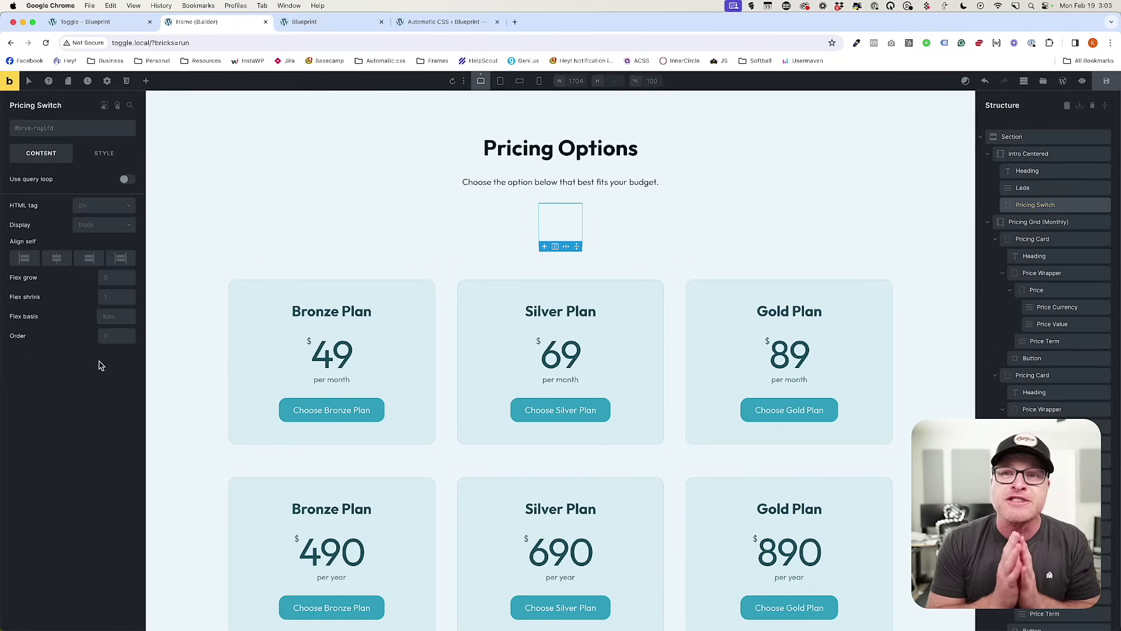
click(111, 211)
click(84, 210)
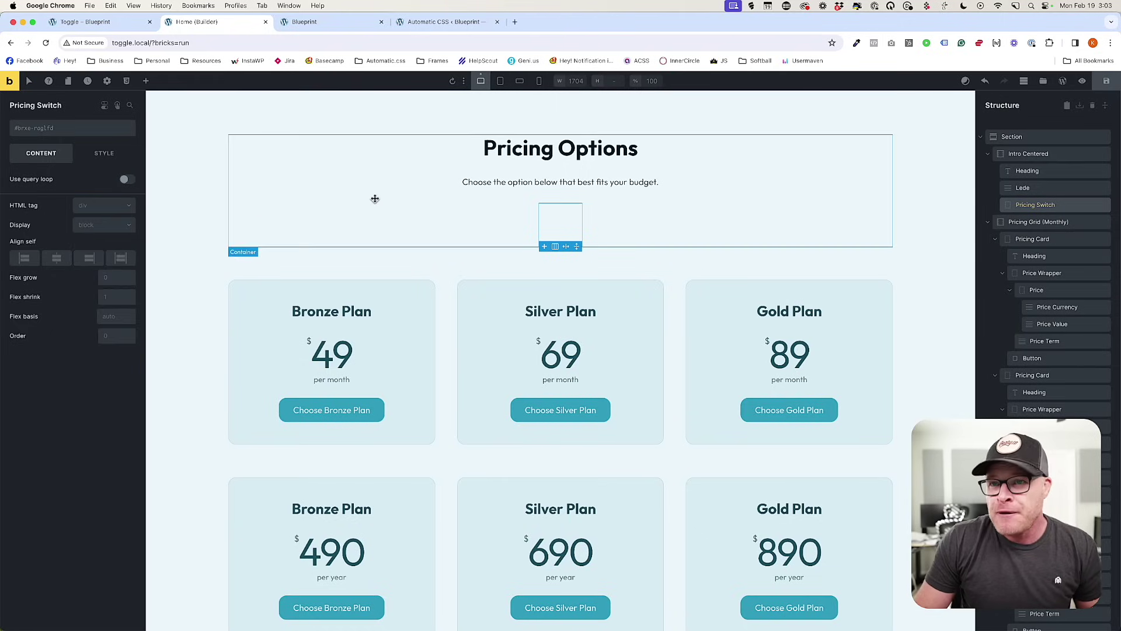
Reload the builder and give the Pricing Switch block a custom HTML tag of fieldset.
key(super+r)
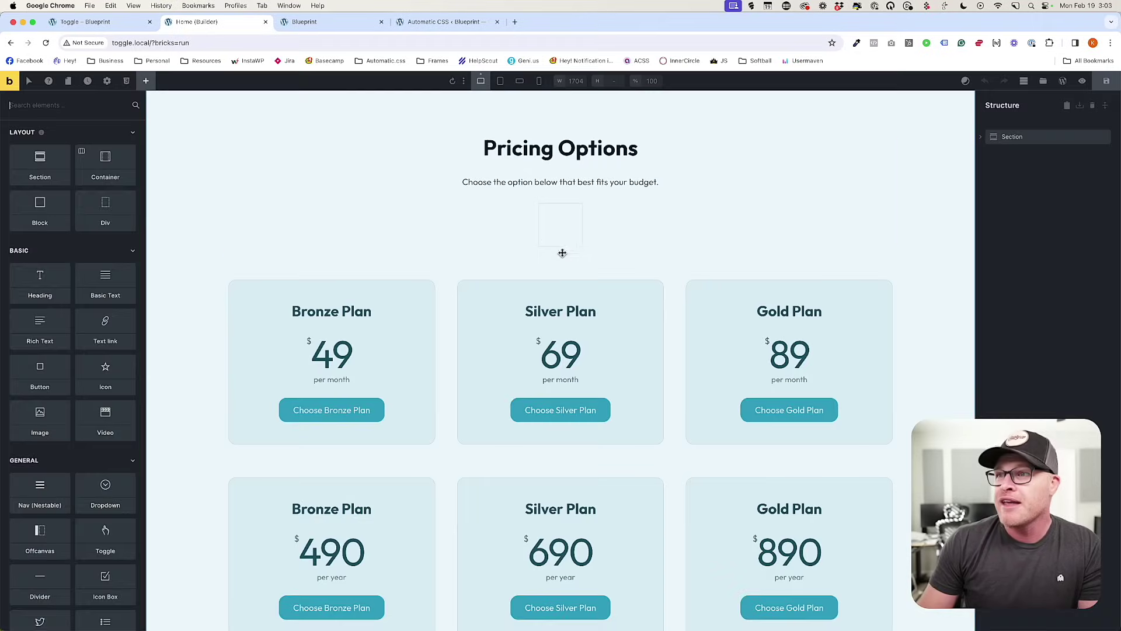
click(542, 227)
click(100, 208)
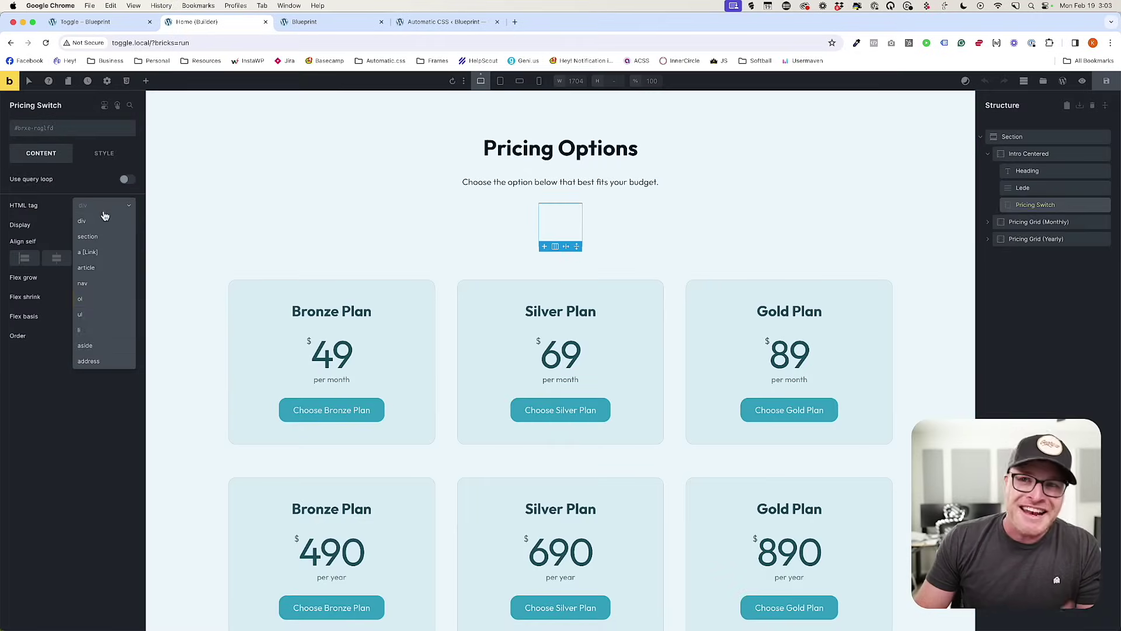
click(89, 361)
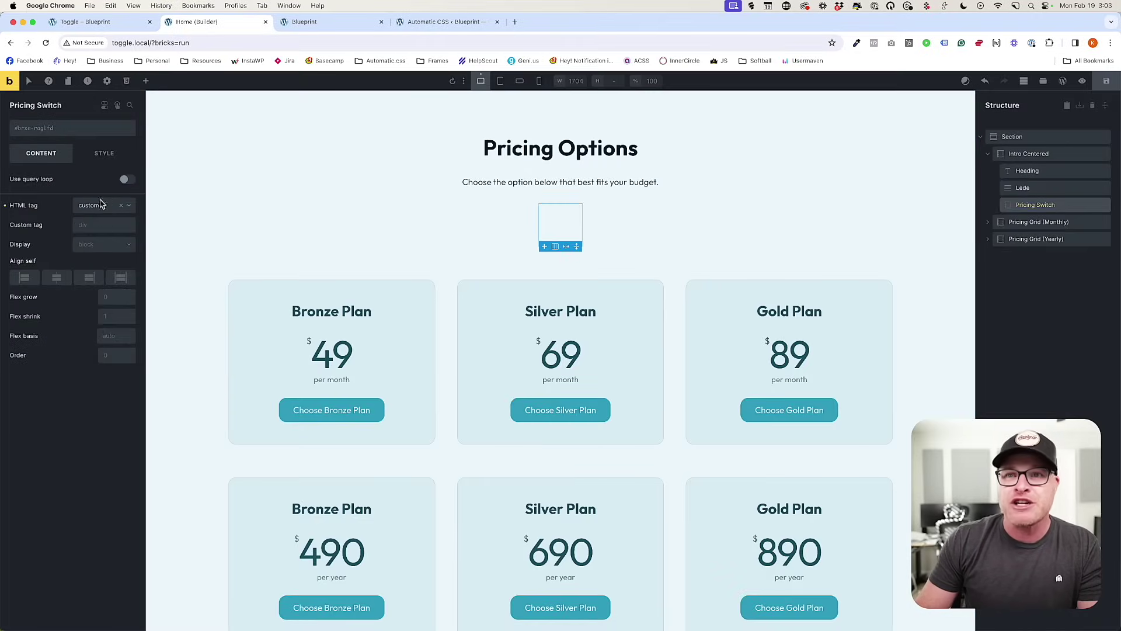
click(103, 226)
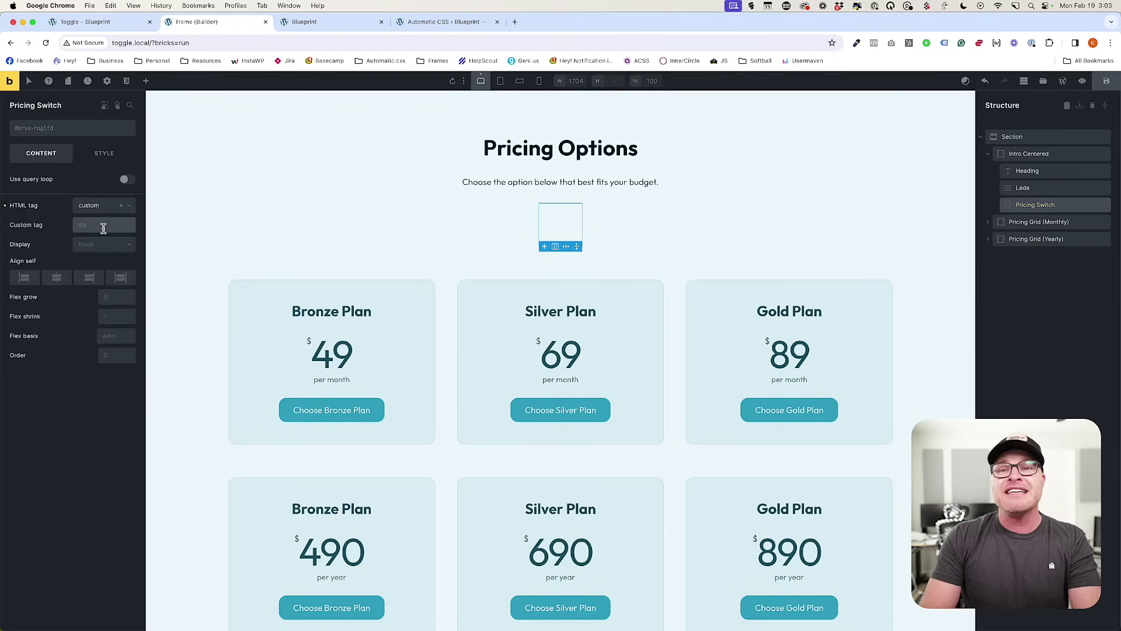
text(fieldset)
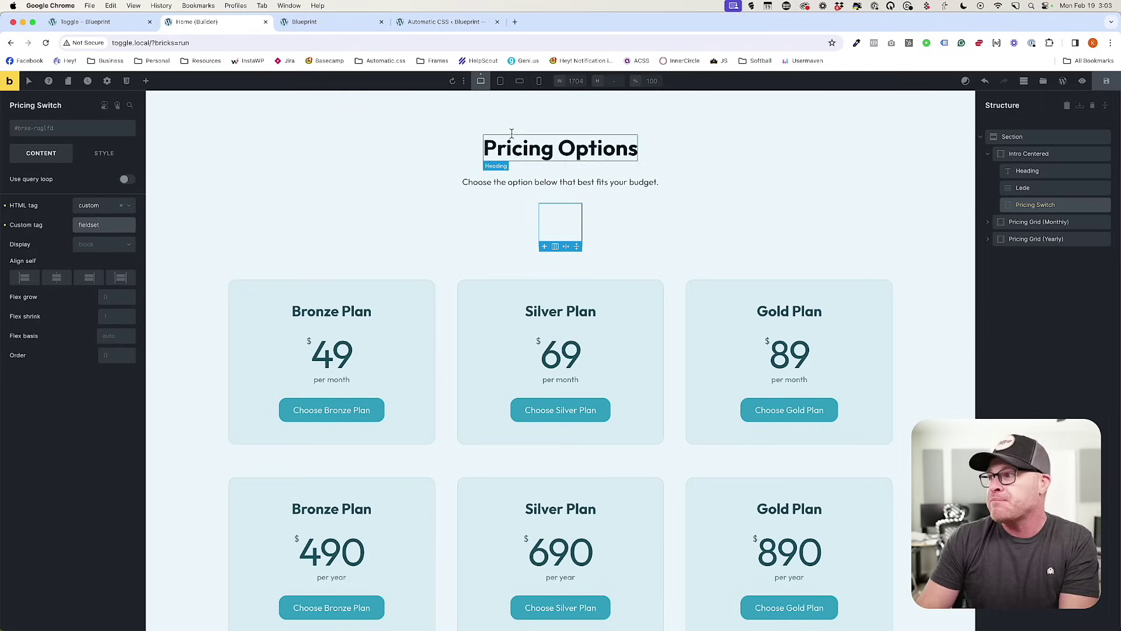
Rename the Pricing Switch block in the structure to "Pricing Switch (Fieldset)".
double_click(1049, 205)
key(Escape)
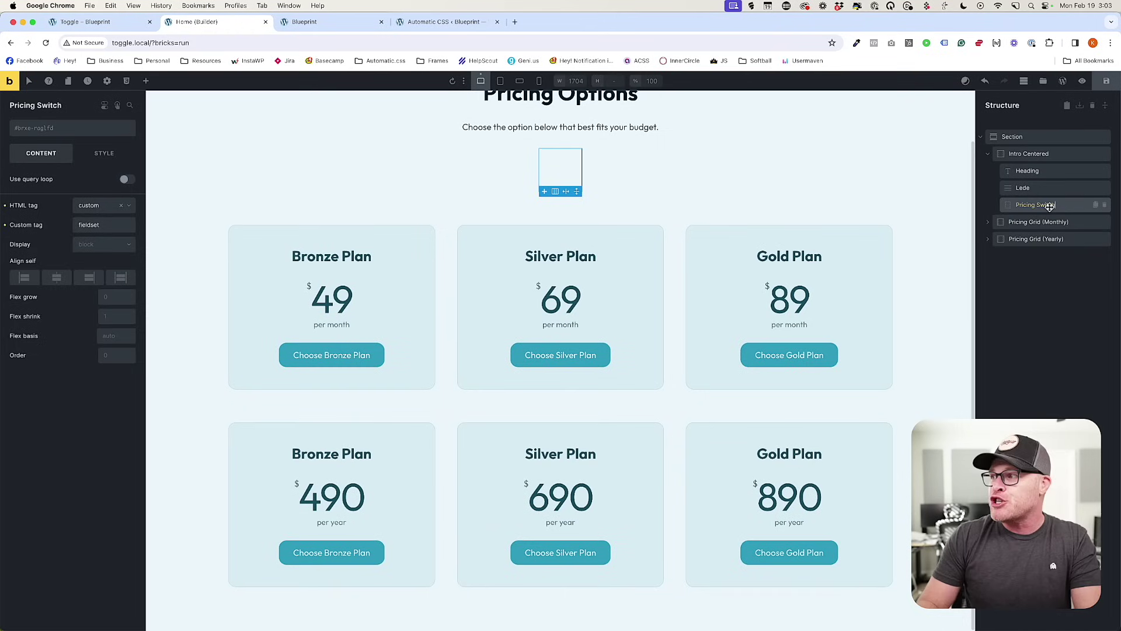
text((Fieldset)
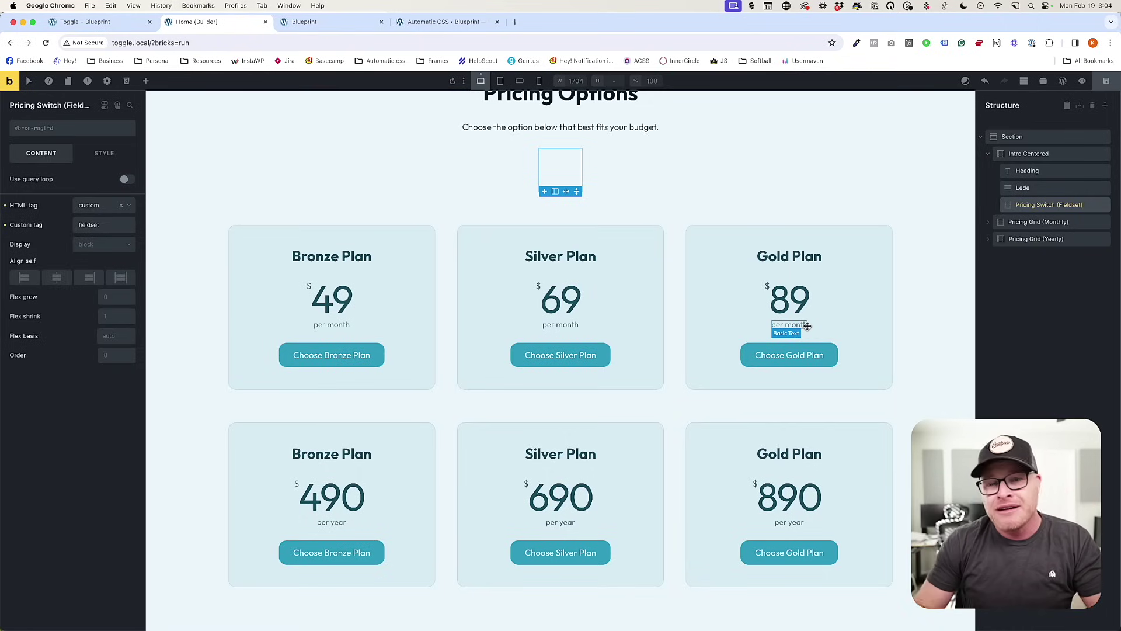
Add a div element nested inside the Pricing Switch (Fieldset) block.
click(146, 83)
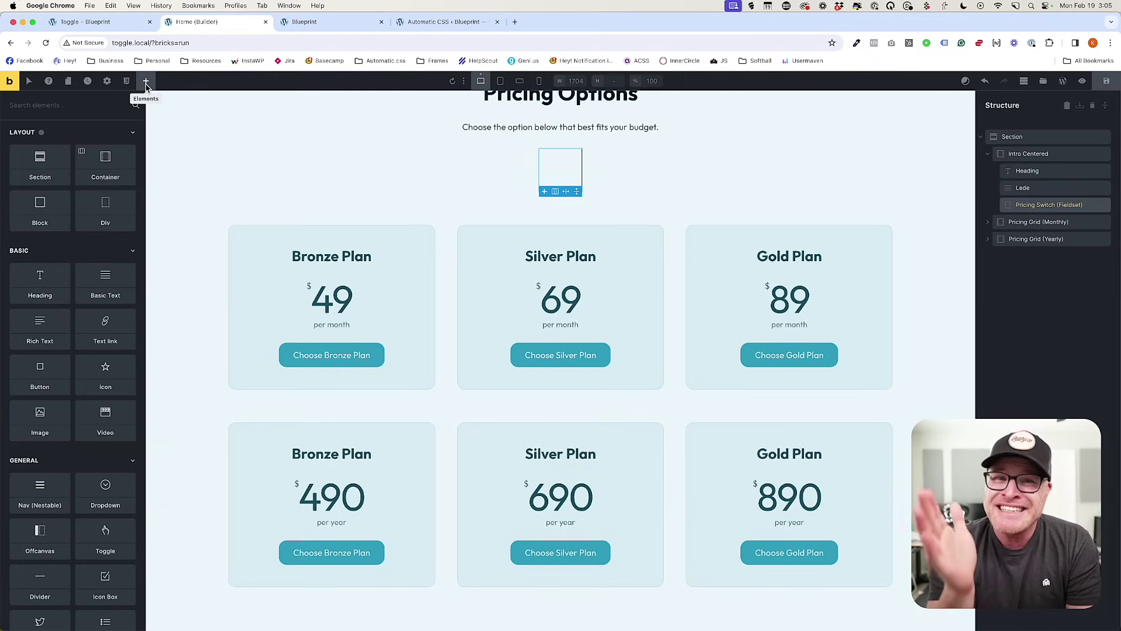
text(div)
drag(40, 151, 554, 173)
click(994, 205)
click(1035, 205)
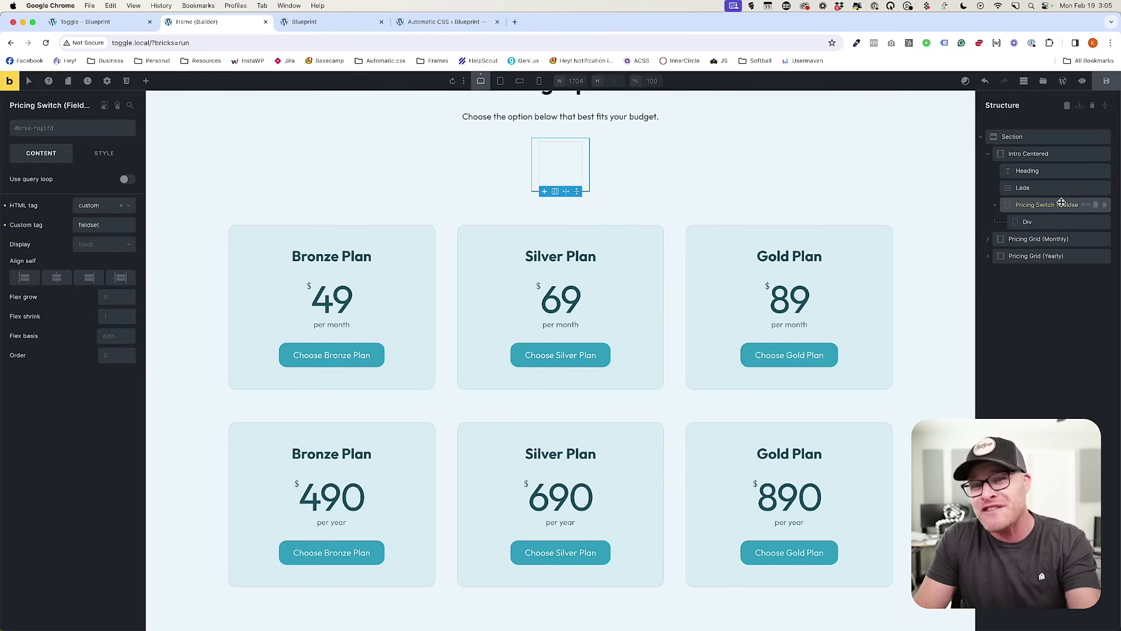
Rename the new div inside the fieldset to "Switch Label (Label)".
double_click(1034, 222)
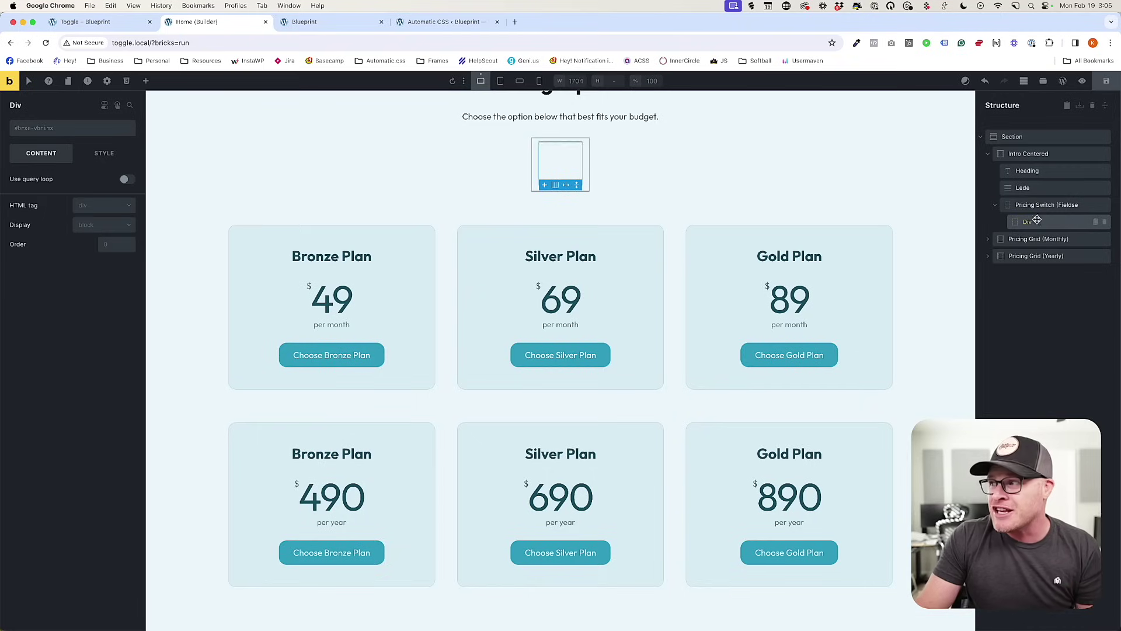
text(Label)
key(BackSpace)
key(BackSpace)
key(BackSpace)
key(BackSpace)
key(BackSpace)
text(Switch Label)
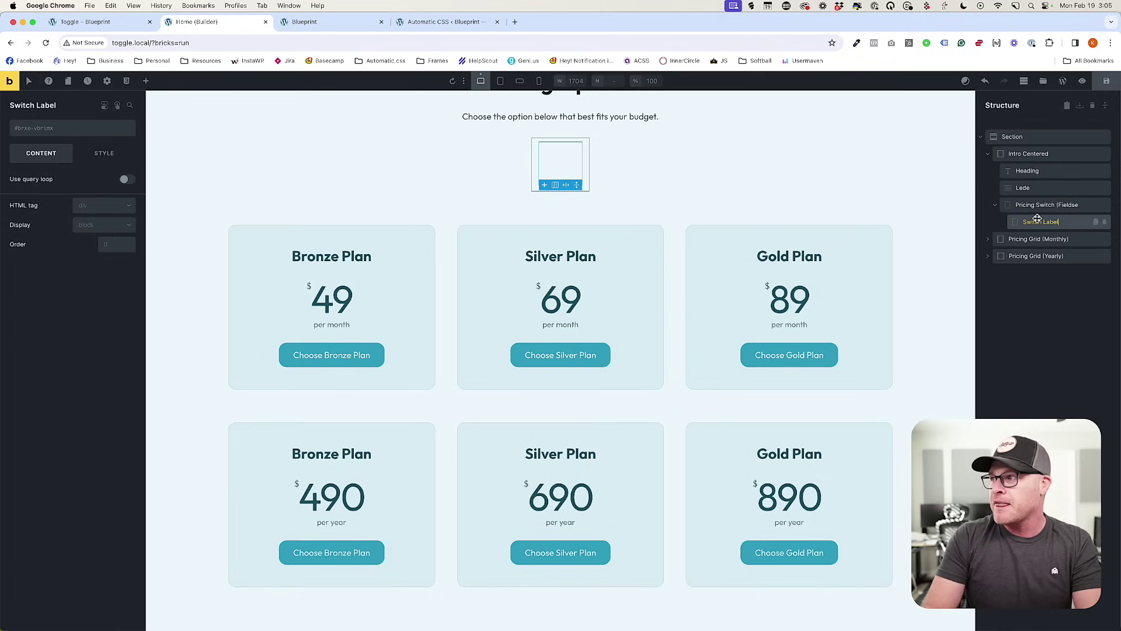
key(Return)
double_click(1047, 222)
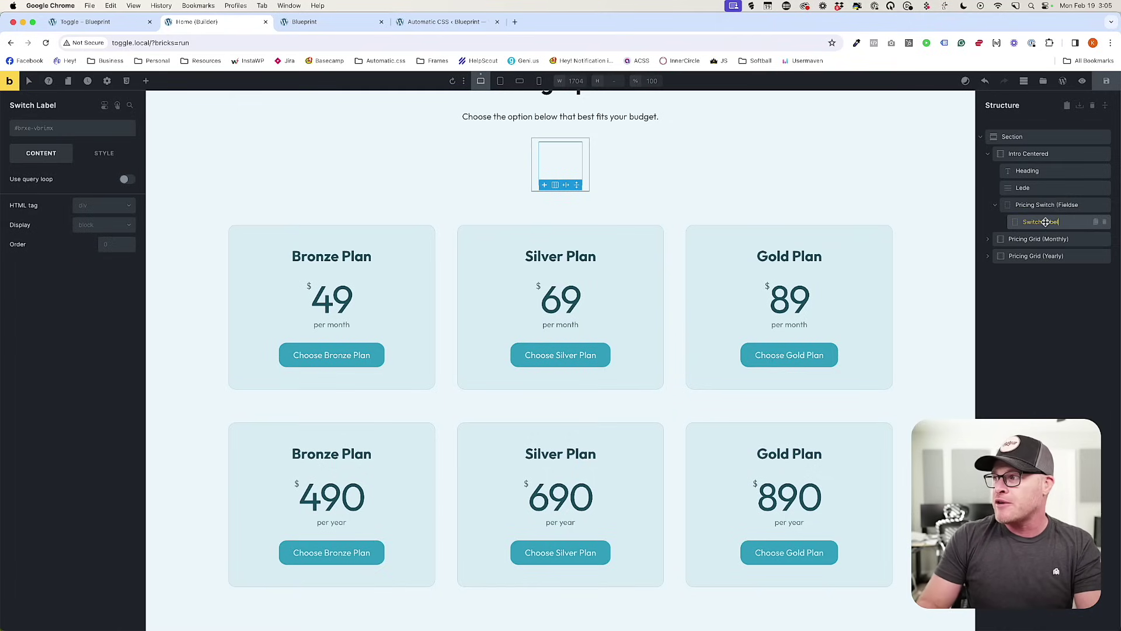
text((Label))
key(Return)
Give the Switch Label (Label) element a custom HTML tag of label.
click(102, 206)
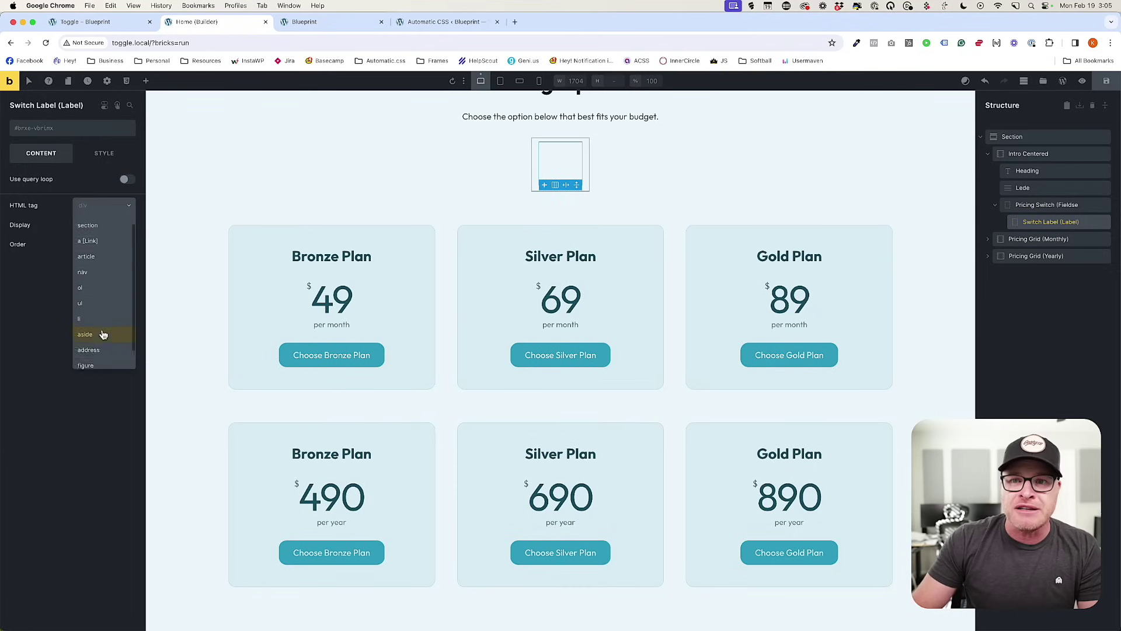
click(99, 366)
click(94, 225)
text(label)
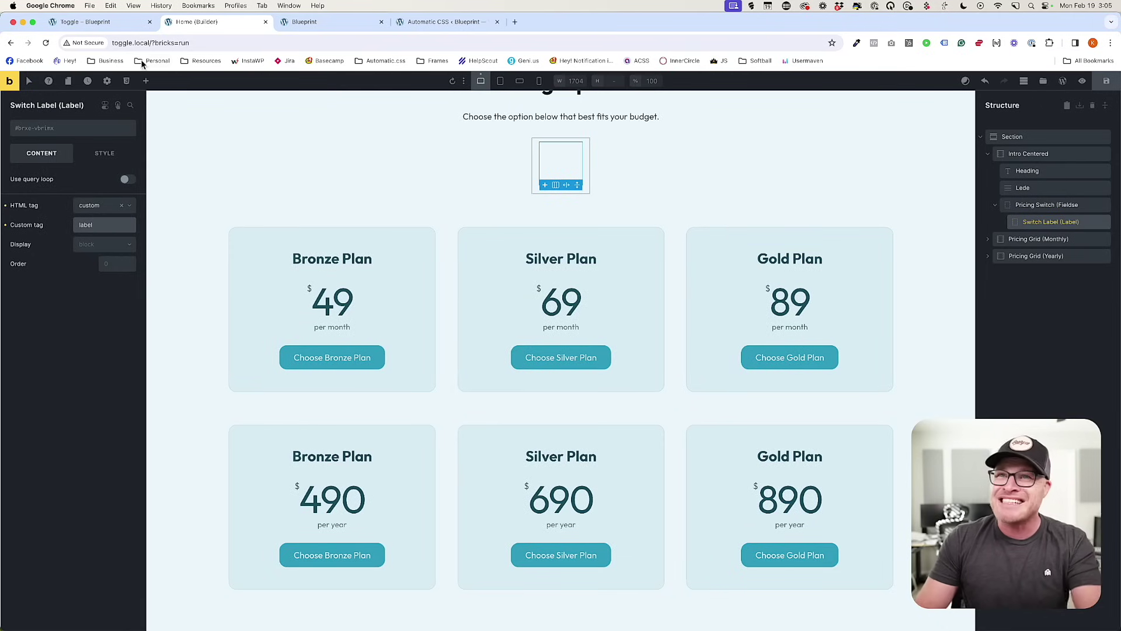
Nest a new div inside Switch Label (Label) and name it "Switch Option (Input)".
click(146, 80)
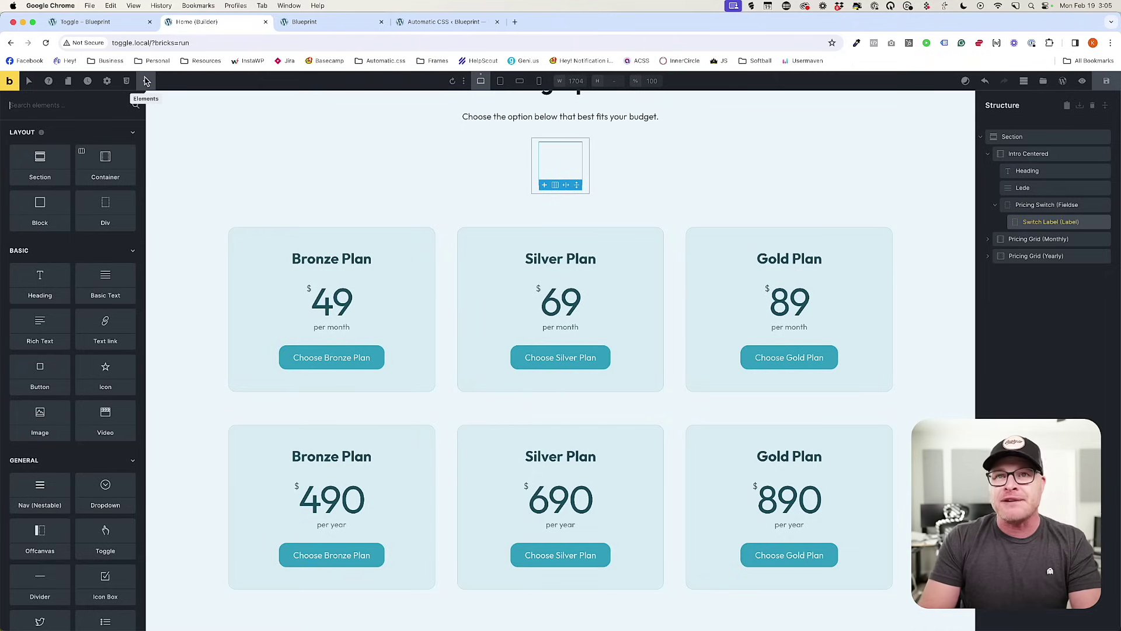
text(div)
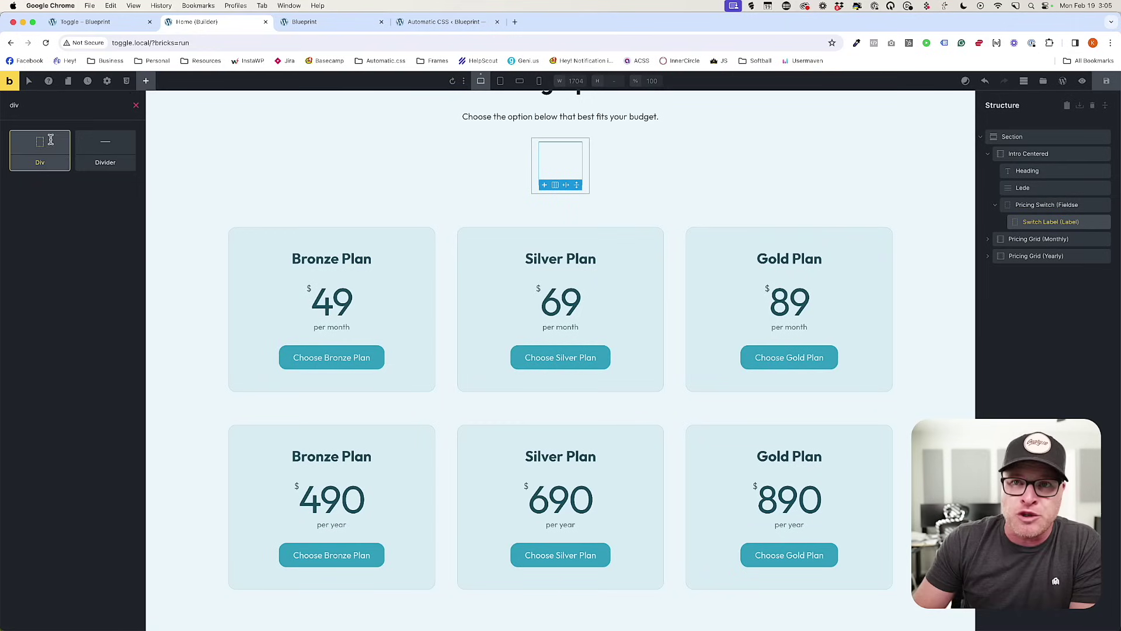
drag(41, 146, 1034, 234)
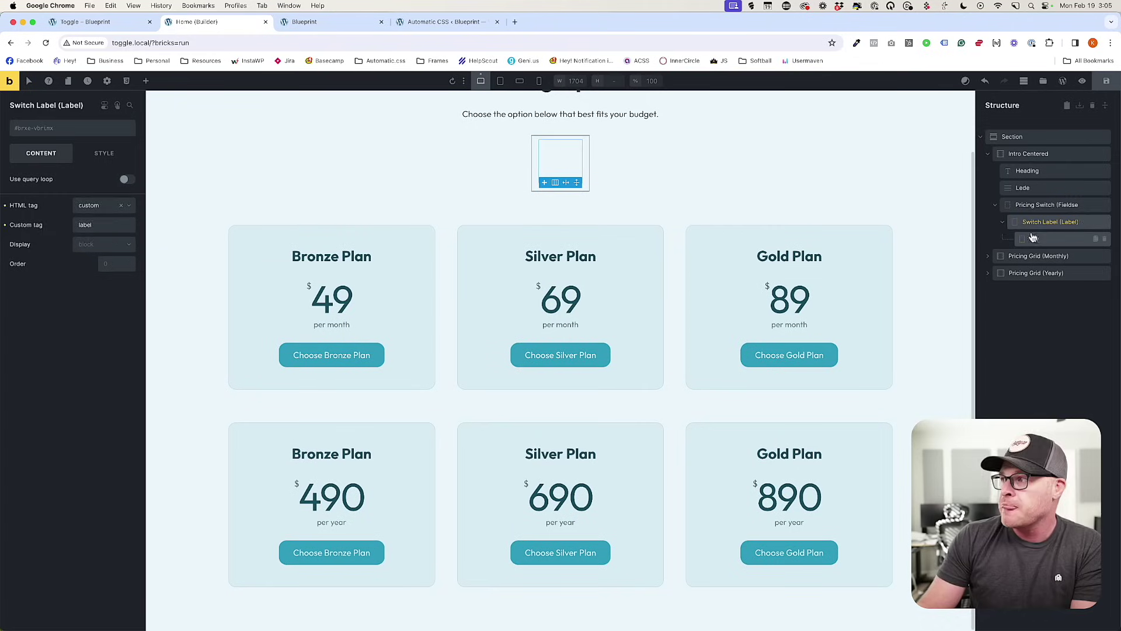
text(Switc)
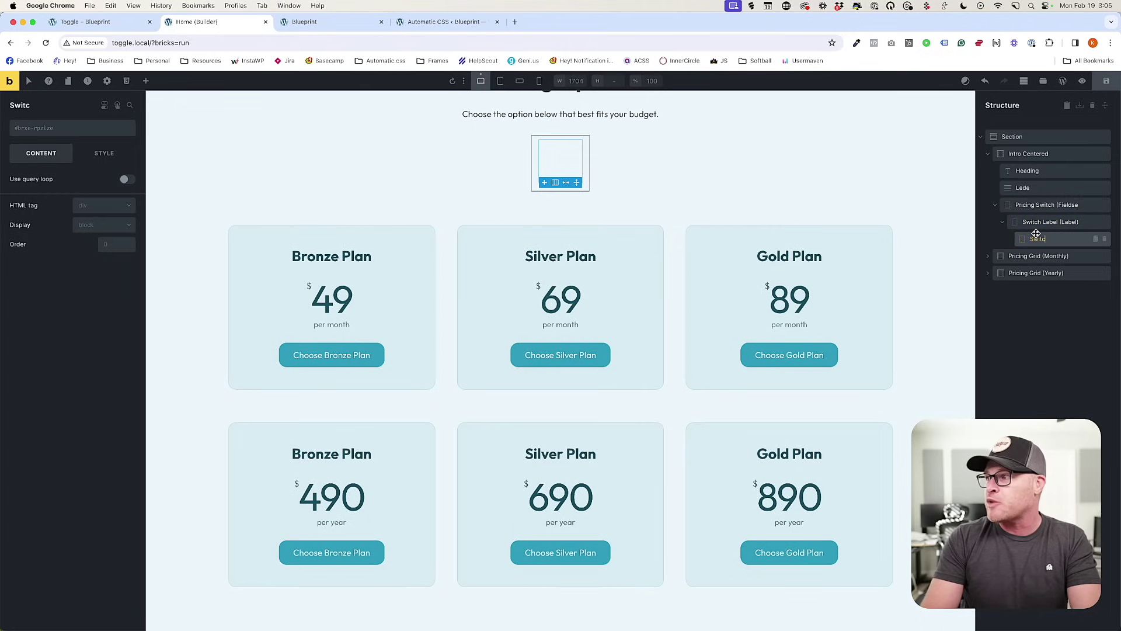
text(h Option)
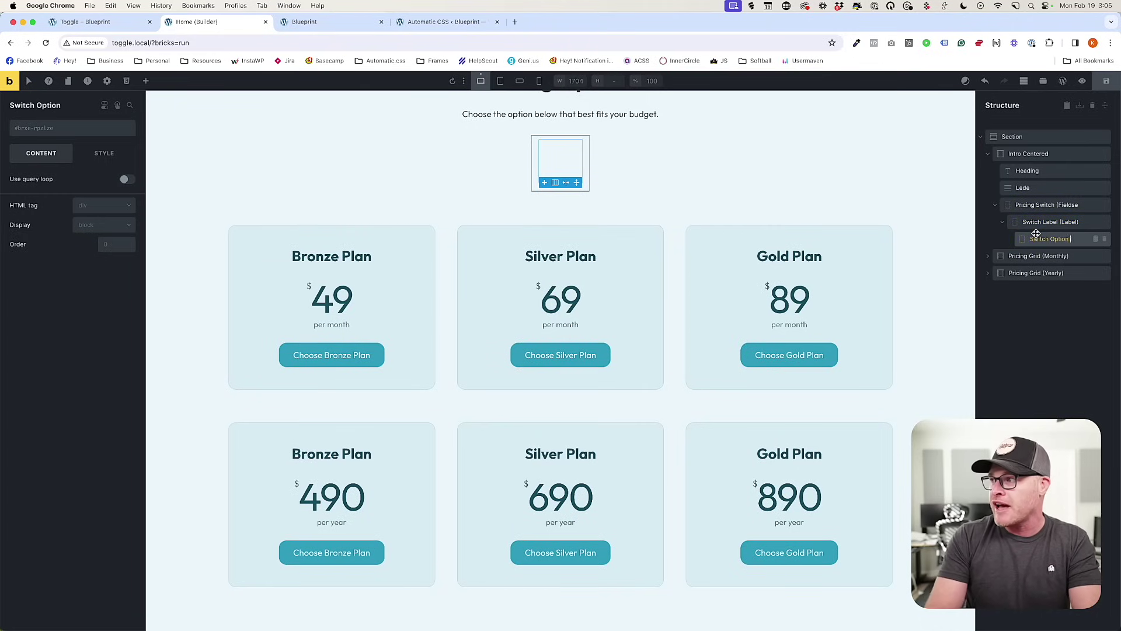
text( (Input))
key(Return)
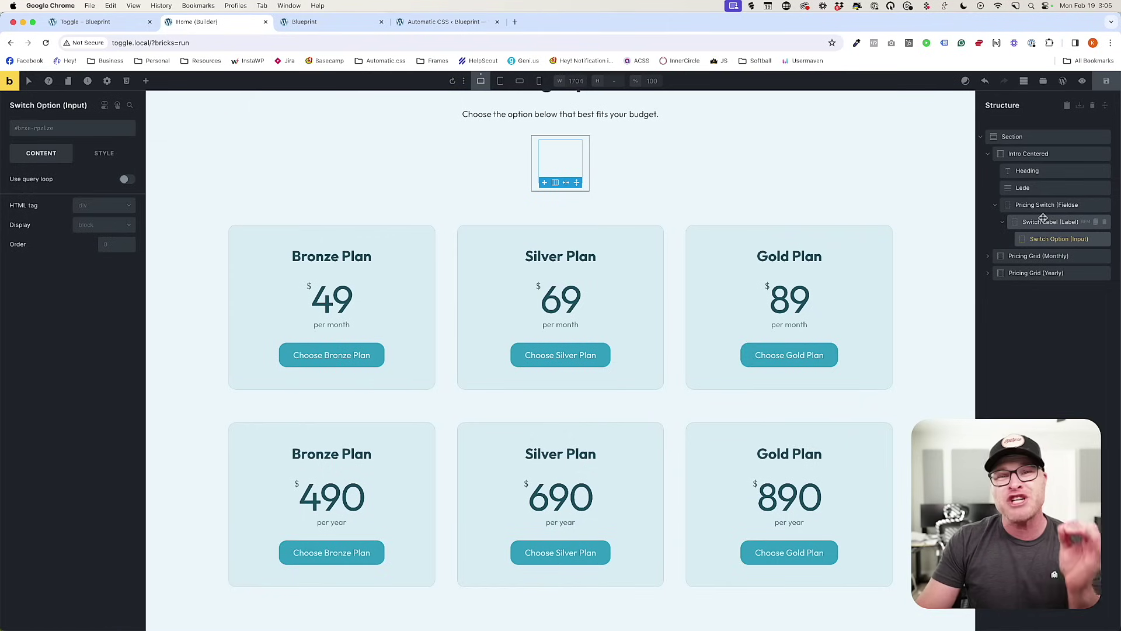
Add a Basic Text element inside Switch Label (Label) and name it "Switch Label Text".
click(1043, 225)
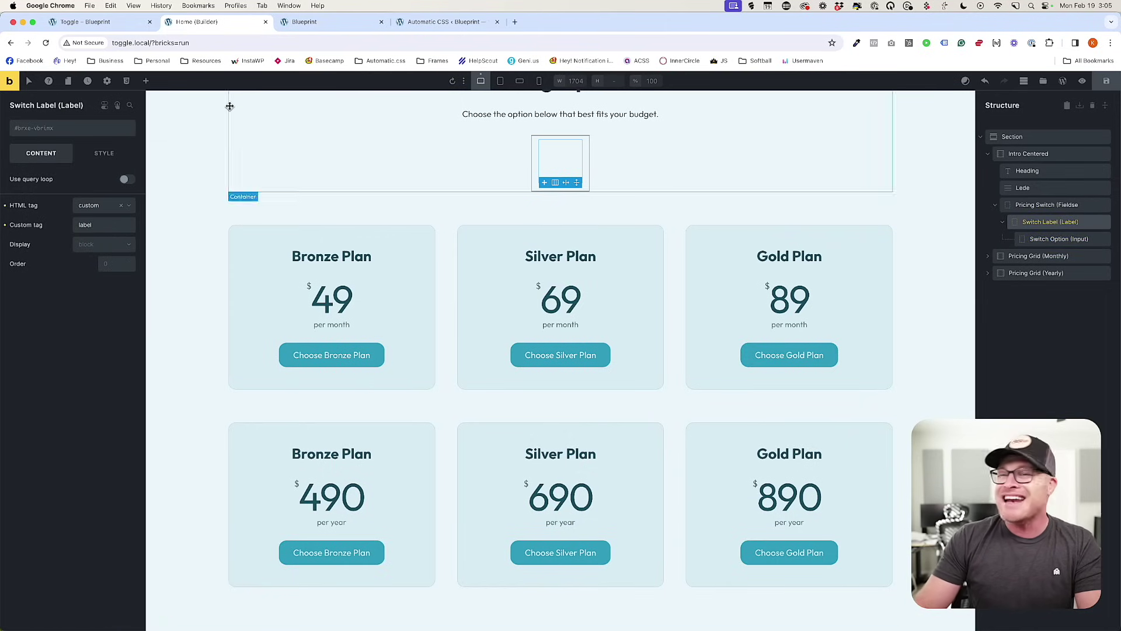
click(146, 82)
text(text)
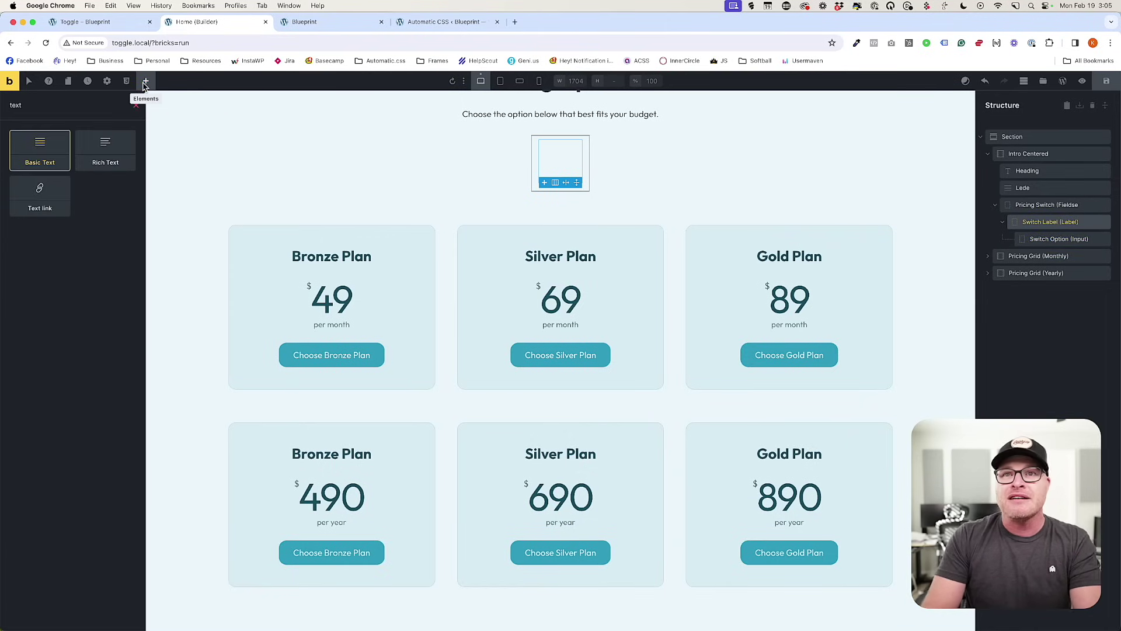
click(40, 155)
double_click(1044, 256)
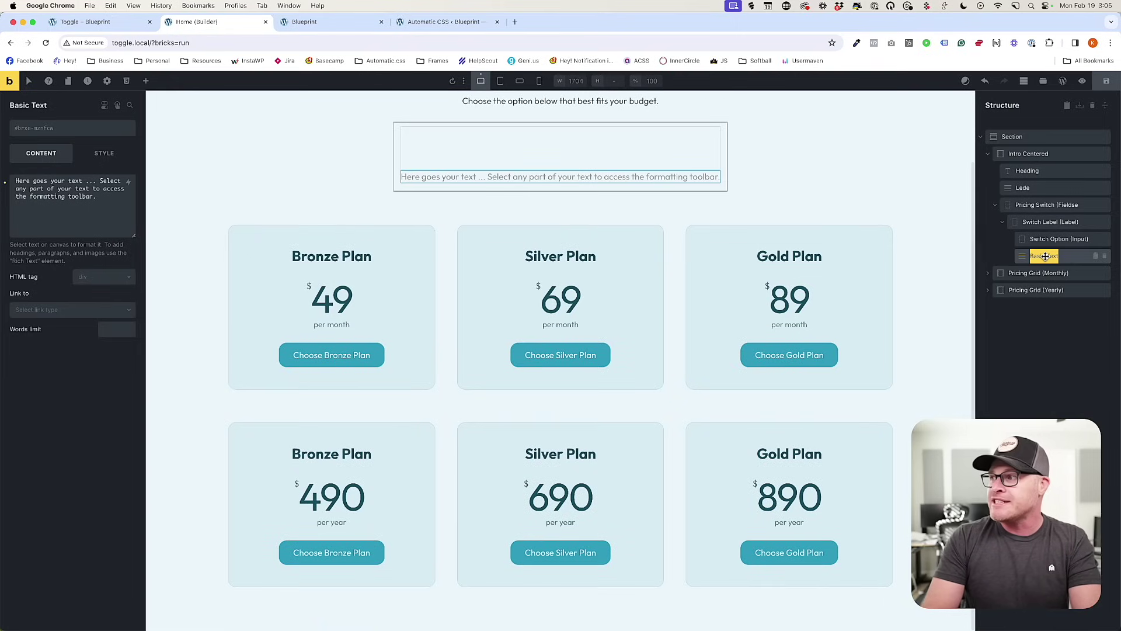
text(Switch Label Text)
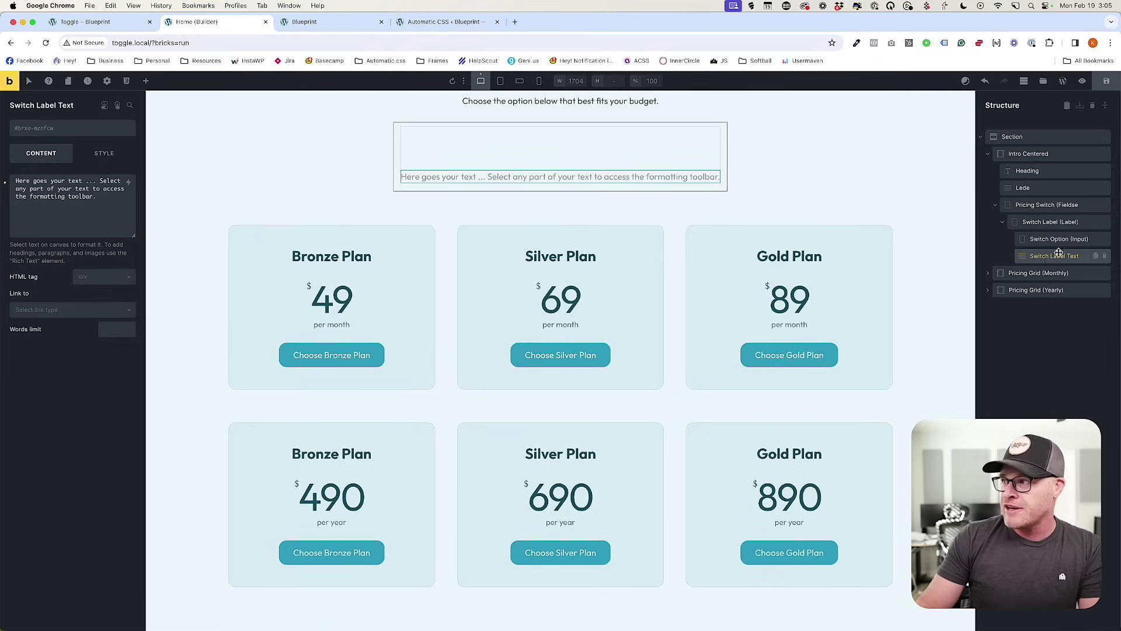
Set the HTML tag of the Switch Label Text element to span.
click(1050, 222)
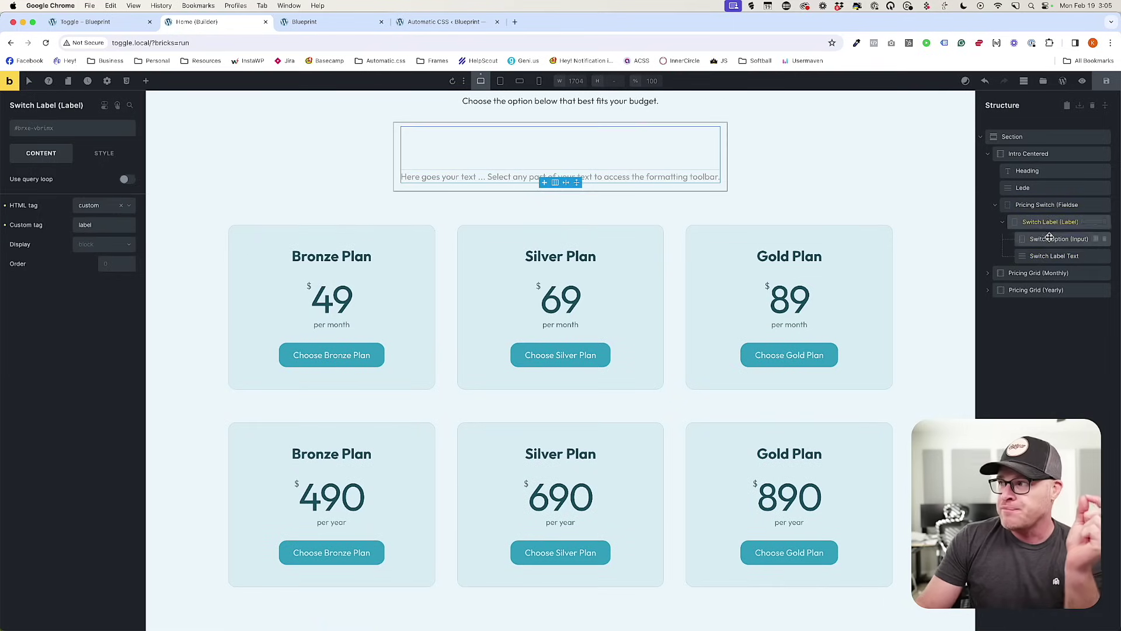
click(1050, 238)
click(1051, 257)
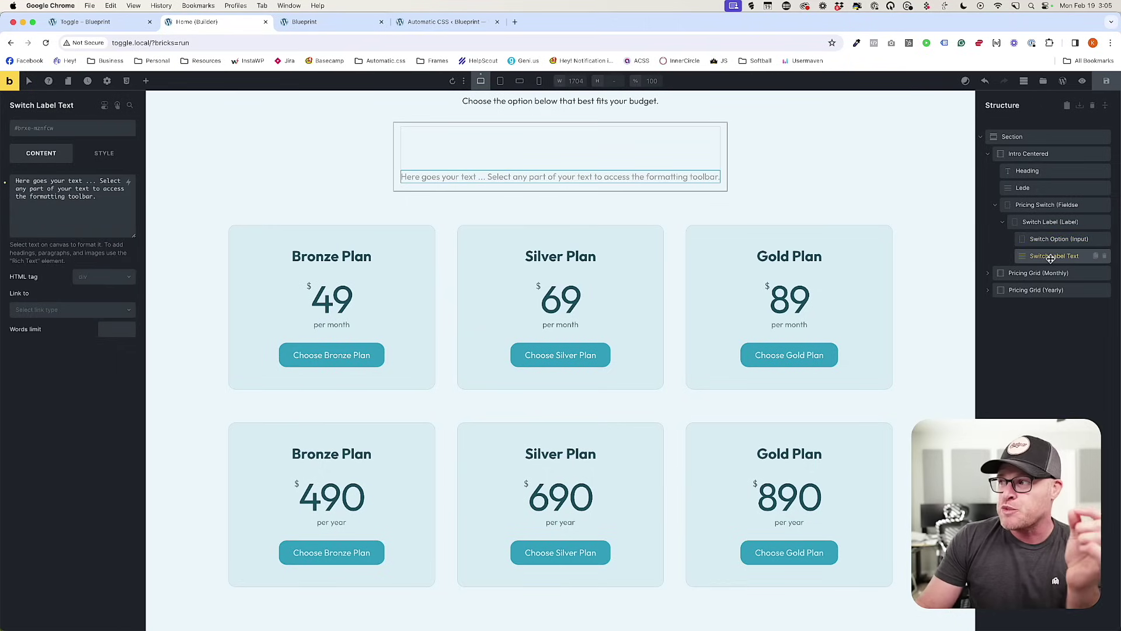
click(92, 279)
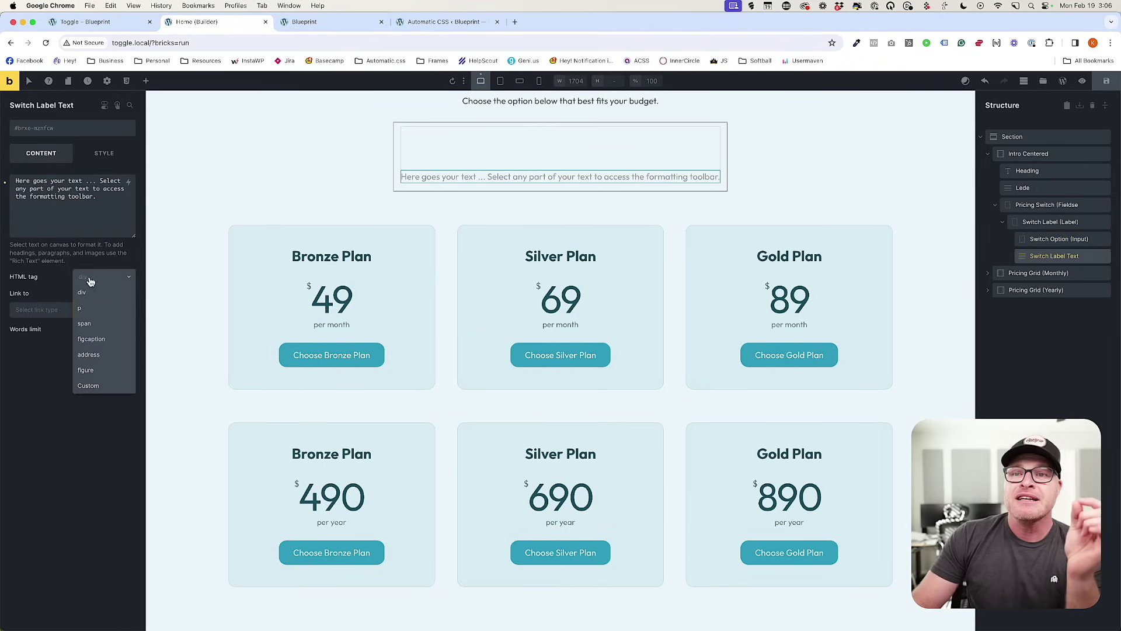
click(88, 322)
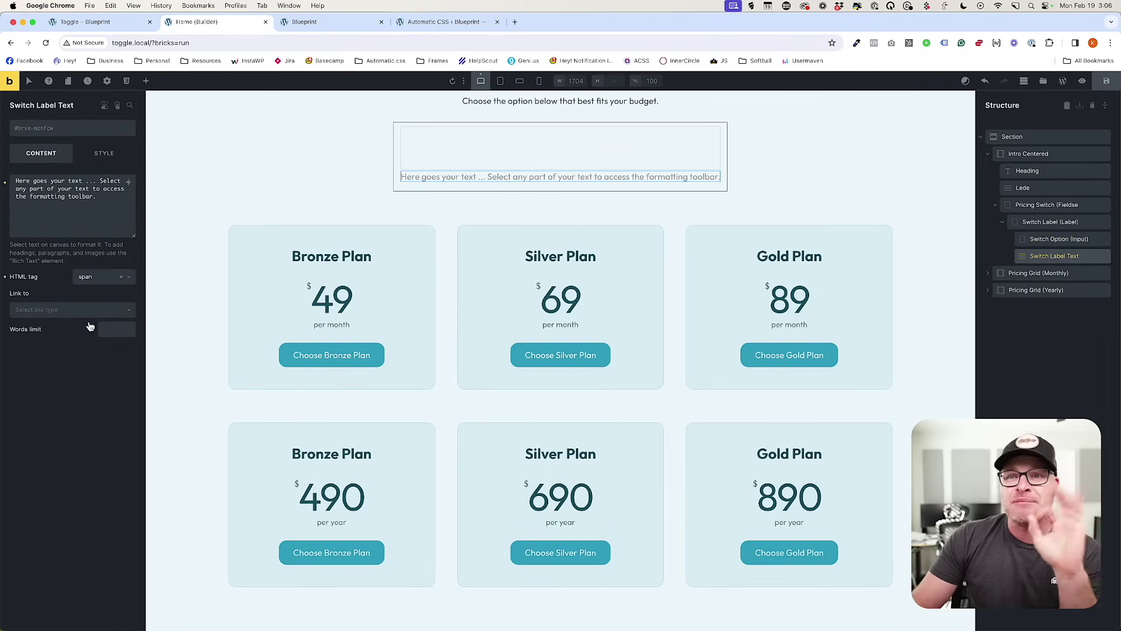
Give the Switch Option (Input) element a custom HTML tag of input.
click(1062, 239)
click(91, 205)
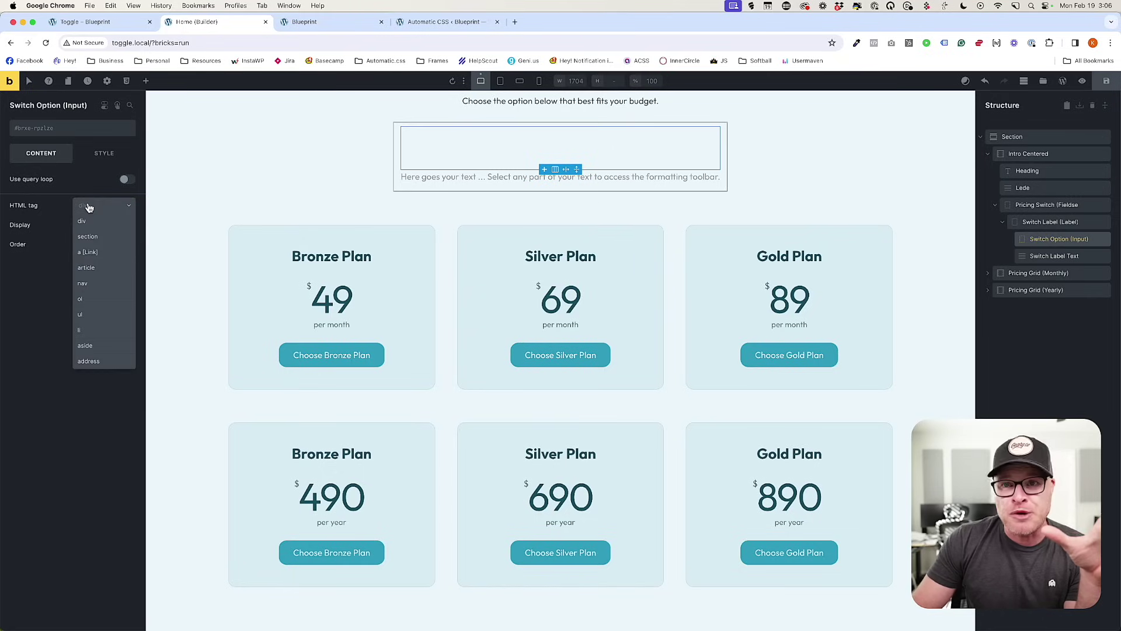
scroll(85, 344, down, 3)
click(88, 350)
click(98, 227)
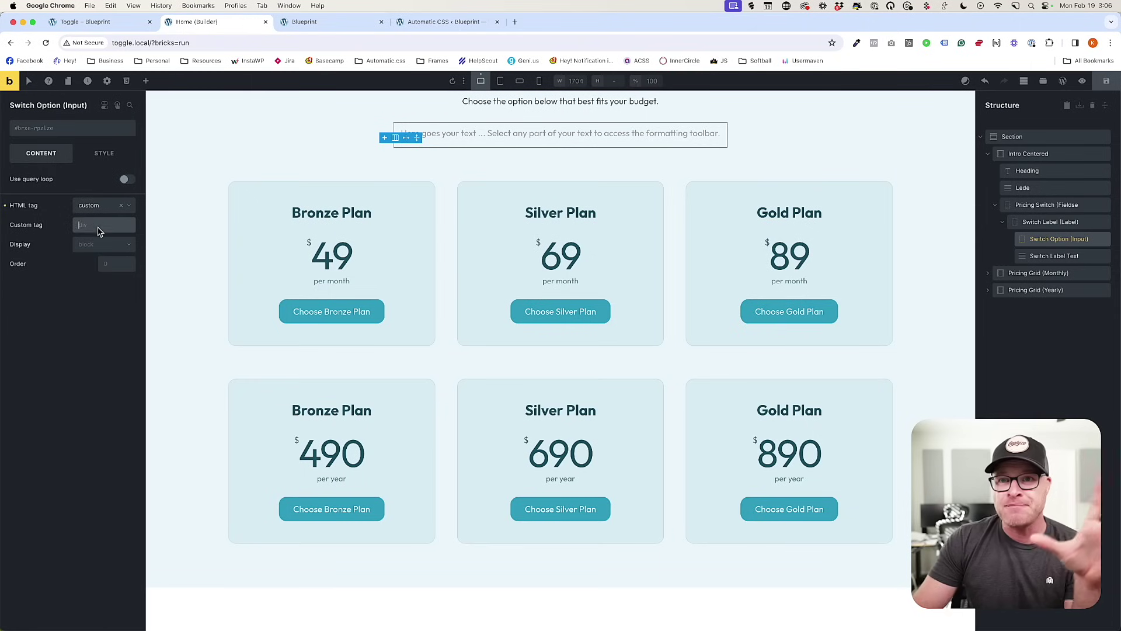
text(input)
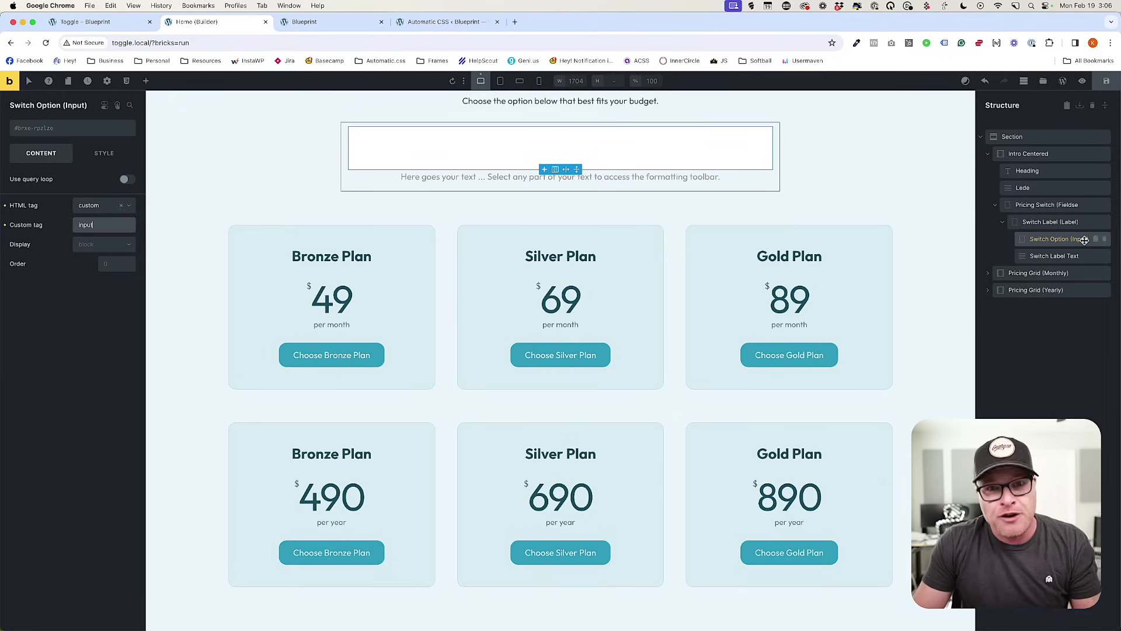
Add a custom attribute named type with the value radio to the Switch Option (Input) element.
click(1047, 224)
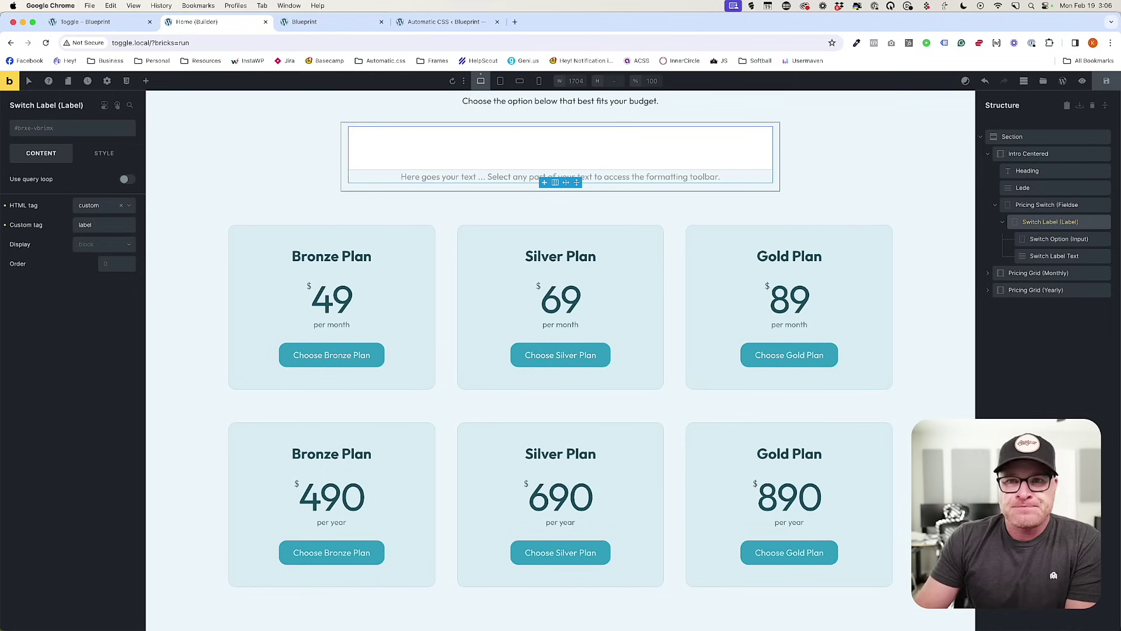
click(1045, 239)
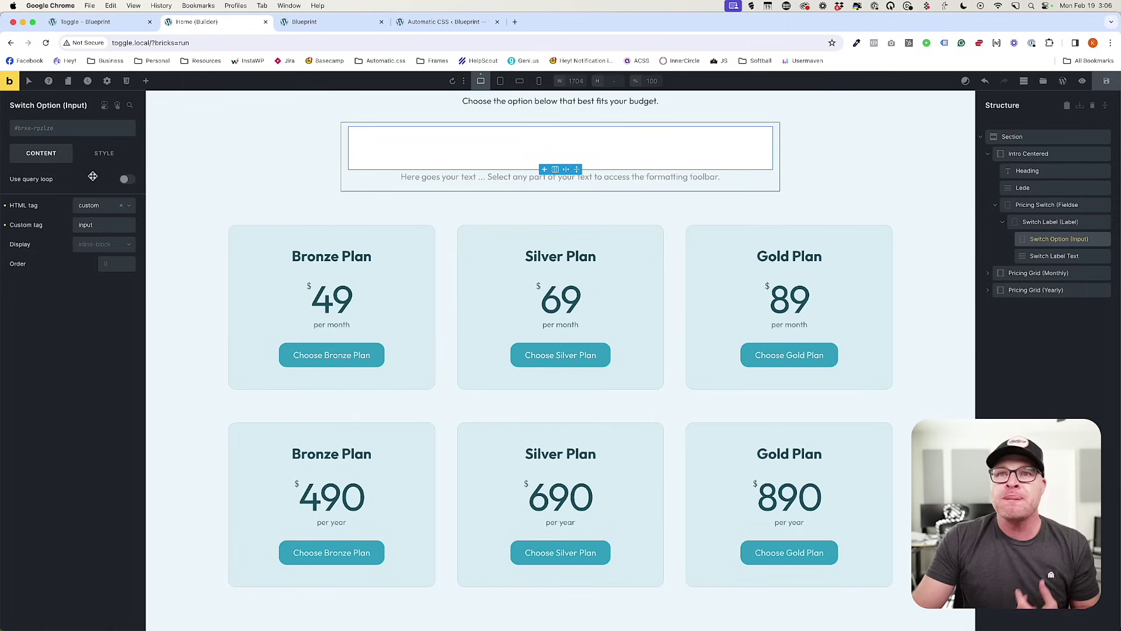
click(101, 158)
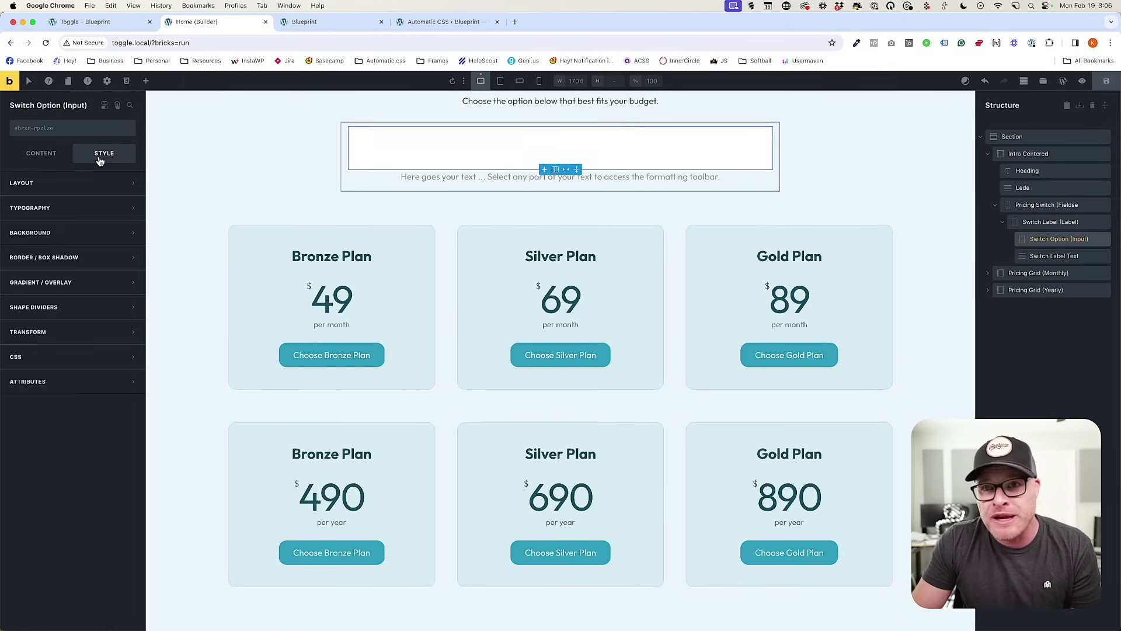
click(74, 385)
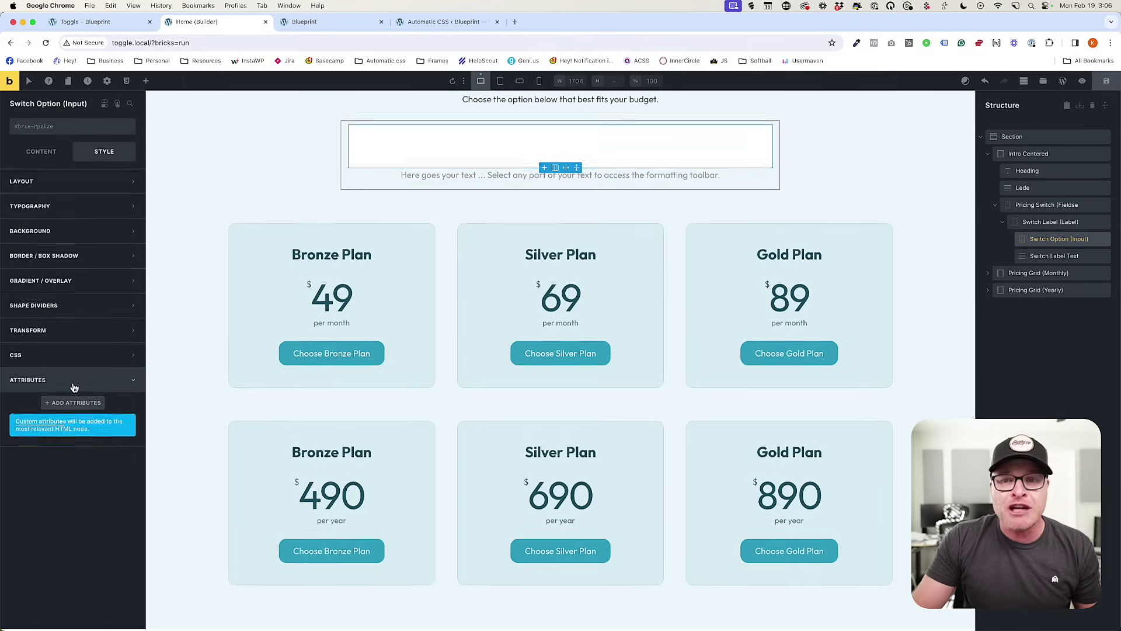
click(72, 402)
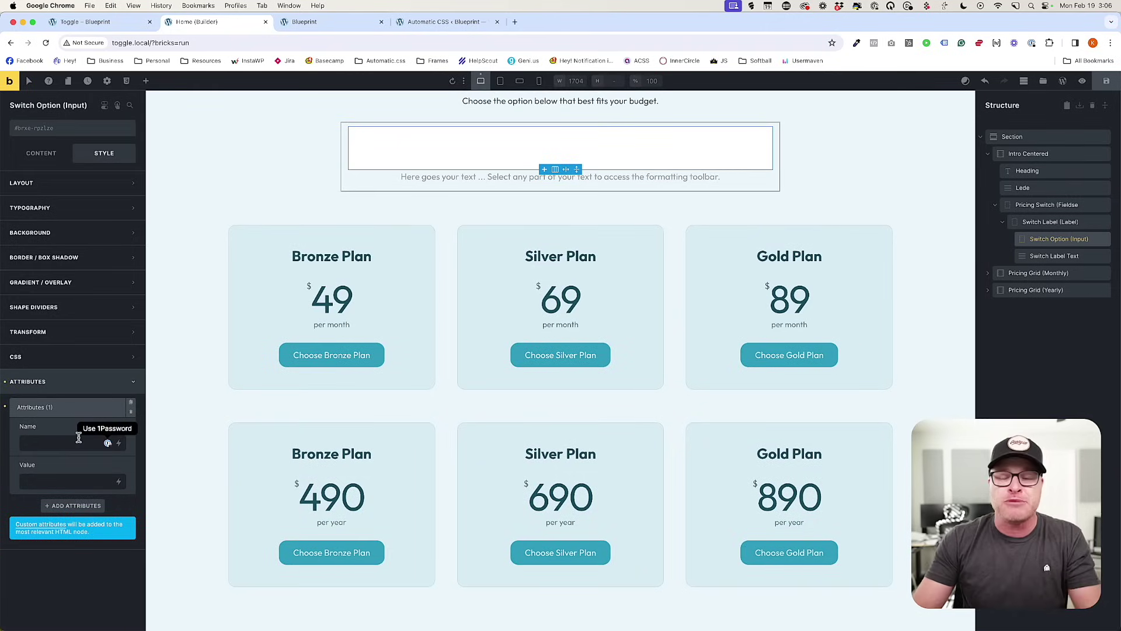
text(type)
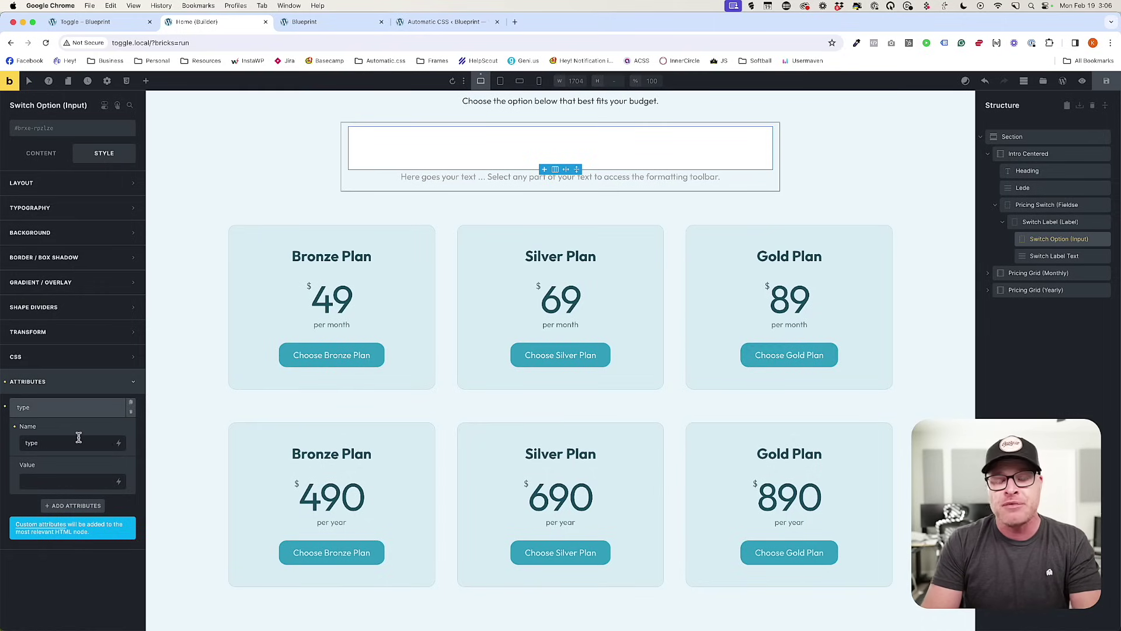
text(radio)
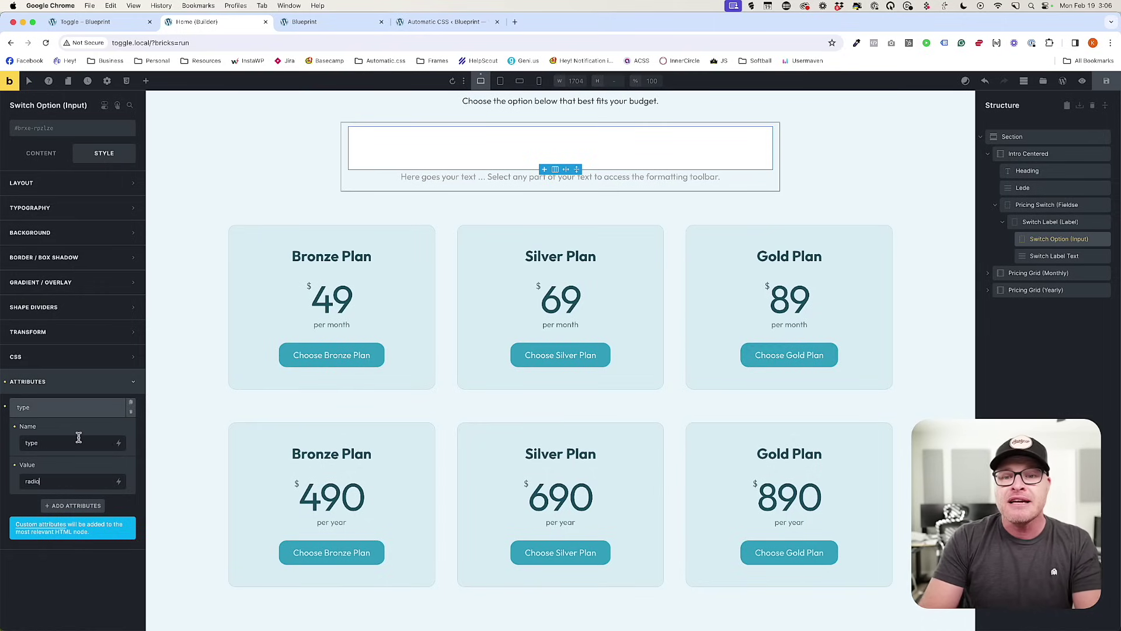
Add a second attribute called name with the value price-option to the Switch Option (Input) element.
click(65, 506)
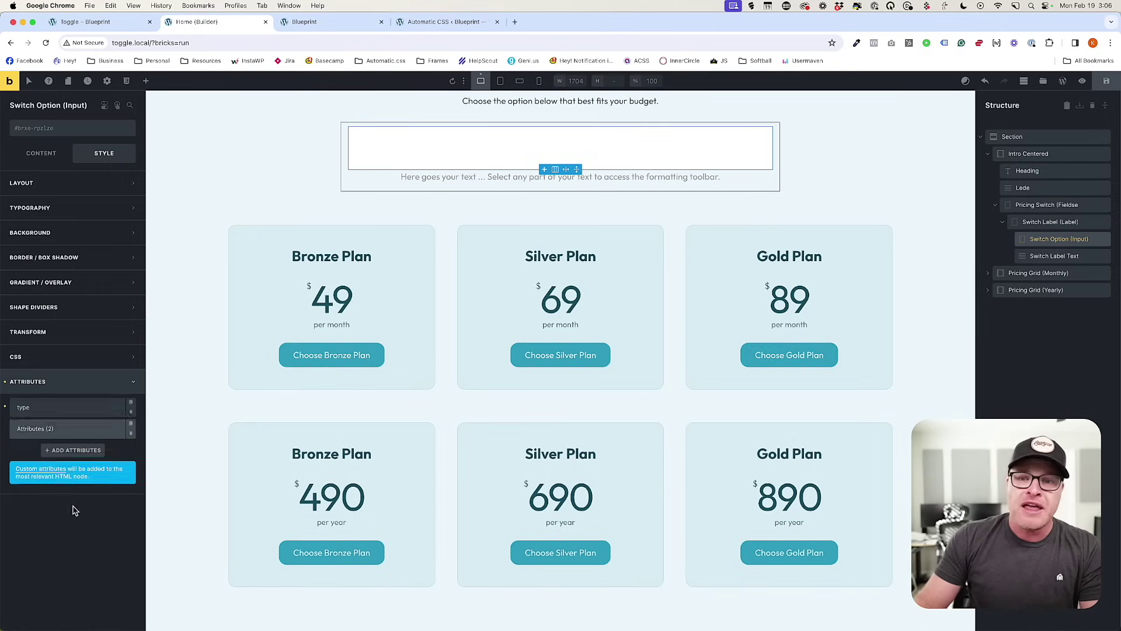
click(55, 468)
text(name)
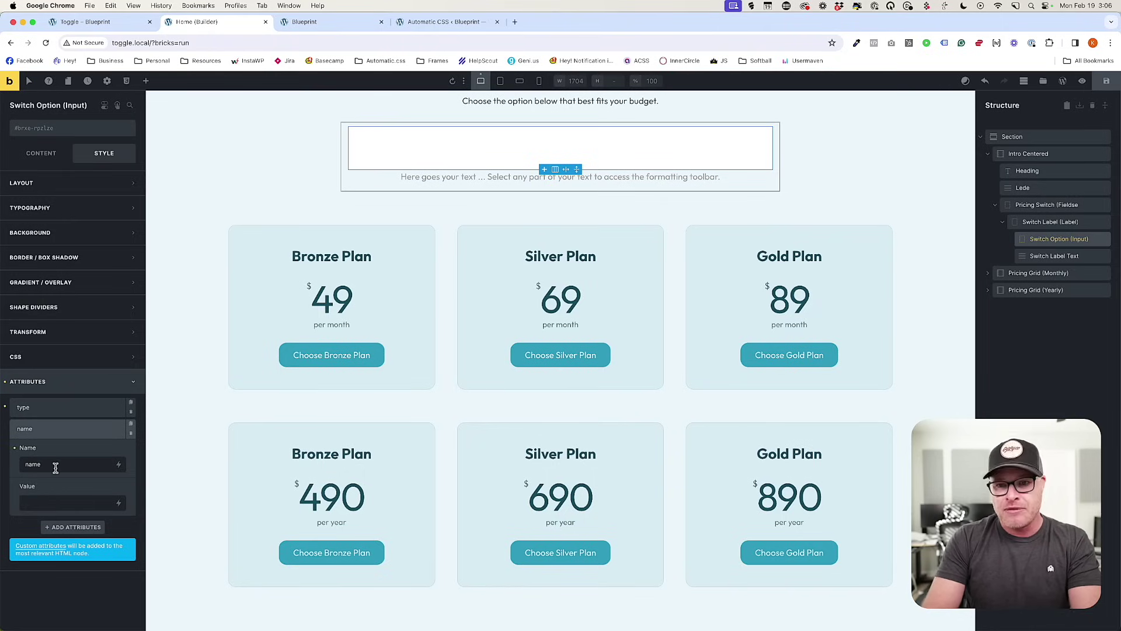
text(price-option)
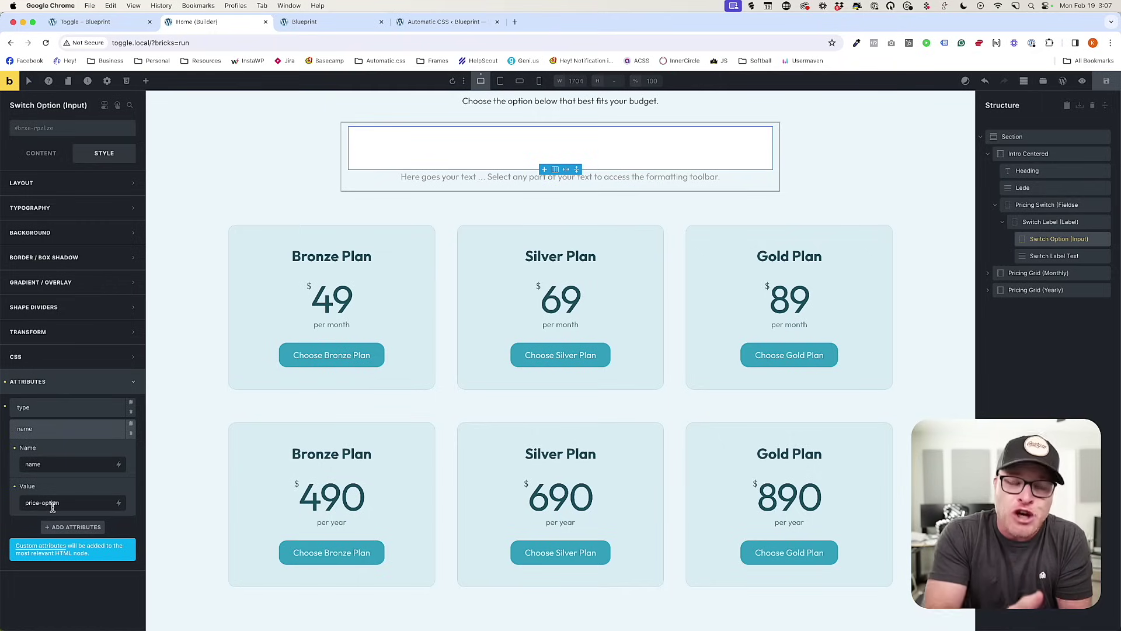
drag(64, 503, 2, 506)
Add a third attribute, aria-label, with the value "Monthly Pricing Options" to the Switch Option (Input) element.
click(36, 433)
click(72, 450)
click(59, 487)
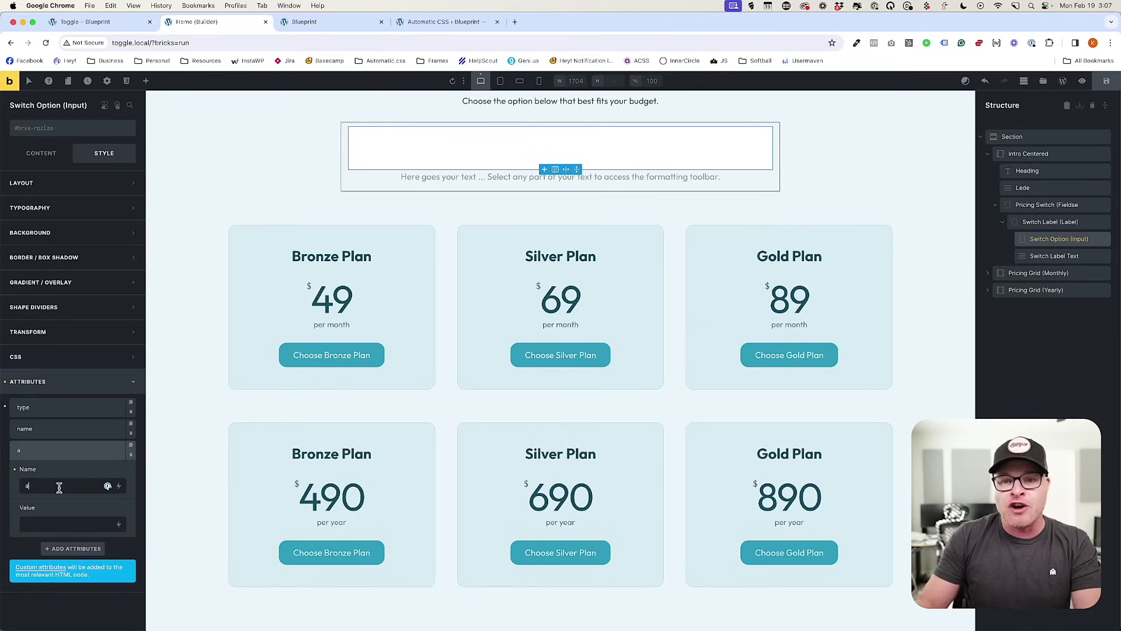
text(aria-l,abel)
key(BackSpace)
key(BackSpace)
key(BackSpace)
key(BackSpace)
key(BackSpace)
text(abel)
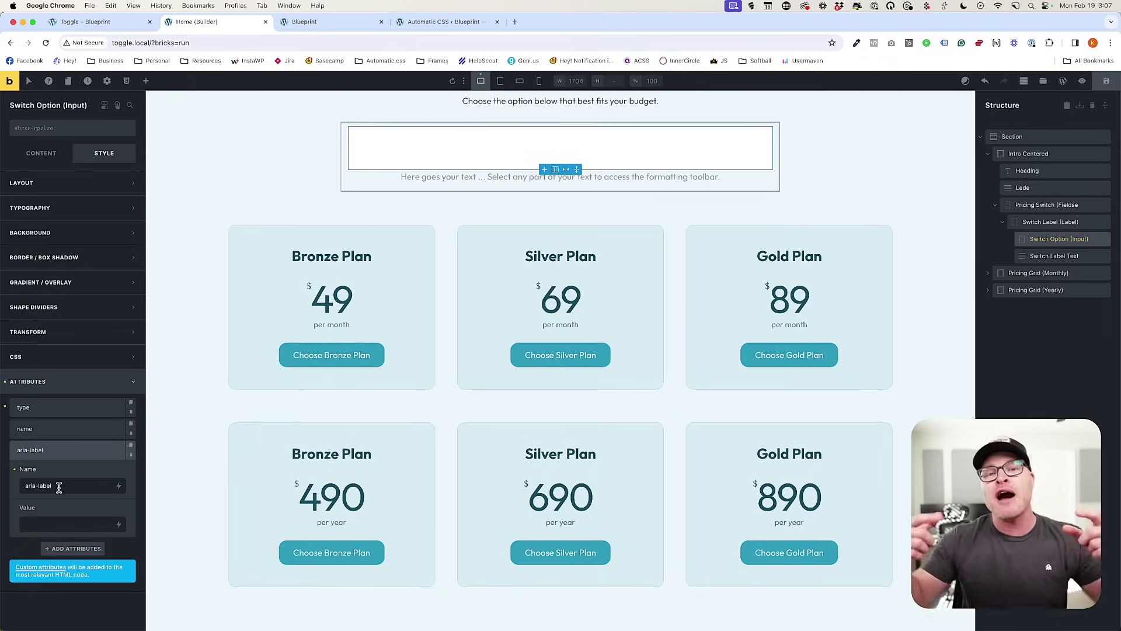
key(Tab)
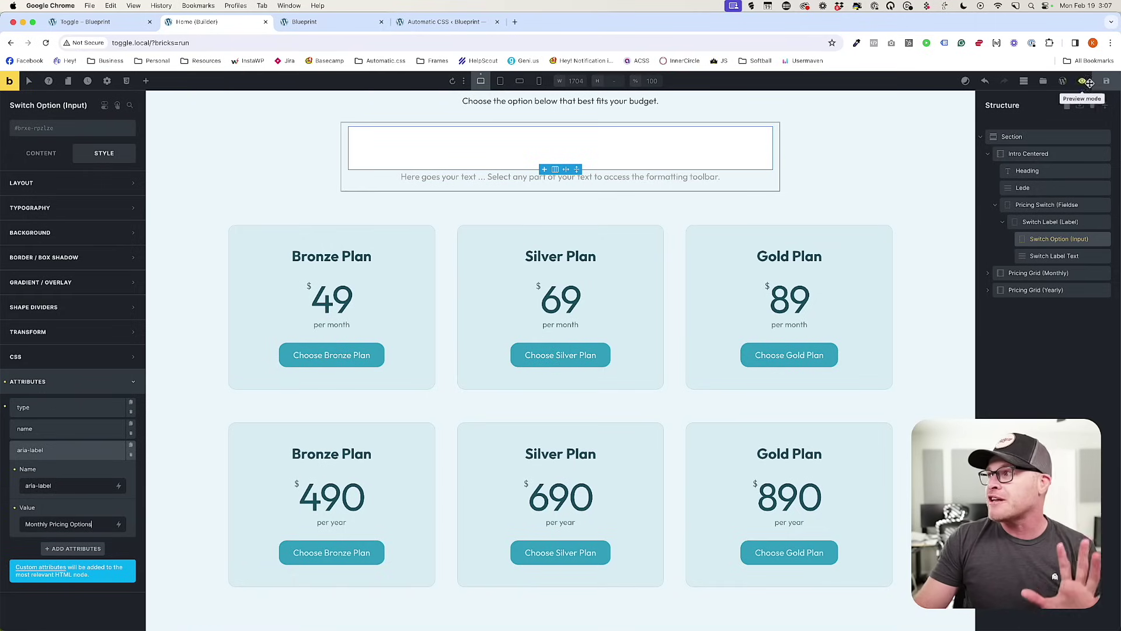
Save the page, reload the front-end preview and select the radio option to test it.
click(1111, 82)
click(309, 22)
key(super+r)
click(400, 190)
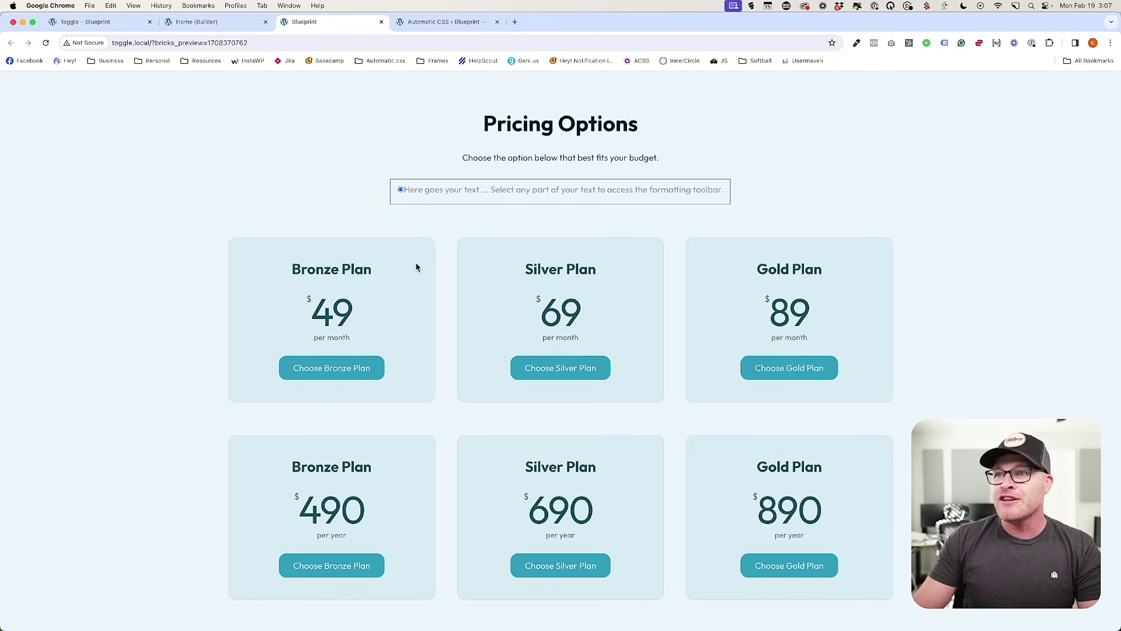
double_click(432, 191)
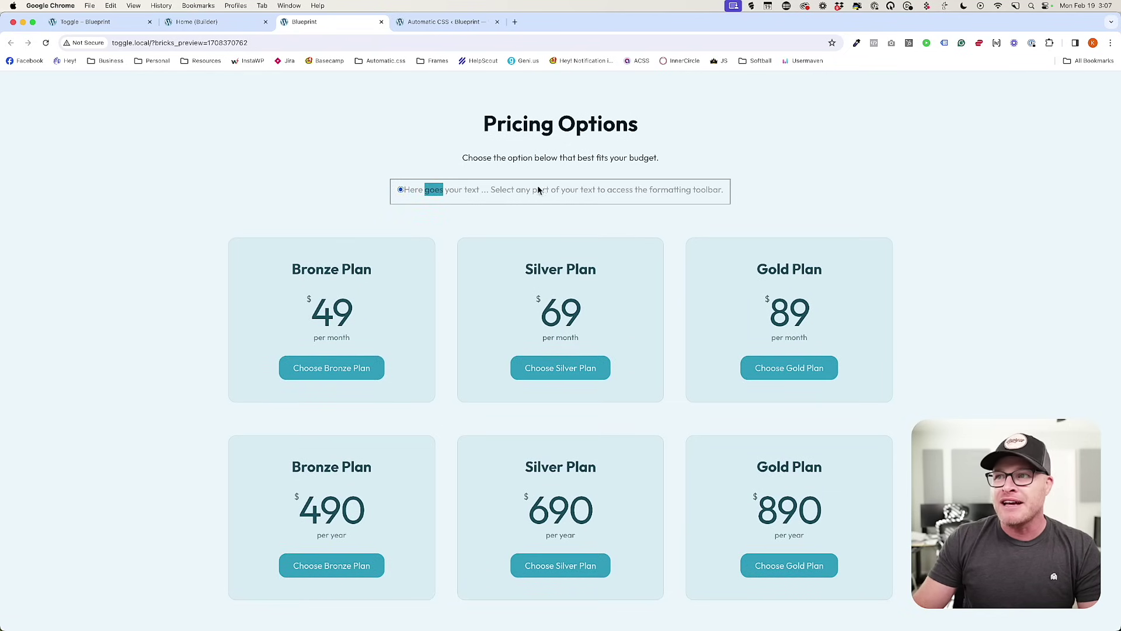
Back in the builder, replace the Switch Label Text placeholder content with "Monthly".
click(183, 23)
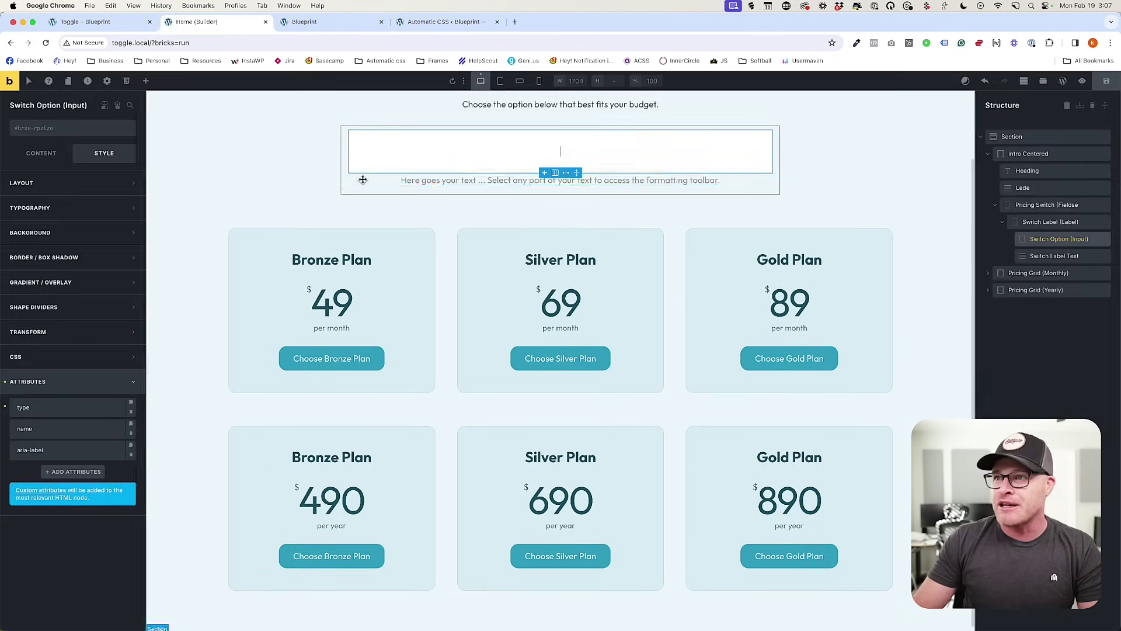
click(1041, 259)
click(41, 153)
triple_click(53, 213)
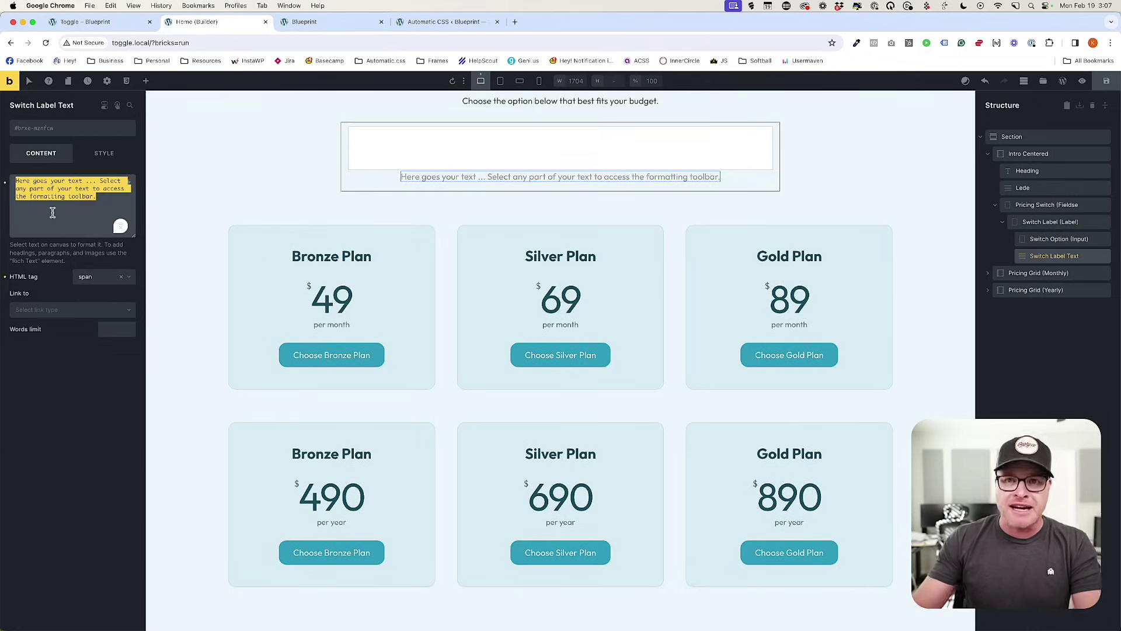
text(Monthly)
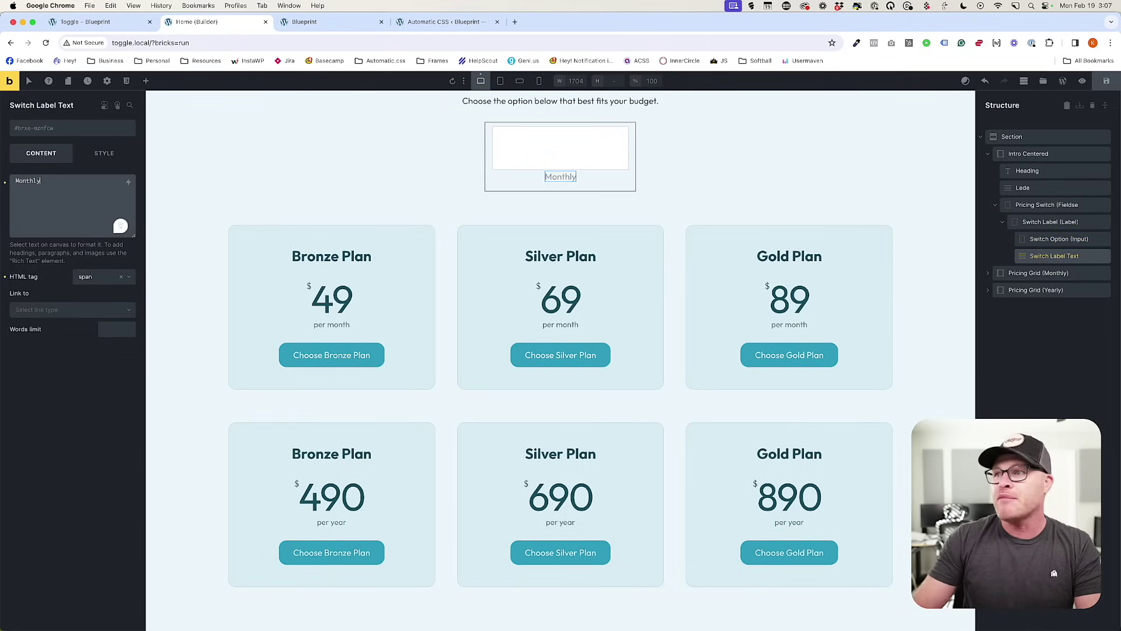
Save the label change and reload the front-end preview page.
click(1106, 81)
click(303, 22)
key(super+r)
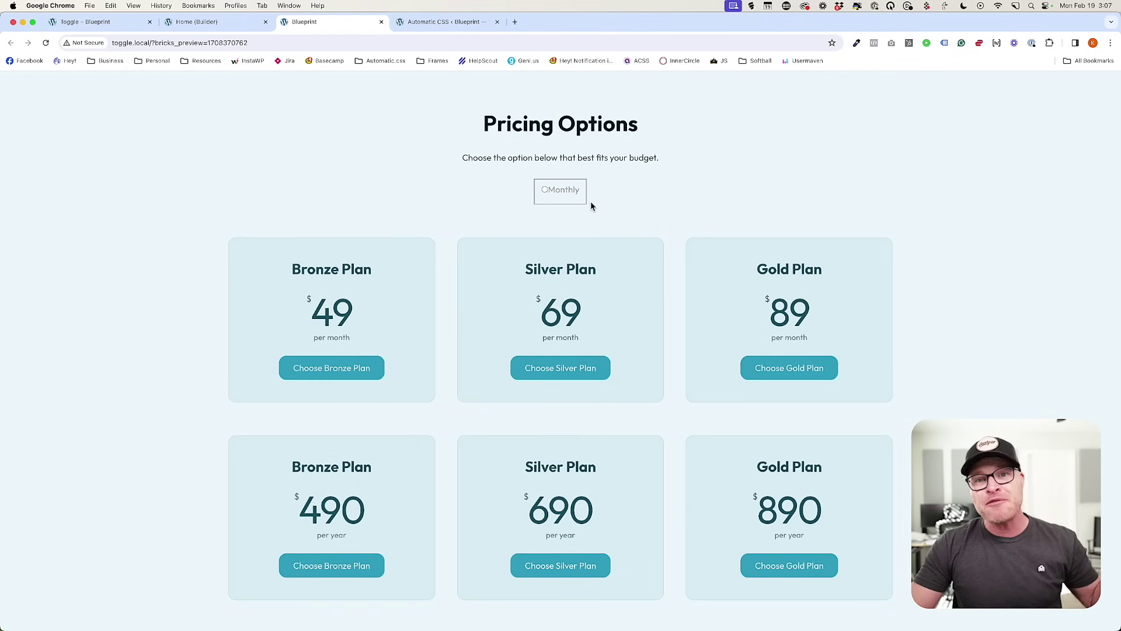
Inspect the Monthly switch's HTML, examining the nesting of the fieldset, label, input and span elements.
right_click(571, 198)
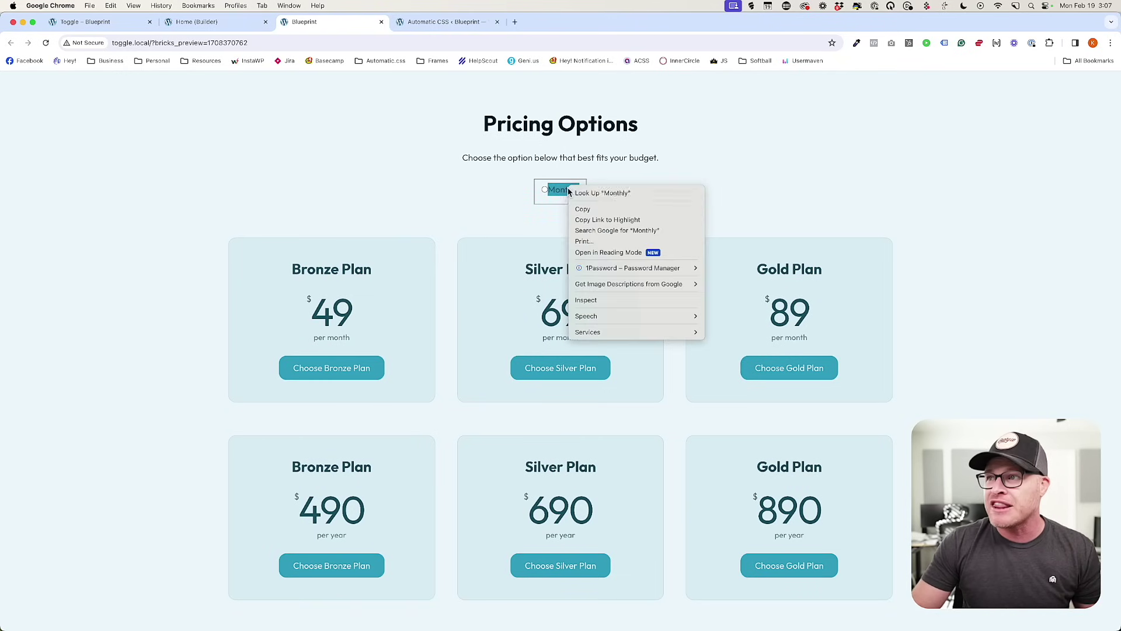
click(596, 300)
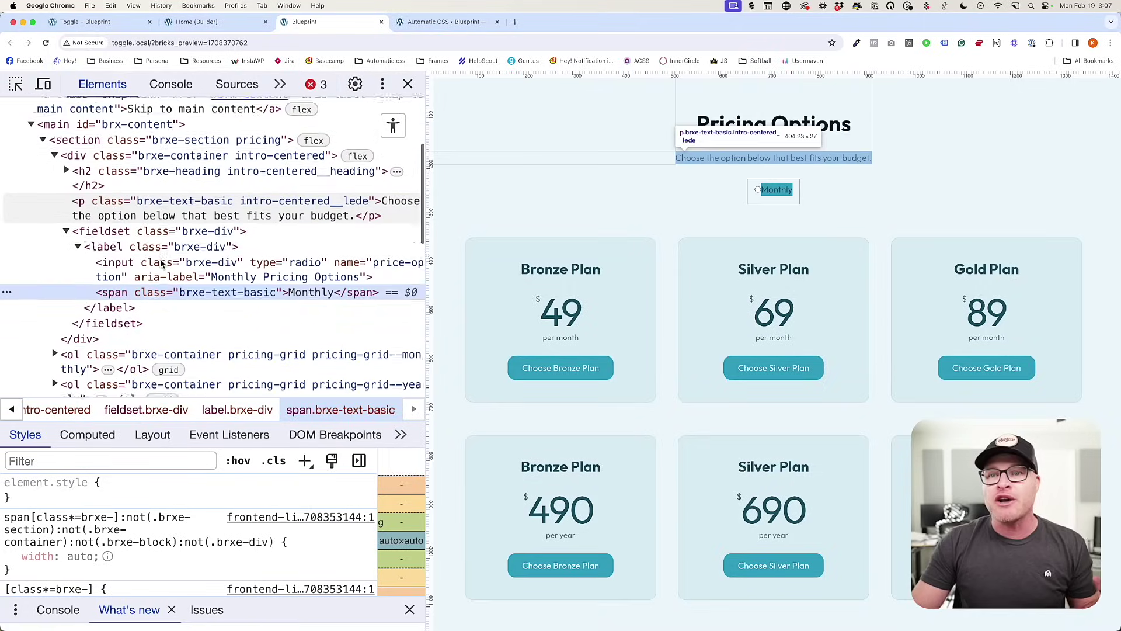
scroll(163, 263, down, 1)
click(66, 210)
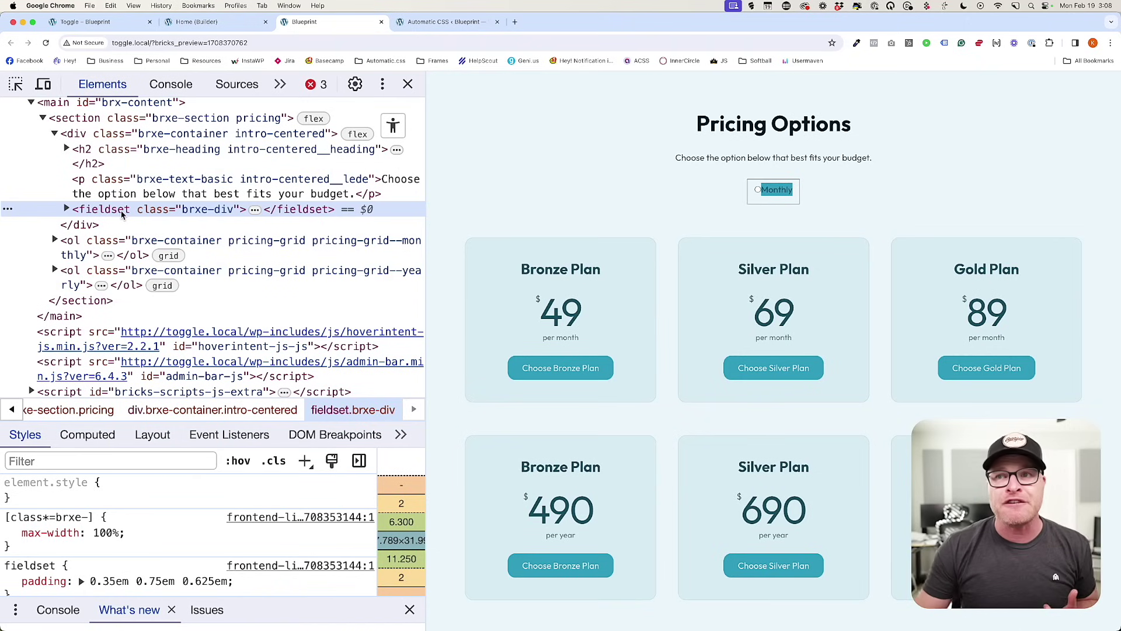
click(67, 209)
click(97, 225)
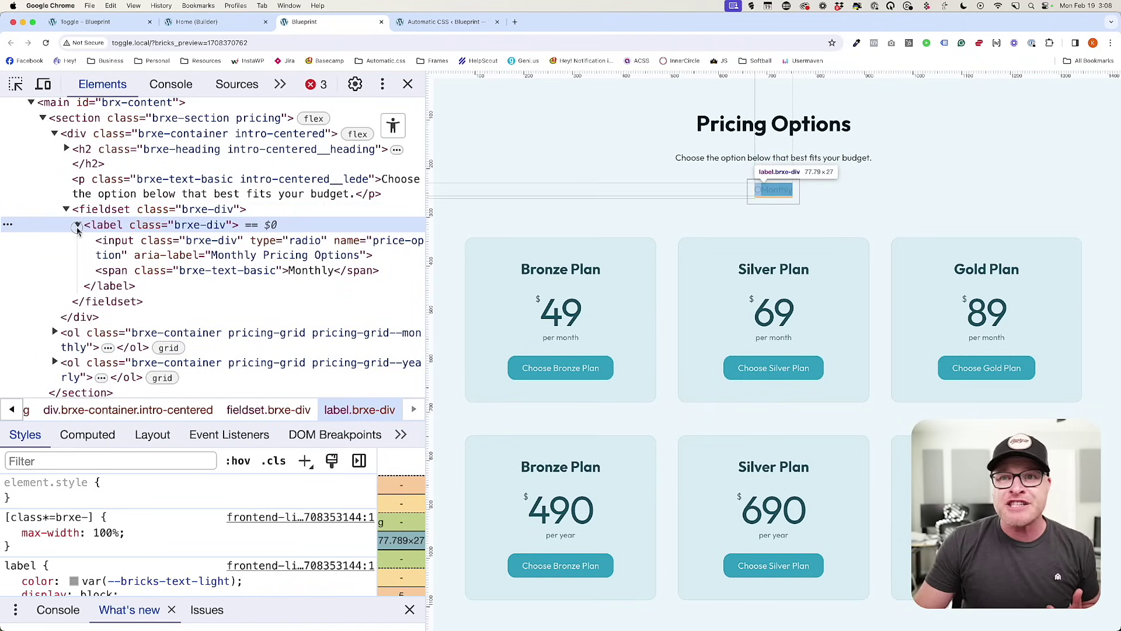
click(78, 226)
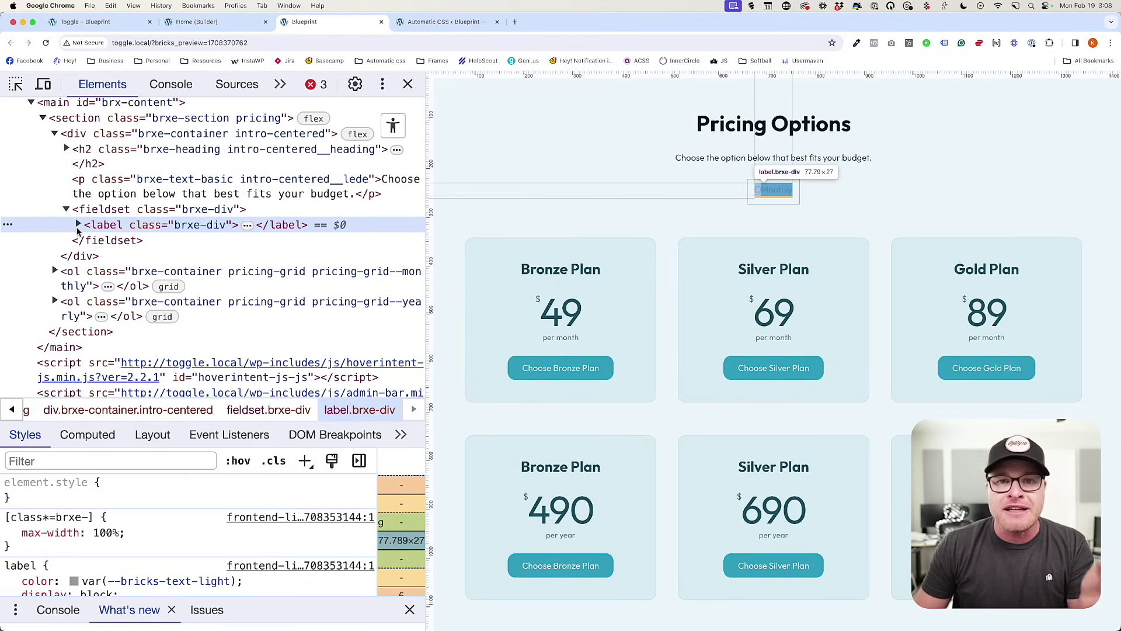
click(79, 225)
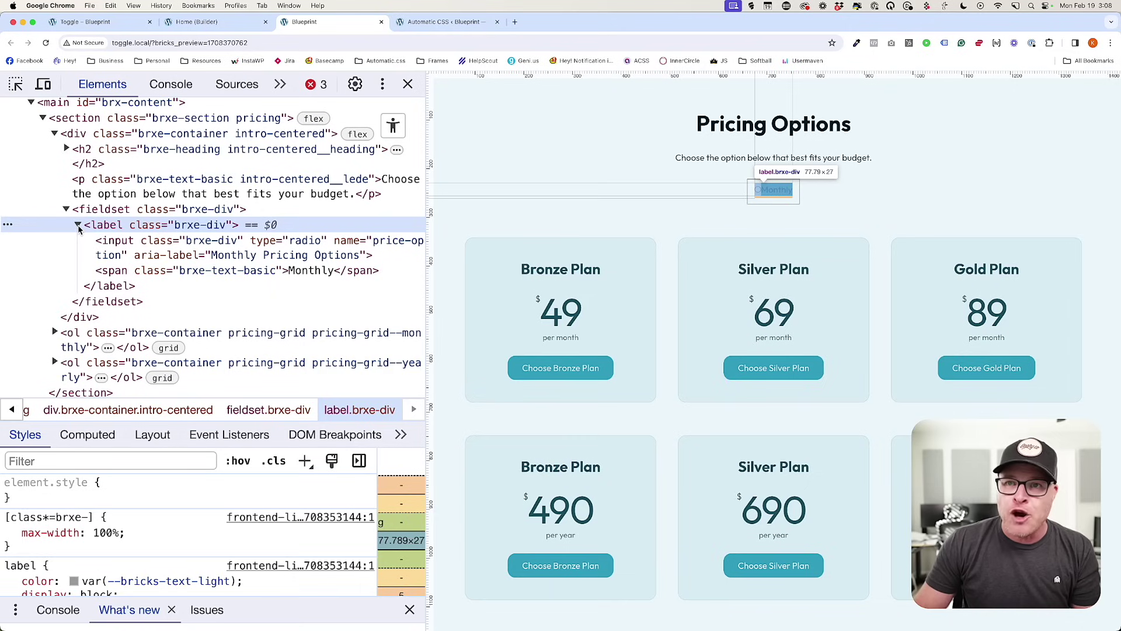
click(108, 245)
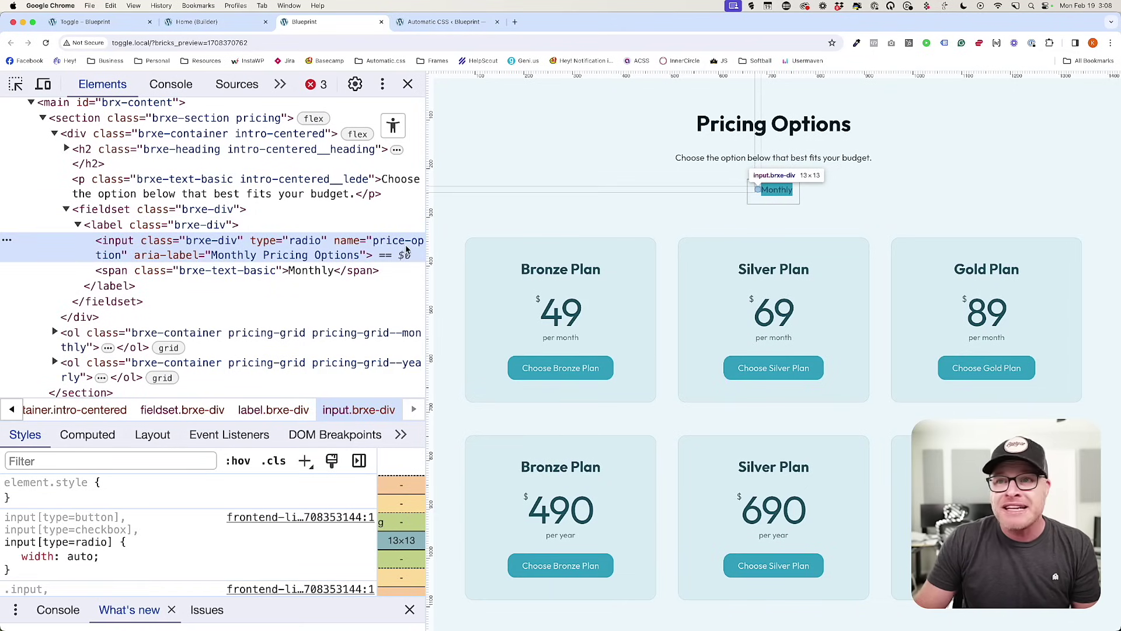
click(204, 272)
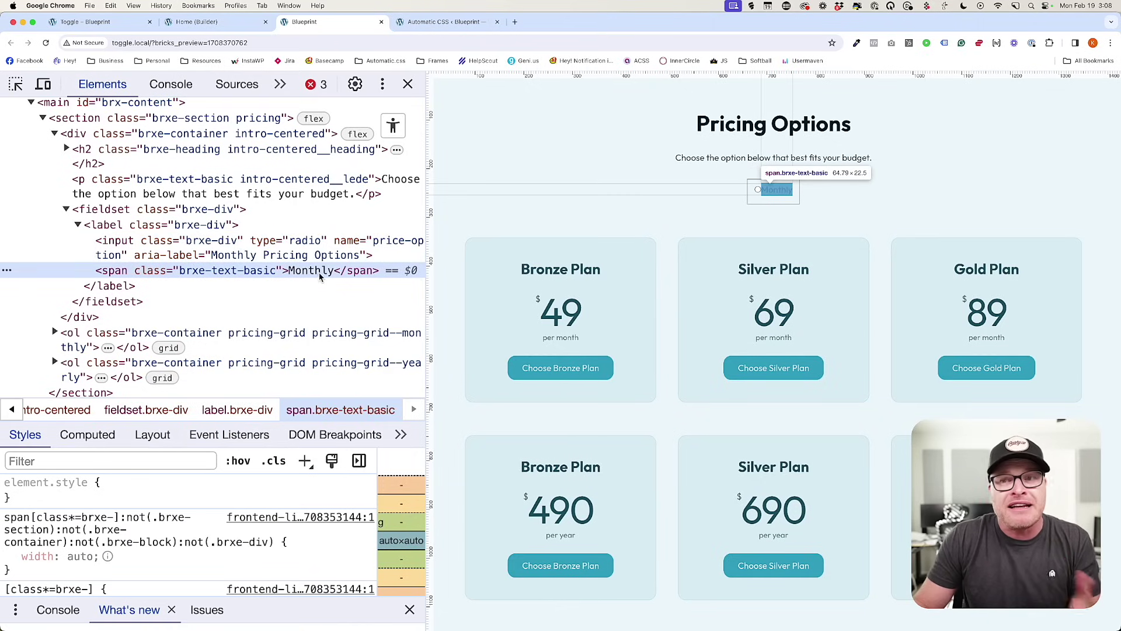
click(78, 225)
click(109, 212)
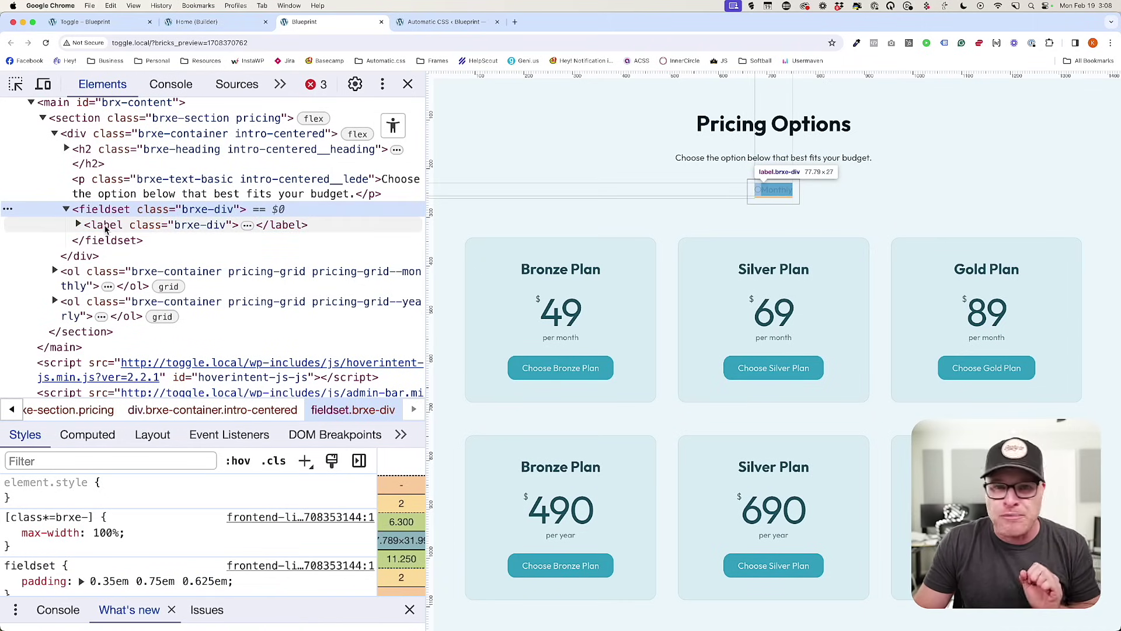
Return to the builder and duplicate Switch Label (Label) within the Pricing Switch fieldset.
click(230, 25)
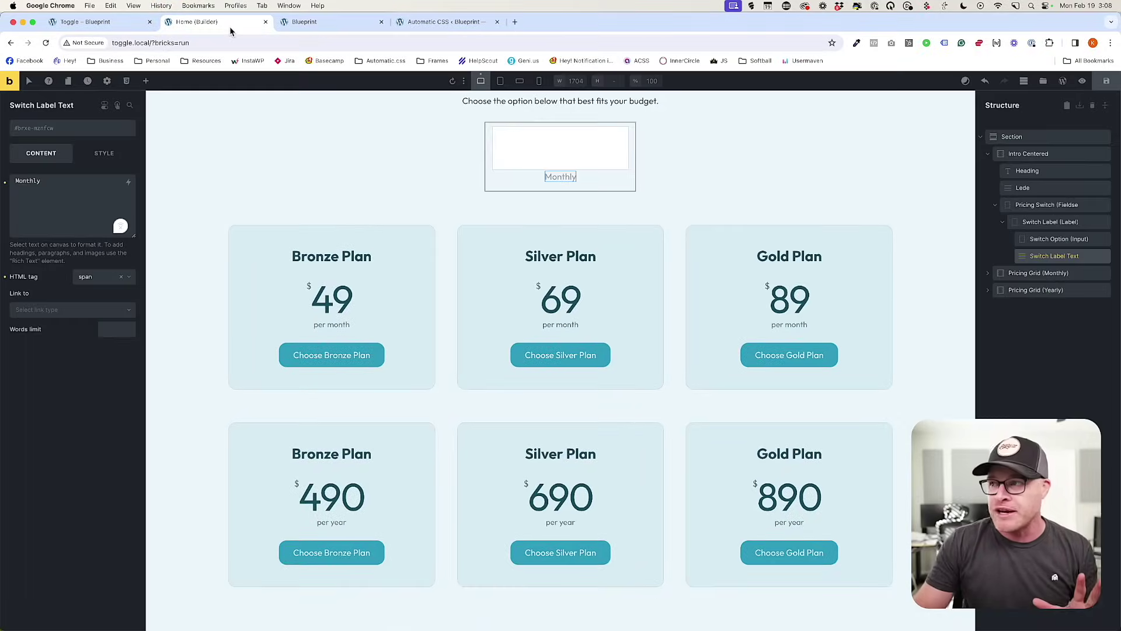
click(1050, 223)
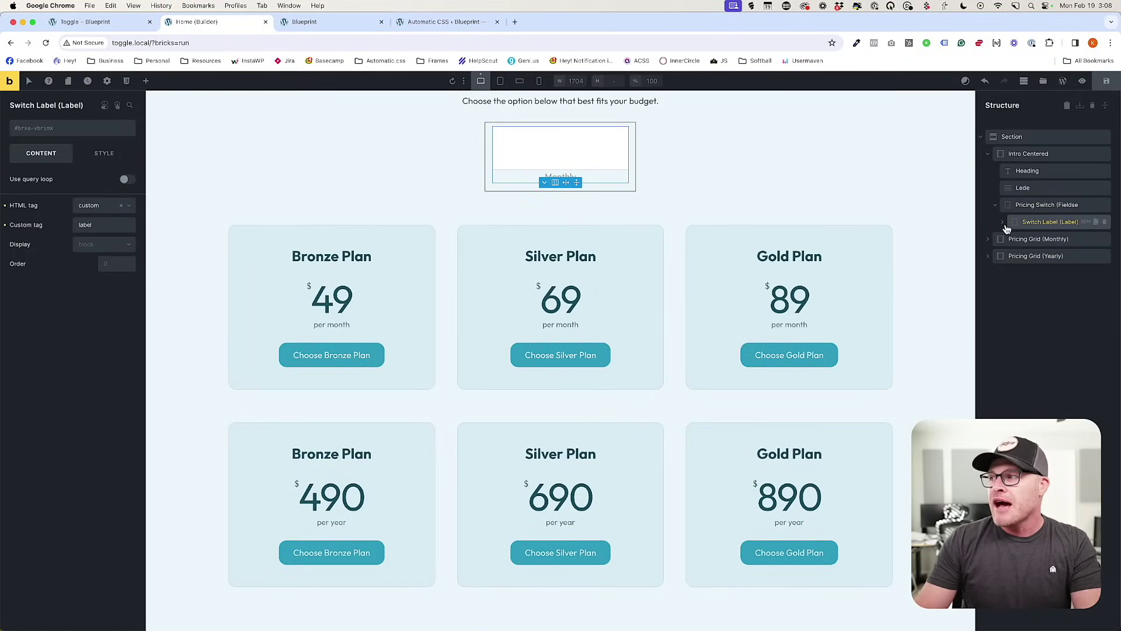
key(super+d)
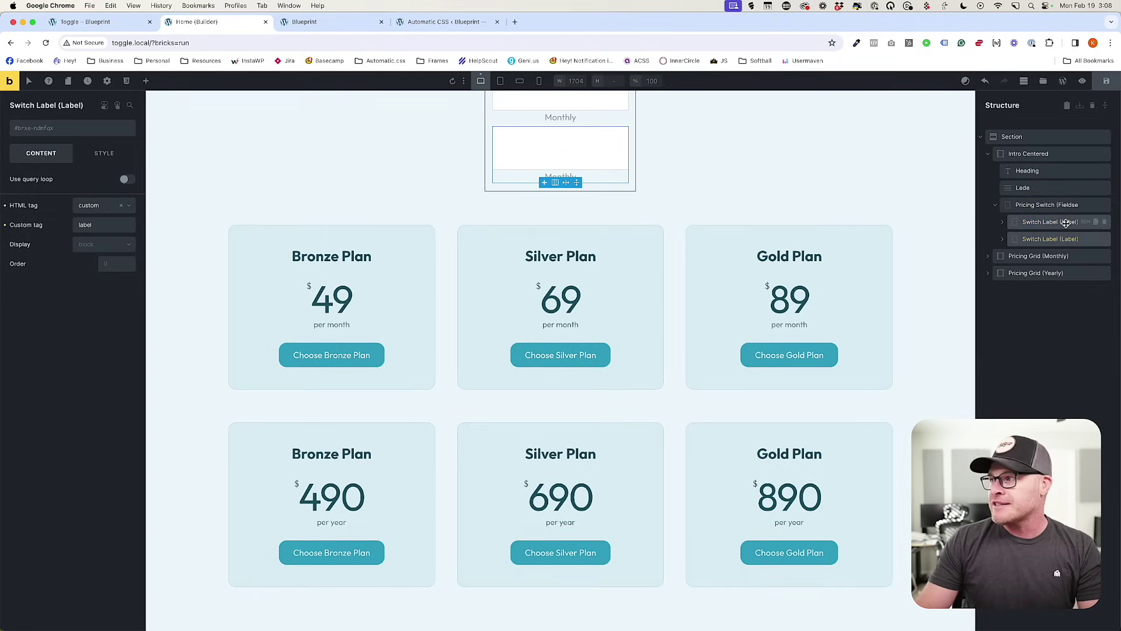
double_click(1066, 223)
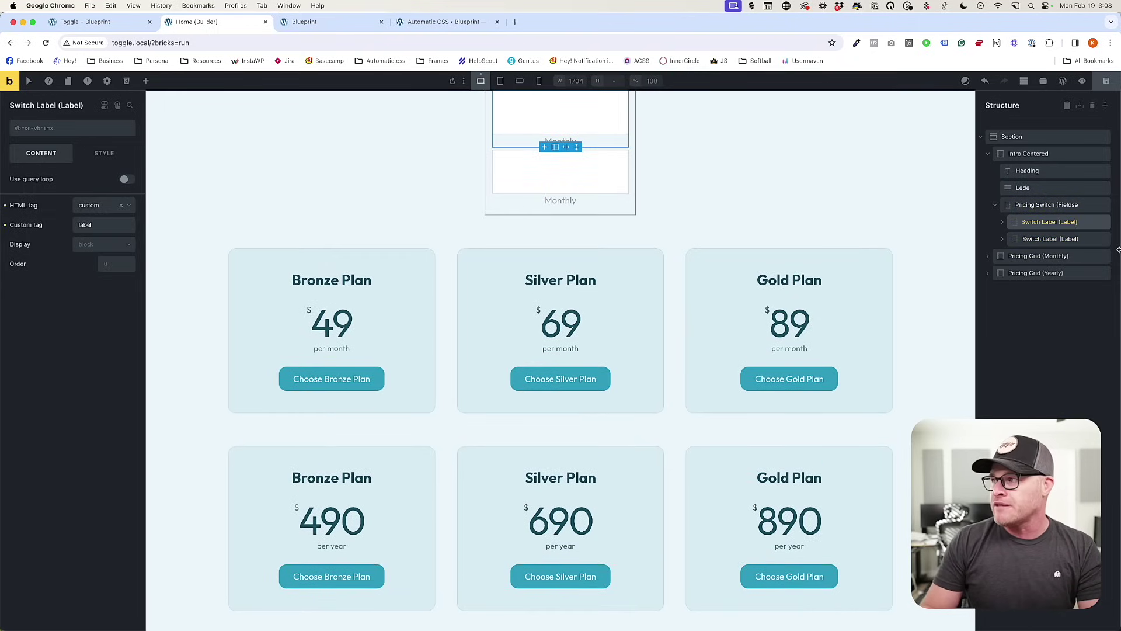
click(1051, 239)
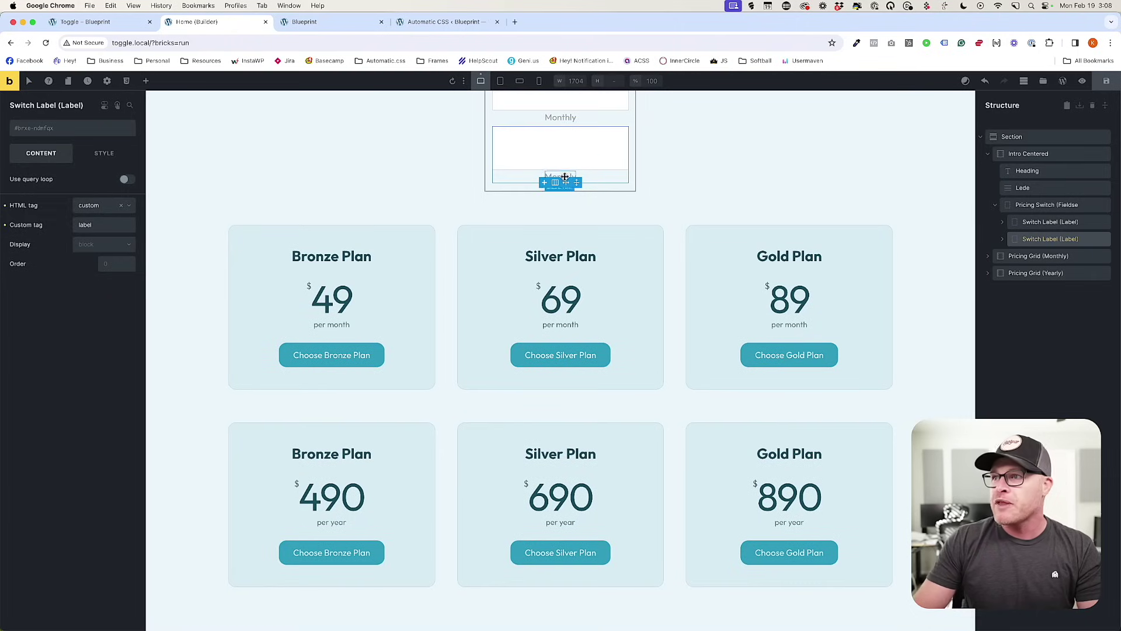
Change the Switch Label Text inside the second Switch Label to "Yearly".
click(1001, 239)
click(1051, 273)
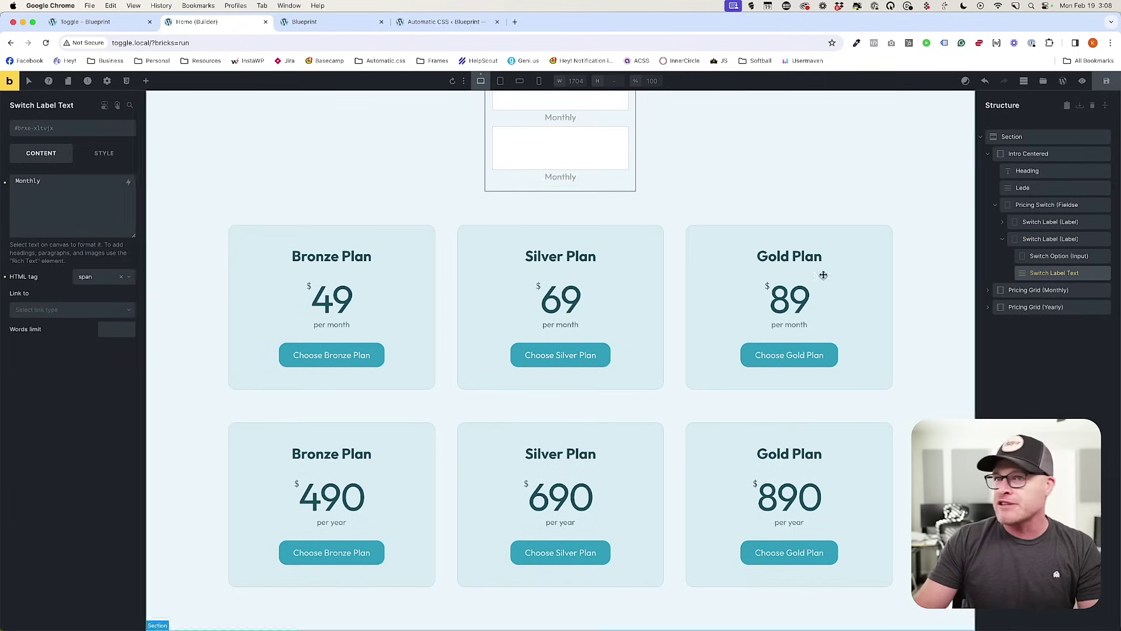
click(89, 277)
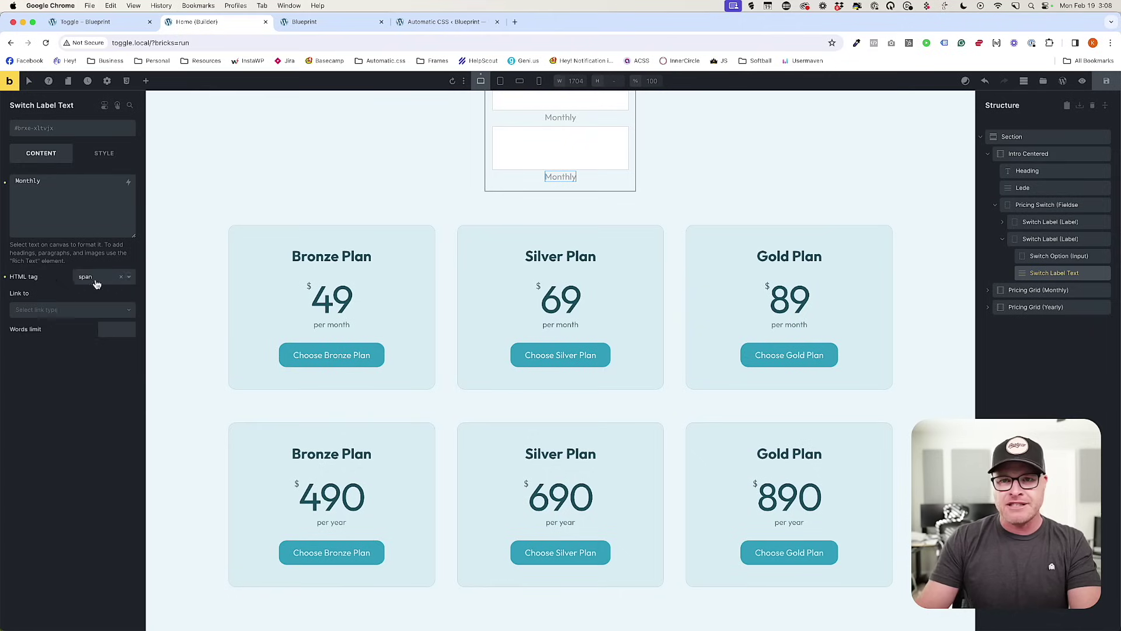
click(44, 225)
key(super+a)
text(Yearly)
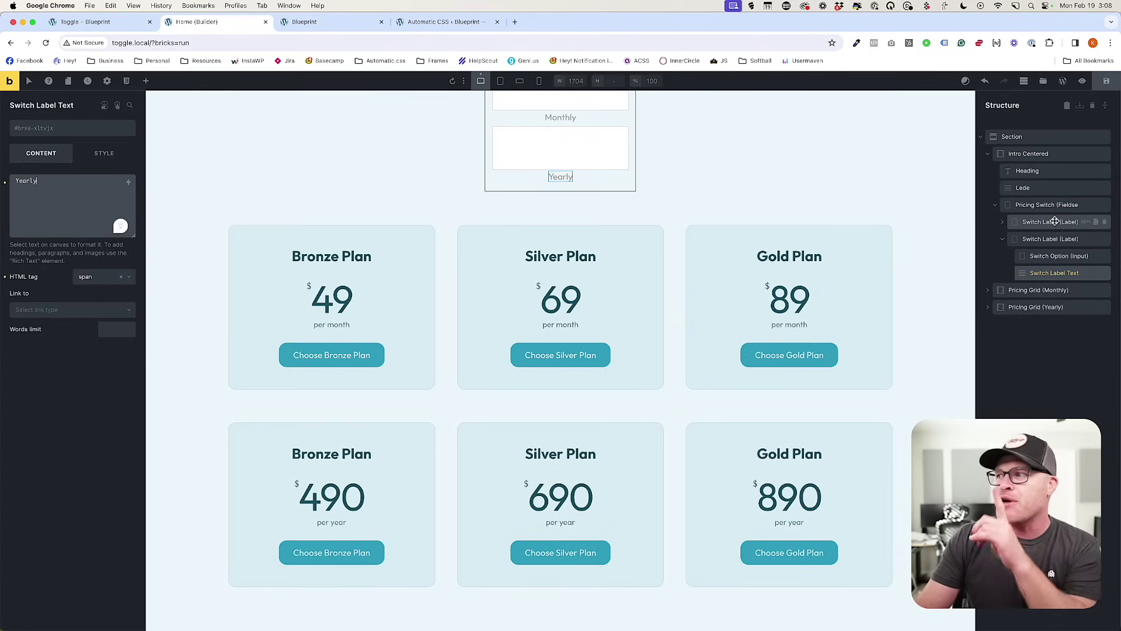
Generate and apply BEM classes to the Pricing Switch fieldset and its nested elements, using pricing-switch as the block name and syncing labels.
click(1047, 205)
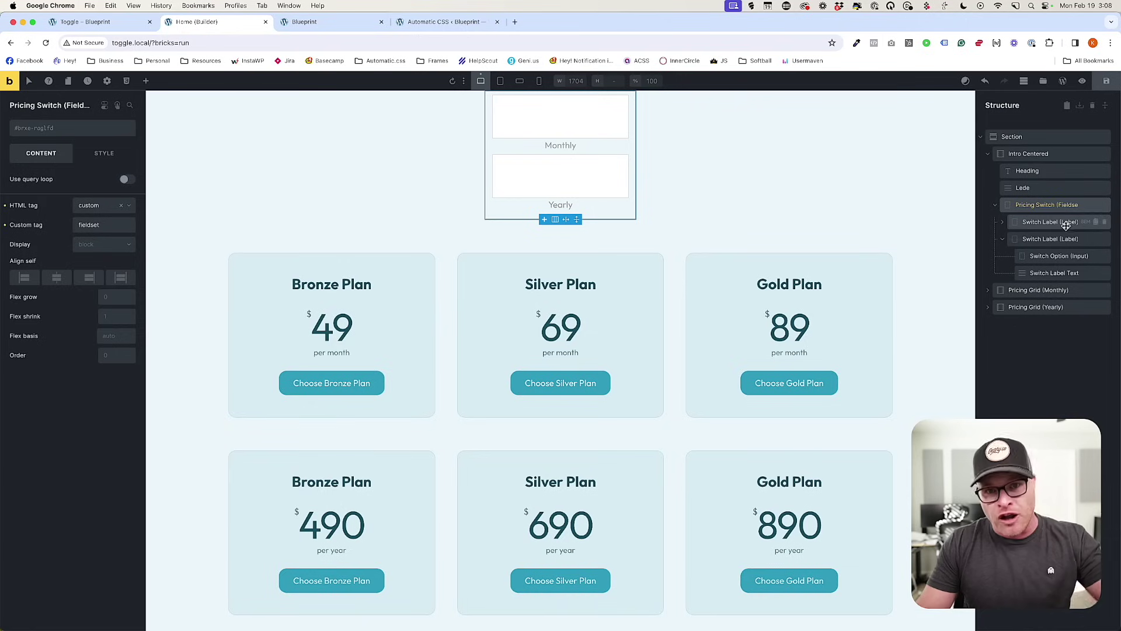
click(1085, 205)
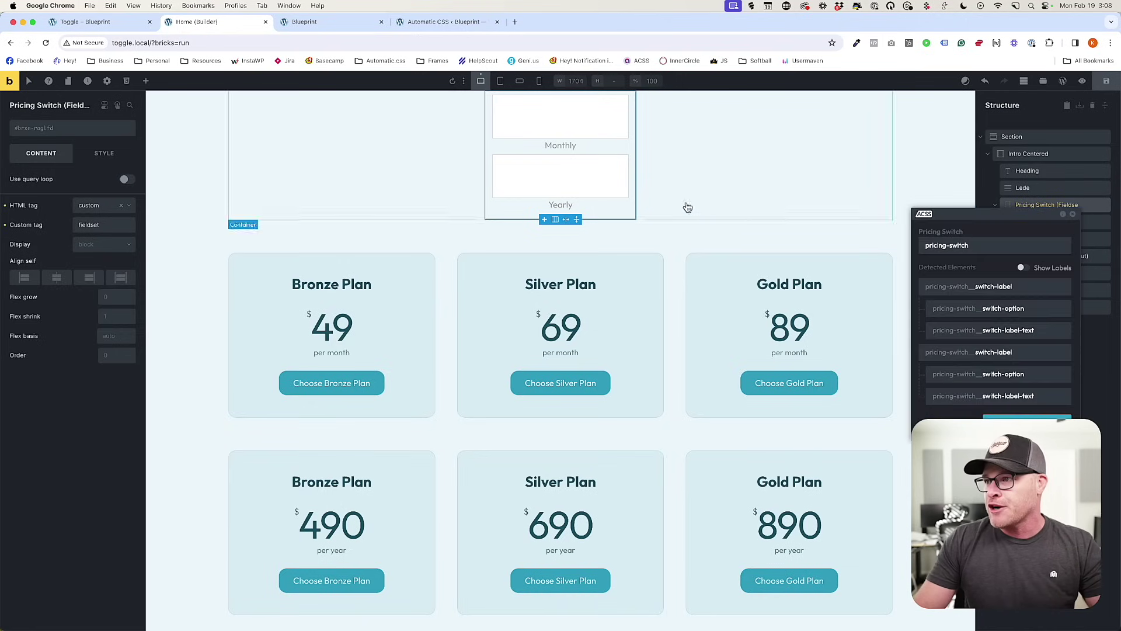
drag(937, 213, 716, 244)
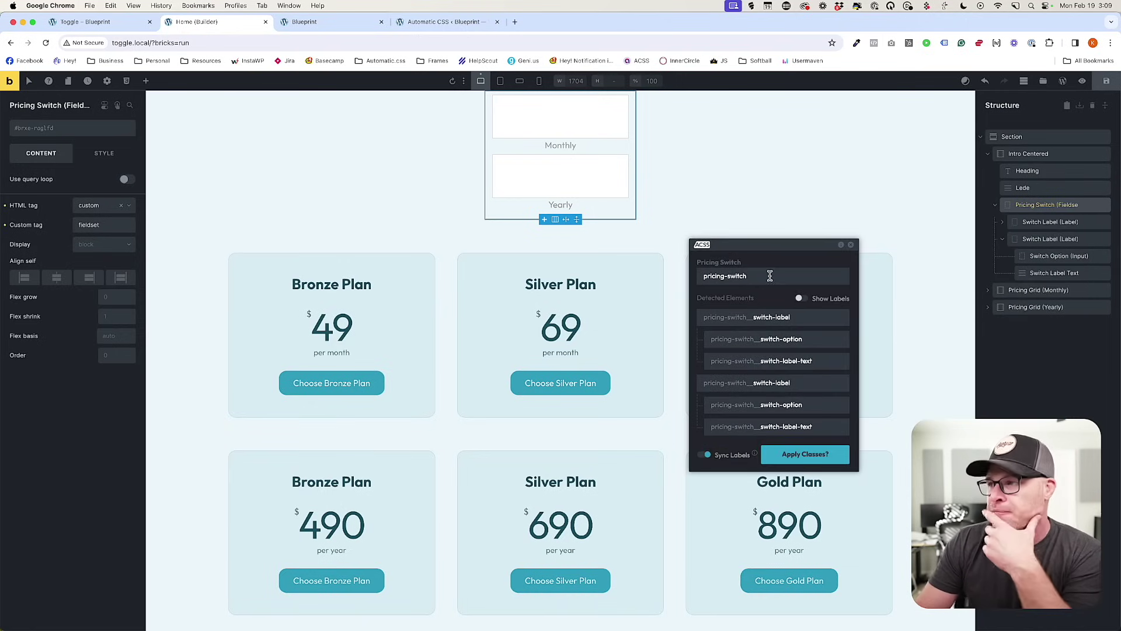
double_click(771, 317)
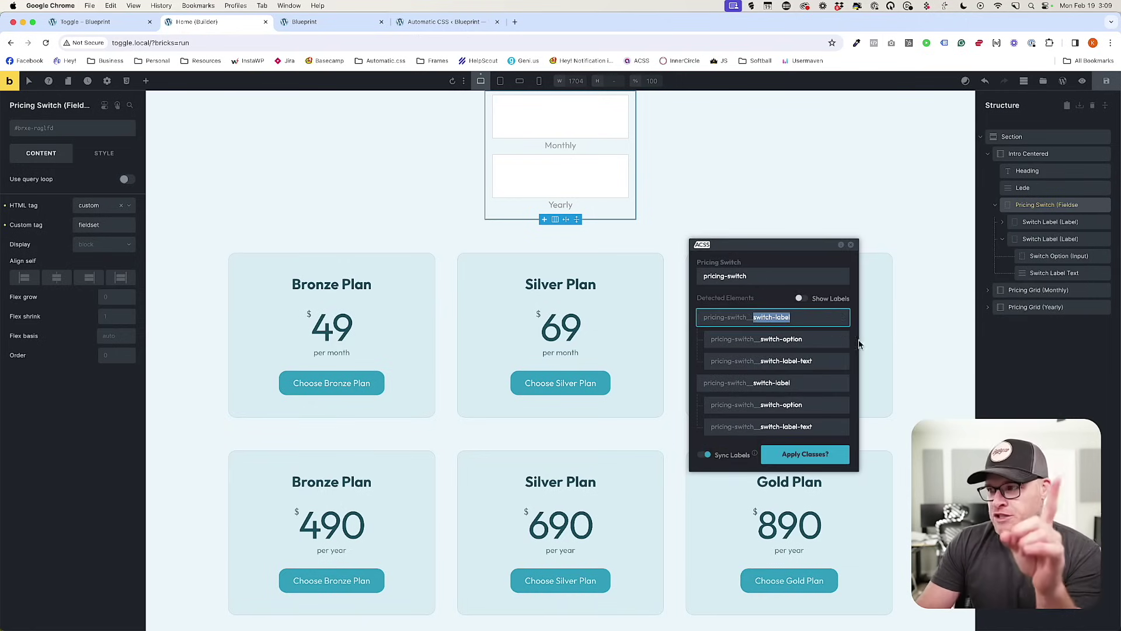
click(812, 340)
double_click(811, 342)
double_click(770, 362)
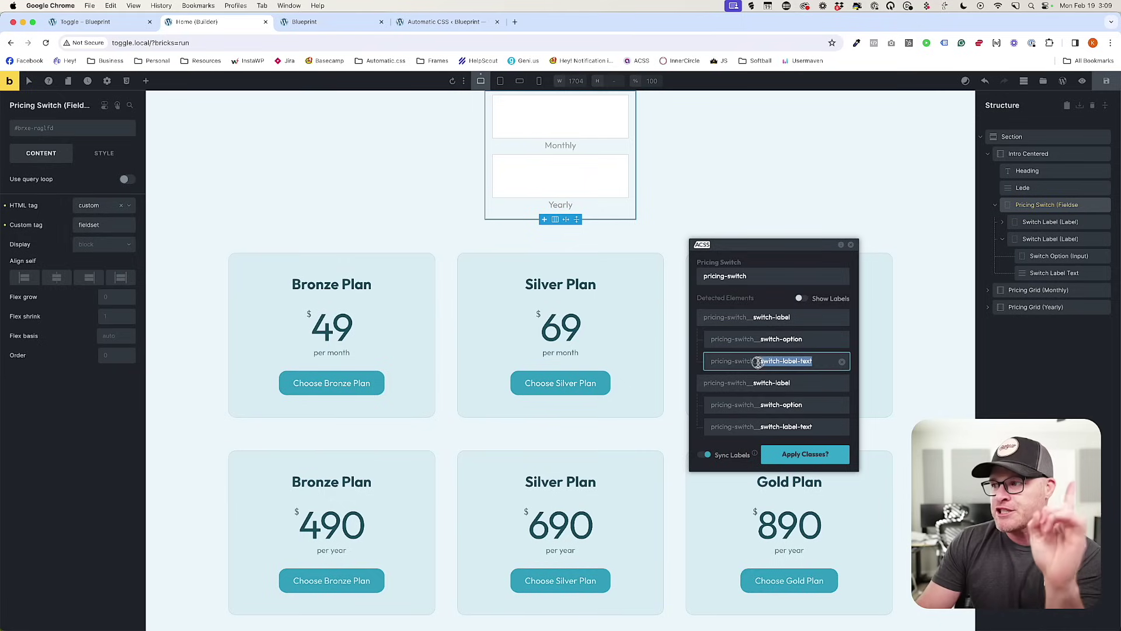
click(813, 383)
click(821, 460)
click(821, 460)
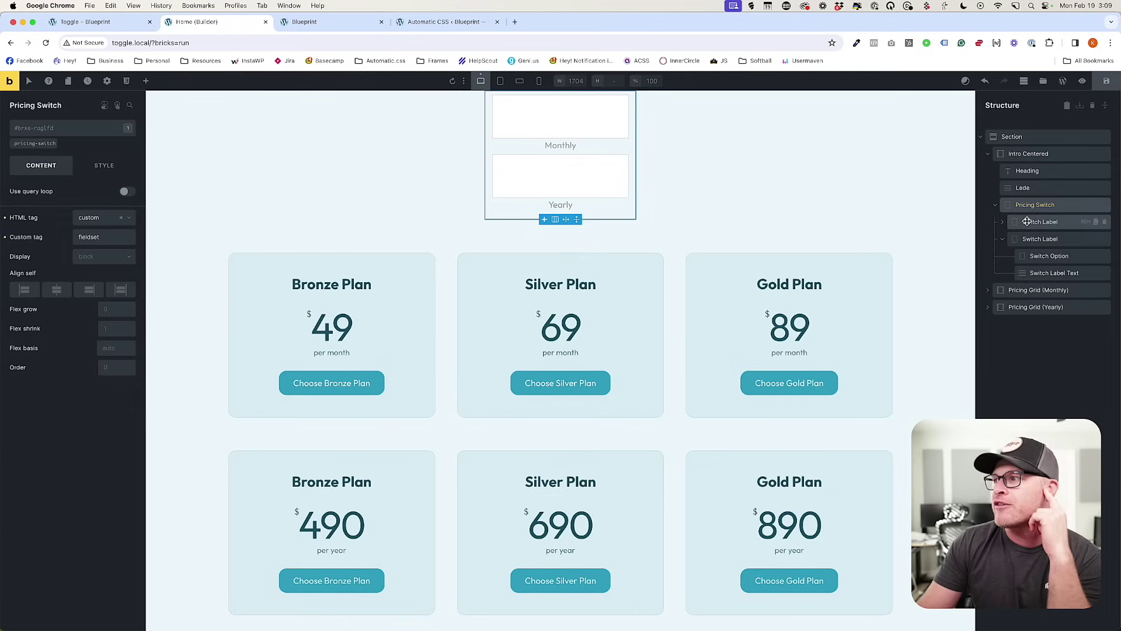
click(1026, 239)
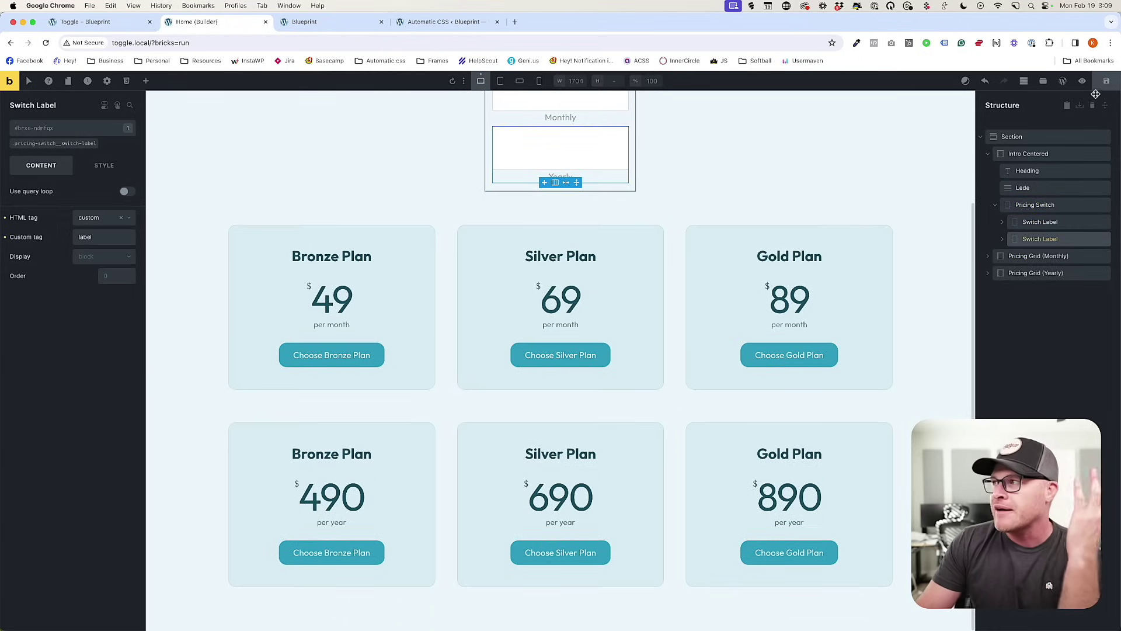
On the front-end preview page, test selecting Yearly and Monthly through their labels, and reload to check the default selection.
click(304, 22)
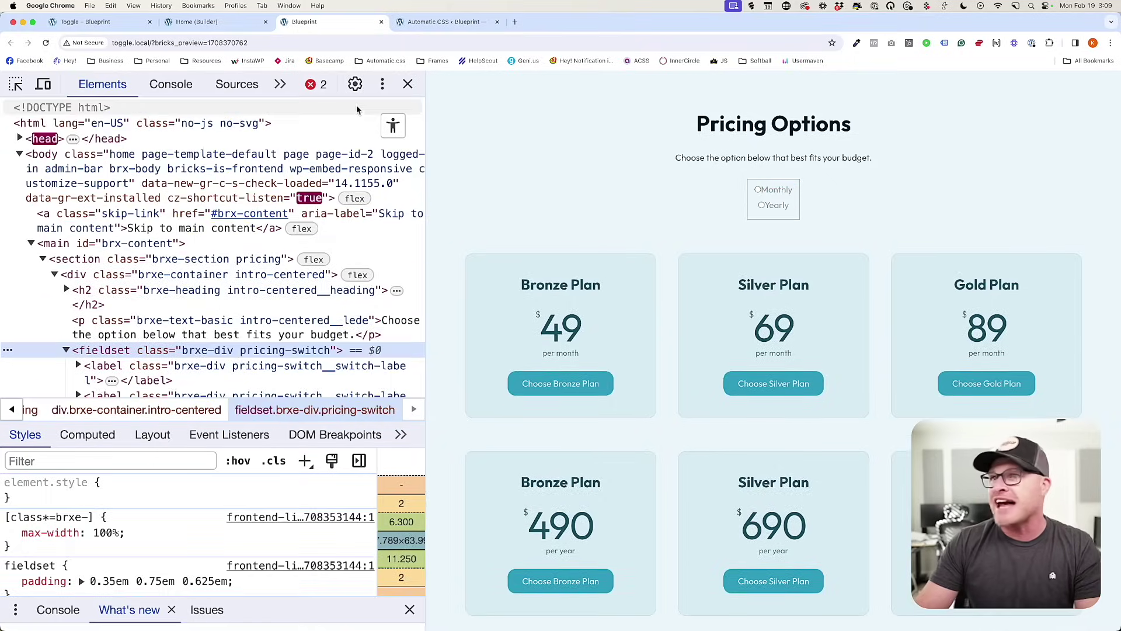
click(407, 83)
click(564, 207)
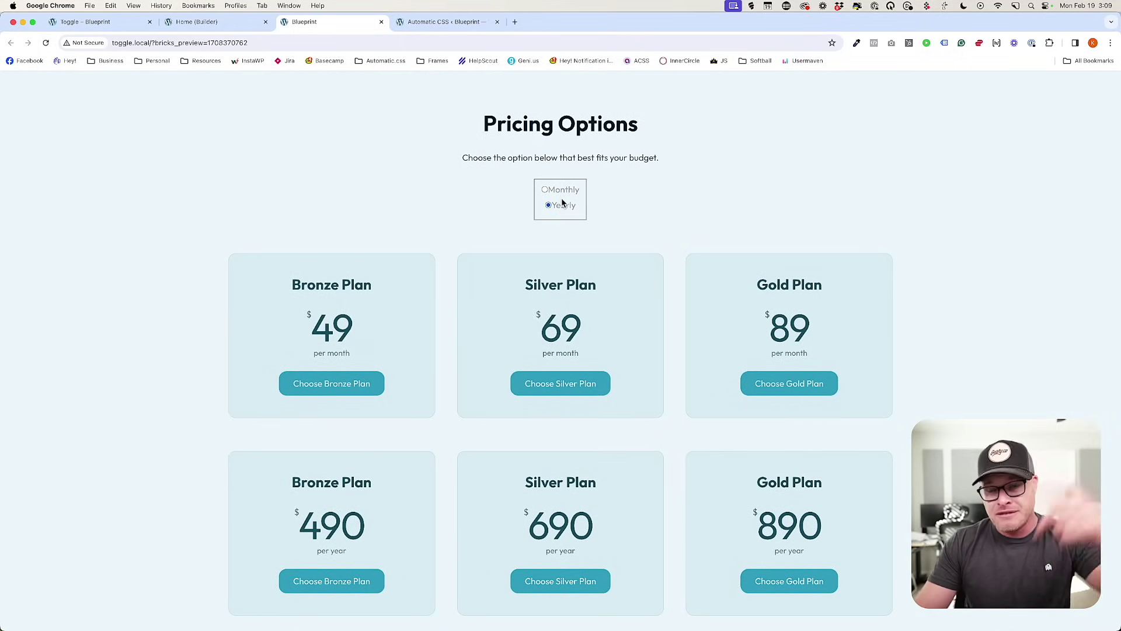
click(563, 191)
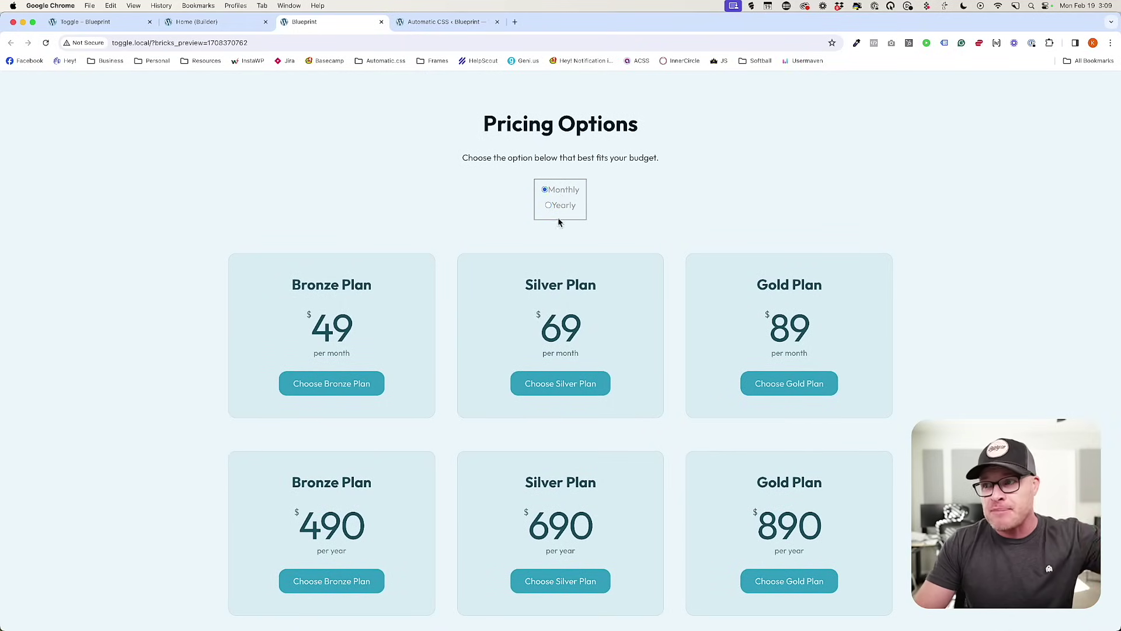
click(559, 188)
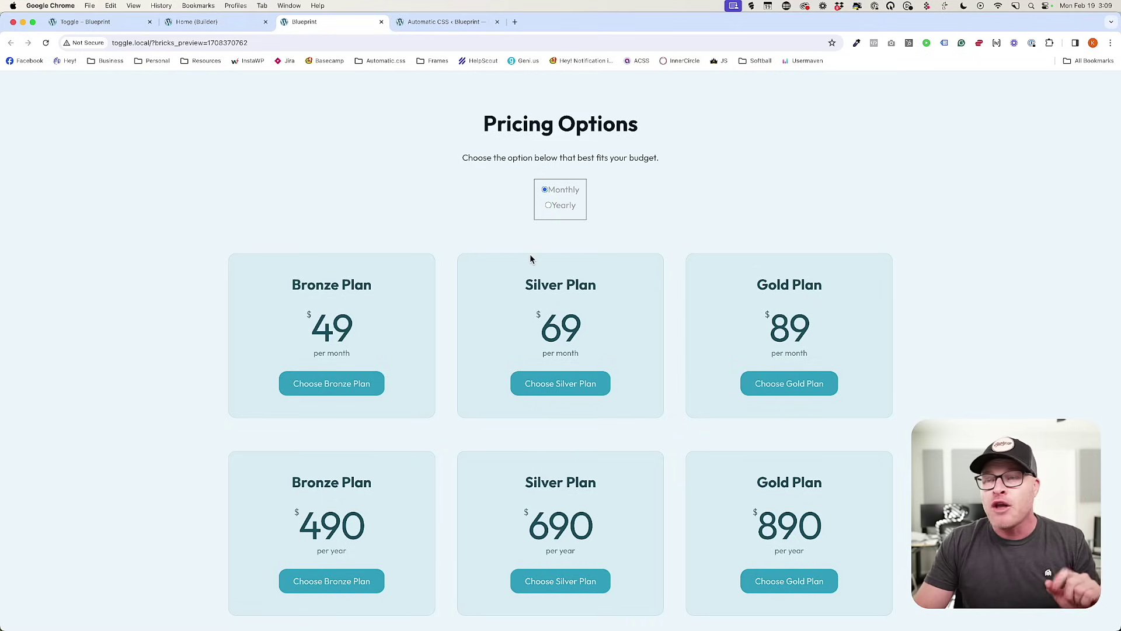
key(super+r)
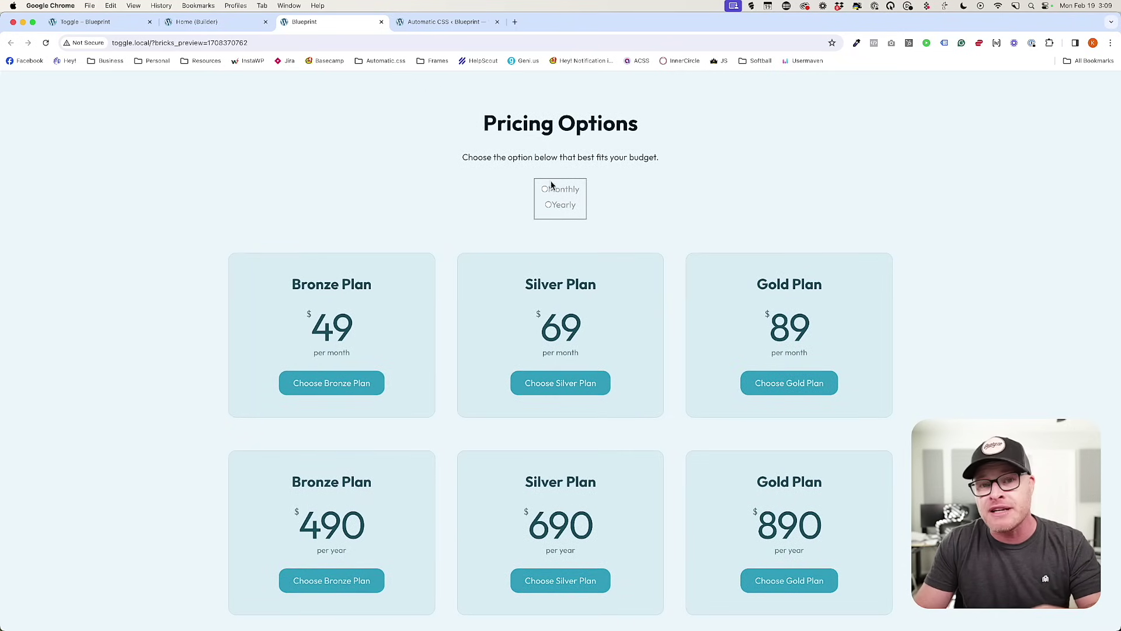
scroll(548, 184, up, 1)
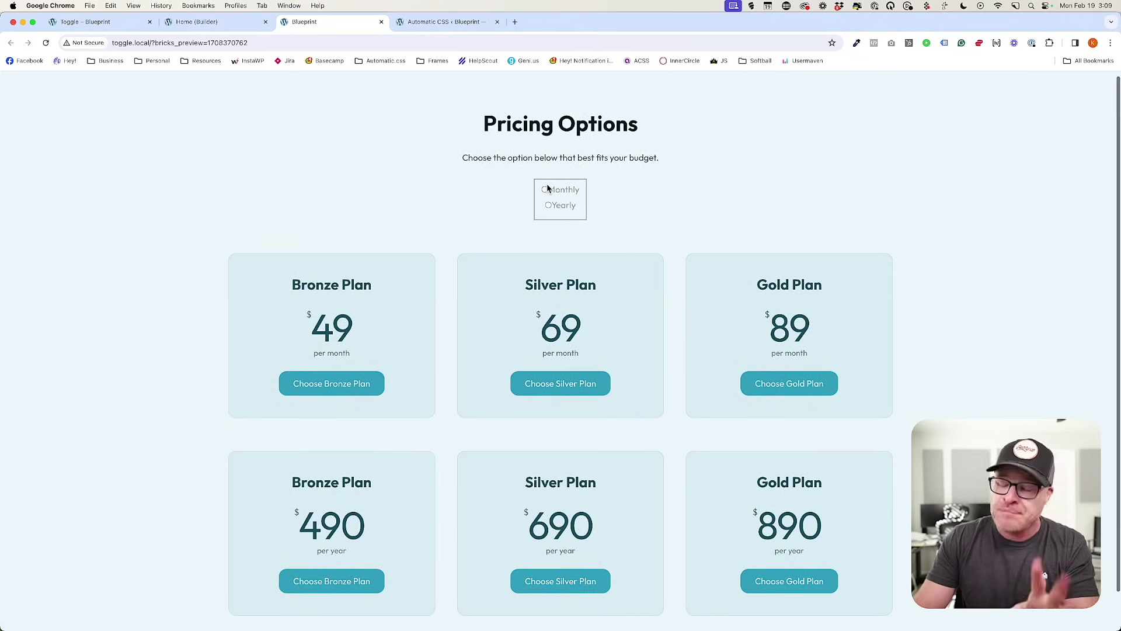
scroll(545, 198, up, 1)
Back in the builder, add a "checked" attribute with an empty value to the Monthly Switch Option and save the page.
click(197, 22)
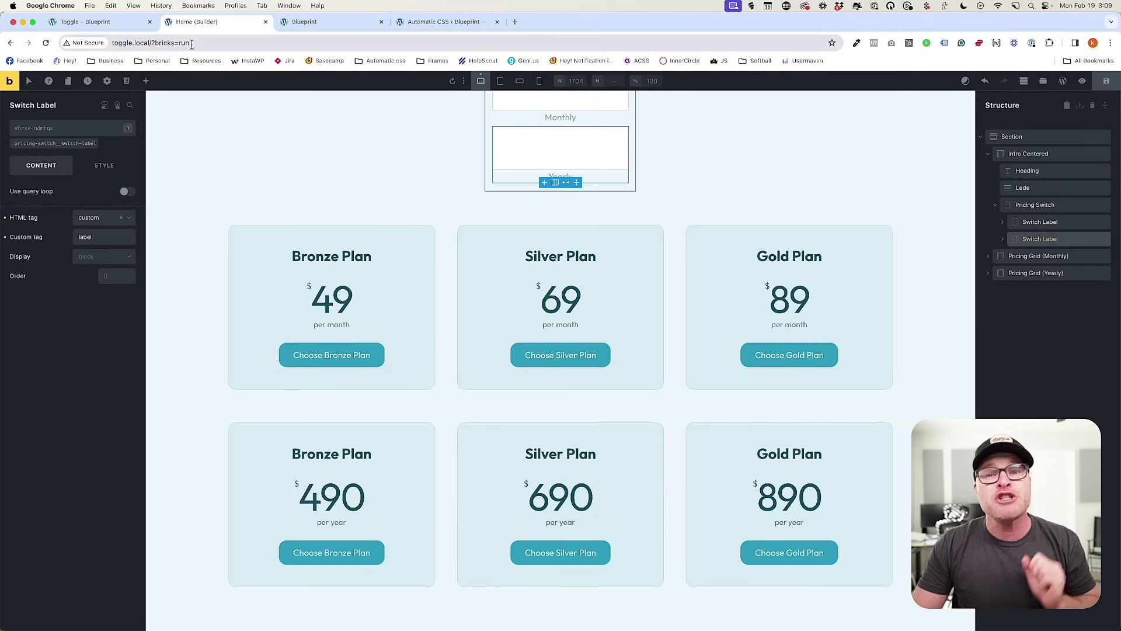
click(1002, 222)
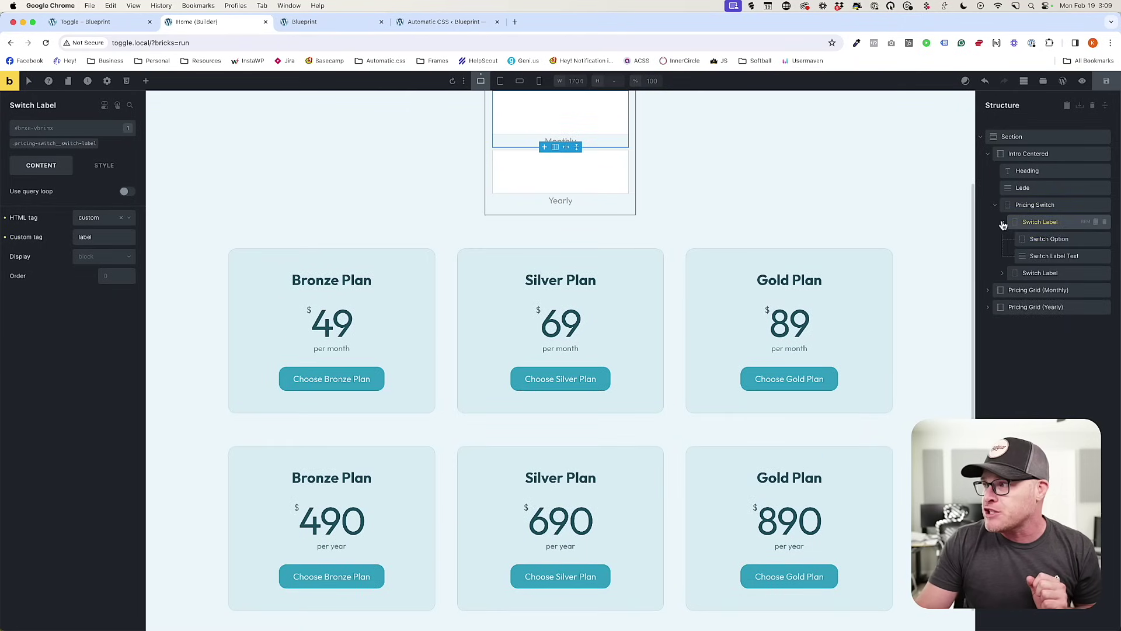
click(1043, 233)
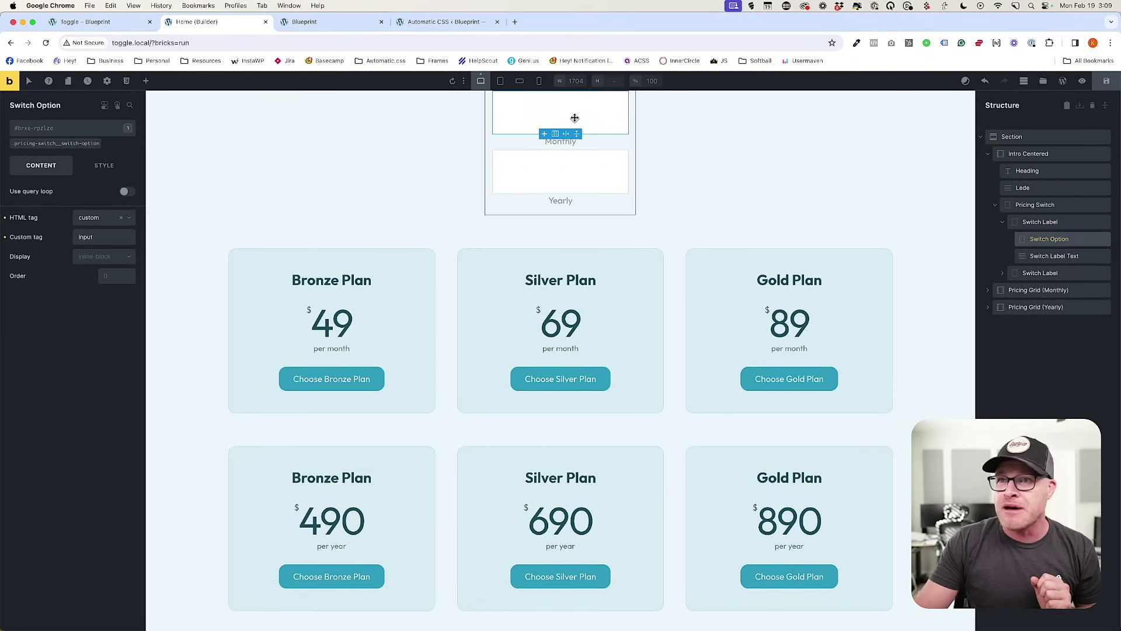
click(116, 170)
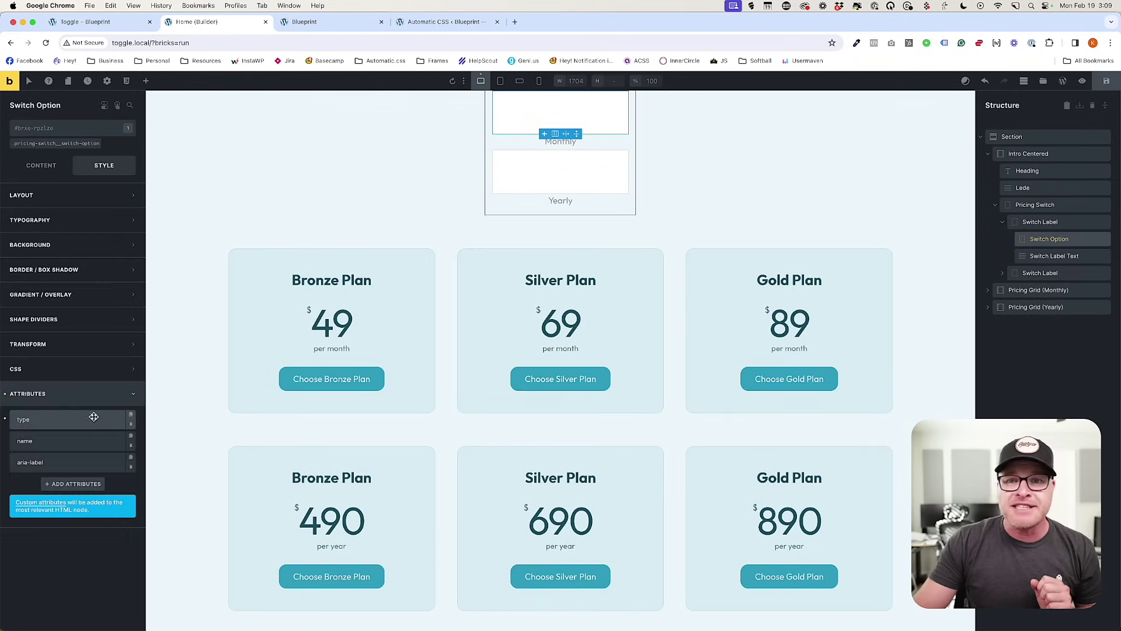
click(85, 484)
click(66, 521)
text(checked)
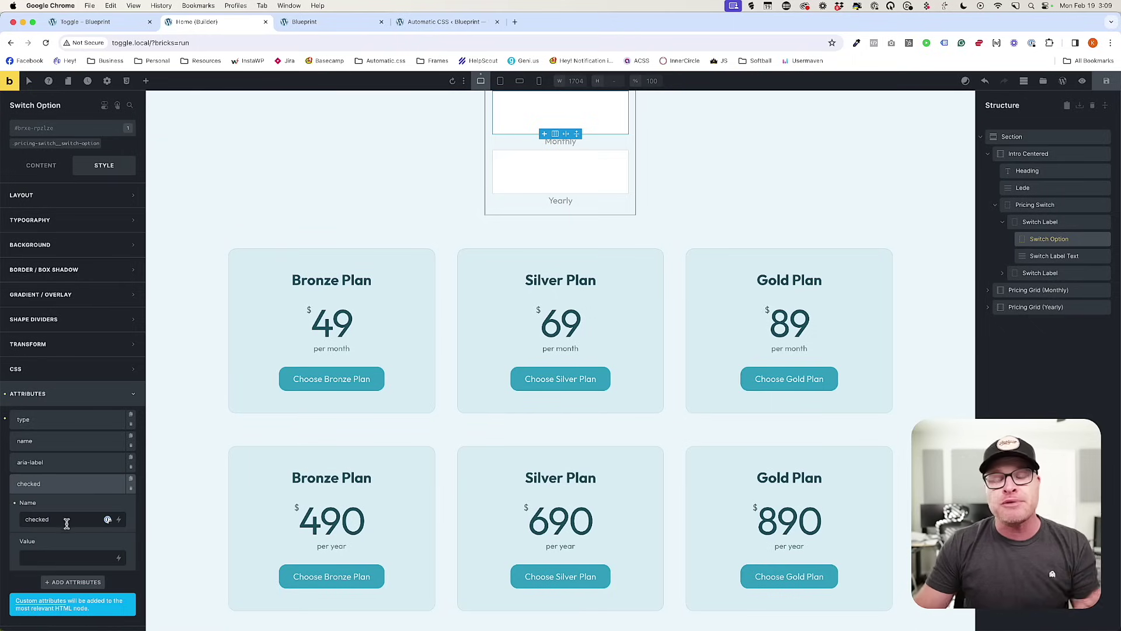
click(50, 558)
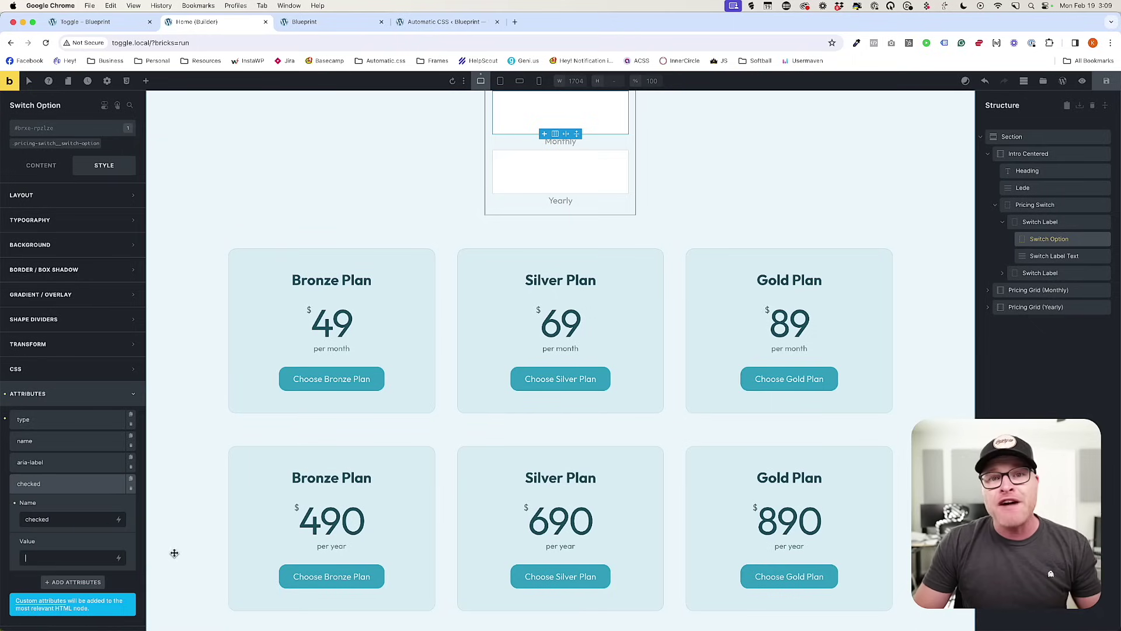
click(1106, 80)
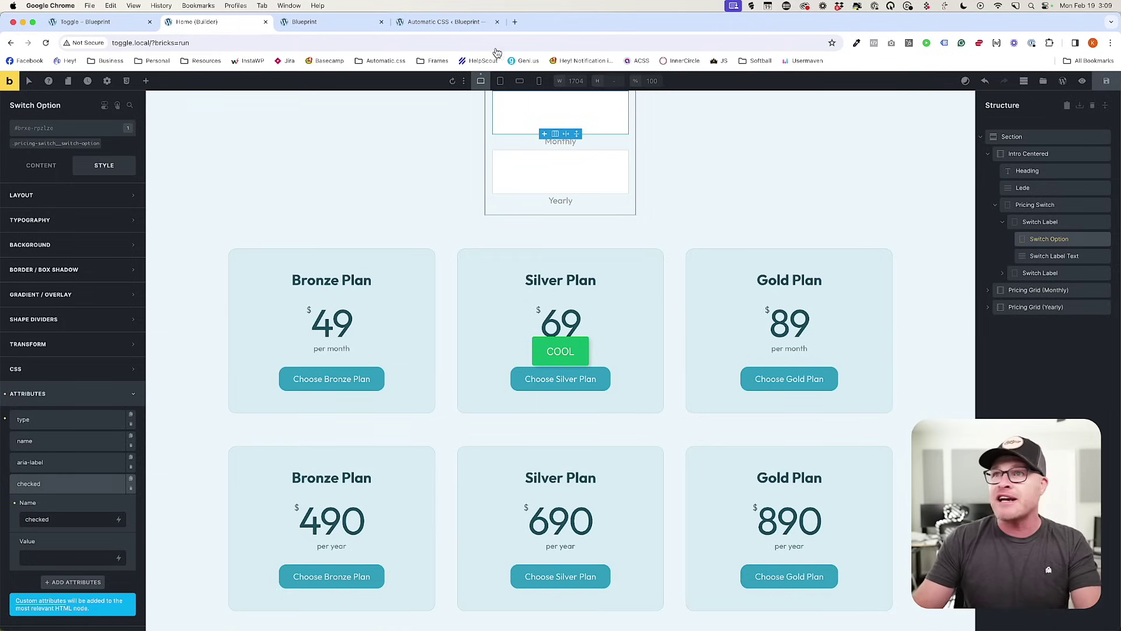
On the front-end preview page, inspect the Monthly radio input's HTML, examining its checked attribute and default selection.
click(315, 24)
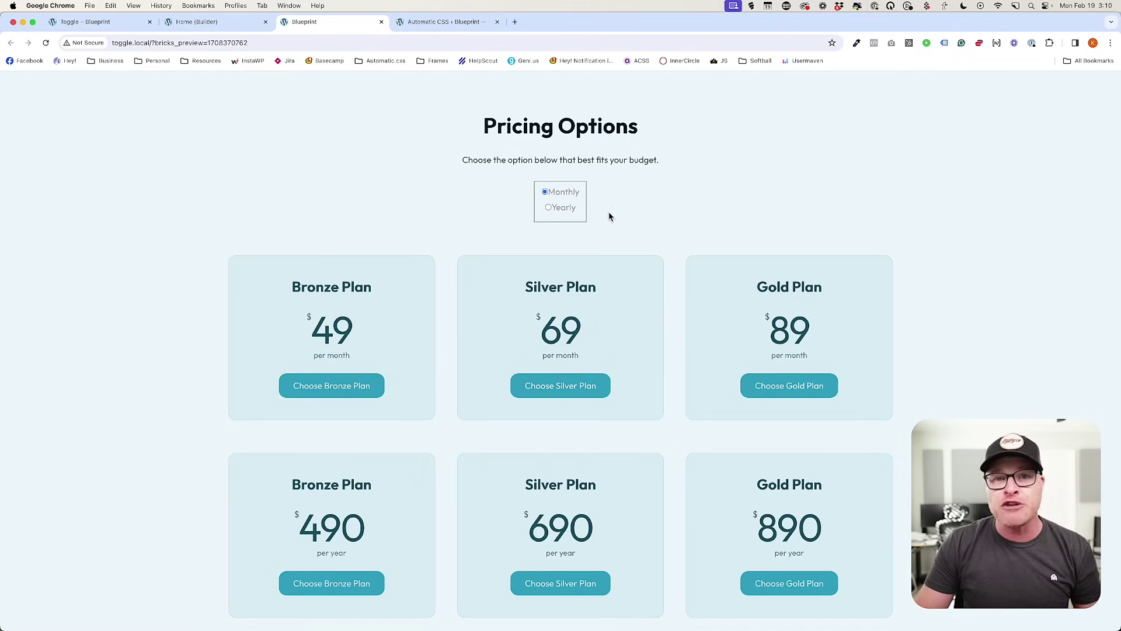
right_click(558, 191)
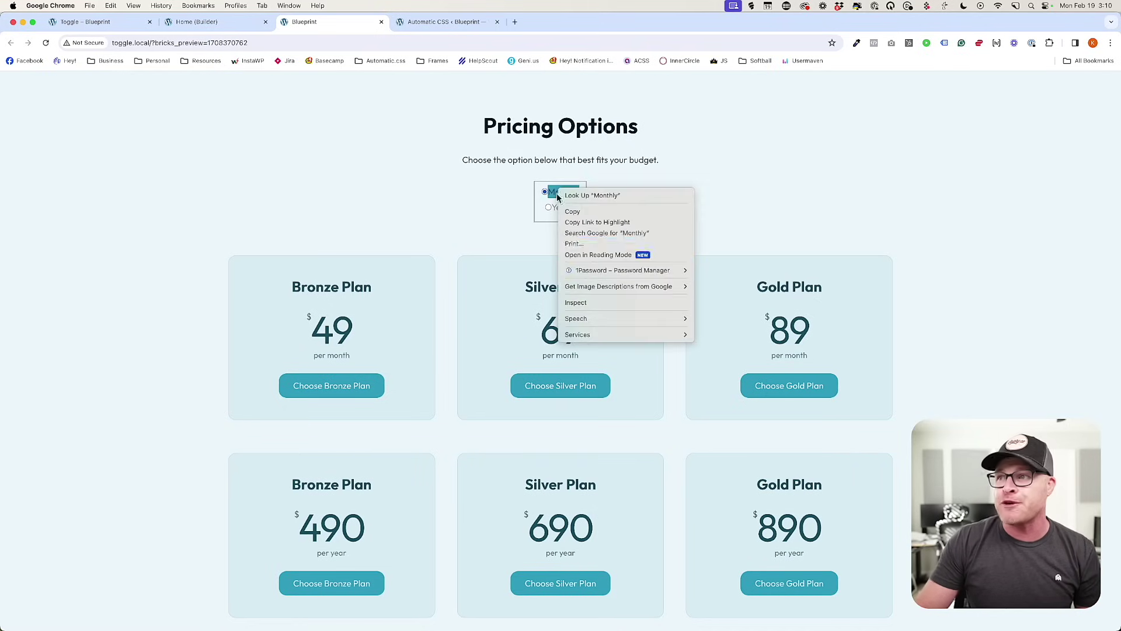
click(577, 302)
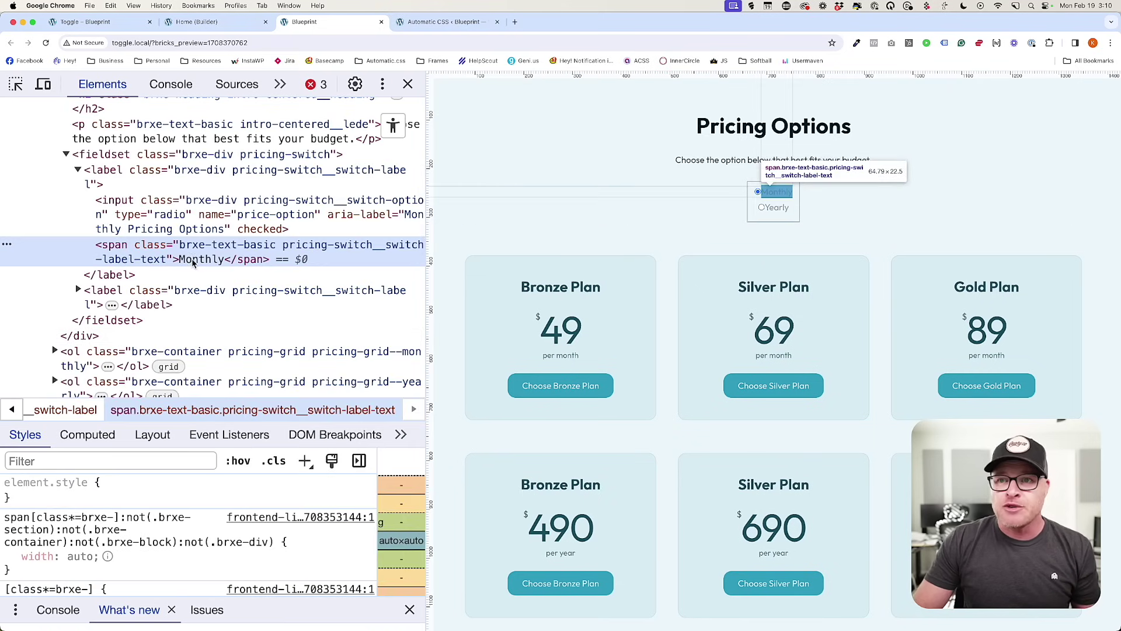
click(273, 232)
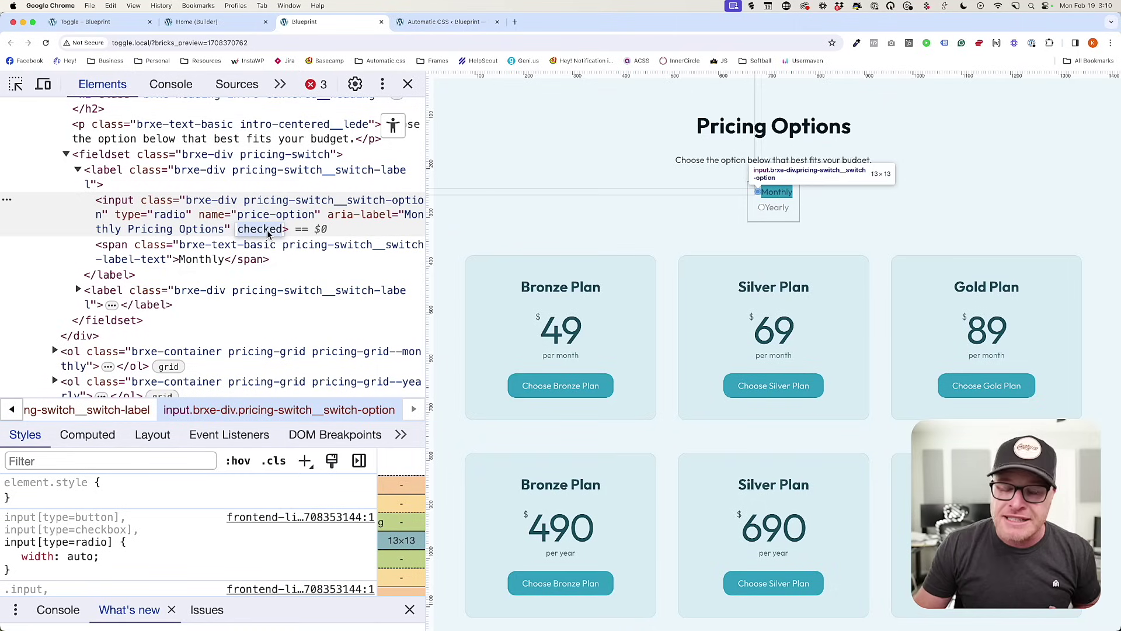
click(286, 231)
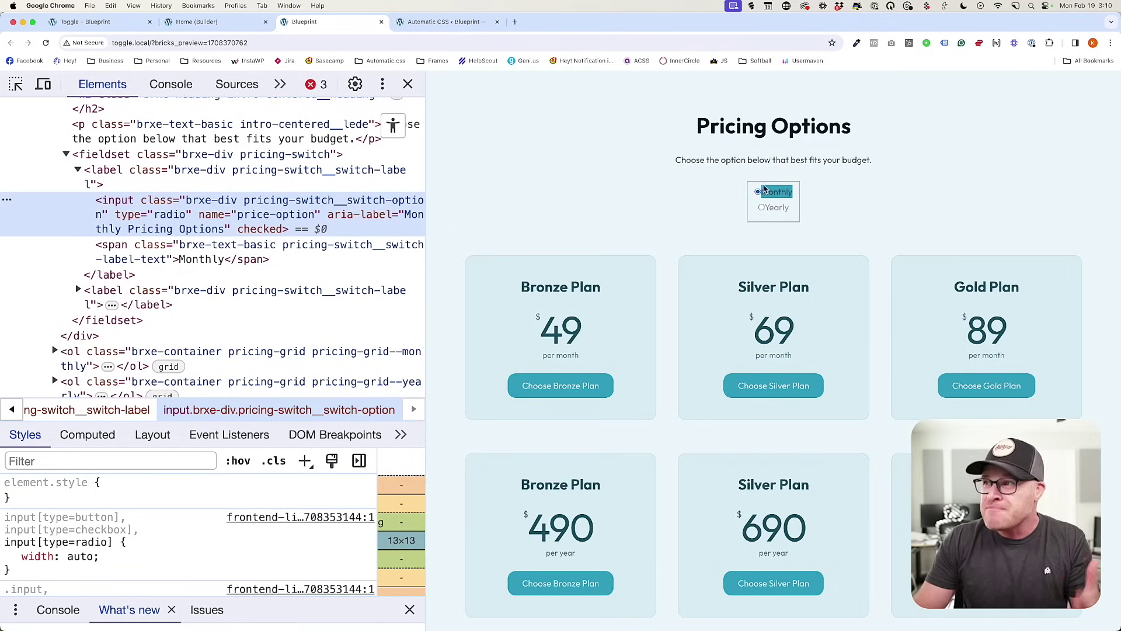
click(408, 84)
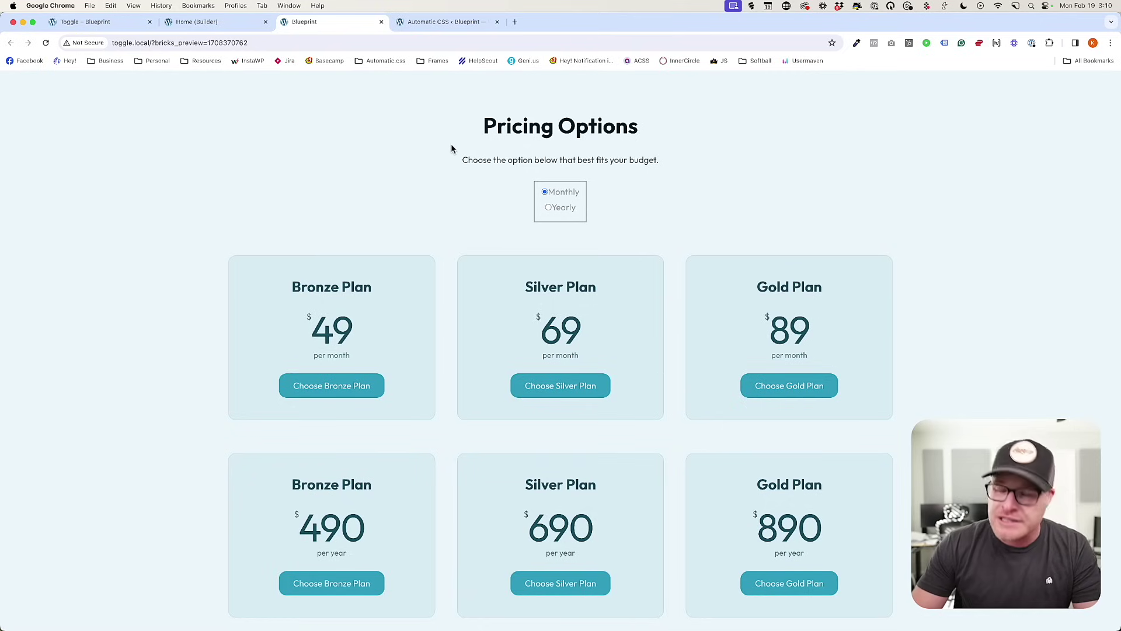
triple_click(388, 157)
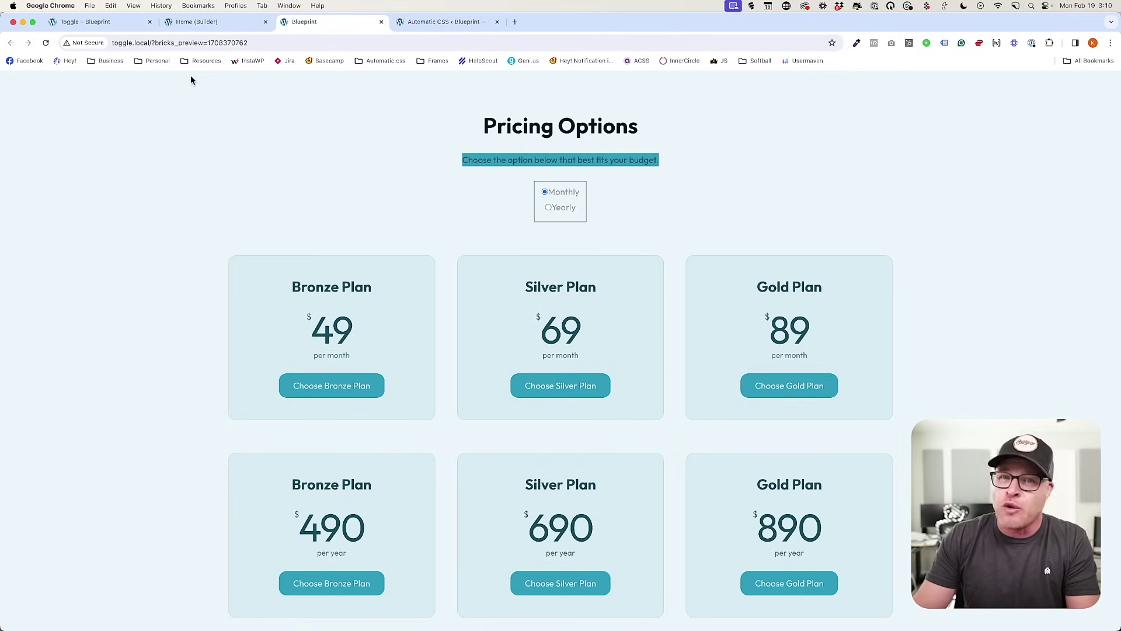
click(187, 86)
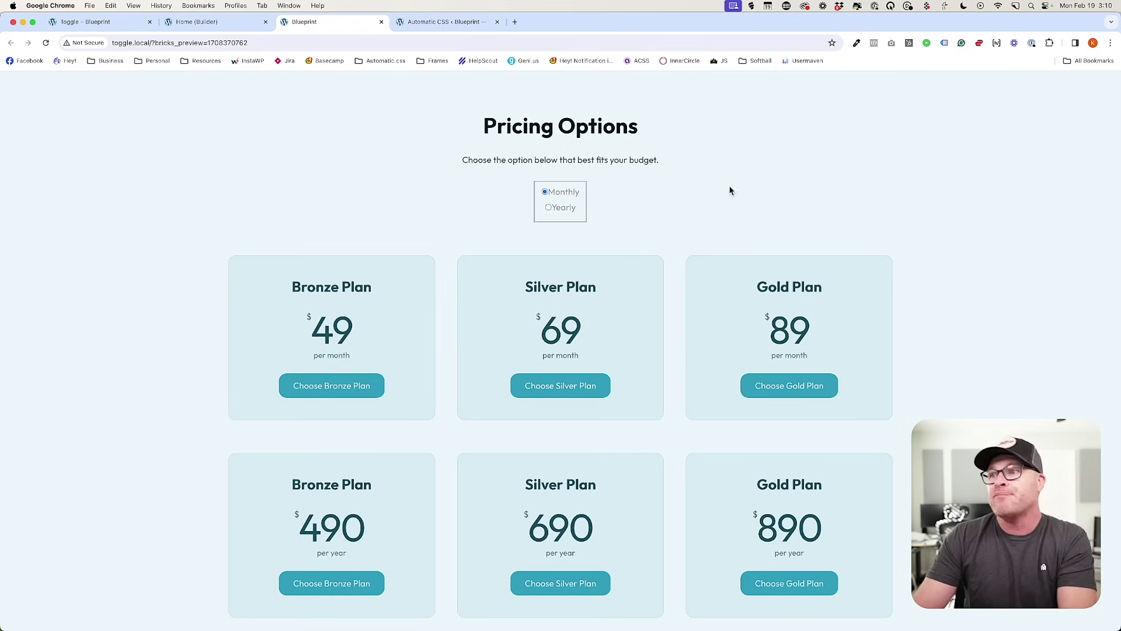
In the builder, give the pricing-switch class a grid display with template columns minmax(0, 1fr) minmax(0, 1fr) and a gap of 0.
click(198, 22)
click(1040, 222)
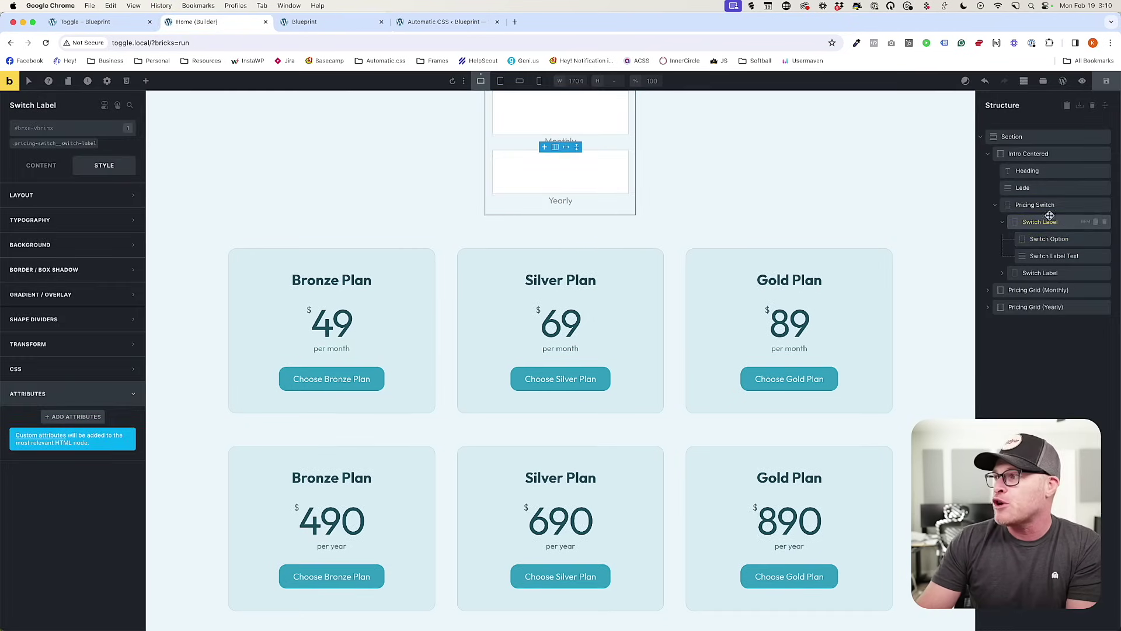
scroll(936, 236, up, 4)
click(1039, 205)
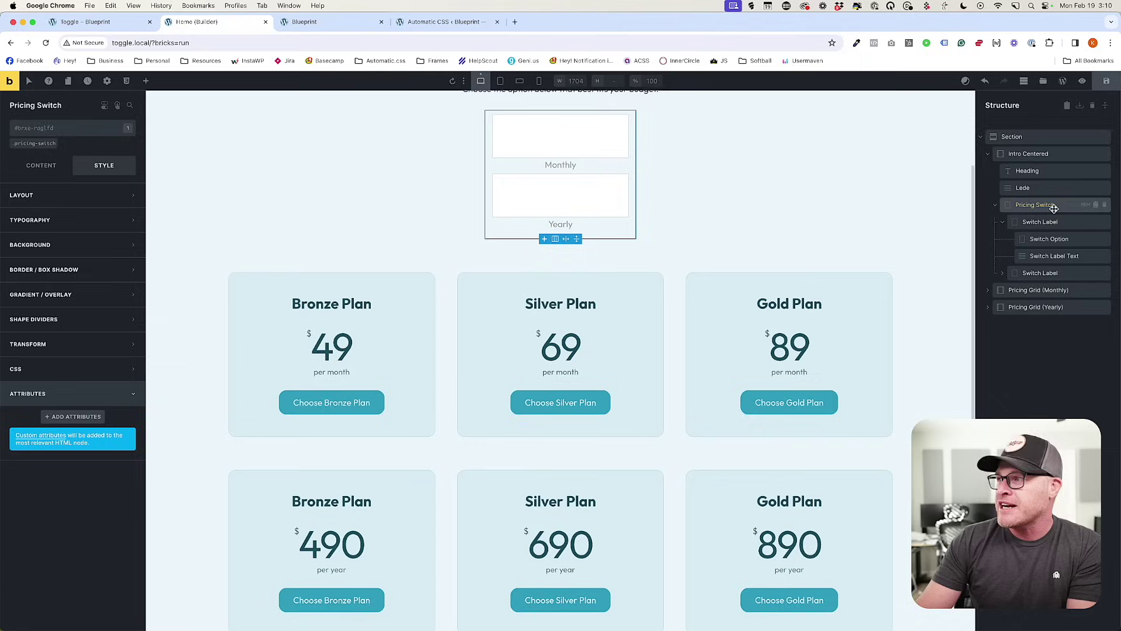
click(42, 169)
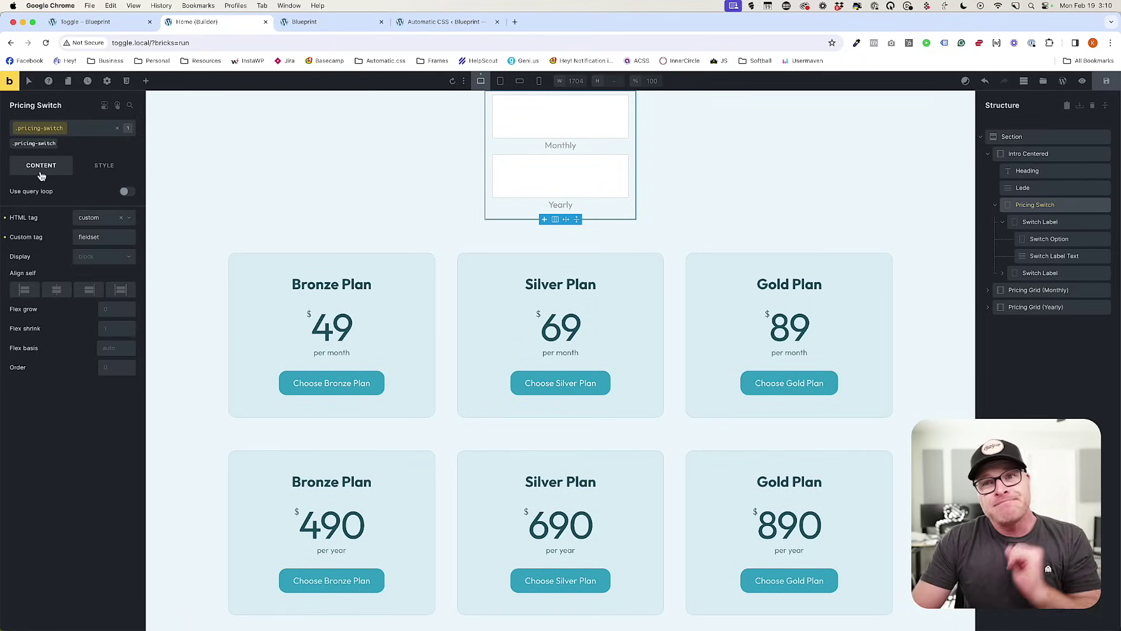
click(106, 259)
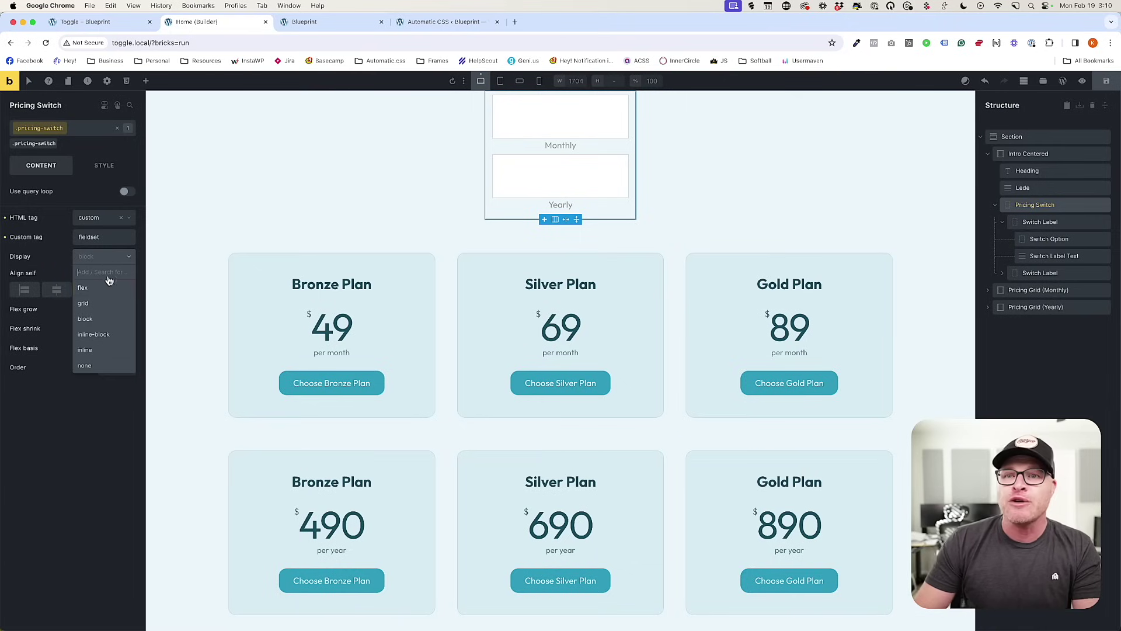
click(98, 303)
click(82, 308)
text(minmax)
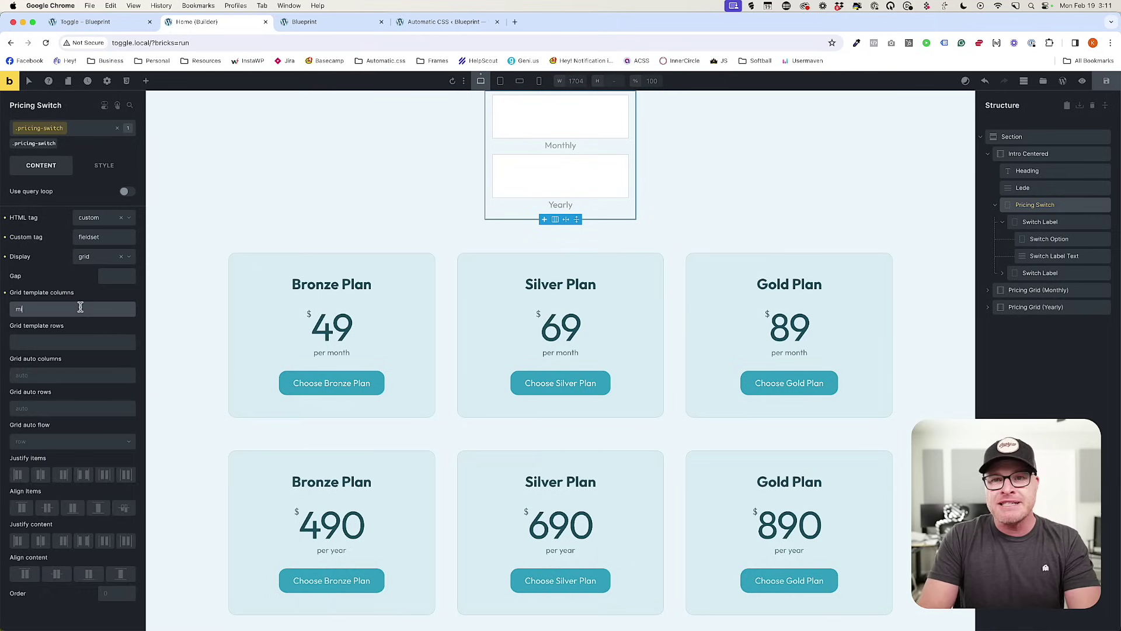
text((0, 1fr))
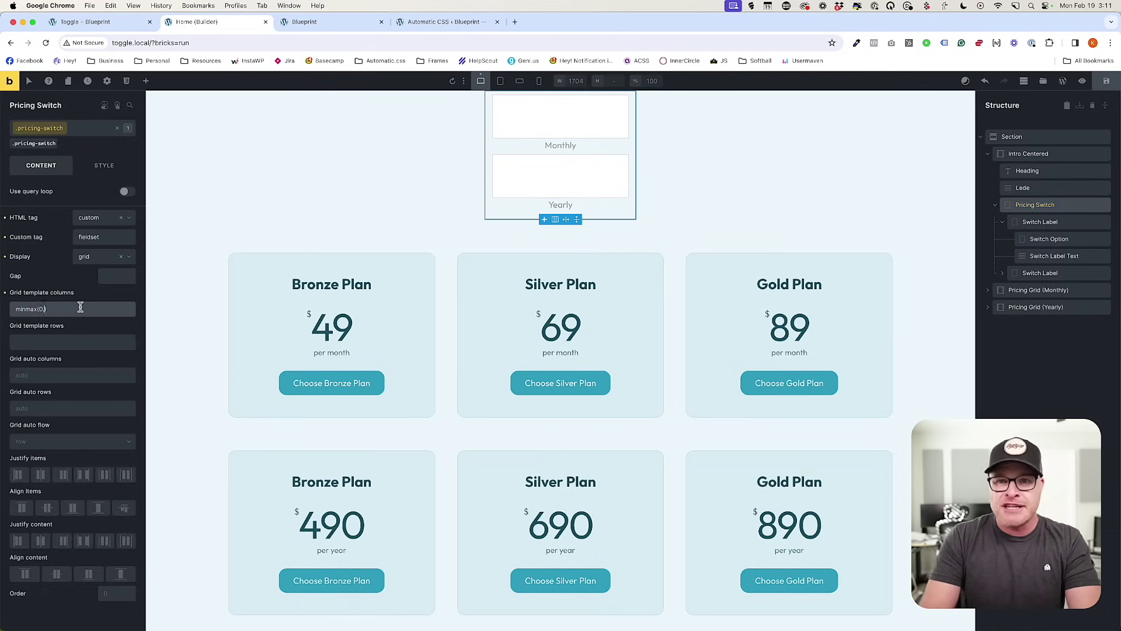
text(minmax(0, 1fr))
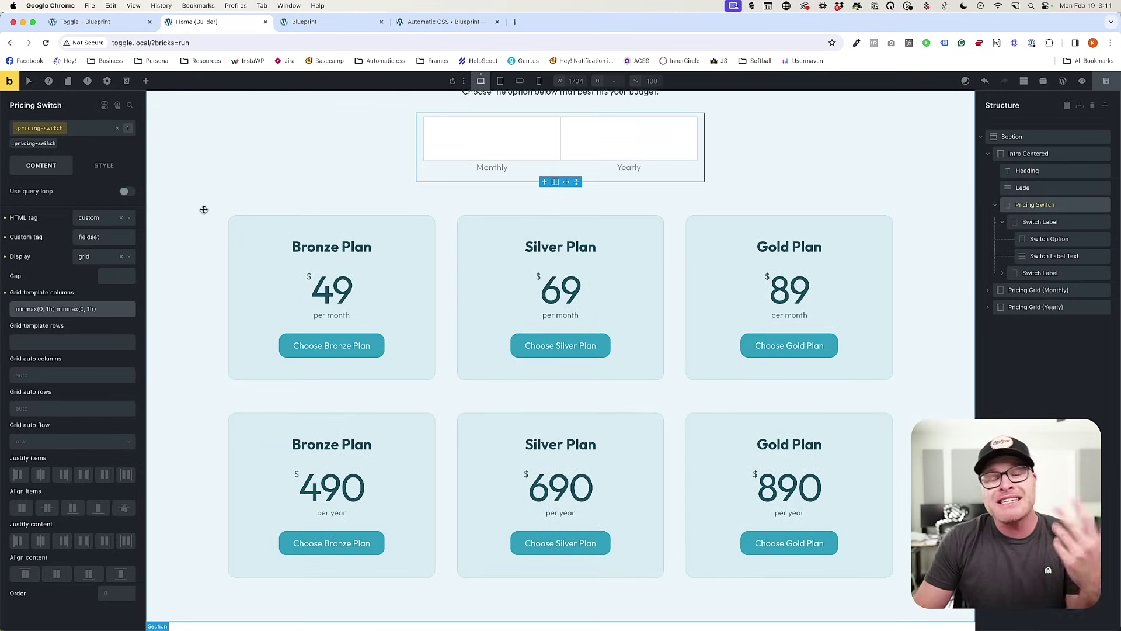
click(115, 271)
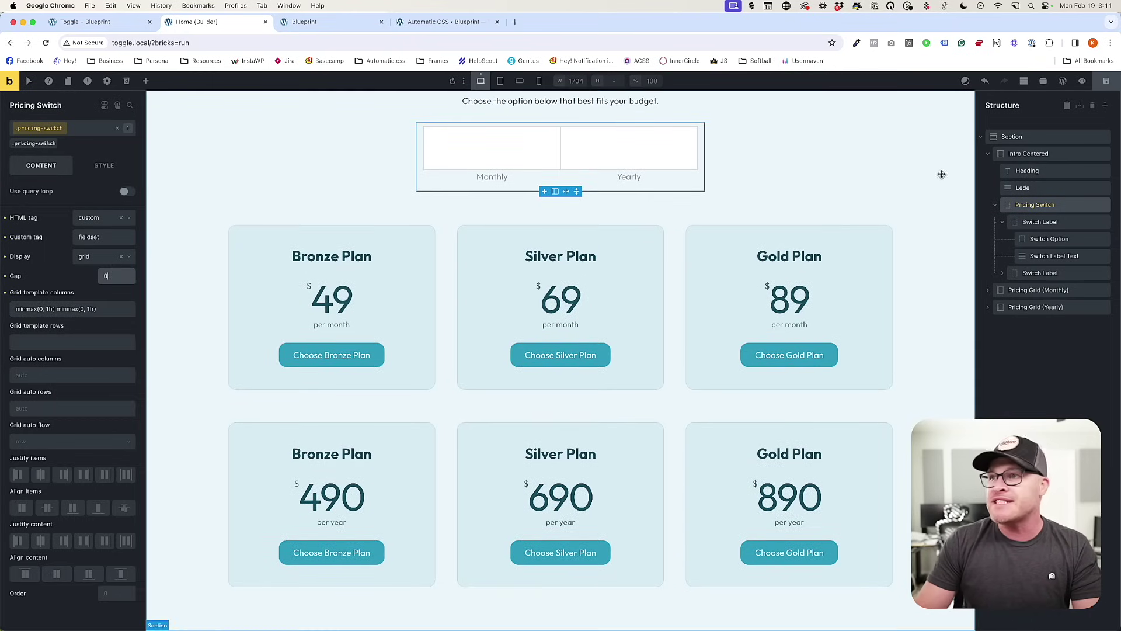
Compare the radio options on the front-end preview with the finished toggle example, switching the example between Yearly and Monthly.
click(298, 23)
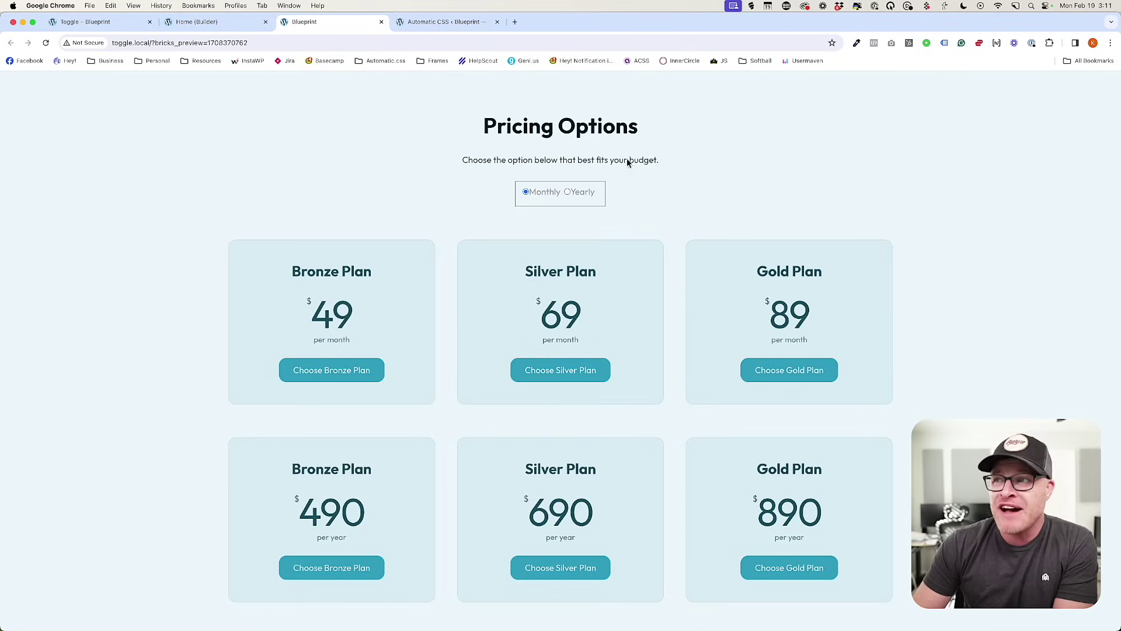
click(566, 192)
click(117, 22)
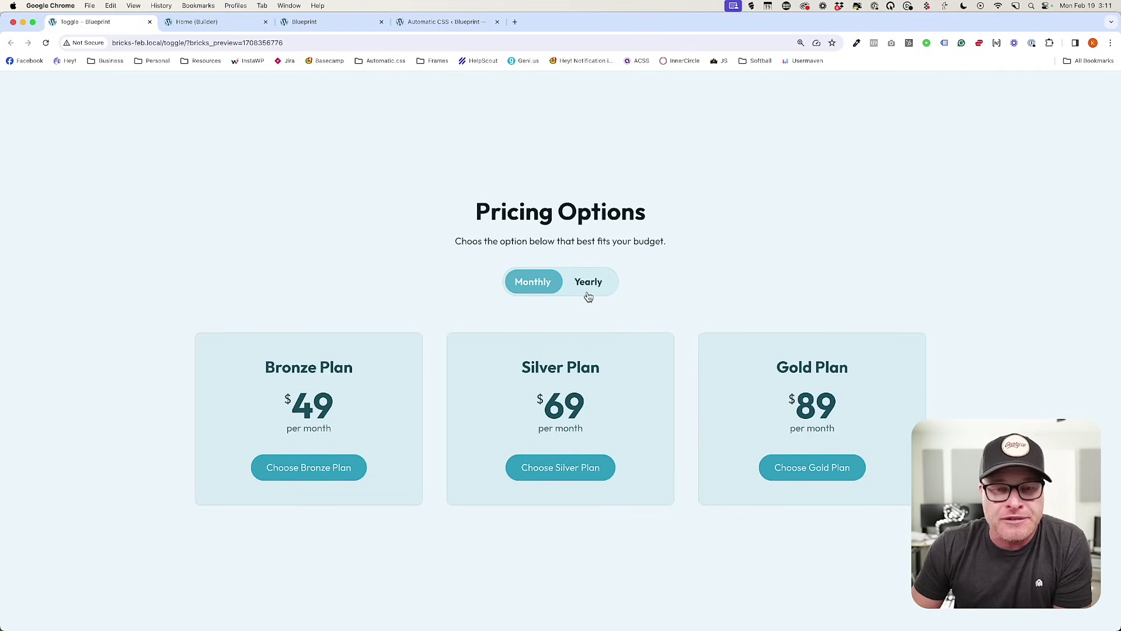
click(592, 282)
click(547, 285)
click(578, 282)
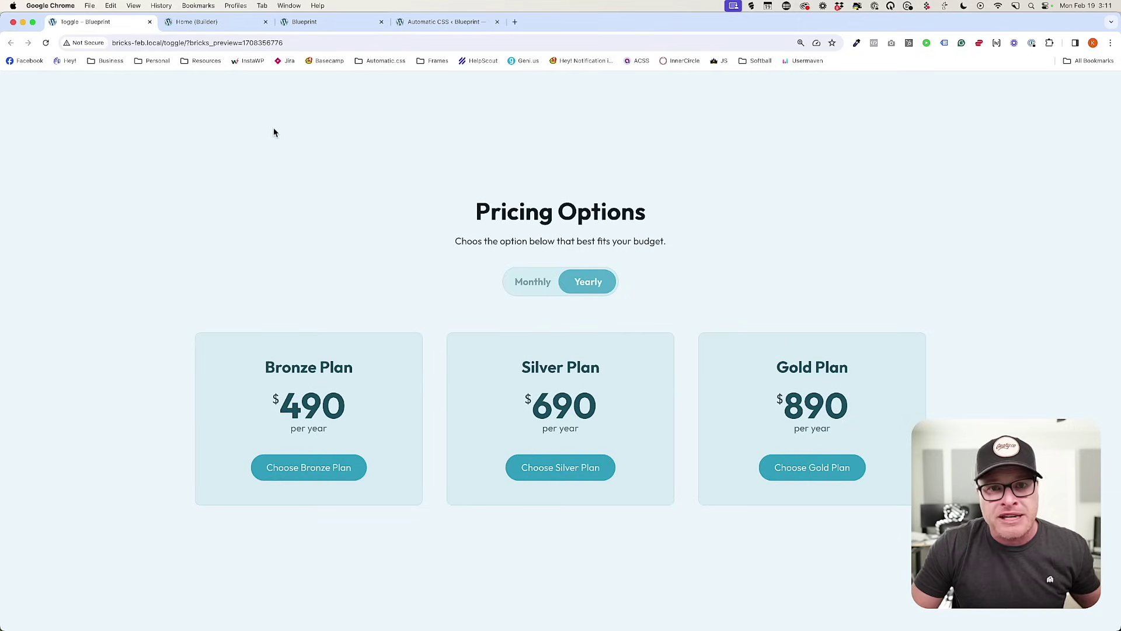
Back in the builder, reload the page and check how the Monthly and Yearly Switch Options respond to selection on the canvas.
click(204, 23)
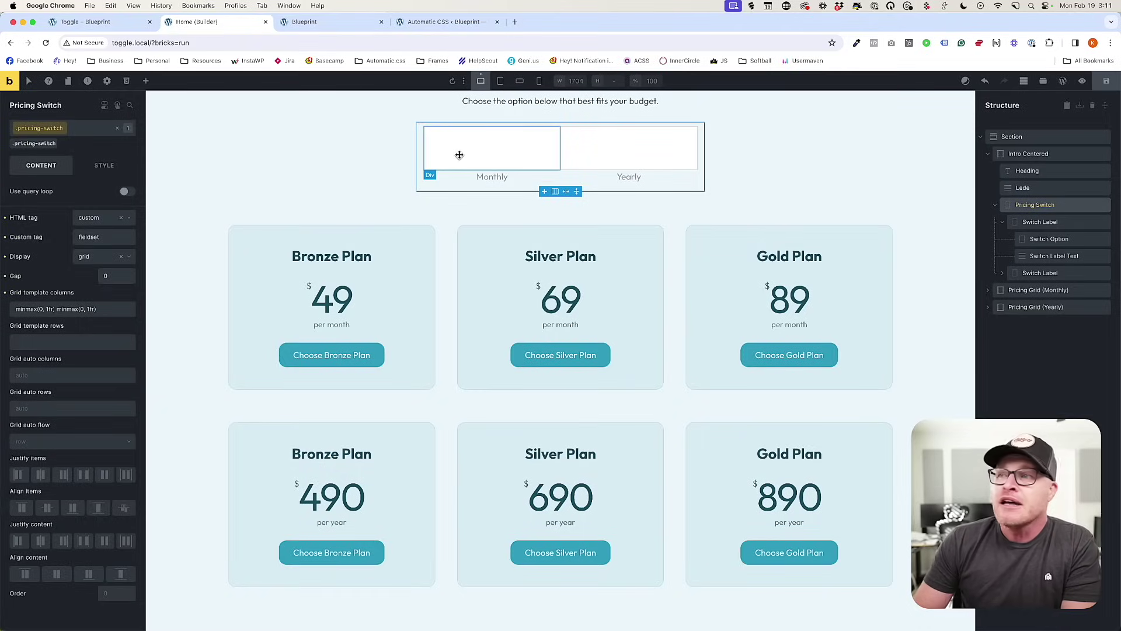
key(super+r)
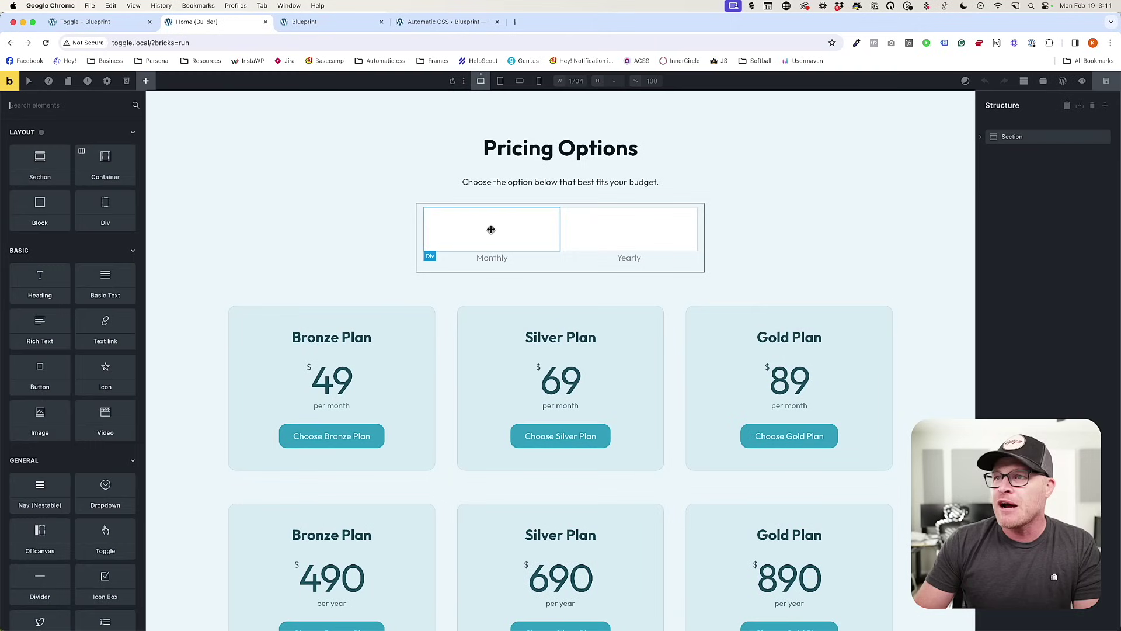
click(555, 233)
click(629, 244)
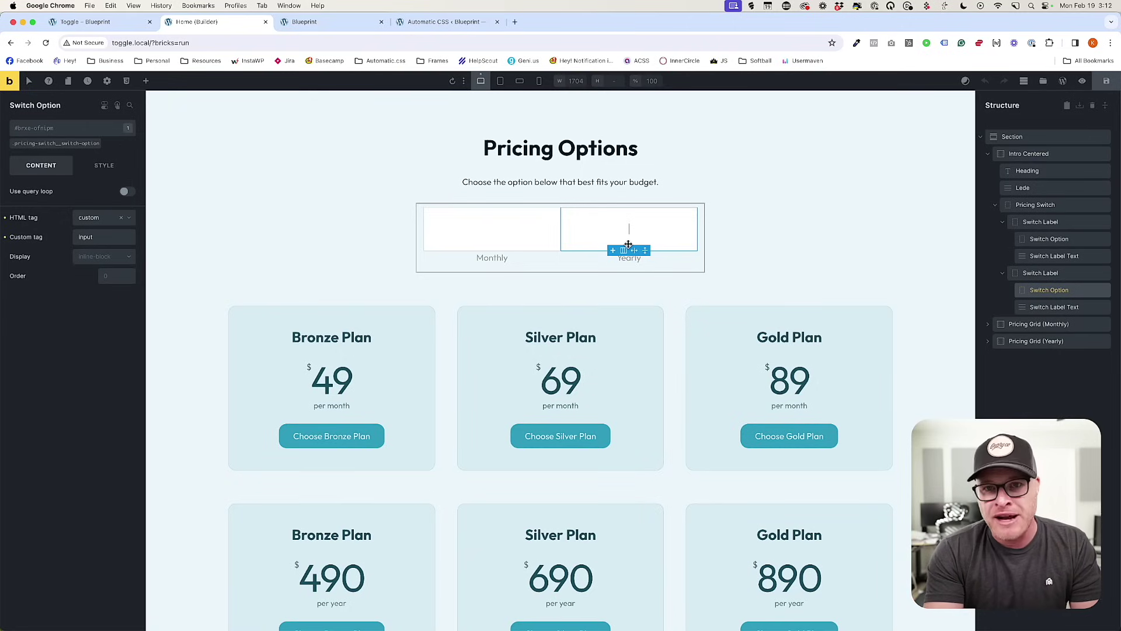
On the front-end preview page, test switching between the Yearly and Monthly radio options.
click(305, 21)
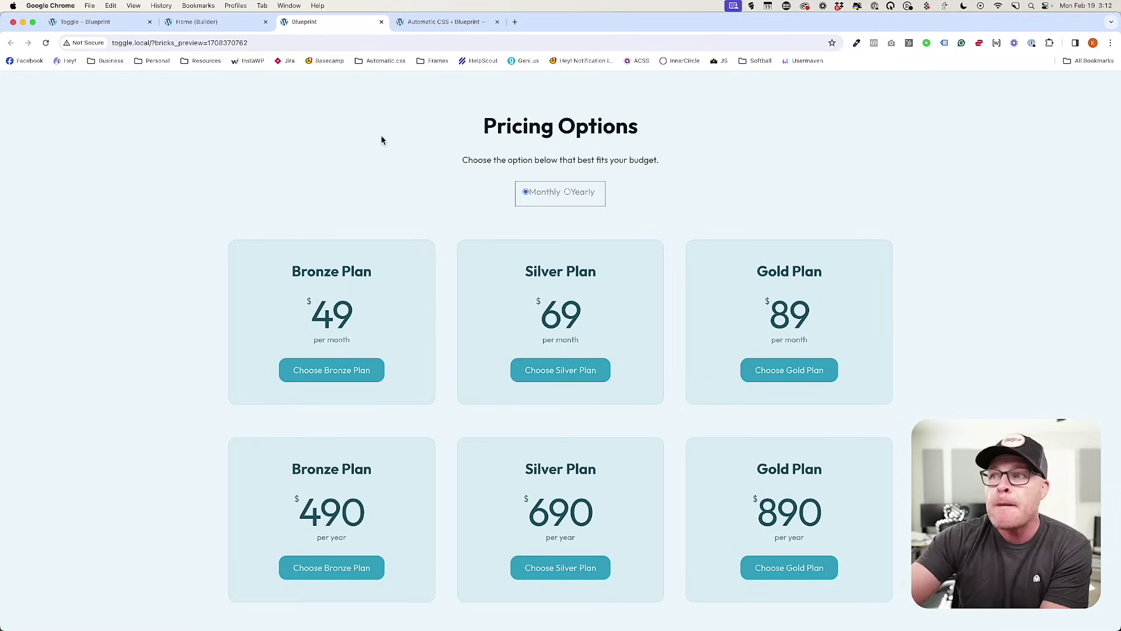
click(573, 198)
click(535, 198)
click(575, 198)
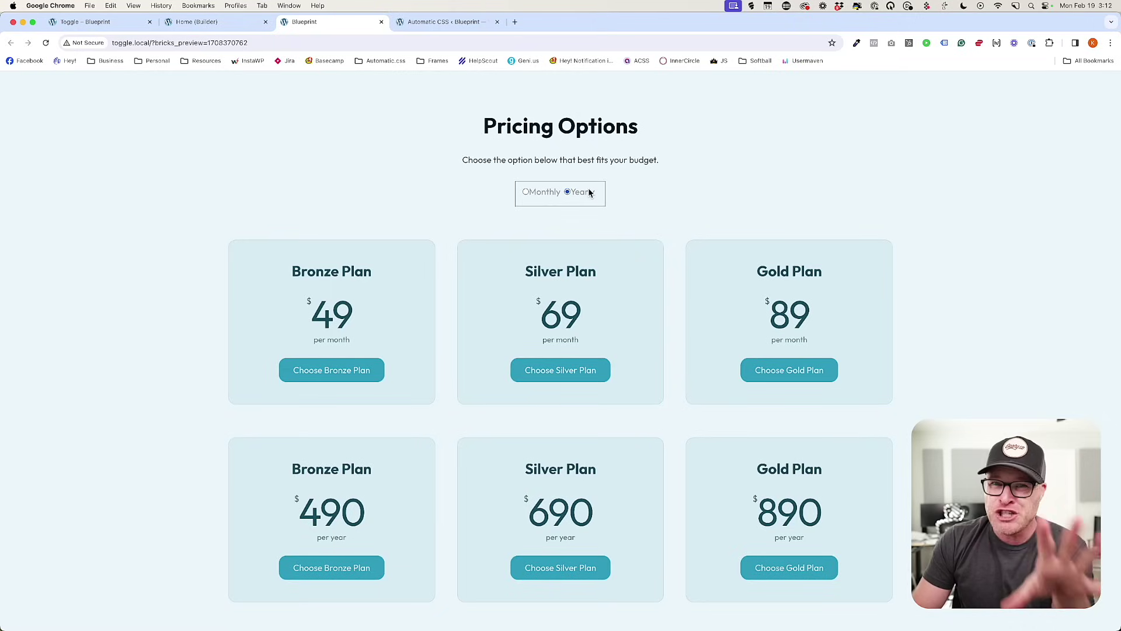
click(534, 193)
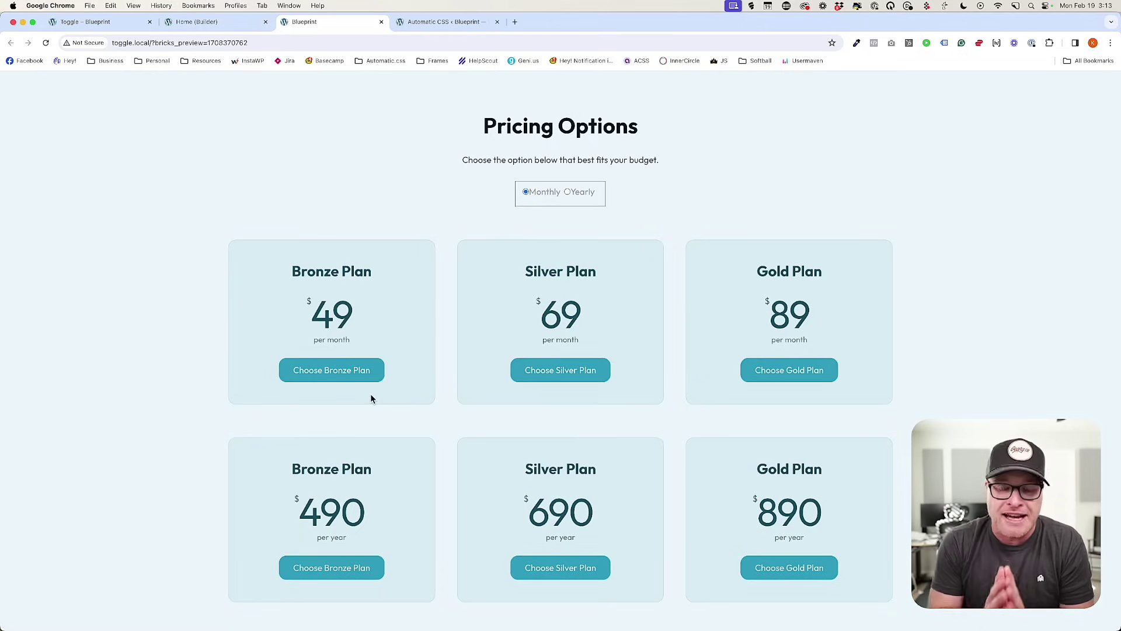
Back in the builder, set the pricing-grid class's Display to the custom value var(--display,grid) on the monthly pricing grid, and save the page.
click(188, 21)
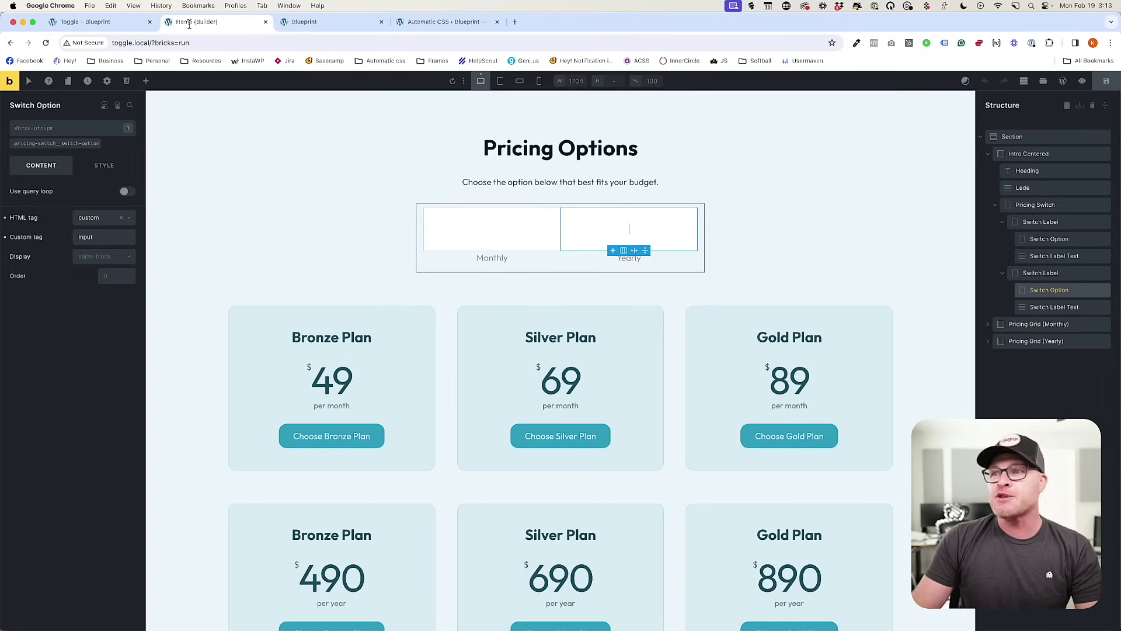
click(204, 155)
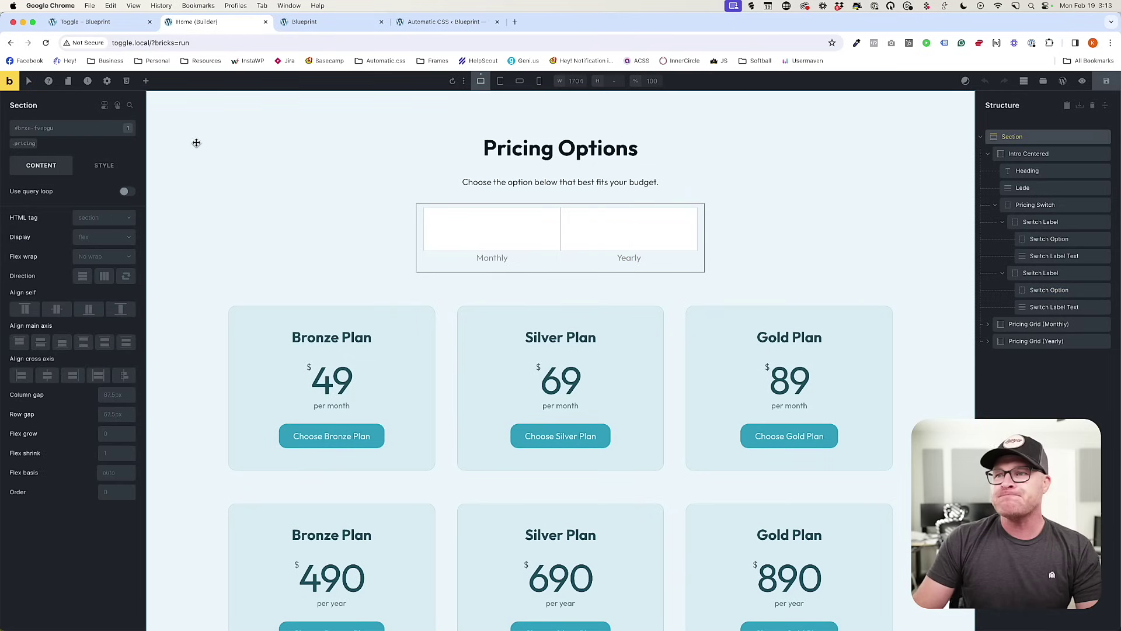
click(452, 350)
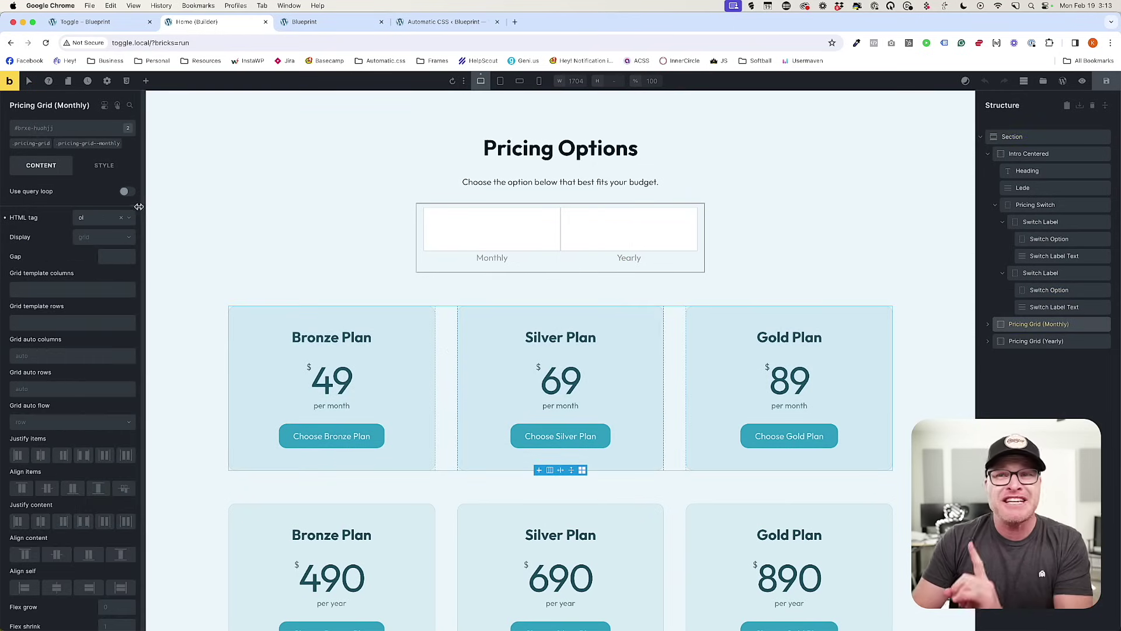
click(34, 144)
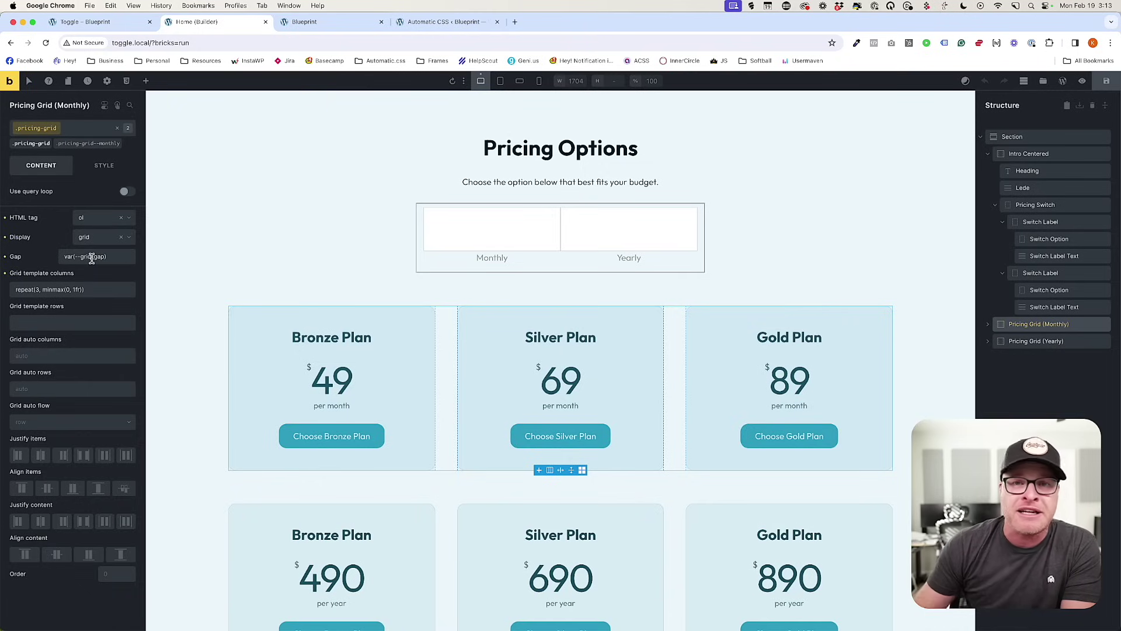
click(121, 237)
click(128, 237)
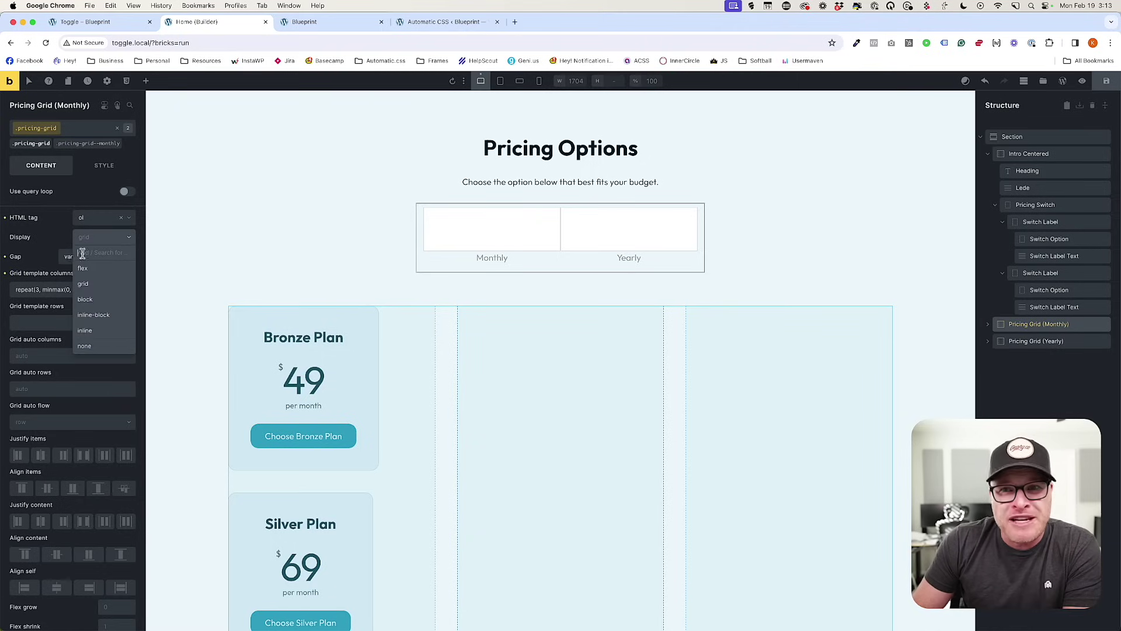
scroll(94, 275, down, 2)
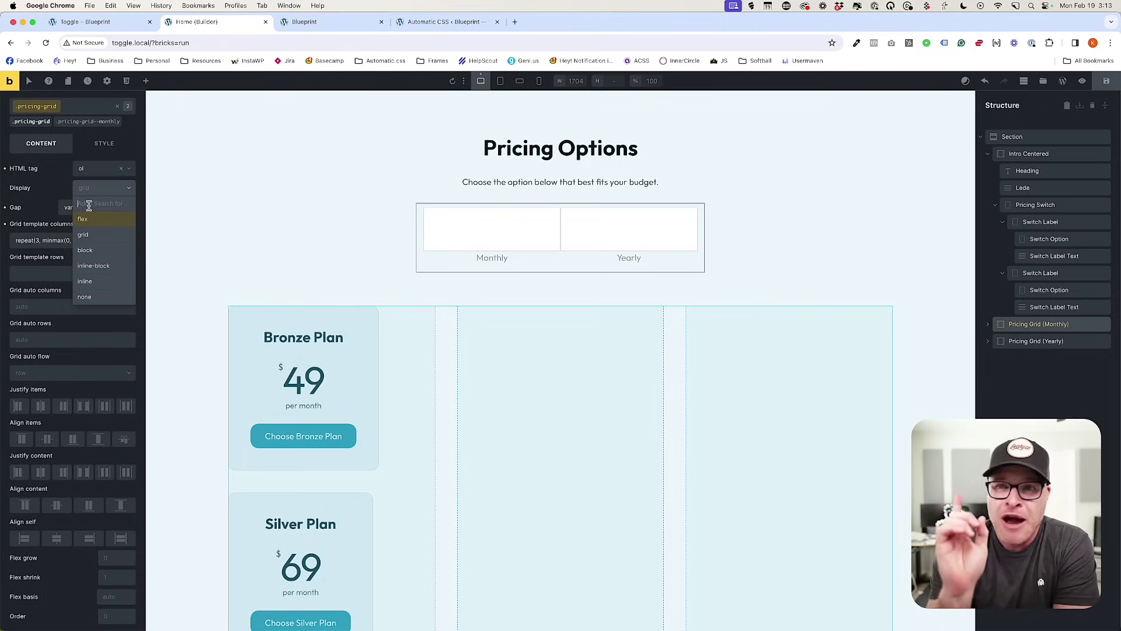
text(var()
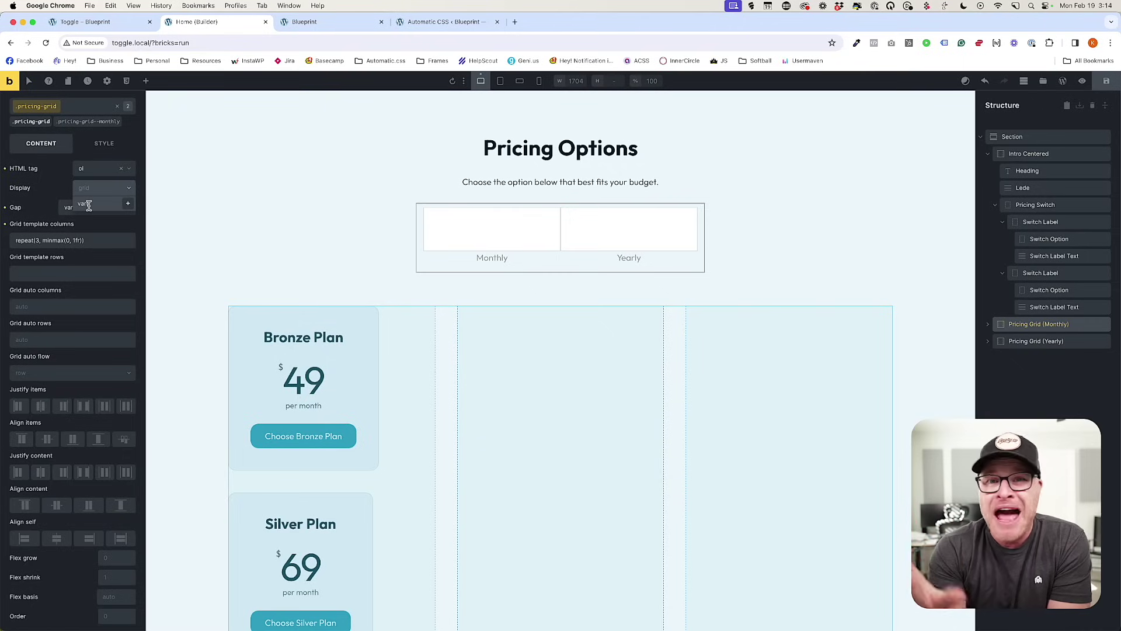
text(--))
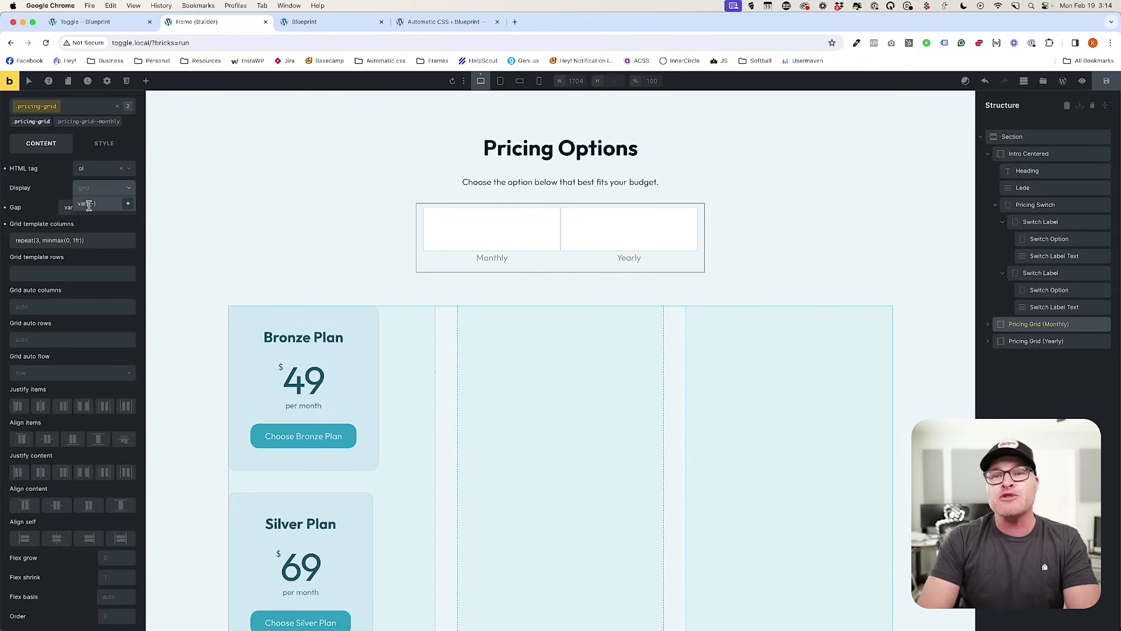
text(display)
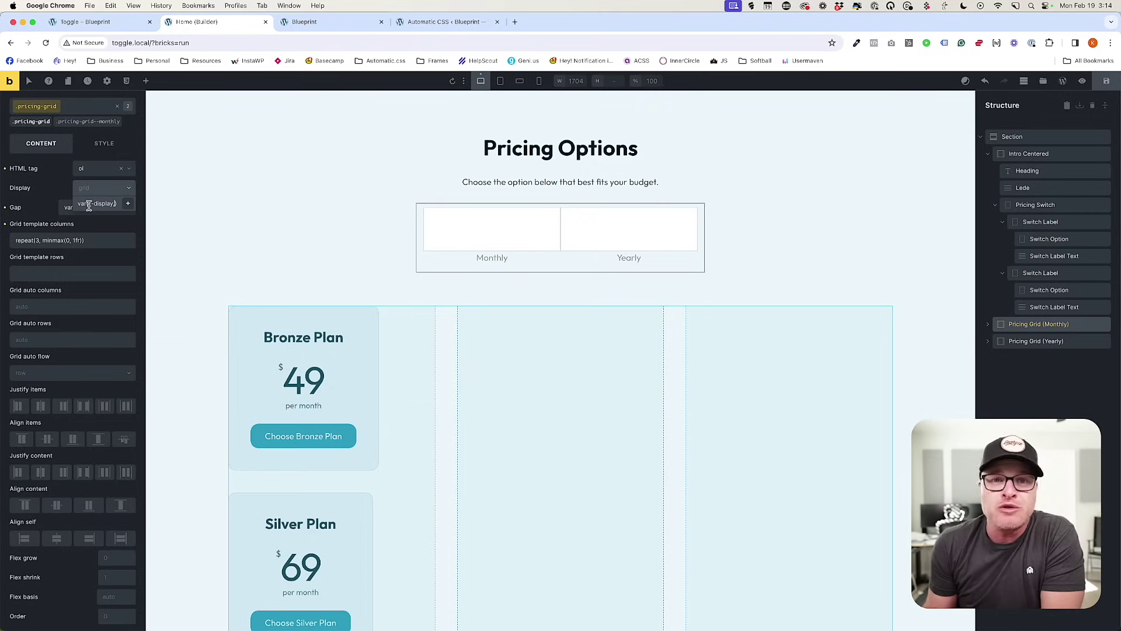
text(,gri)
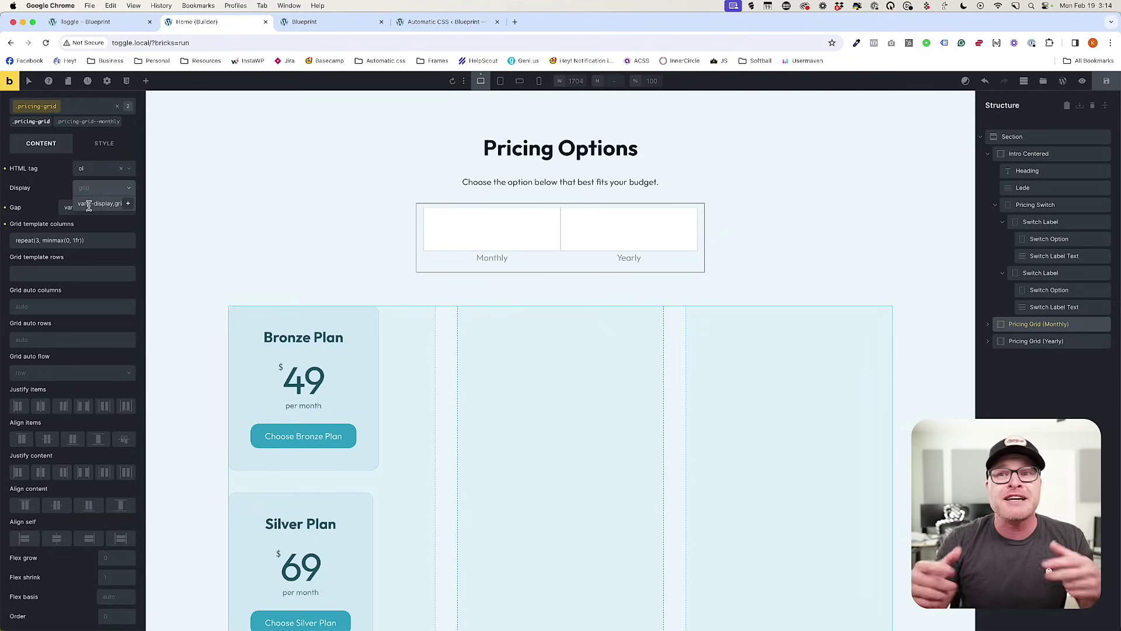
text(d)
key(Return)
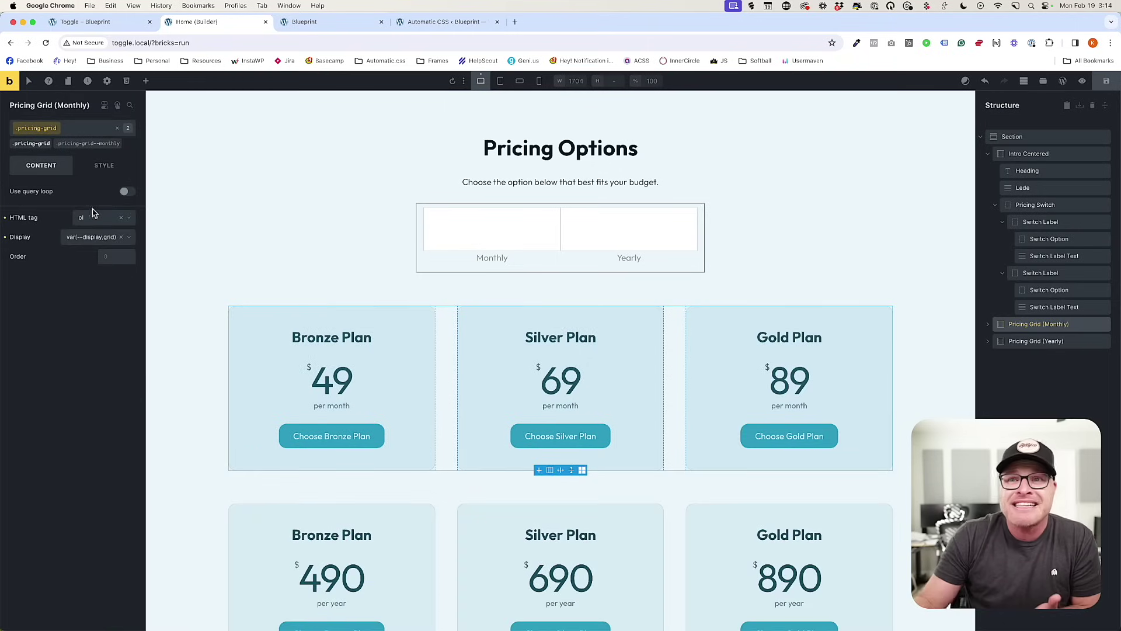
click(1106, 82)
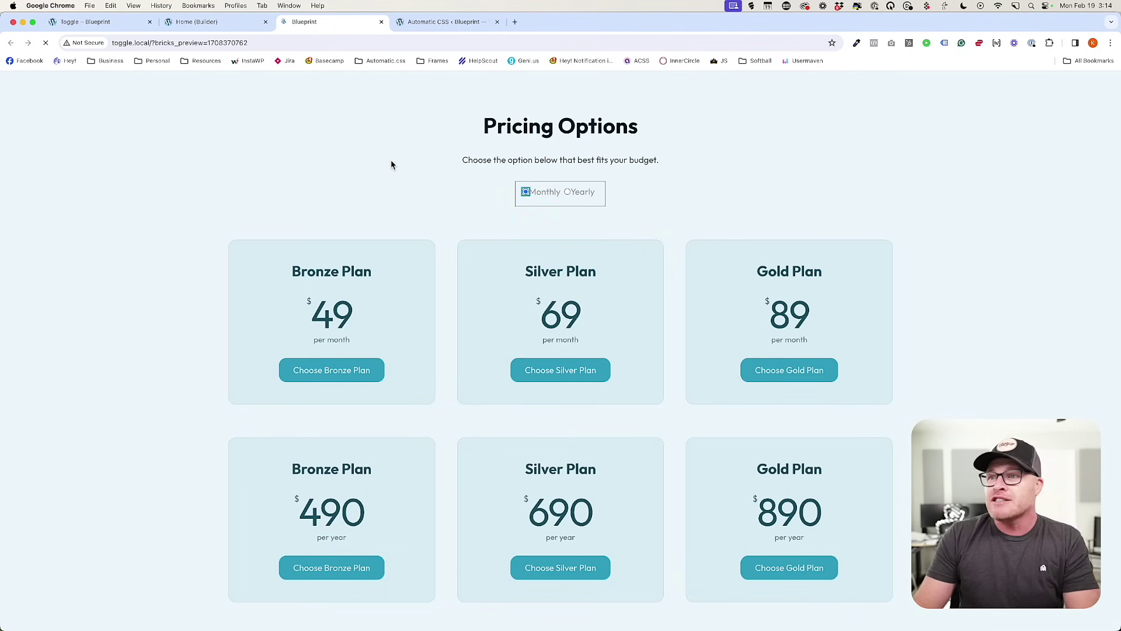
On the front-end preview page, inspect the monthly pricing grid and examine the display rule in its pricing-grid styles.
right_click(448, 298)
click(473, 469)
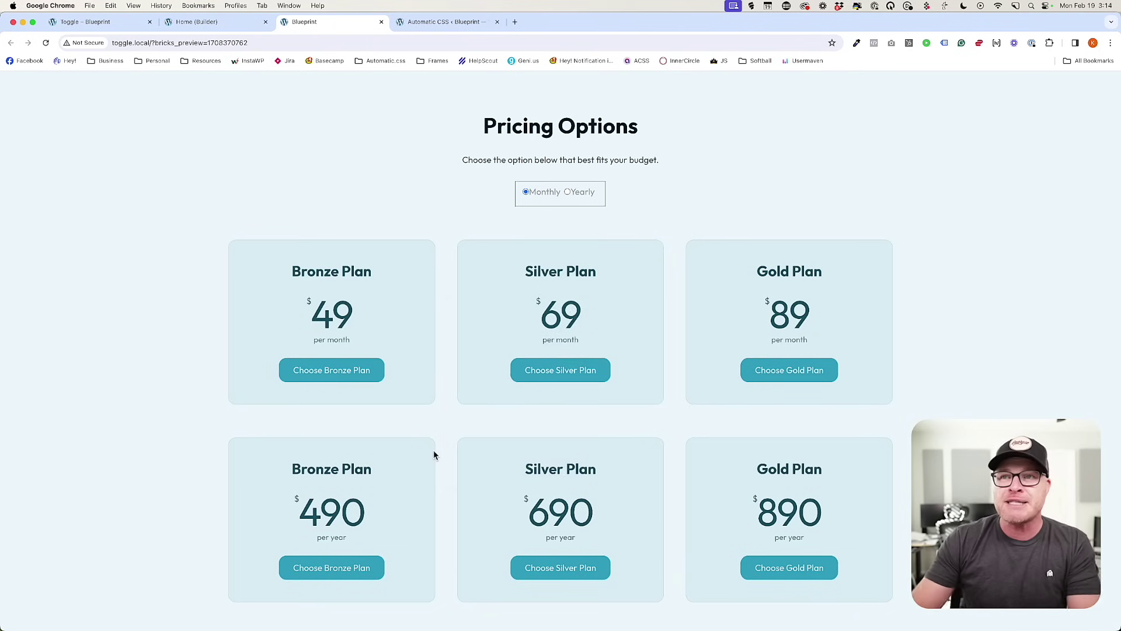
scroll(234, 263, down, 2)
scroll(128, 486, down, 3)
click(58, 506)
drag(59, 506, 225, 506)
click(25, 512)
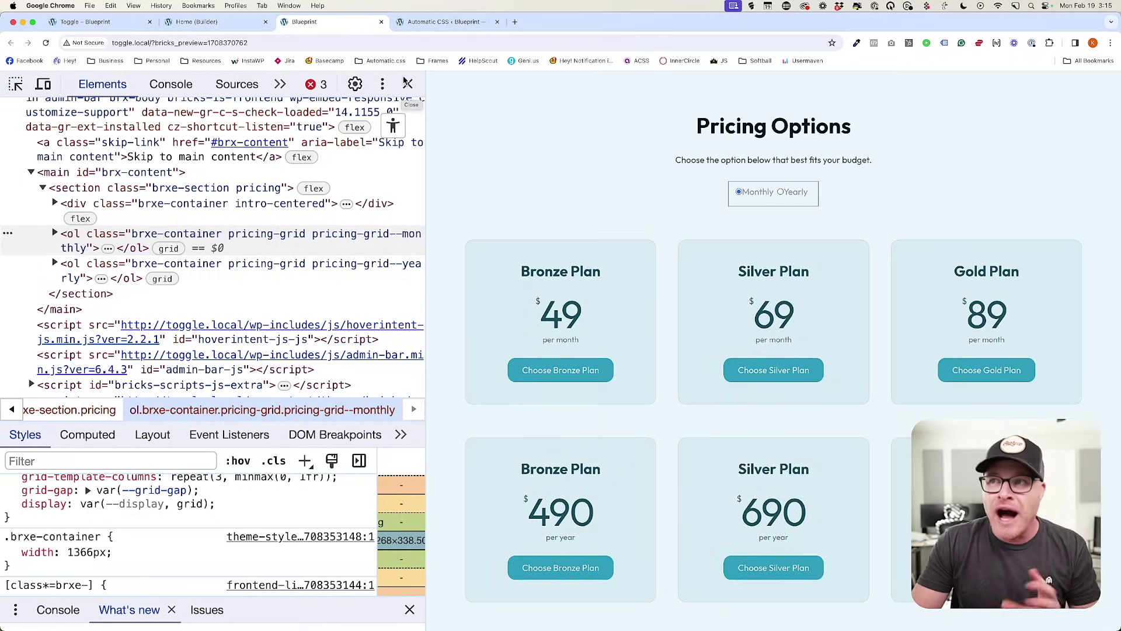
click(408, 84)
Back in the builder, open the custom CSS of the pricing class on the Section.
click(212, 25)
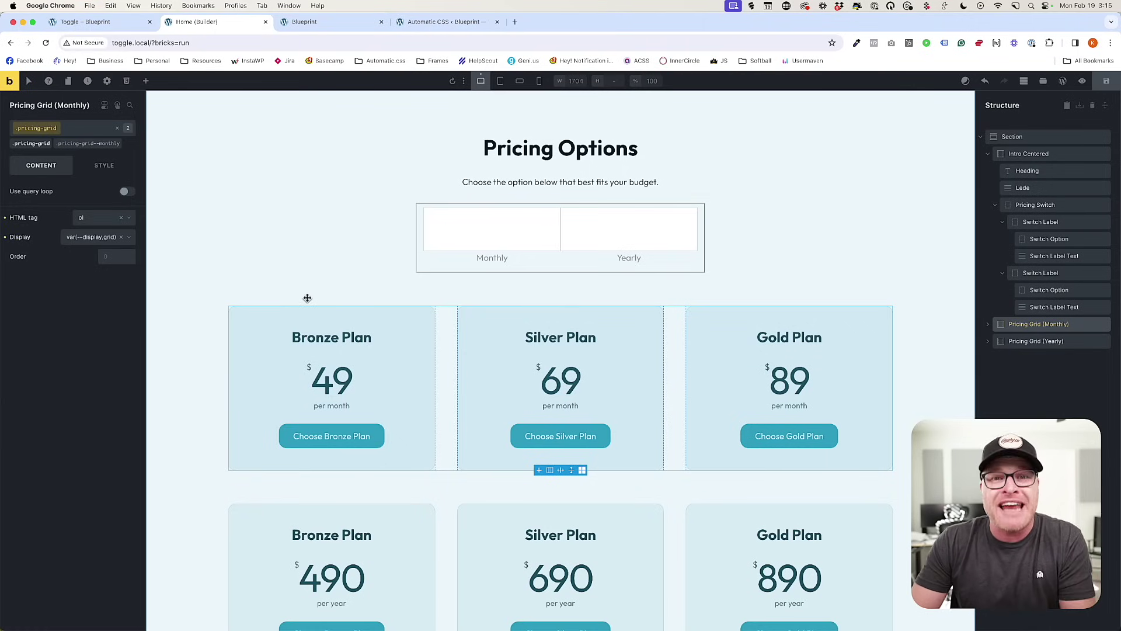
click(268, 217)
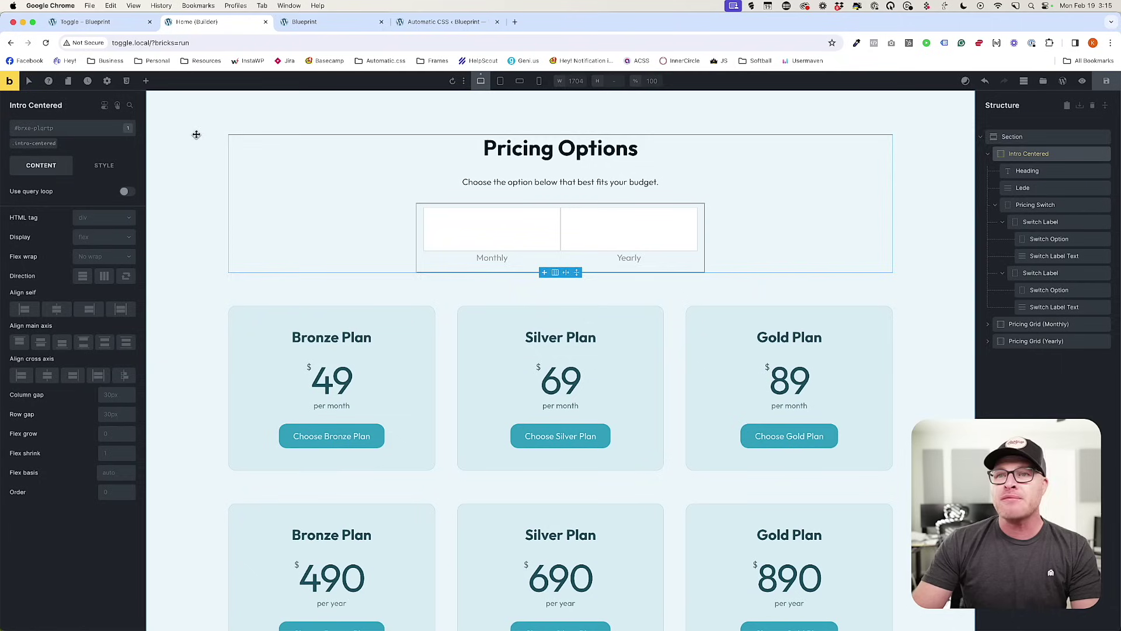
click(196, 135)
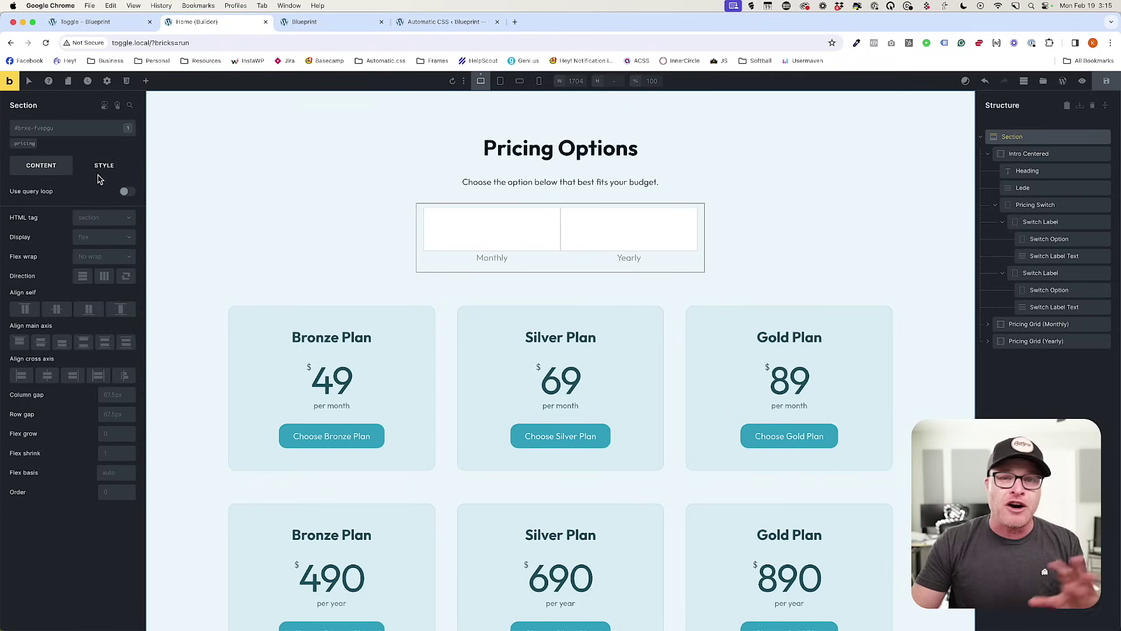
click(25, 143)
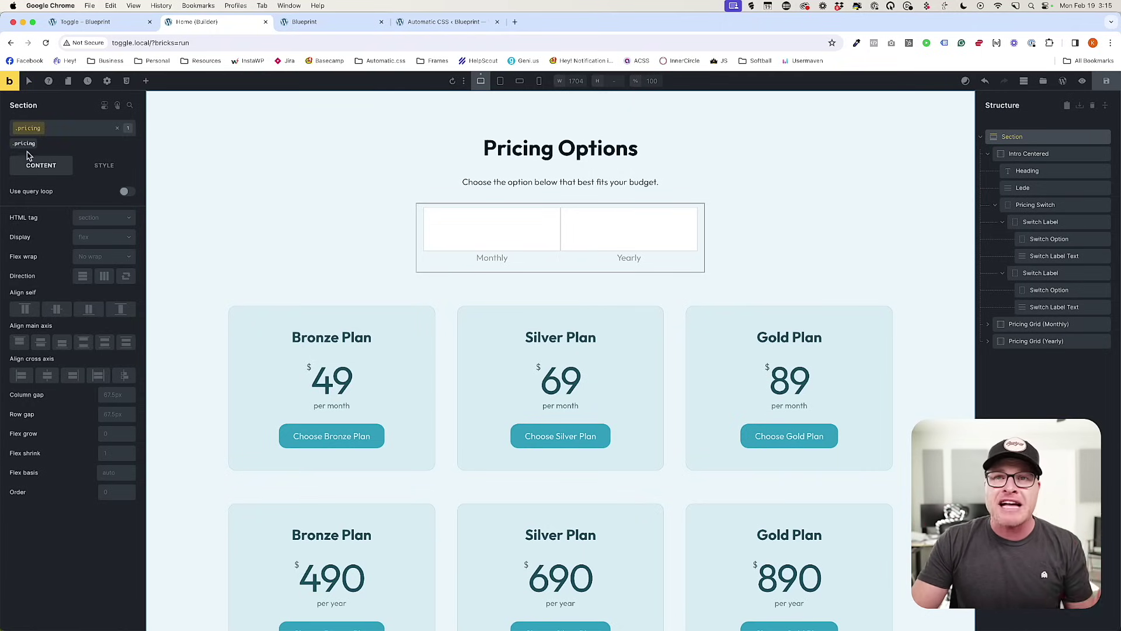
click(82, 165)
click(70, 368)
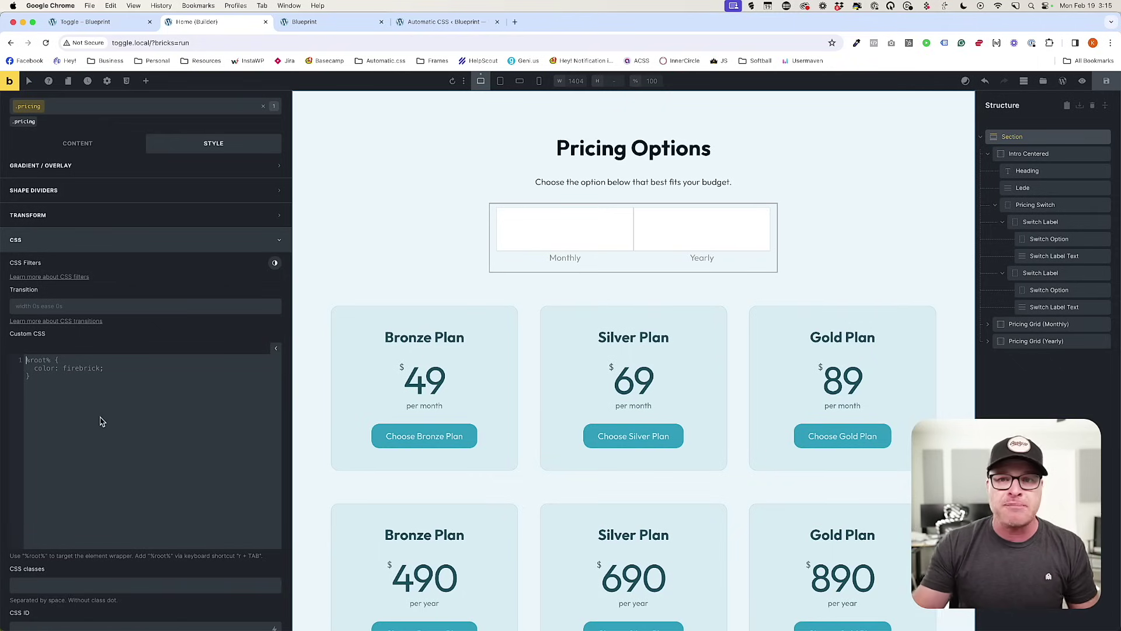
text(r)
key(Tab)
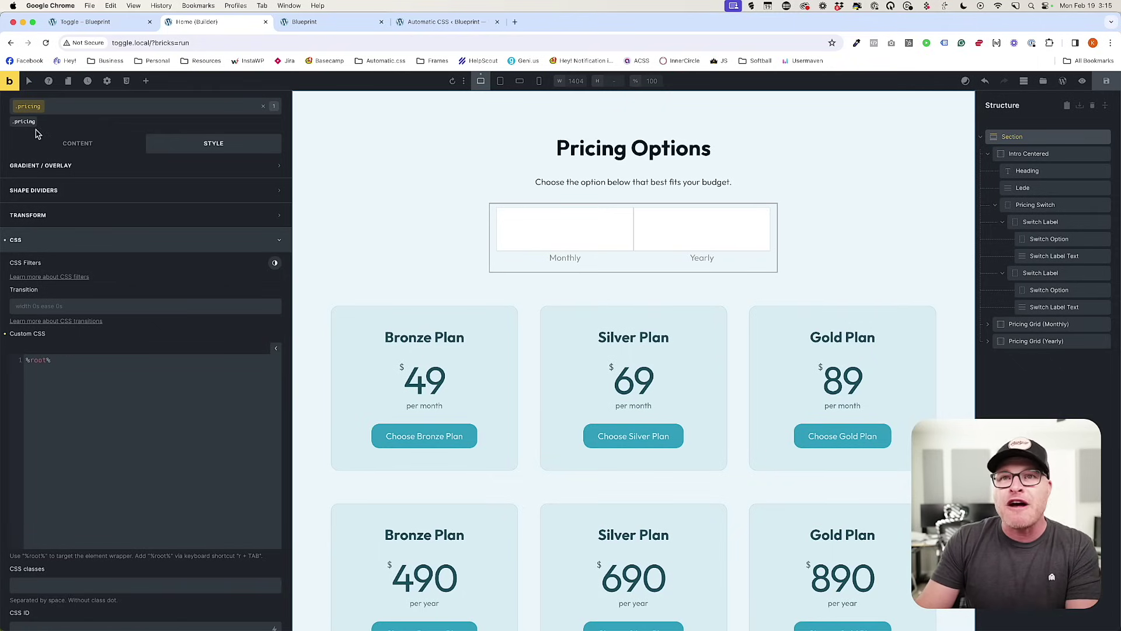
text(:has)
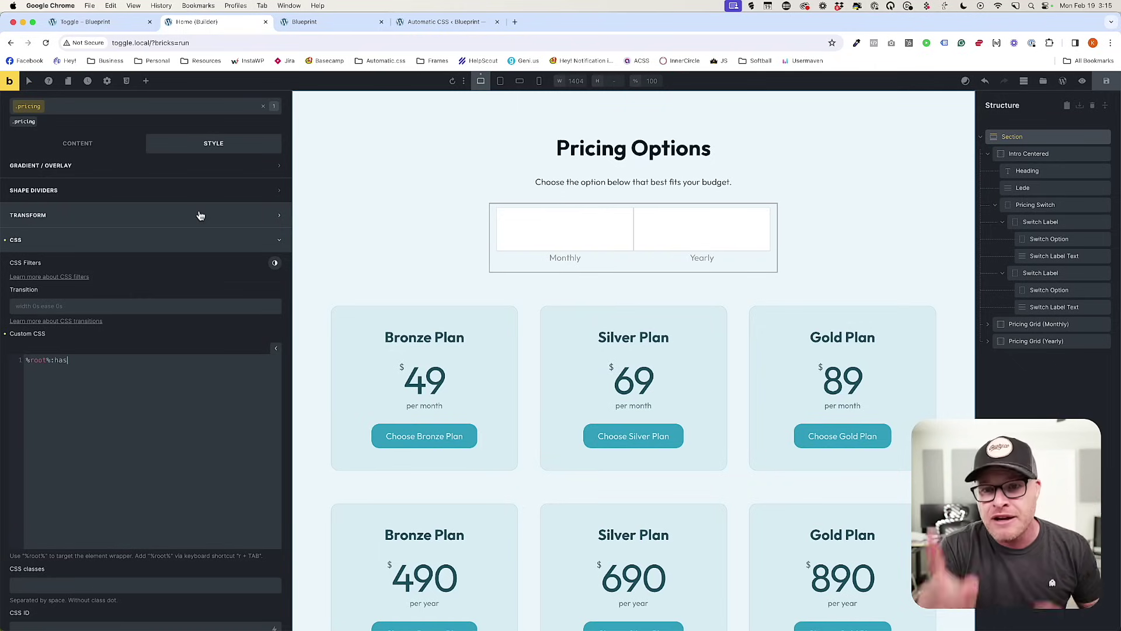
key(super+a)
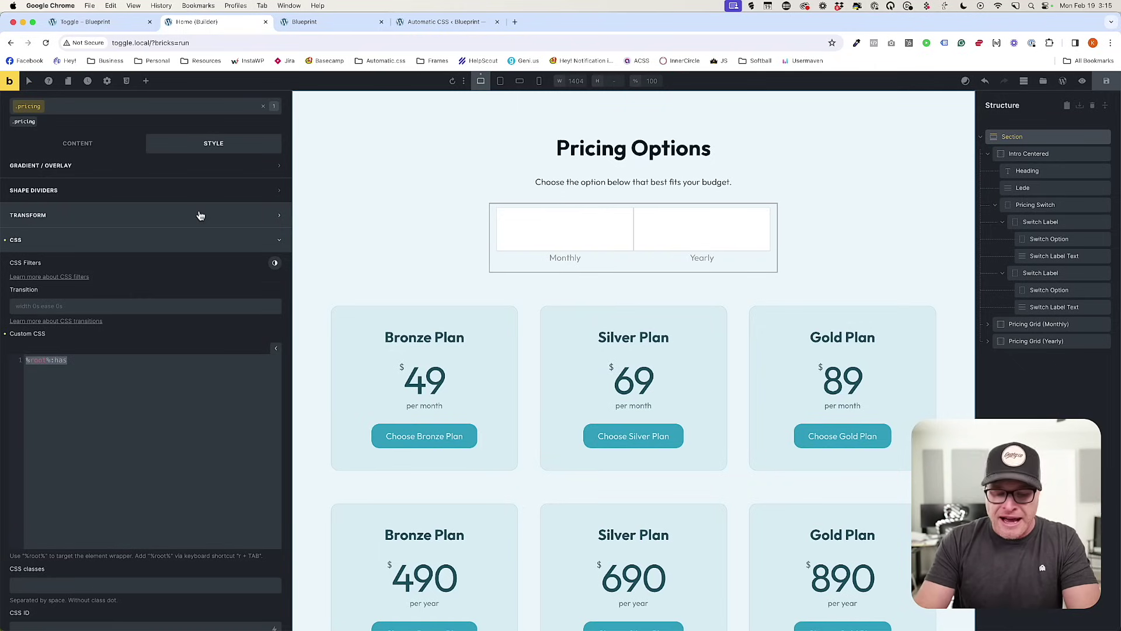
key(BackSpace)
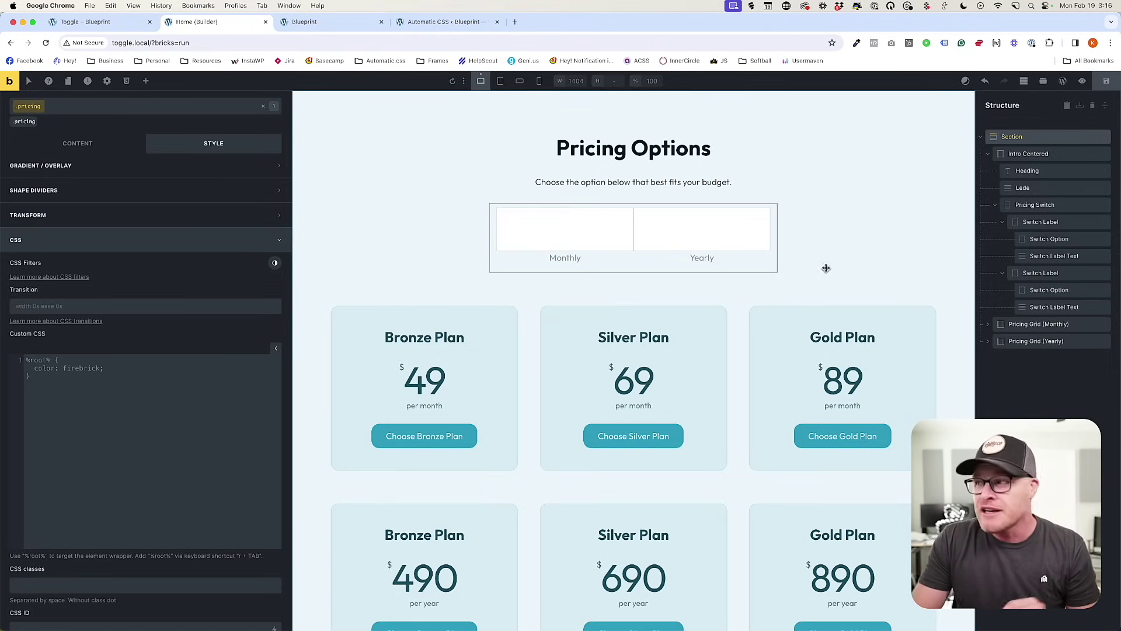
Give the Monthly Switch Option the CSS ID monthly-option.
click(1045, 240)
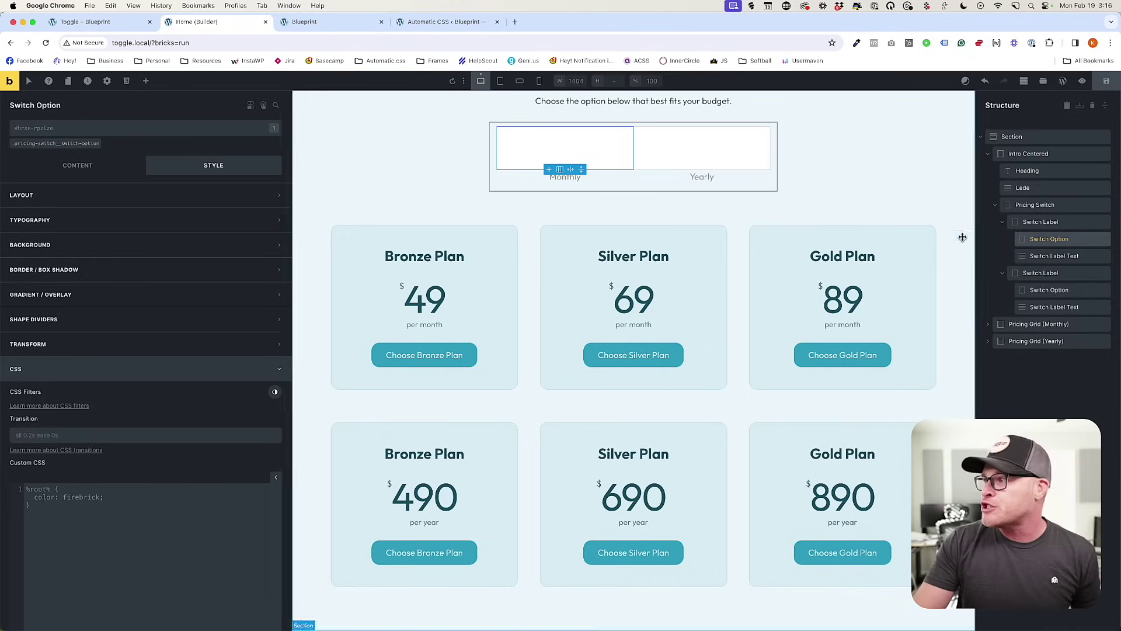
scroll(55, 500, down, 3)
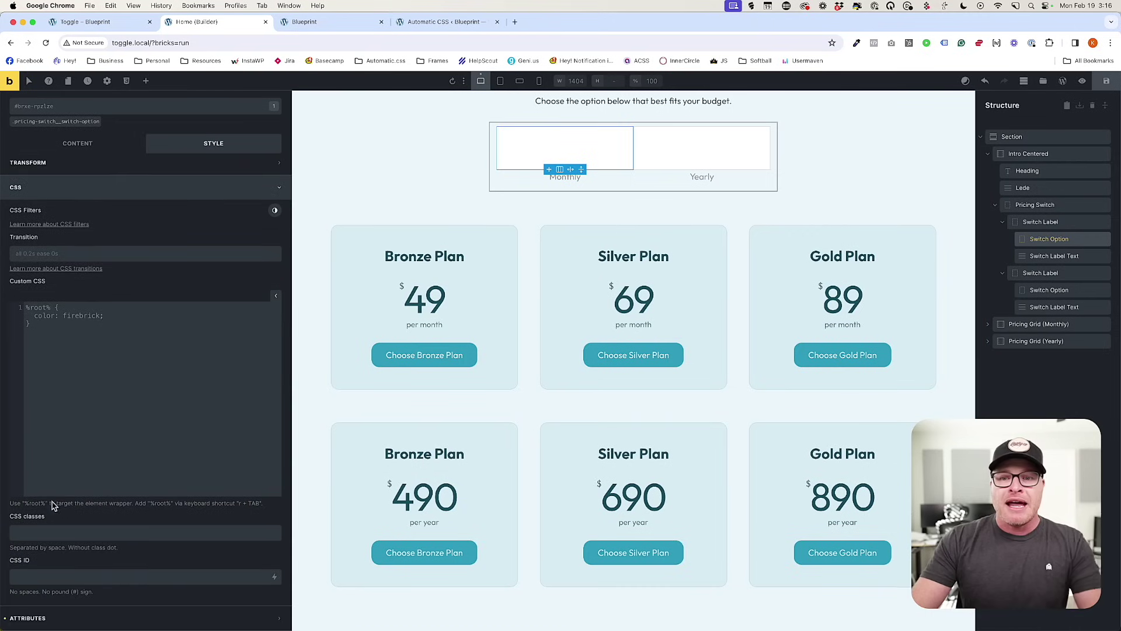
click(35, 576)
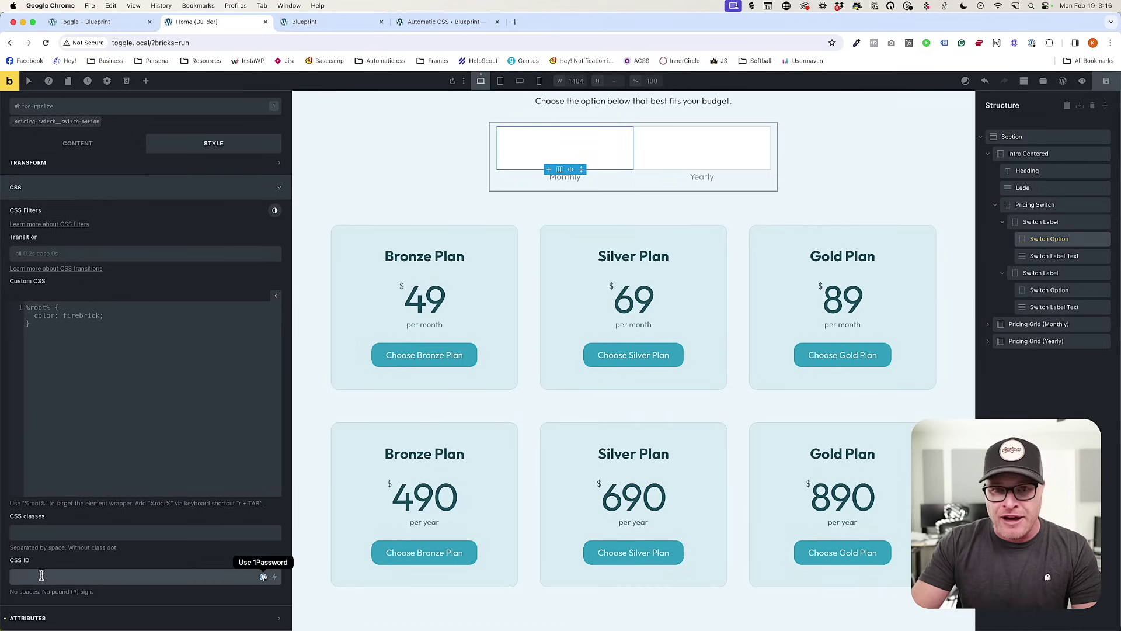
key(super+equal)
scroll(55, 563, down, 3)
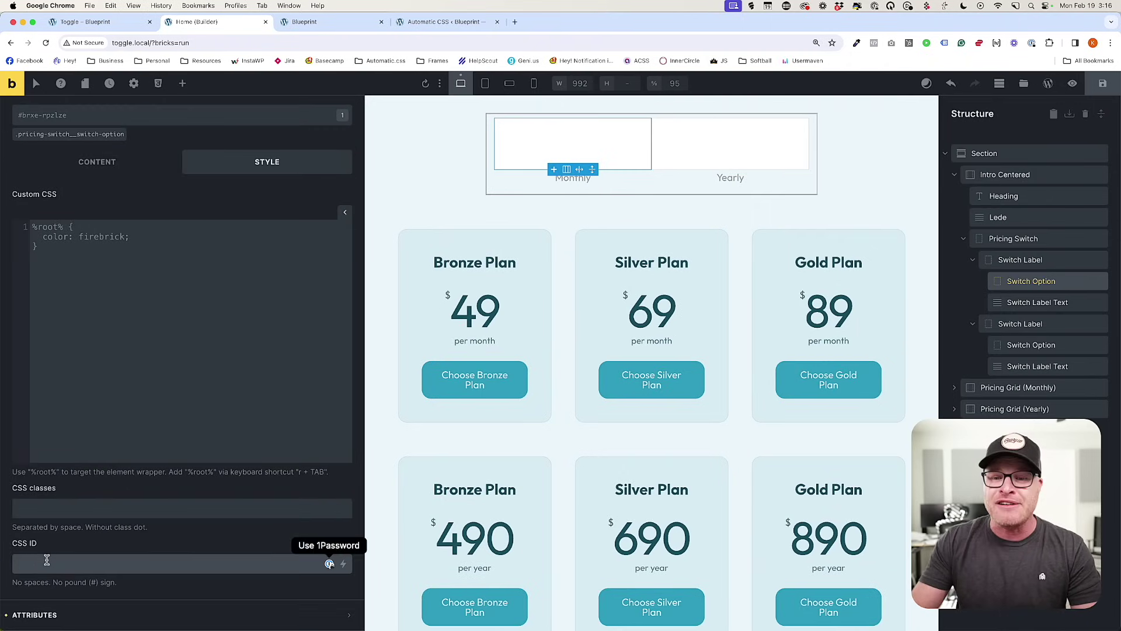
text(mont)
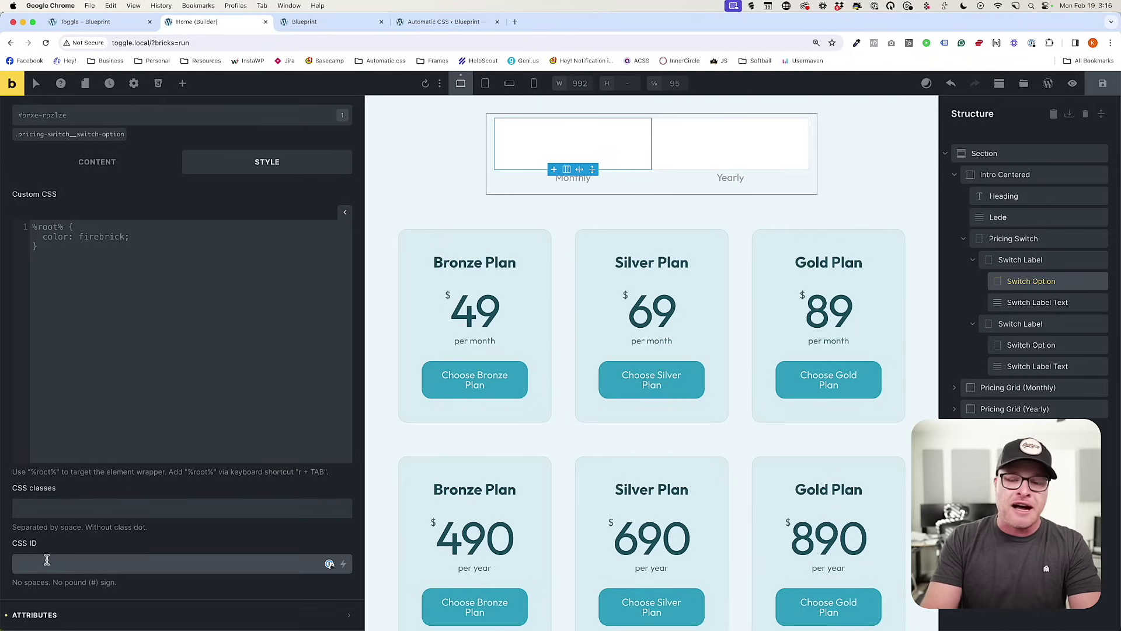
text(hly-oiption)
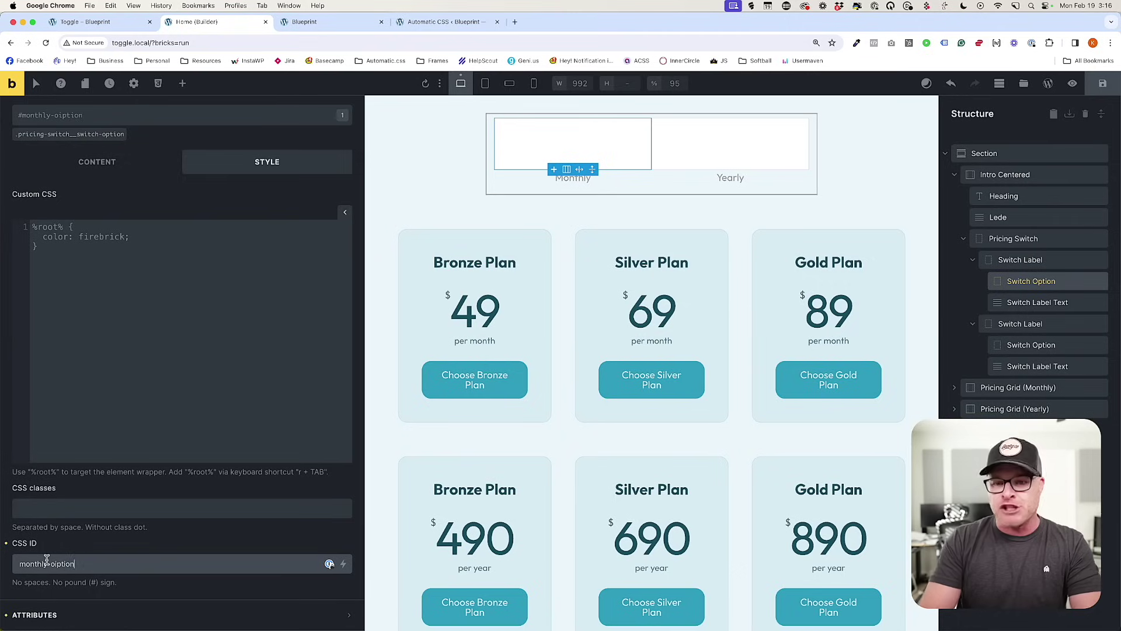
key(BackSpace)
key(BackSpace)
key(BackSpace)
key(BackSpace)
key(BackSpace)
key(BackSpace)
text(ption)
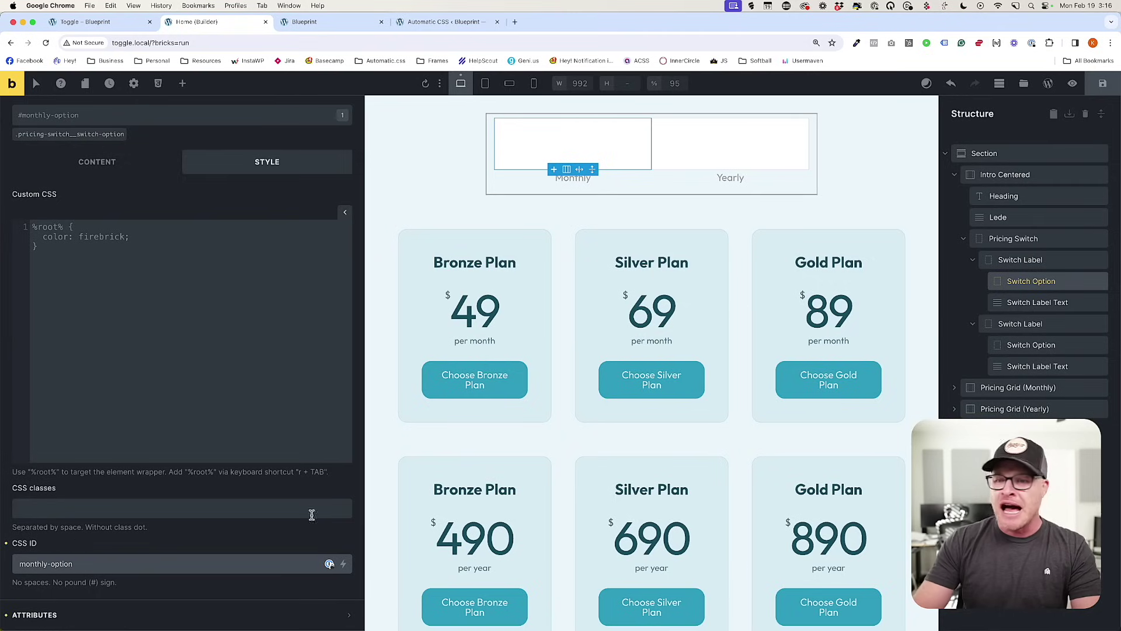
Give the Yearly Switch Option the CSS ID option-yearly.
click(1028, 344)
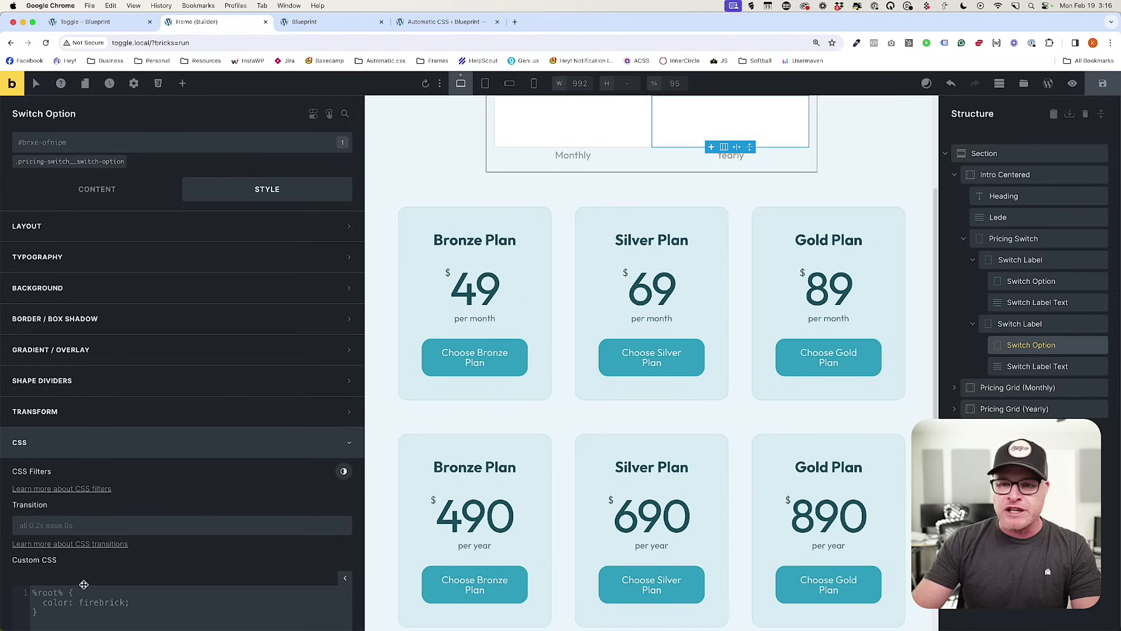
scroll(81, 587, down, 5)
click(75, 564)
text(yearly-option)
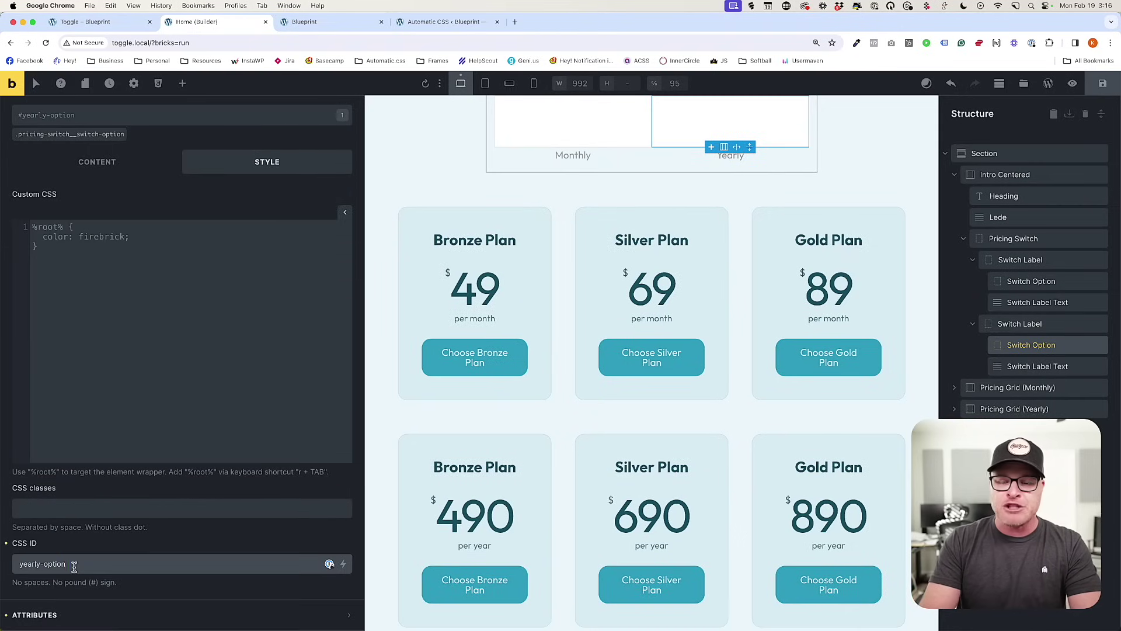
triple_click(74, 564)
text(option-yearly)
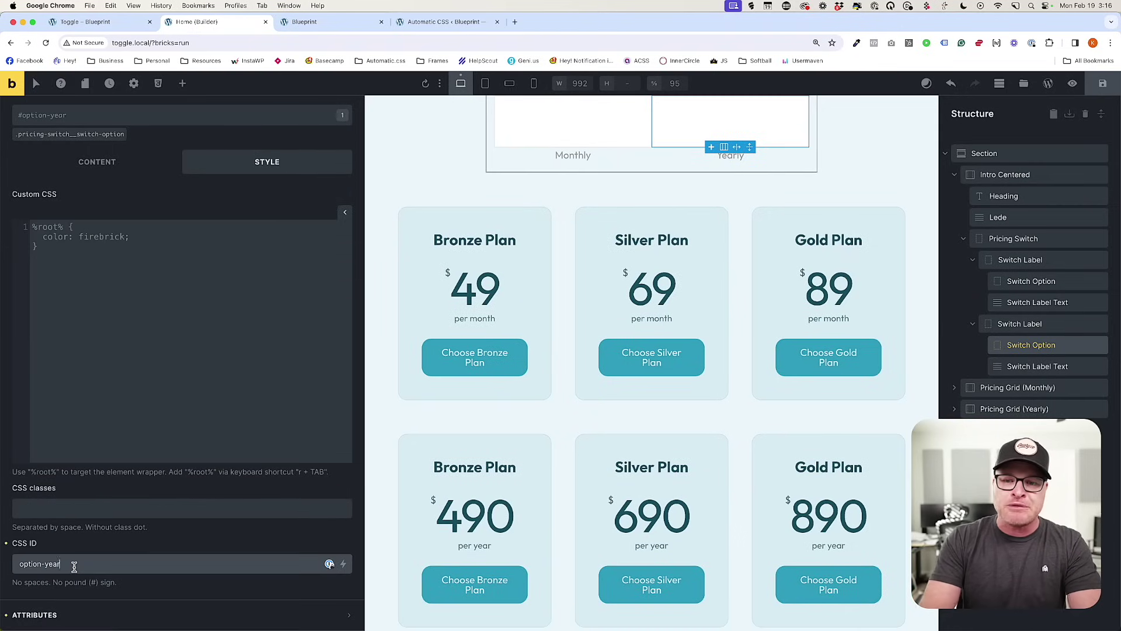
Change the Monthly Switch Option's CSS ID to option-monthly and save the page.
click(1031, 281)
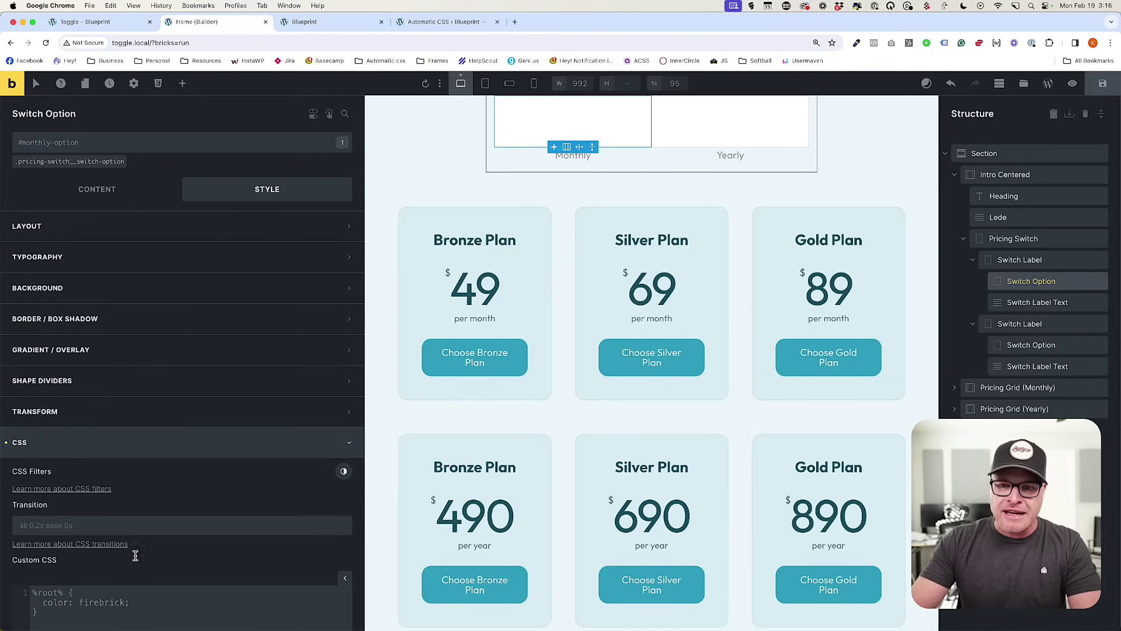
scroll(65, 584, down, 5)
scroll(65, 584, down, 2)
triple_click(61, 564)
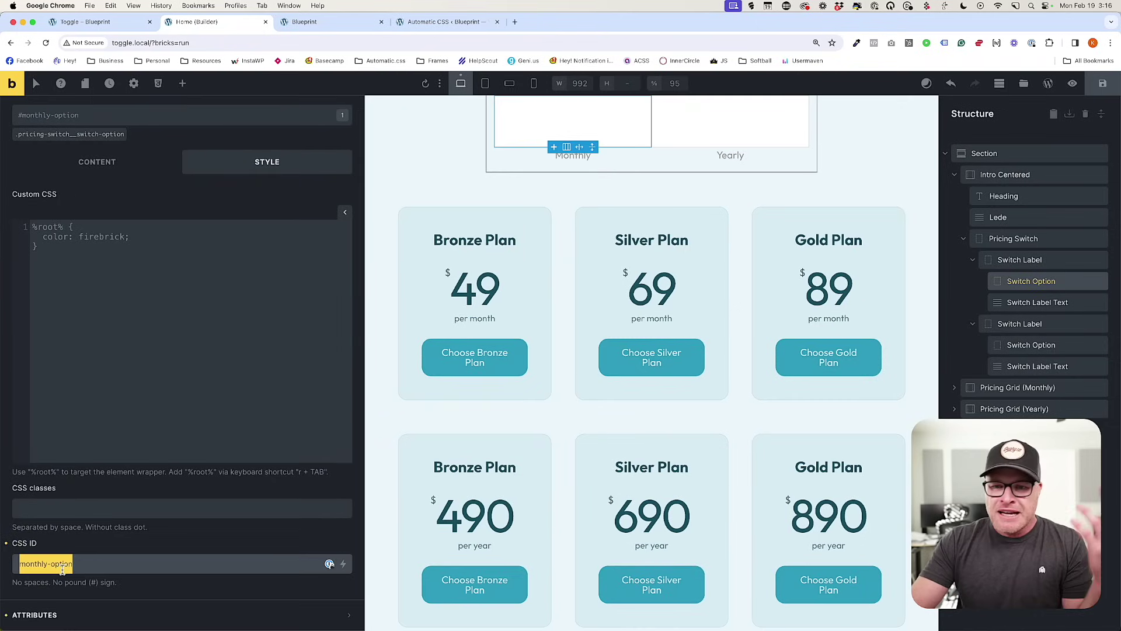
text(option-)
text(mo)
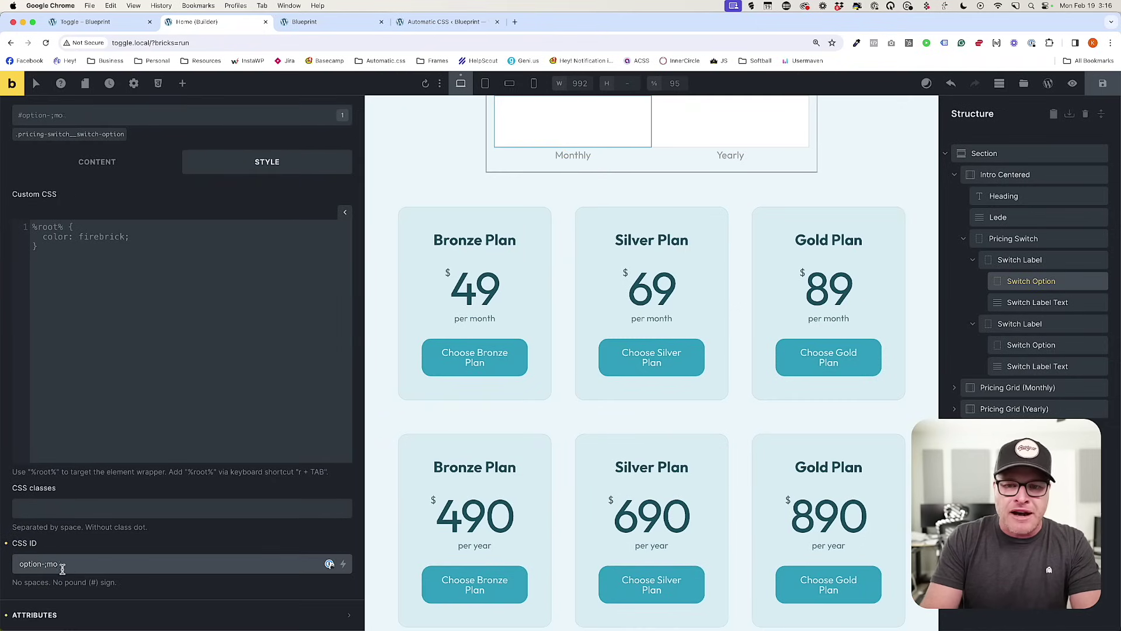
text(nthly)
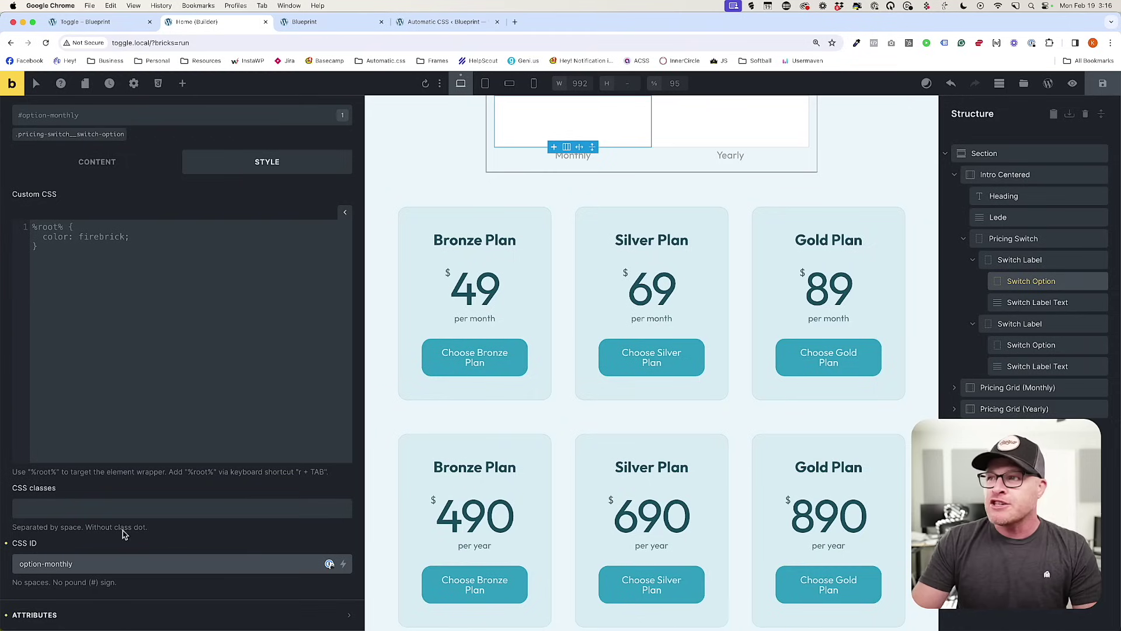
click(1100, 84)
On the front-end preview page, inspect the Monthly radio input and check its id attribute in the markup.
click(316, 22)
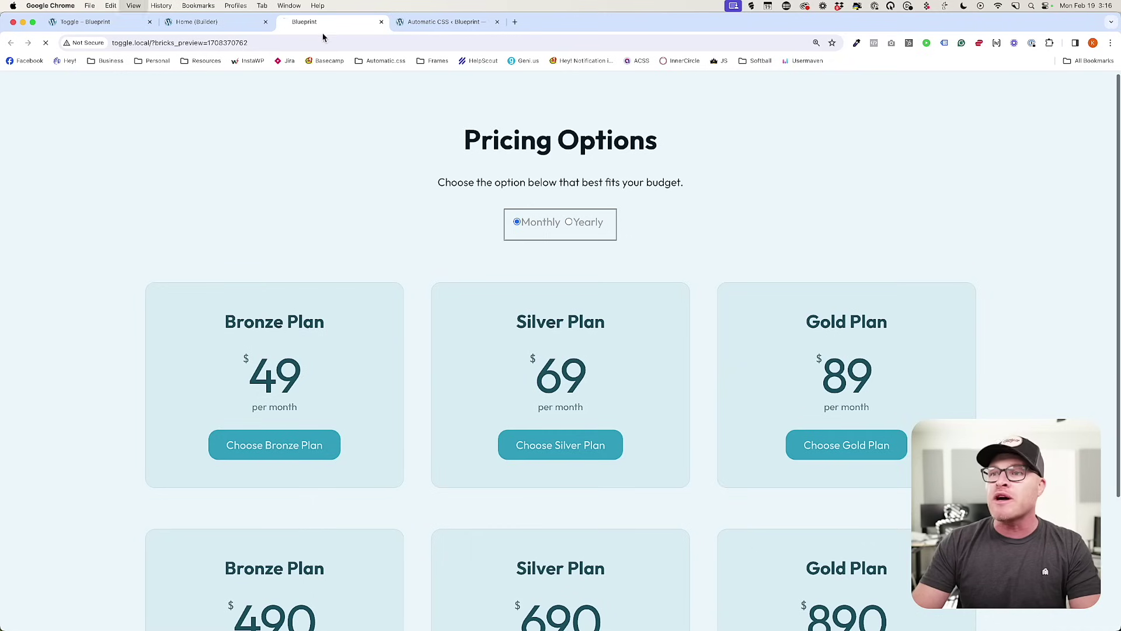
right_click(526, 221)
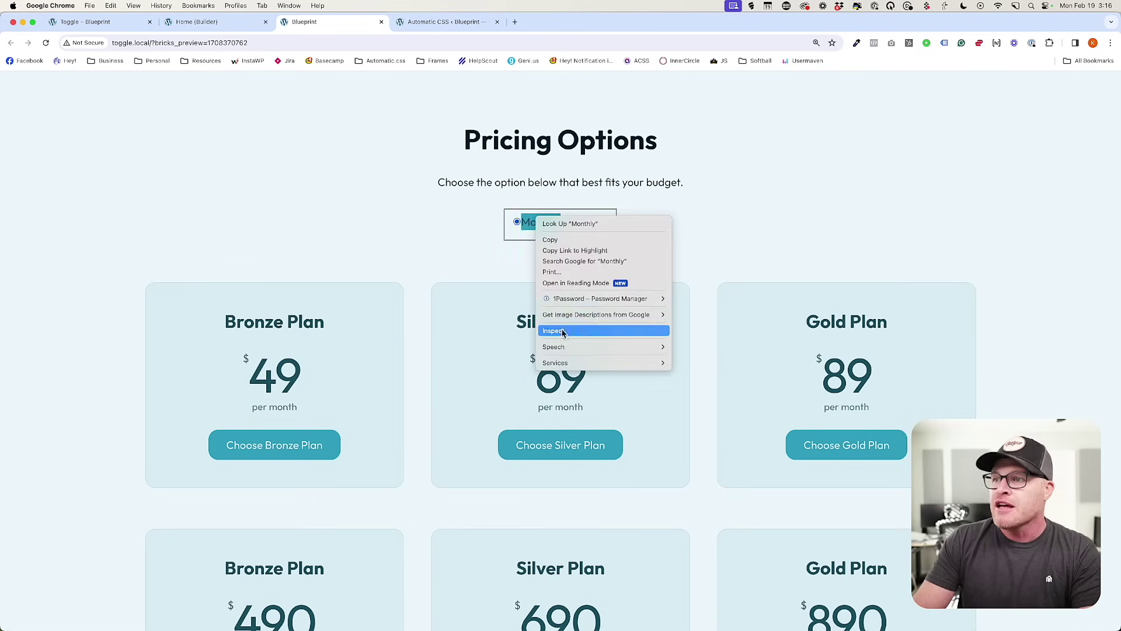
click(584, 330)
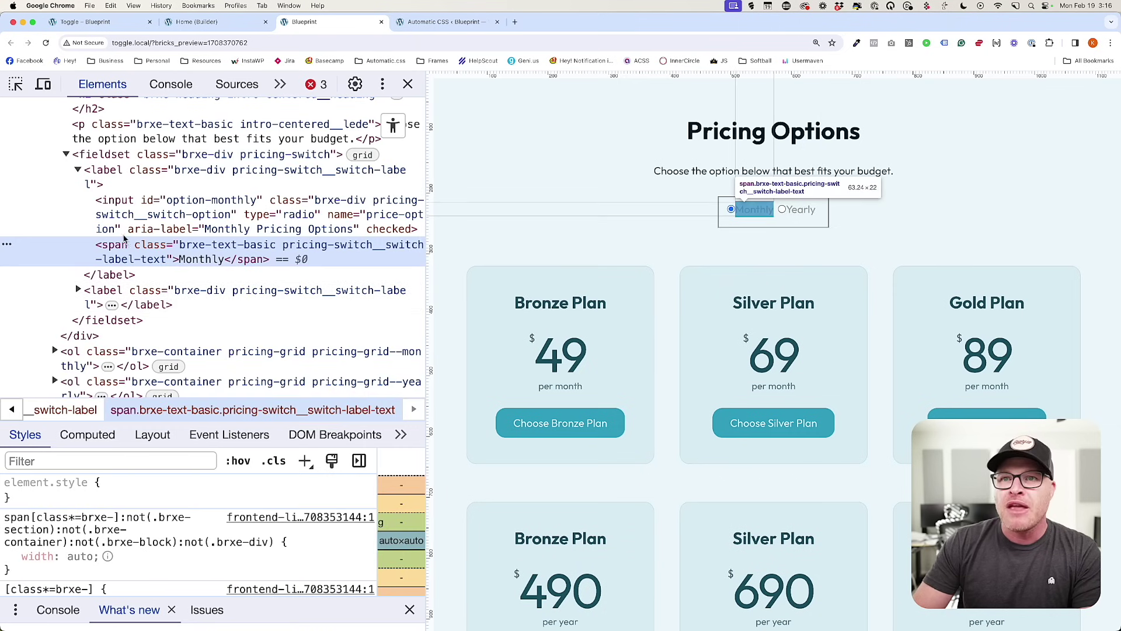
scroll(118, 198, up, 1)
click(114, 218)
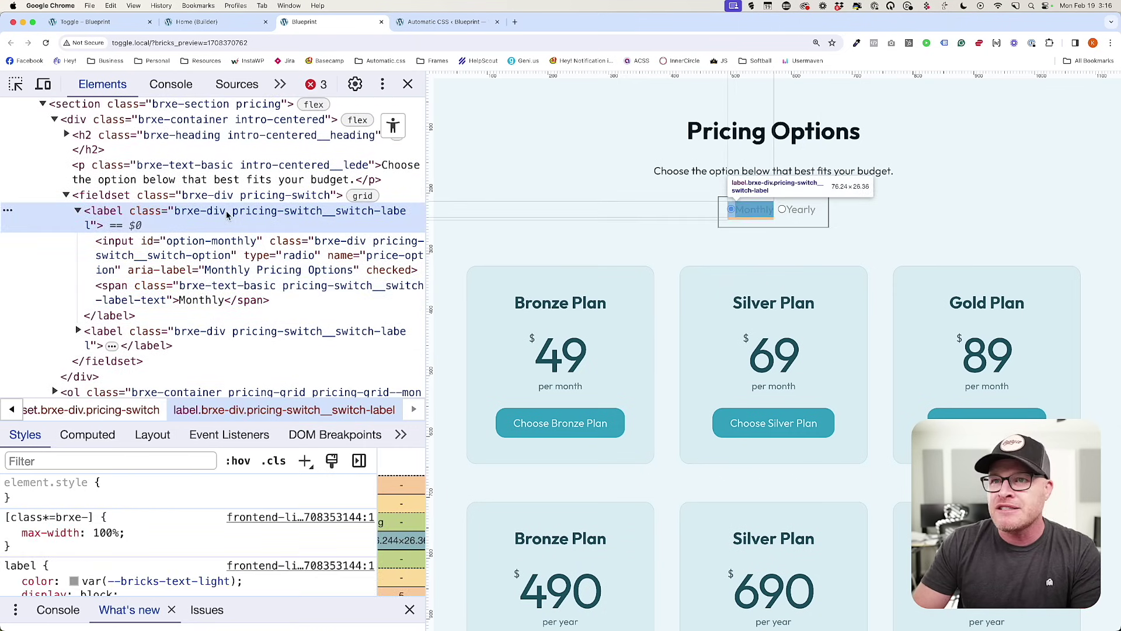
click(109, 240)
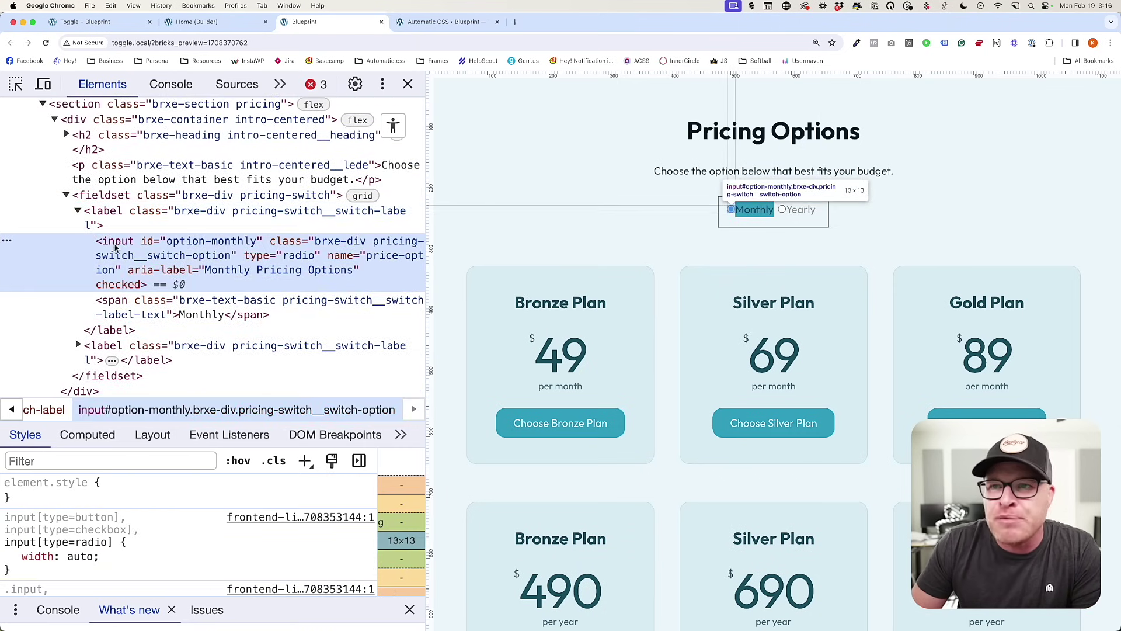
double_click(158, 242)
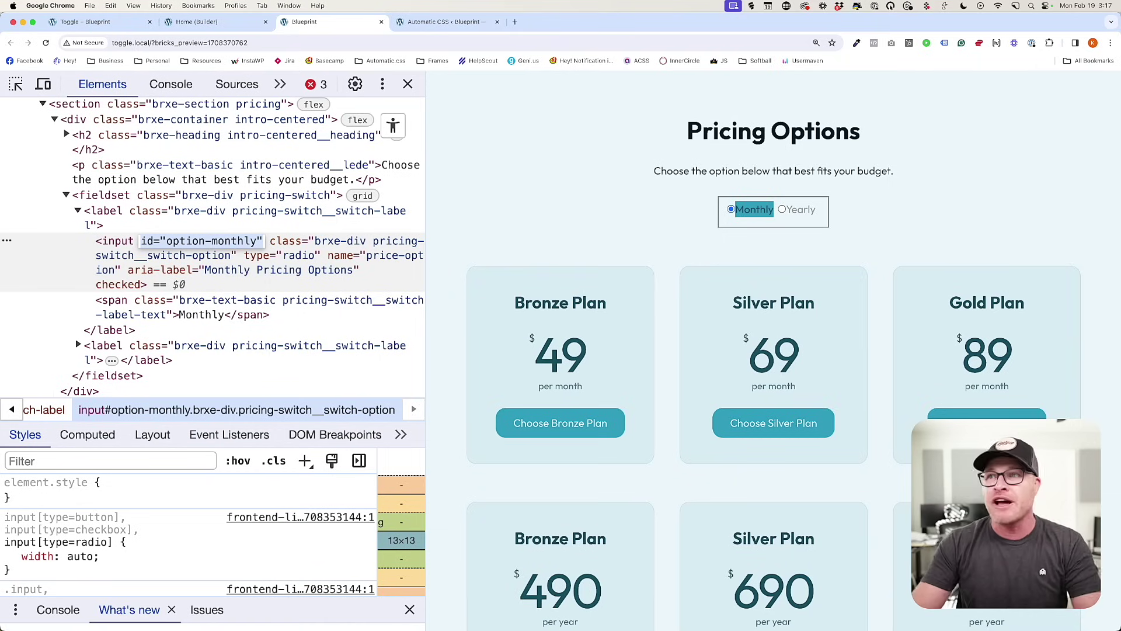
click(407, 84)
Back in the builder, start a %root%:has(#option-monthly:checked) rule in the custom CSS of the Section's .pricing class.
click(194, 22)
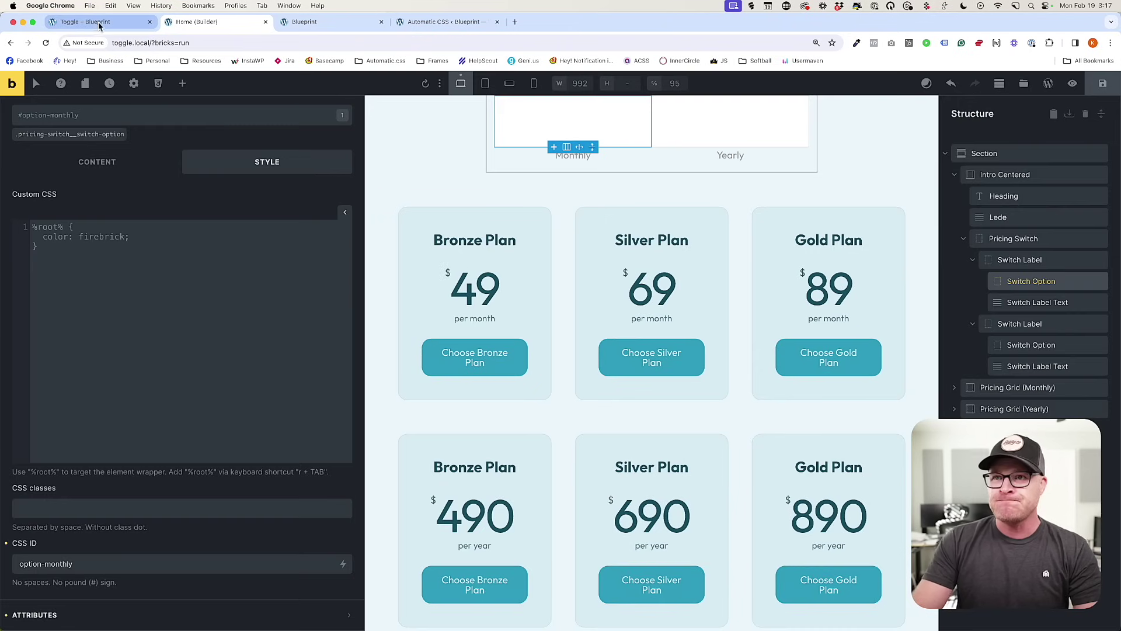
click(393, 161)
scroll(391, 187, up, 2)
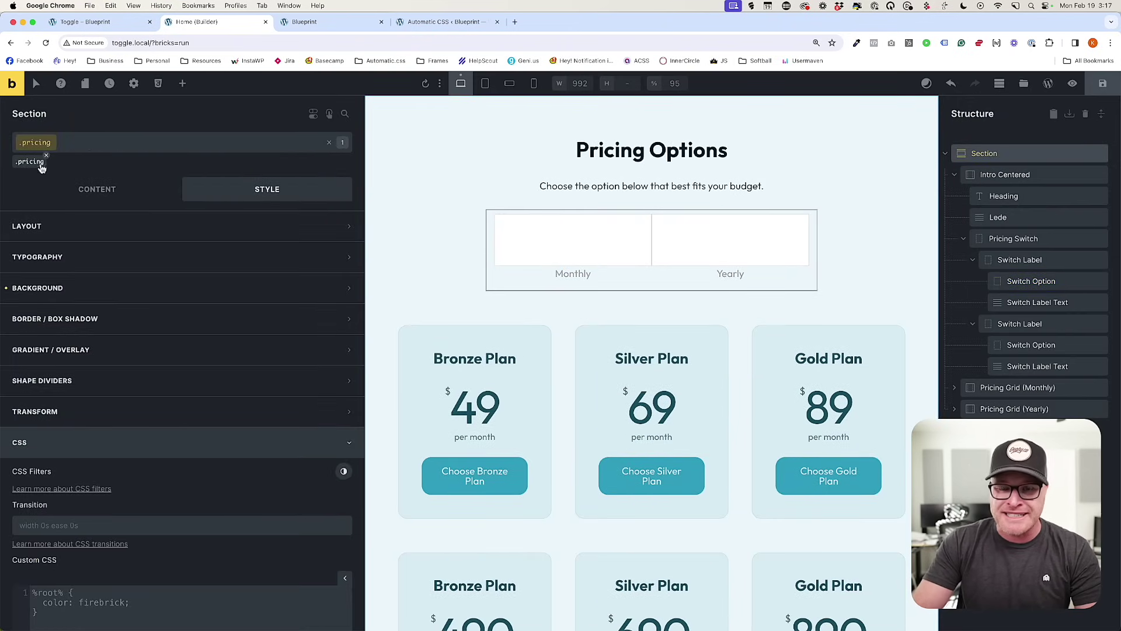
scroll(150, 383, down, 5)
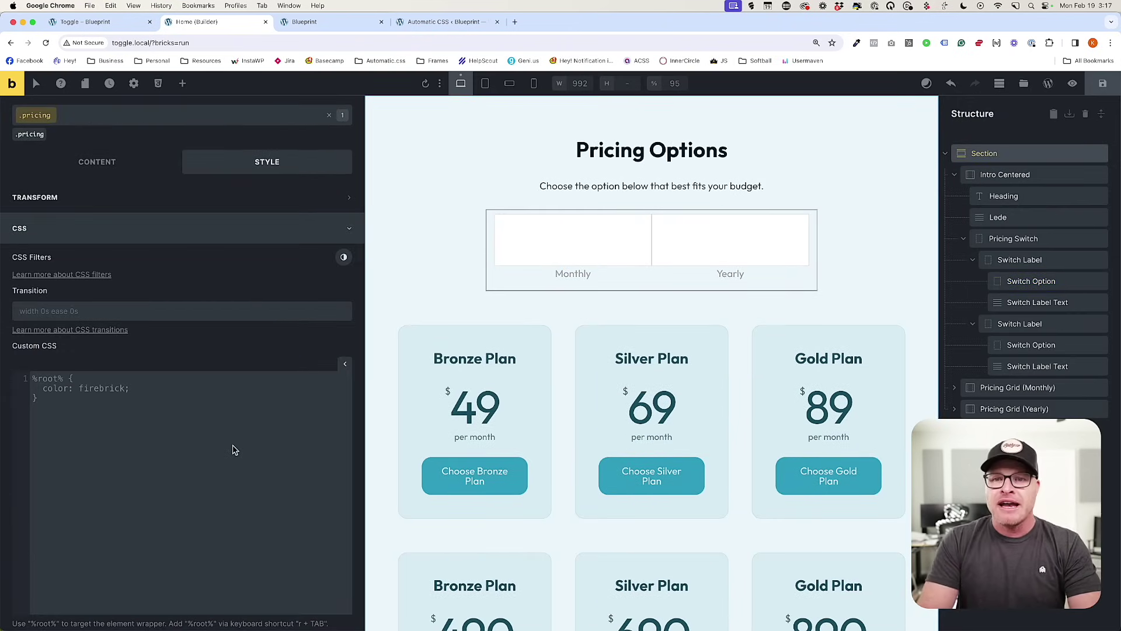
text(r)
key(Tab)
text(:has()
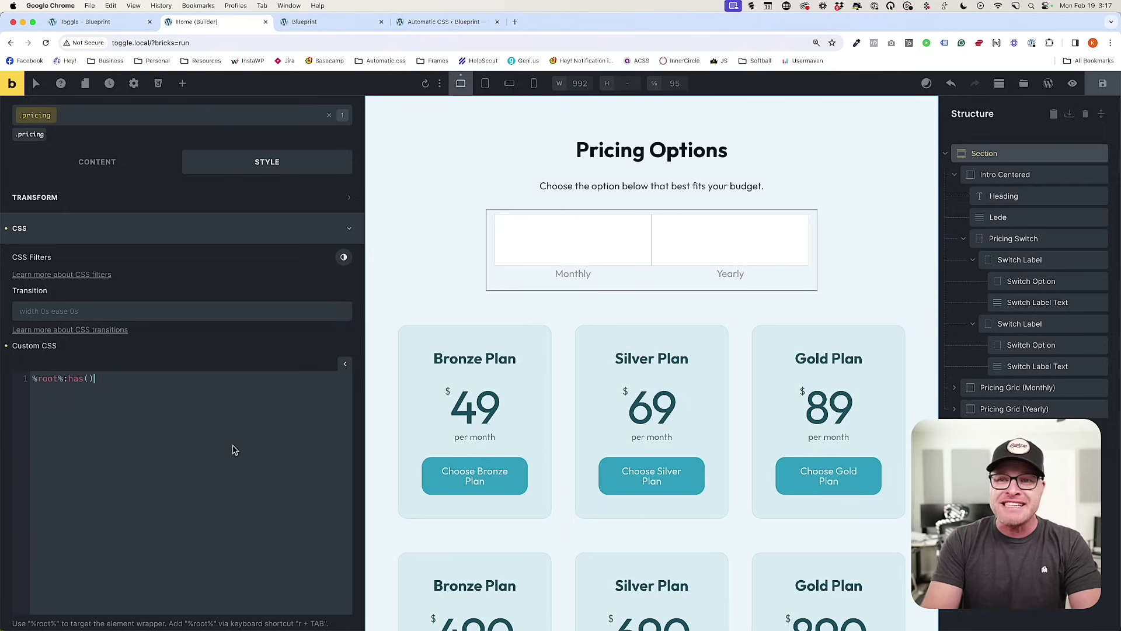
text(#option-monthly:)
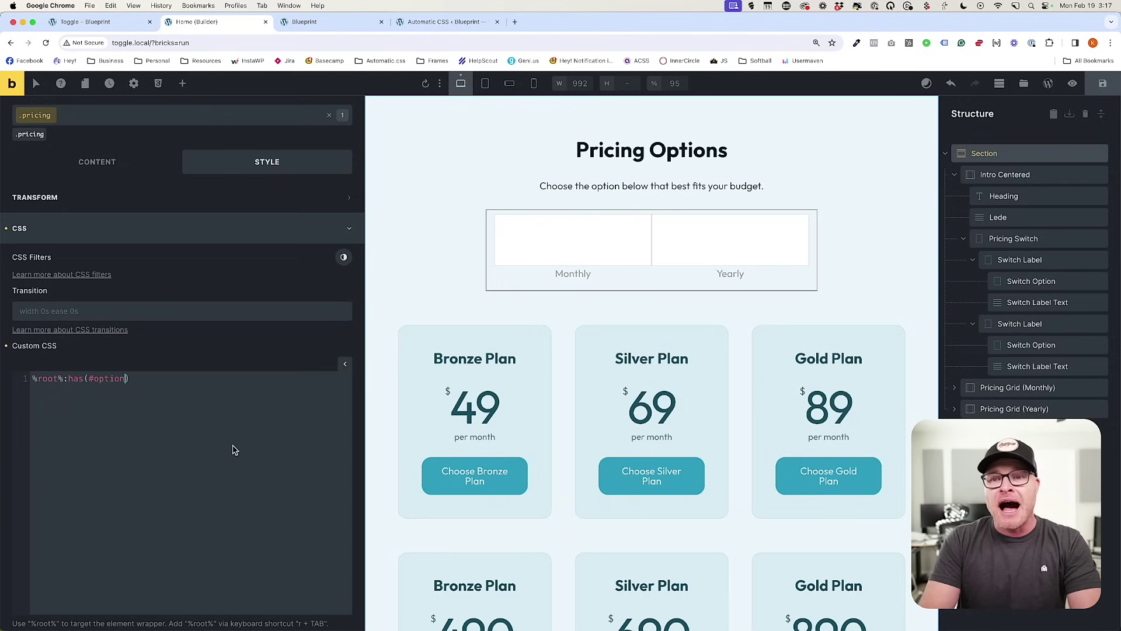
text(checked))
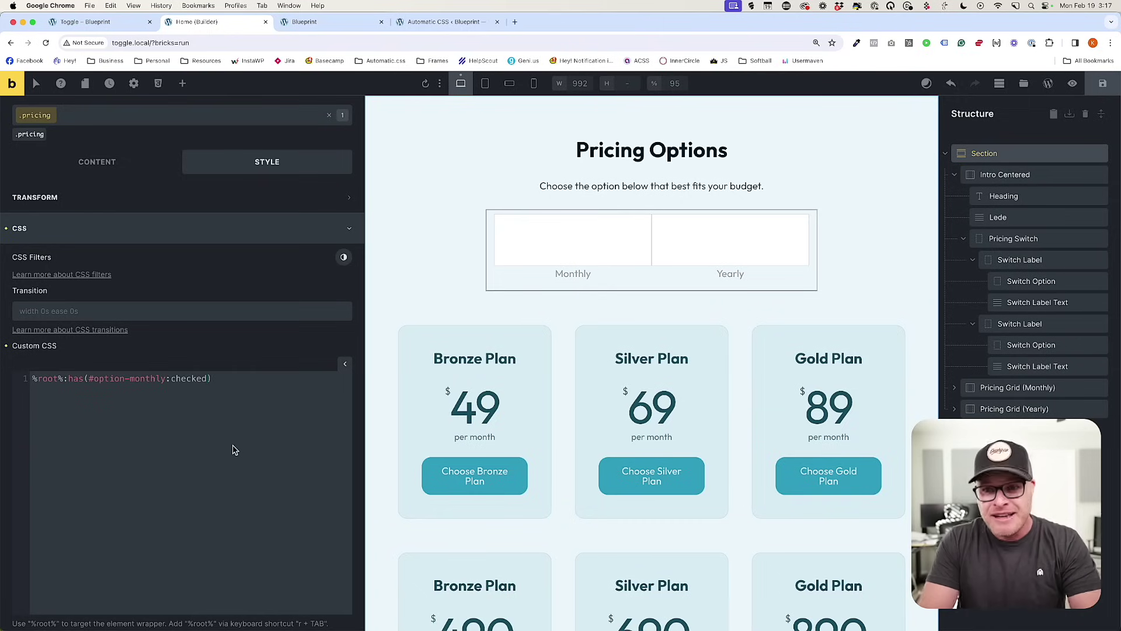
text( {)
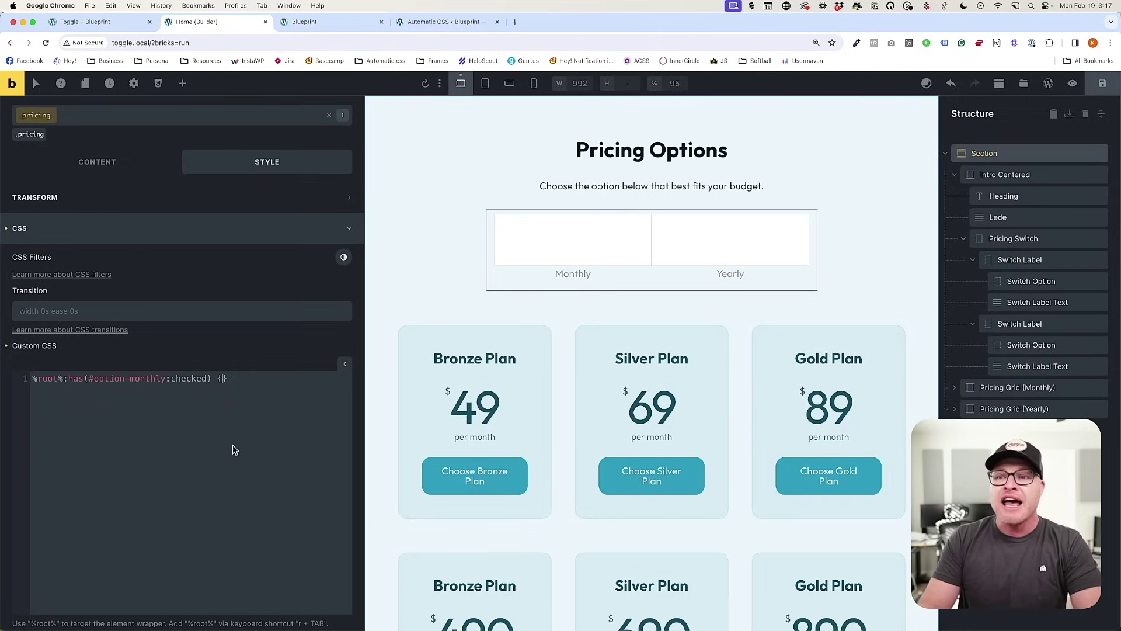
key(Return)
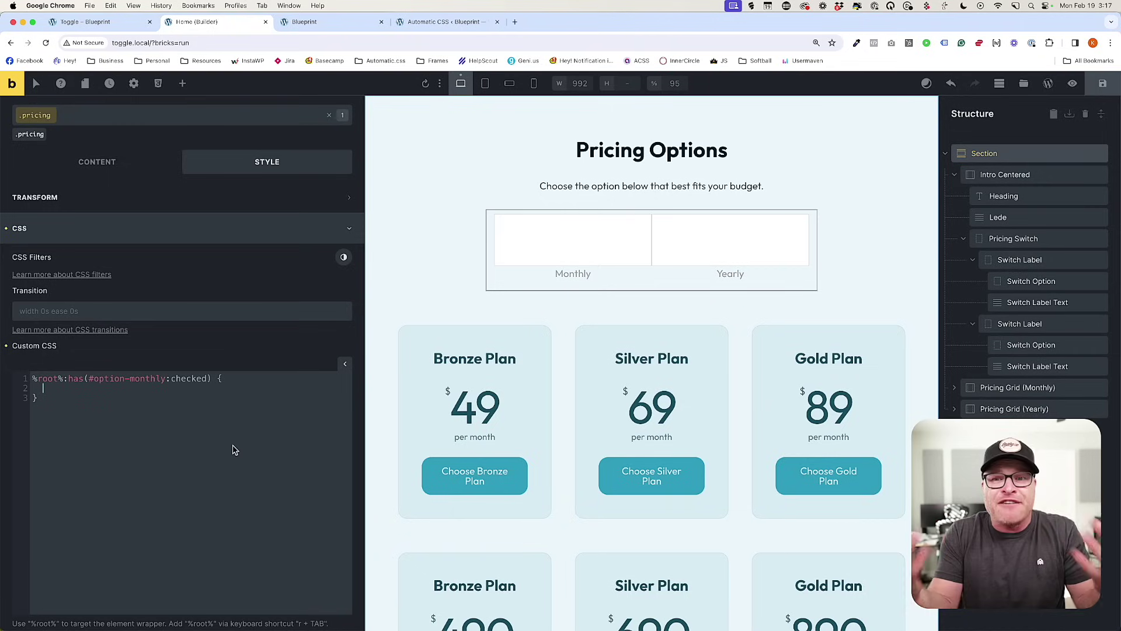
Add a test declaration border: 5px solid red; to the :has() rule.
text(border: 5xp)
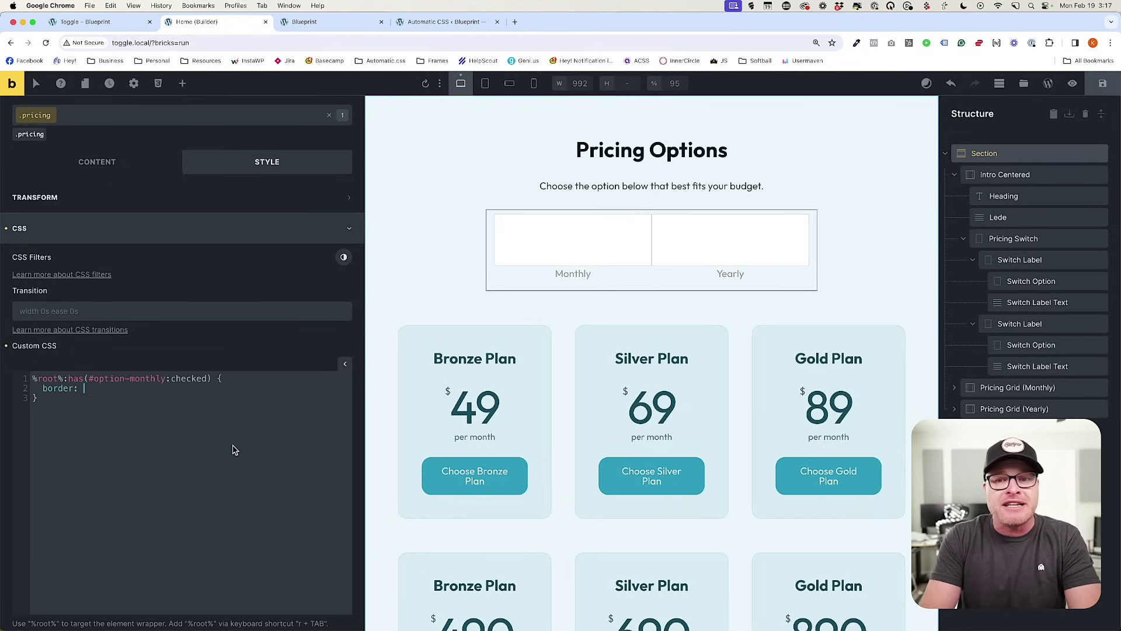
key(BackSpace)
key(BackSpace)
text(px solid red;)
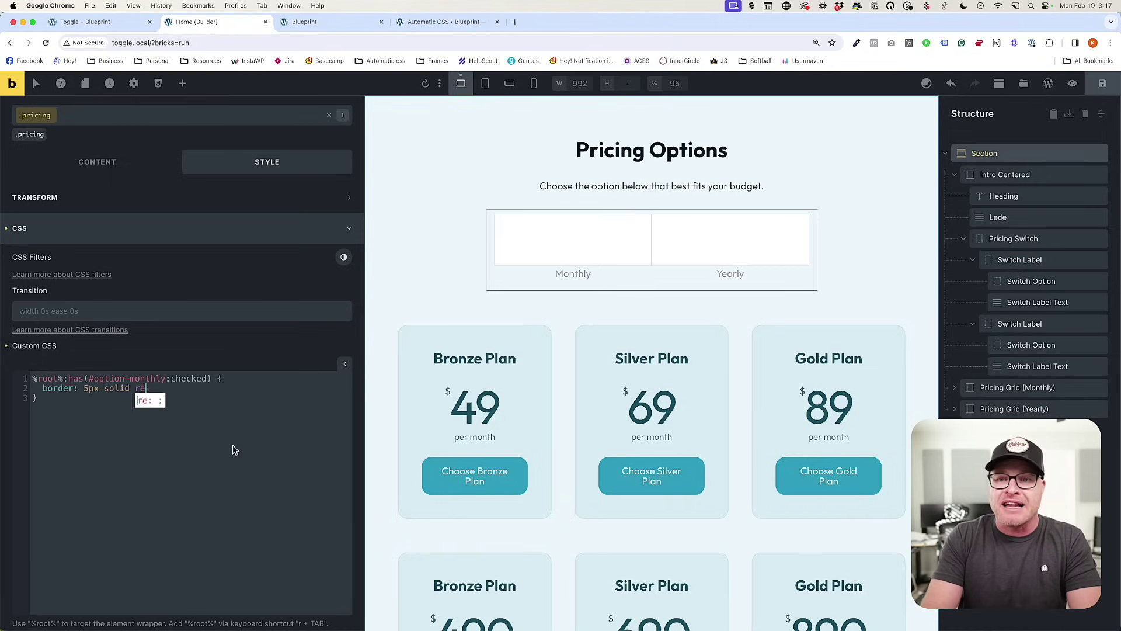
On the front-end preview page, examine the border around the whole pricing section with Monthly selected.
click(327, 21)
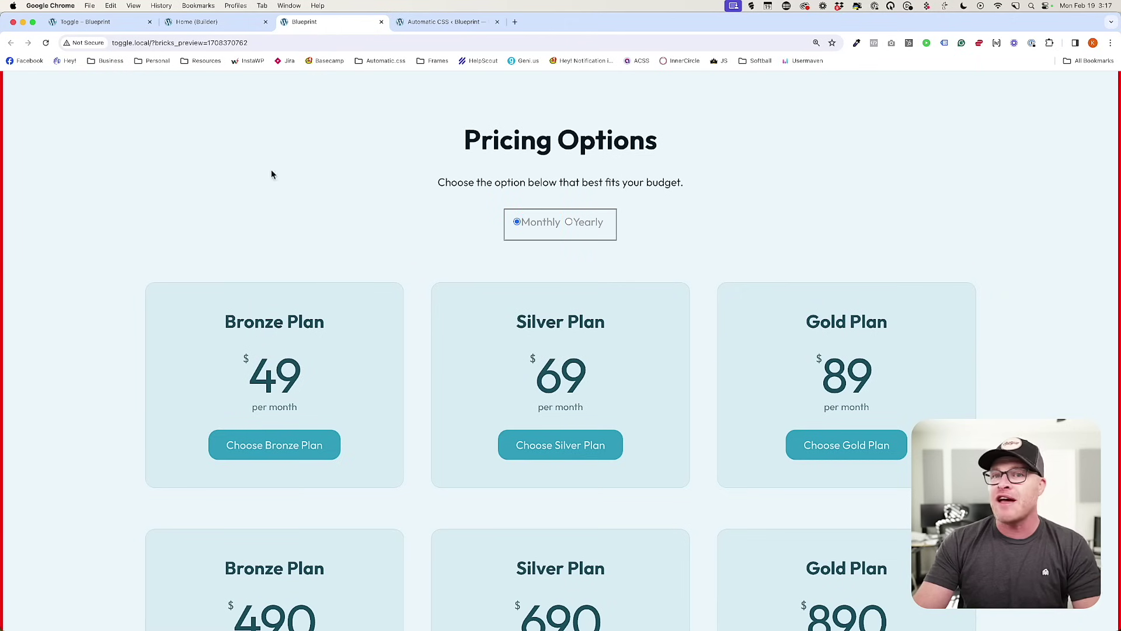
scroll(205, 256, down, 5)
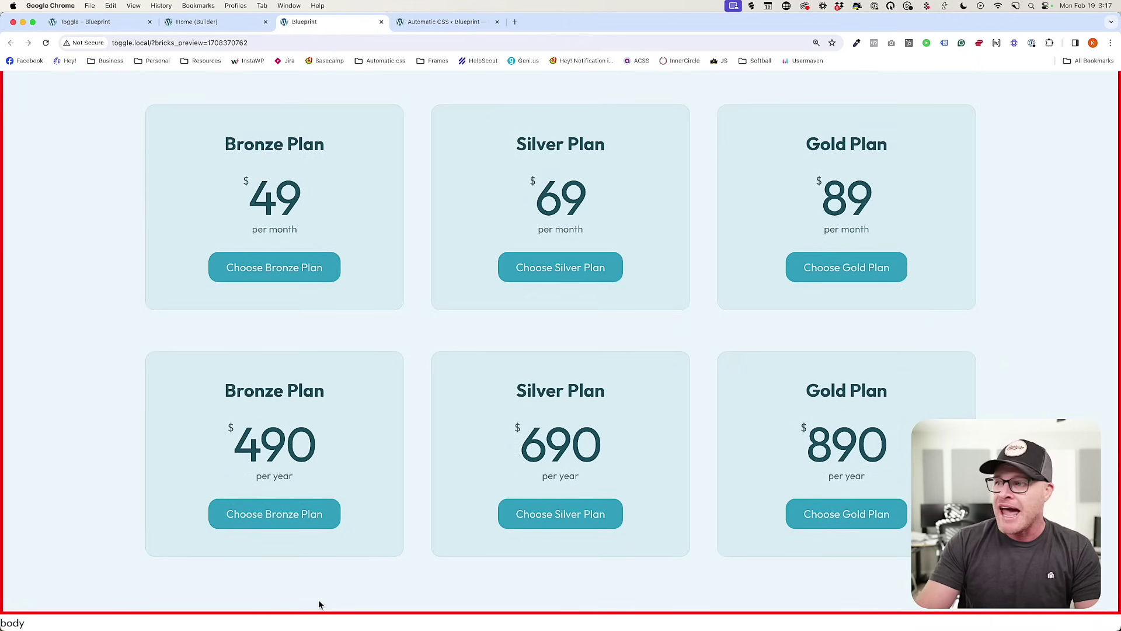
scroll(317, 599, up, 5)
click(117, 26)
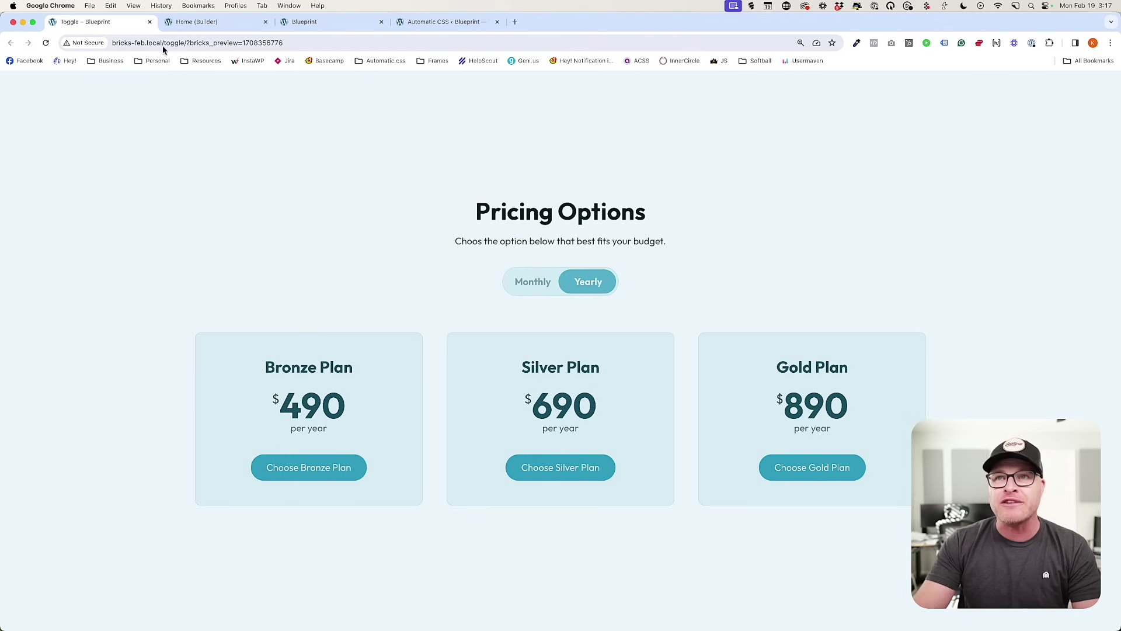
In the builder, change the ID in the section's :has() selector to #option-yearly and save the page.
click(204, 24)
drag(211, 373, 14, 375)
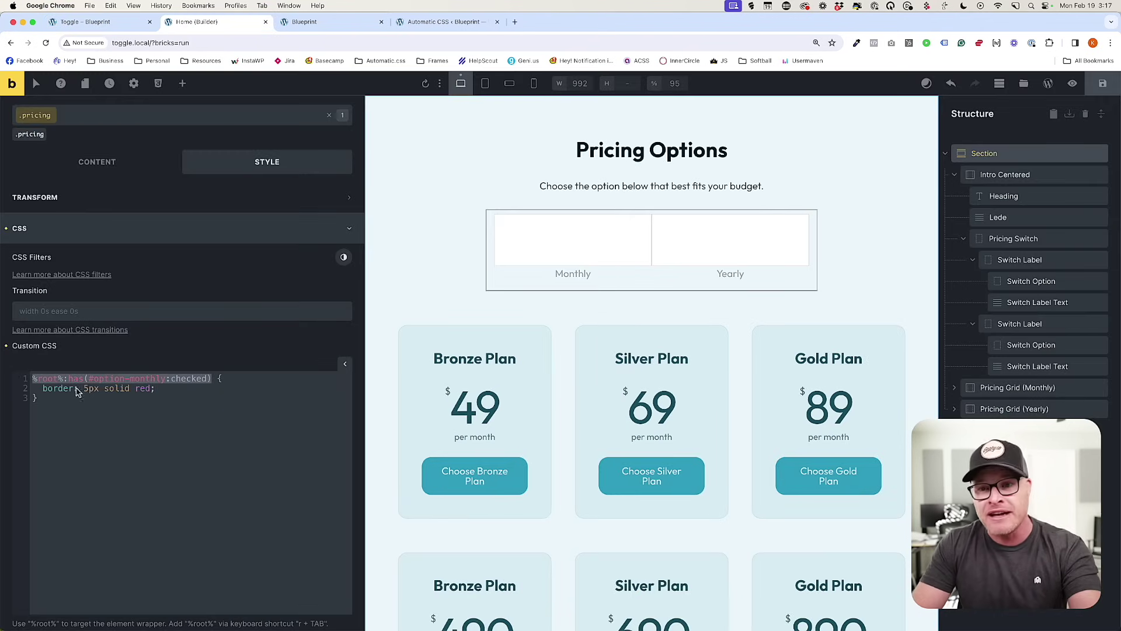
click(135, 400)
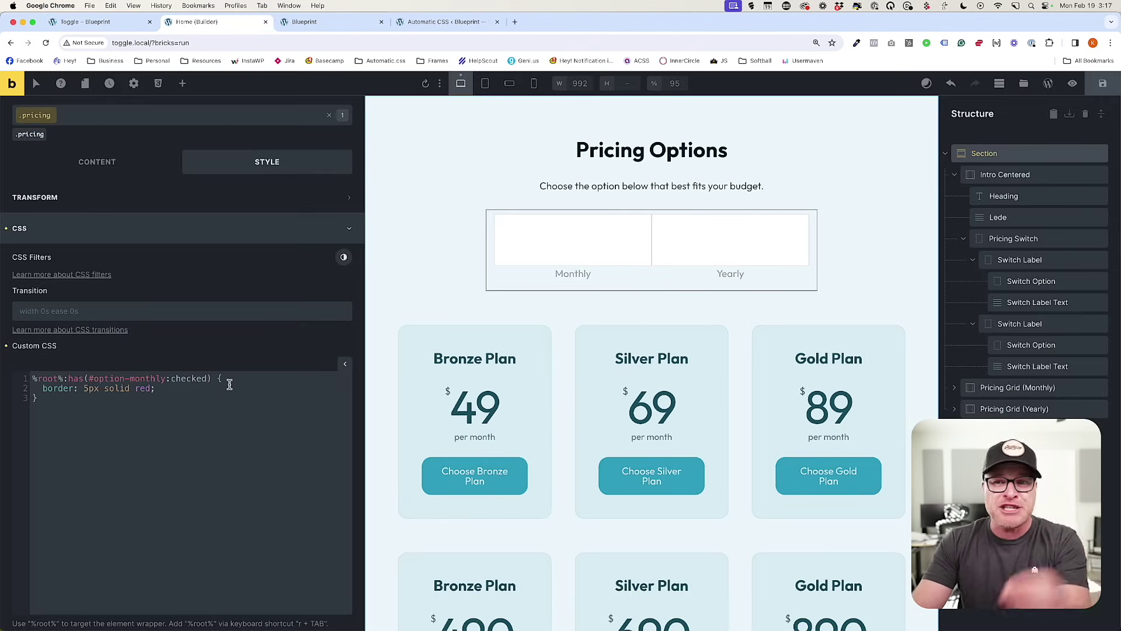
double_click(148, 379)
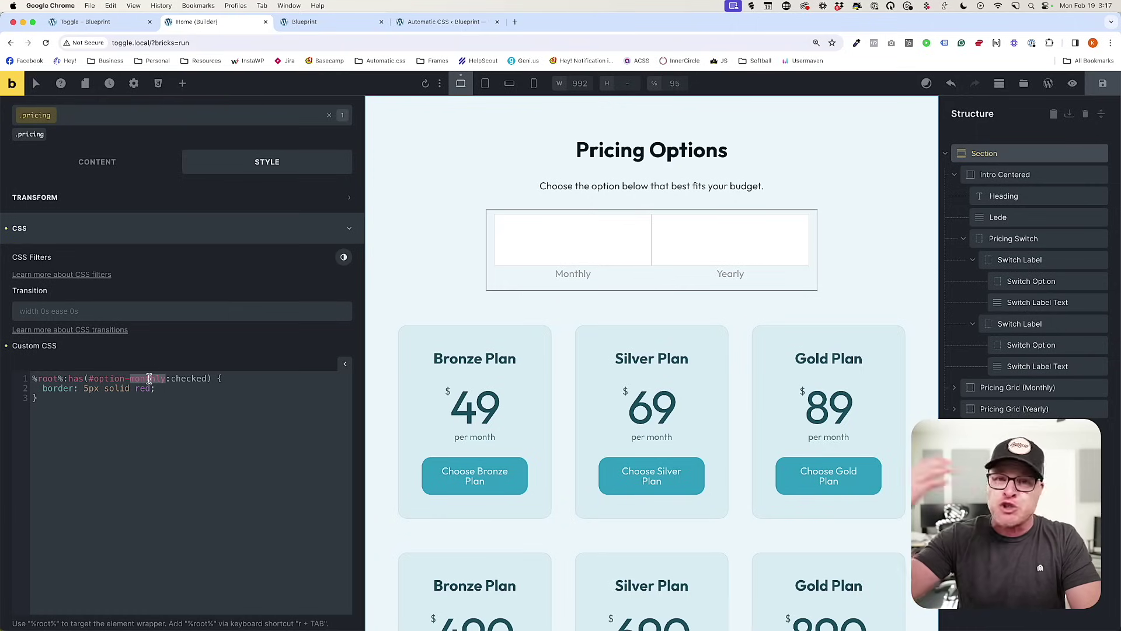
text(yearly)
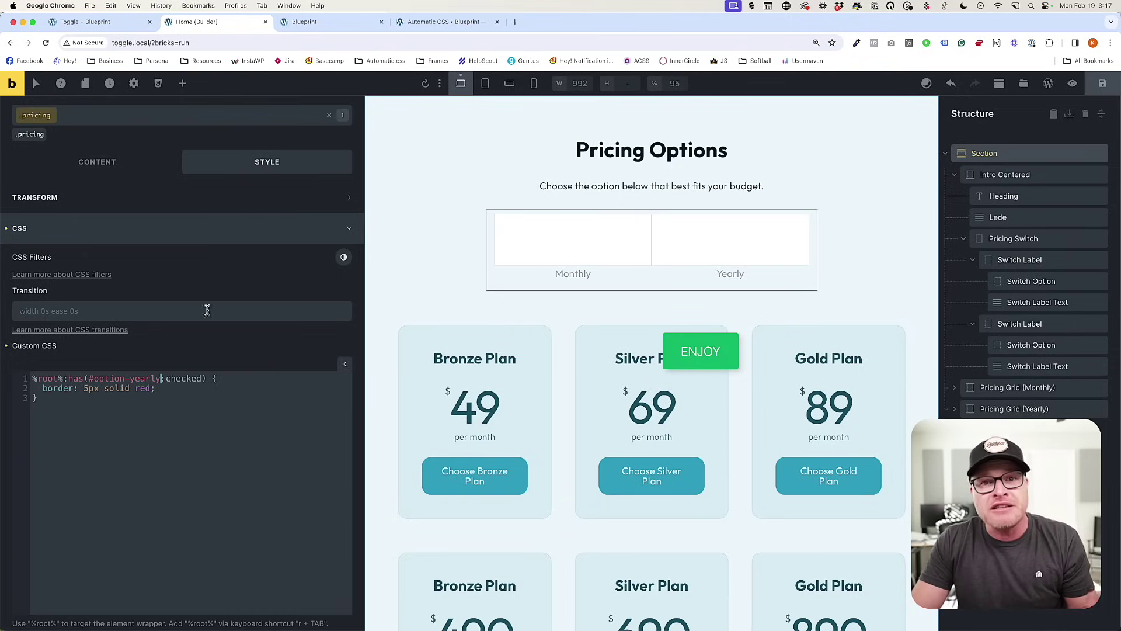
On the front-end preview page, switch to Yearly and back to Monthly to test the section's border rule.
click(305, 22)
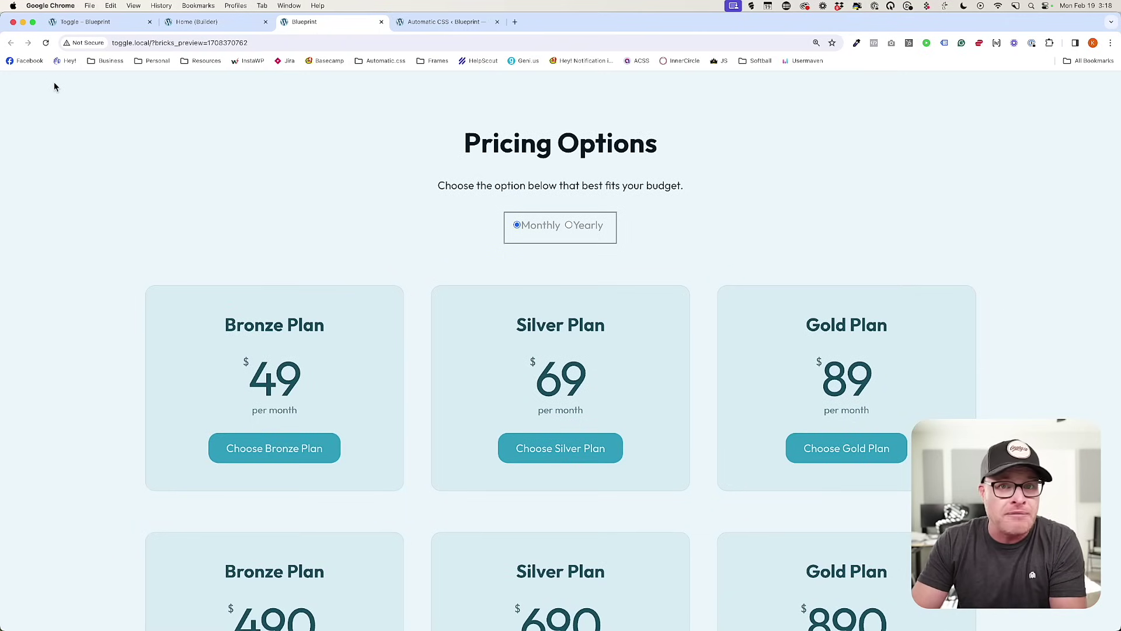
click(569, 226)
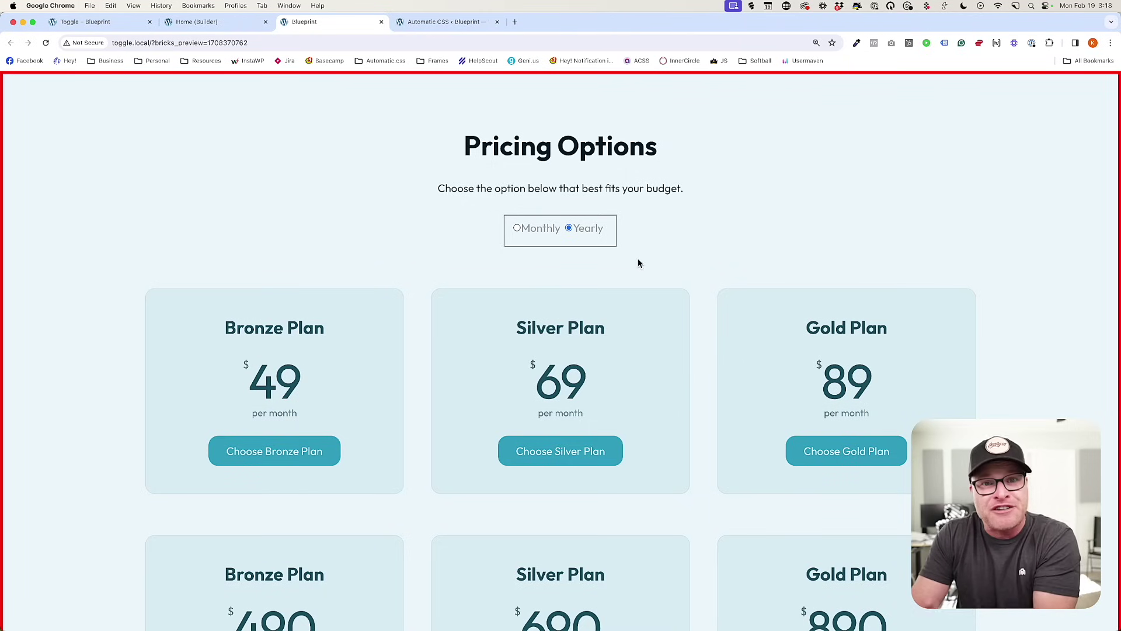
click(541, 233)
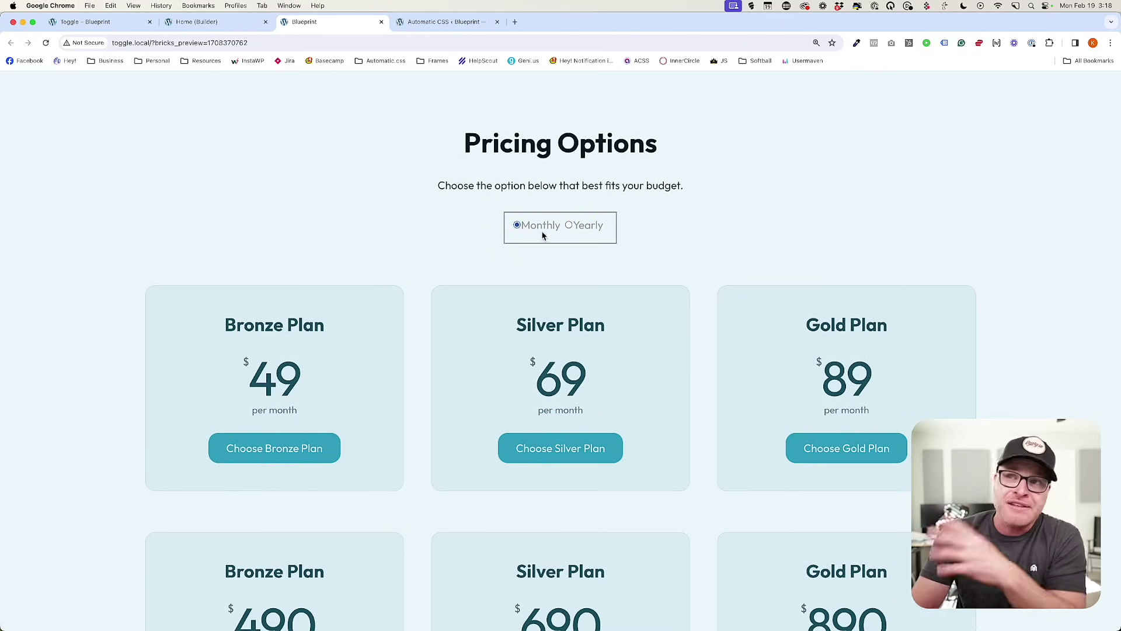
In the builder, change the section's CSS selector to %root%:has(#option-monthly:checked) %root%-grid.
click(196, 22)
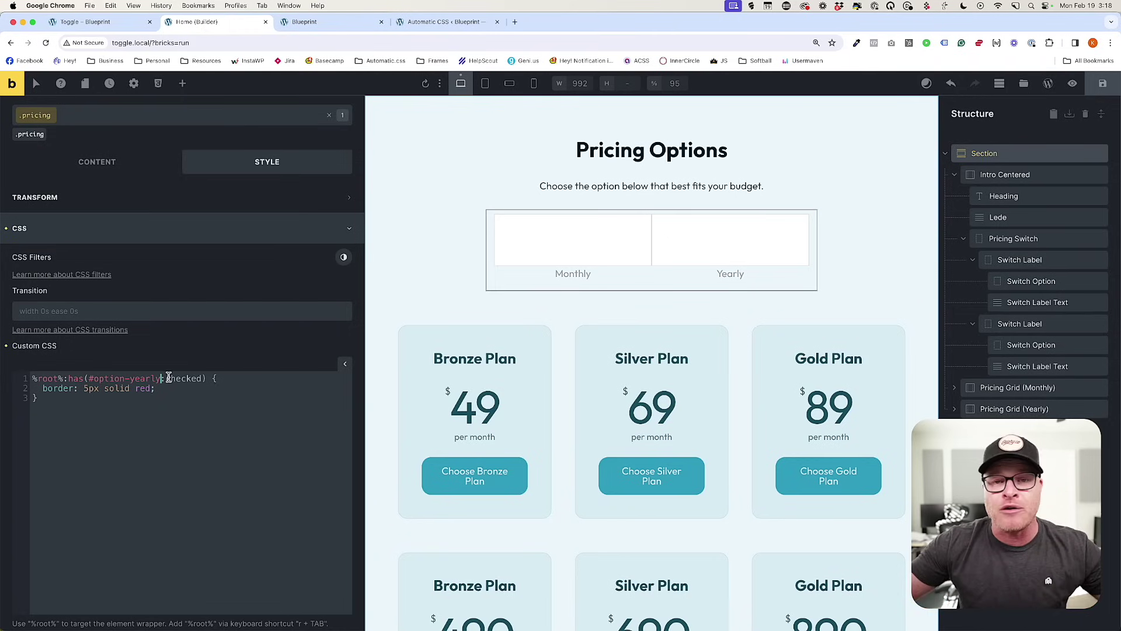
drag(162, 379, 130, 378)
text(monthly)
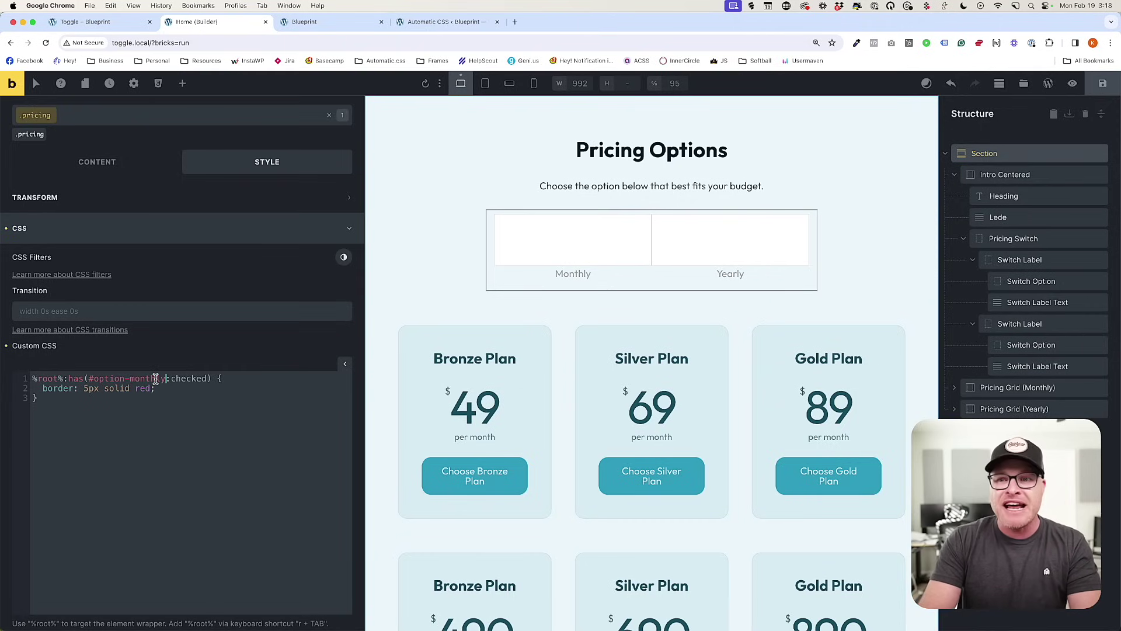
text(ly)
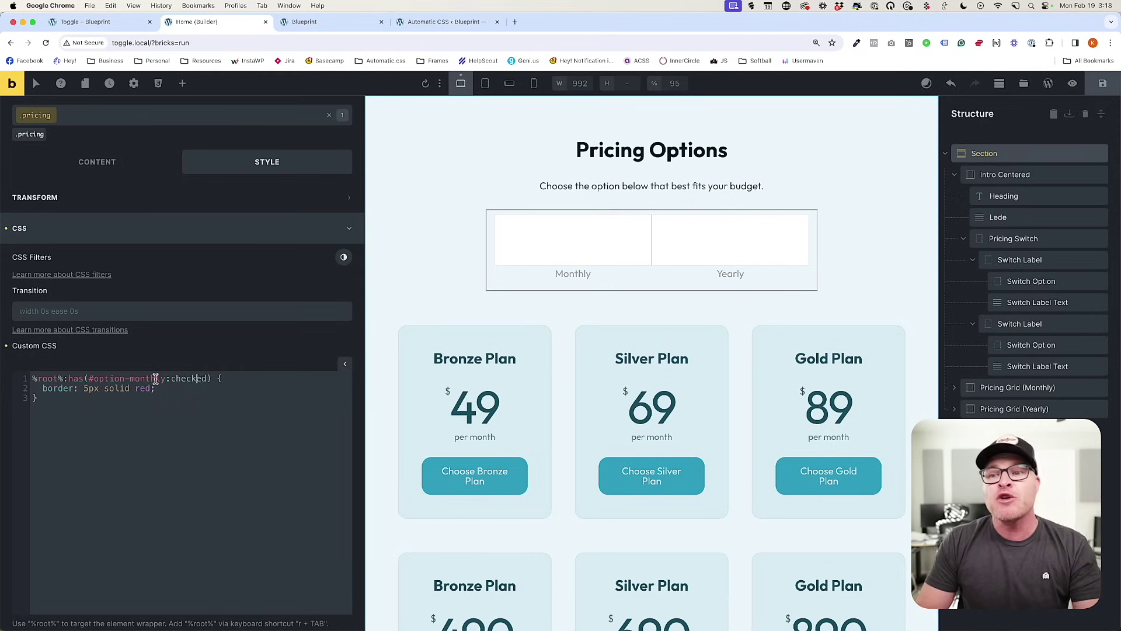
text( %root% )
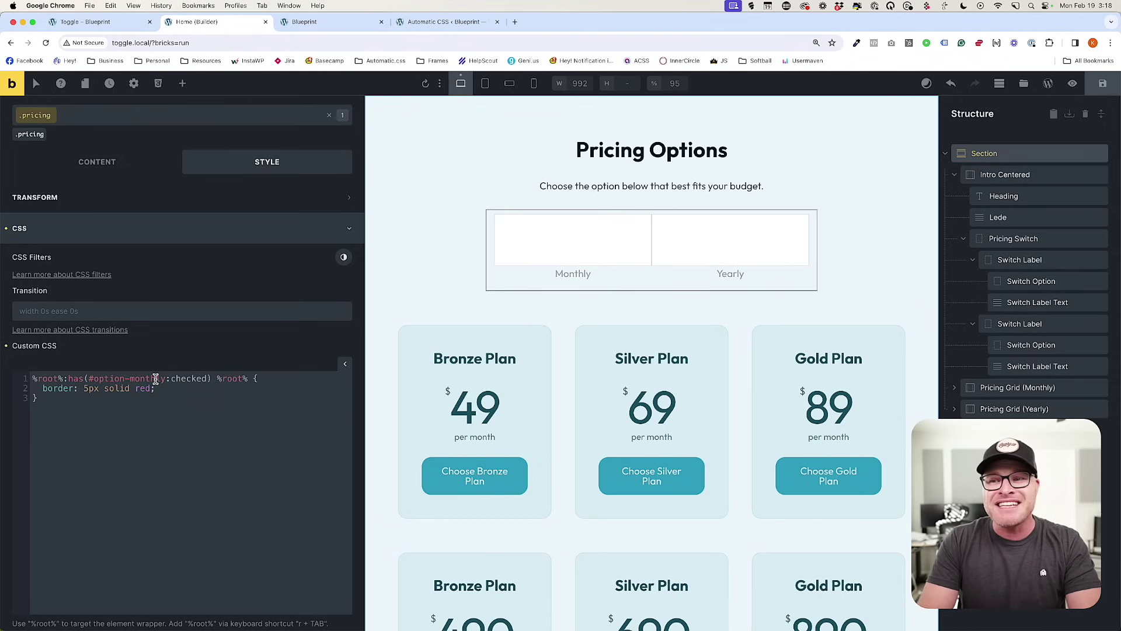
text(-grid)
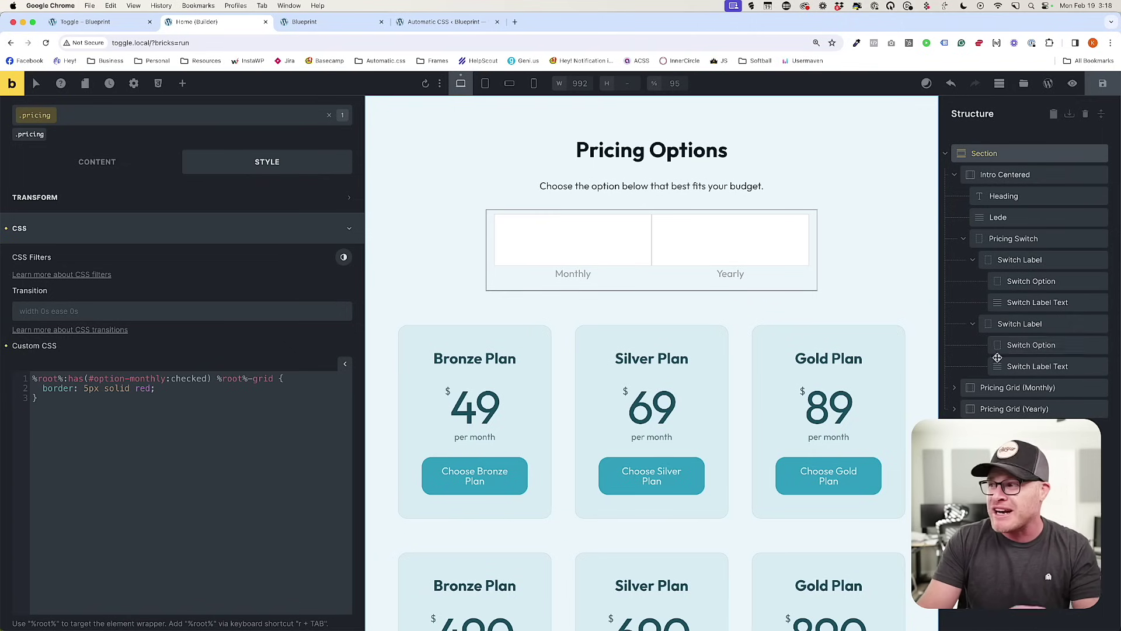
Check the class names on Pricing Grid (Monthly) against the %root%-grid part of the Section's custom CSS selector.
click(1009, 387)
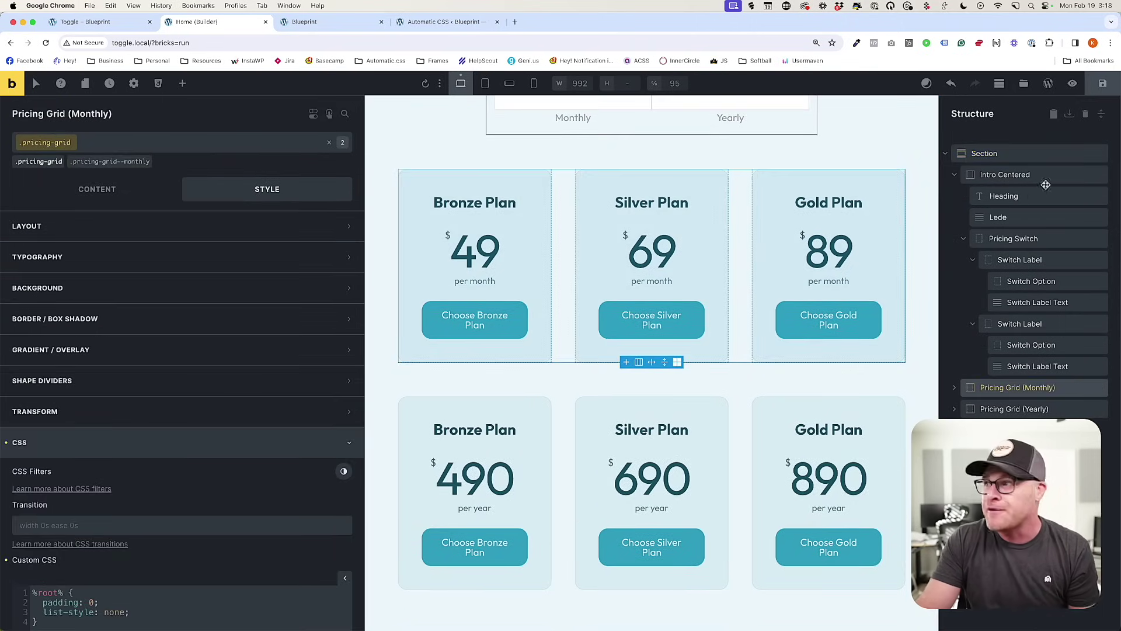
click(1028, 153)
scroll(225, 533, down, 4)
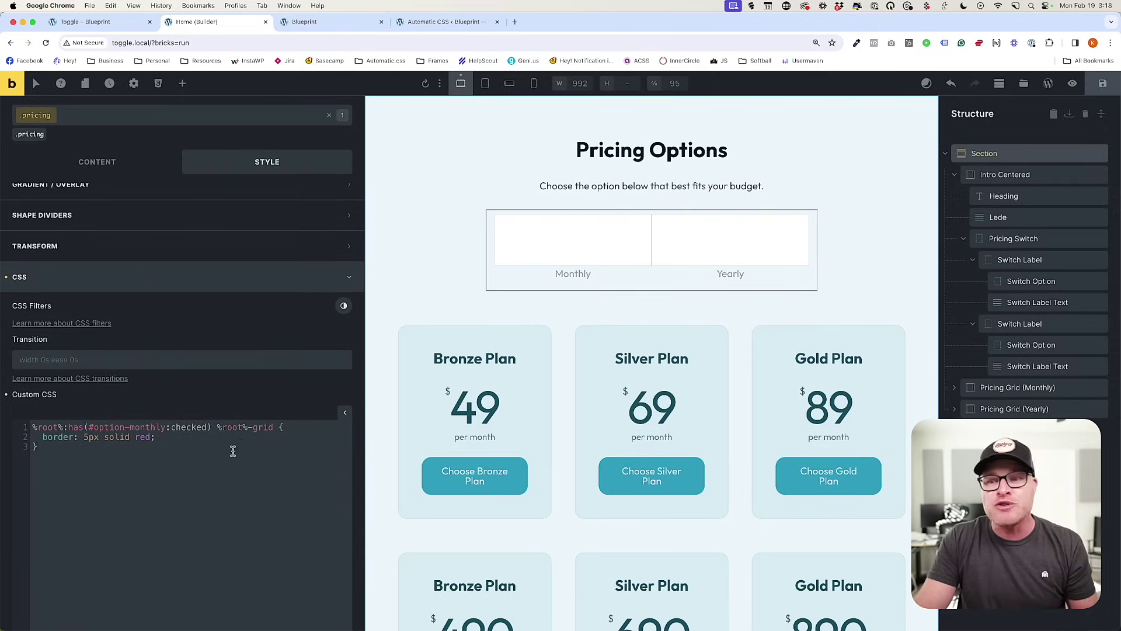
drag(275, 427, 242, 427)
click(222, 439)
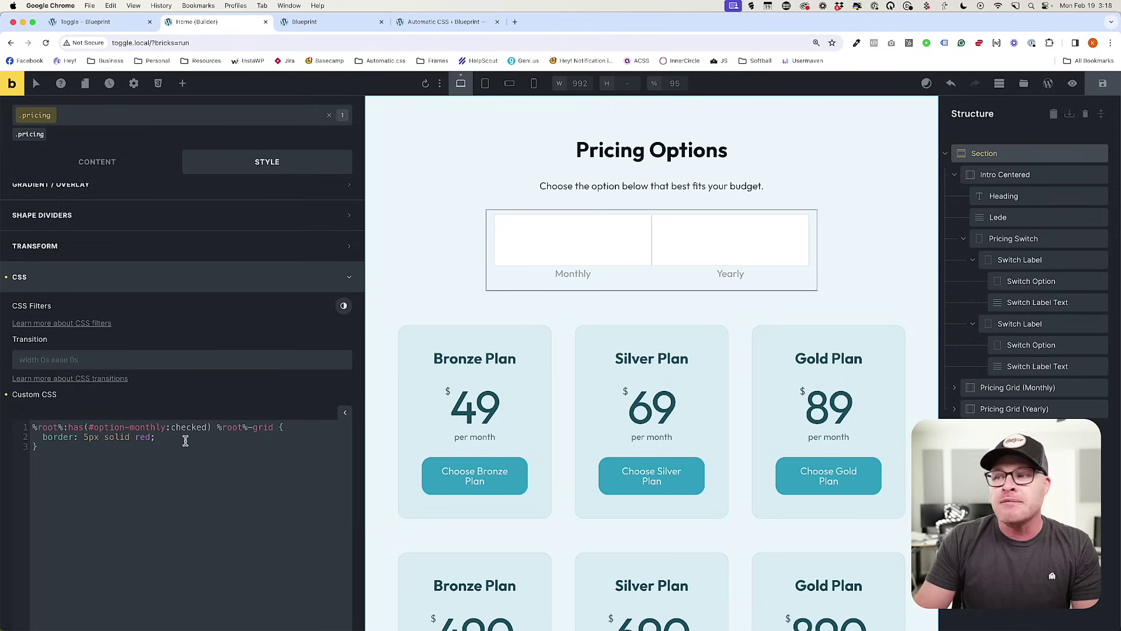
Replace the red border declaration in the section's :has() rule with --display: none;.
drag(187, 438, 43, 438)
key(BackSpace)
text(--)
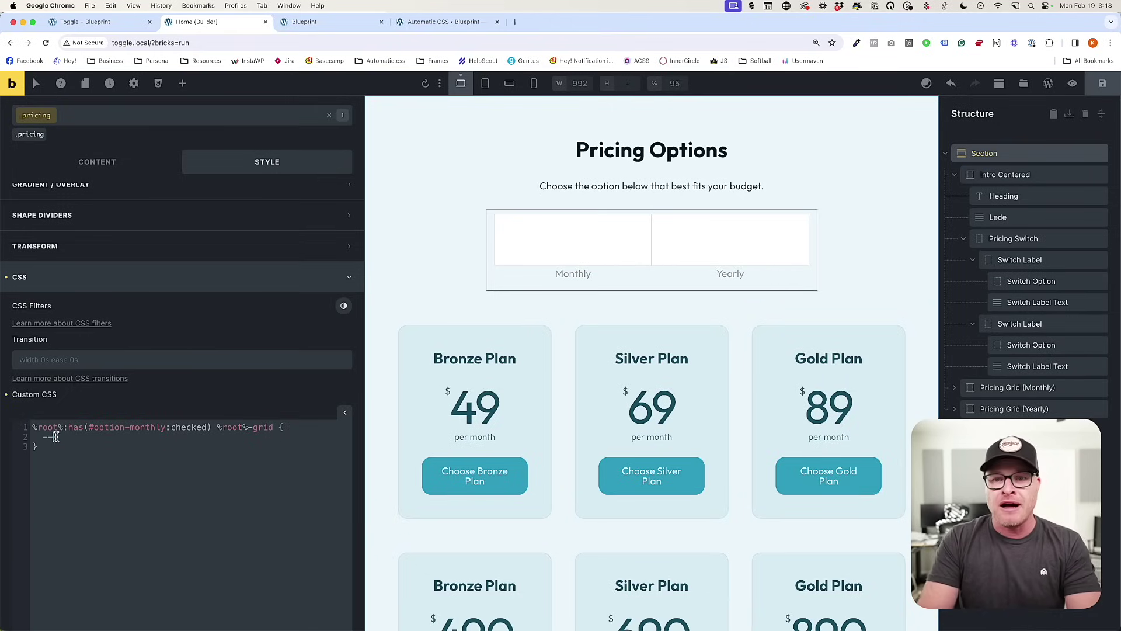
text(display:)
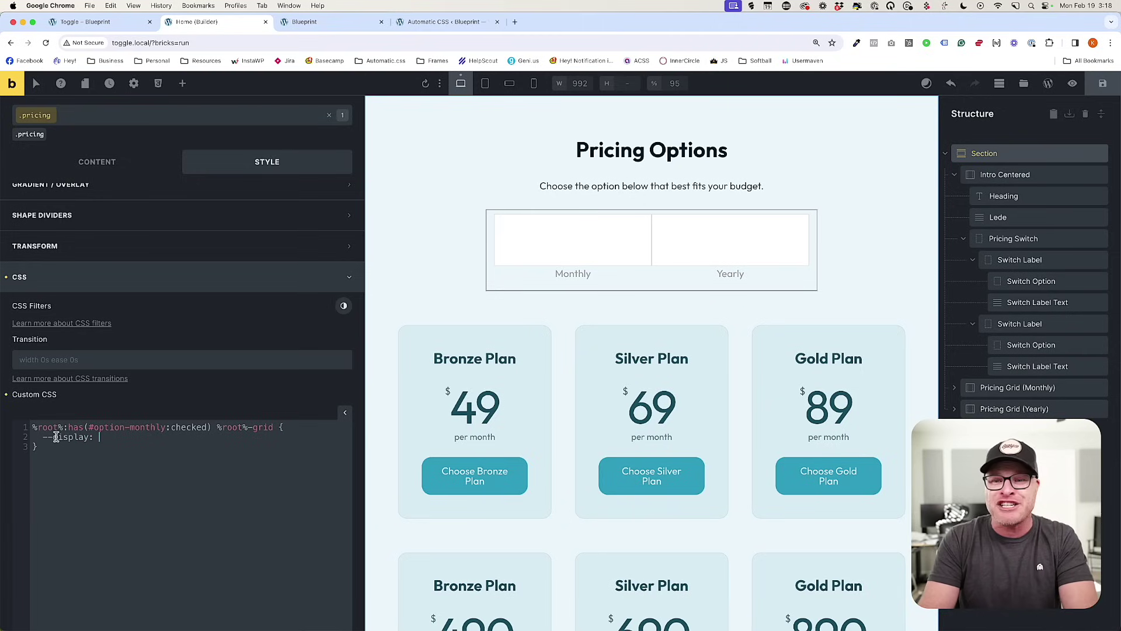
text(none;)
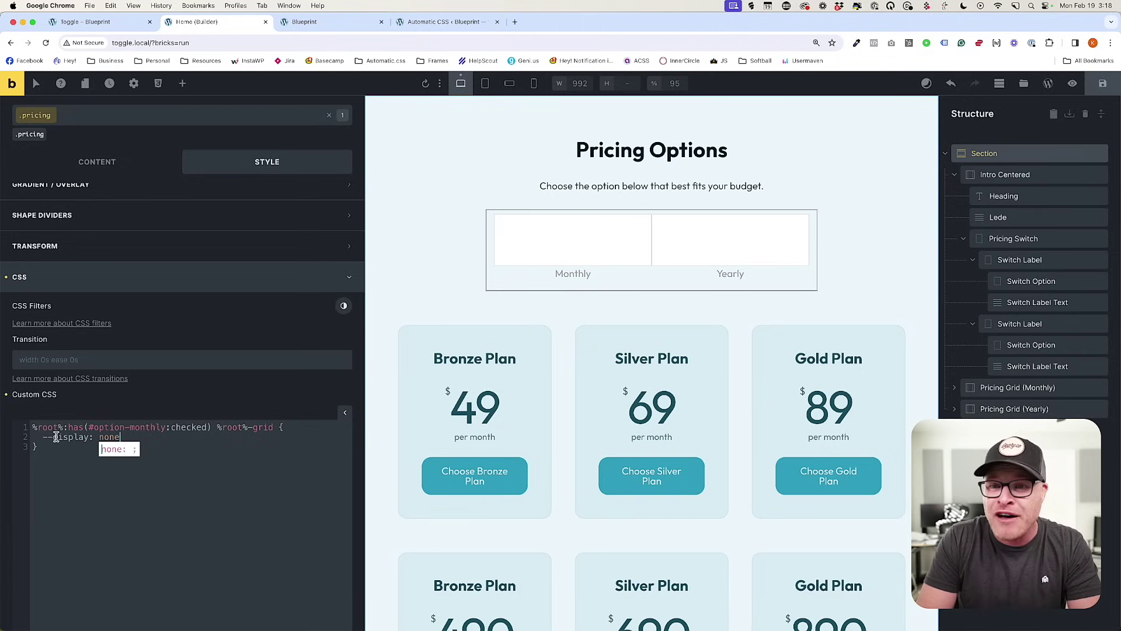
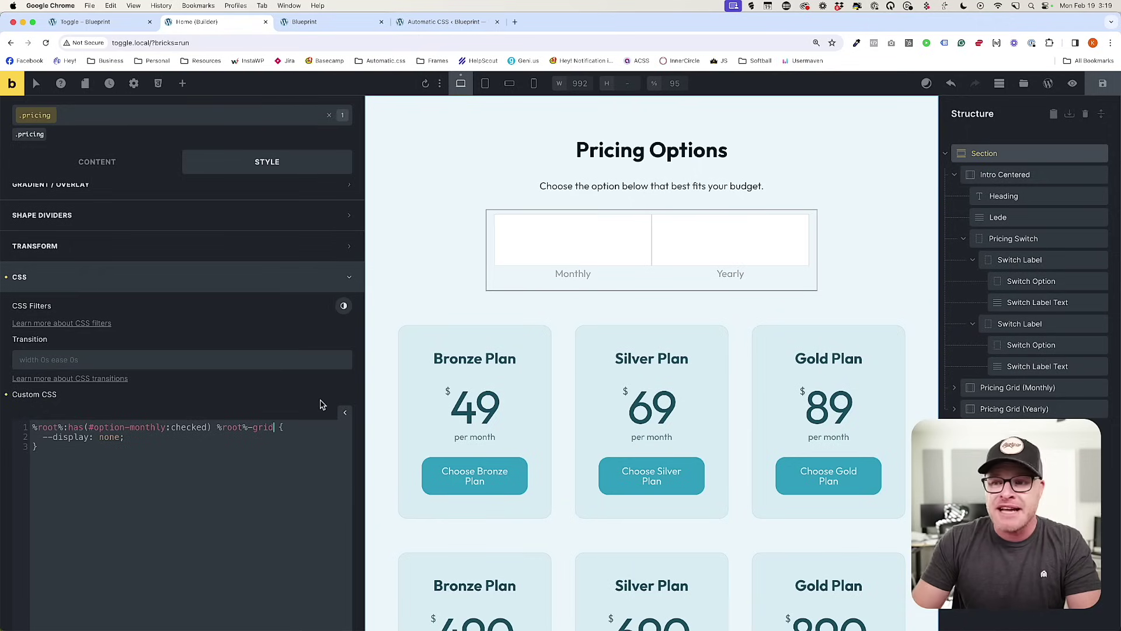
Extend the rule's target to %root%-grid--yearly and check it against the classes on Pricing Grid (Yearly).
text(--yearly)
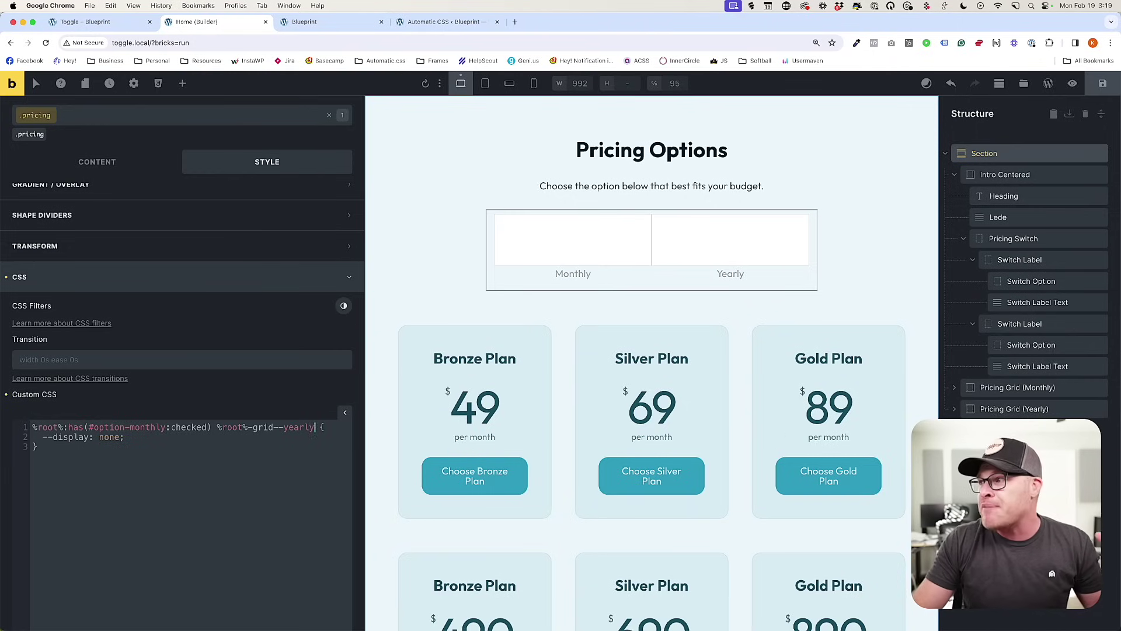
click(1015, 409)
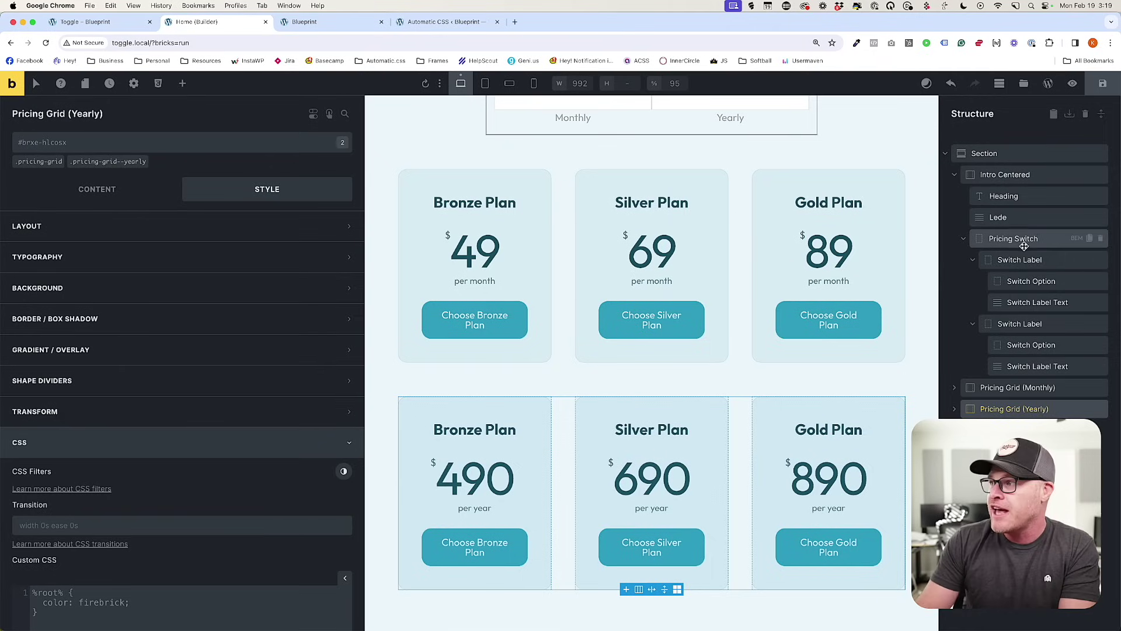
click(1007, 155)
scroll(327, 491, down, 5)
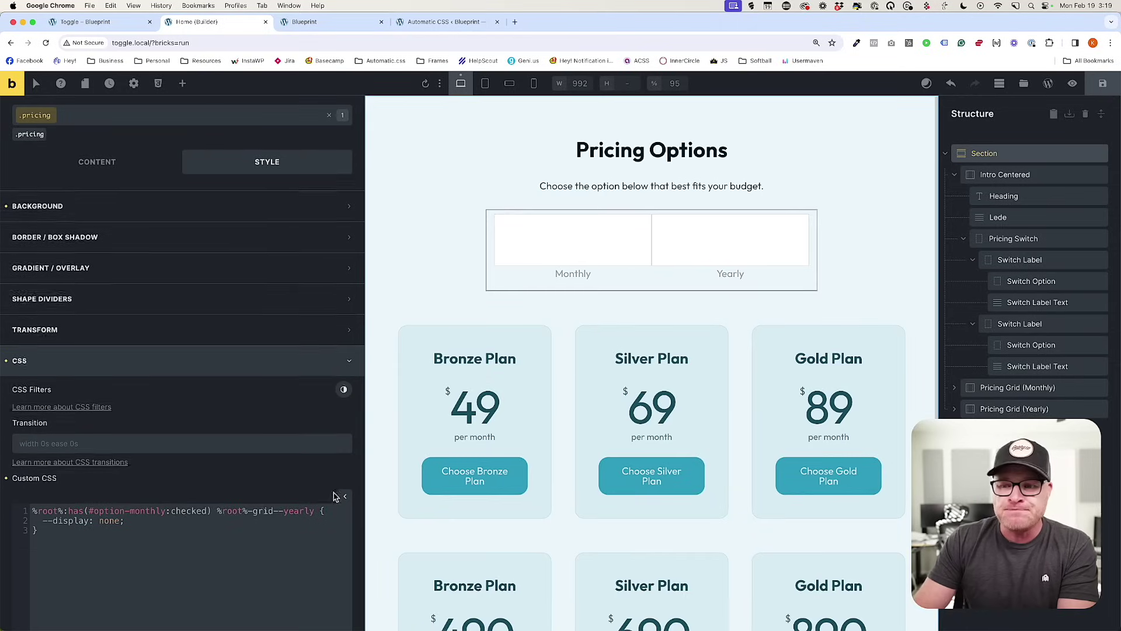
Save the section's %root%-grid--yearly rule and check both pricing grids in the front-end preview for each switch option.
drag(219, 462, 318, 456)
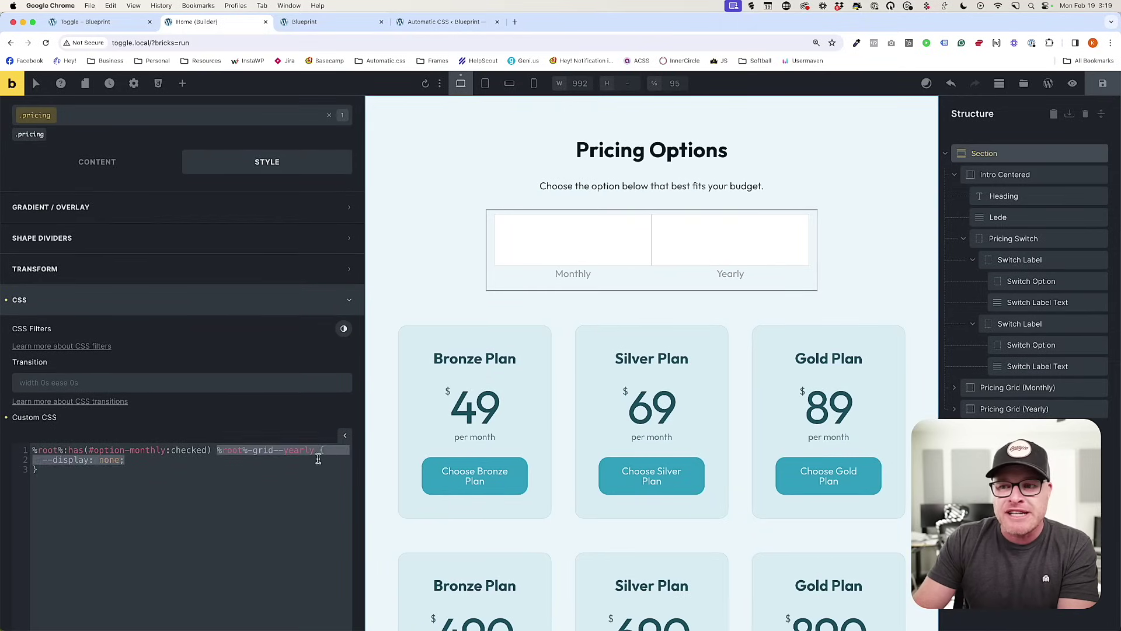
click(218, 465)
click(1102, 83)
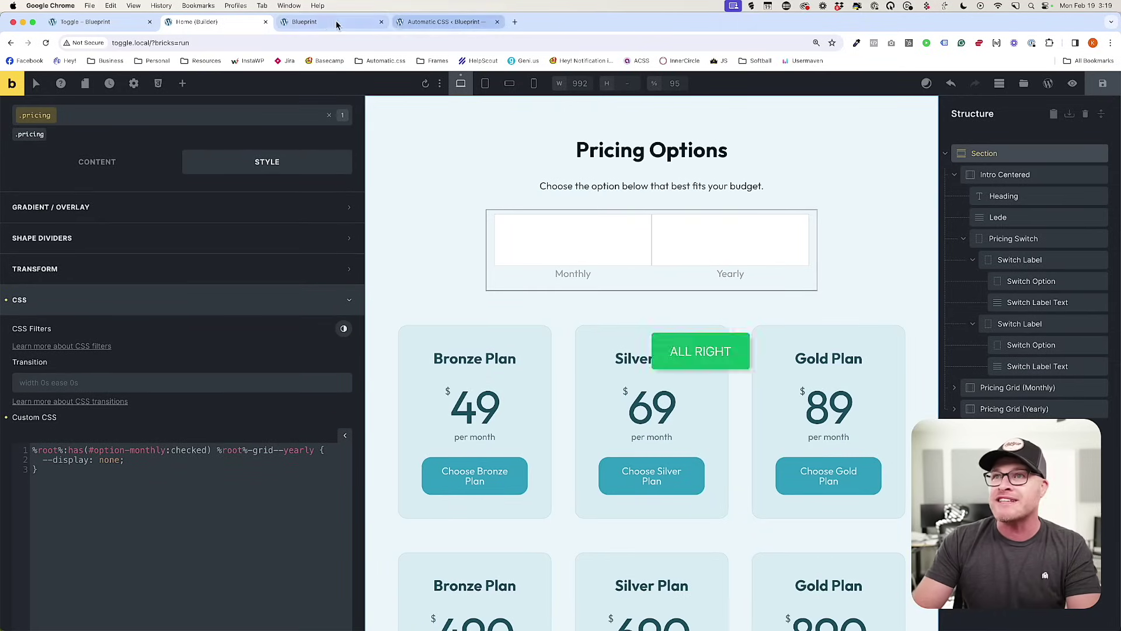
click(304, 22)
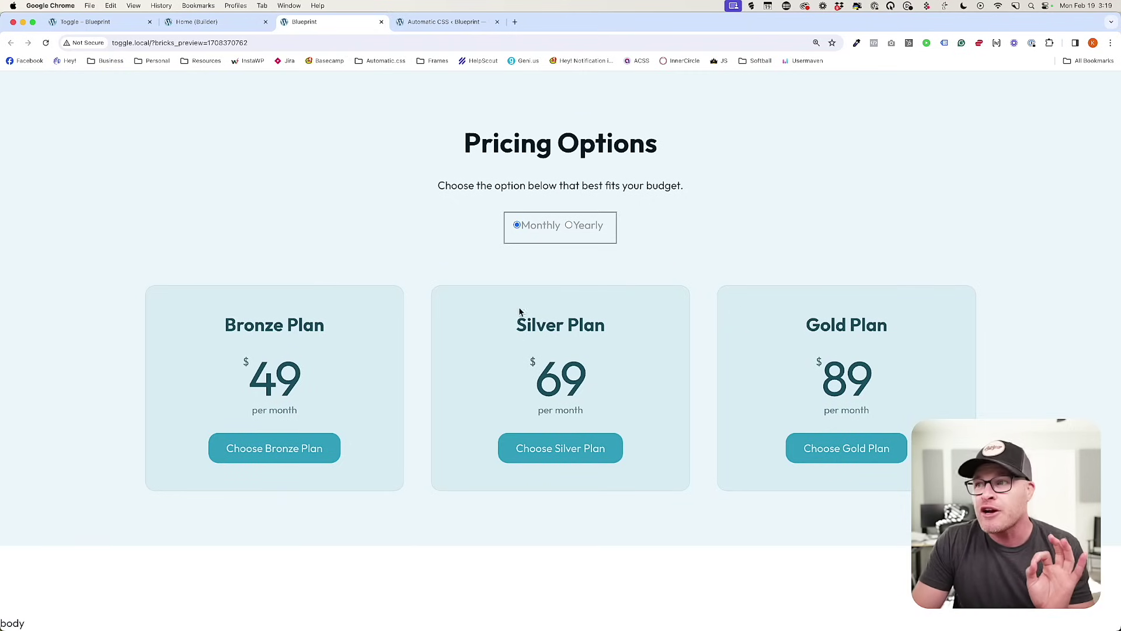
scroll(569, 227, down, 3)
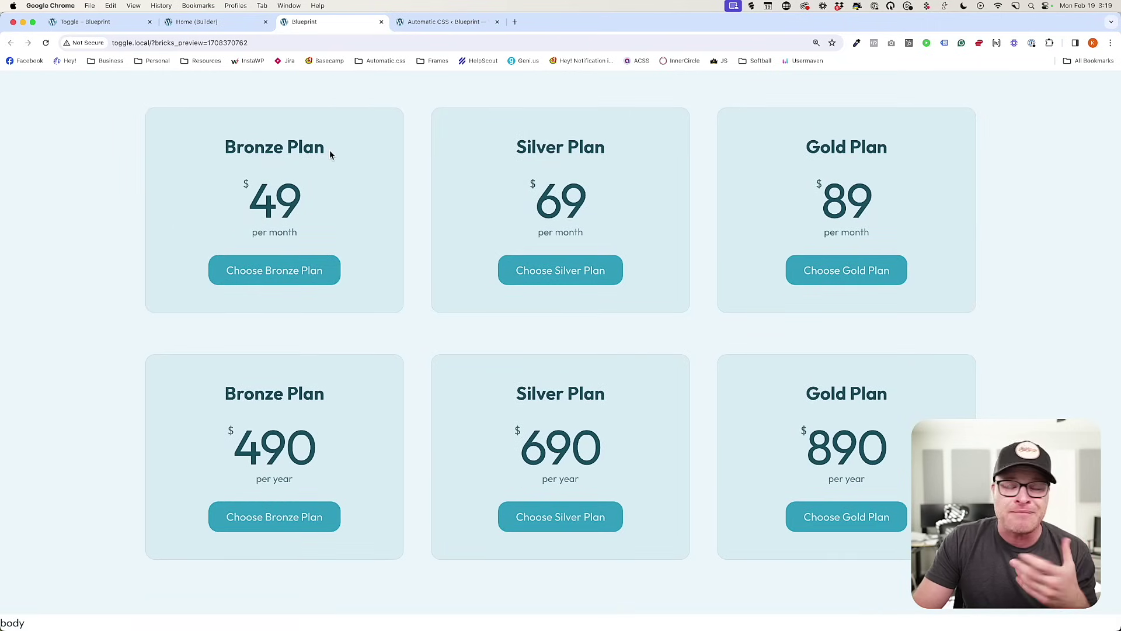
In the builder, duplicate the section's entire :has() rule directly below the original in its custom CSS.
click(140, 24)
click(194, 23)
drag(52, 470, 28, 448)
key(cmd+c)
key(Right)
key(Return)
key(cmd+v)
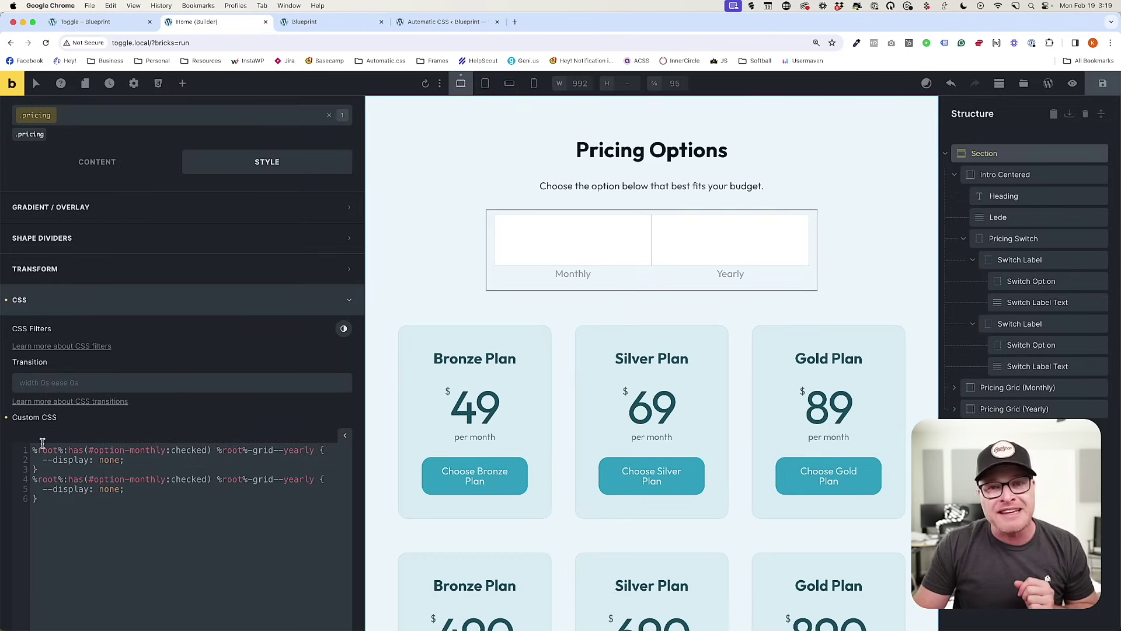
Change the duplicated rule to check #option-yearly and target %root%-grid--monthly, keeping --display: none;.
double_click(142, 479)
text(yearly)
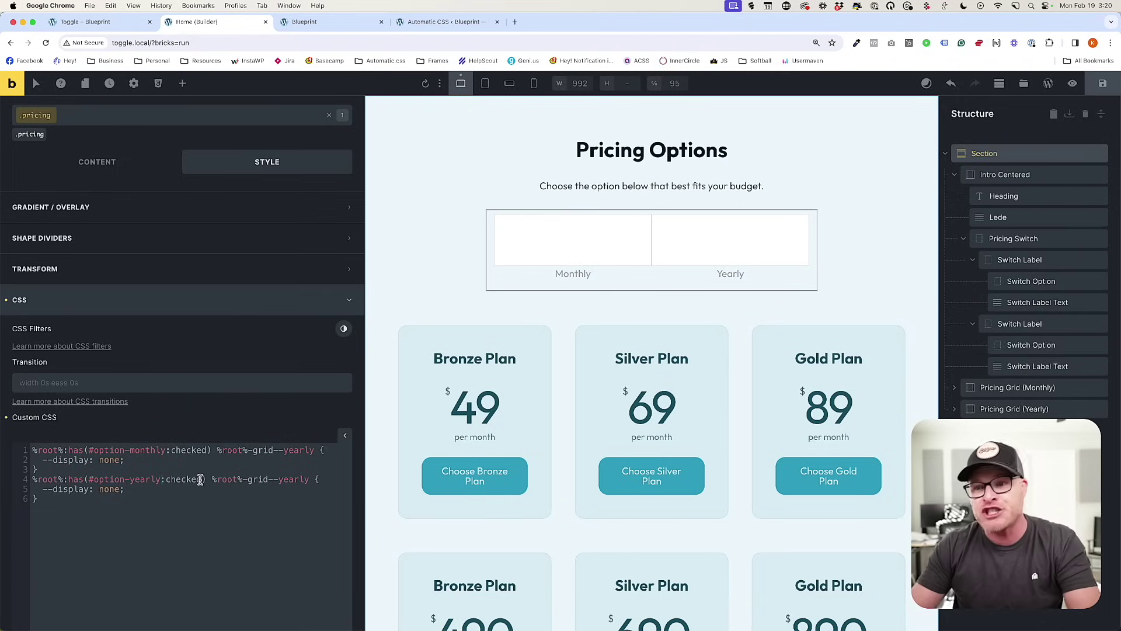
double_click(286, 479)
text(monthly)
drag(164, 489, 41, 487)
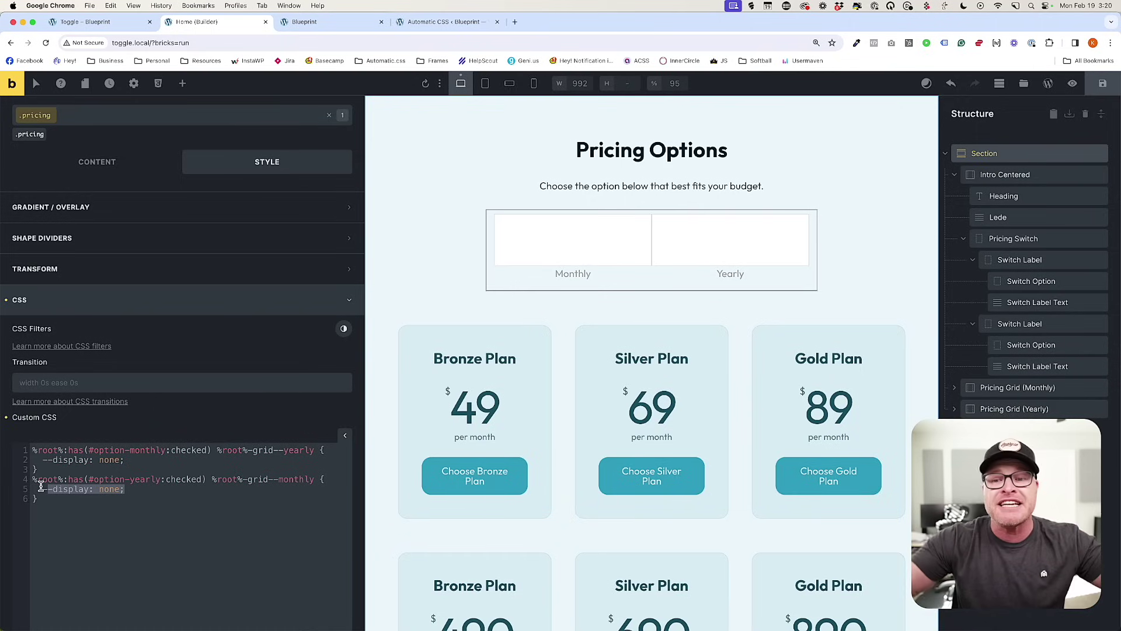
In the front-end preview, alternate between Monthly and Yearly several times to test the pricing grid swap.
click(346, 22)
click(574, 228)
click(534, 226)
click(576, 226)
click(539, 226)
click(590, 228)
click(517, 226)
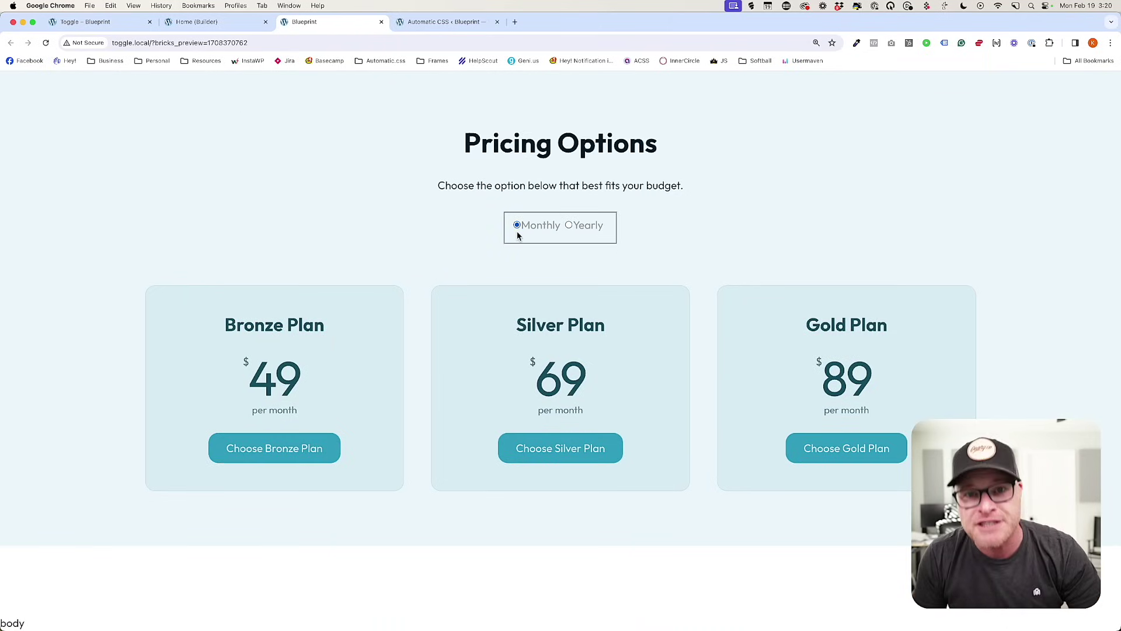
click(584, 228)
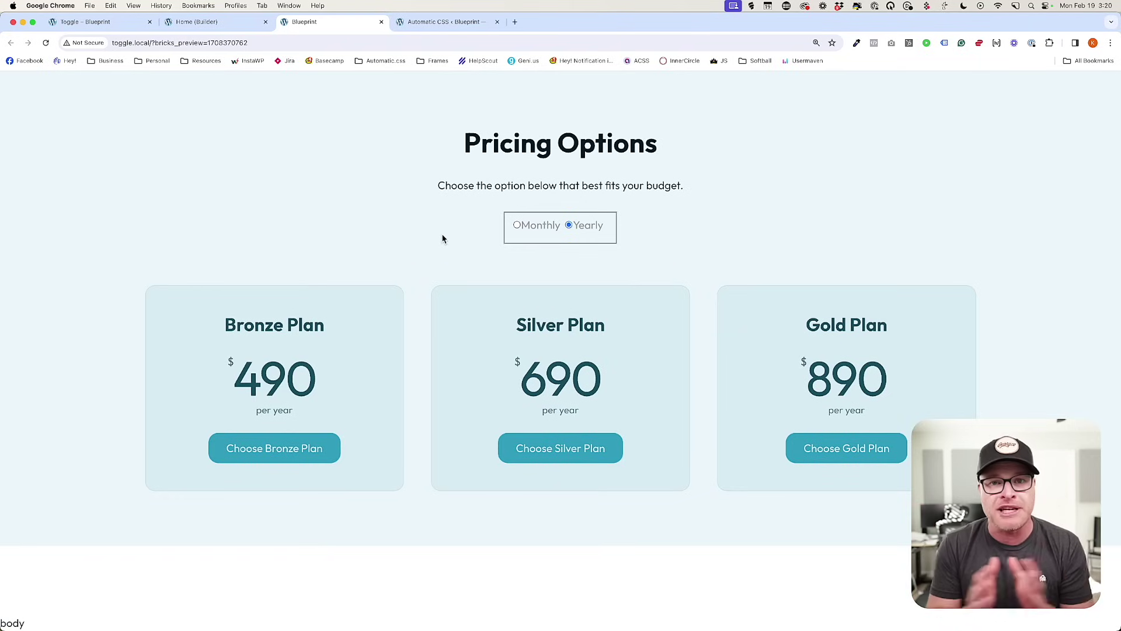
Compare the unstyled pricing switch in the front-end preview with the styled toggle on the finished example page.
click(128, 23)
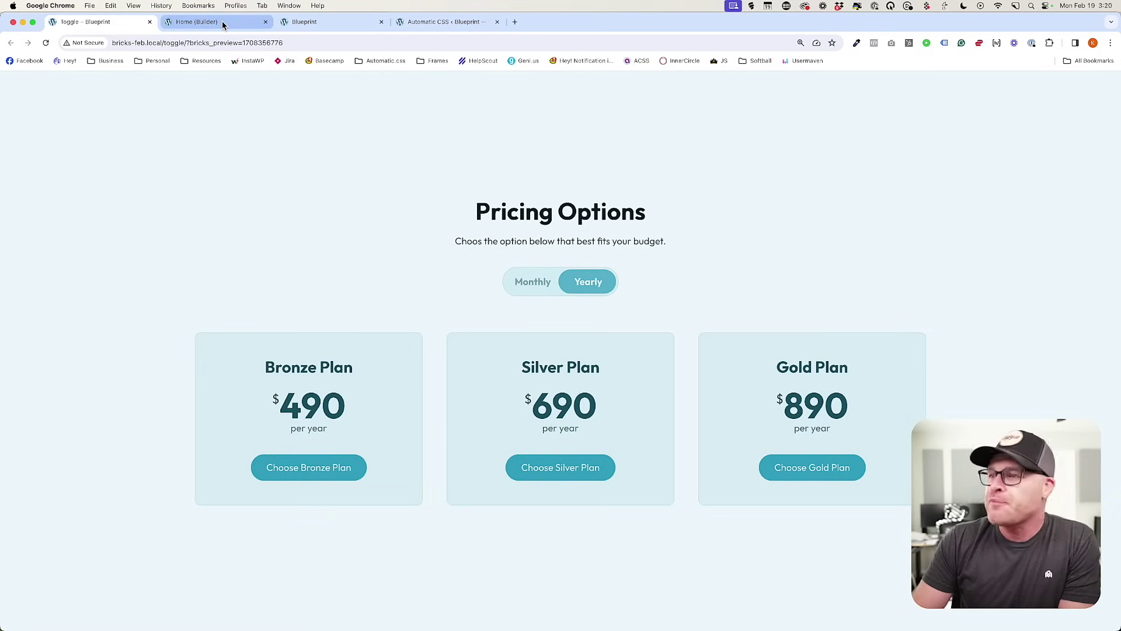
click(197, 22)
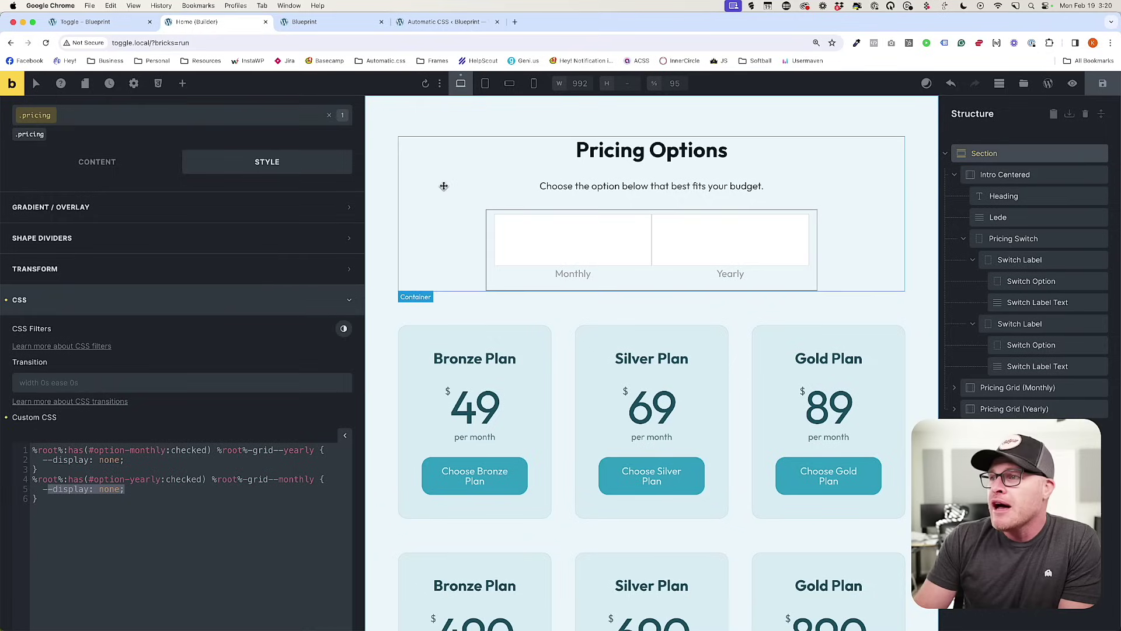
click(321, 22)
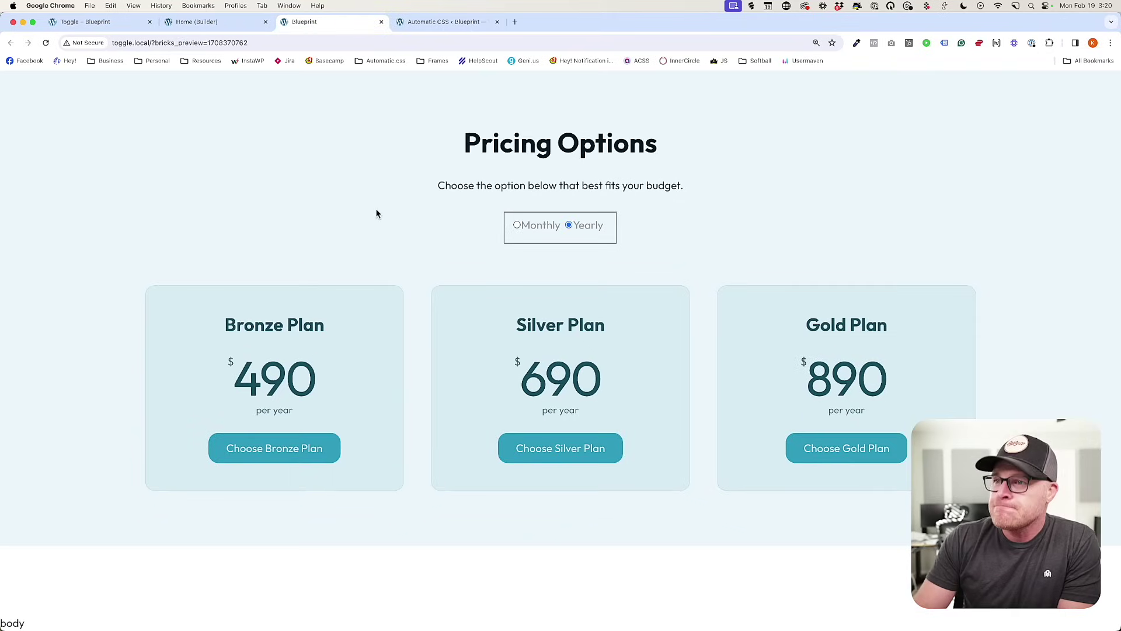
click(196, 22)
click(99, 23)
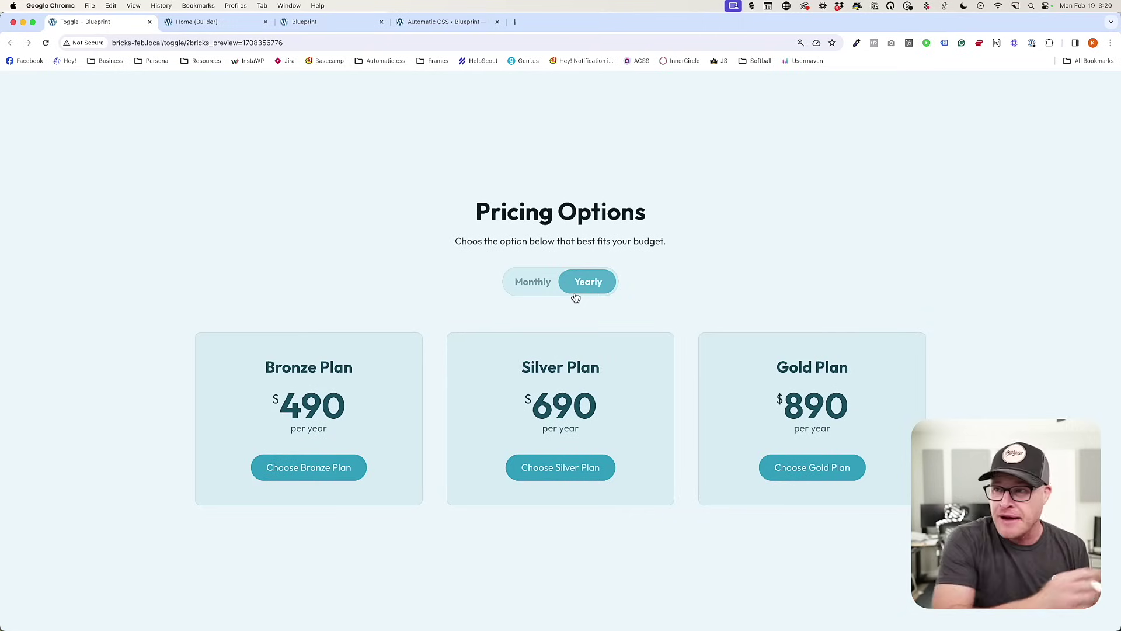
In the builder, add a Basic Text element inside the Pricing Switch fieldset.
click(196, 22)
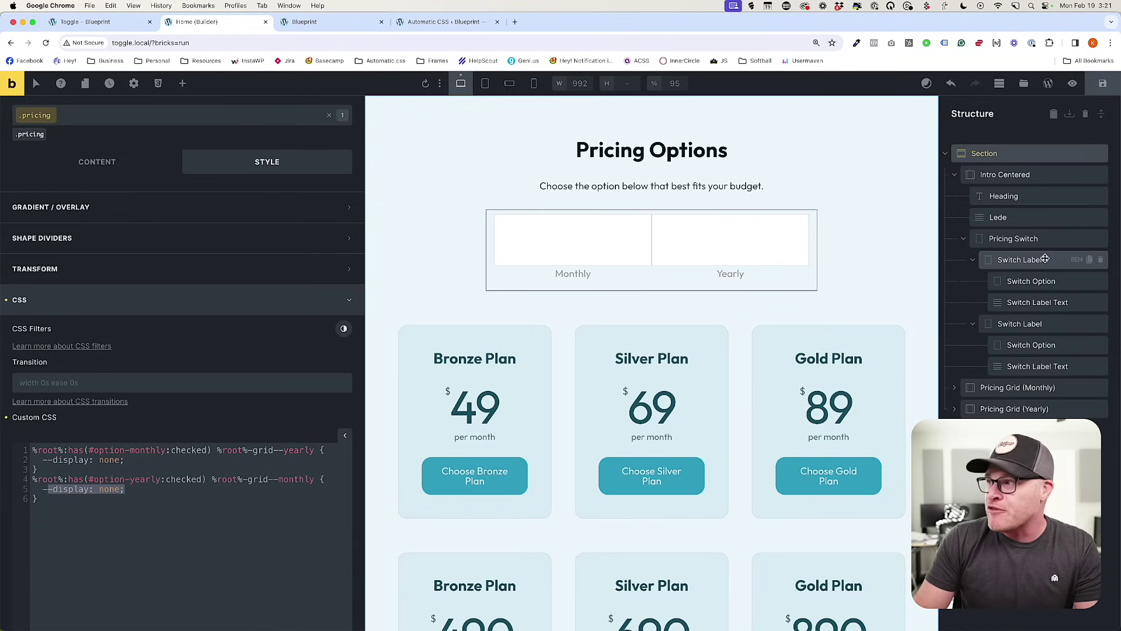
click(1037, 242)
click(1037, 241)
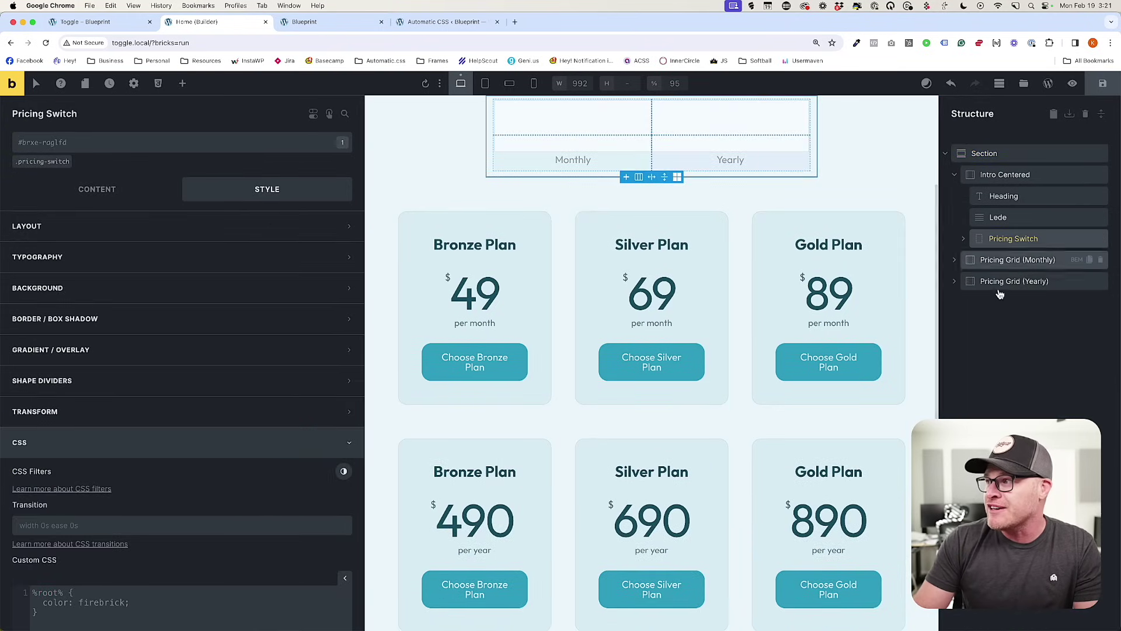
click(1026, 244)
click(97, 189)
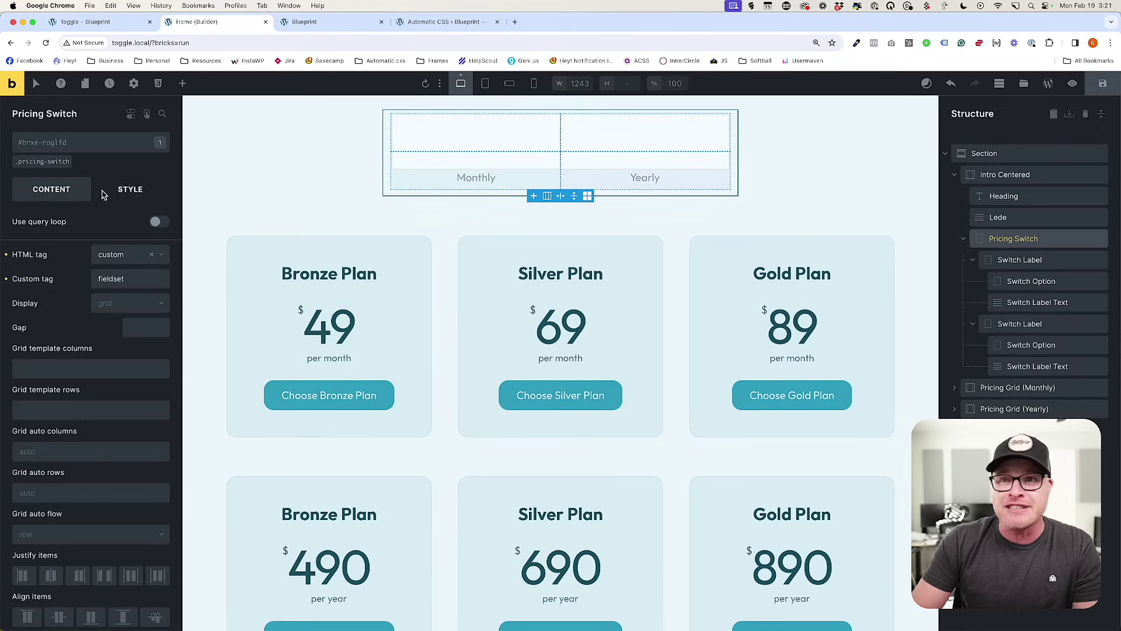
click(183, 87)
text(text)
key(Return)
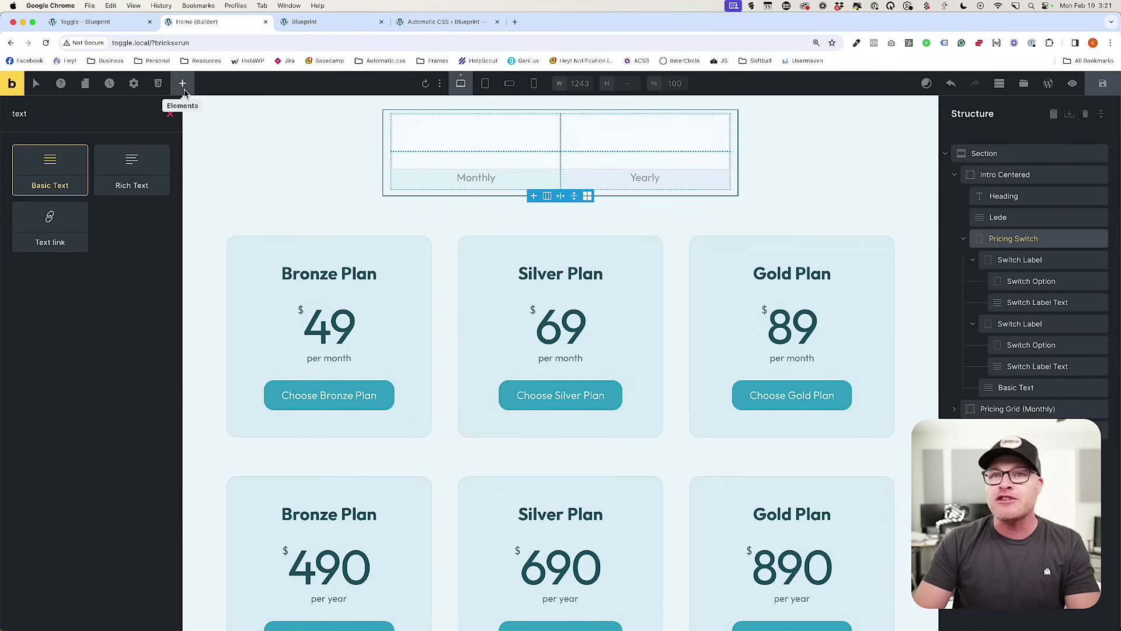
Rename the new Basic Text element as Legend and give it the custom HTML tag legend.
double_click(1009, 387)
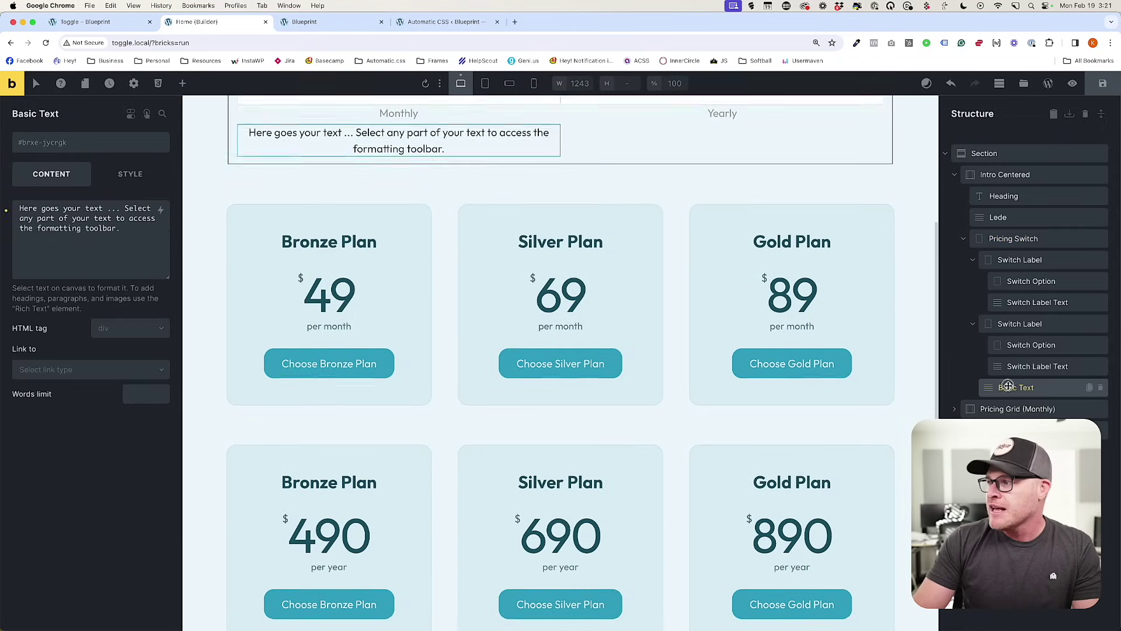
text(Legend)
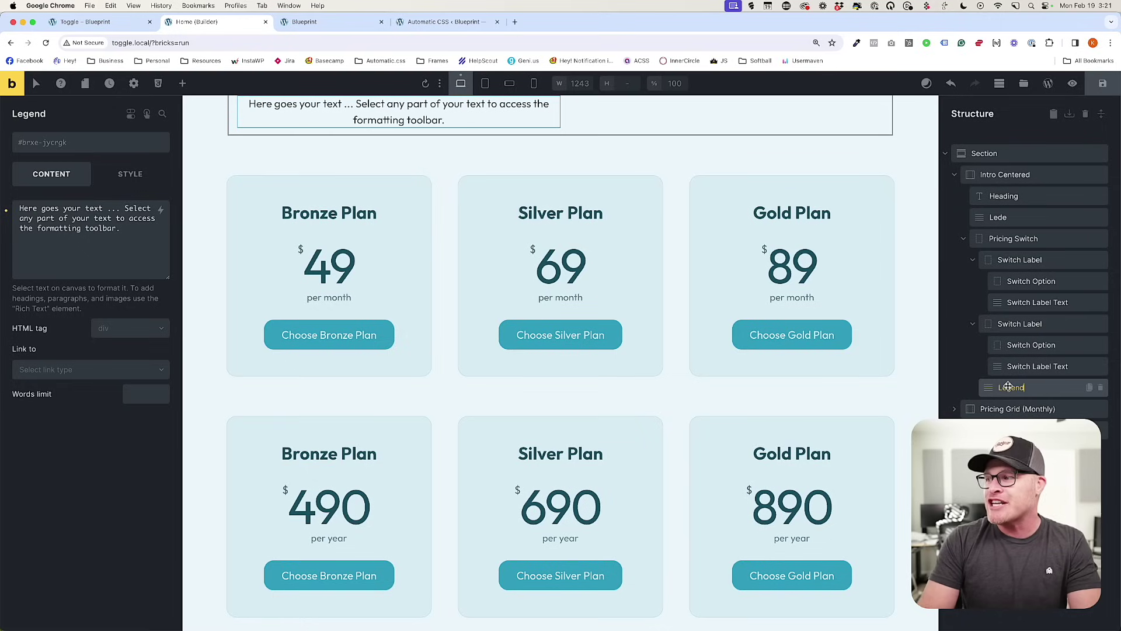
click(130, 329)
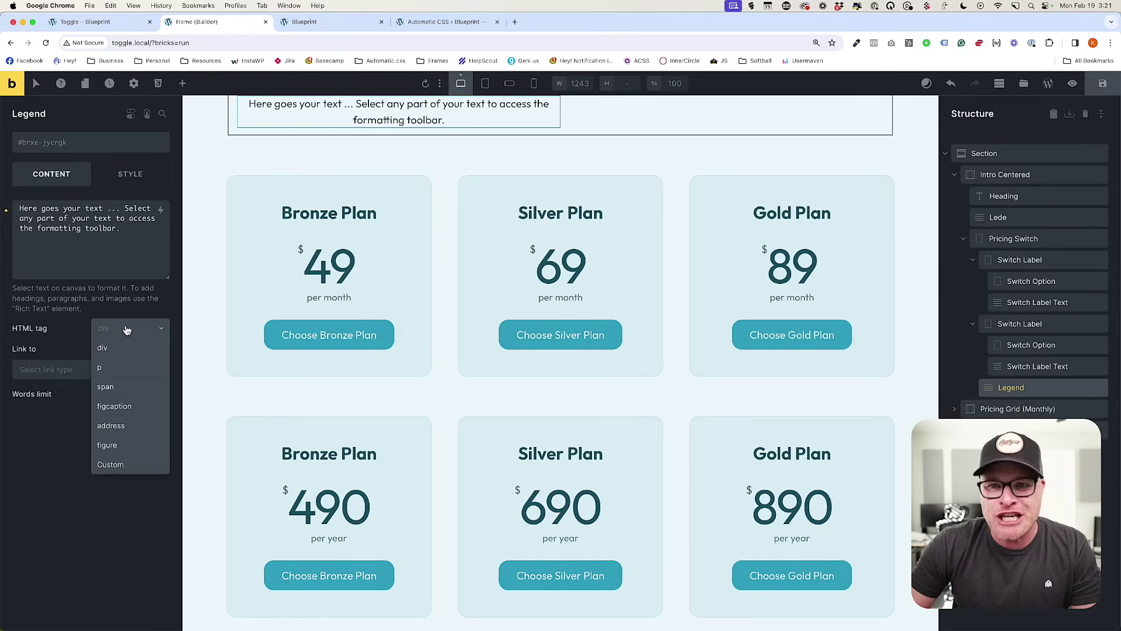
click(117, 469)
click(125, 353)
text(legend)
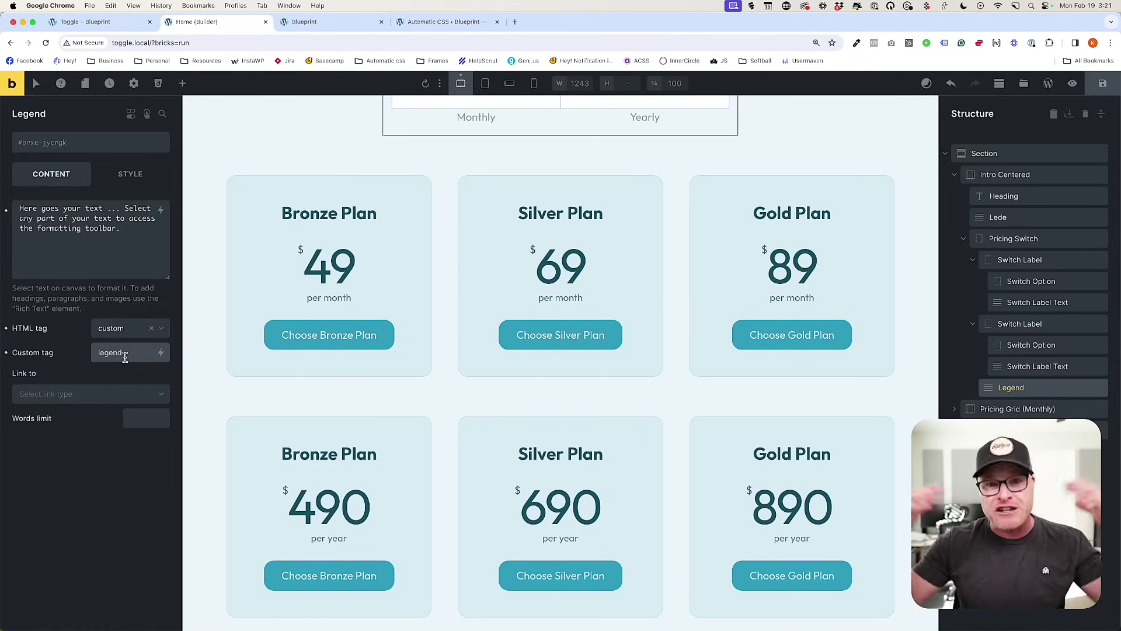
Replace the Legend element's placeholder text with "Pricing Option Switch".
triple_click(131, 234)
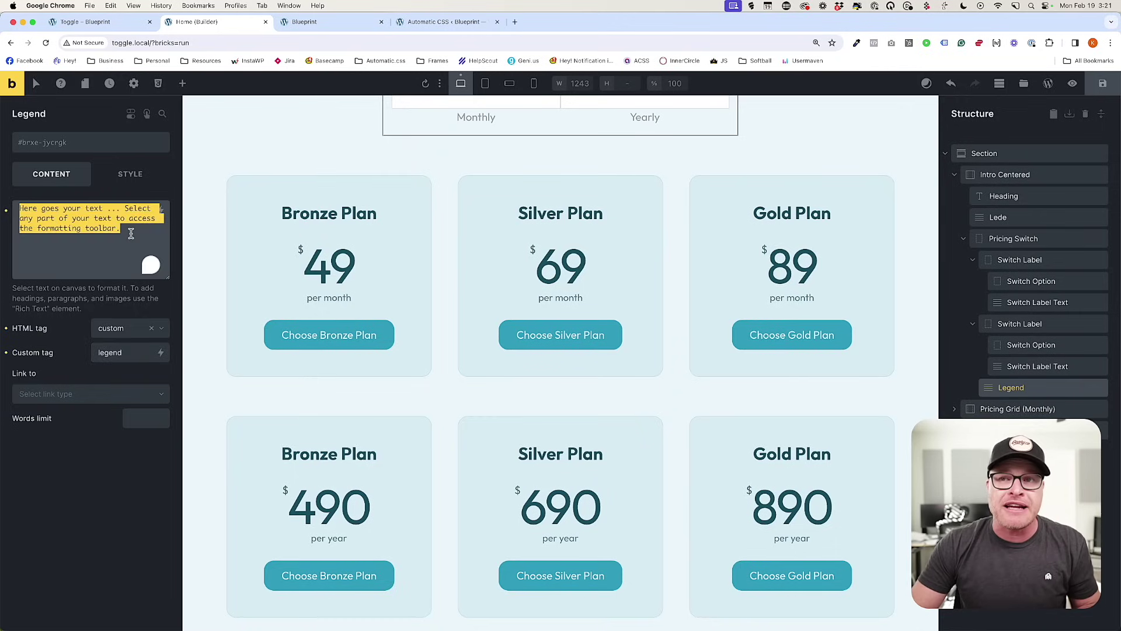
text(Pricing)
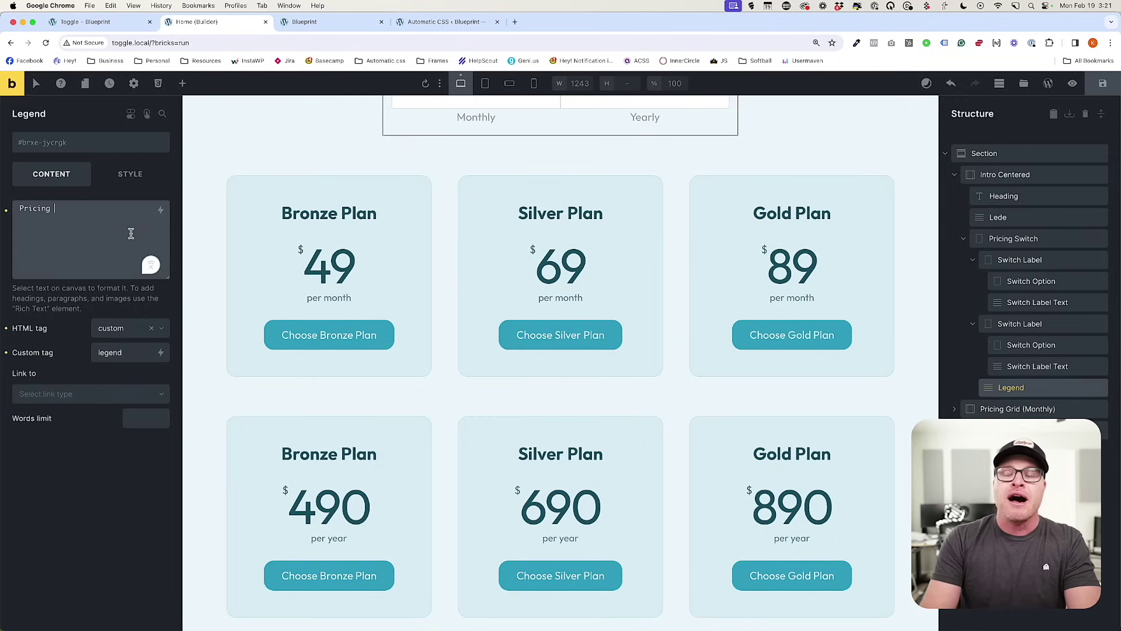
text( Options)
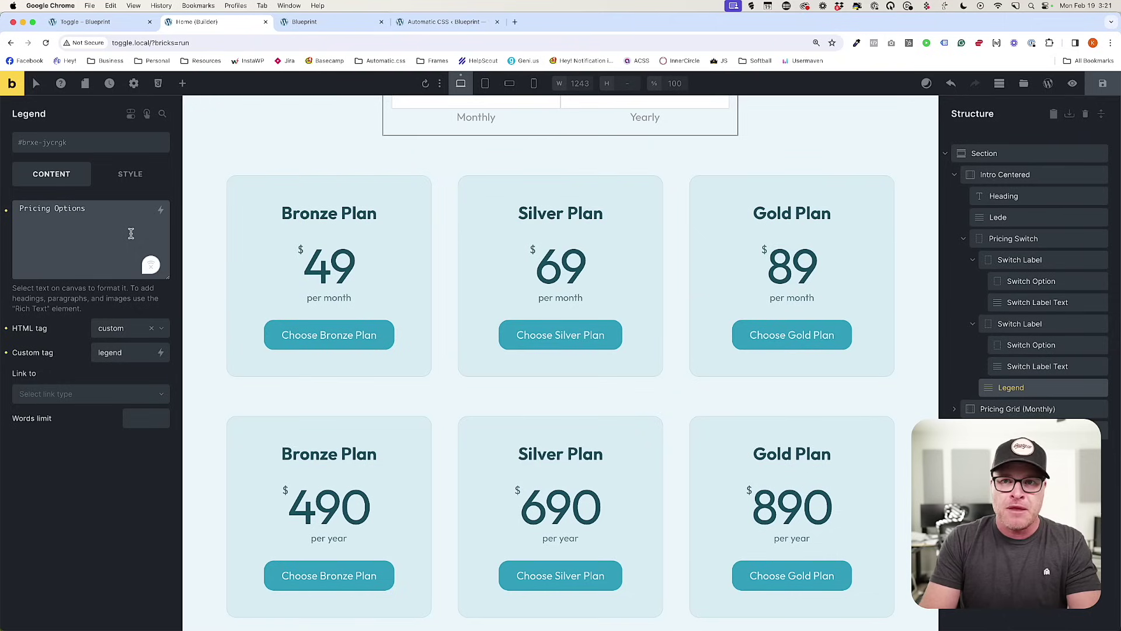
key(BackSpace)
text( Switch)
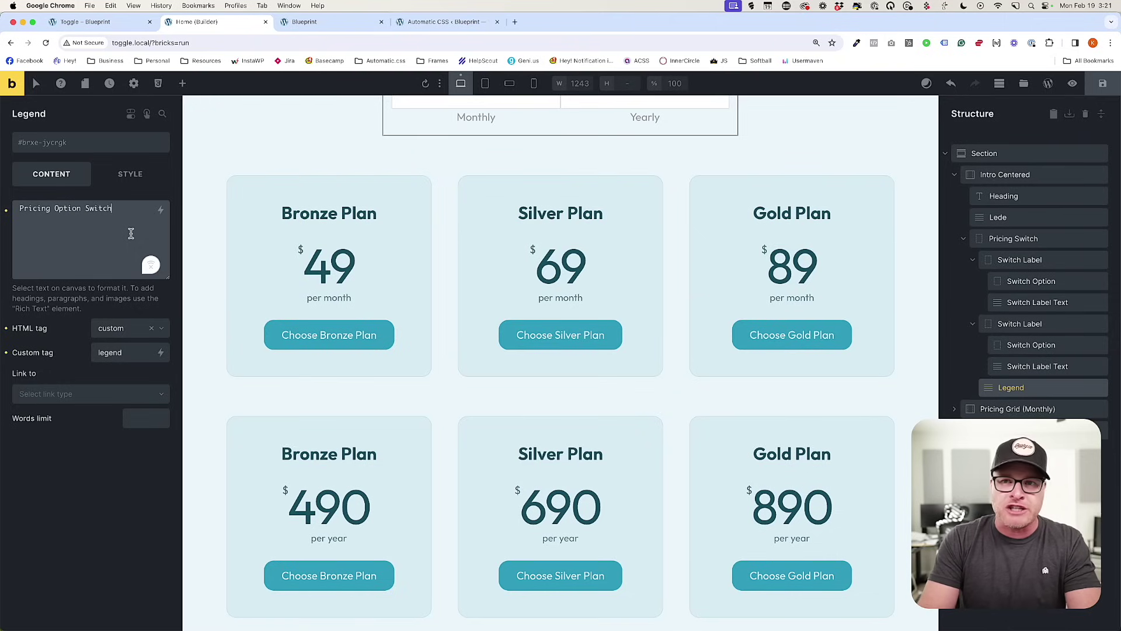
Save the page and inspect the new legend's markup in the reloaded front-end preview.
scroll(492, 226, up, 3)
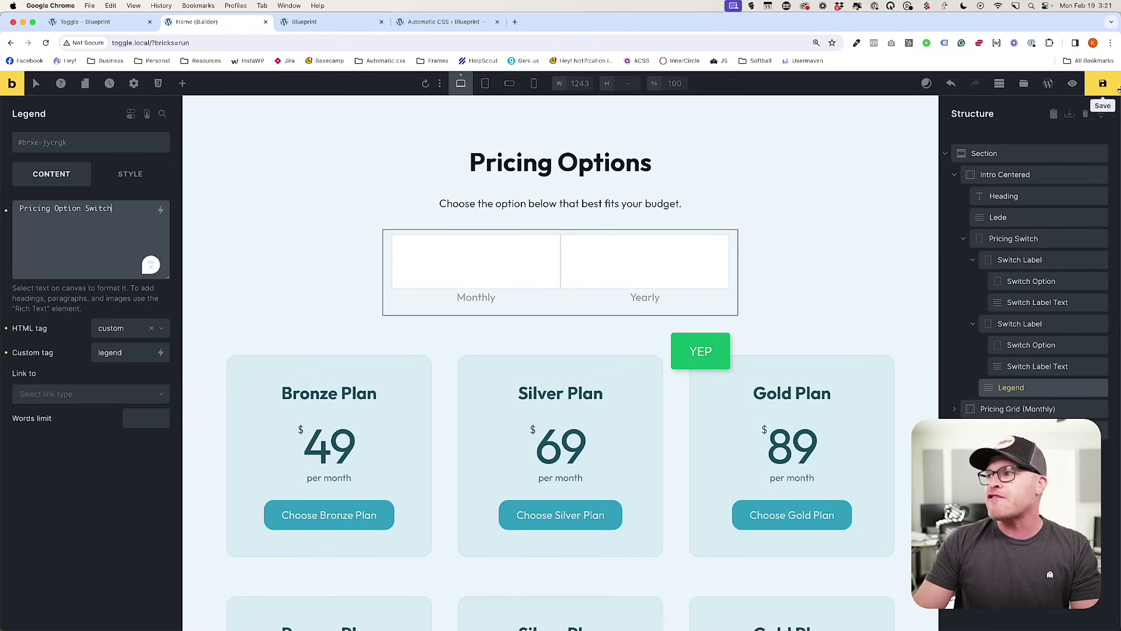
click(303, 22)
key(super+r)
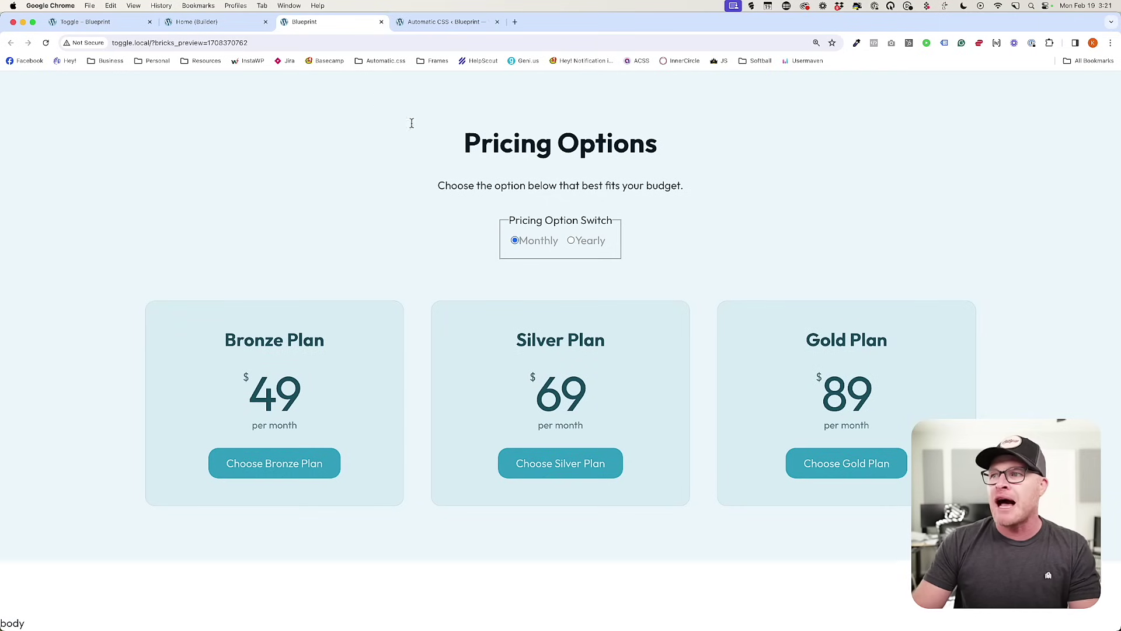
right_click(571, 221)
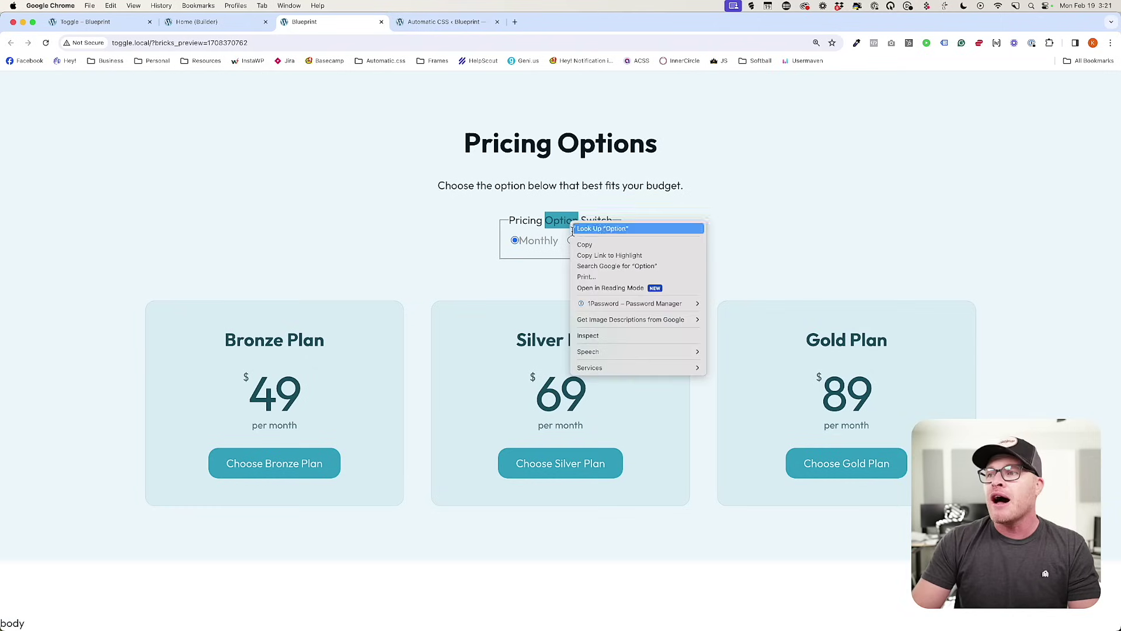
click(587, 335)
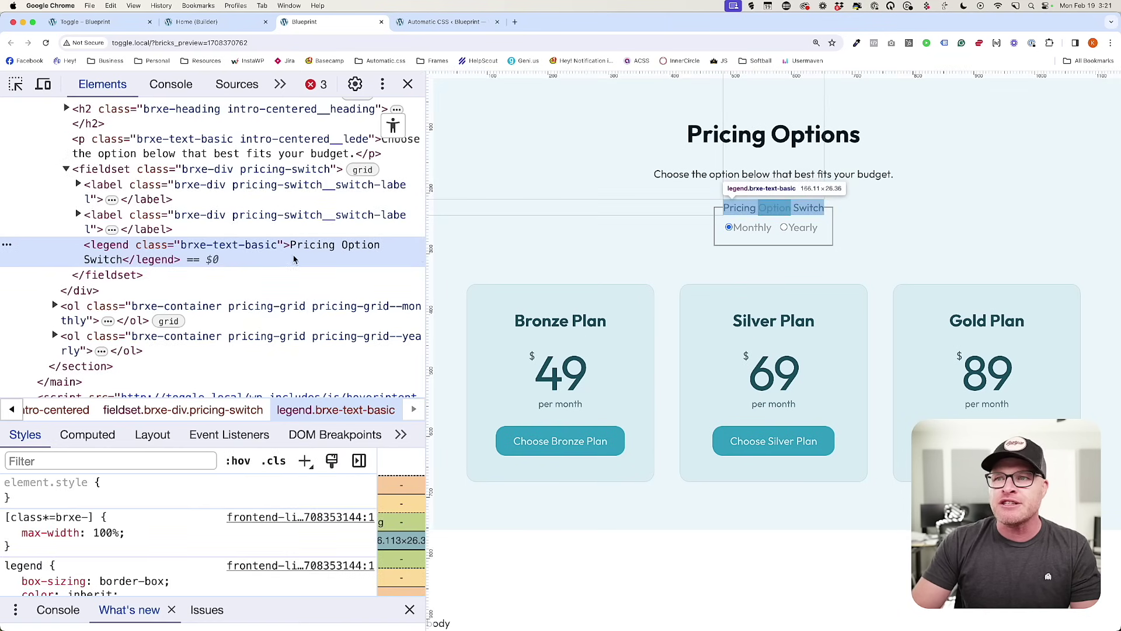
In the builder, move Legend above both Switch Label elements inside Pricing Switch and save the page.
click(205, 22)
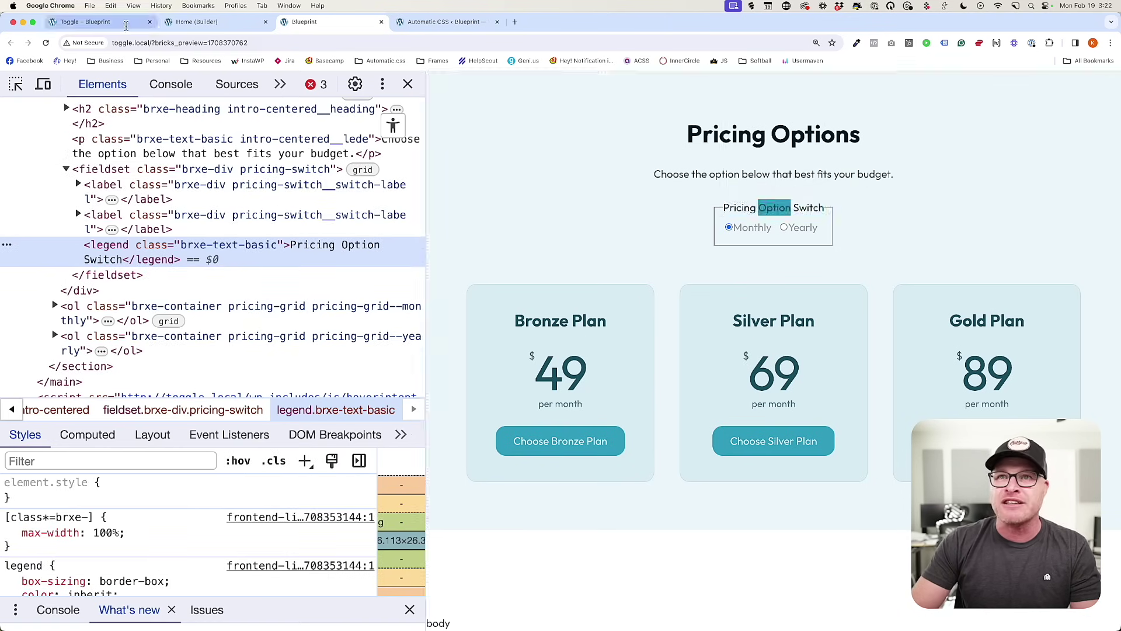
drag(1007, 388, 1001, 251)
click(1102, 83)
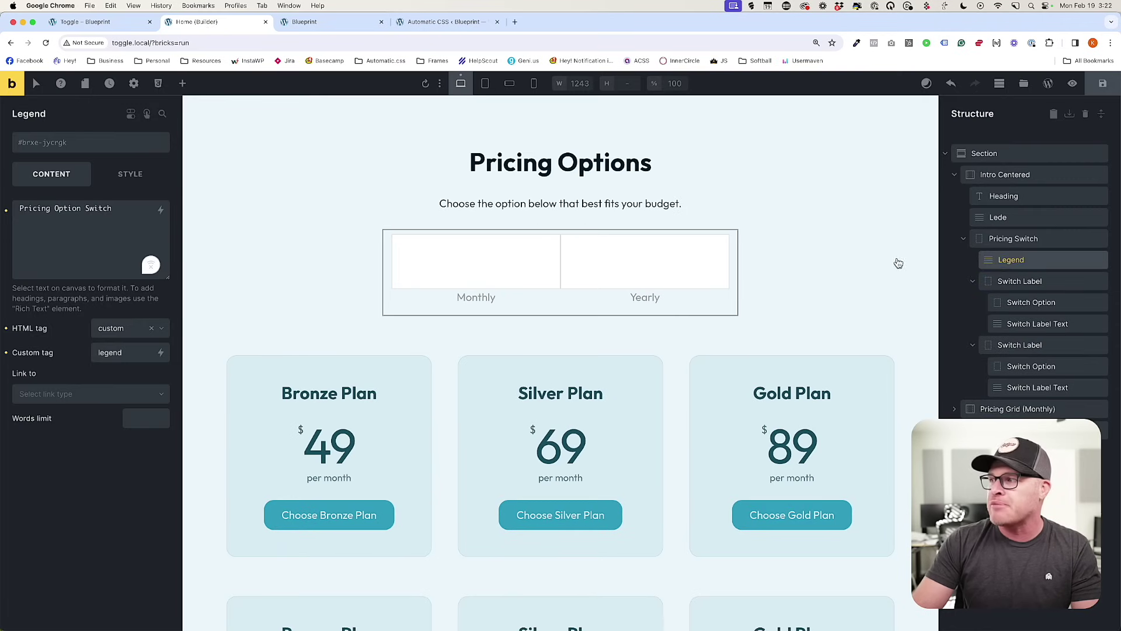
Reload the front-end preview and inspect the monthly pricing grid's display rule in the developer tools.
click(326, 23)
key(super+r)
right_click(669, 337)
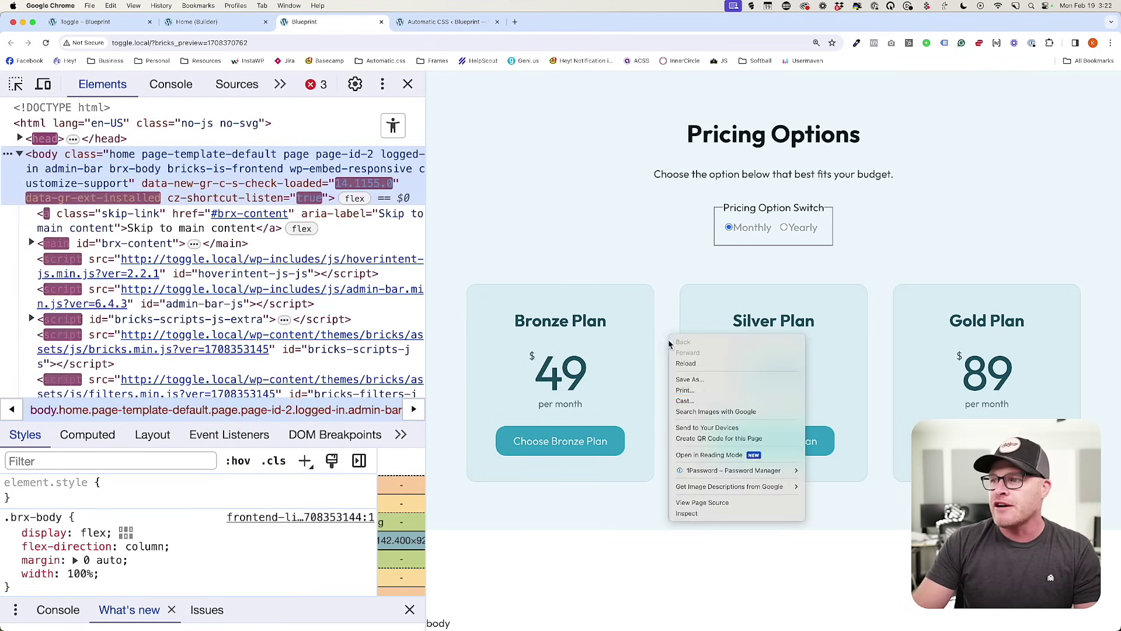
click(699, 516)
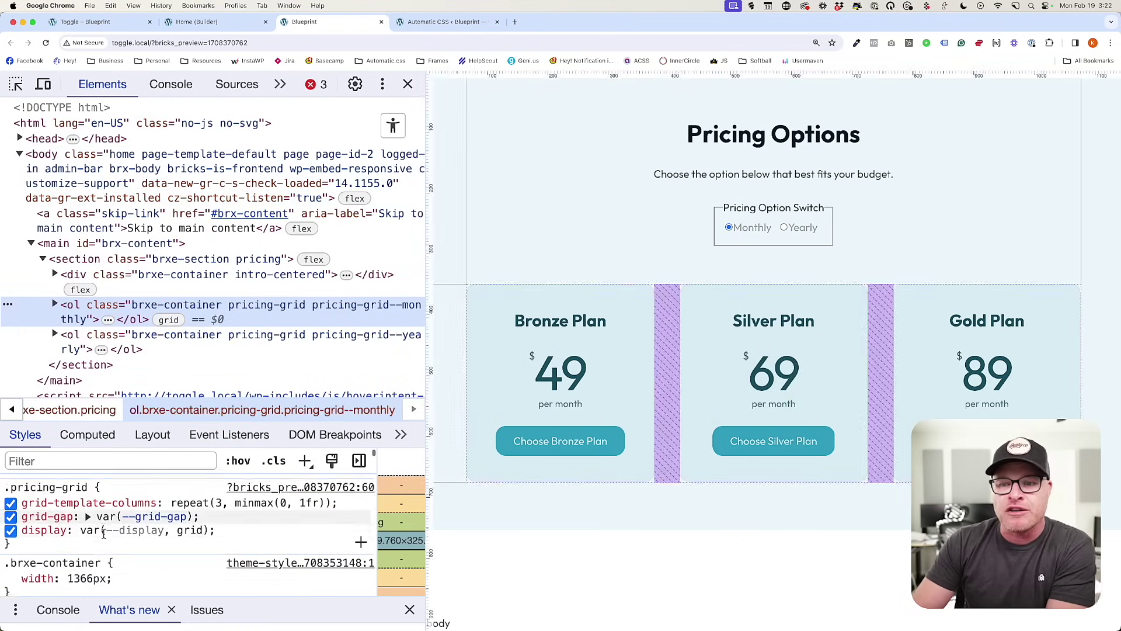
scroll(104, 534, down, 2)
drag(208, 402, 208, 320)
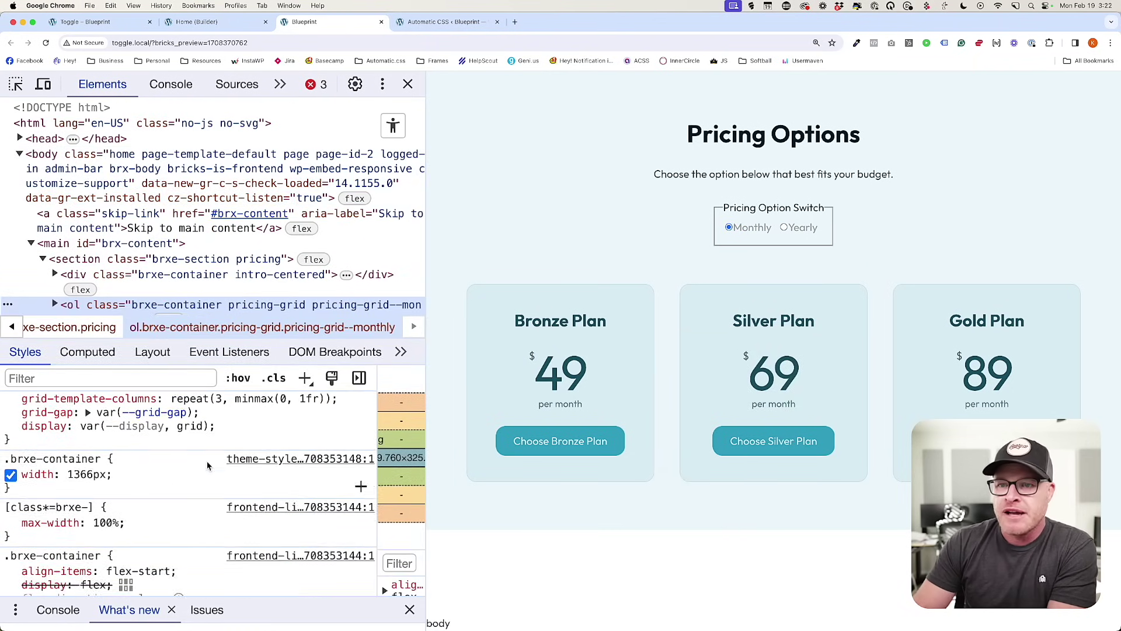
scroll(208, 466, up, 3)
mouse_move(74, 529)
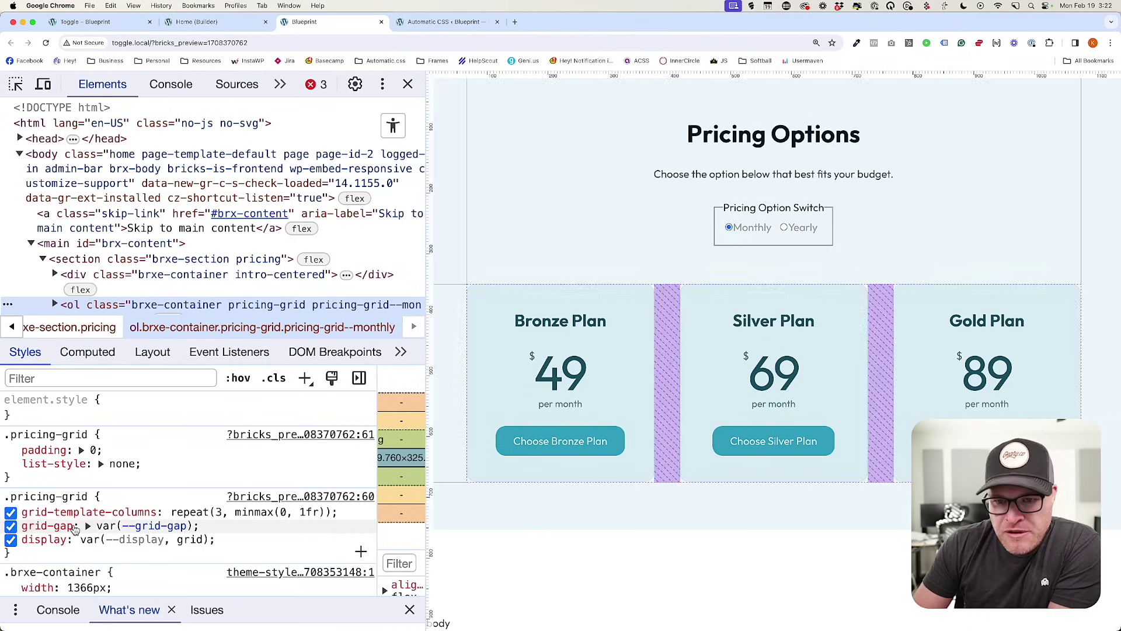
mouse_move(138, 542)
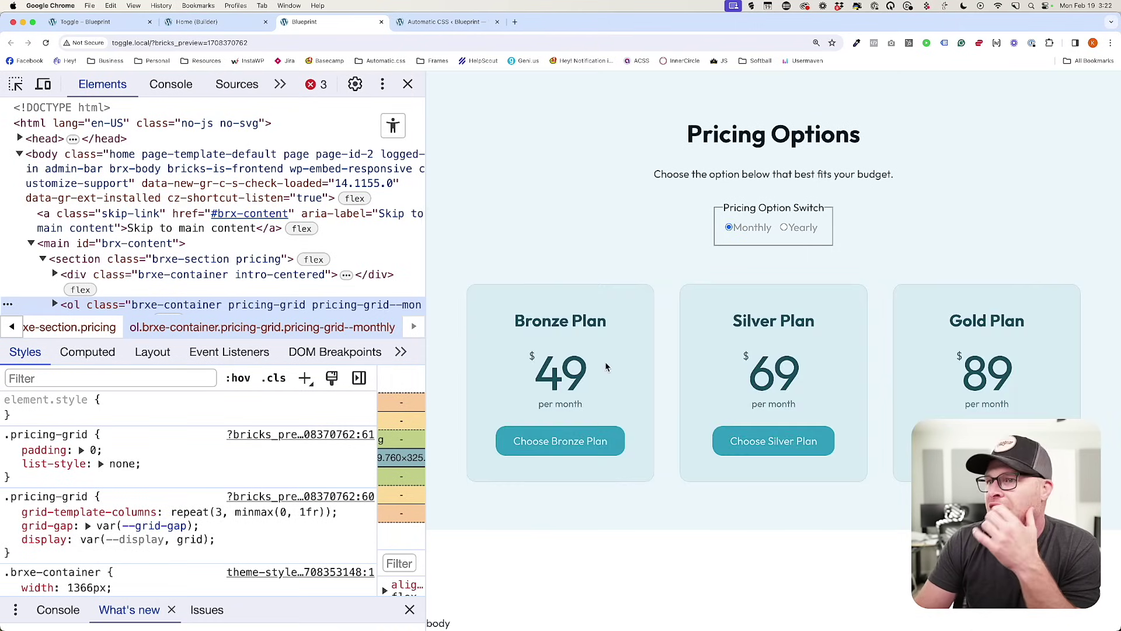
Inspect the yearly pricing grid's styles, examining the --display override and the display declaration with its grid fallback.
scroll(175, 263, down, 3)
click(74, 266)
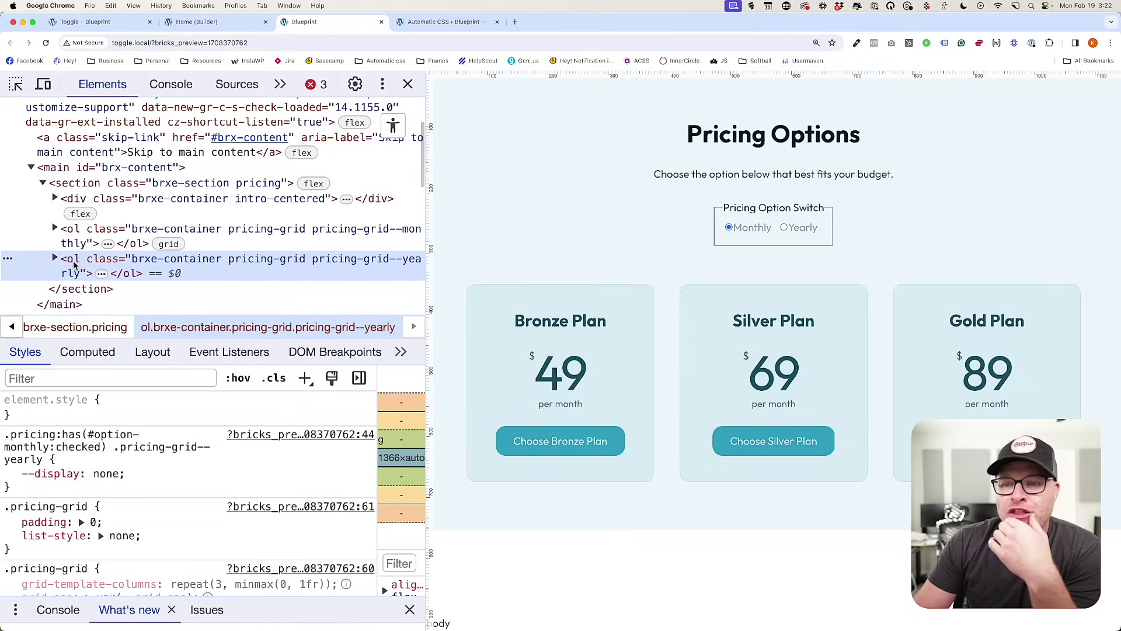
scroll(117, 473, down, 5)
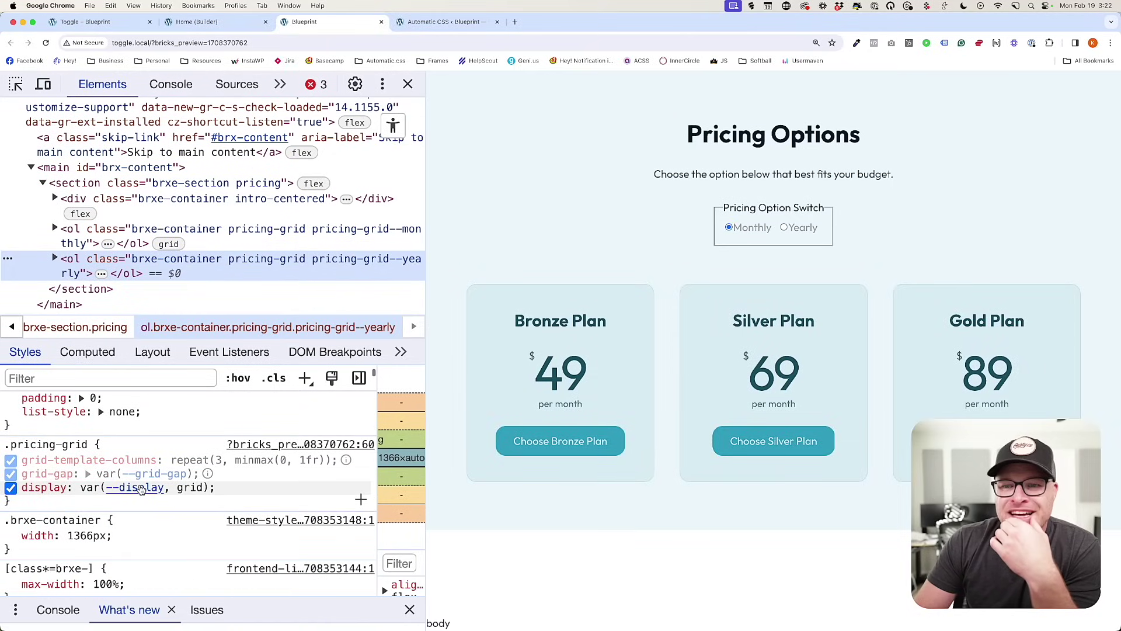
mouse_move(140, 490)
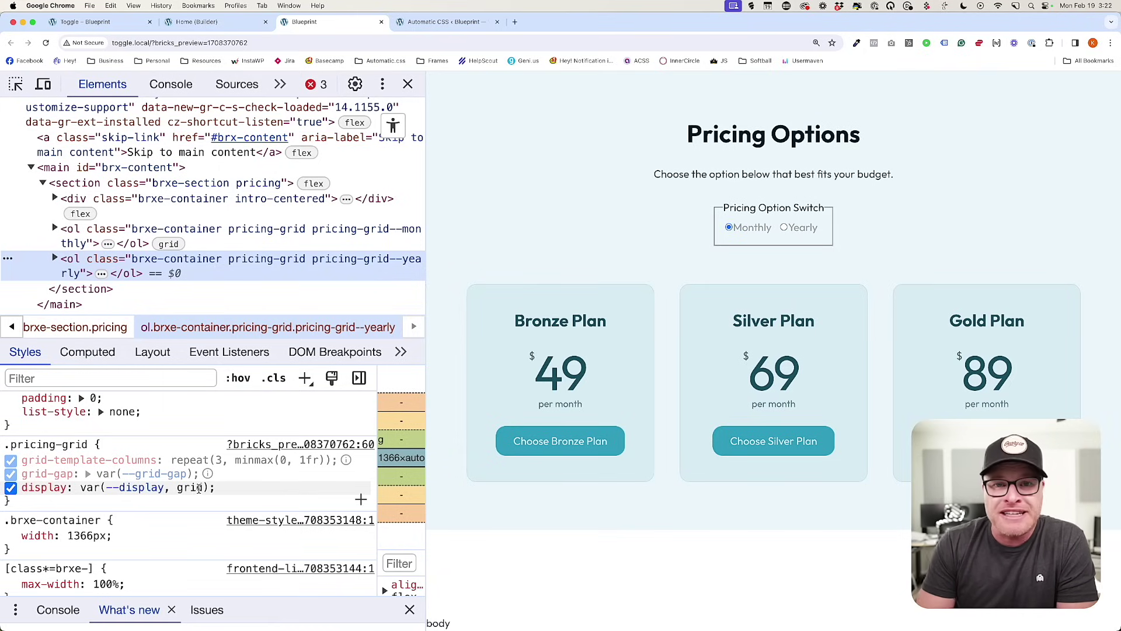
Close the developer tools and test the pricing switch by choosing Yearly and returning to Monthly.
click(408, 84)
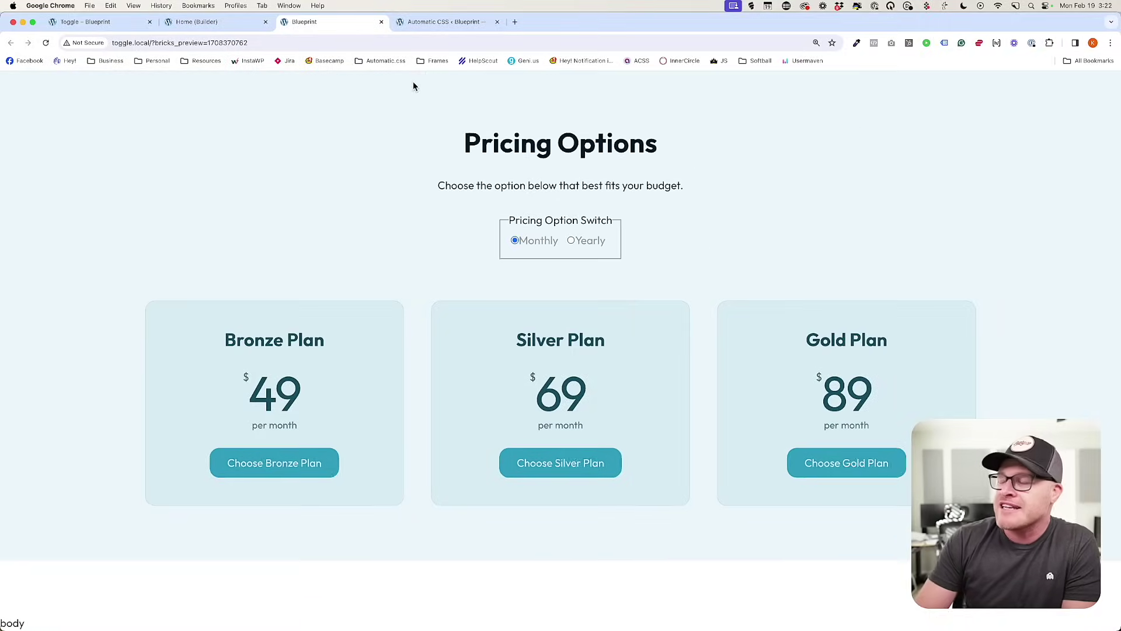
click(584, 241)
click(543, 241)
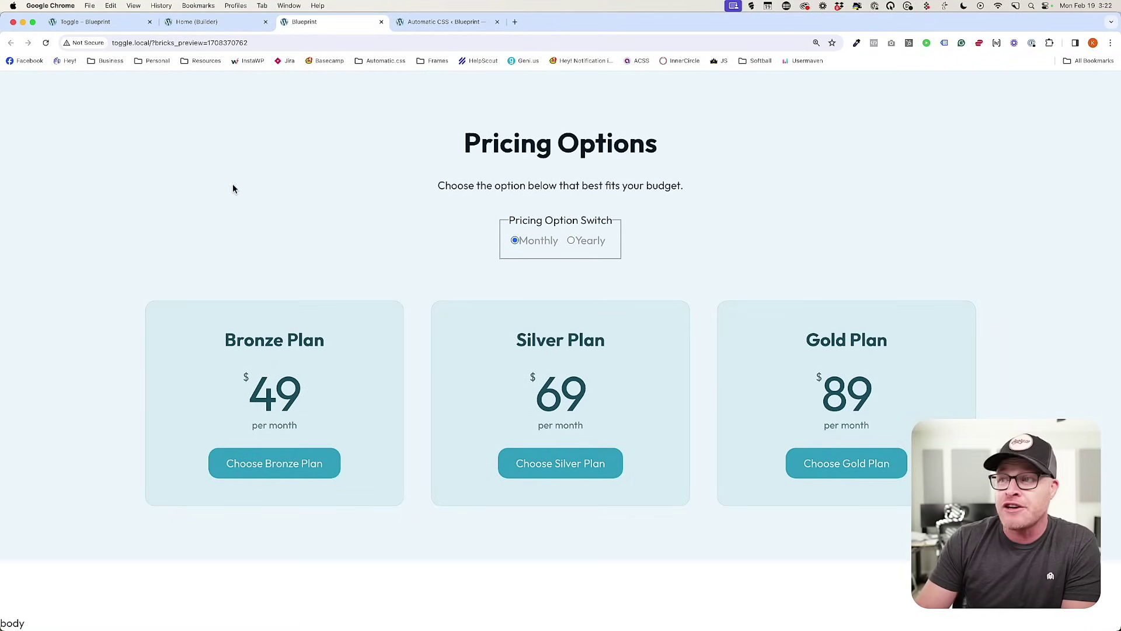
In the builder, open the custom CSS of the .pricing-switch class on the Pricing Switch element.
click(215, 22)
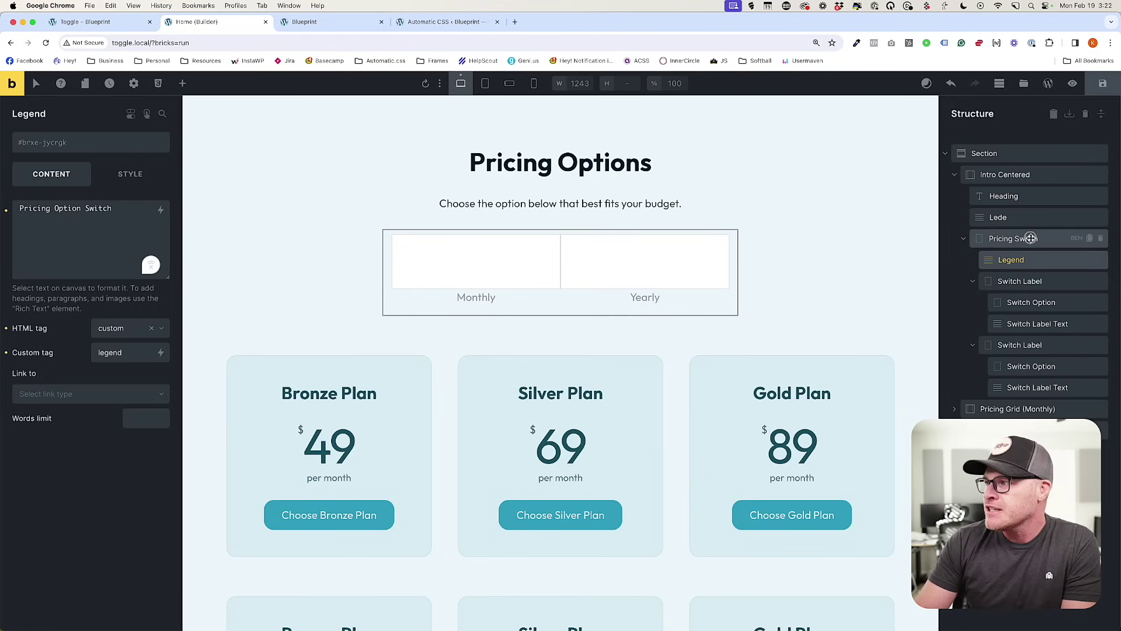
click(1031, 238)
scroll(493, 279, up, 5)
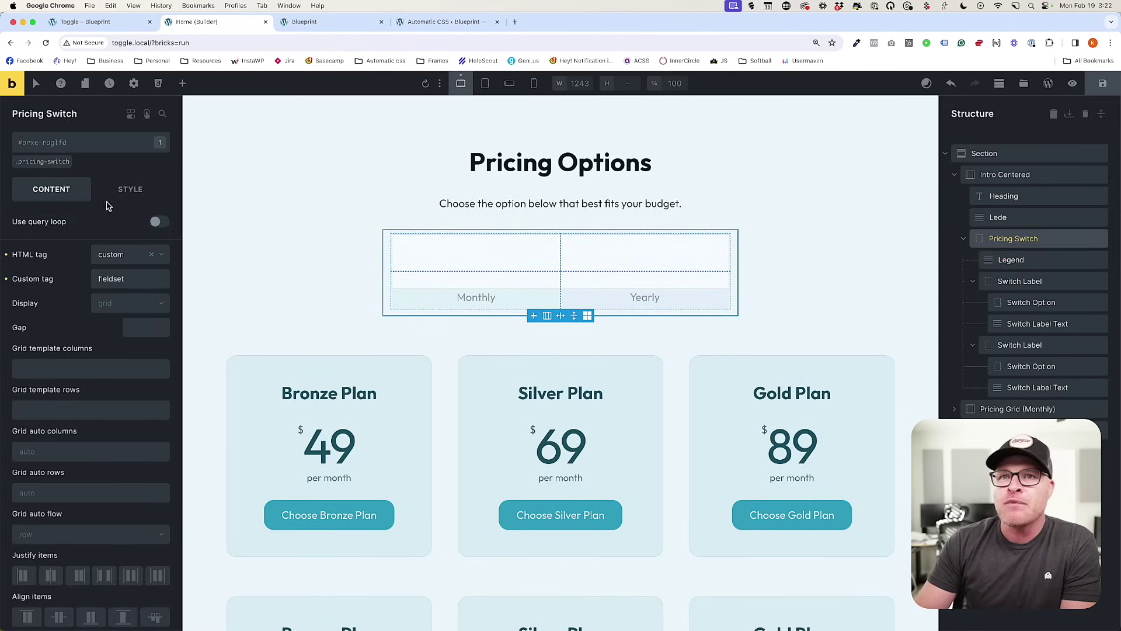
click(32, 161)
click(119, 190)
scroll(77, 379, down, 5)
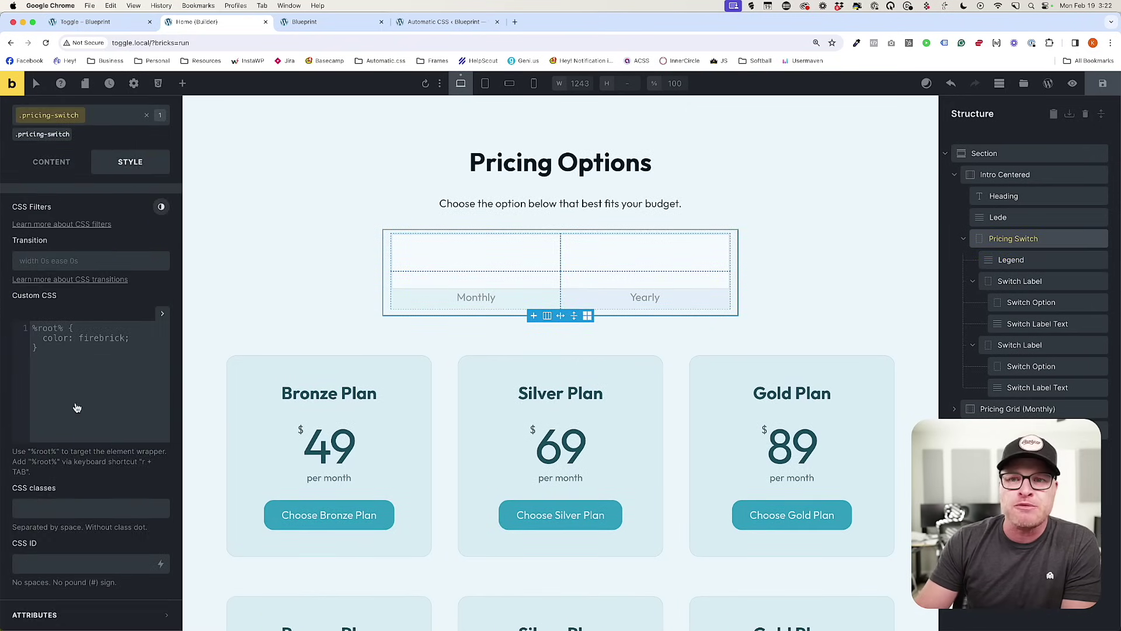
Start a custom CSS rule with the selectors %root% input[type="radio"] and %root% legend.
click(77, 407)
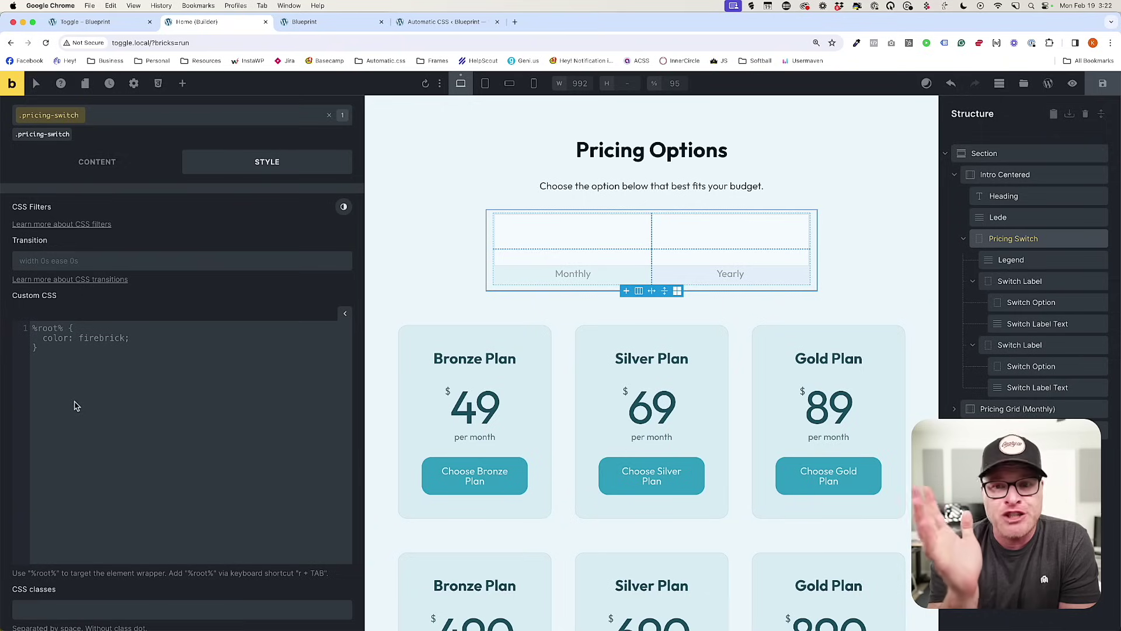
key(super+a)
text(r)
key(Tab)
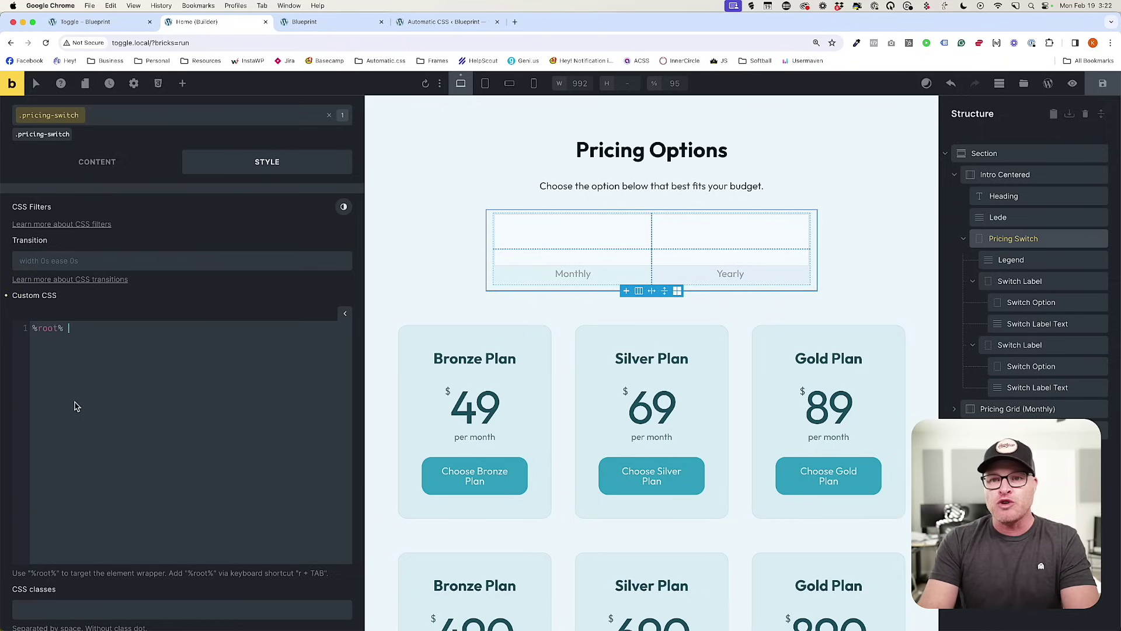
text(input[type)
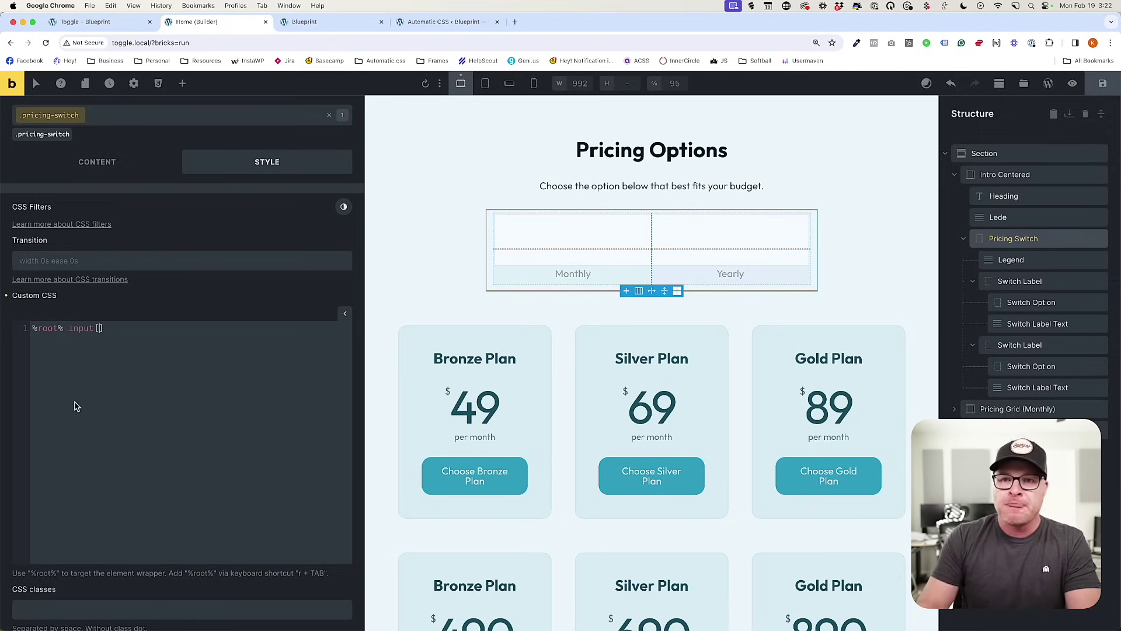
text(="radio"] {)
key(Return)
text(,)
key(Return)
text(r)
key(Tab)
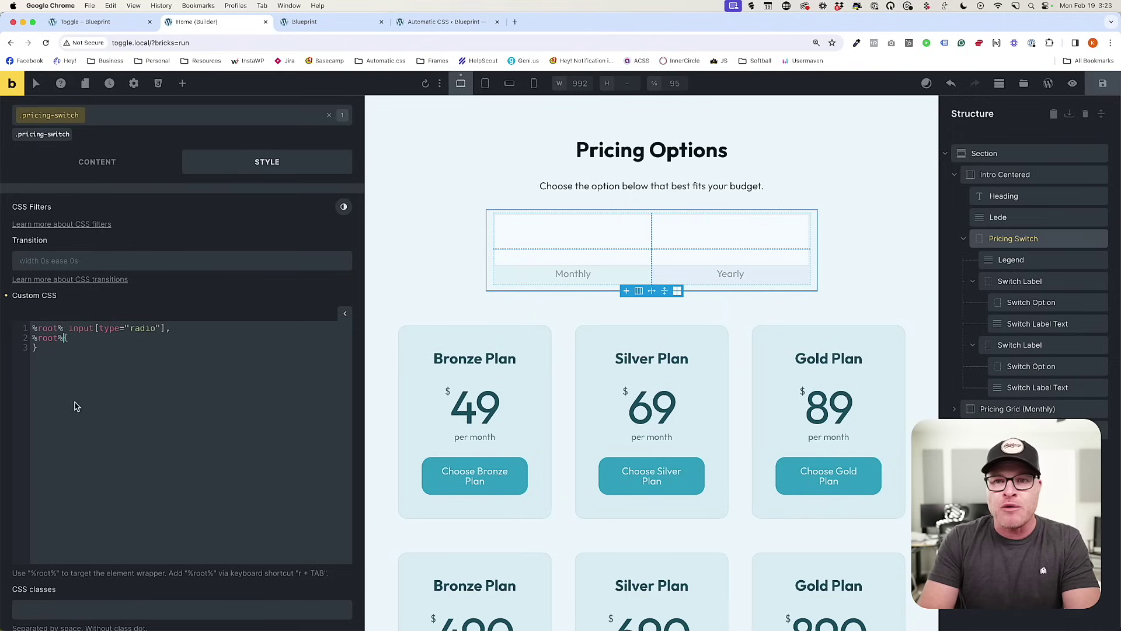
text(legend)
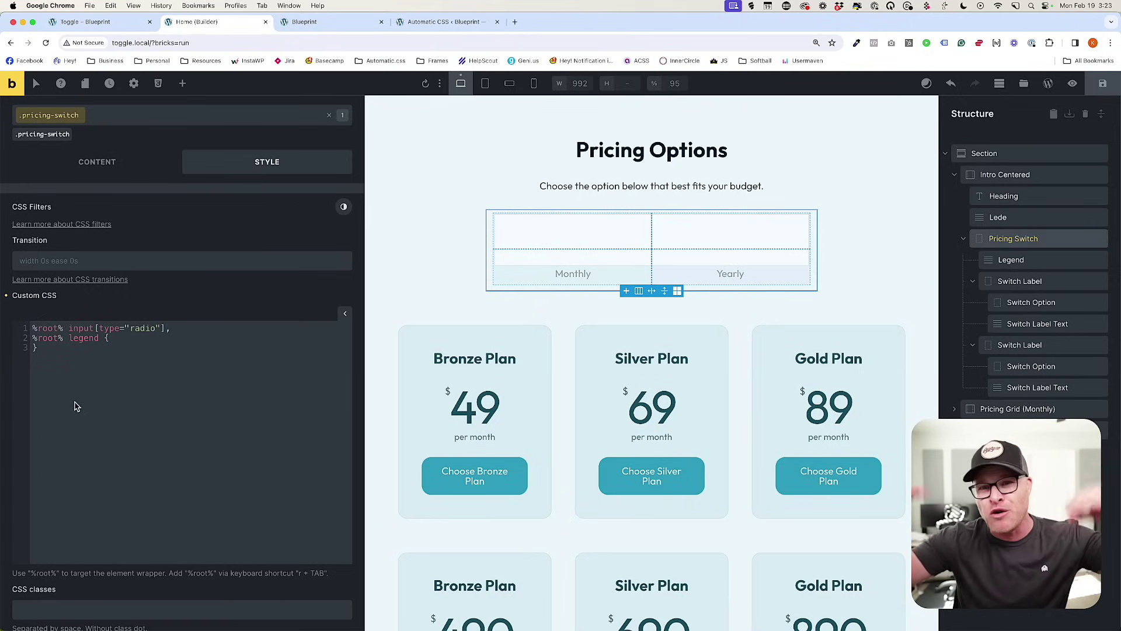
key(Return)
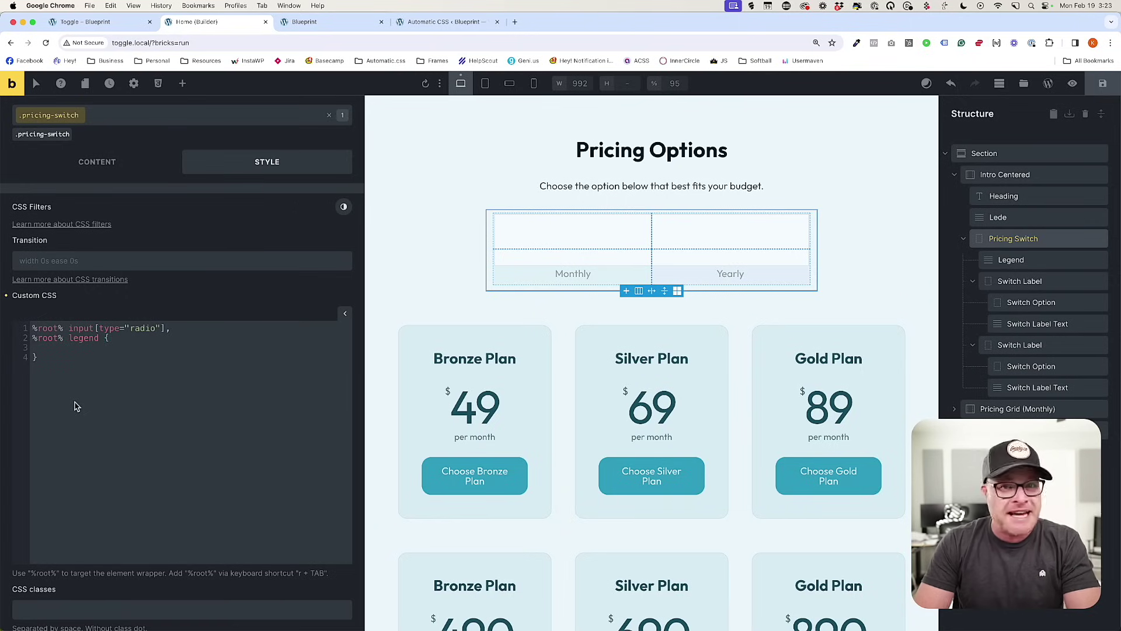
Add position: absolute and inset-inline-start: -9999px to the radio and legend rule.
text(position: )
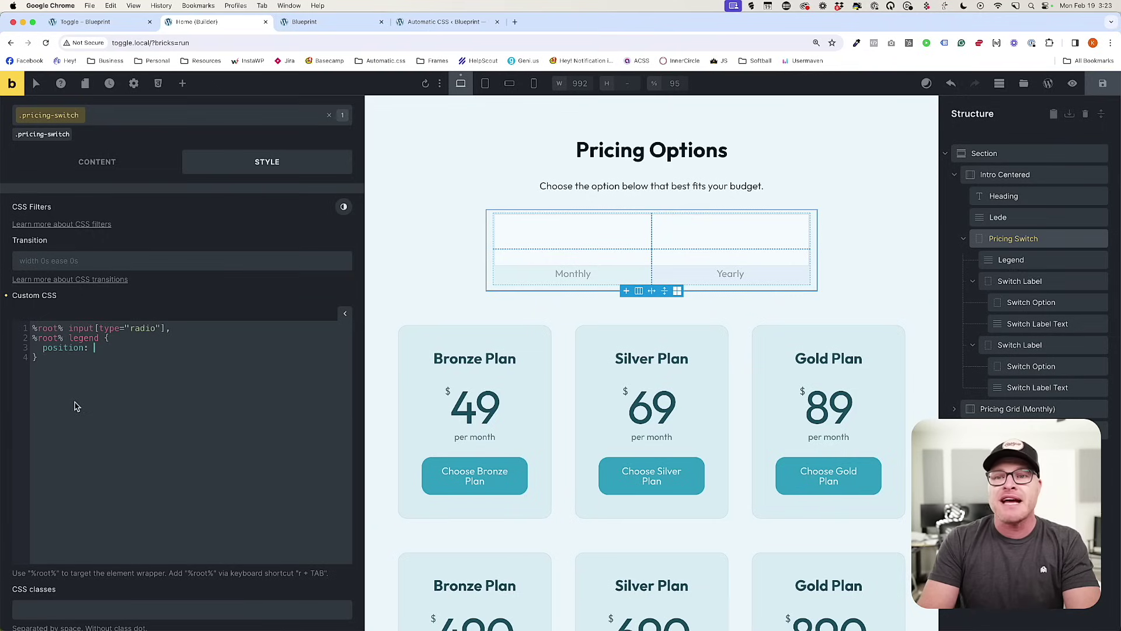
text(absolute;)
key(Return)
text(in)
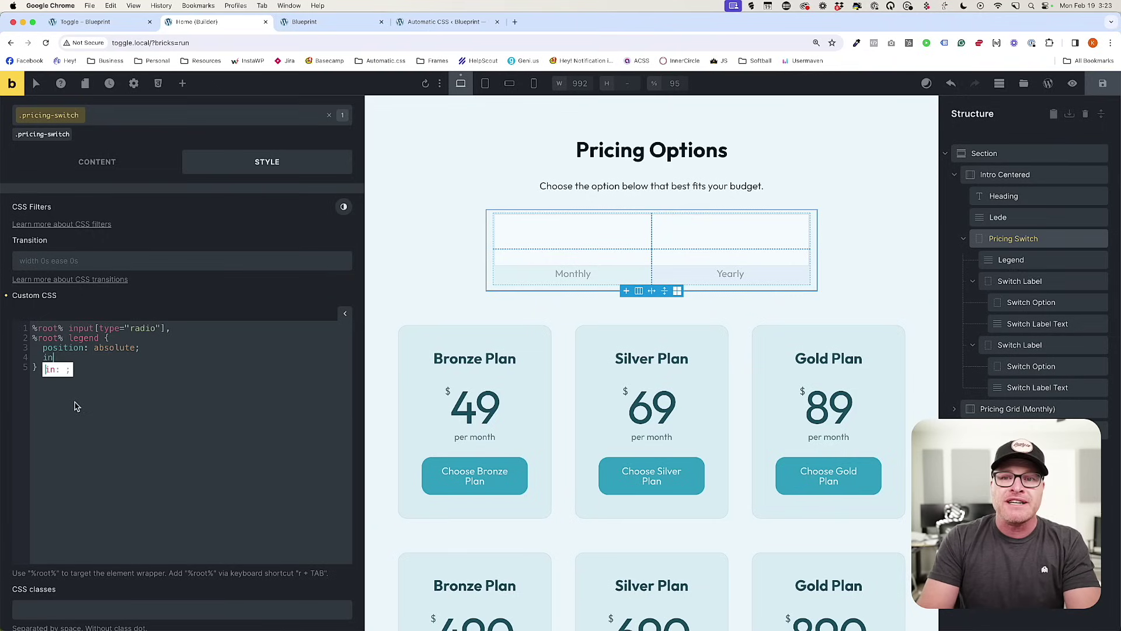
text(set-inline-start:)
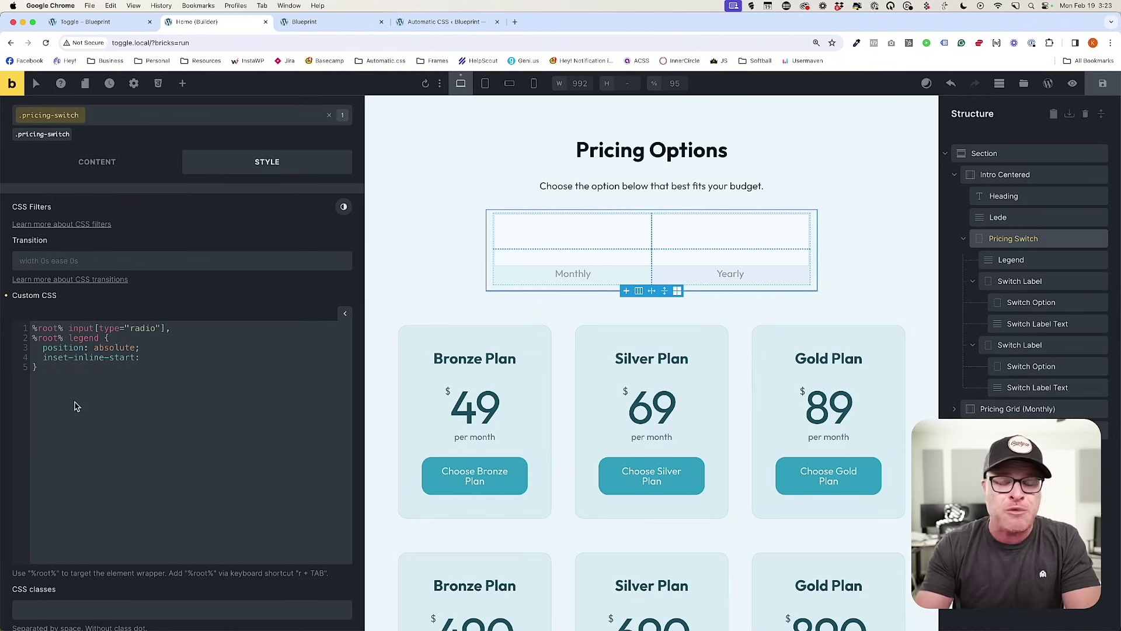
text(-9999px;)
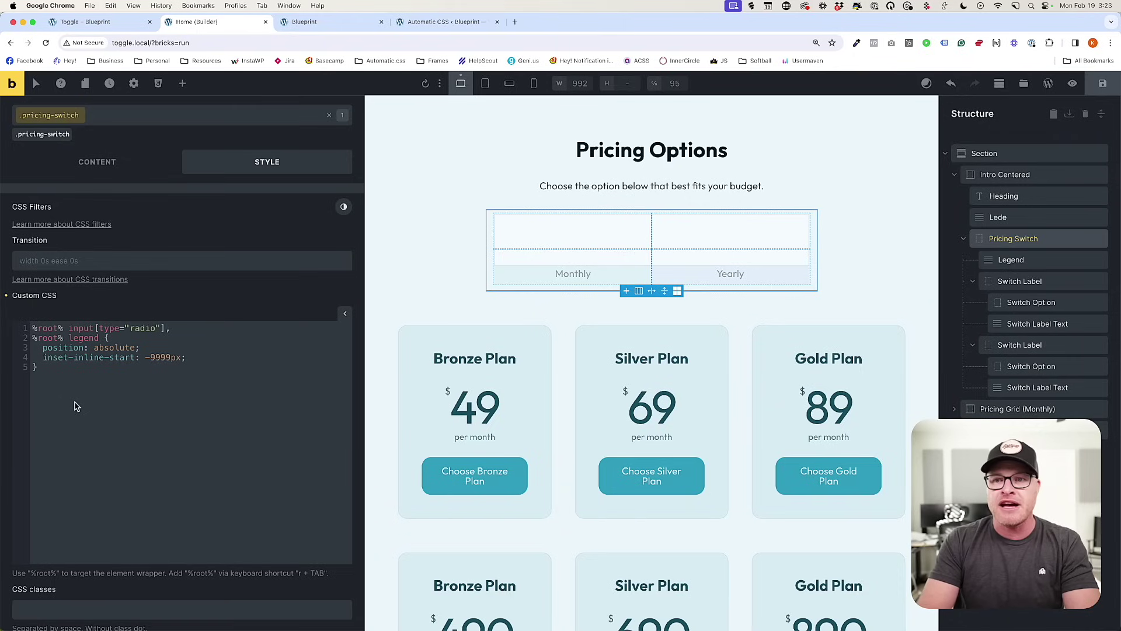
Add height: 0 and width: 0 declarations to the radio and legend rule.
key(Return)
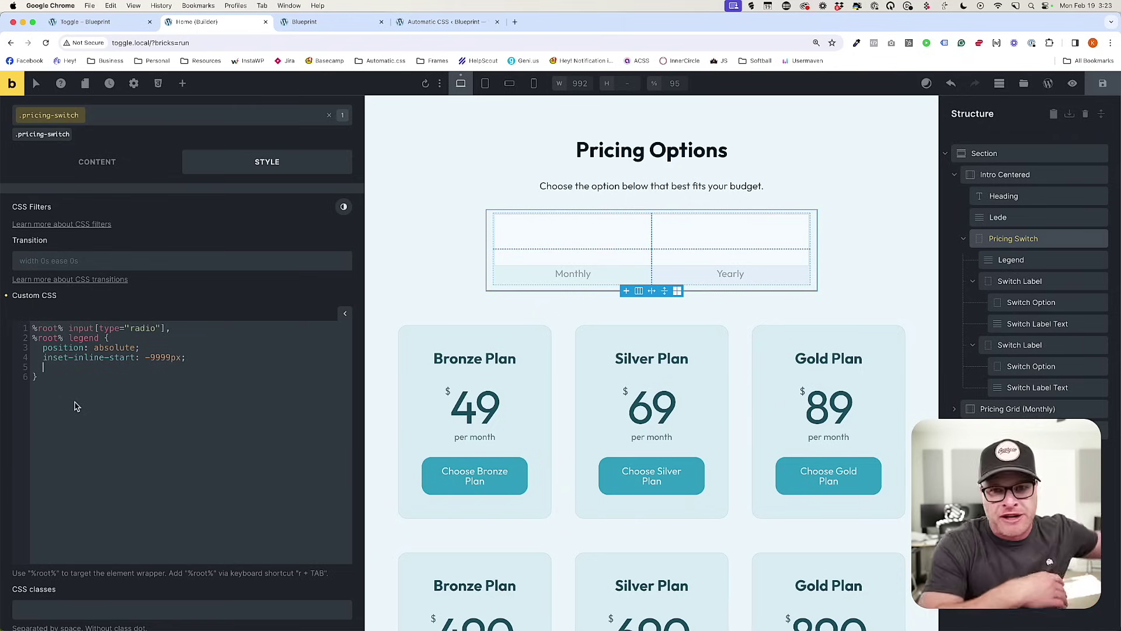
text(height: 0;)
key(Return)
text(width: 0;)
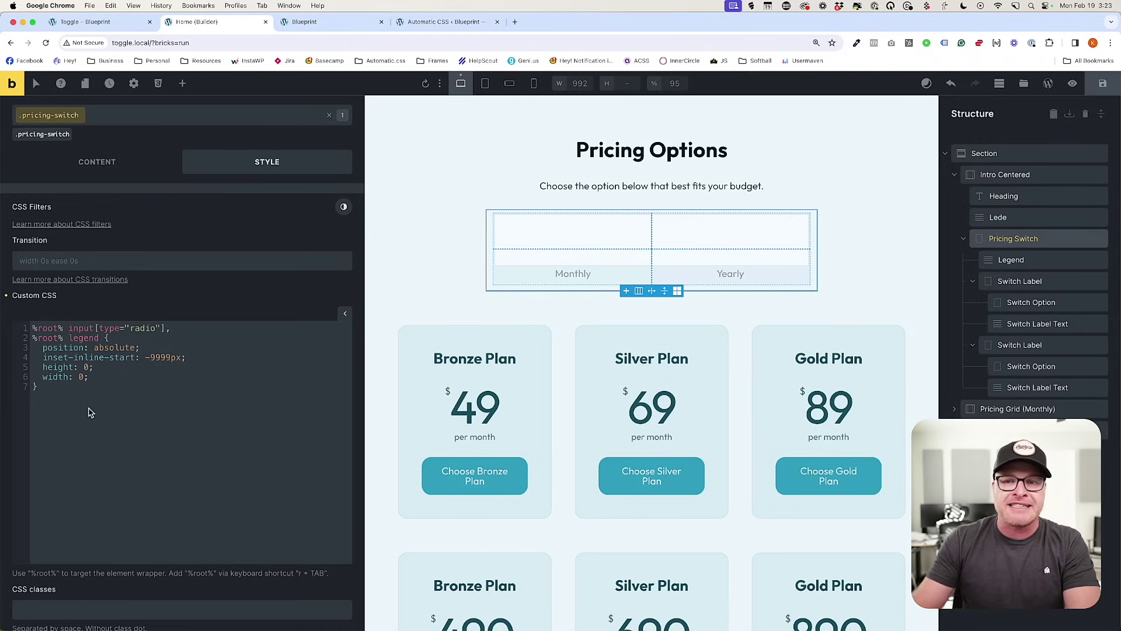
Replace the height and width properties with their logical equivalents block-size and inline-size.
double_click(56, 368)
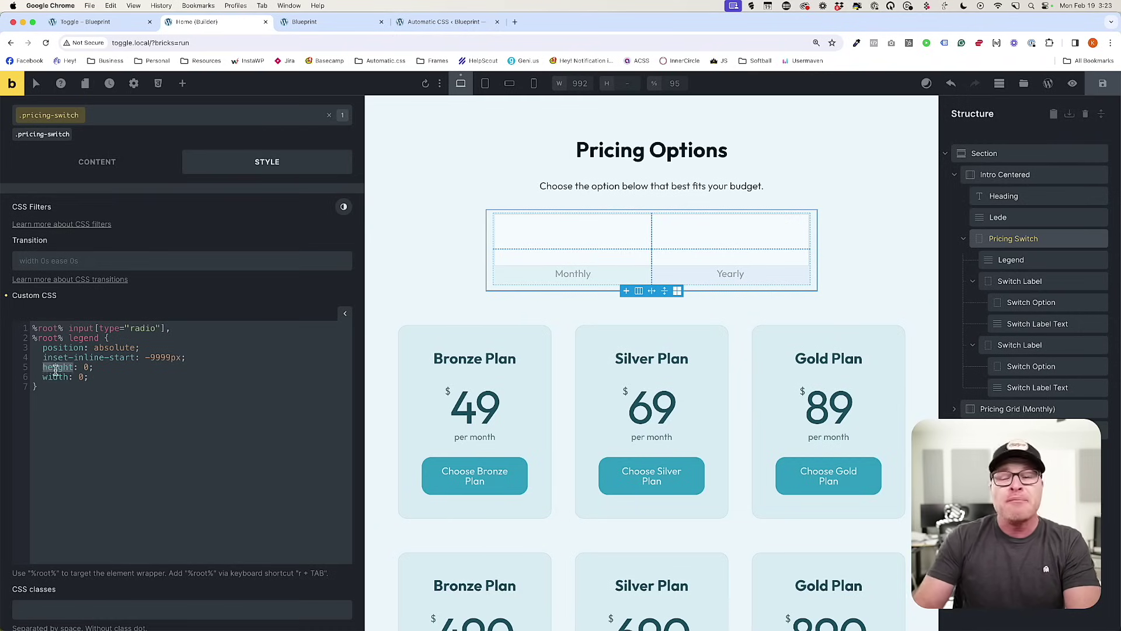
text(block-size)
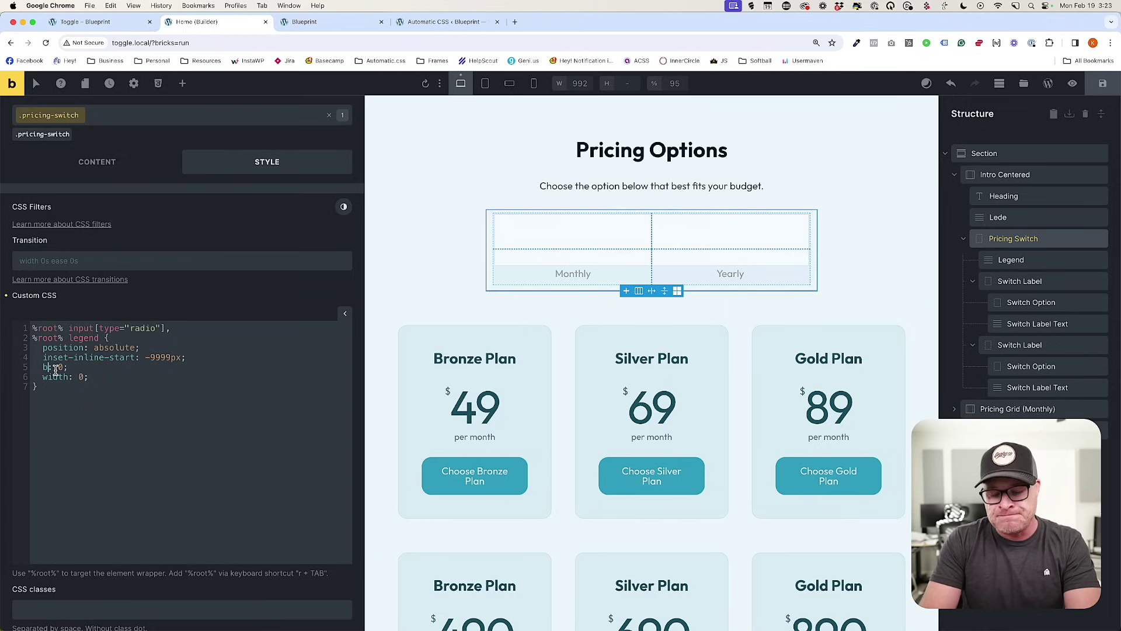
double_click(52, 376)
text(inline-size)
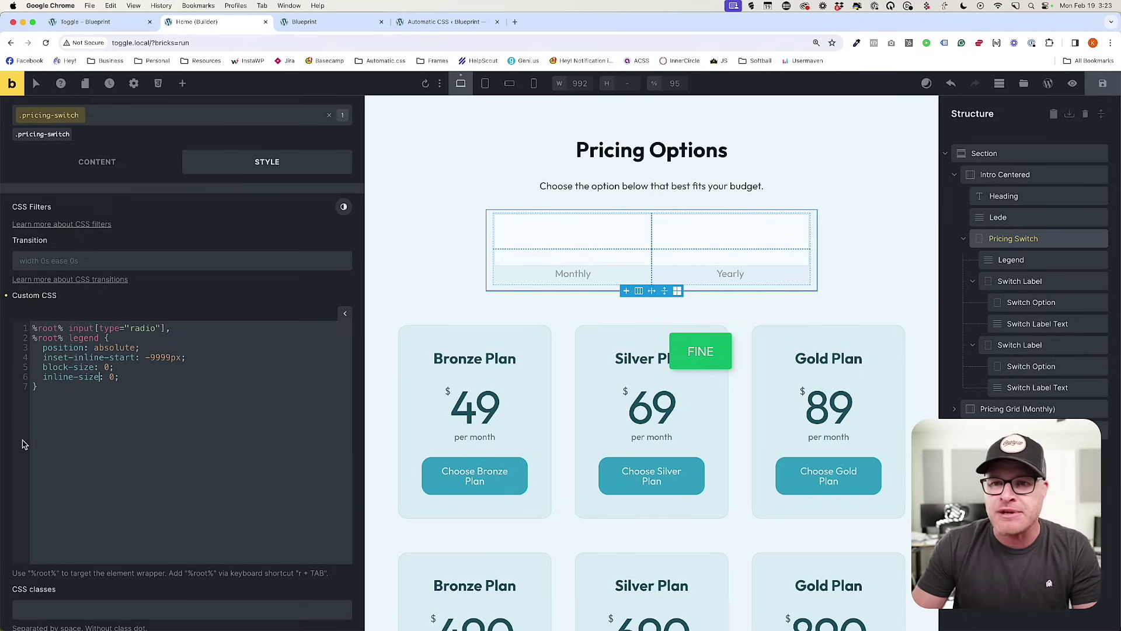
Save the page and check the pricing switch in the front-end preview.
click(153, 381)
click(1102, 83)
click(344, 23)
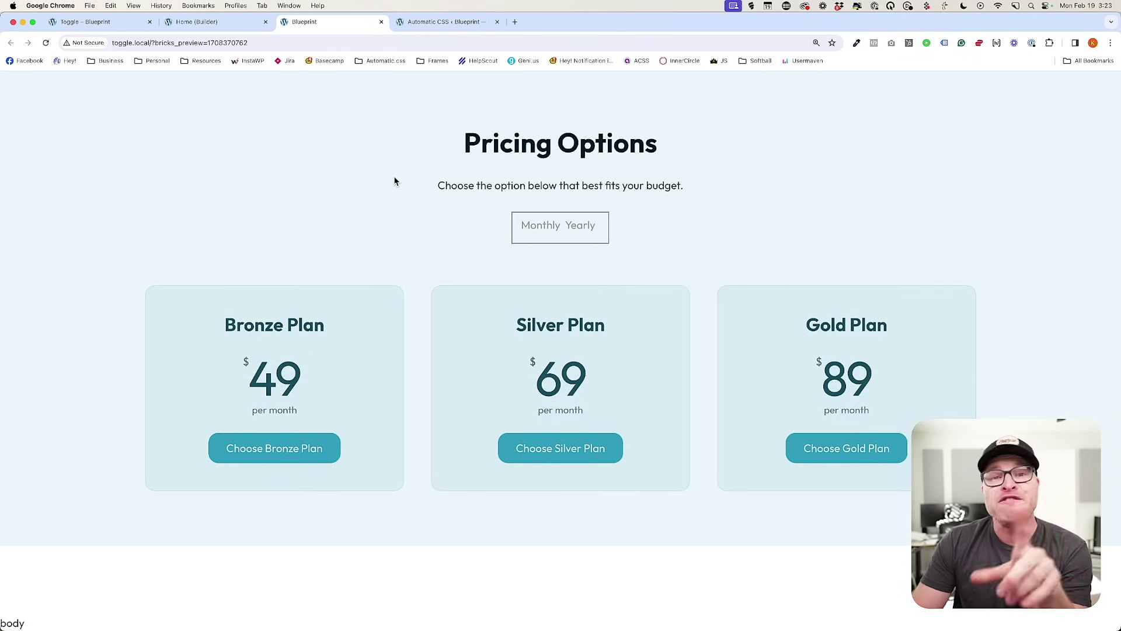
In the builder, copy the whole radio and legend hiding rule, delete it from the custom CSS and save the page.
click(212, 23)
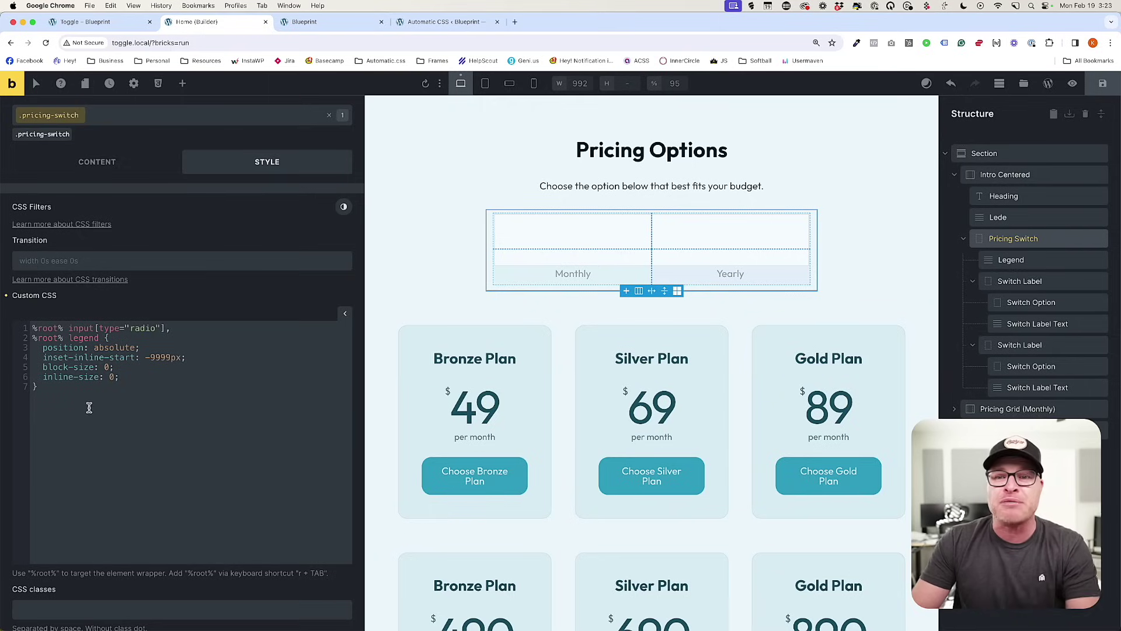
drag(88, 407, 18, 327)
key(super+c)
key(BackSpace)
key(Return)
key(BackSpace)
key(super+s)
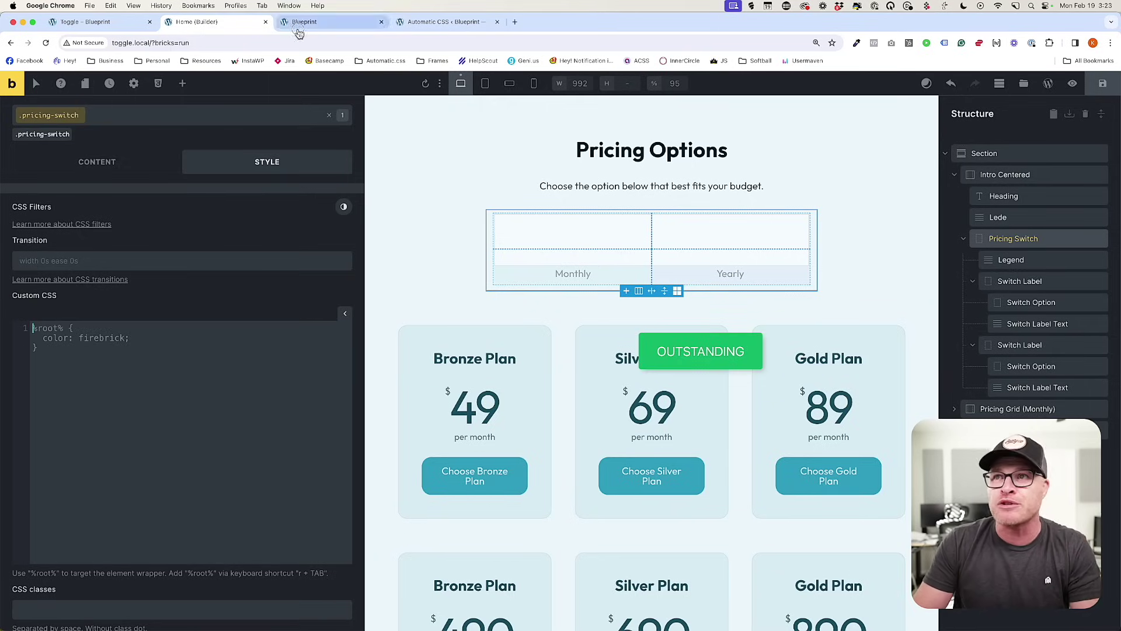
Reload the front-end preview and test alternating between the Yearly and Monthly options, ending on Monthly.
click(298, 23)
key(super+r)
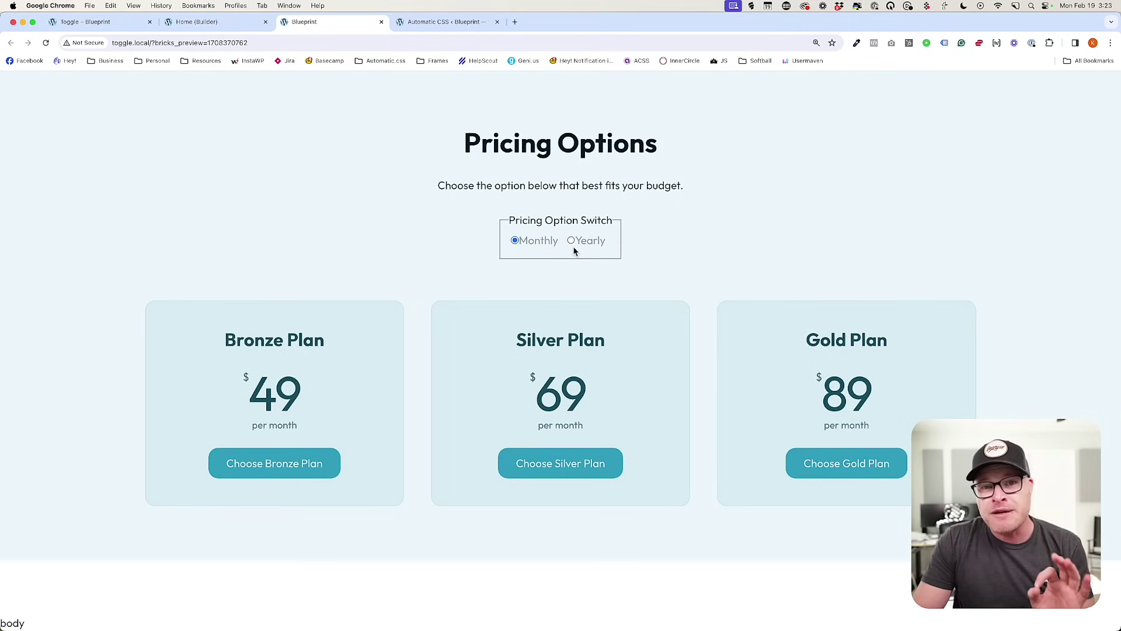
click(596, 246)
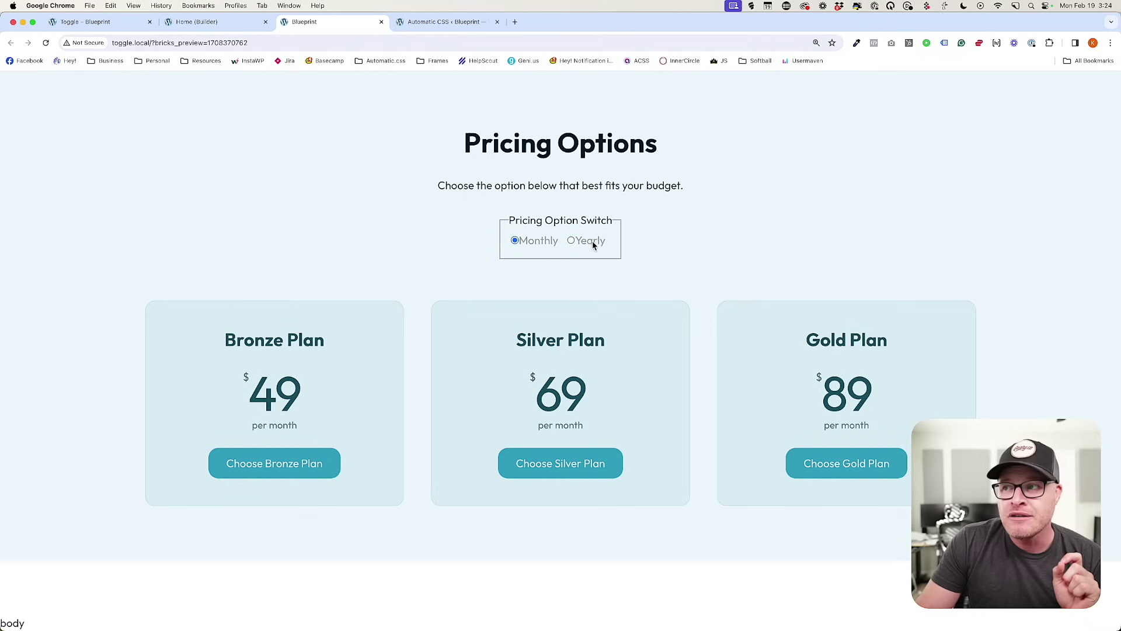
click(592, 242)
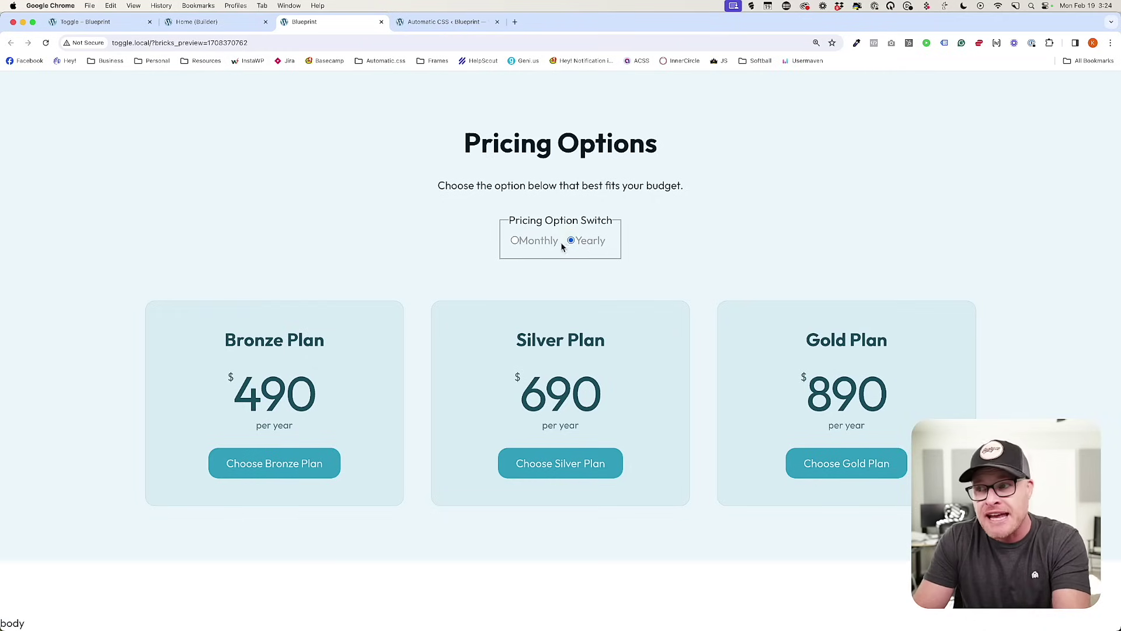
click(543, 244)
click(593, 244)
click(544, 246)
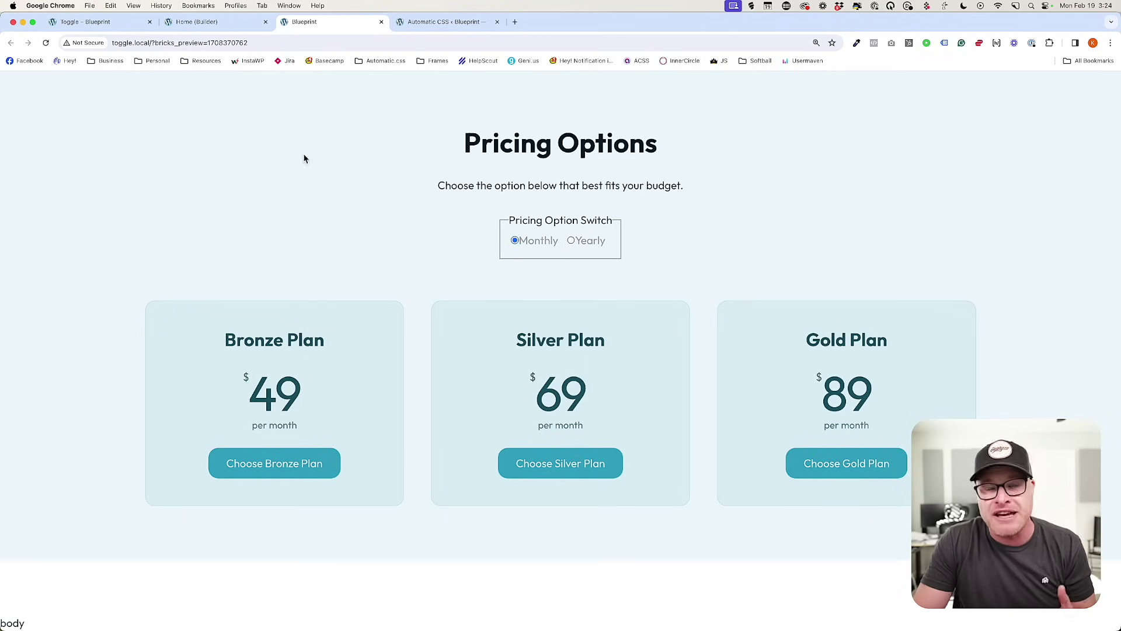
Restore the copied radio and legend hiding rule in the pricing switch's custom CSS and save the page.
click(195, 23)
key(super+a)
key(super+v)
key(super+s)
Test the switch in the front-end preview by repeatedly alternating between Yearly and Monthly, ending on Monthly.
click(304, 22)
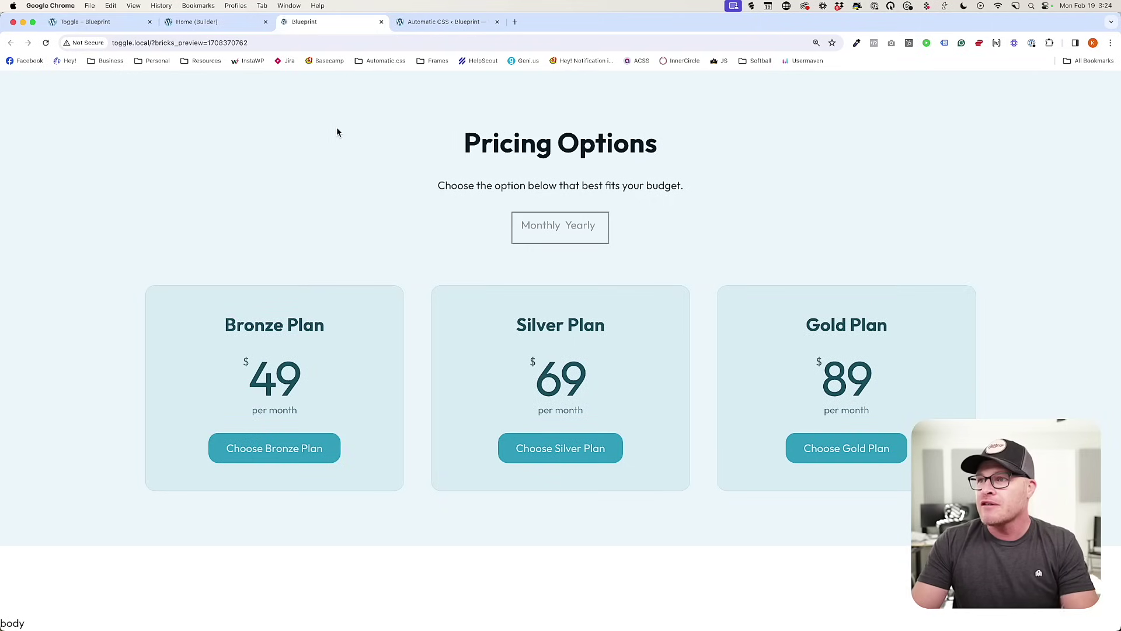
click(587, 228)
click(534, 228)
click(570, 227)
click(540, 227)
click(578, 227)
click(544, 229)
click(578, 227)
click(578, 228)
click(579, 229)
click(528, 227)
click(544, 228)
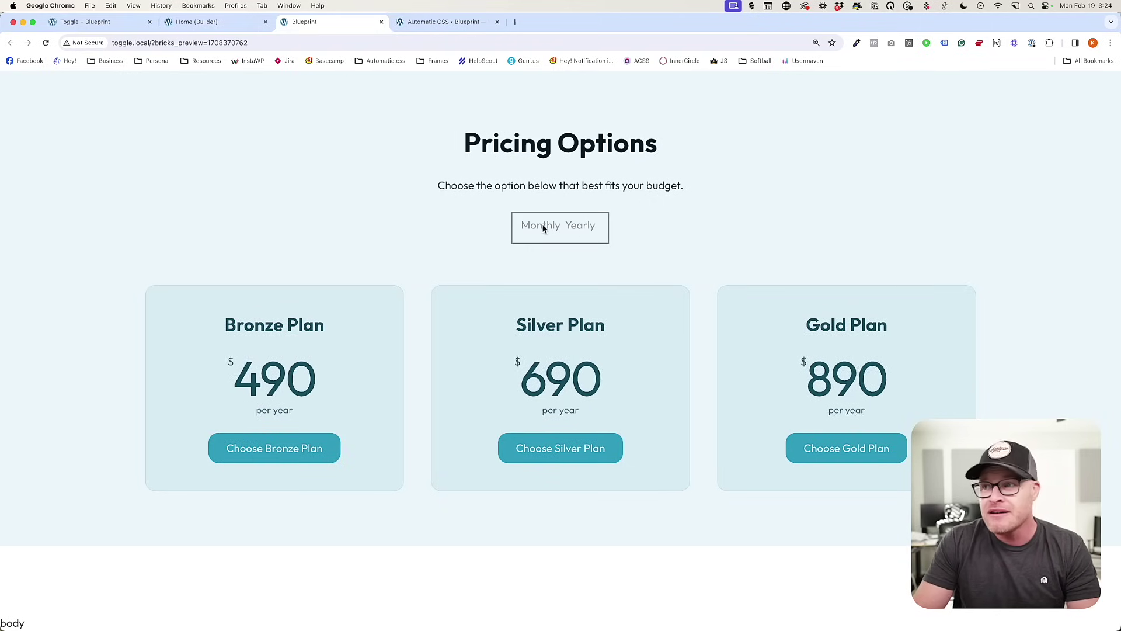
click(543, 228)
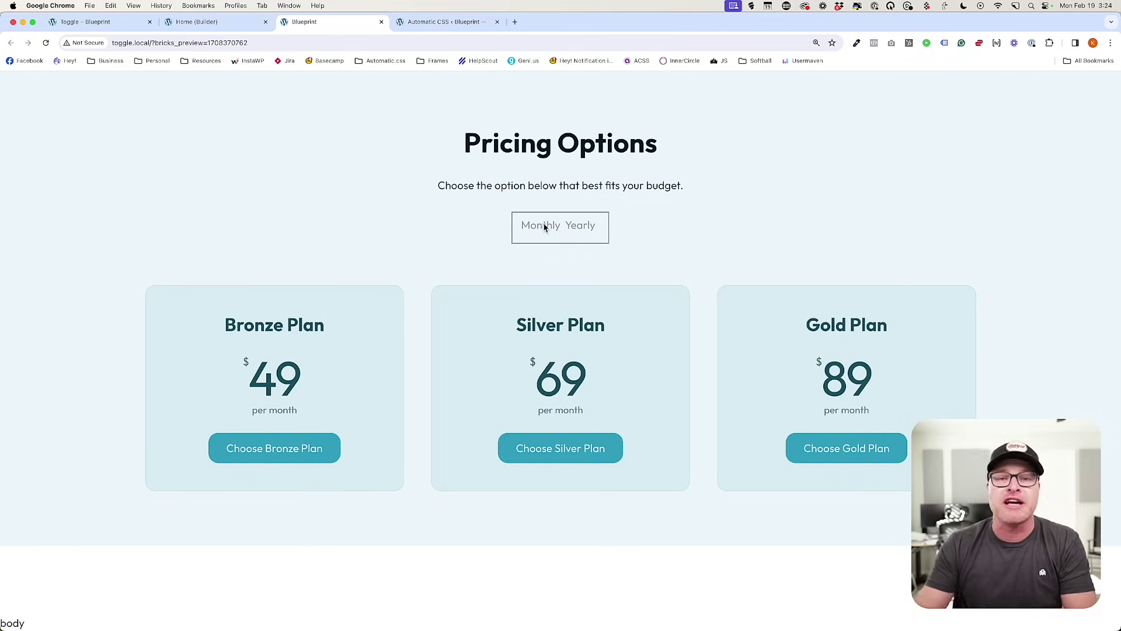
click(576, 227)
click(544, 225)
click(577, 226)
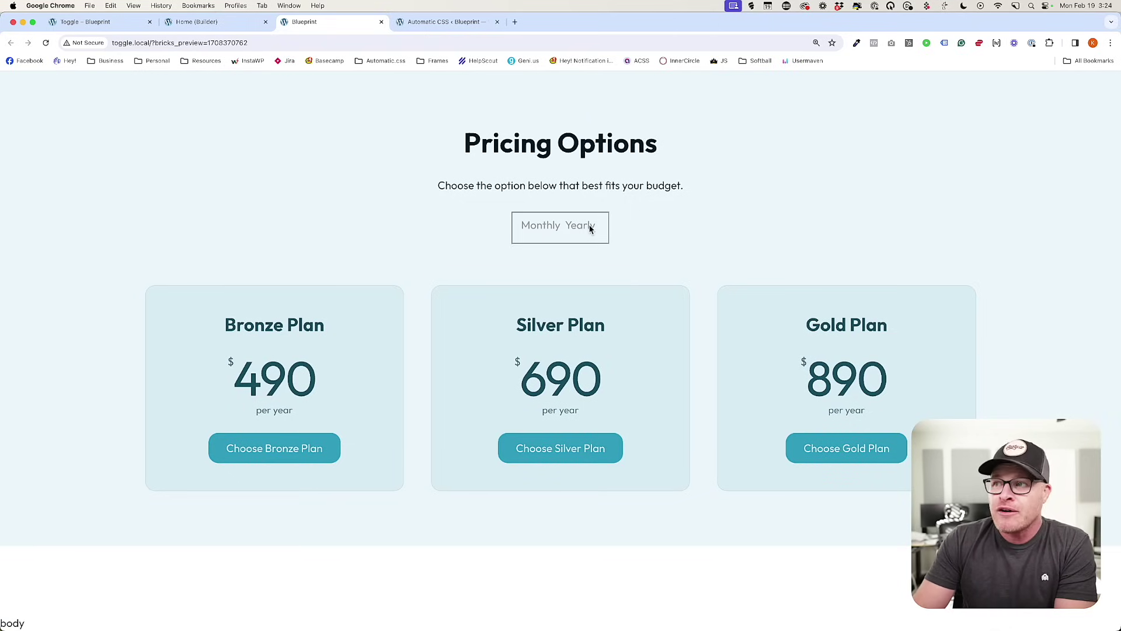
click(518, 228)
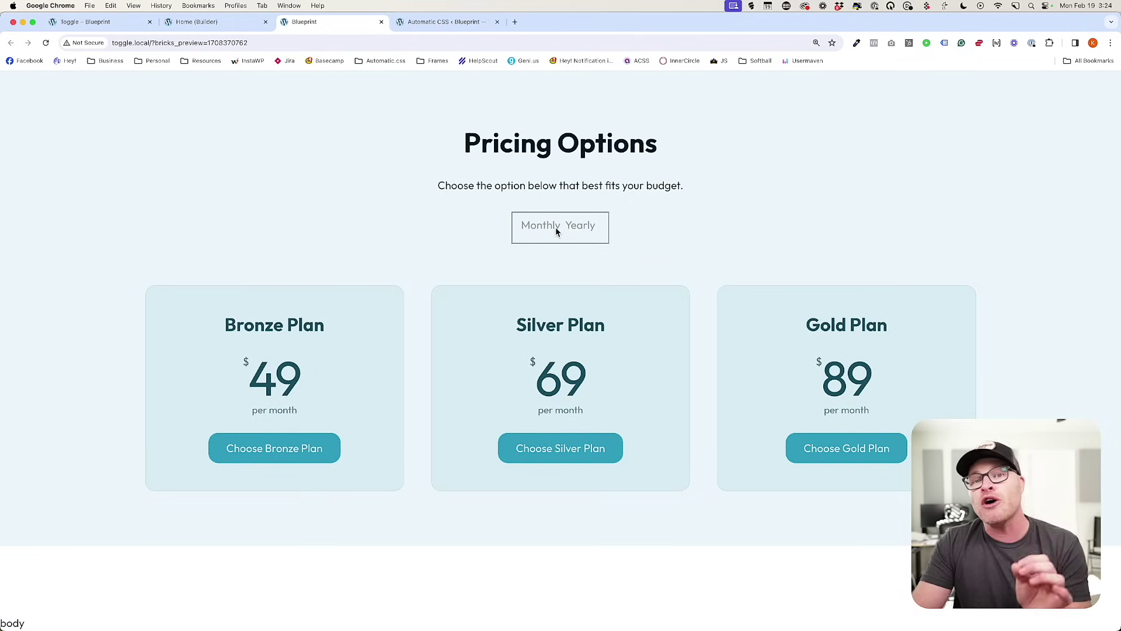
In the builder, start a new empty %root% rule below the hiding rule in the pricing switch's custom CSS.
click(108, 24)
click(200, 24)
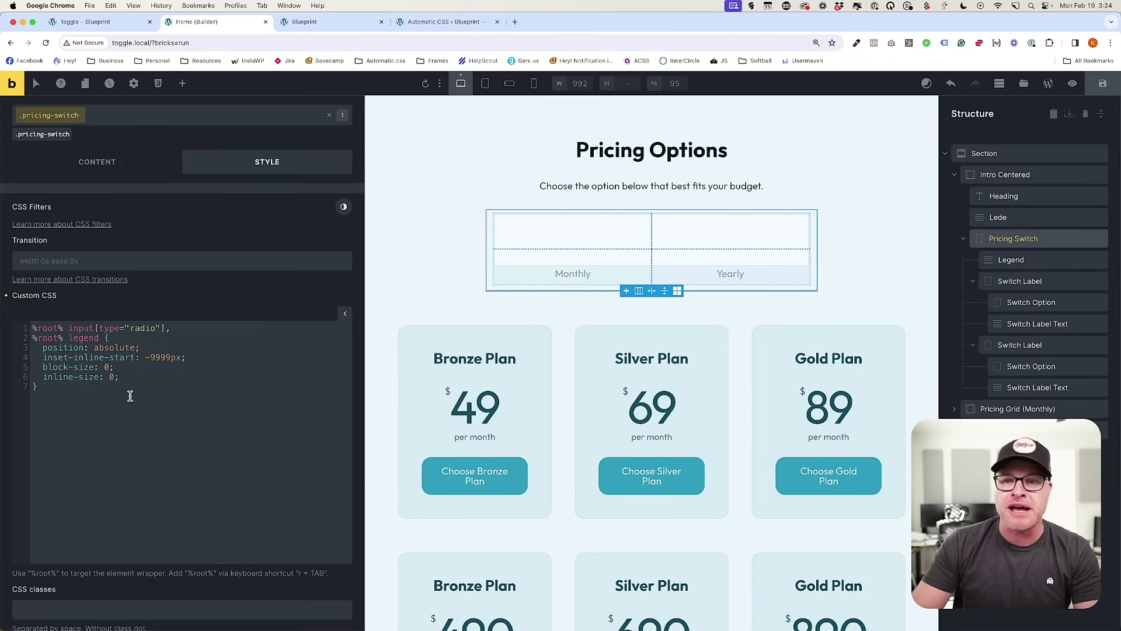
text(r)
key(Tab)
text({)
key(Return)
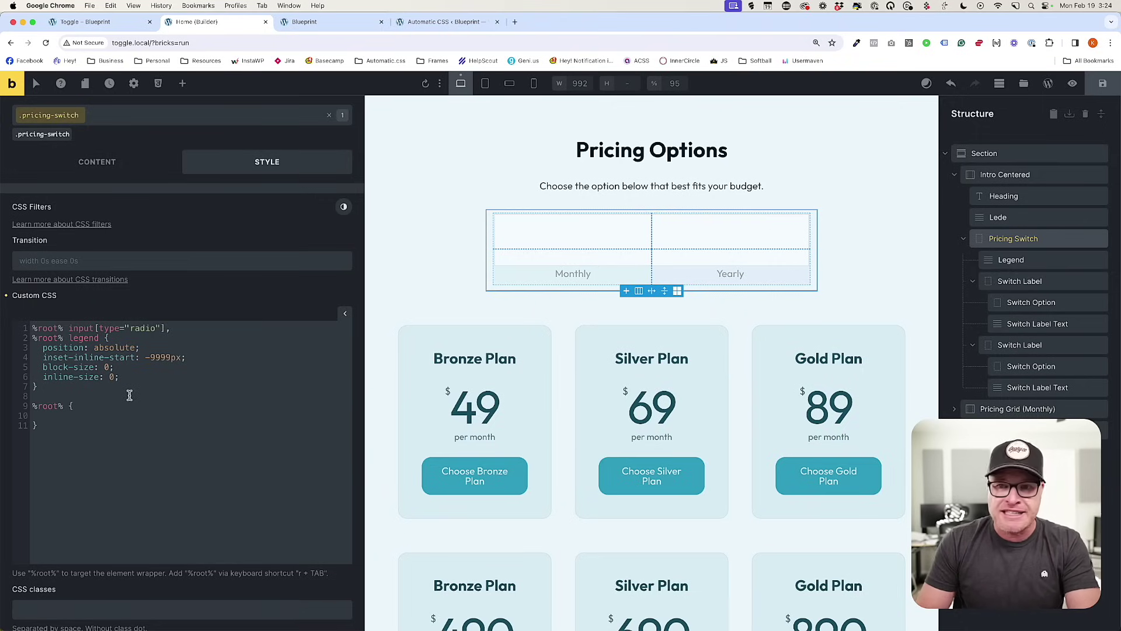
Extend the new rule's selector to %root%__switch-label, give it cursor: pointer and save the page.
text(__)
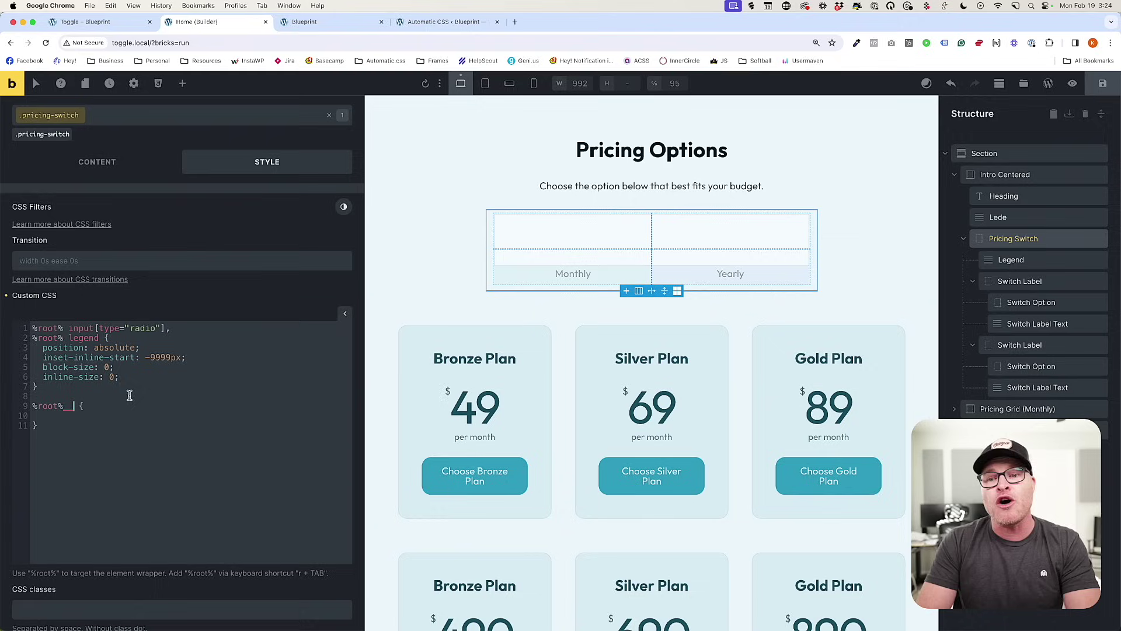
text(label)
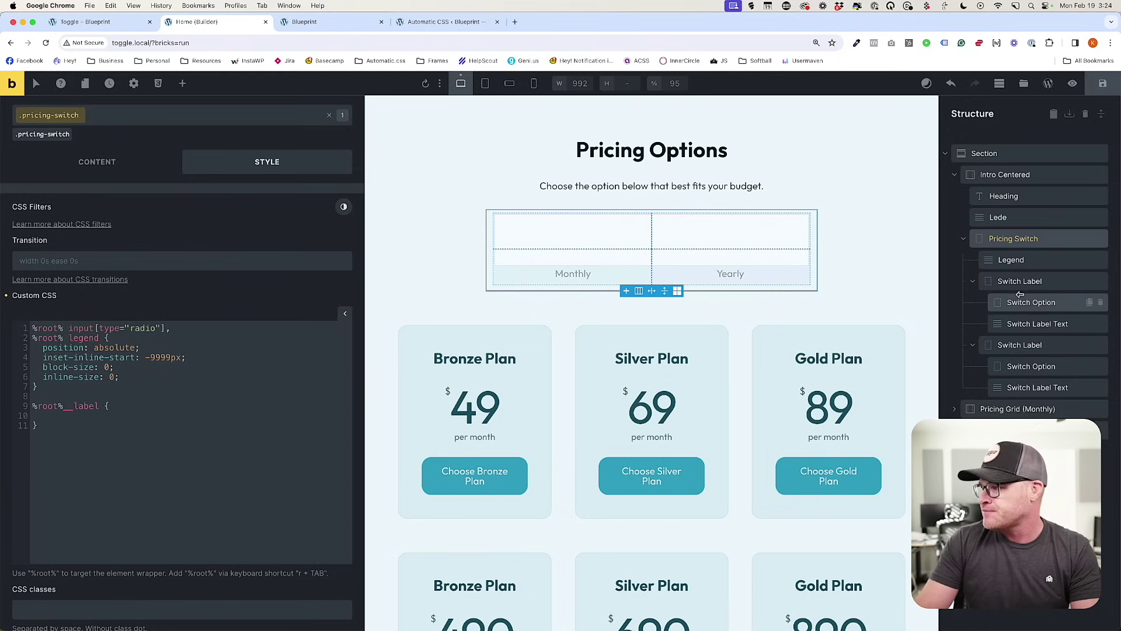
key(BackSpace)
key(BackSpace)
key(BackSpace)
key(BackSpace)
key(BackSpace)
text(switch-)
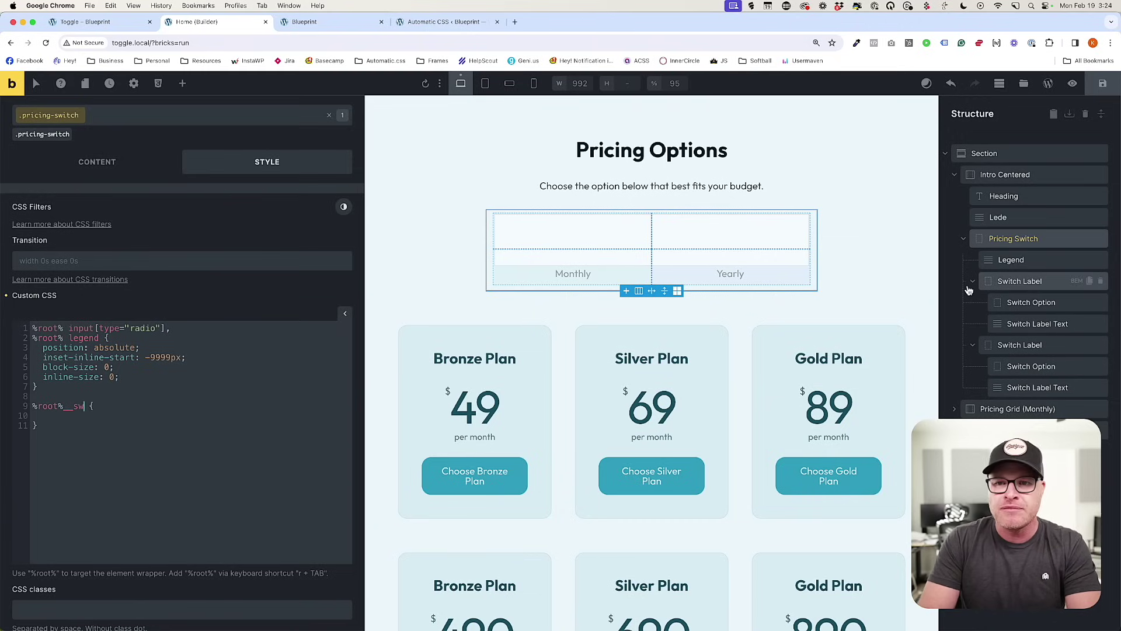
text(label {   )
text(cursor: pointer;)
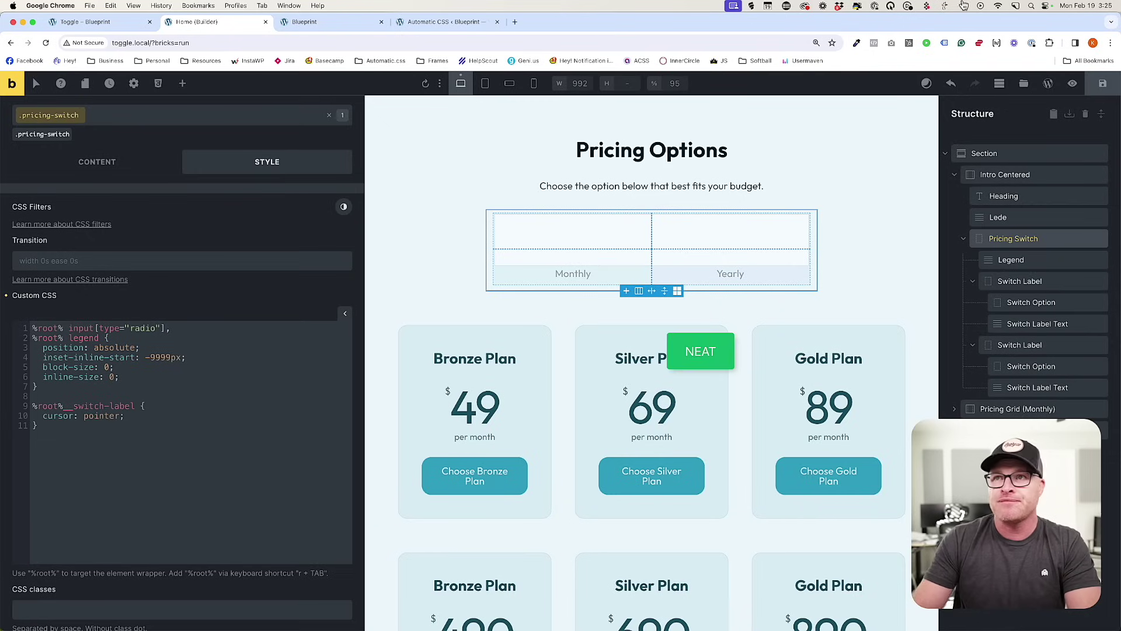
Check the pointer cursor and the Monthly and Yearly labels in the front-end preview, ending on Monthly.
click(313, 21)
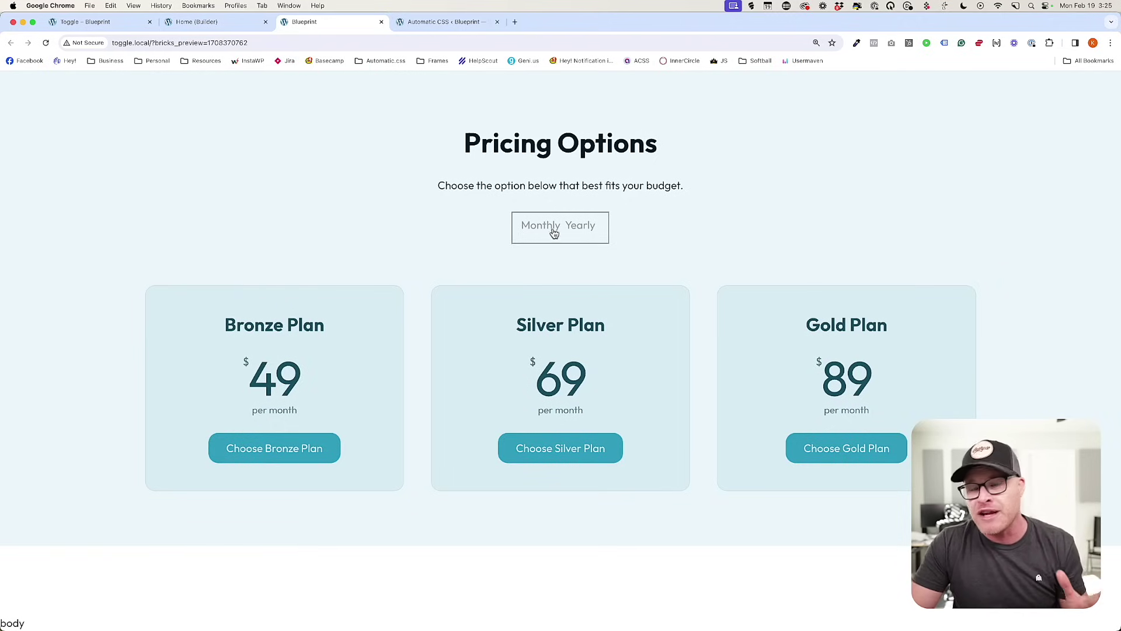
click(573, 228)
click(574, 229)
click(574, 229)
click(552, 228)
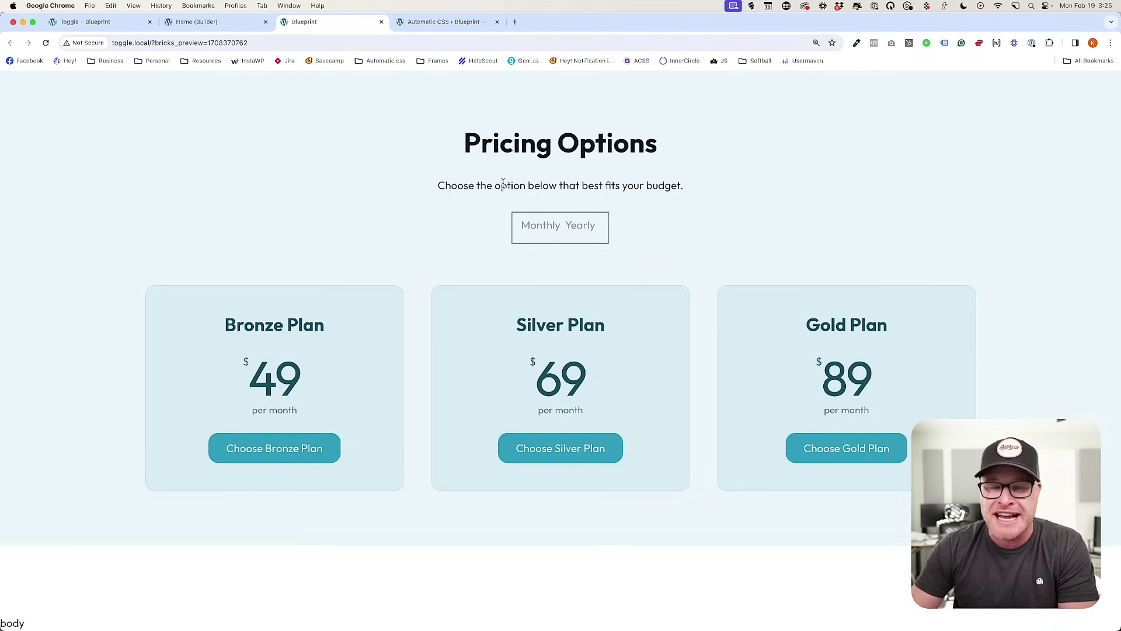
Back in the builder, insert two blank lines above the first custom CSS rule and enlarge the browser zoom.
click(250, 23)
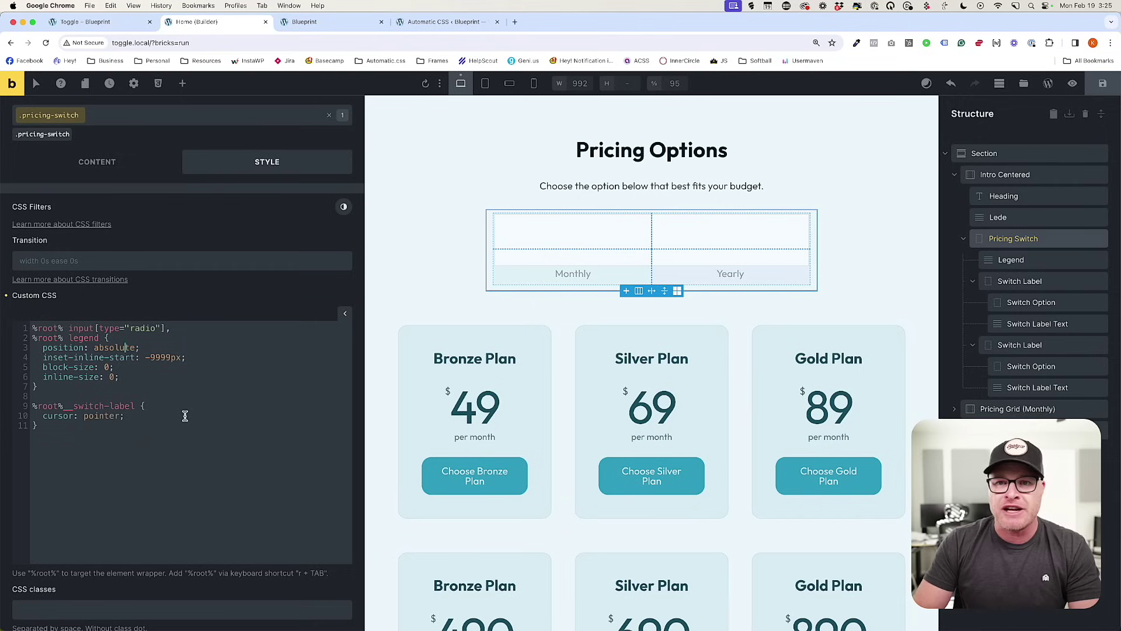
key(Return)
key(Return)
key(super+equal)
key(super+equal)
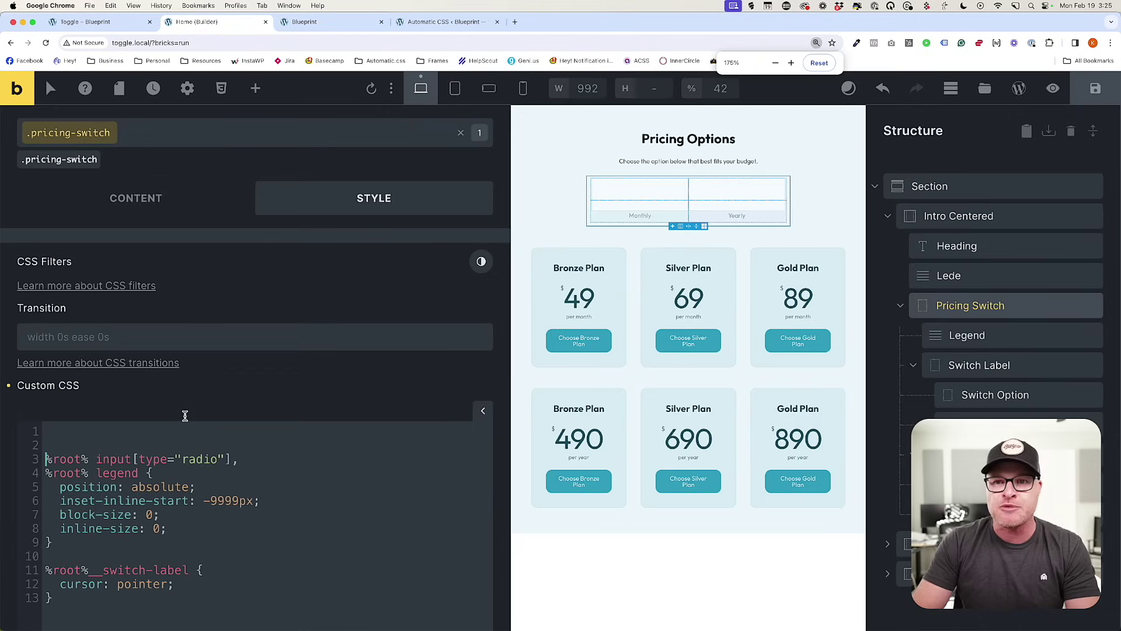
Add the comment "/* Remove radio & legend */" on the first line, above the hiding rule.
scroll(274, 406, down, 3)
click(192, 323)
text(/* remove)
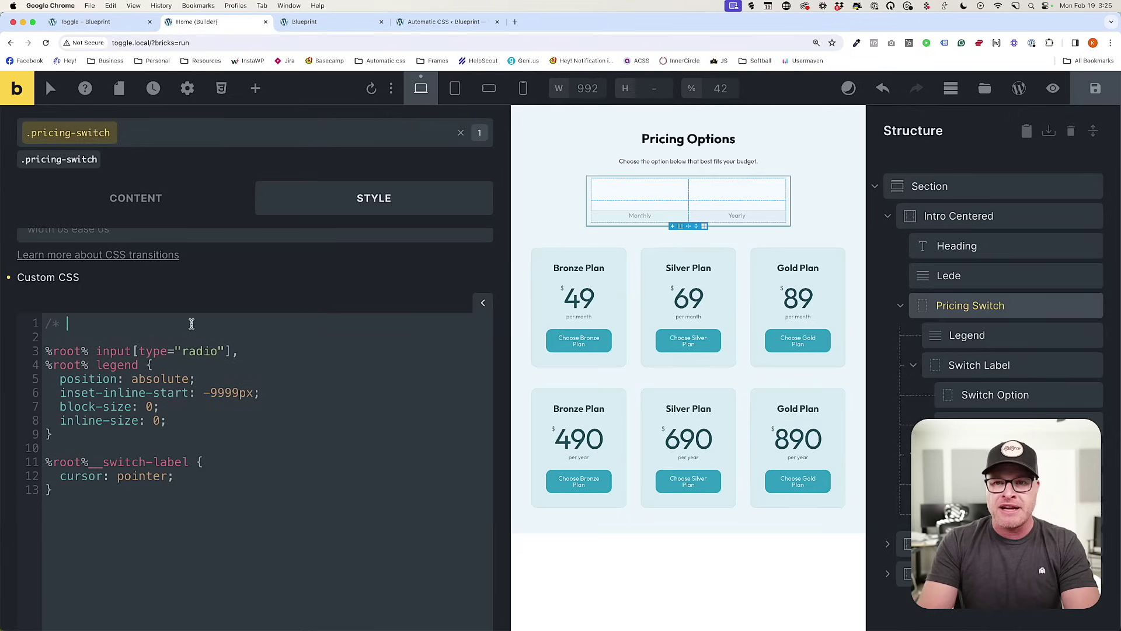
key(BackSpace)
key(BackSpace)
key(BackSpace)
key(BackSpace)
key(BackSpace)
key(BackSpace)
text(Re)
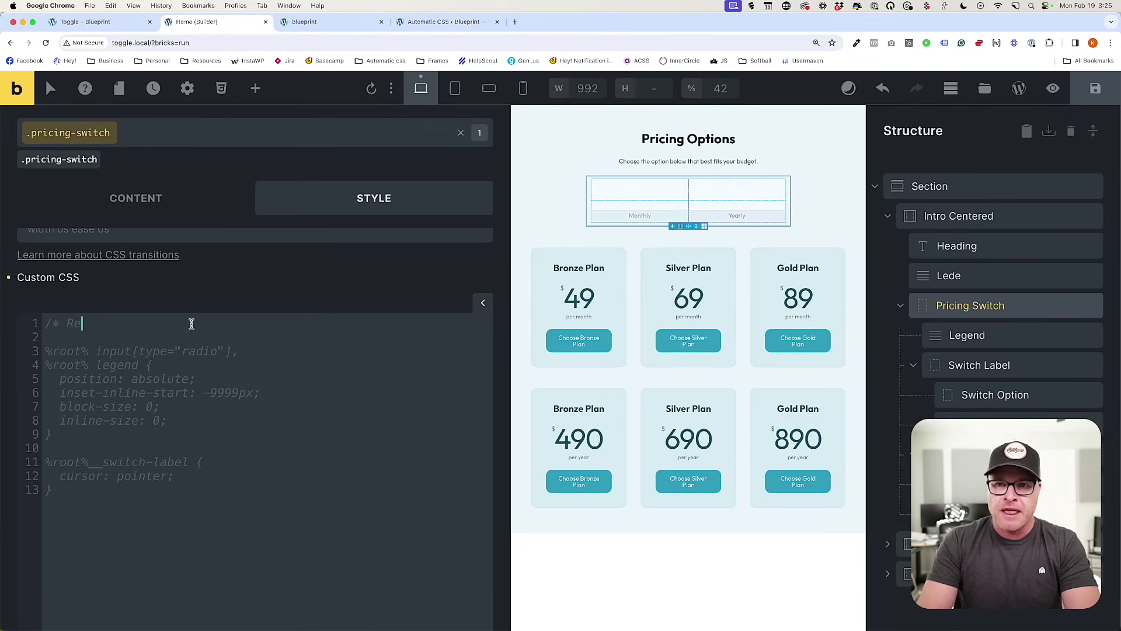
text(move radios)
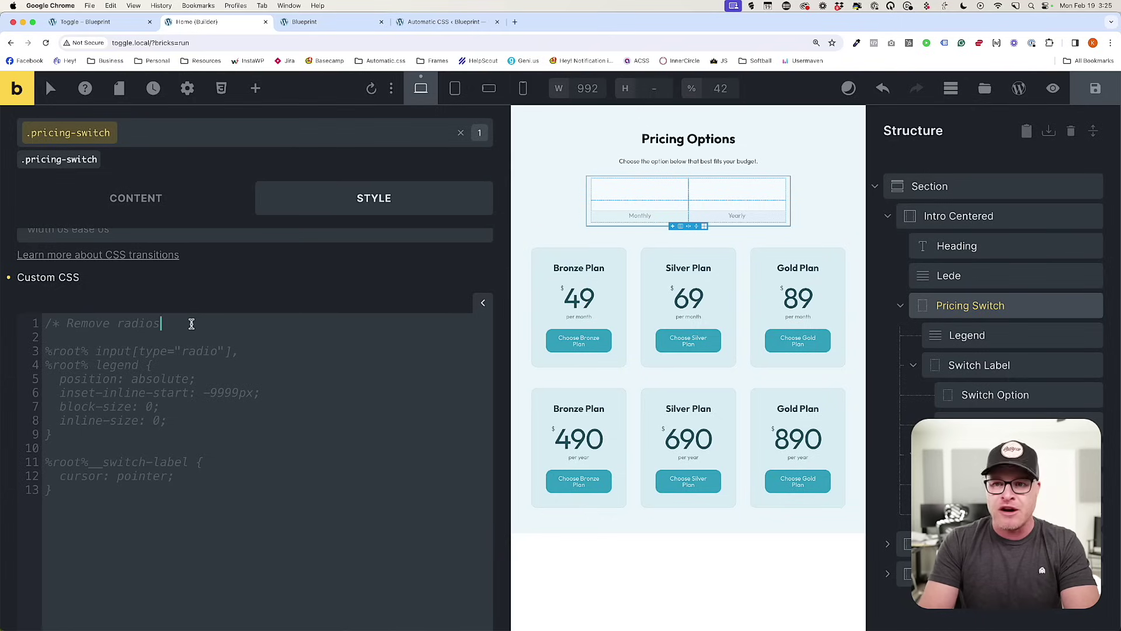
text(* legend */)
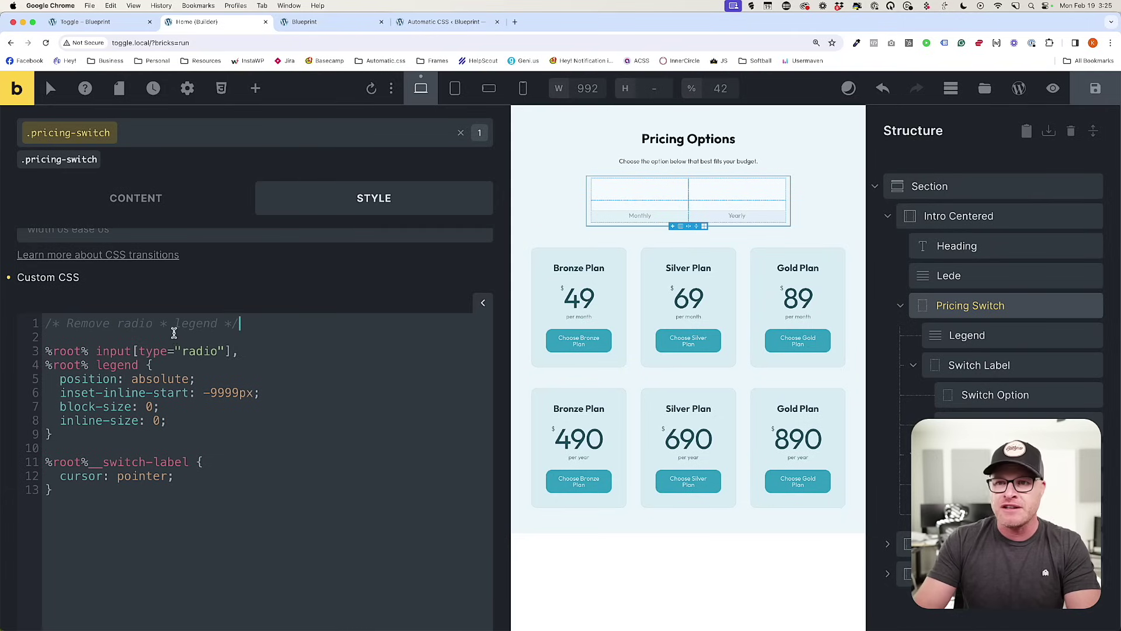
double_click(163, 323)
text(&)
Add the comment "/* Style the switches */" above the %root%__switch-label rule, separated by a blank line.
click(320, 521)
click(154, 447)
key(Return)
key(Return)
key(Up)
text(/* Style the switch)
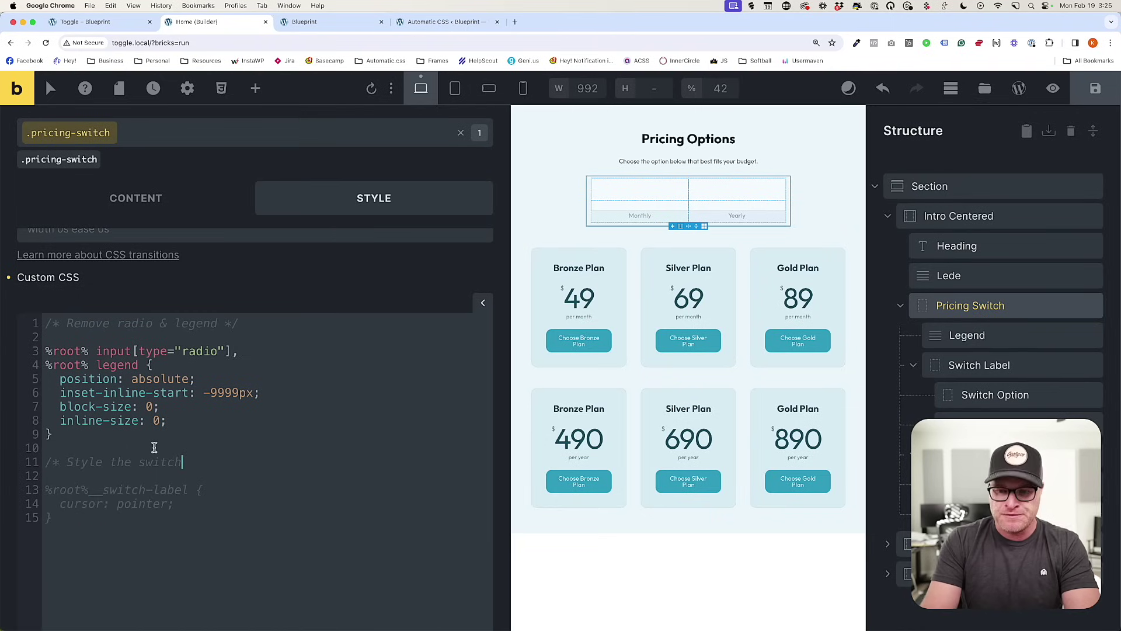
text(es */)
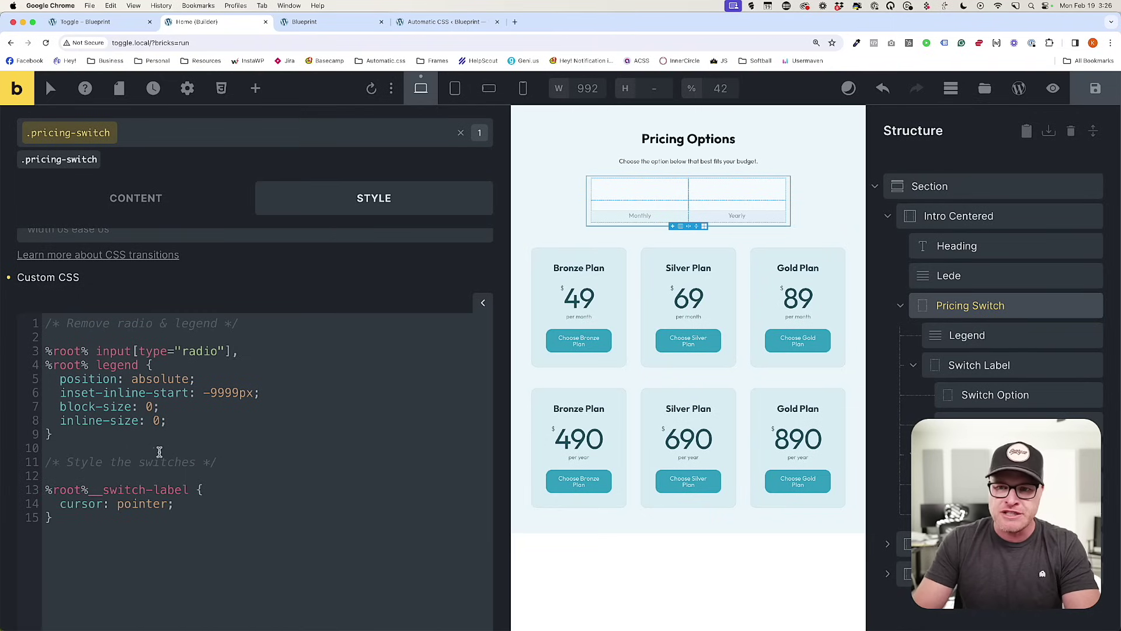
Add two new lines at the end of the custom CSS, after the %root%__switch-label rule.
click(187, 533)
key(Return)
key(Return)
scroll(215, 518, down, 2)
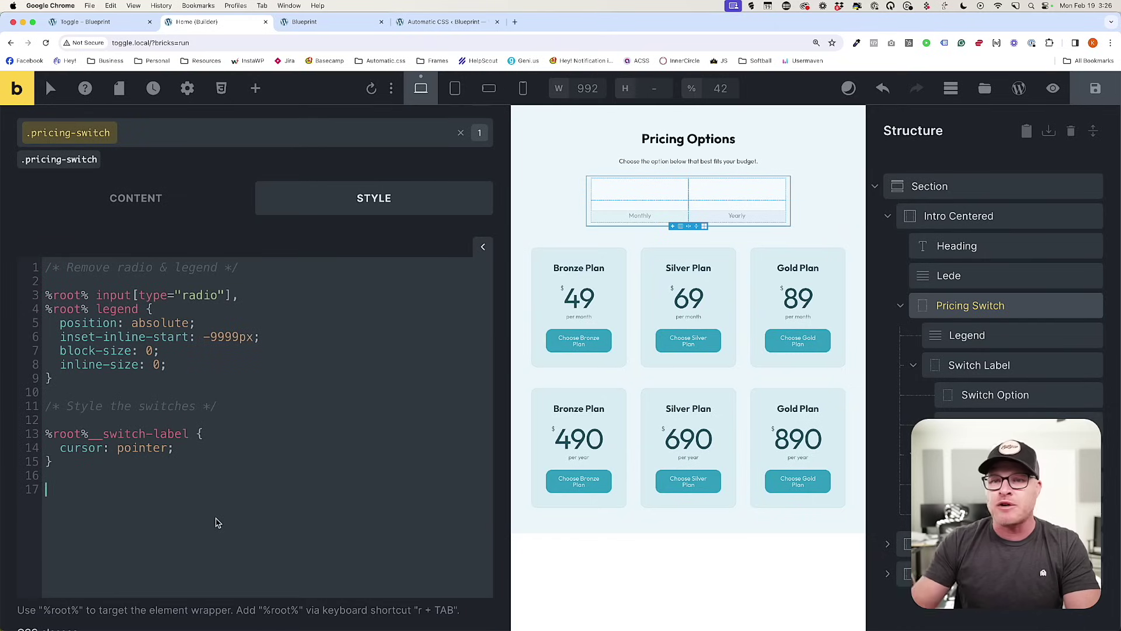
Begin a new comment starting "/* Style the" between the hiding rule and the switches comment.
click(68, 379)
key(Return)
key(Return)
text(/* Style the)
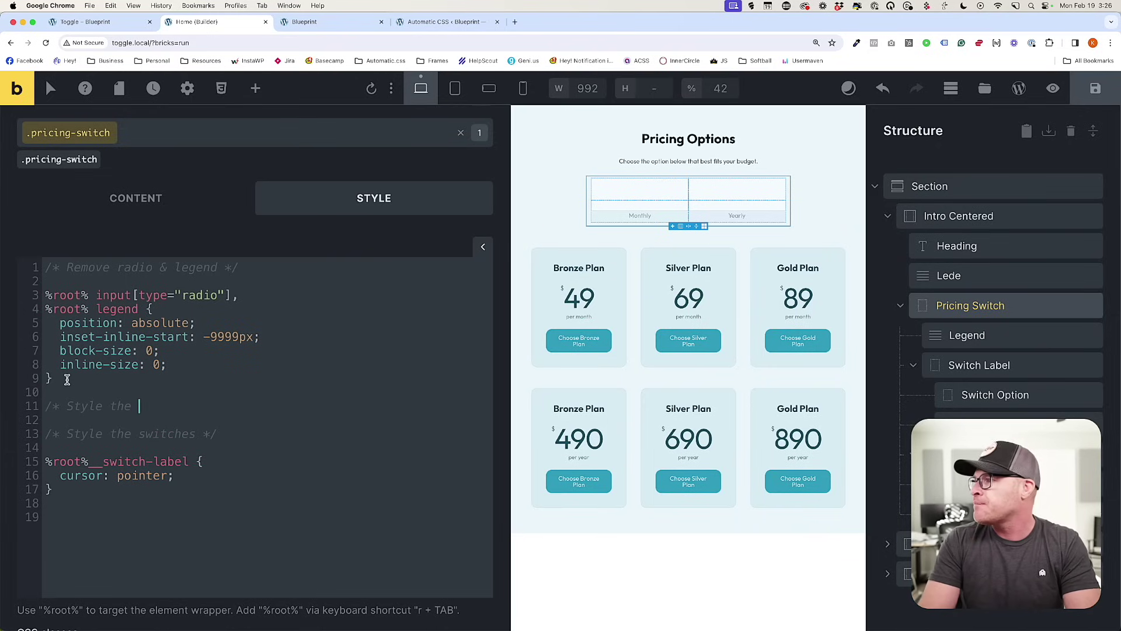
Finish the new CSS comment as "/* Global Styling */" and start a %root% selector beneath it.
key(BackSpace)
key(BackSpace)
key(BackSpace)
key(BackSpace)
key(BackSpace)
key(BackSpace)
key(BackSpace)
key(BackSpace)
text(Global Style)
text( */)
key(Left)
key(Left)
key(Left)
key(BackSpace)
text(ing)
key(Right)
key(Right)
key(Right)
key(Return)
key(Return)
text(r)
key(Tab)
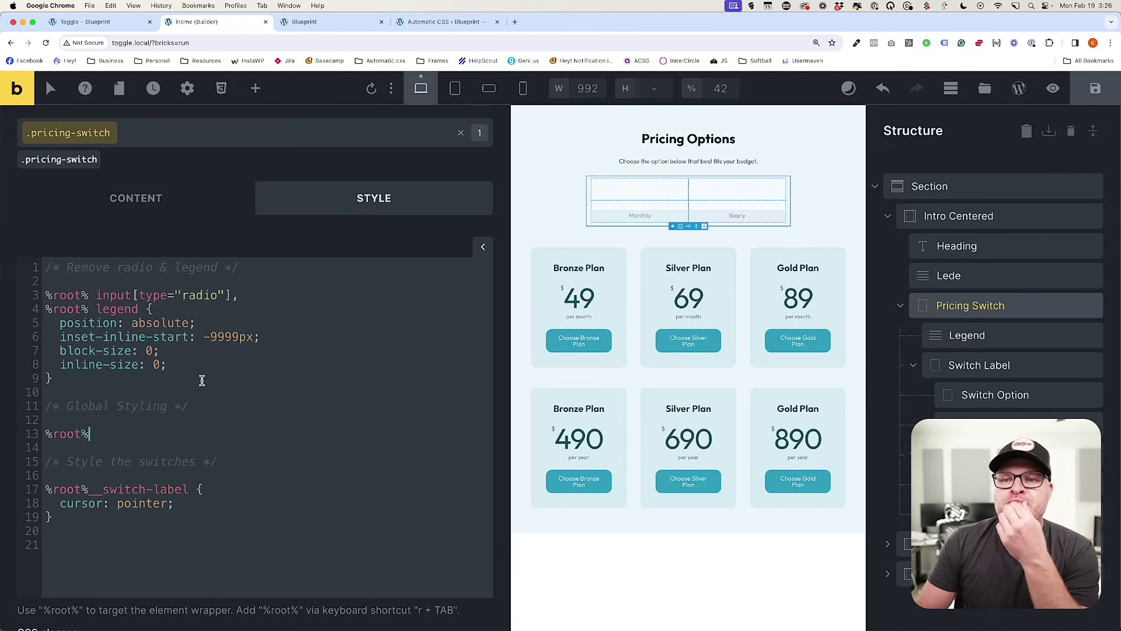
Reword the two lower CSS comments to "Switch Styling" and "Style the Labels".
double_click(89, 403)
text(Switch)
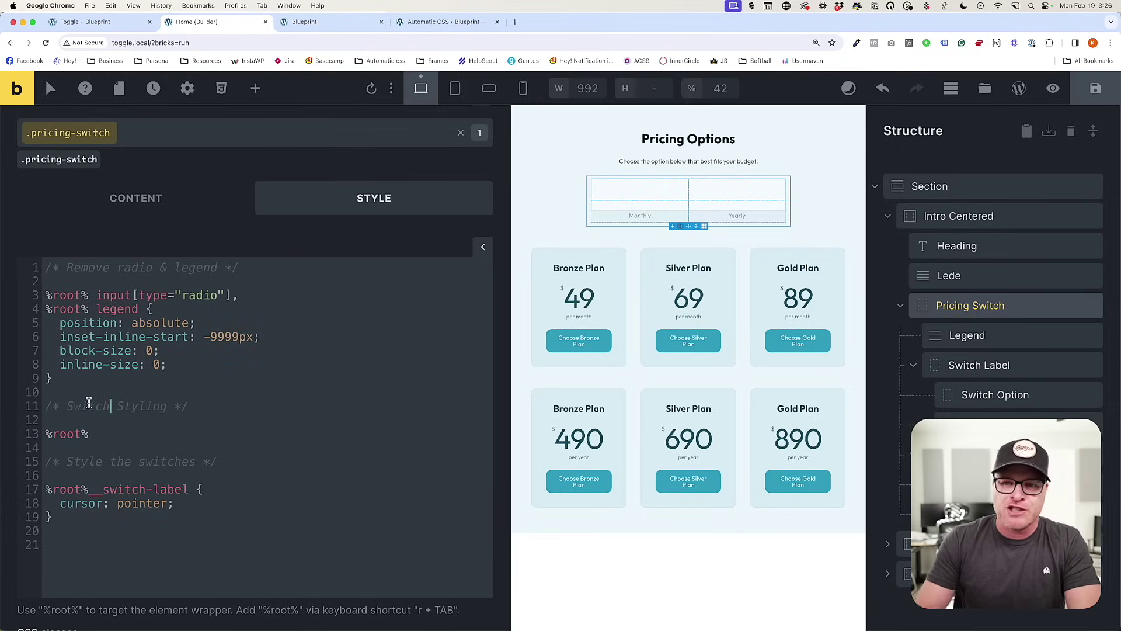
click(190, 477)
double_click(169, 461)
text(Labels)
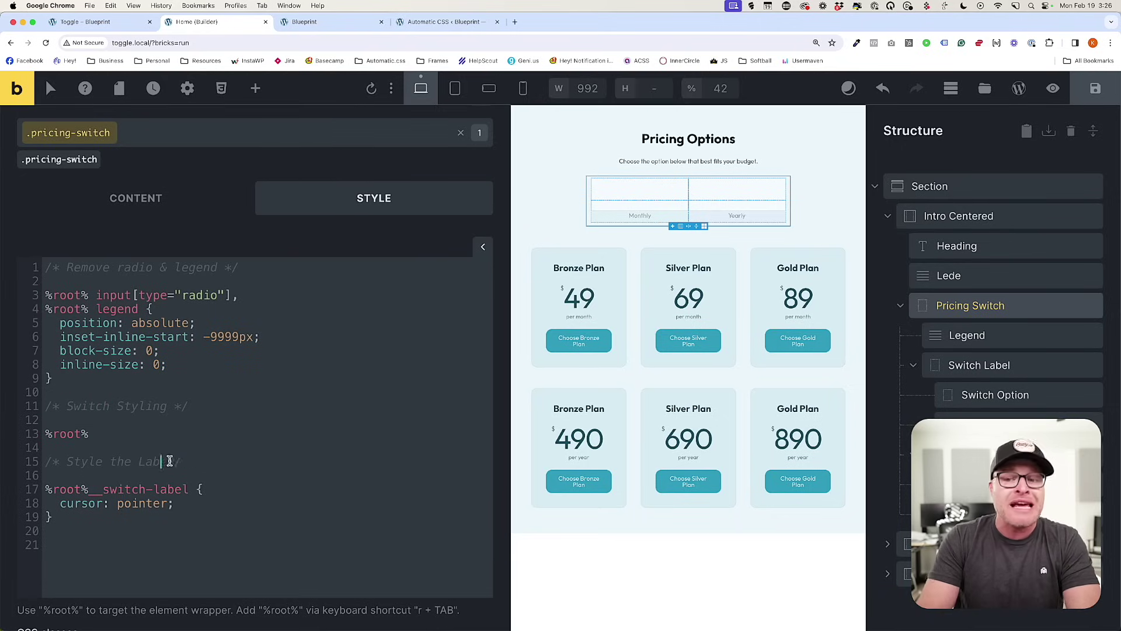
click(186, 447)
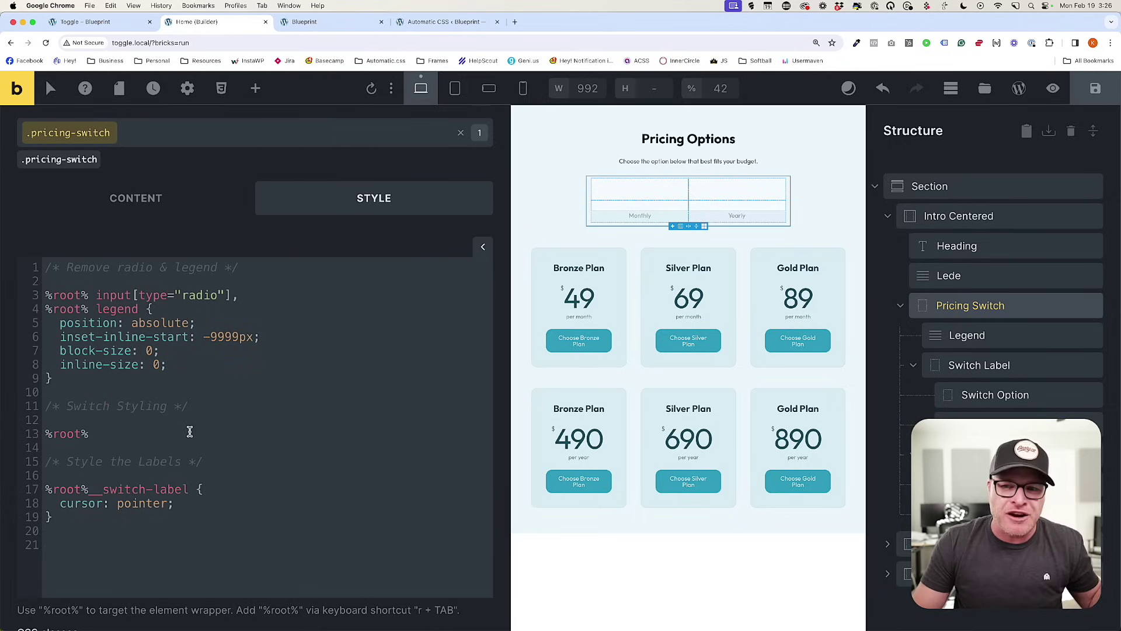
Open the %root% rule under the Switch Styling comment and give it padding: 0 and line-height: 1.
click(115, 436)
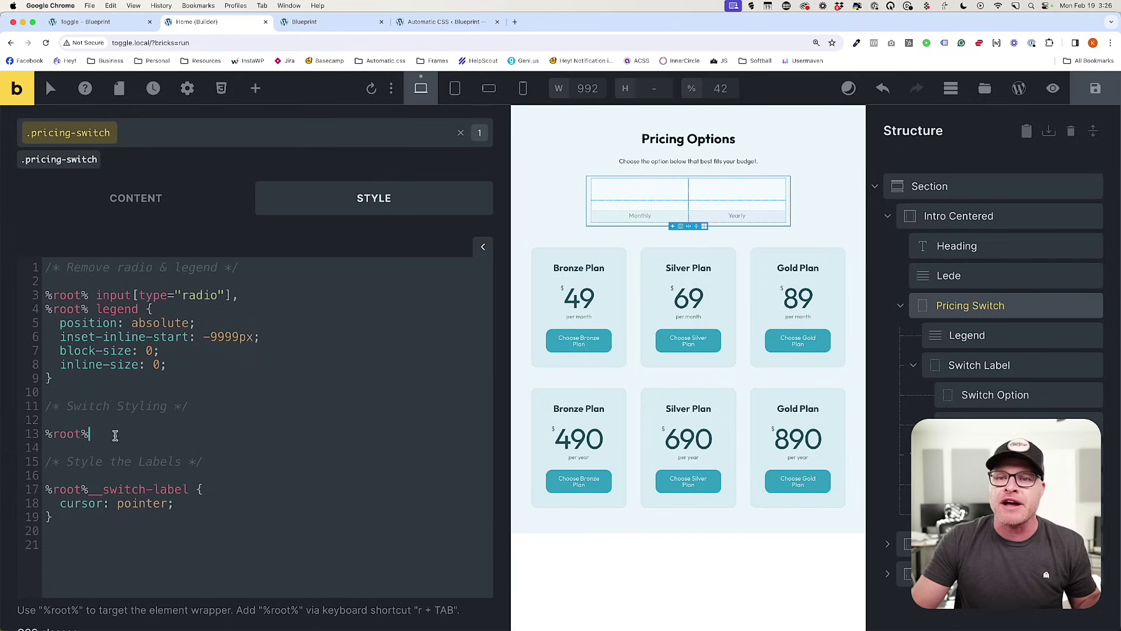
text({)
key(Return)
key(Return)
key(Up)
text(padding: 0;)
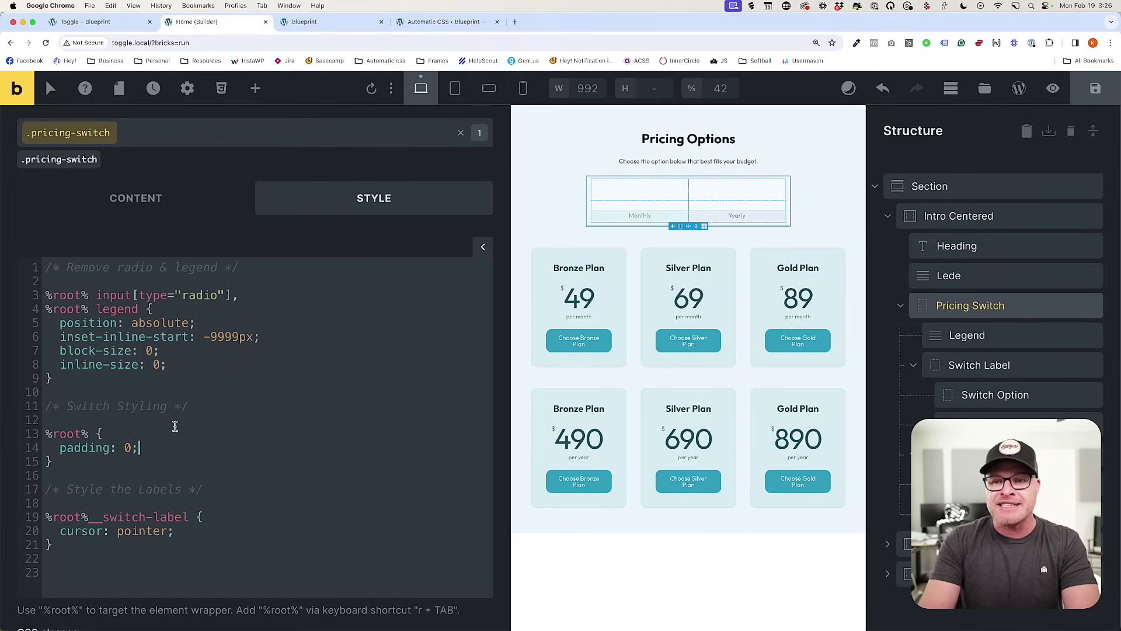
key(Return)
text(line-height: 1)
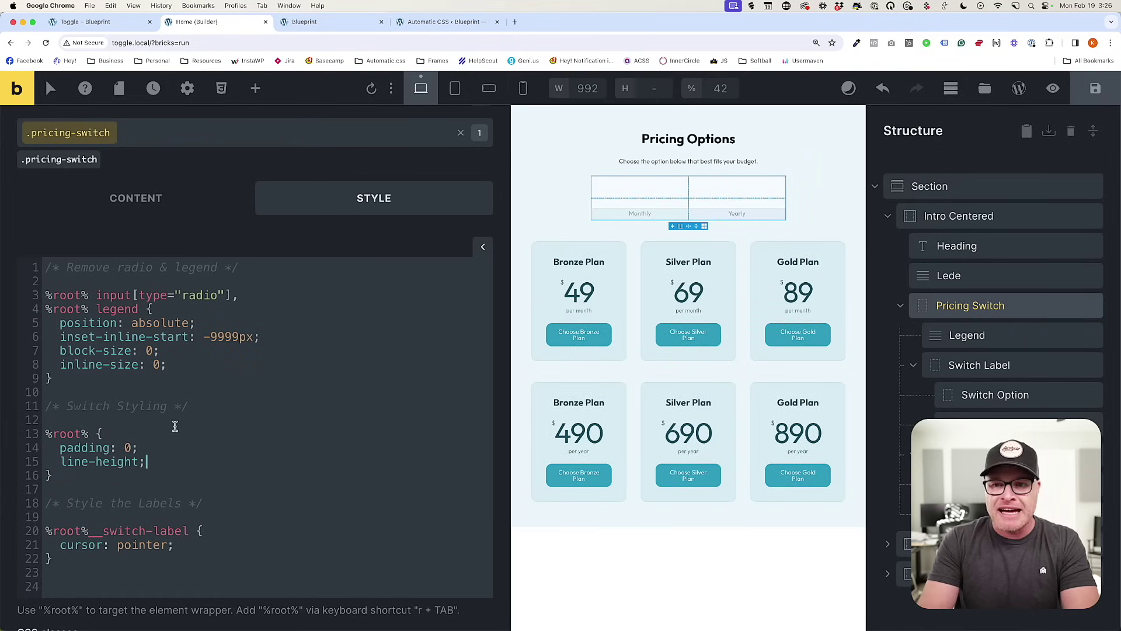
text(;)
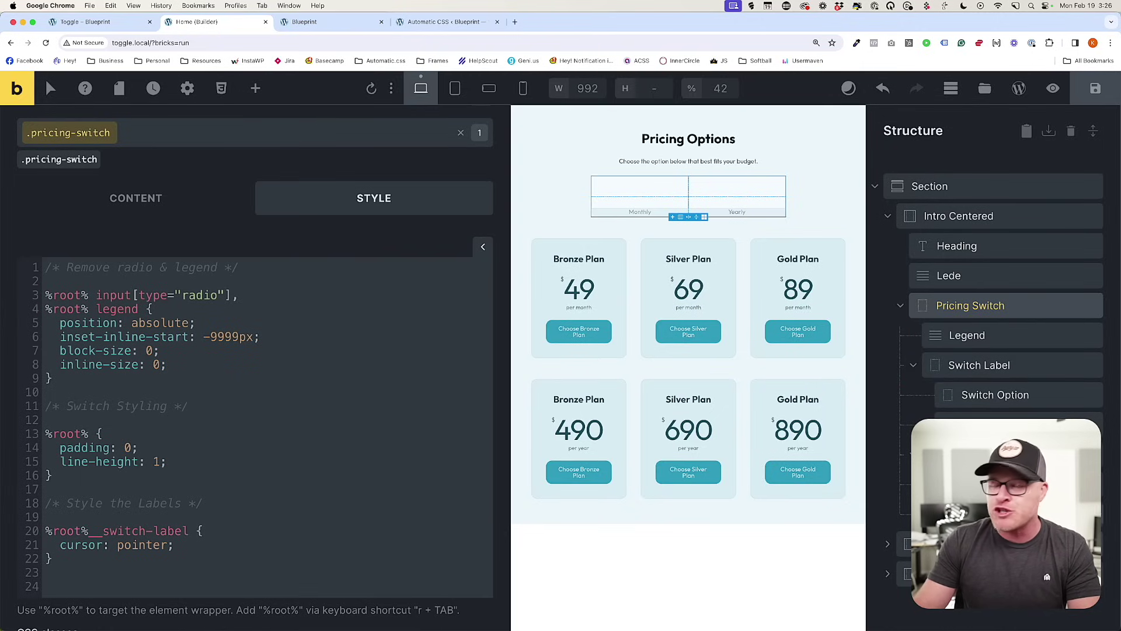
Add border-radius: 50vw to the %root% rule in the pricing switch's custom CSS.
click(164, 211)
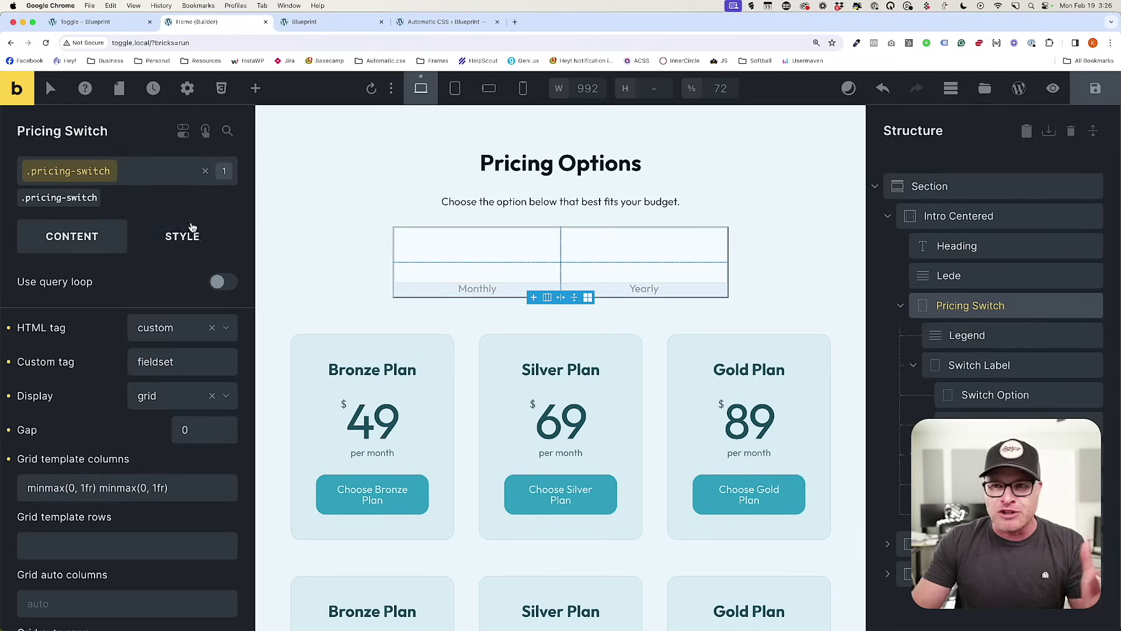
click(191, 234)
scroll(111, 509, down, 10)
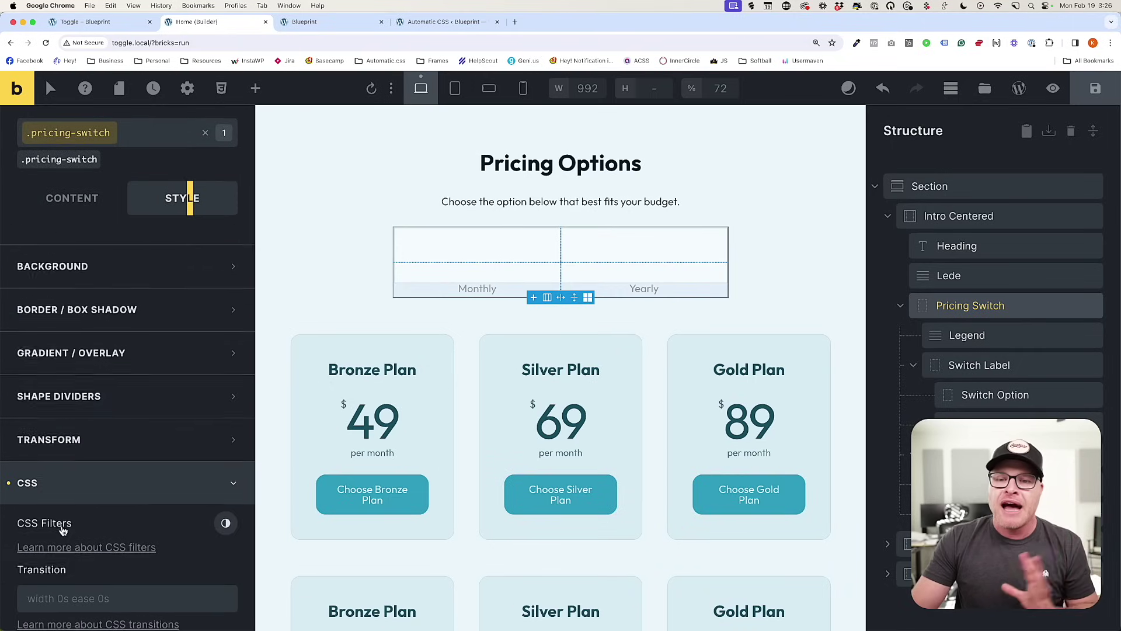
click(111, 509)
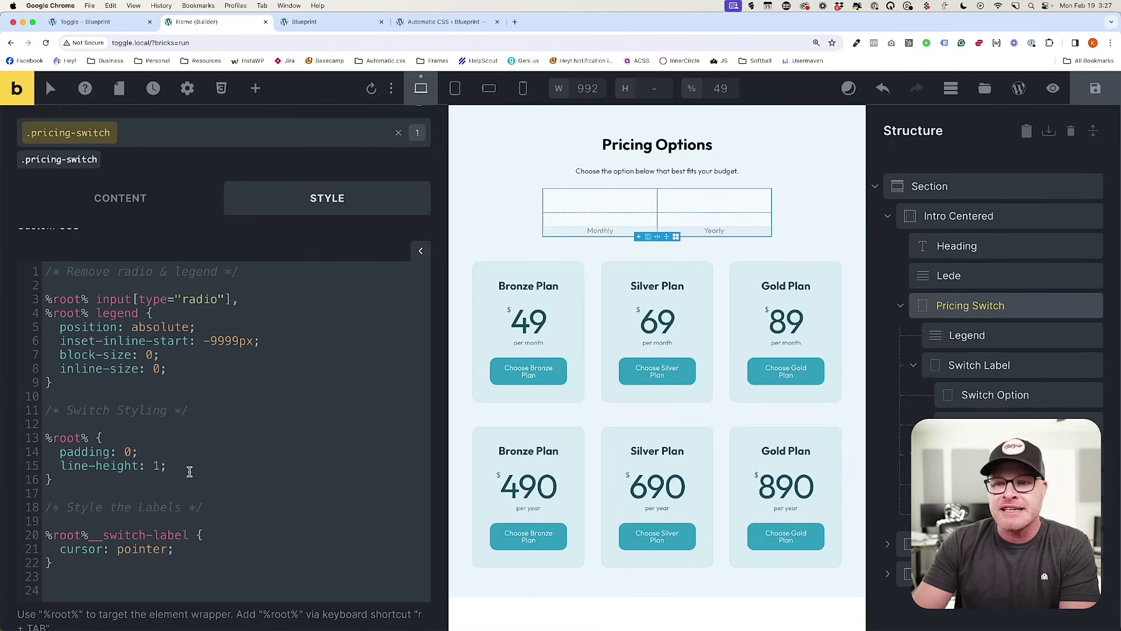
key(Return)
text(border-rad)
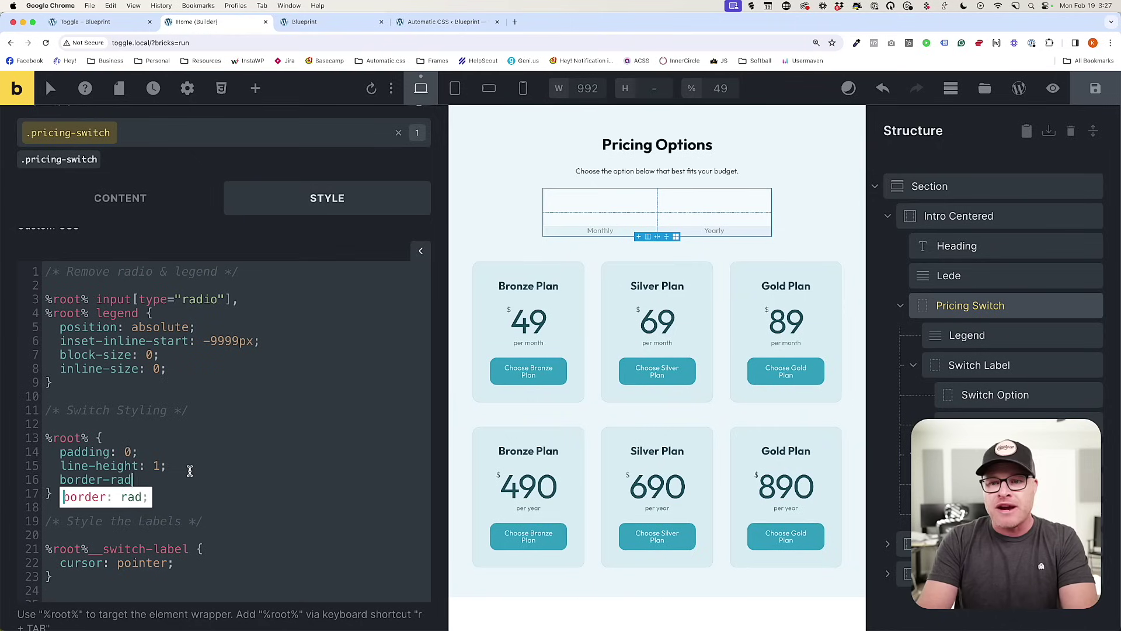
text(ius: 50vw;)
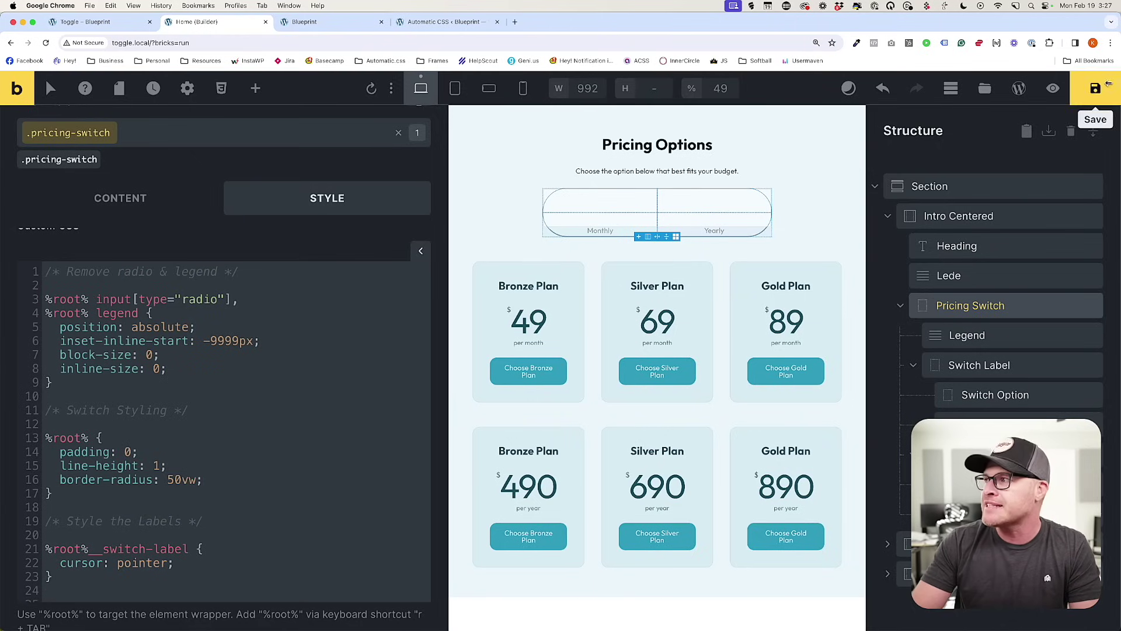
Save the page and check the rounded pricing switch in the front-end preview.
click(1095, 88)
click(327, 22)
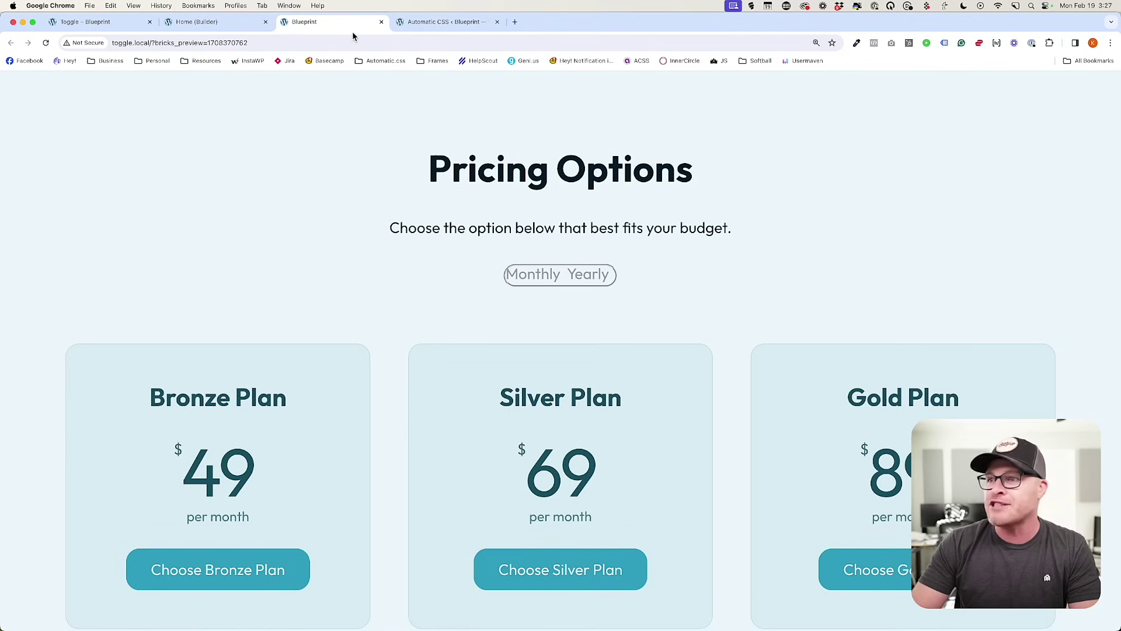
click(223, 23)
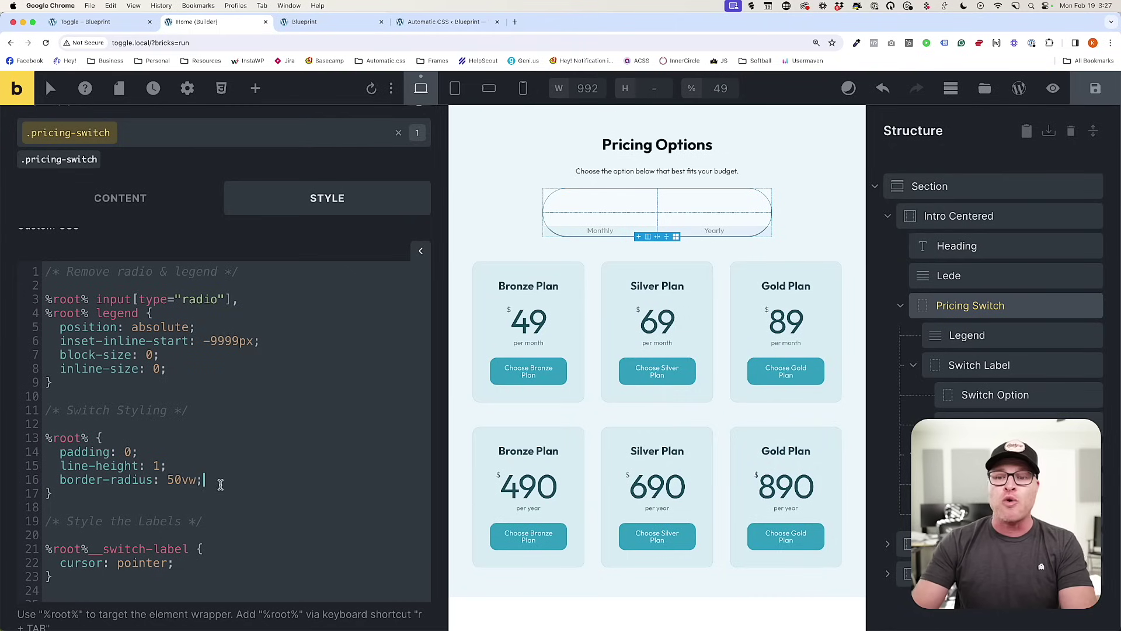
Add a border of 1px solid var(--action-dark-trans-10) to the %root% rule.
key(Return)
text(br)
key(BackSpace)
text(or)
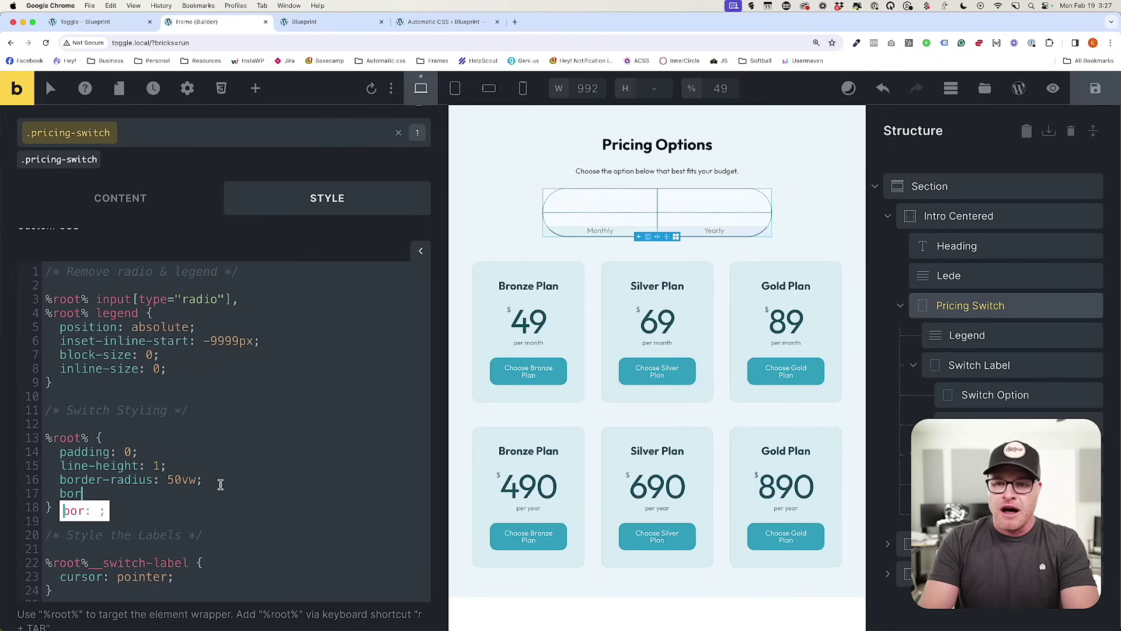
text(der: 1px sol)
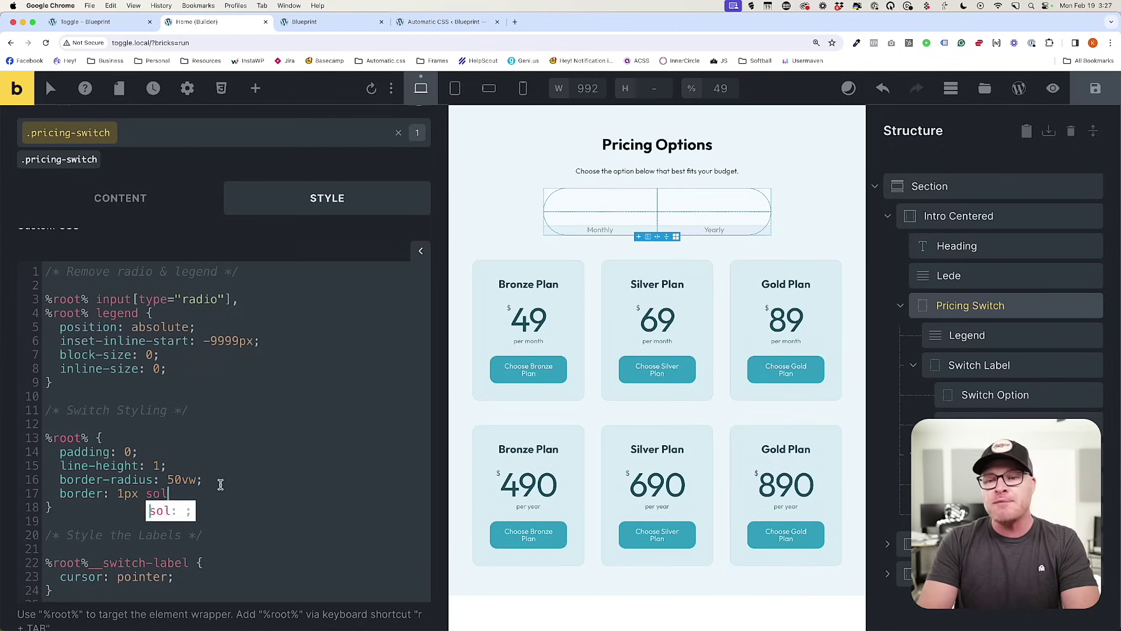
text(id var(--action-)
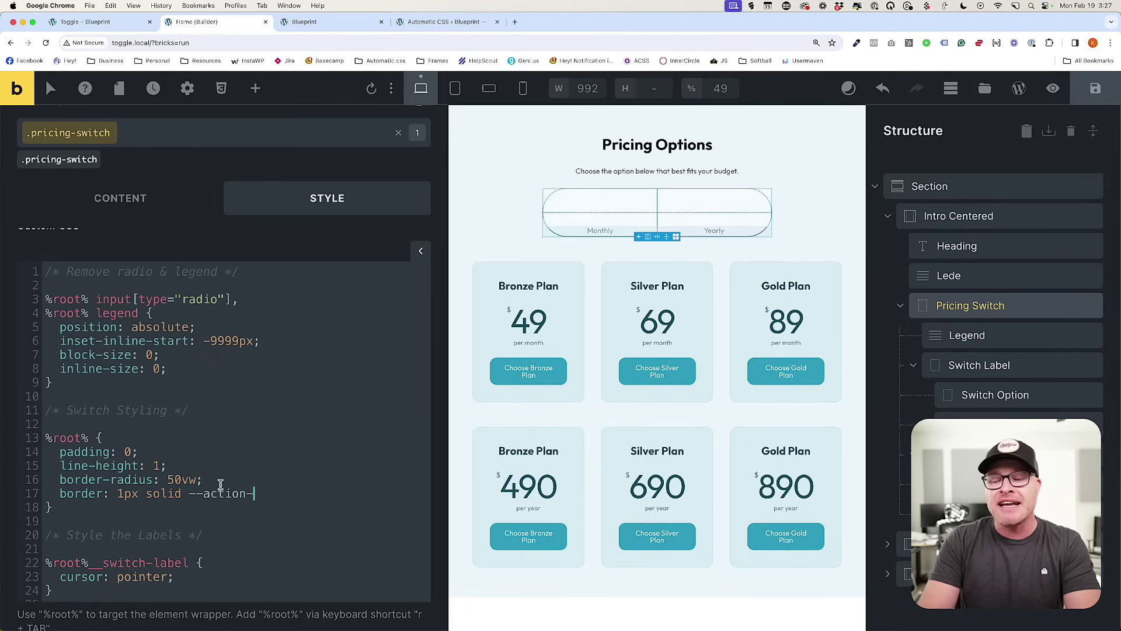
text(dark-trans-10)
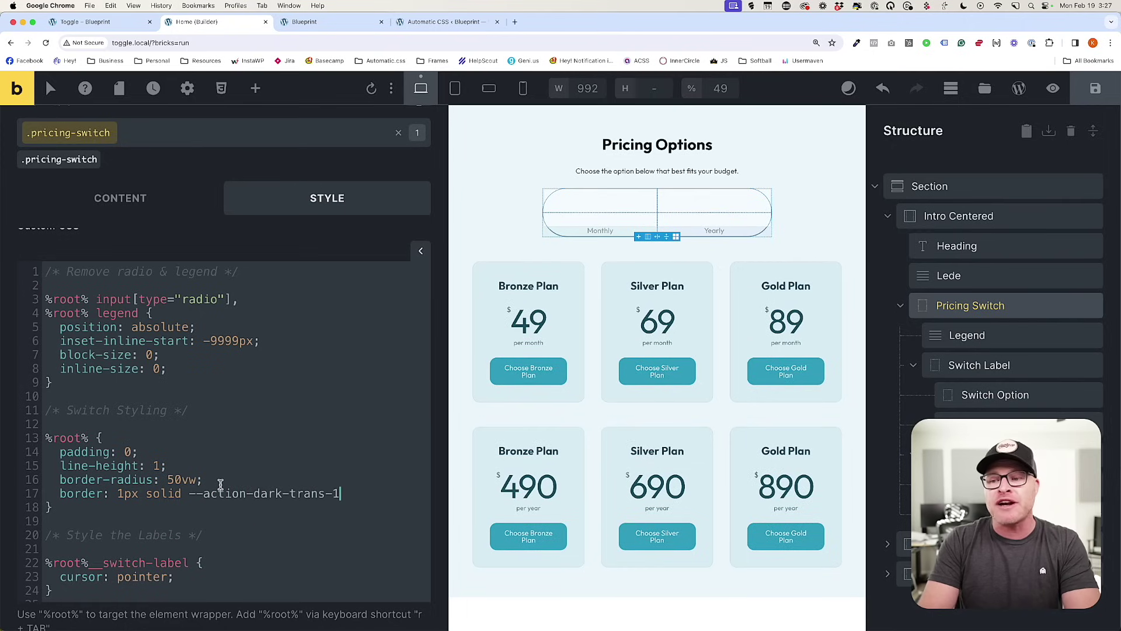
key(Tab)
Save the page and check the switch's new border in the front-end preview.
key(super+s)
click(304, 22)
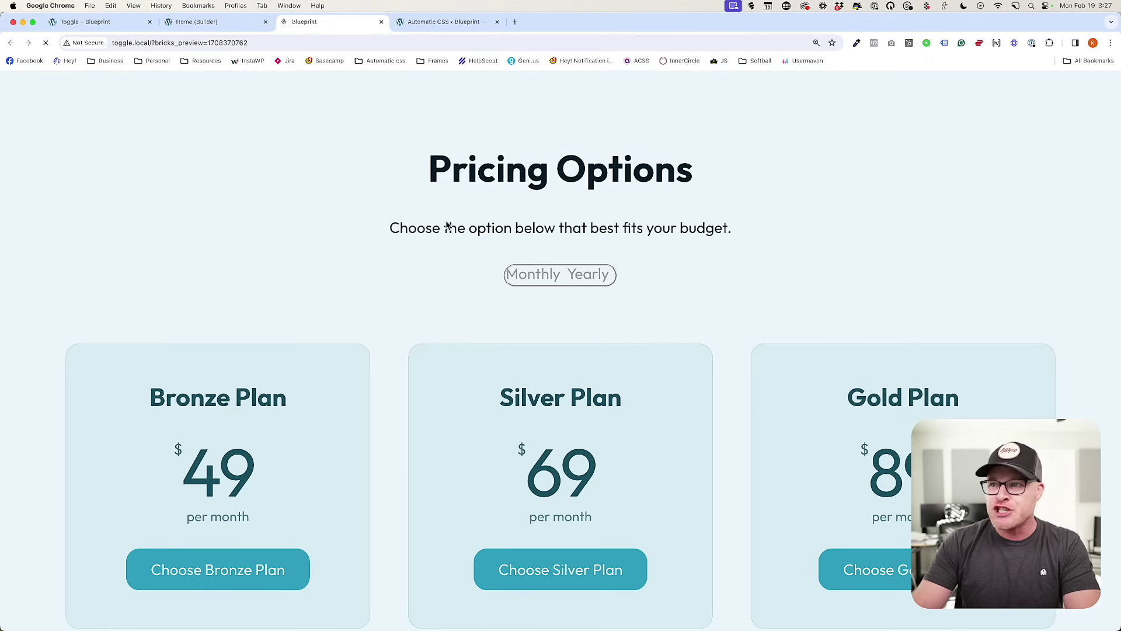
click(257, 23)
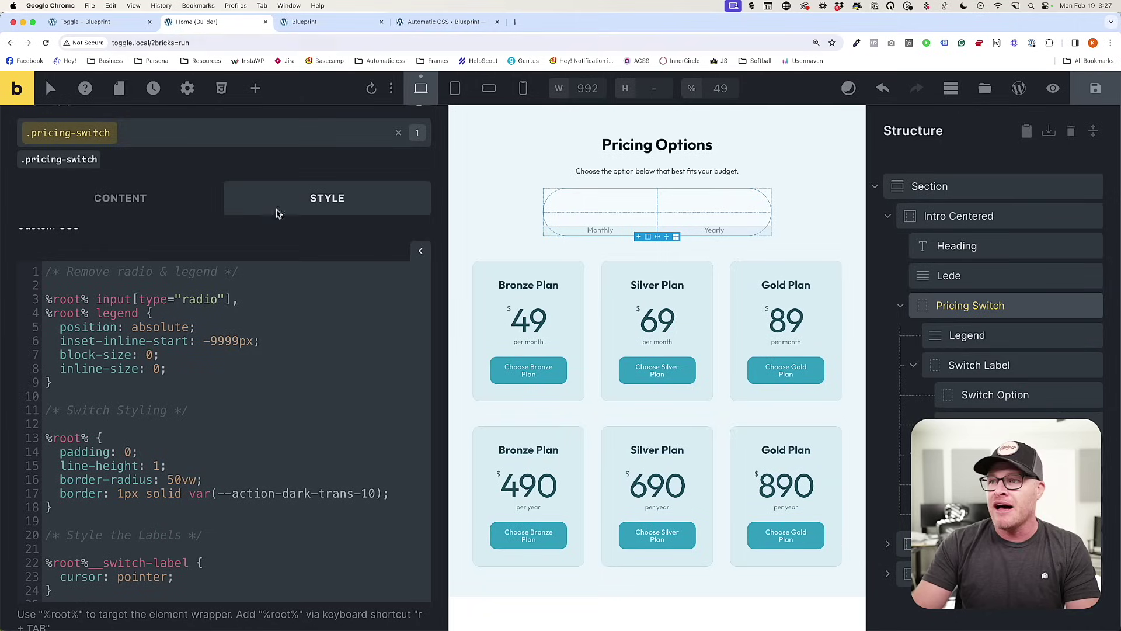
Add background-color: var(--action-trans-10) to the %root% rule and check the switch in the front-end preview.
key(Return)
text(back)
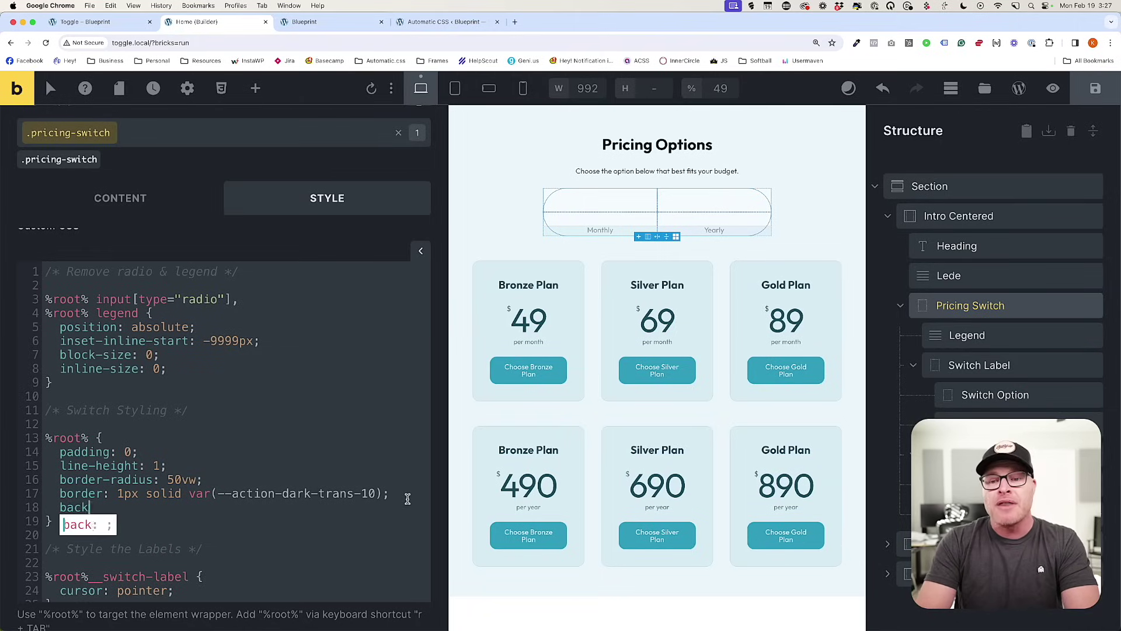
text(ground-color: var(--action-)
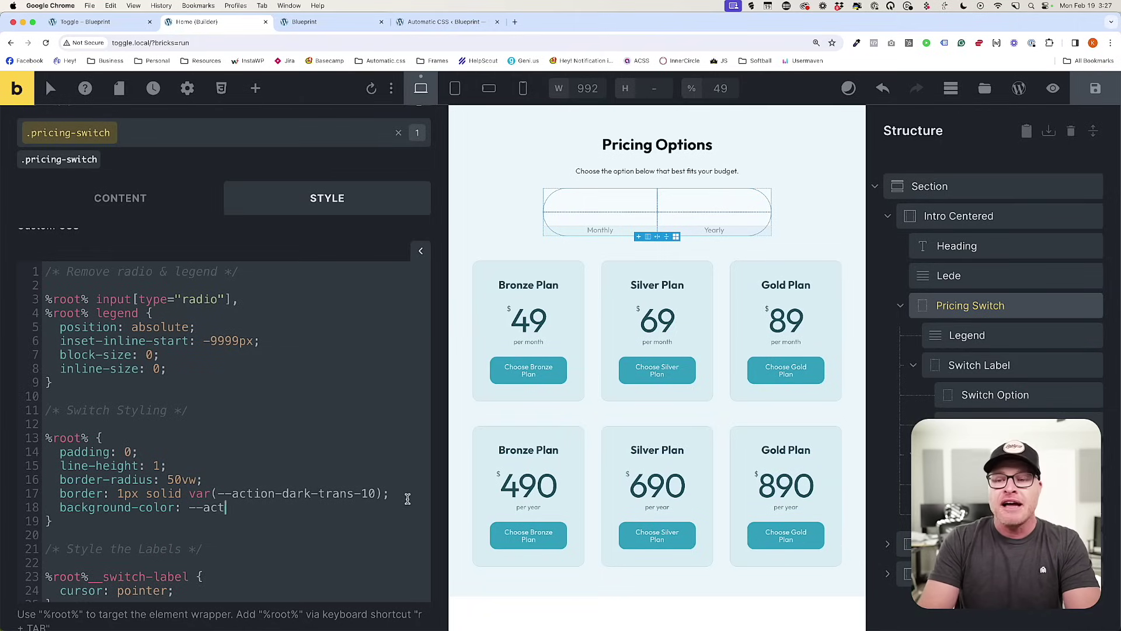
text(trans-10))
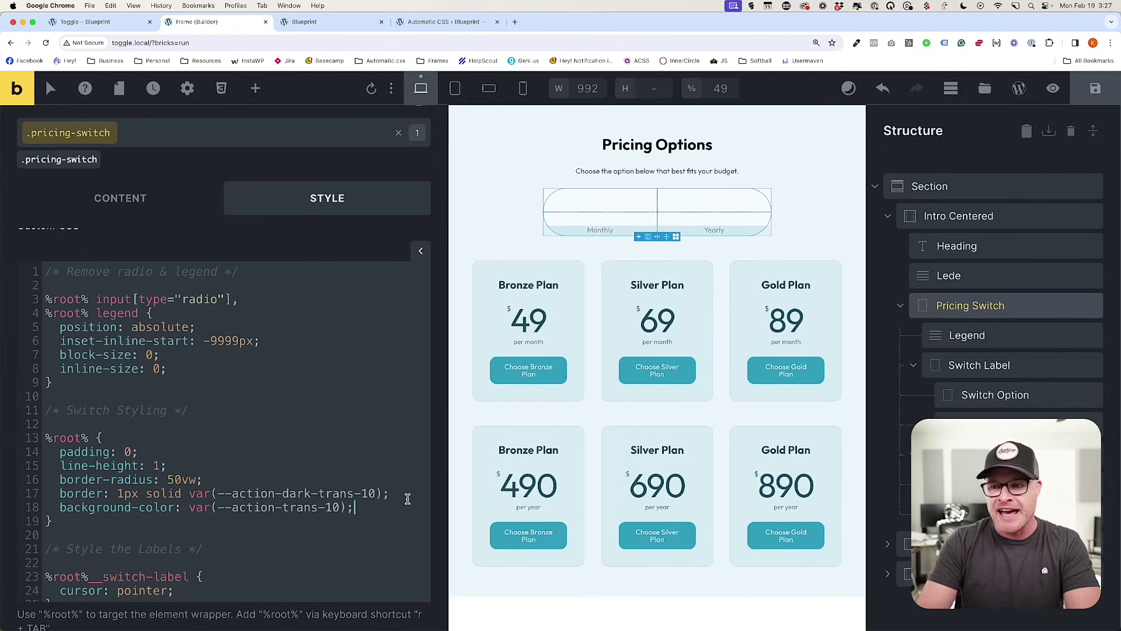
text(;)
click(331, 19)
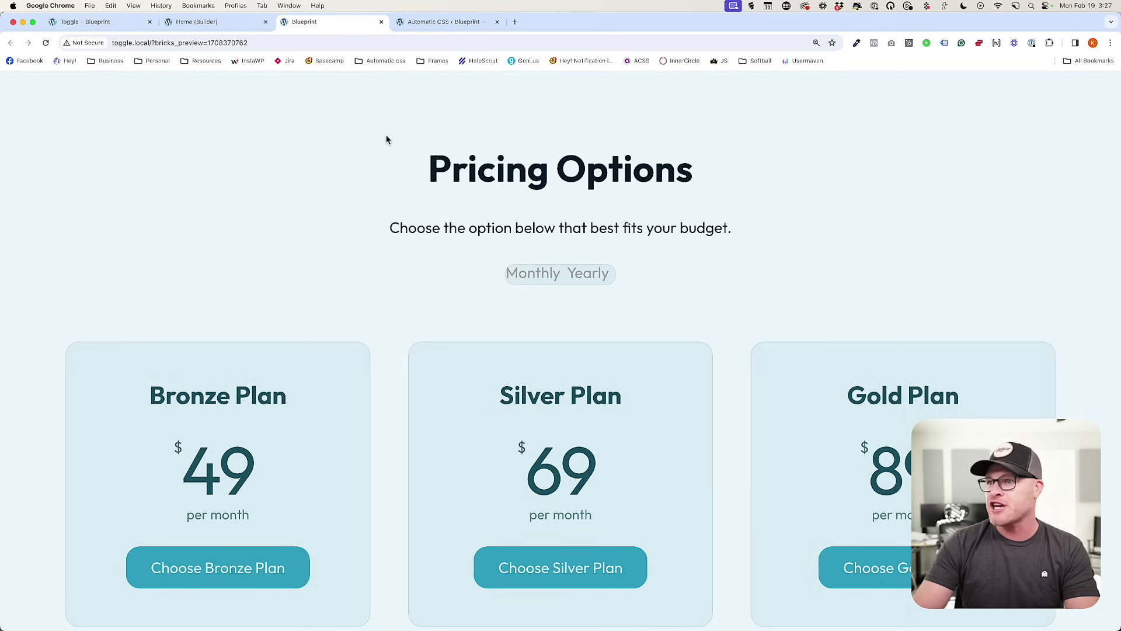
click(215, 21)
Add color: var(--action-dark) to the %root% rule and check the label color in the front-end preview.
click(379, 507)
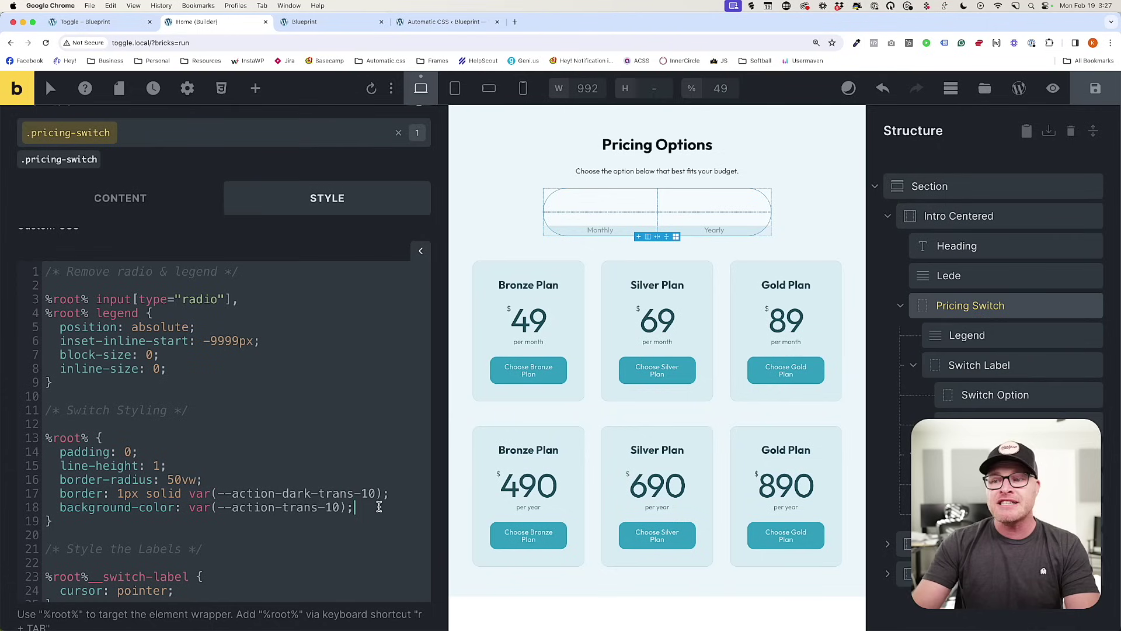
key(Return)
text(color: )
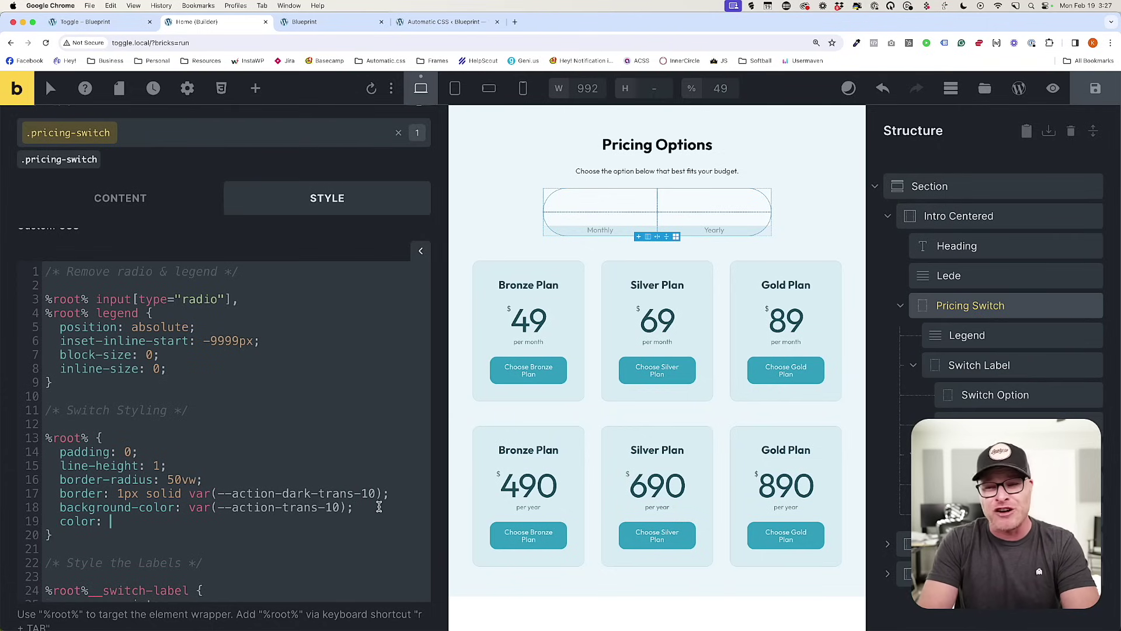
text(var(--action-dark);)
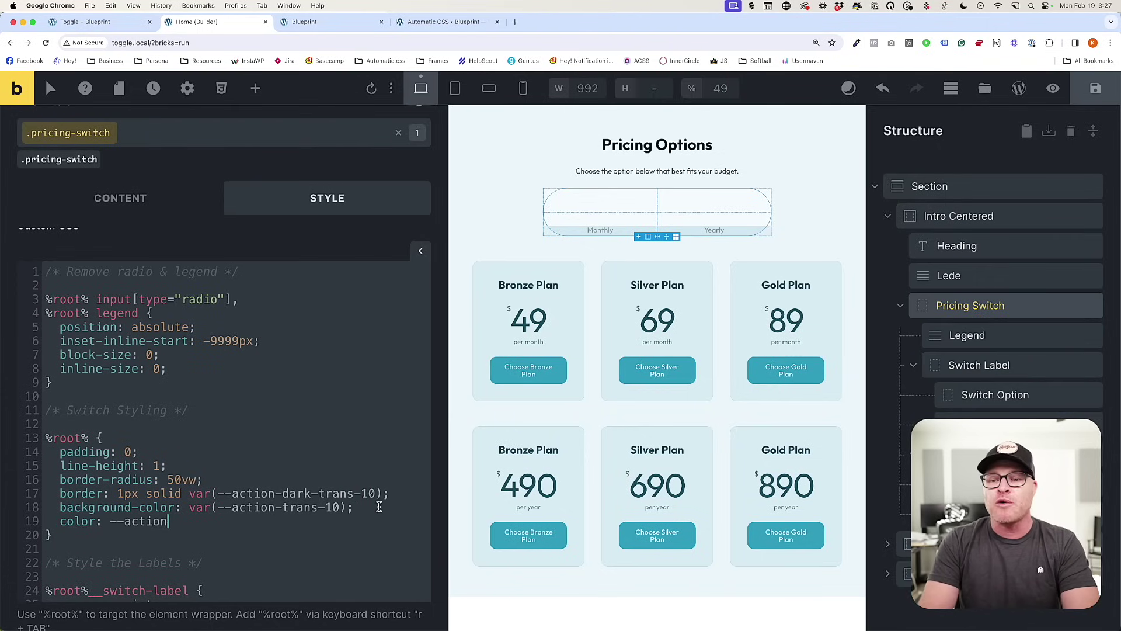
click(306, 27)
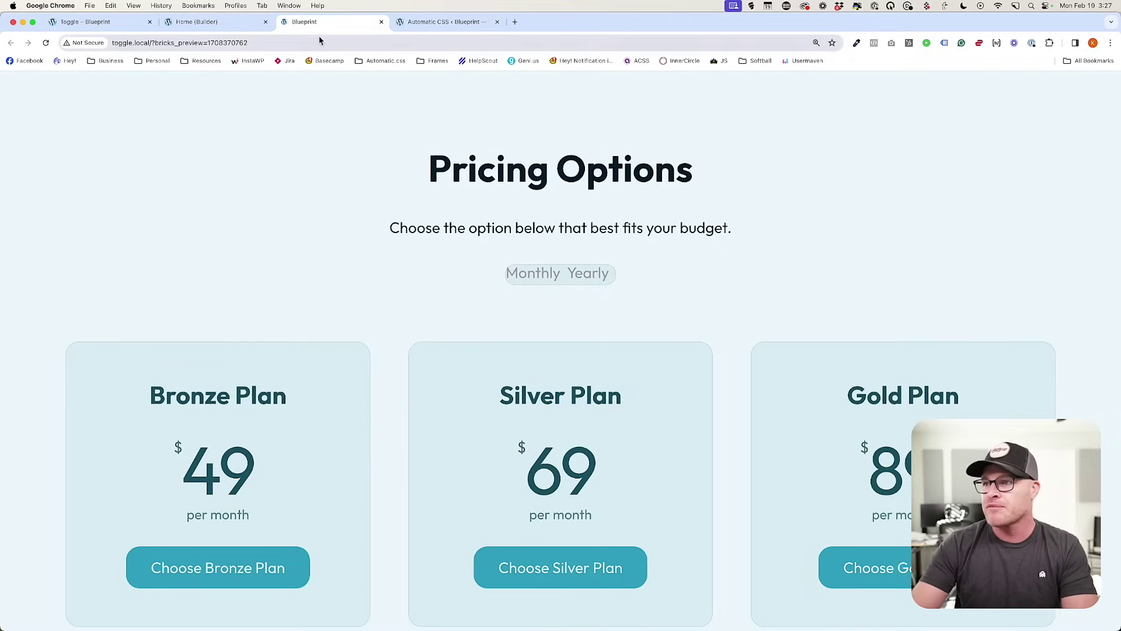
click(215, 22)
Reload the builder and reopen the custom CSS of the Pricing Switch element.
key(super+r)
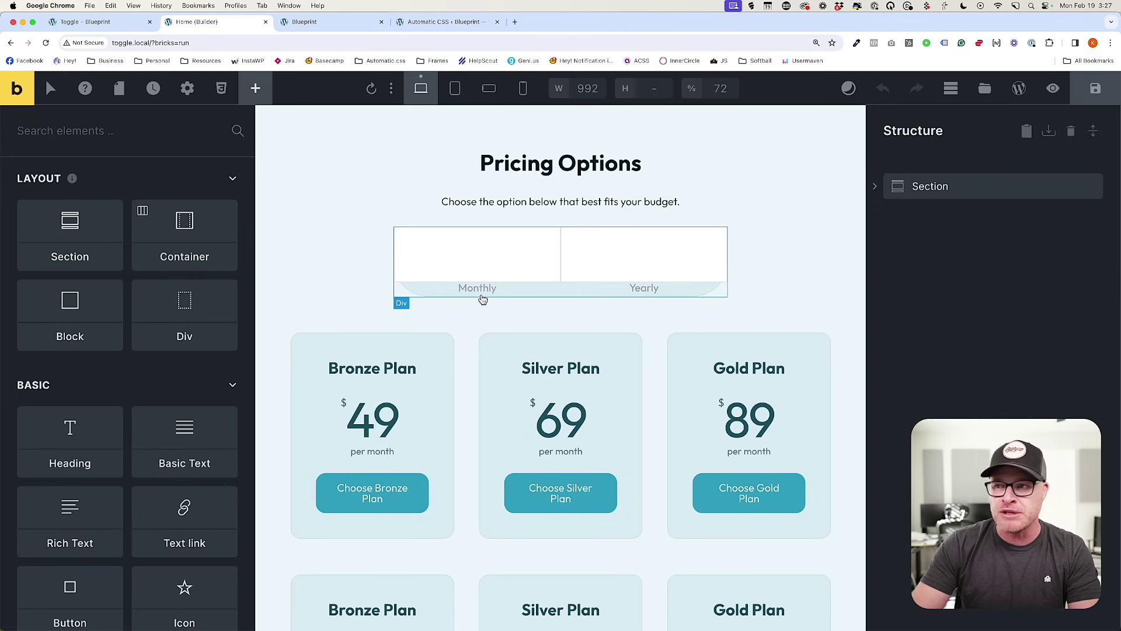
click(477, 269)
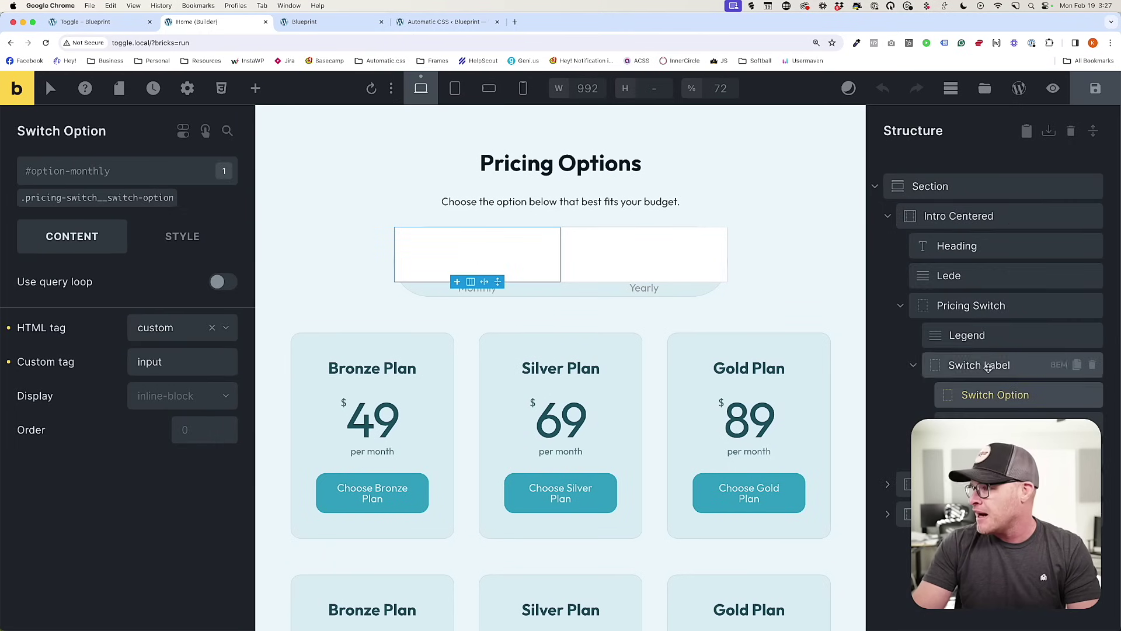
click(980, 304)
click(182, 239)
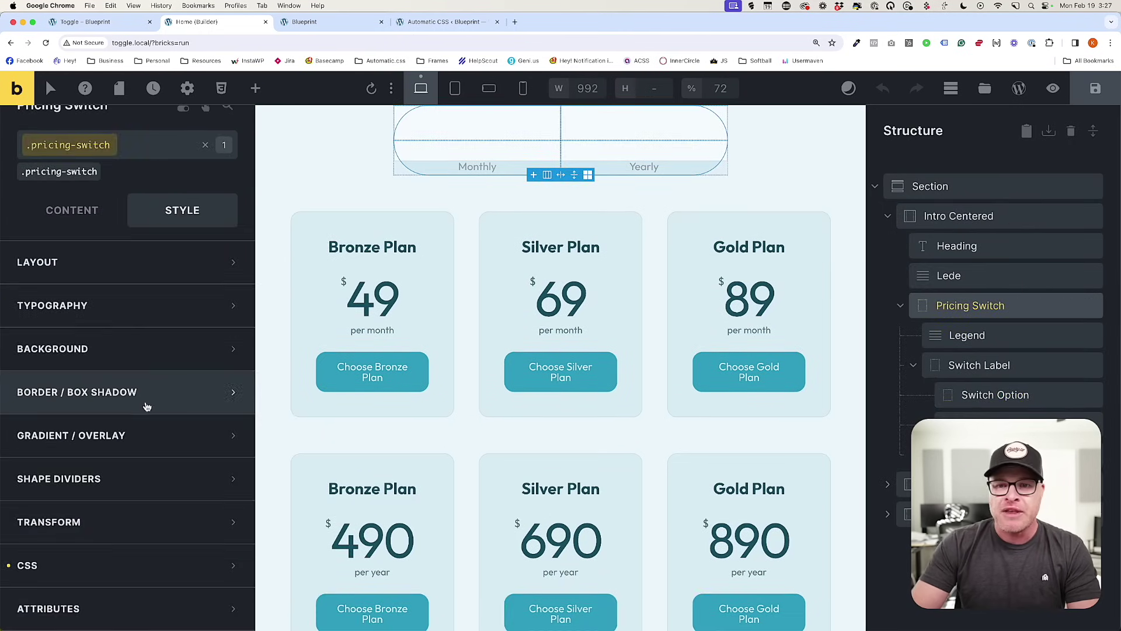
click(115, 560)
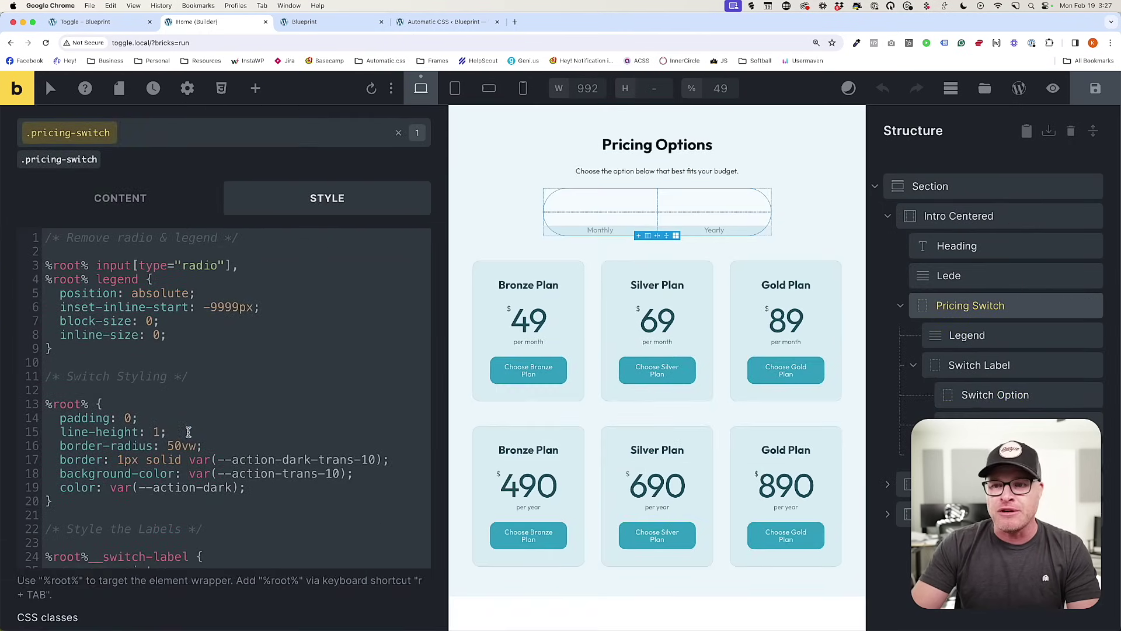
Move the color: var(--action-dark) declaration from the %root% rule into the %root%__switch-label rule and save the page.
drag(248, 487, 71, 484)
key(super+c)
key(super+x)
key(BackSpace)
key(BackSpace)
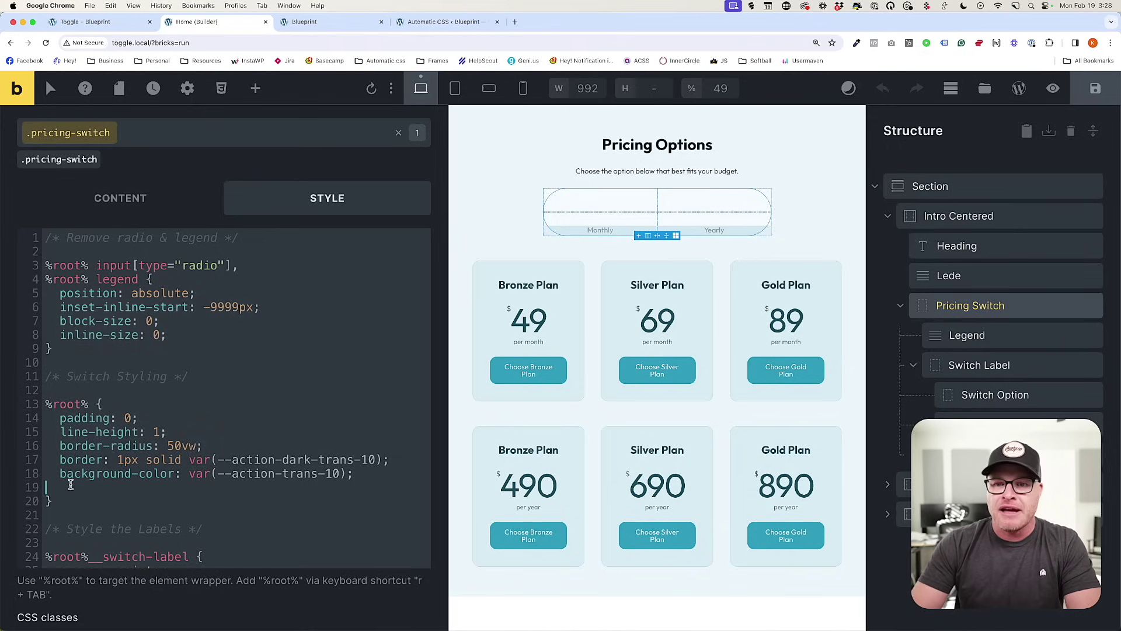
scroll(182, 514, down, 2)
click(182, 516)
key(Return)
key(super+v)
key(super+s)
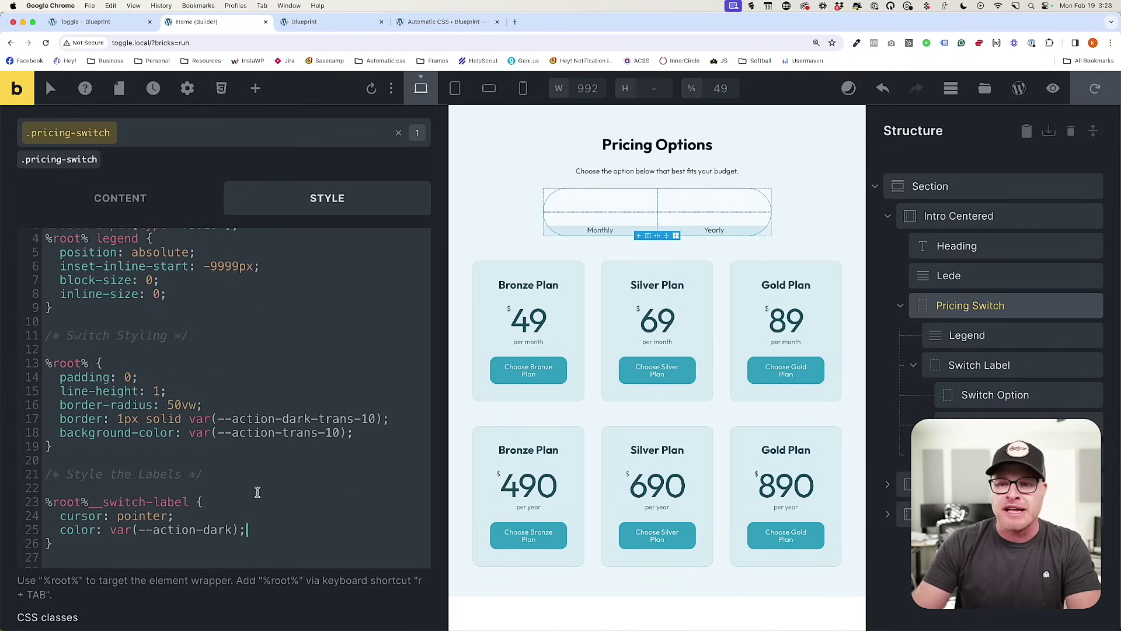
Inspect the label element around Monthly in the front-end preview to examine its applied styles.
click(326, 21)
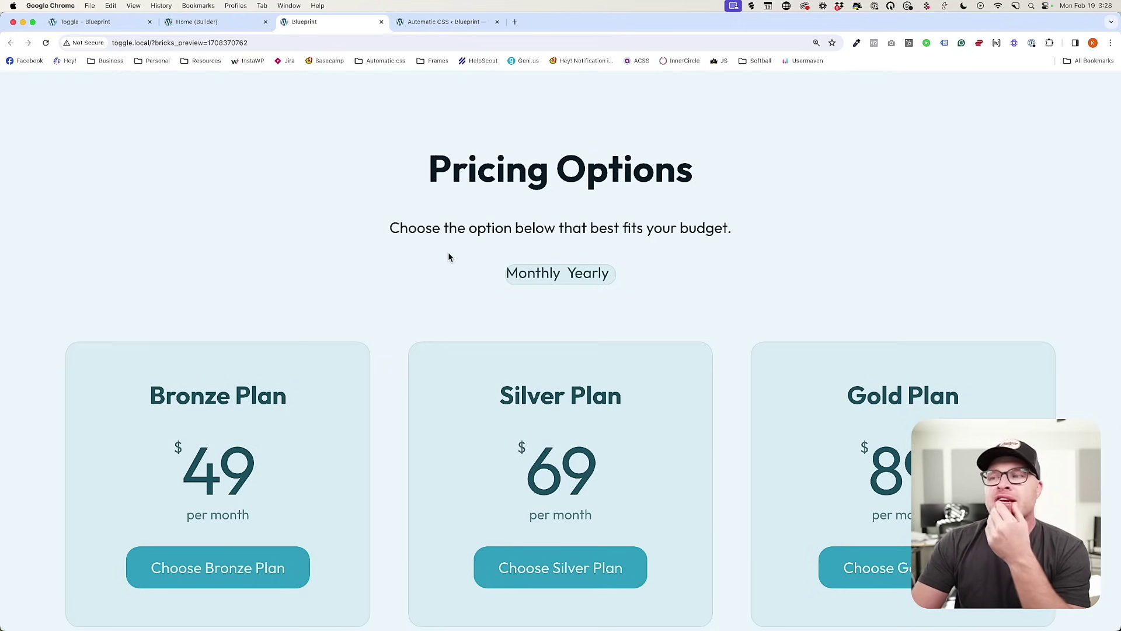
right_click(559, 282)
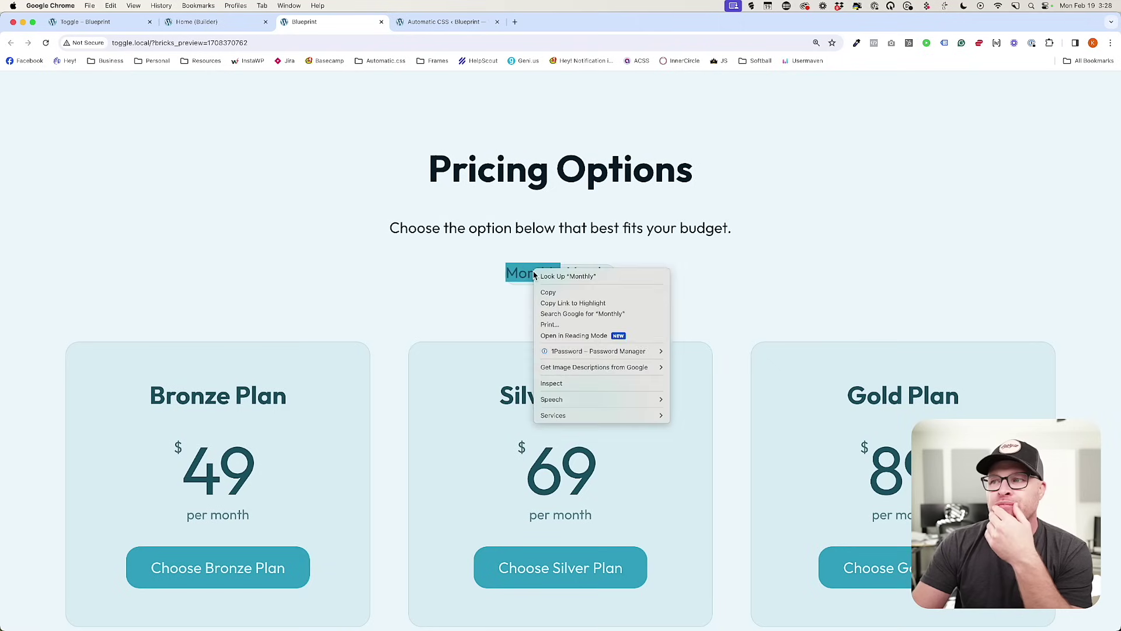
click(549, 385)
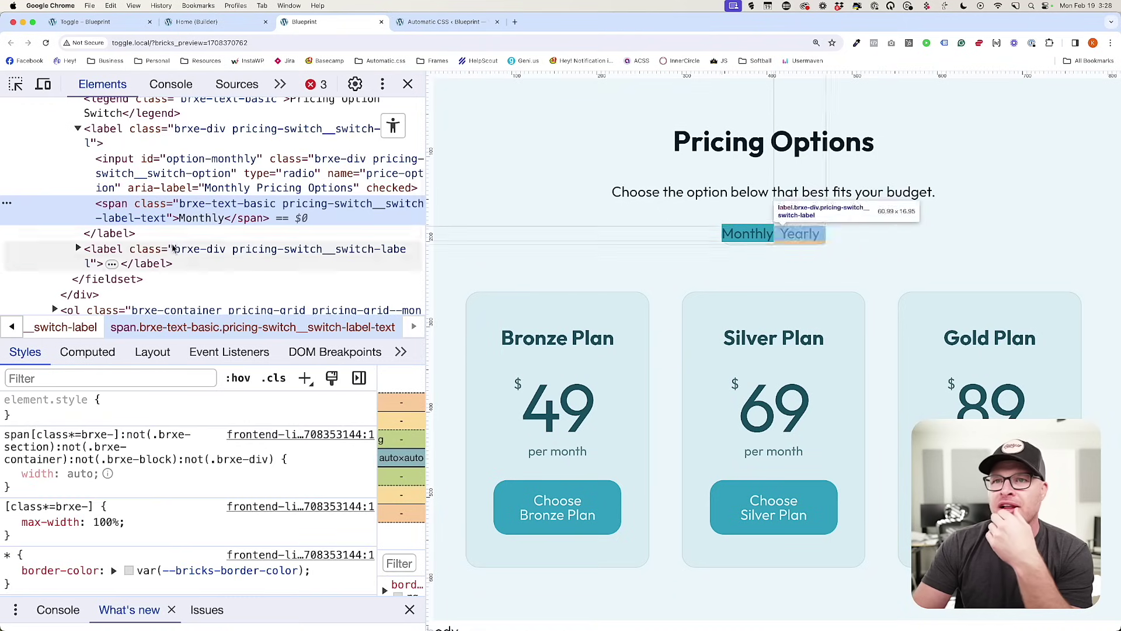
click(152, 143)
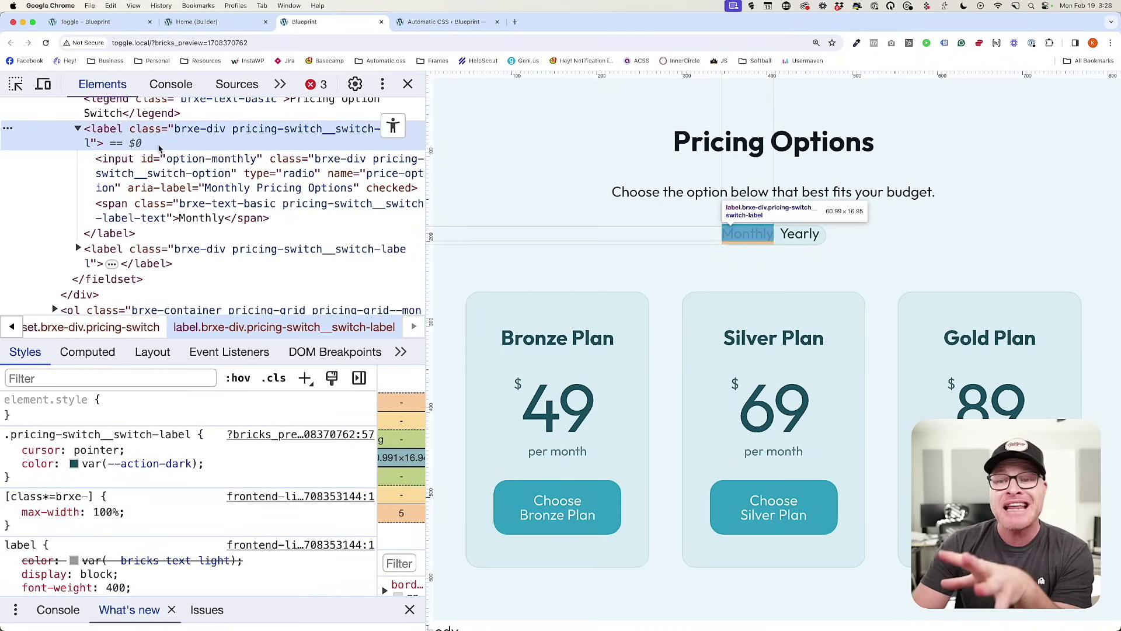
Add margin-block-end: 0; to the %root%__switch-label rule in the builder and check it in the reloaded front-end preview.
click(196, 21)
click(259, 531)
key(Return)
text(margin-block-end: 0;)
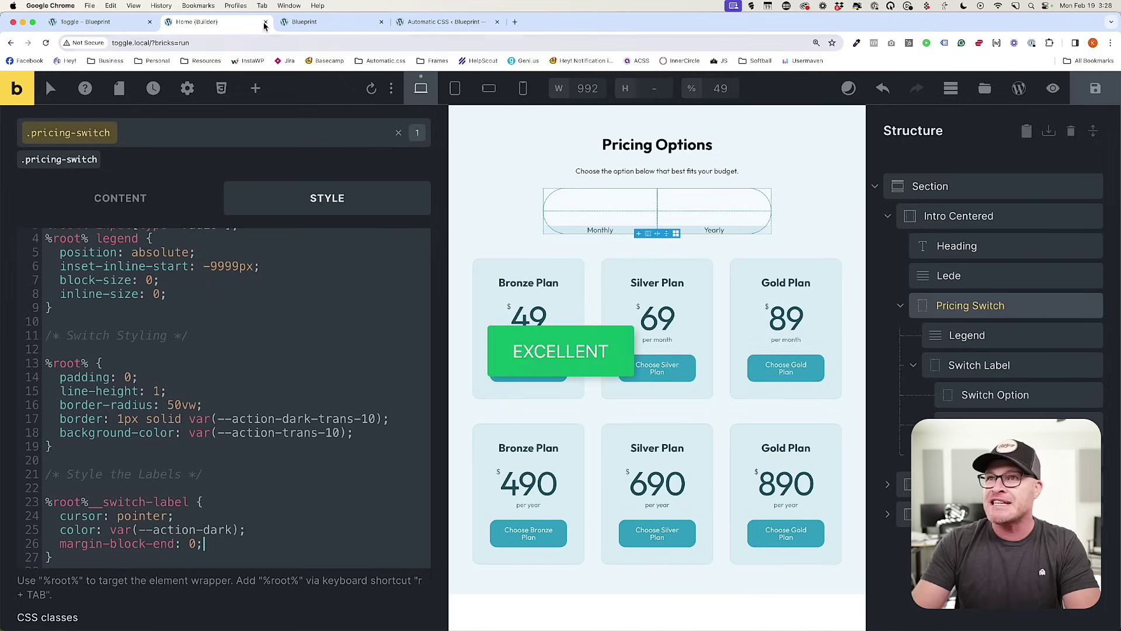
click(280, 24)
key(super+r)
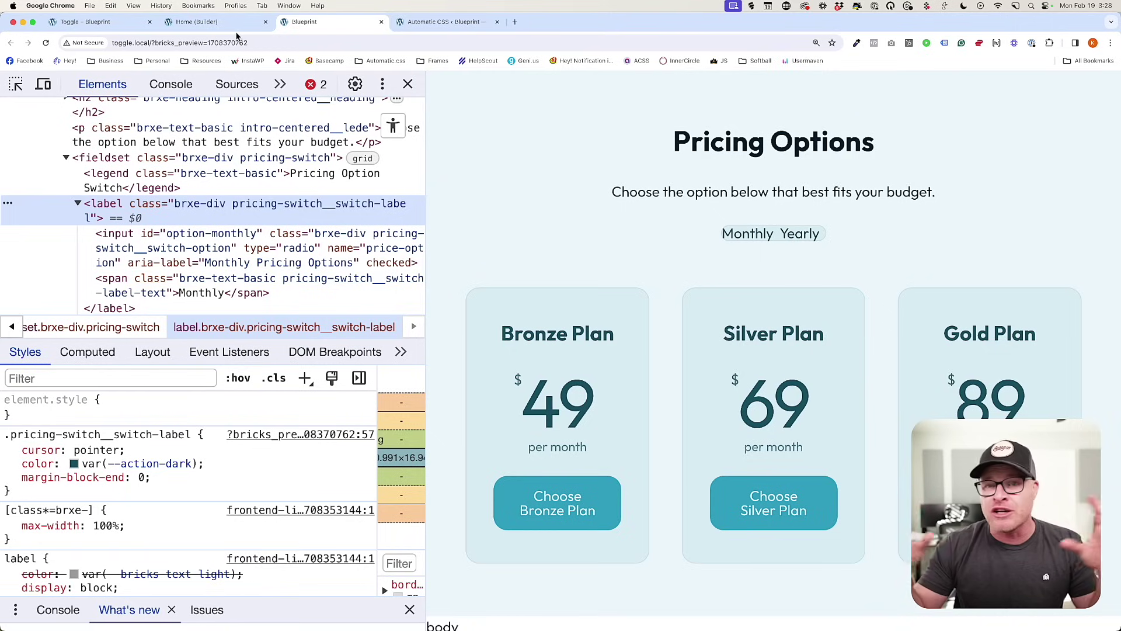
Define the variable --switch-padding: .25em; at the start of the %root% rule in the builder's custom CSS.
click(222, 23)
click(149, 372)
key(Return)
key(Return)
key(Up)
key(Return)
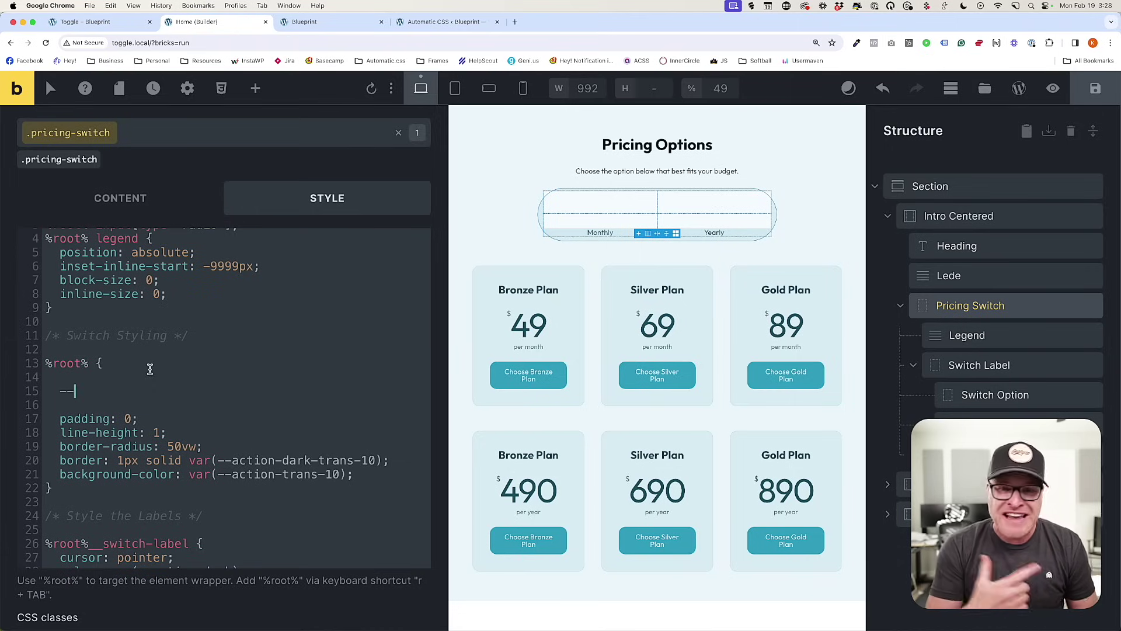
text(--swit)
key(BackSpace)
text(itch-padding)
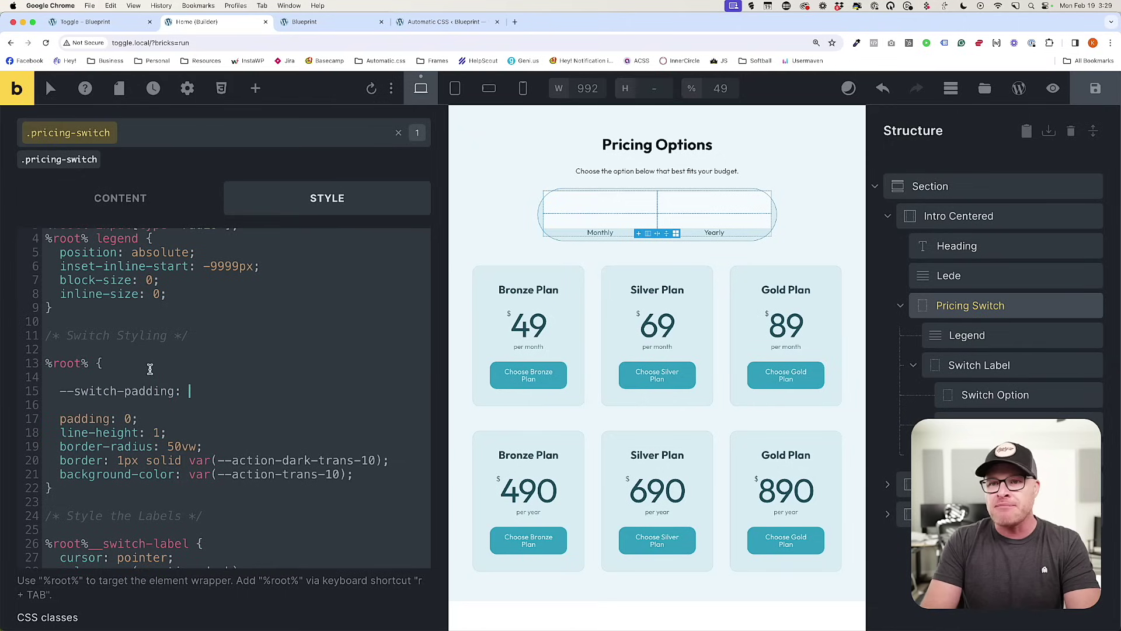
text(: .25em;)
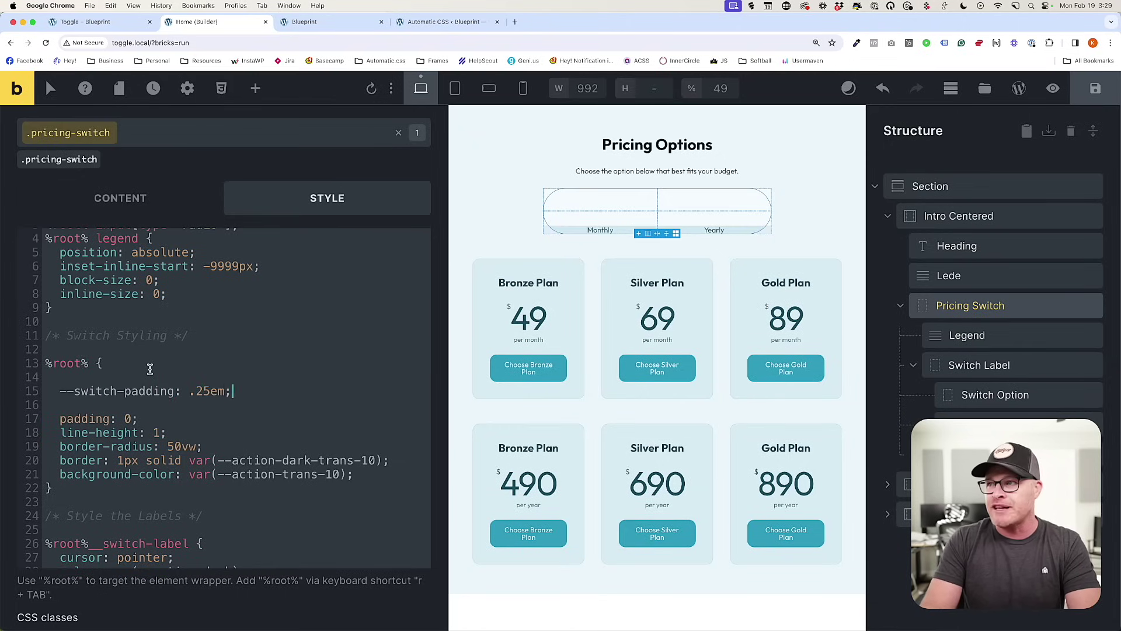
Set the %root% rule's padding to var(--switch-padding), save the page and check the switch in the front-end preview.
key(ctrl+a)
click(149, 380)
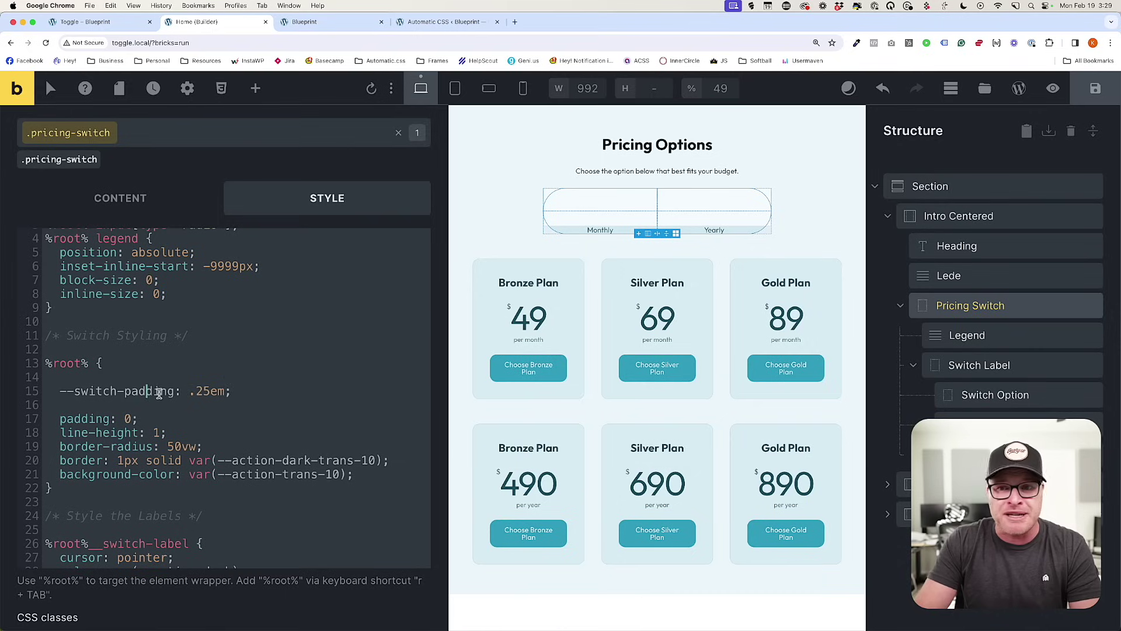
drag(174, 391, 59, 391)
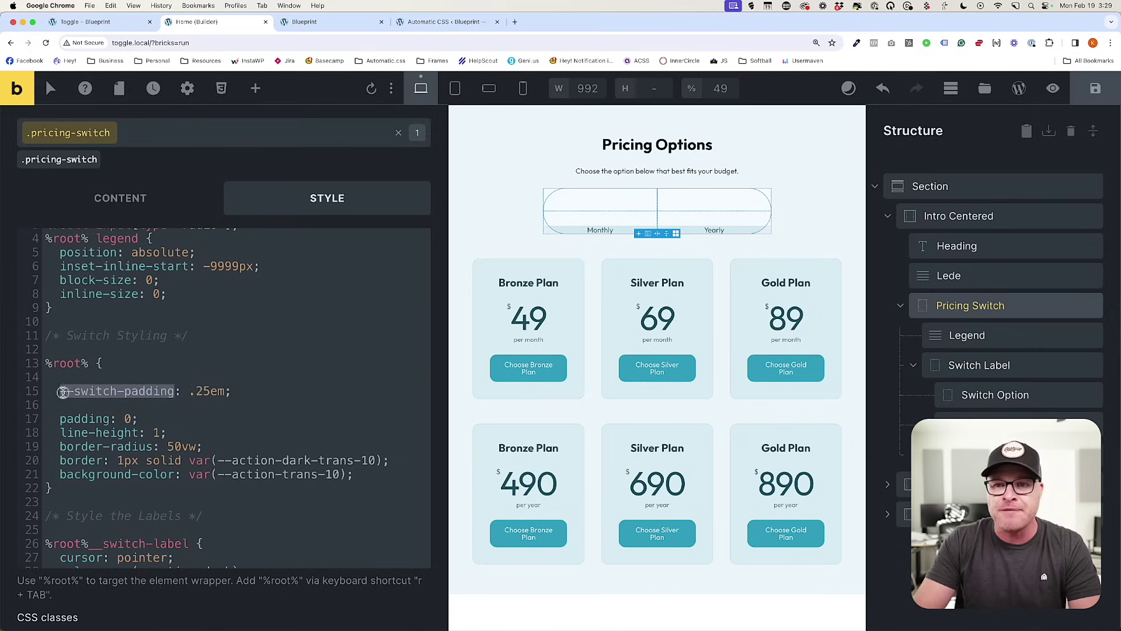
click(129, 418)
key(BackSpace)
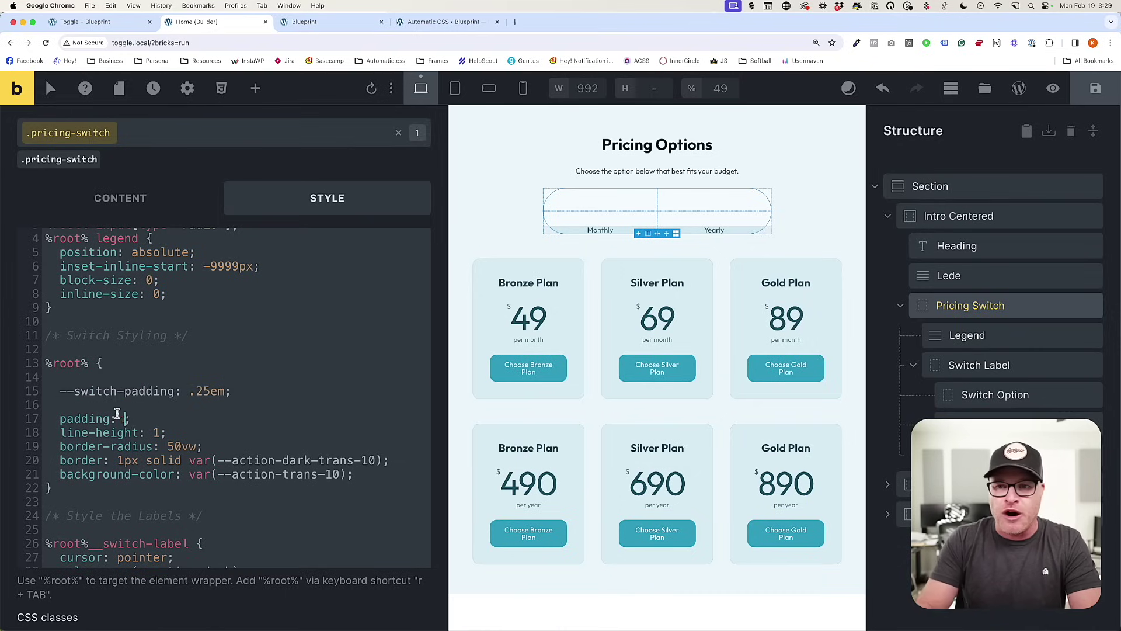
text(var())
key(super+v)
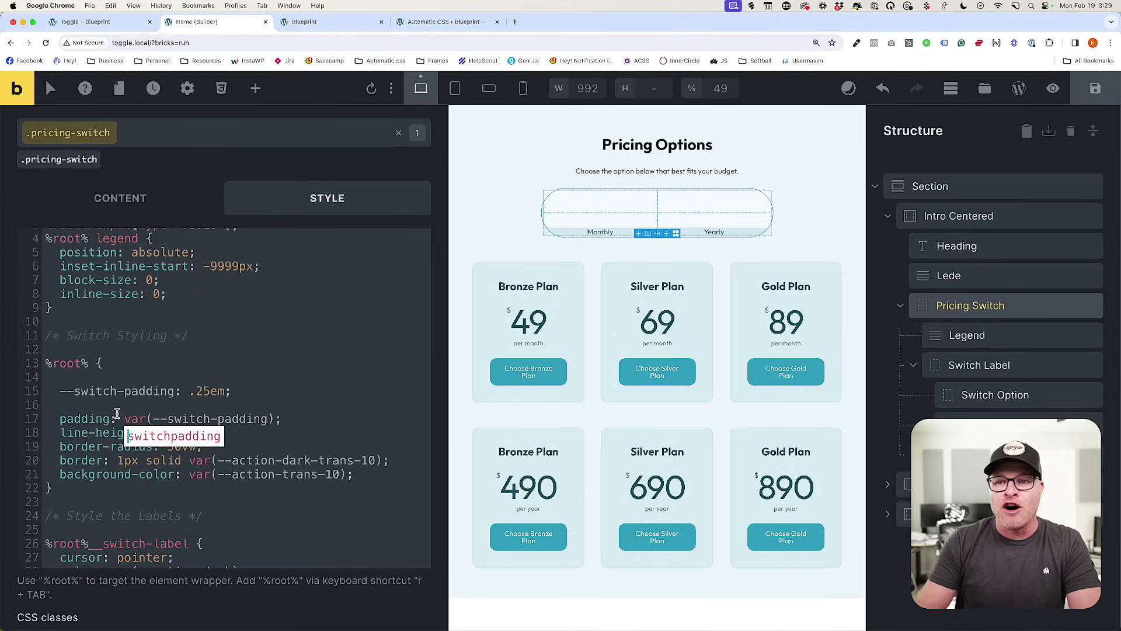
key(super+s)
click(359, 23)
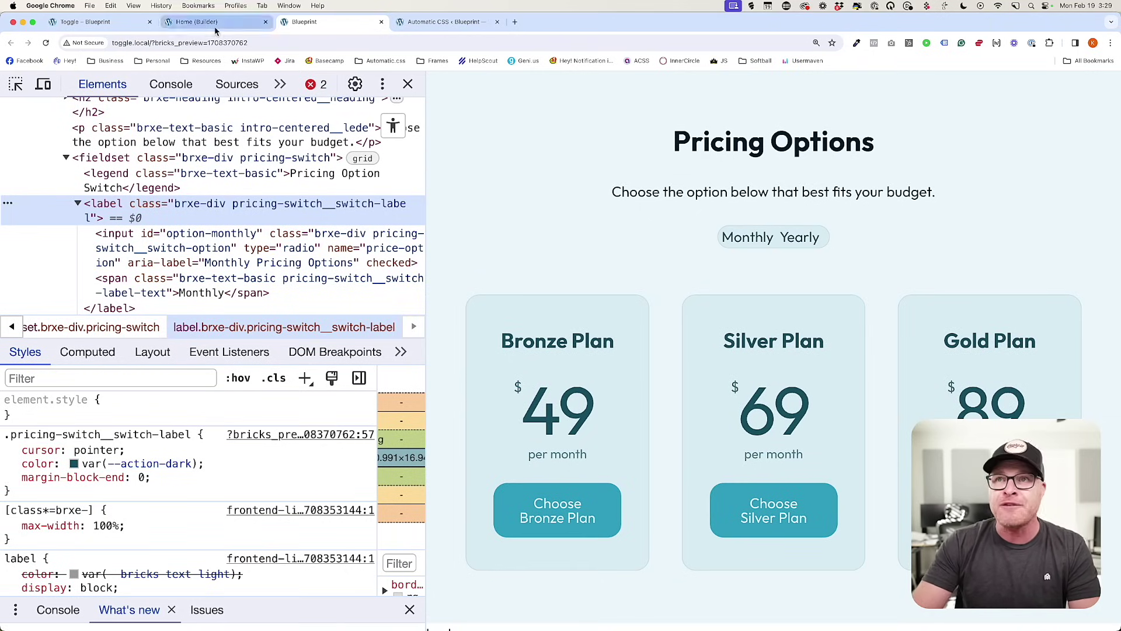
Define the variable --switch-label-padding: .5em 1em; below --switch-padding in the %root% rule.
click(196, 22)
drag(231, 391, 61, 392)
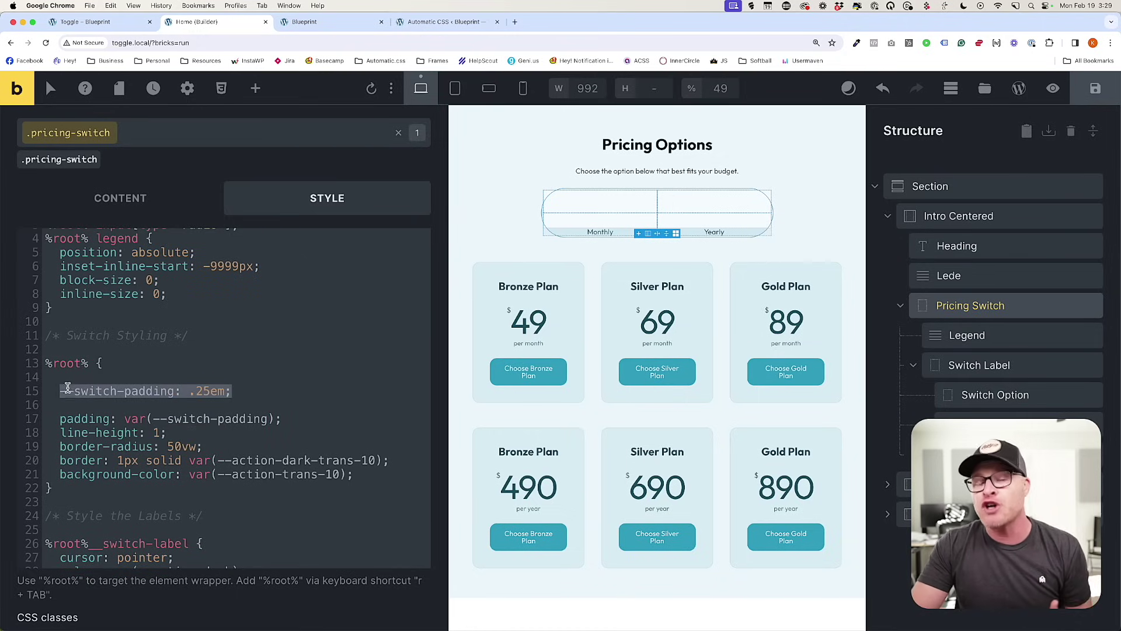
click(248, 393)
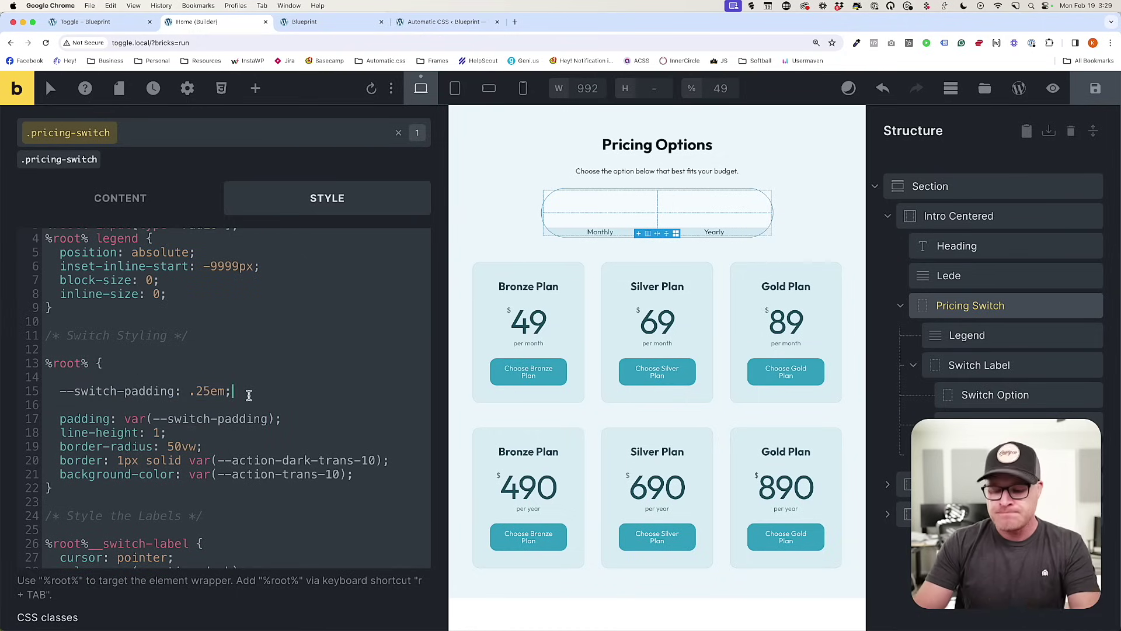
key(Return)
text(--switch-label-padding: )
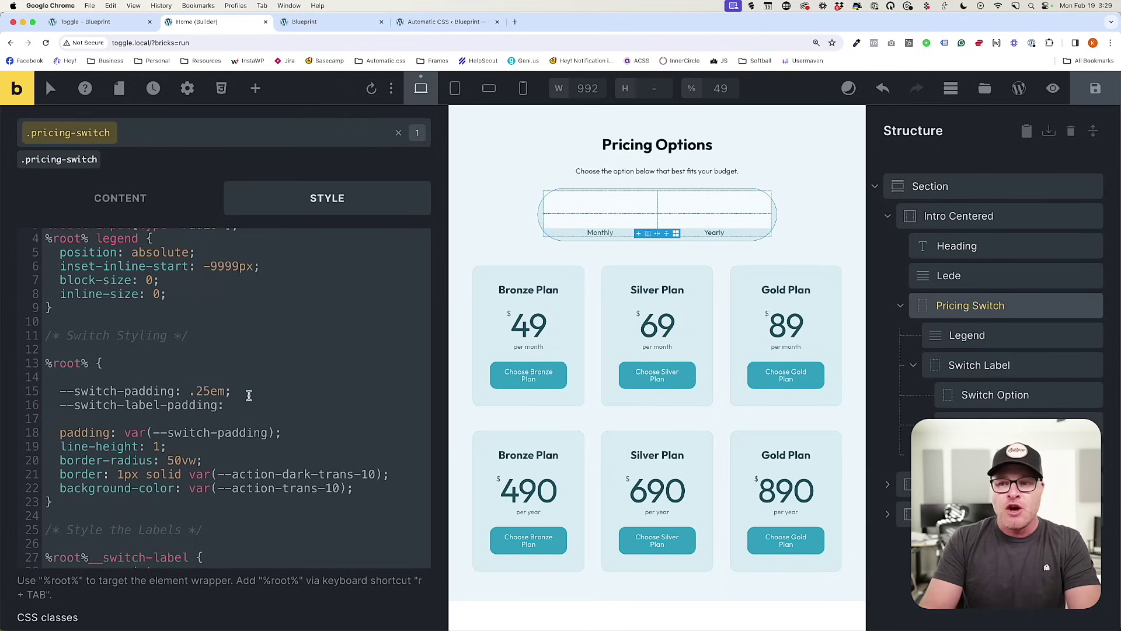
text(.5em 1ew)
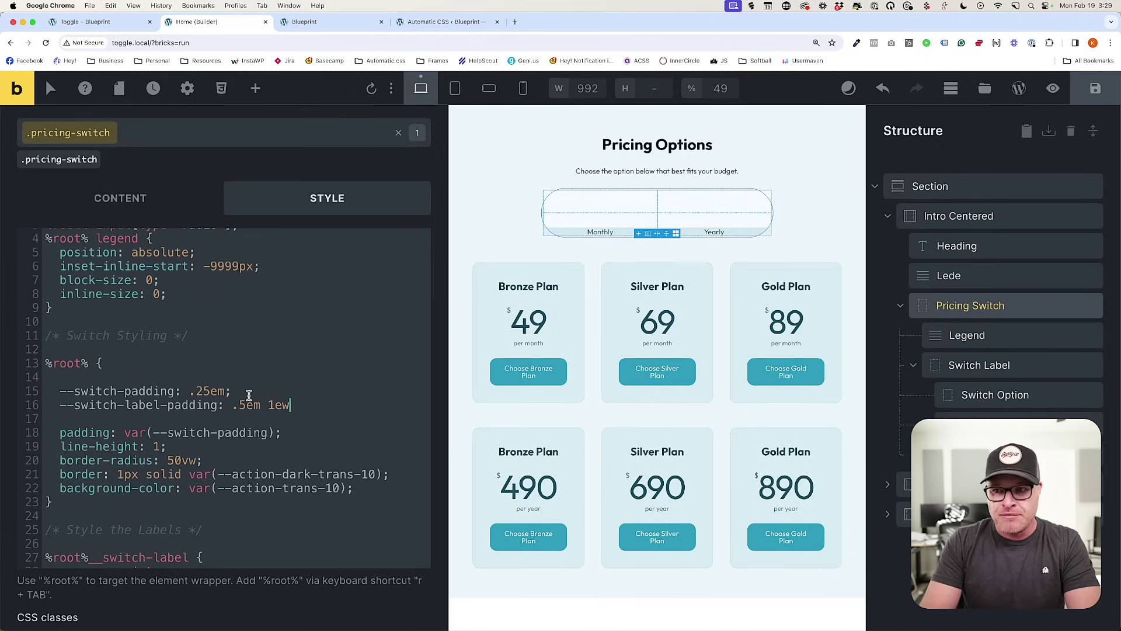
key(BackSpace)
text(m)
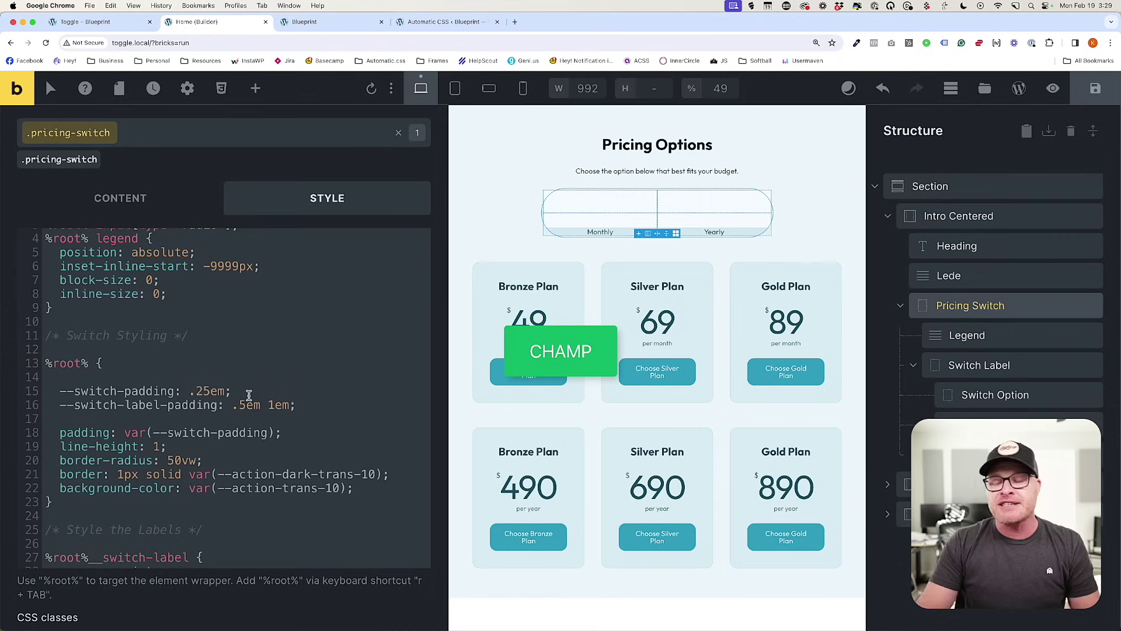
text(;)
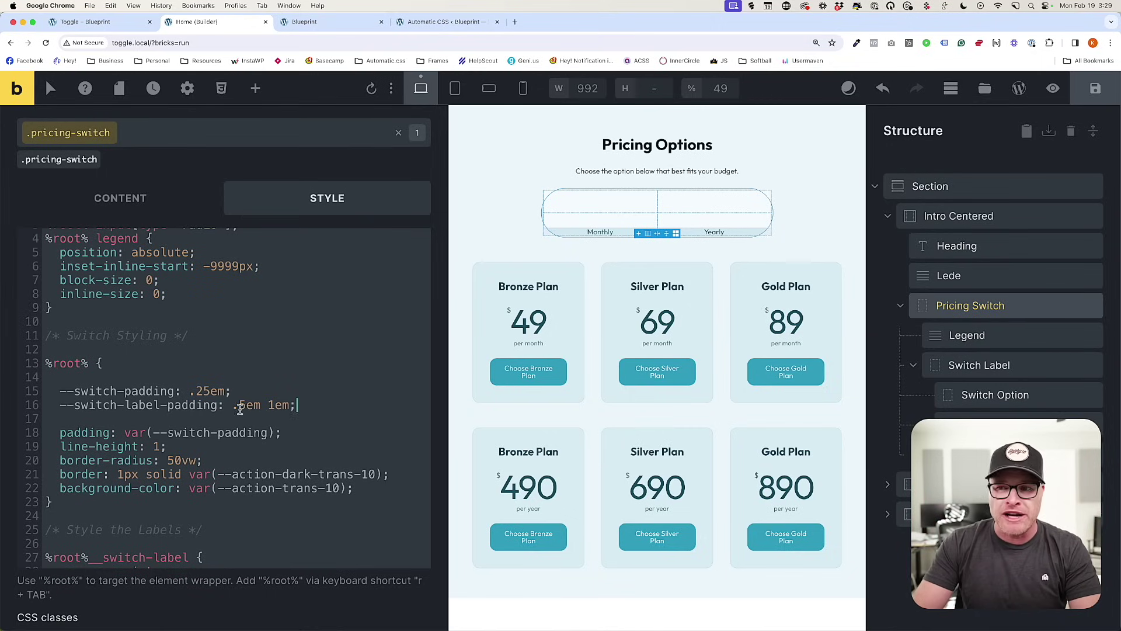
Add padding: var(--switch-label-padding) to the %root%__switch-label rule, save the page and check the labels in the front-end preview.
drag(218, 405, 58, 406)
key(super+c)
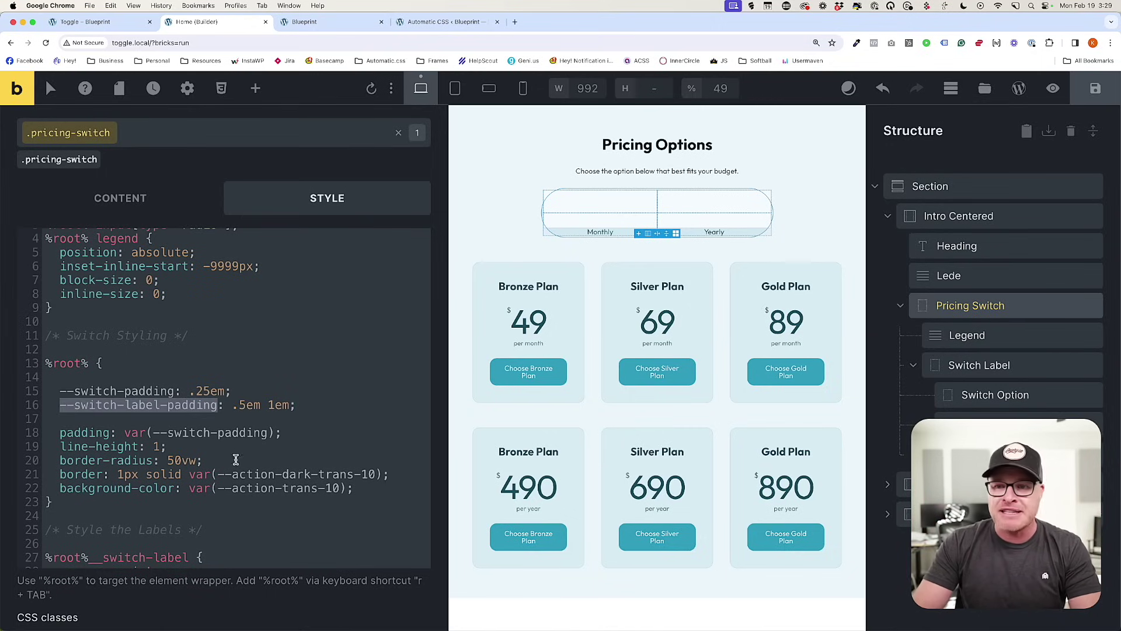
scroll(233, 459, down, 3)
click(232, 519)
key(Return)
text(padding: var()
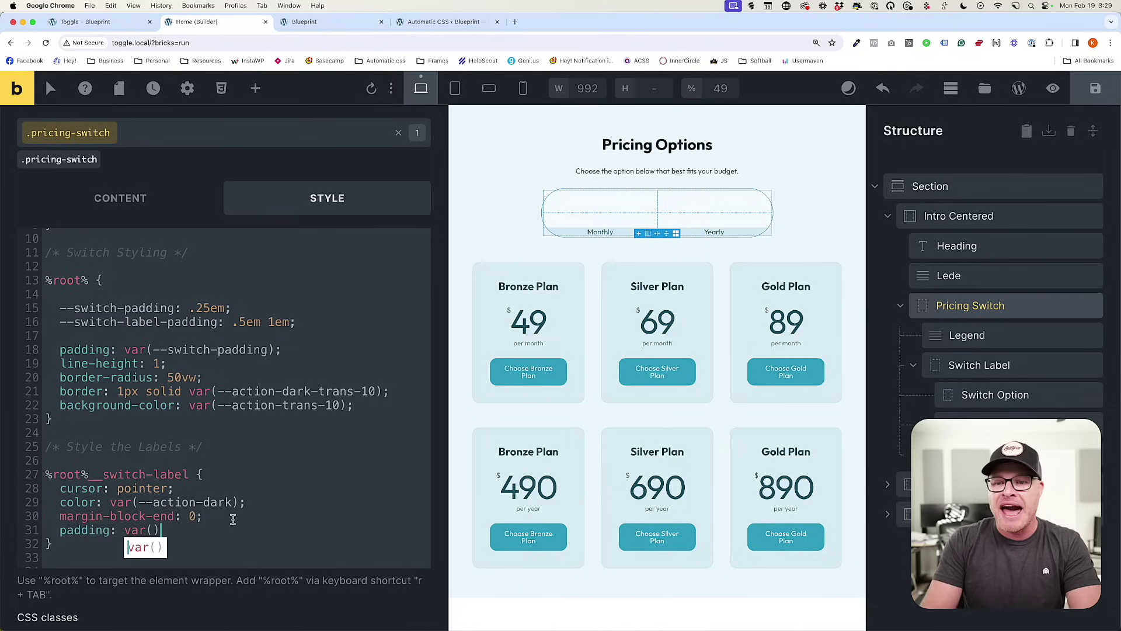
key(super+v)
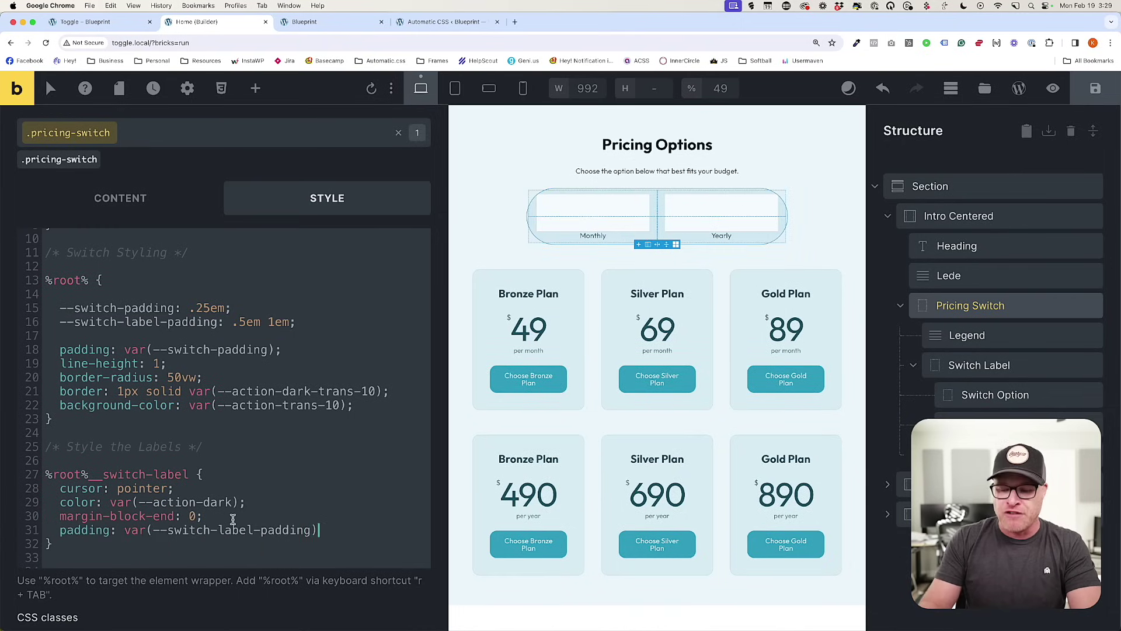
key(super+s)
click(304, 22)
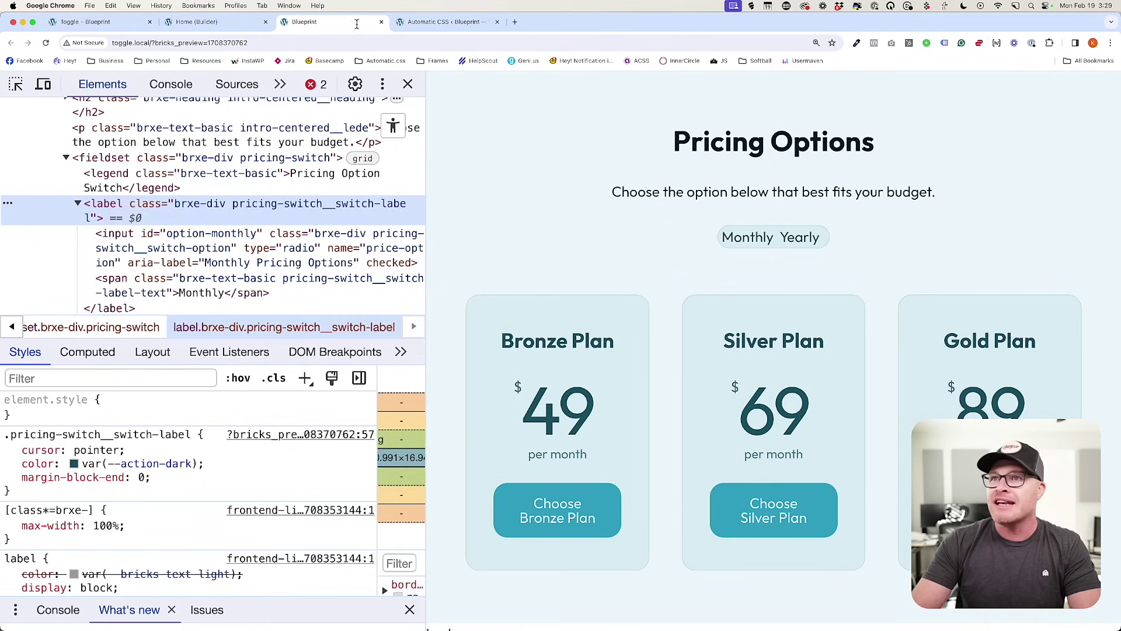
key(super+r)
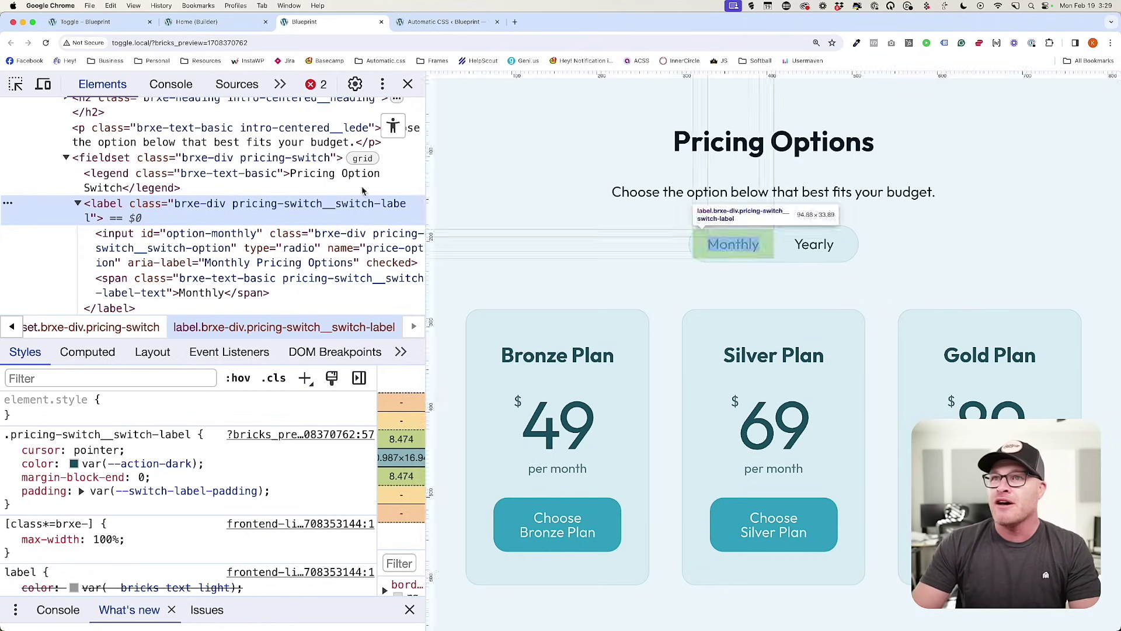
Add opacity: .7; to the %root%__switch-label rule and check the dimmed labels in the front-end preview.
click(225, 23)
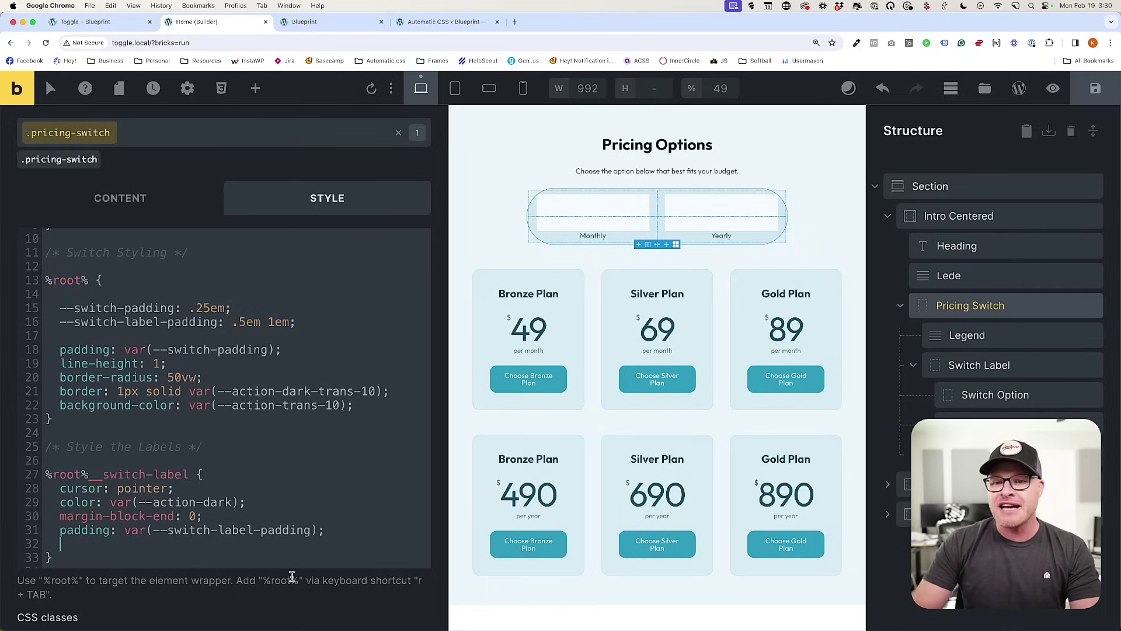
text(opaci)
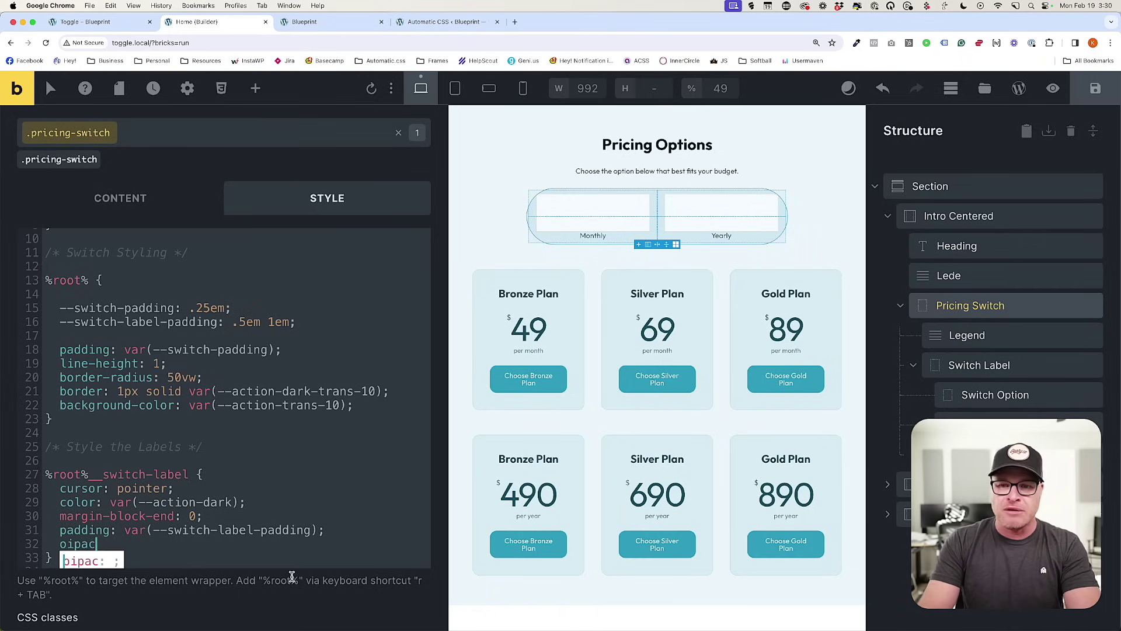
key(Tab)
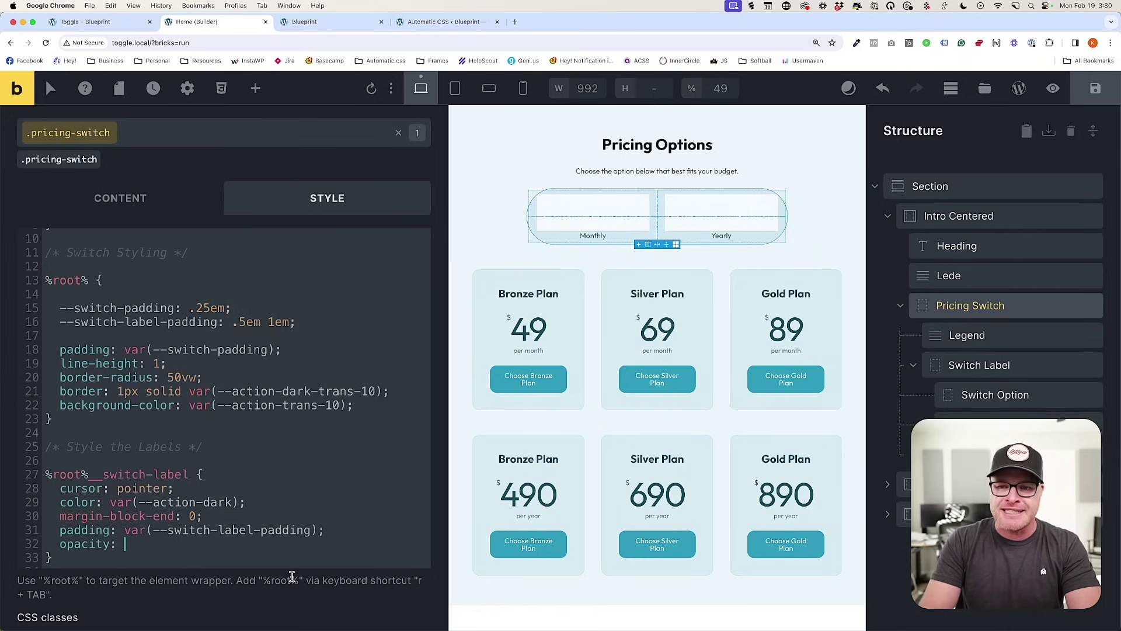
text(.7;)
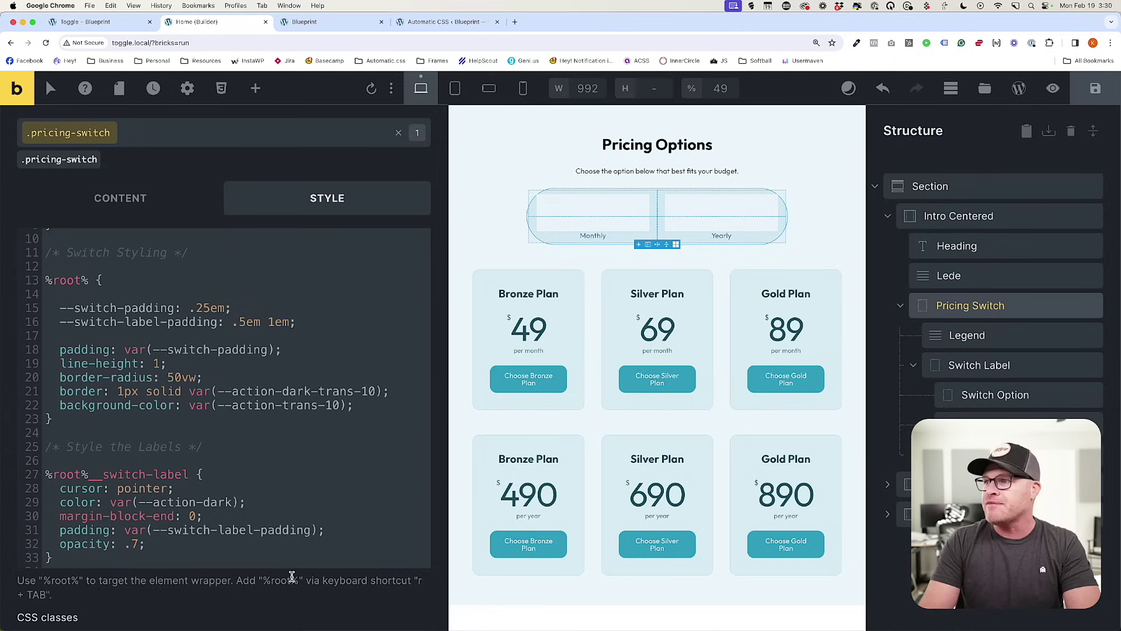
click(304, 22)
key(super+r)
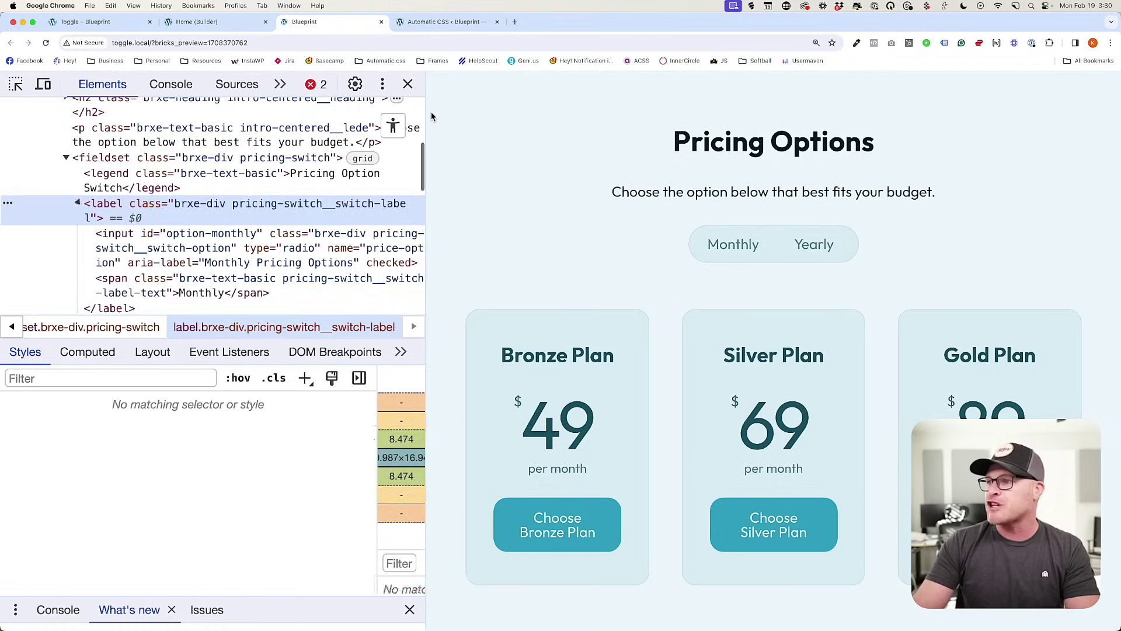
Toggle the finished example's pricing switch to Monthly to study its label behavior, and return to the label CSS in the builder.
click(90, 22)
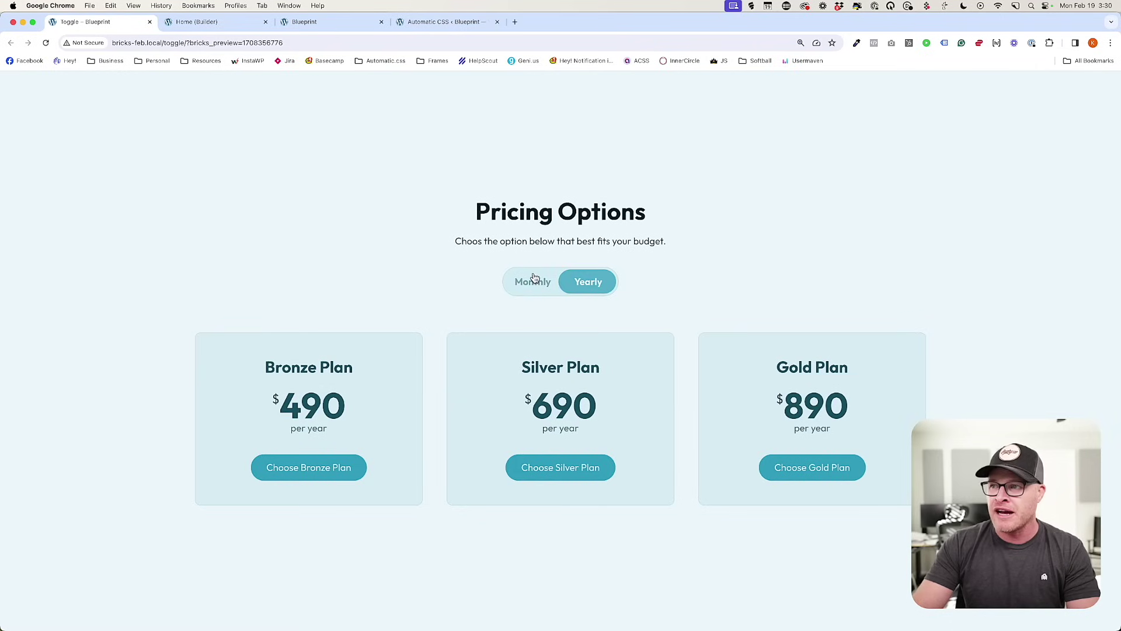
click(562, 290)
click(562, 289)
click(520, 288)
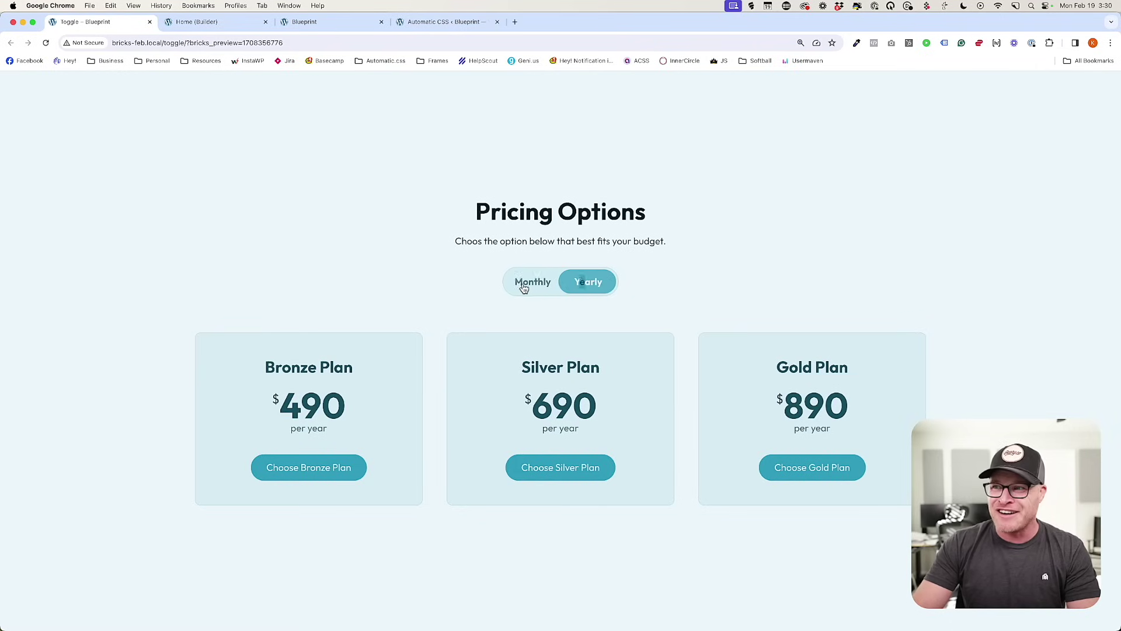
click(513, 288)
click(526, 291)
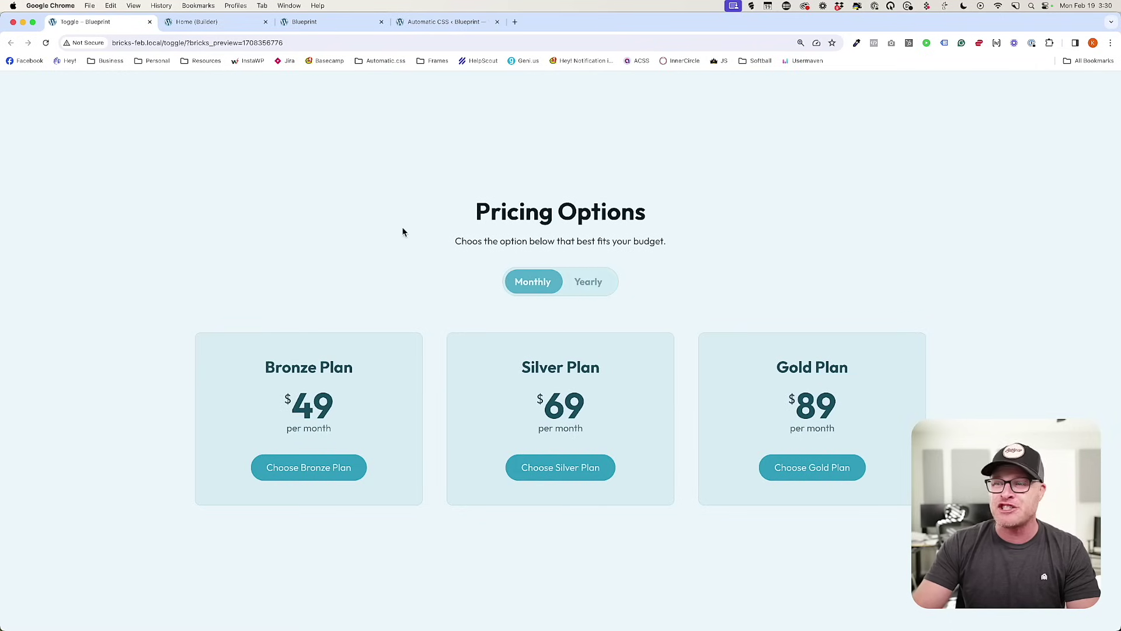
click(219, 26)
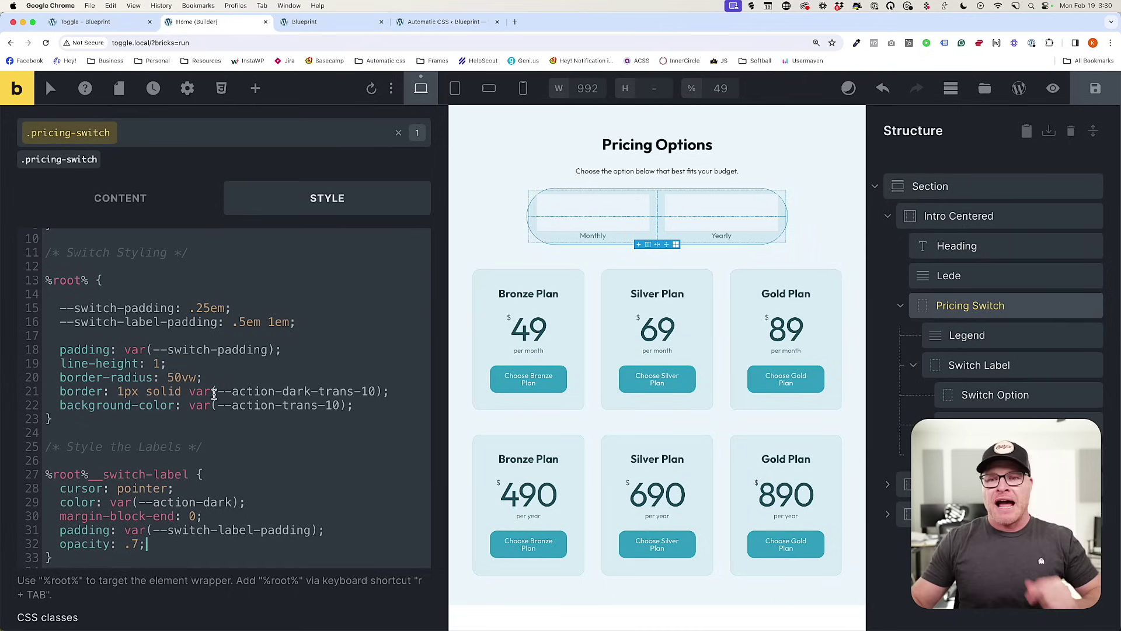
scroll(213, 397, down, 2)
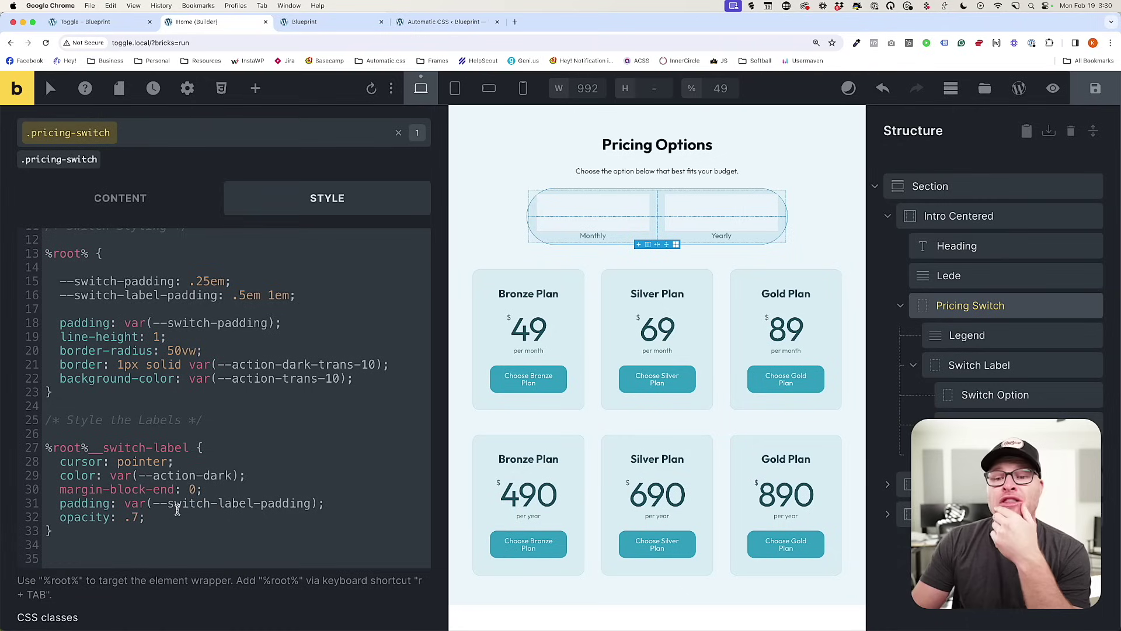
Change the label color in the %root%__switch-label rule to var(--label-color, var(--action-dark)).
scroll(171, 506, down, 1)
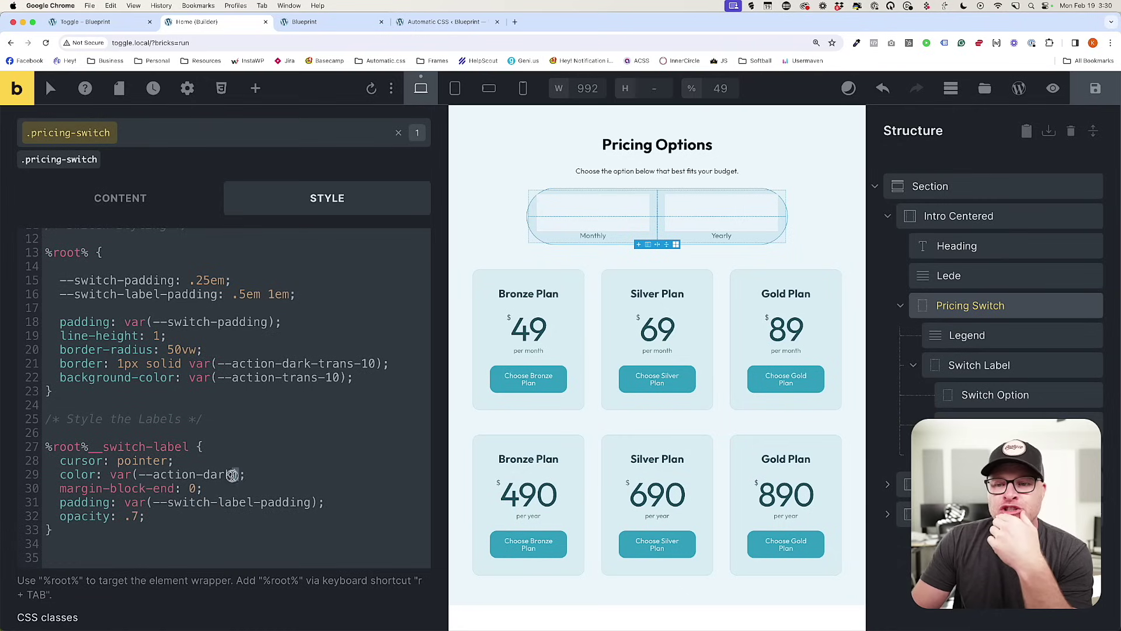
drag(237, 475, 110, 475)
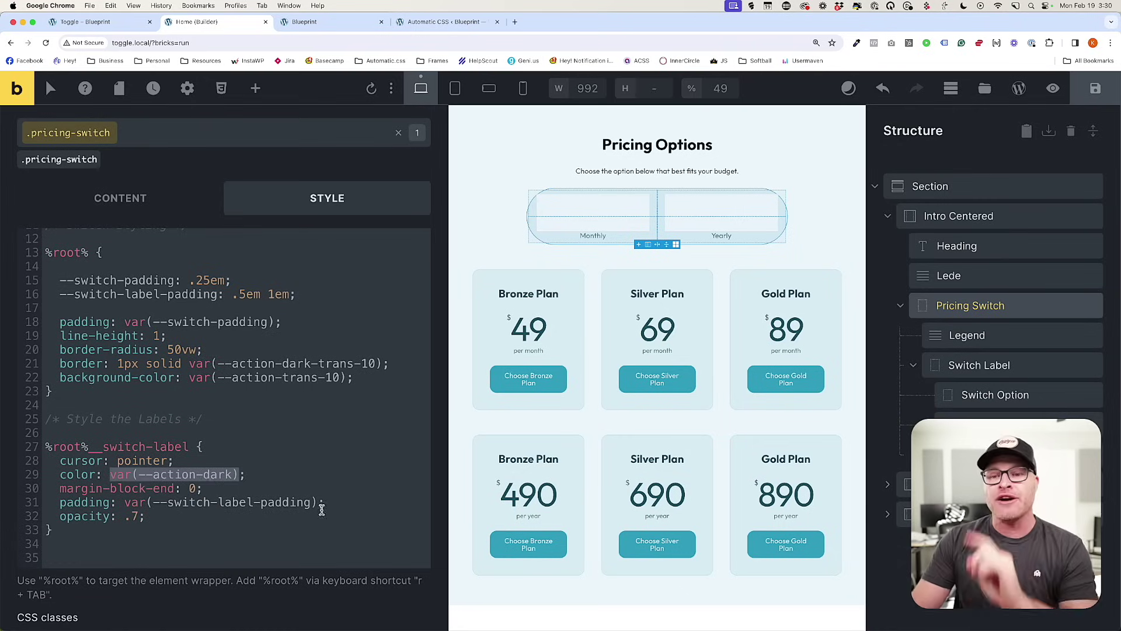
text(var())
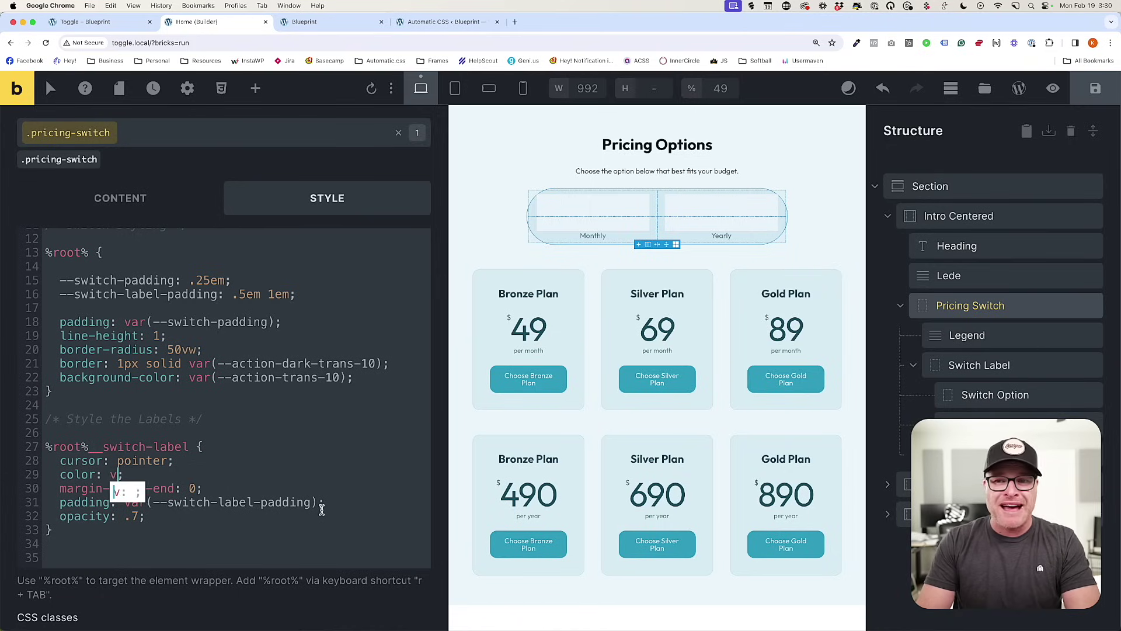
text(--label-color, --switch-label-padding))
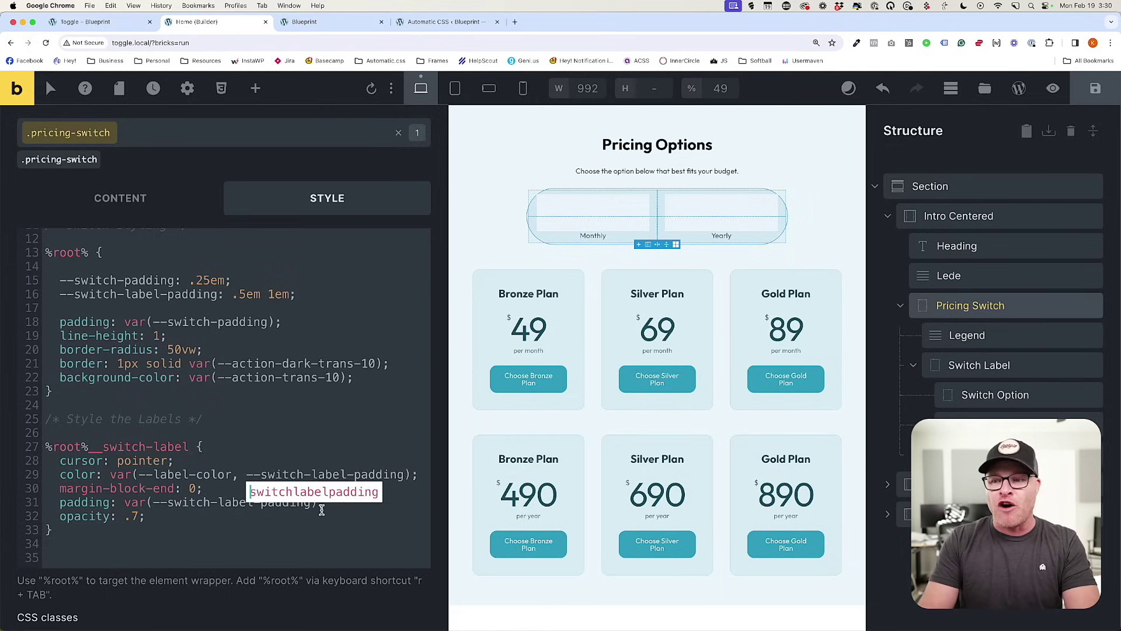
key(super+z)
text(var(--)
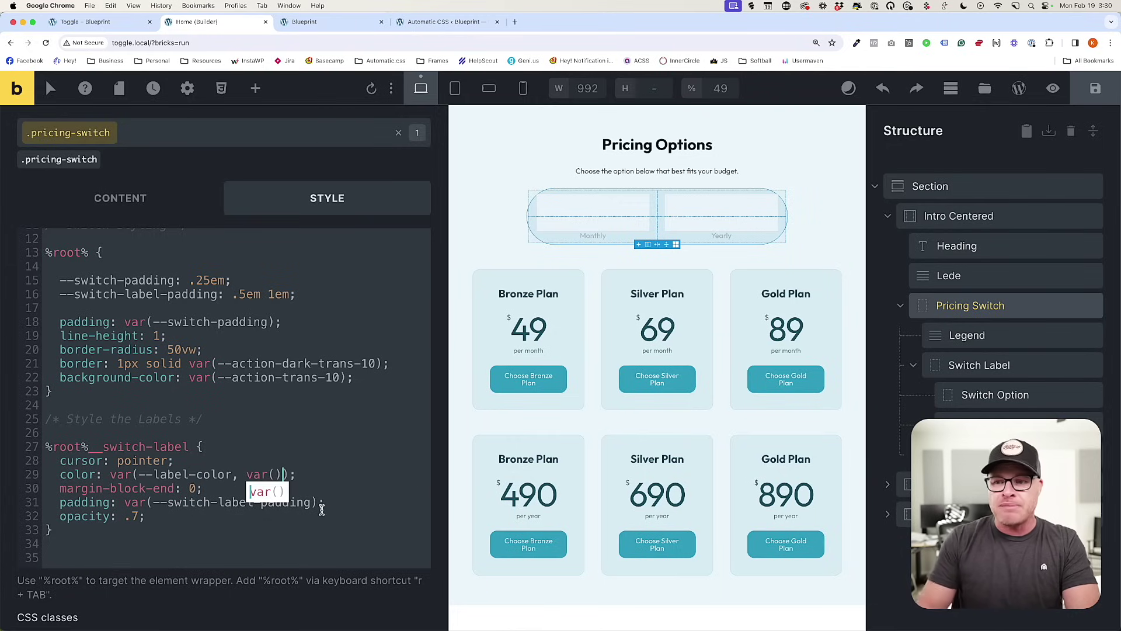
text(action-dark)
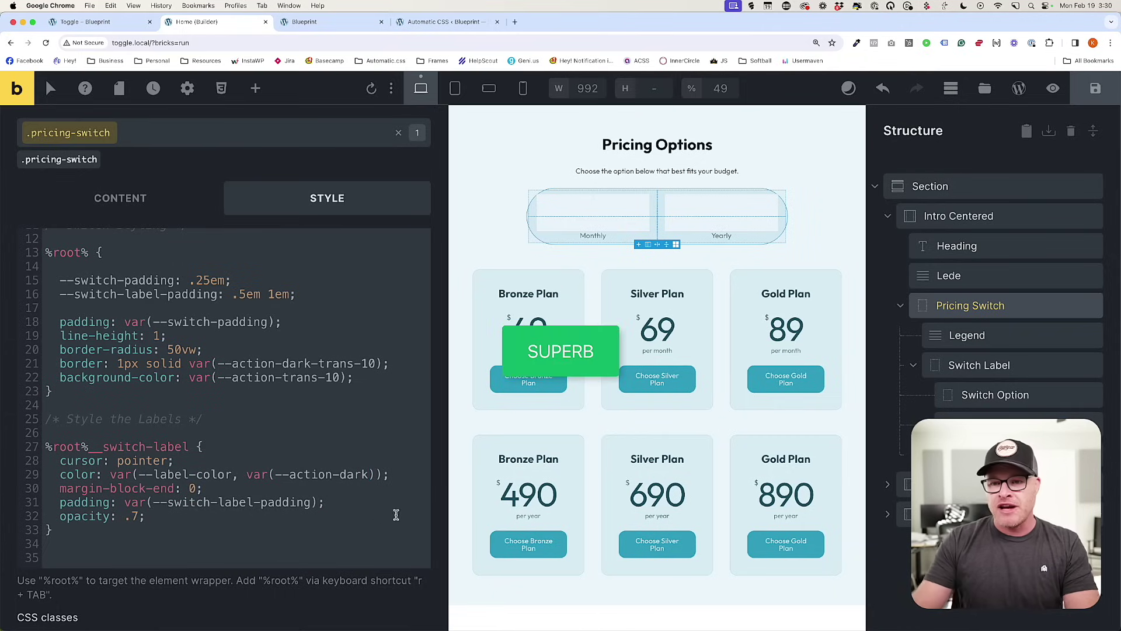
Set the label opacity to var(--switch-label-opacity, .7) and rename the label color variable to --switch-label-color.
double_click(130, 517)
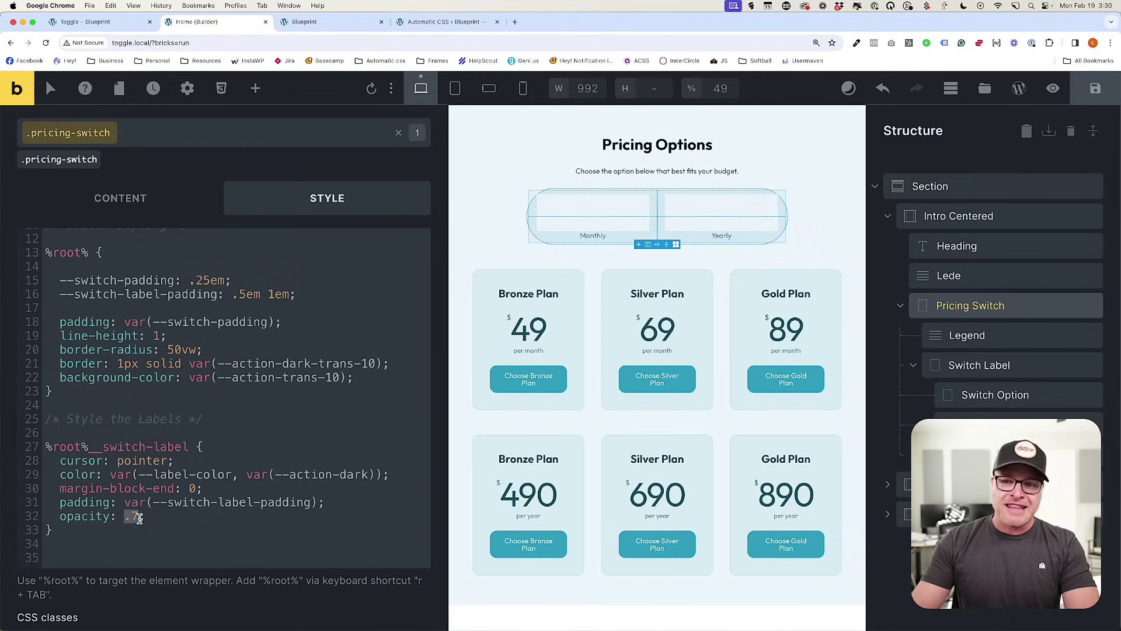
text(var(--label-opacity);)
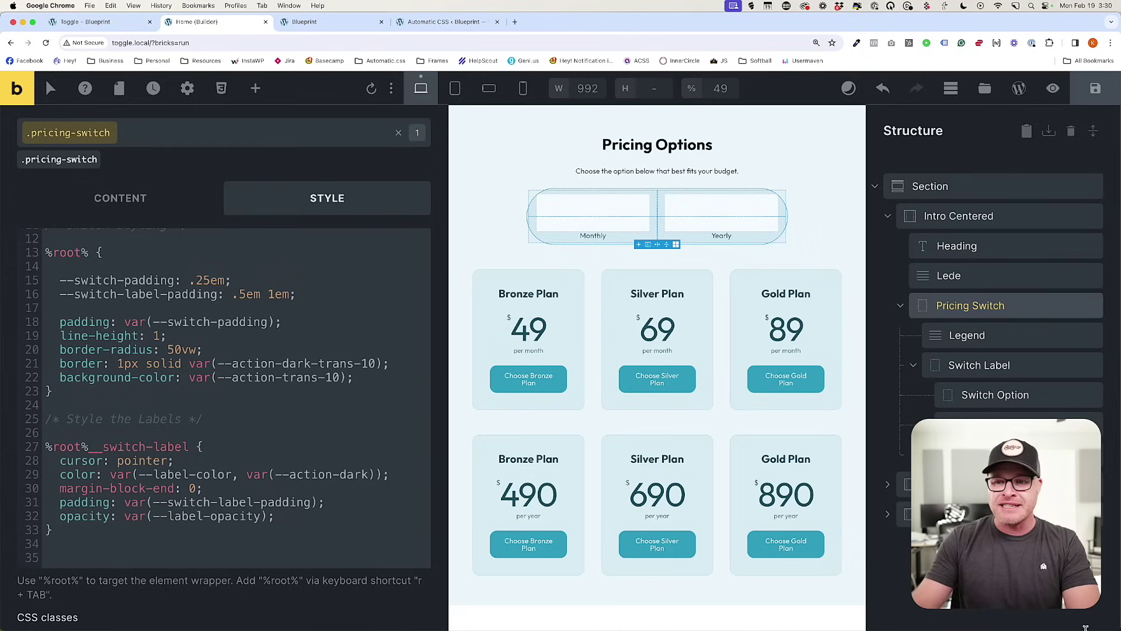
click(167, 517)
text(switch-)
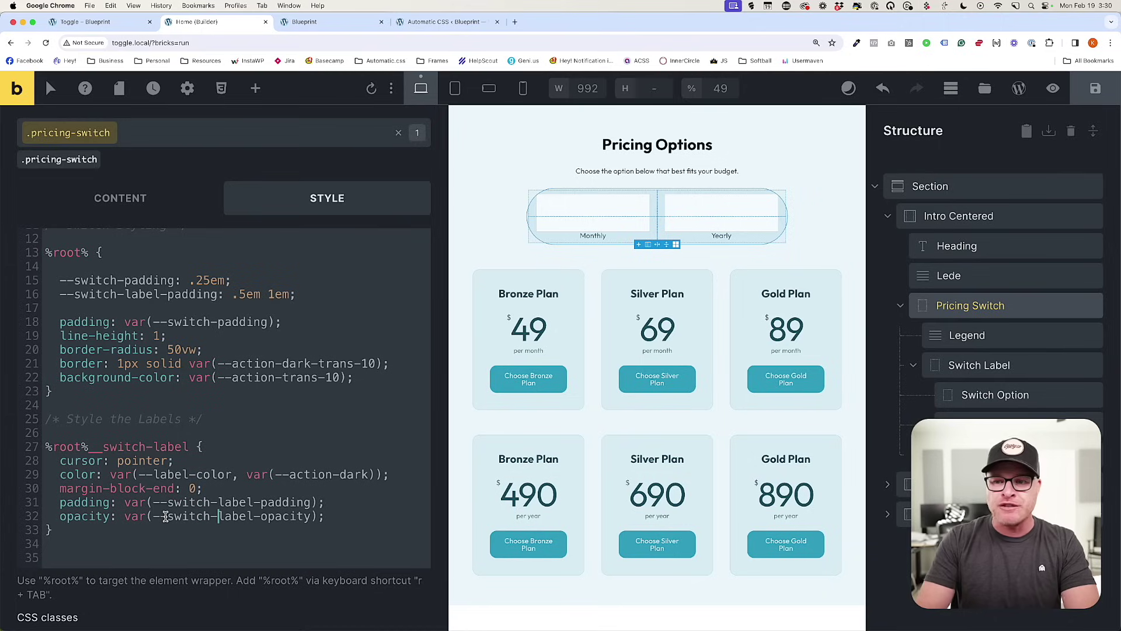
click(308, 516)
text(, .7)
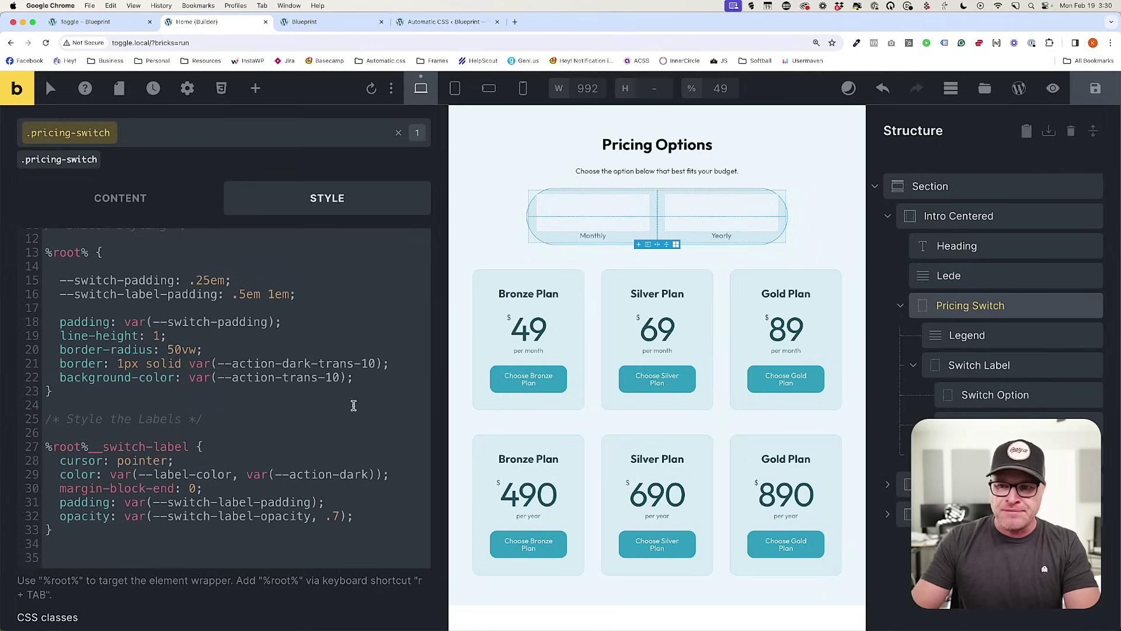
click(157, 475)
text(switch-)
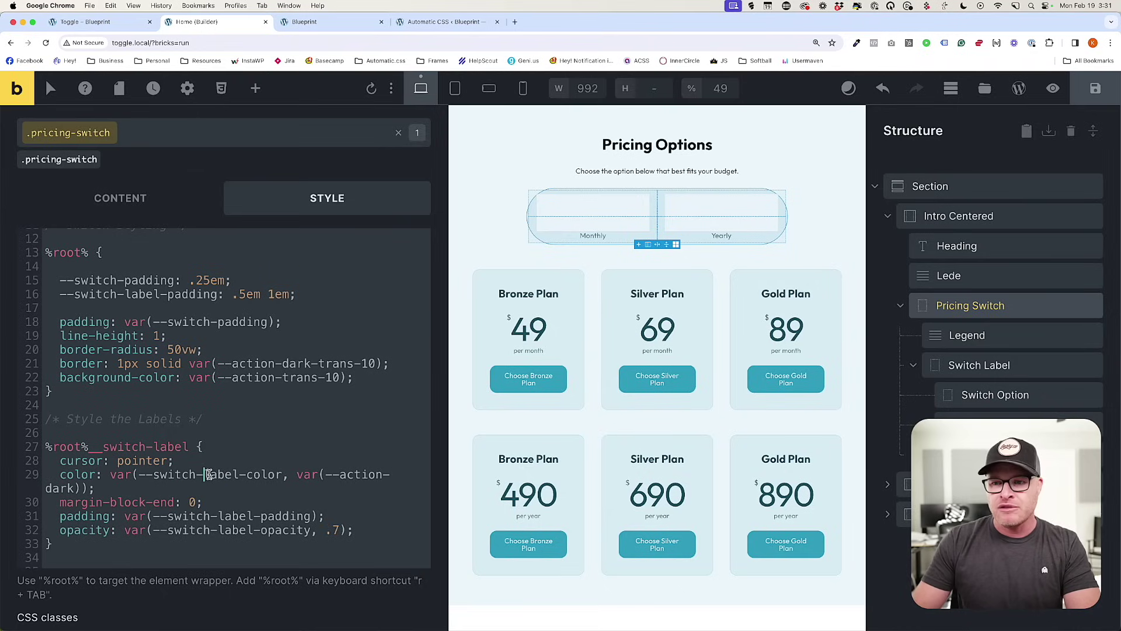
Check the label styling in the front-end preview by switching back and forth between Yearly and Monthly.
click(339, 22)
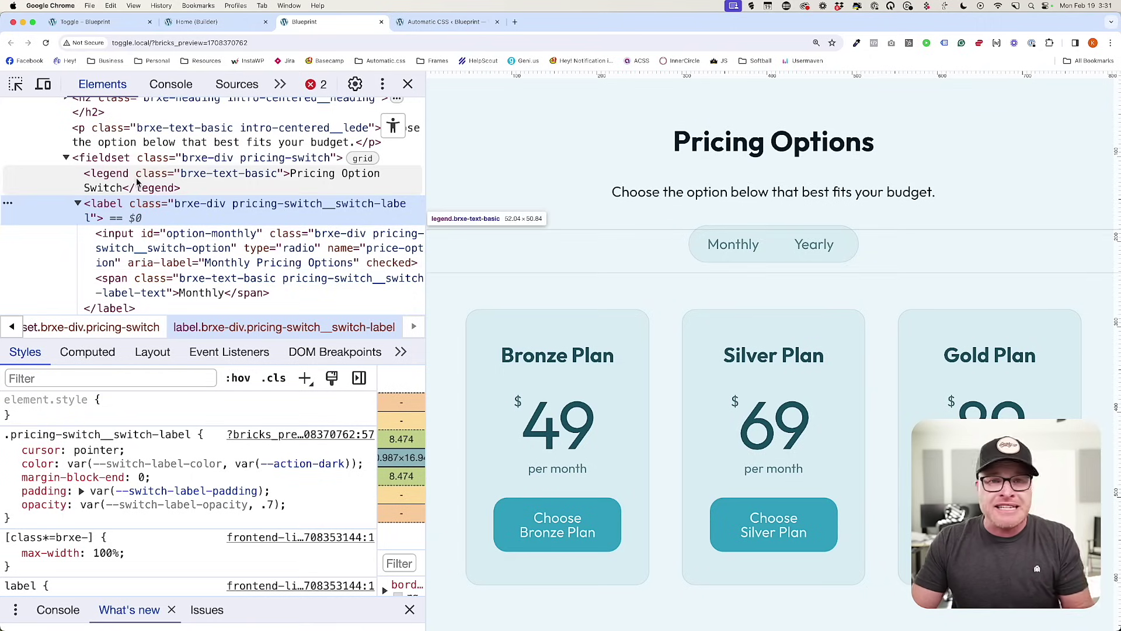
click(804, 251)
click(751, 251)
click(817, 249)
click(748, 250)
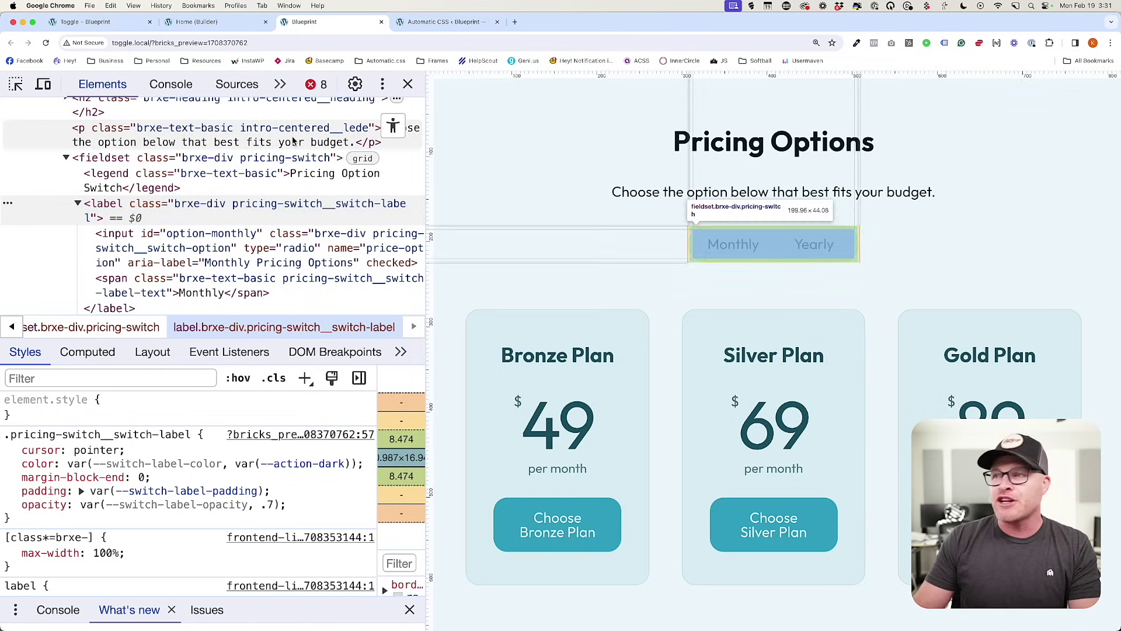
Return to the builder's switch CSS and add the comment /* Indicator */ below the label rule.
click(204, 22)
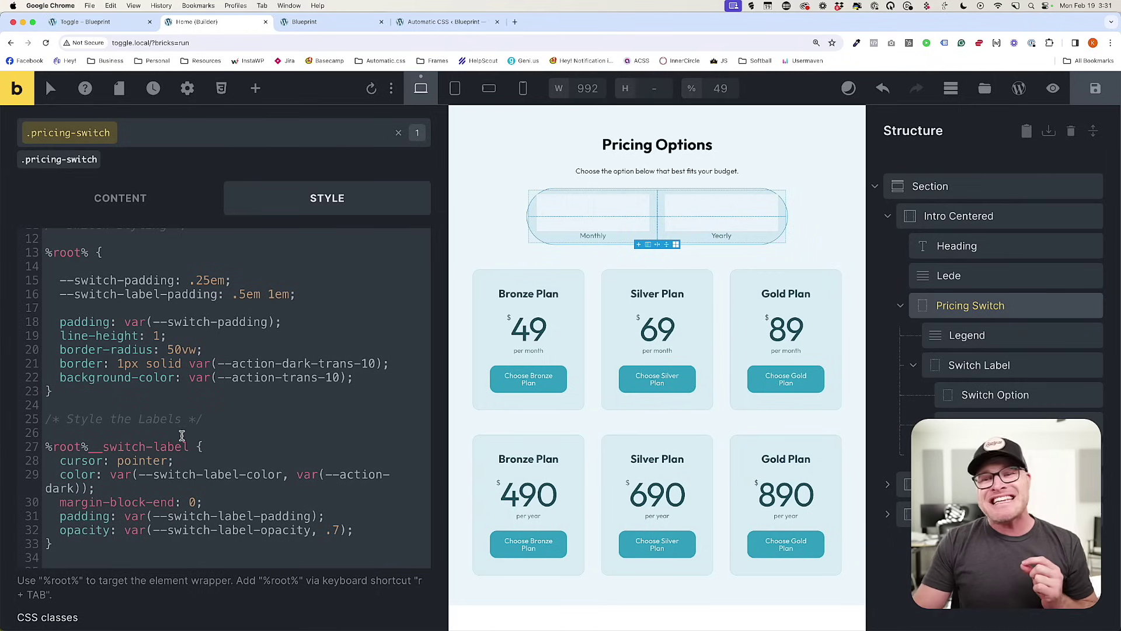
scroll(181, 436, down, 1)
click(94, 539)
text(/* Indicator */)
key(Return)
key(Return)
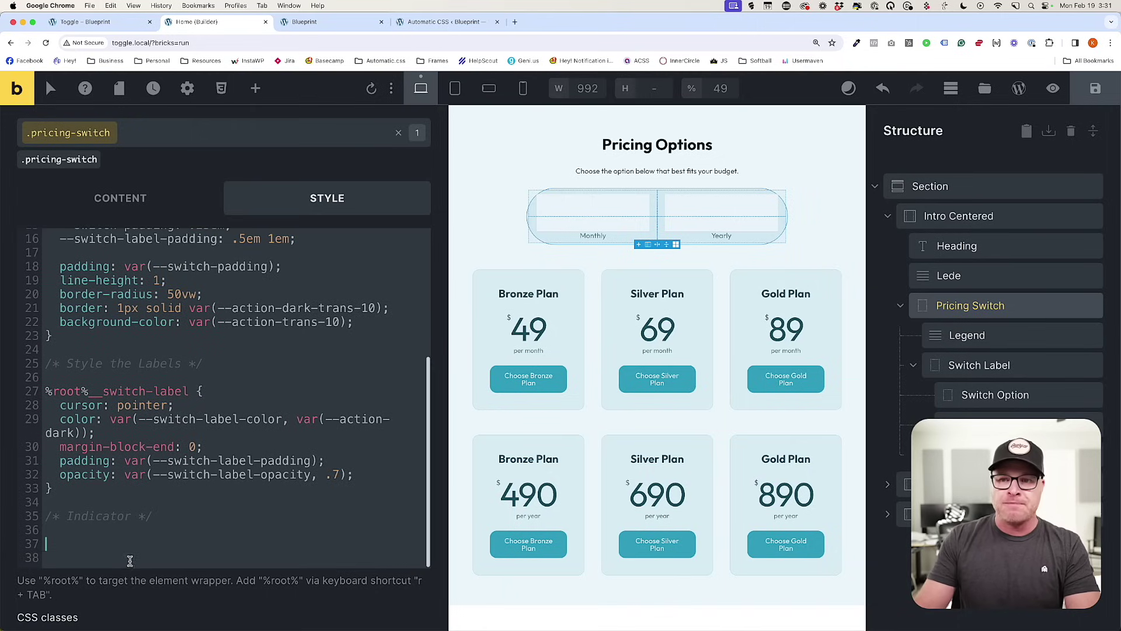
Add a %root%::before rule with content: ''; under the Indicator comment.
text(r)
key(Tab)
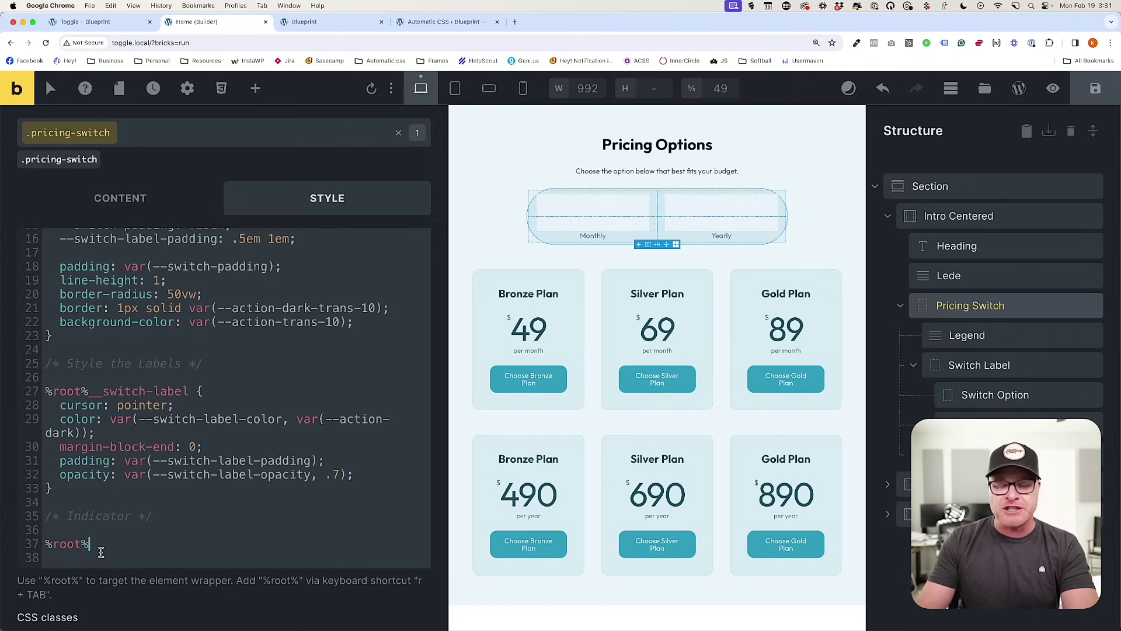
text(::before {)
key(Return)
text(content: )
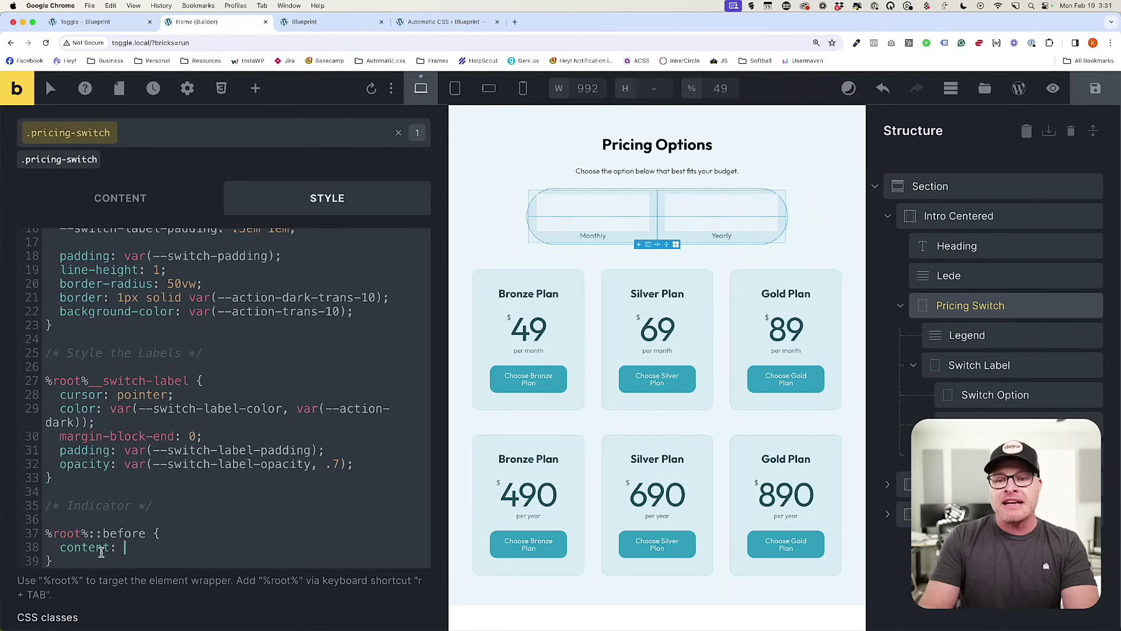
text('';)
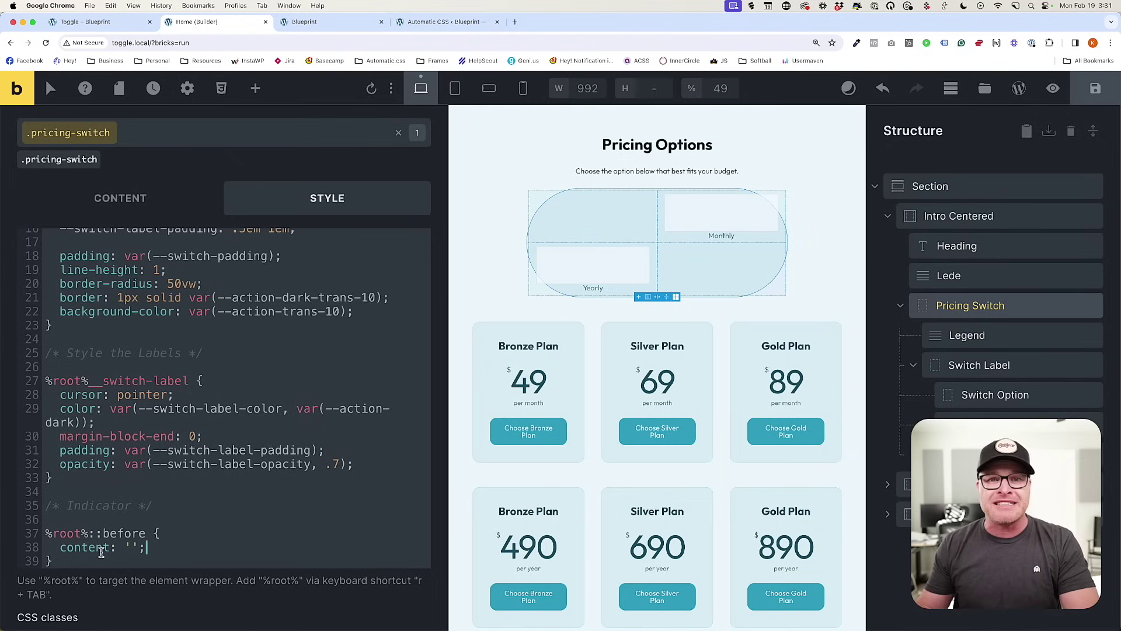
Select the Yearly switch option and make its .pricing-switch__switch-option class the one being edited.
click(695, 210)
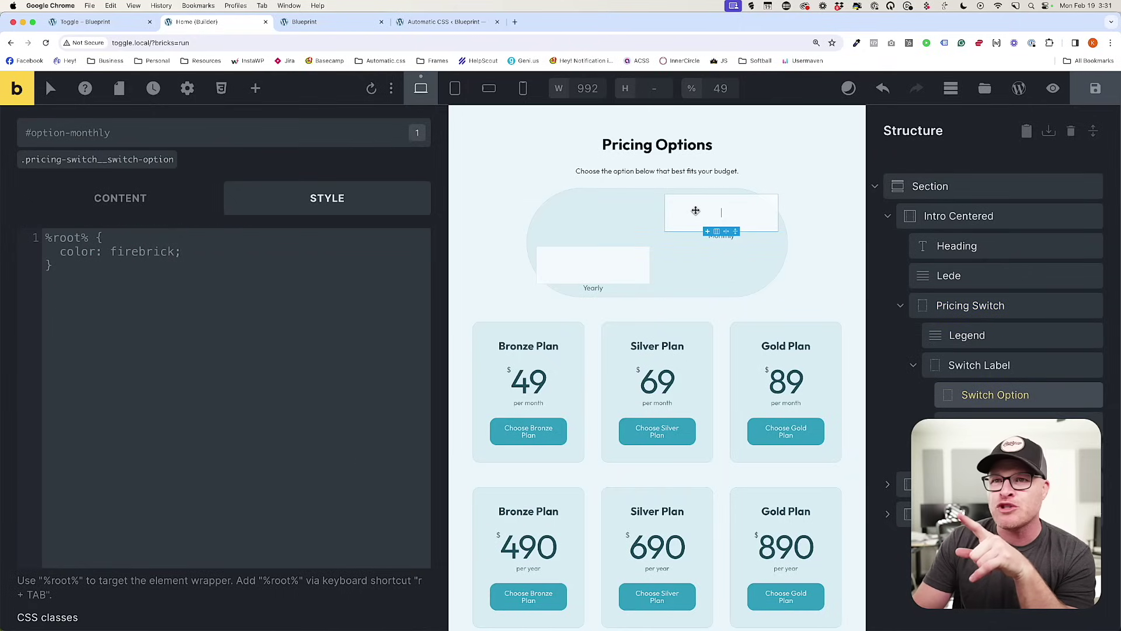
click(1004, 365)
scroll(848, 324, down, 1)
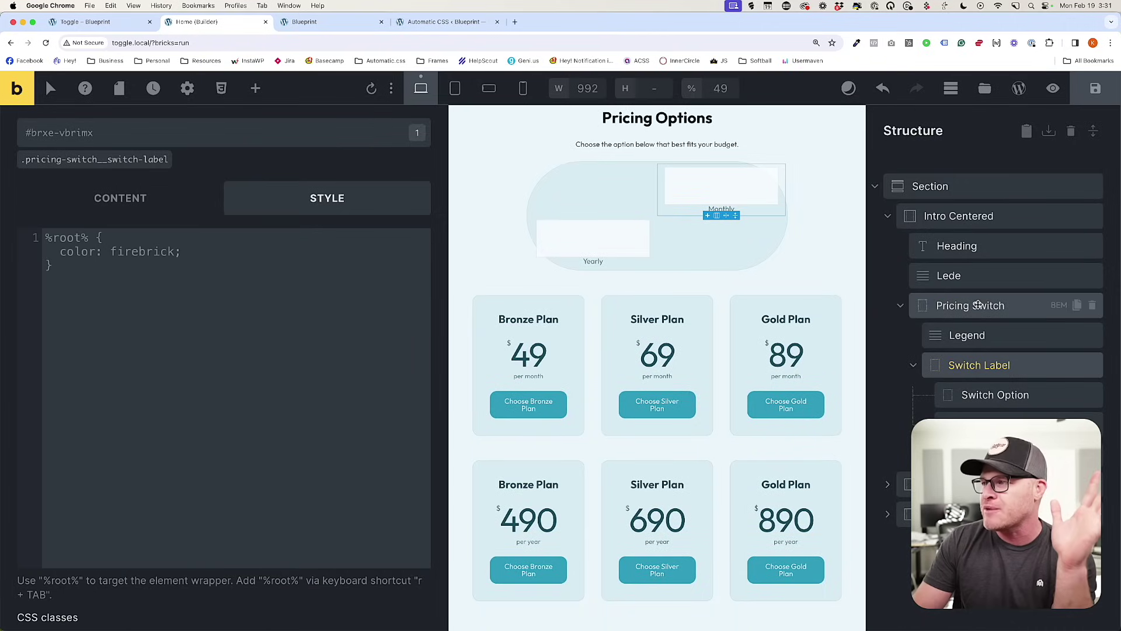
click(613, 242)
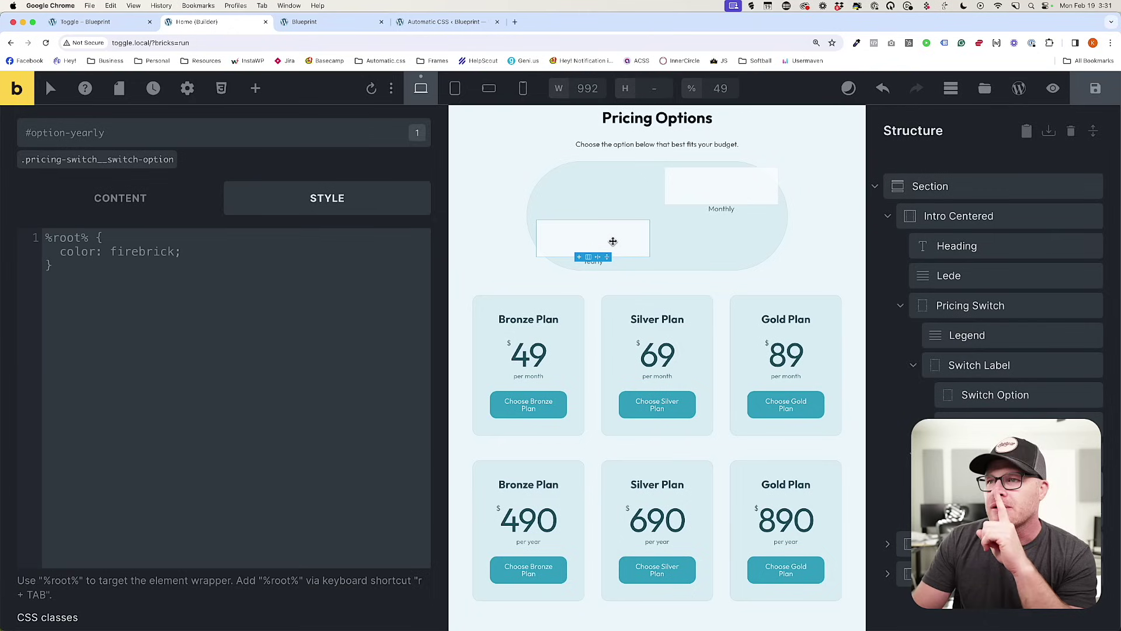
click(116, 163)
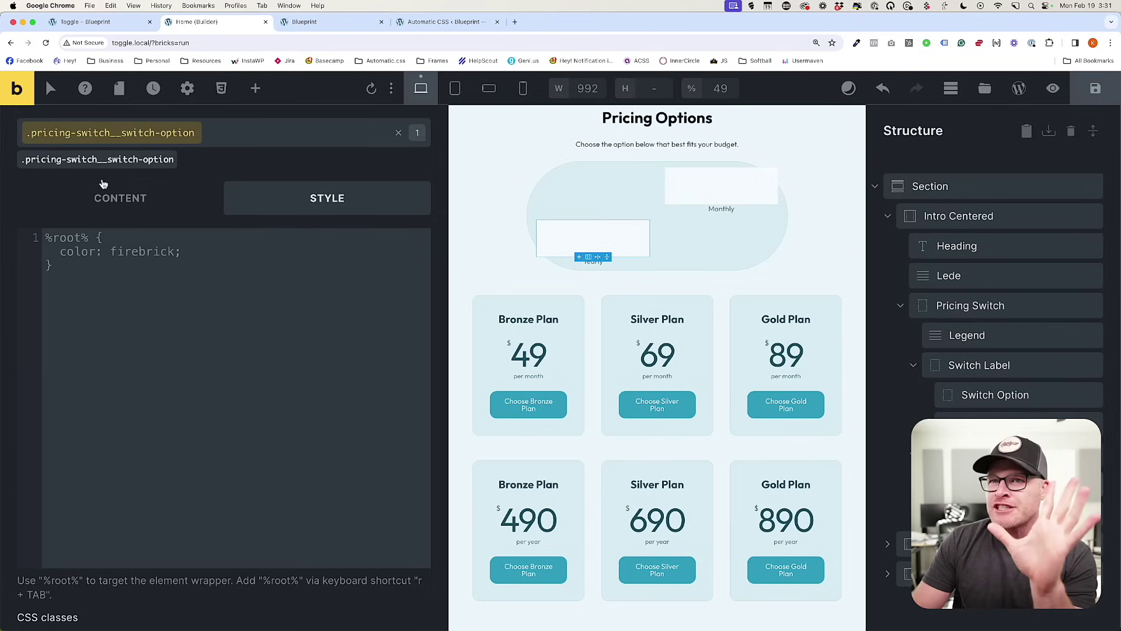
Set the width and minimum width of the .pricing-switch__switch-option class to 0 in its layout sizing.
click(114, 198)
click(173, 238)
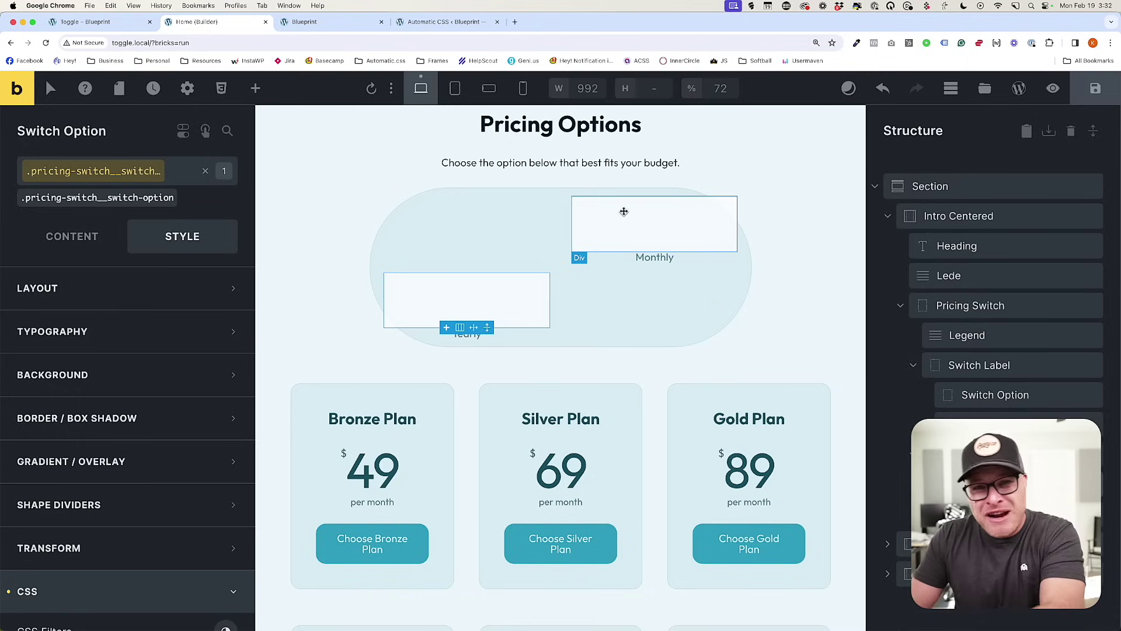
click(120, 299)
scroll(175, 374, down, 4)
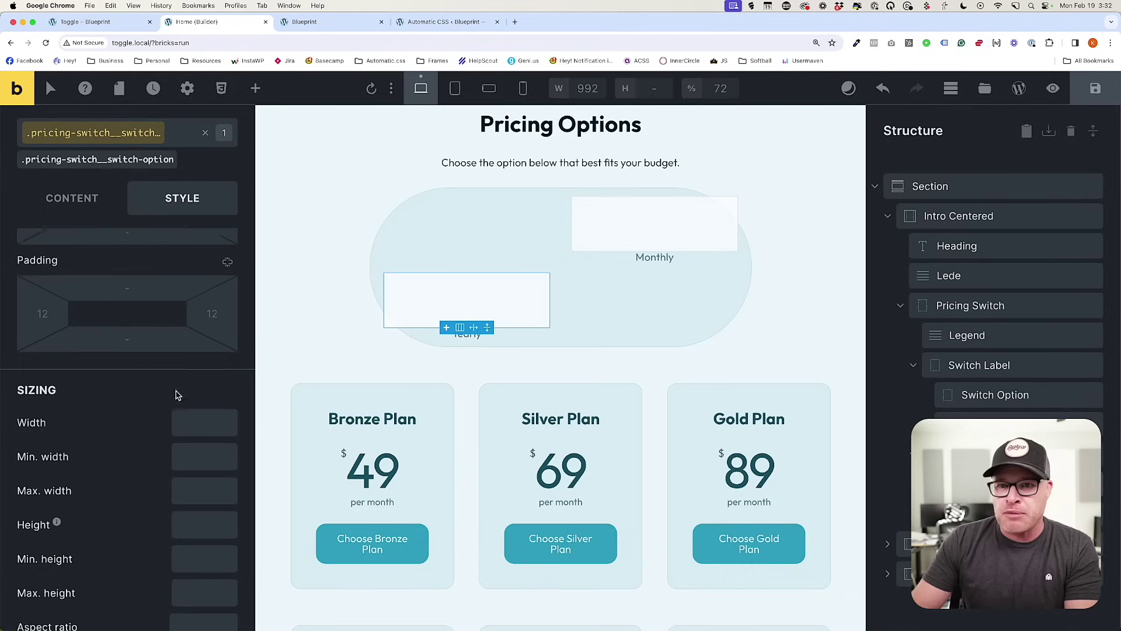
click(192, 415)
text(0)
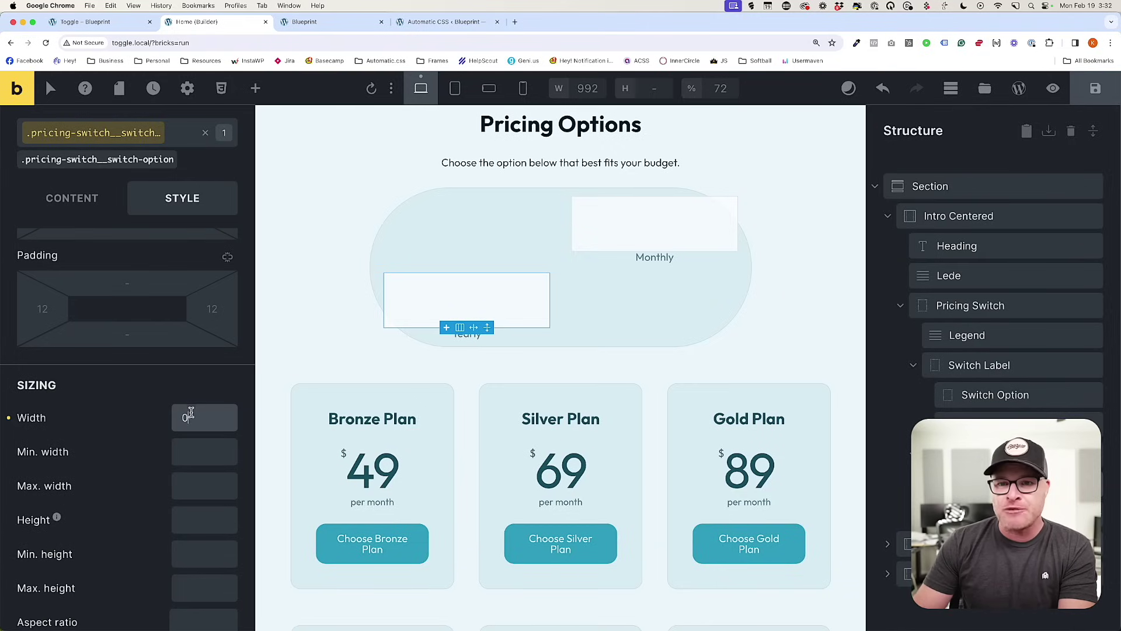
click(192, 451)
text(0)
Set the height and minimum height of the switch option class to 0.
scroll(194, 453, down, 2)
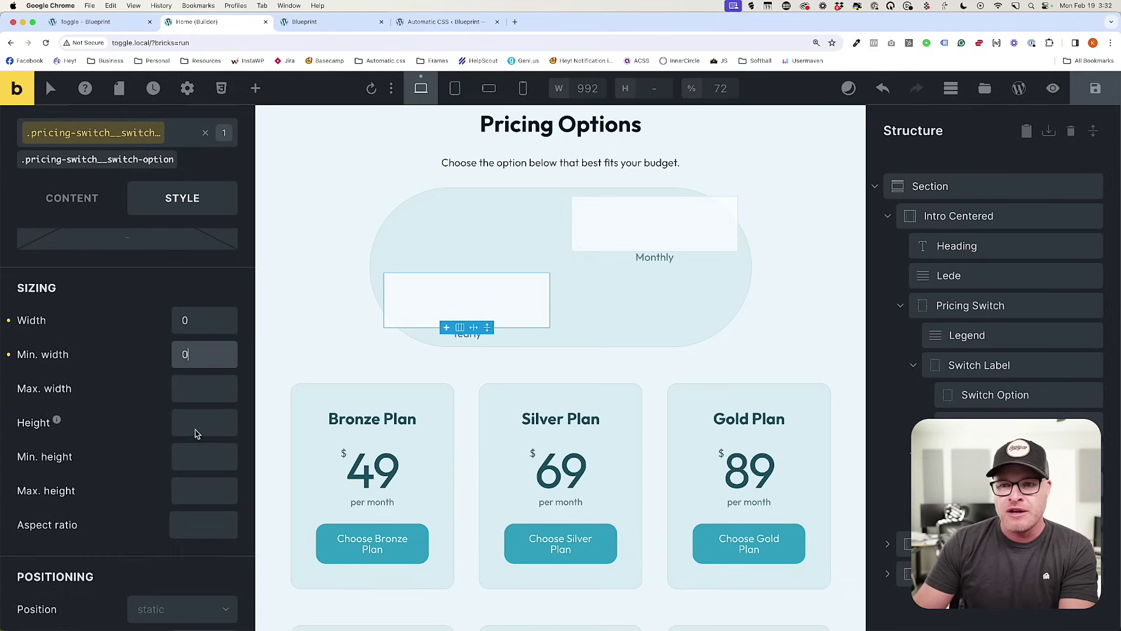
click(197, 424)
text(0)
click(194, 453)
text(0)
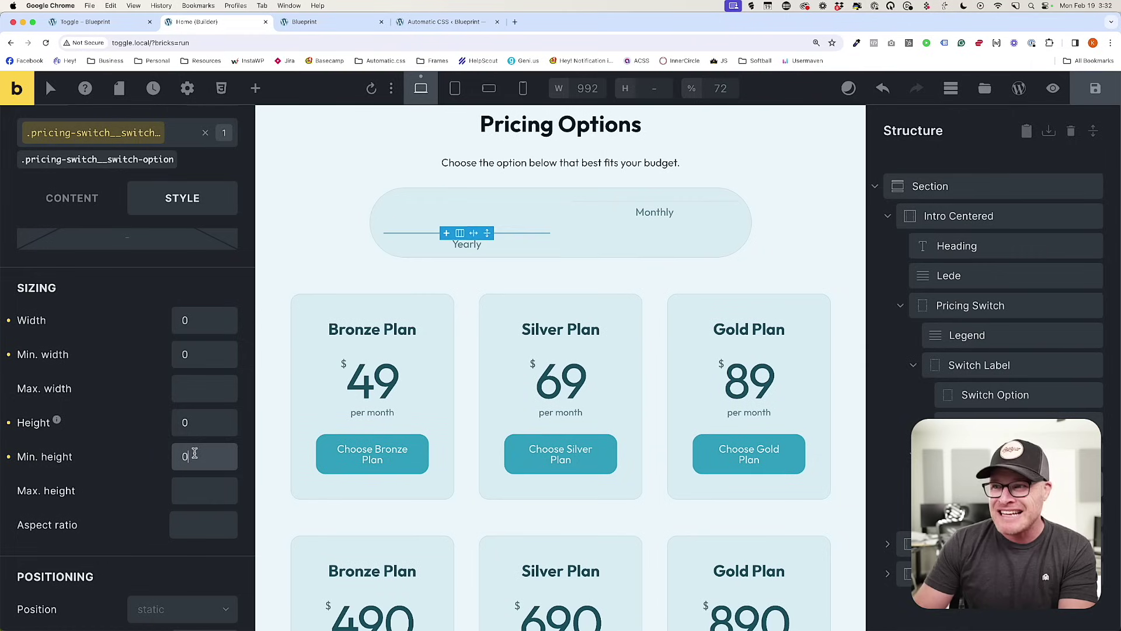
Make the switch option's zero width and minimum width override other styles by setting both to 0 !important.
scroll(194, 454, down, 3)
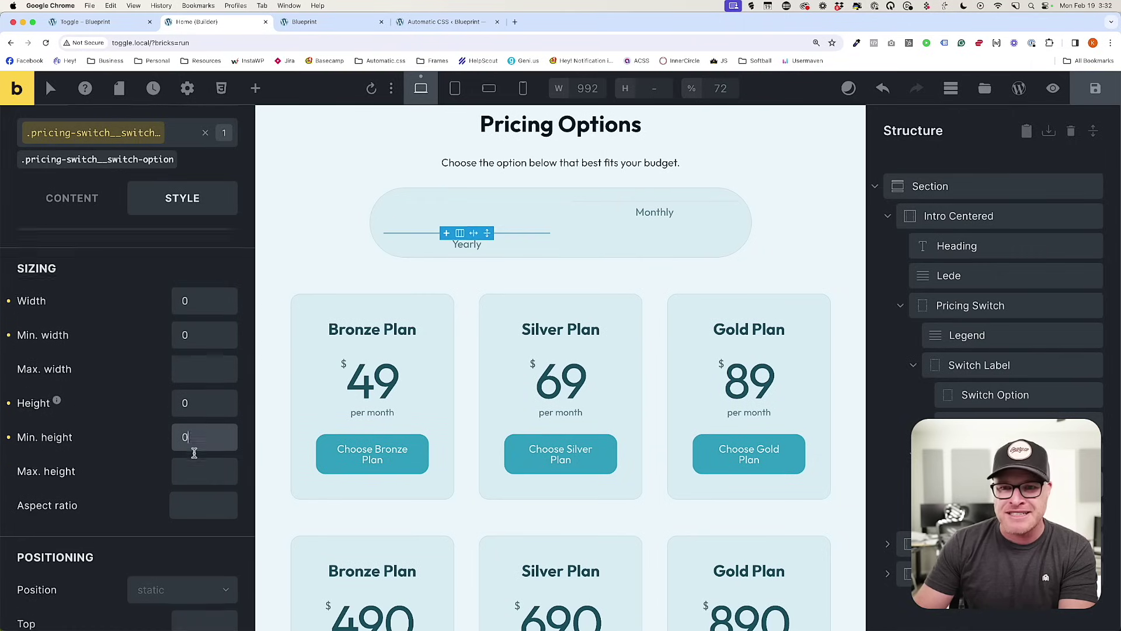
scroll(194, 452, down, 3)
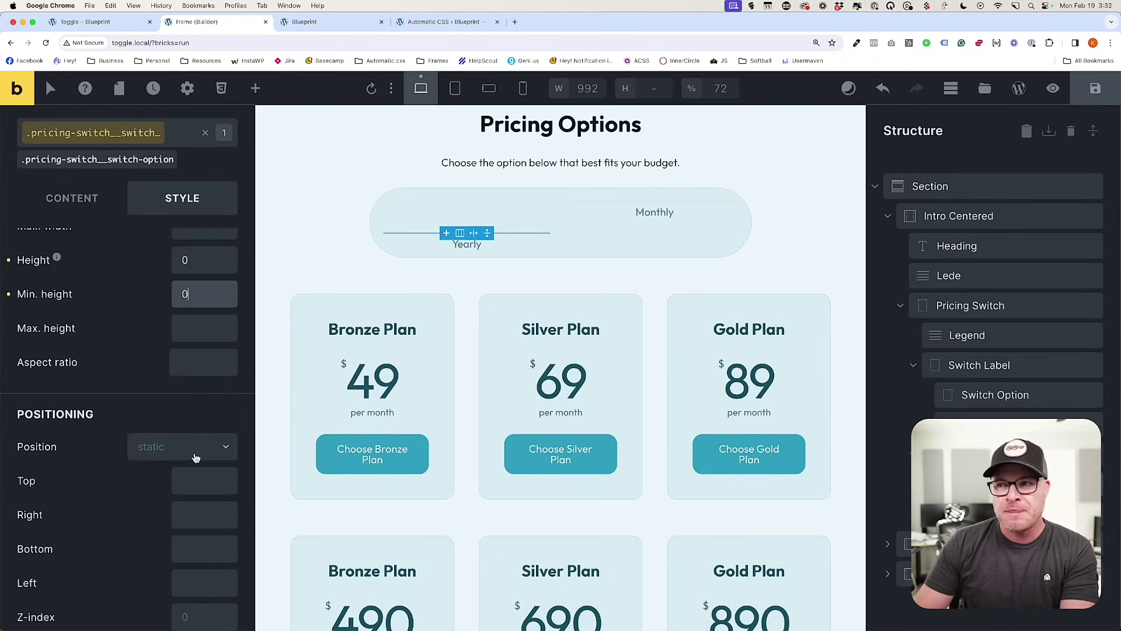
scroll(196, 404, up, 7)
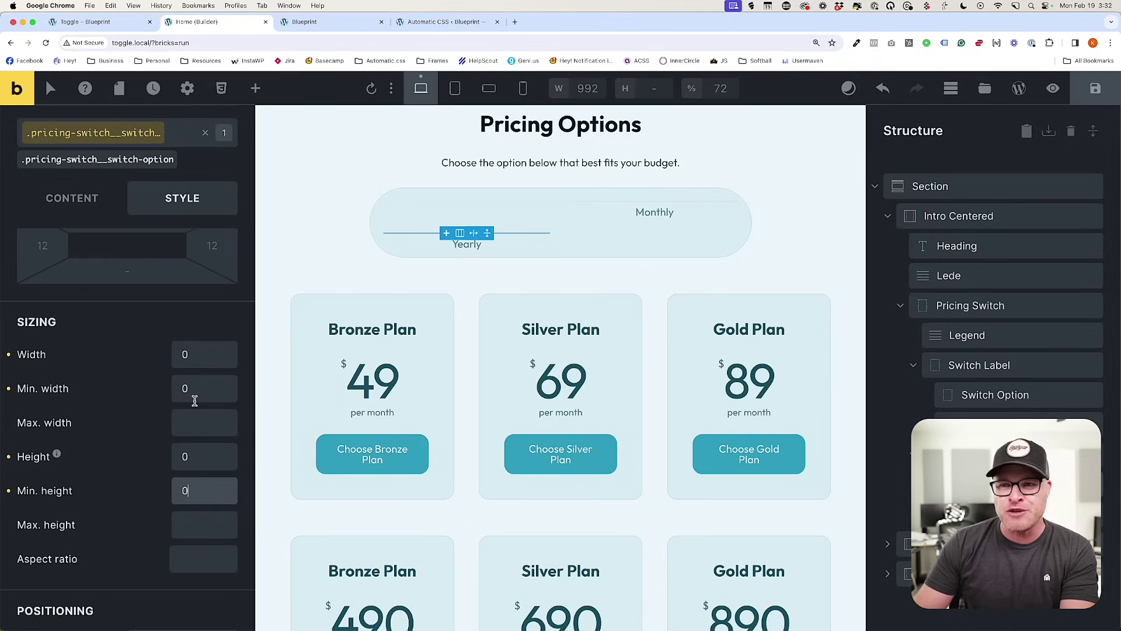
click(209, 354)
text(!important)
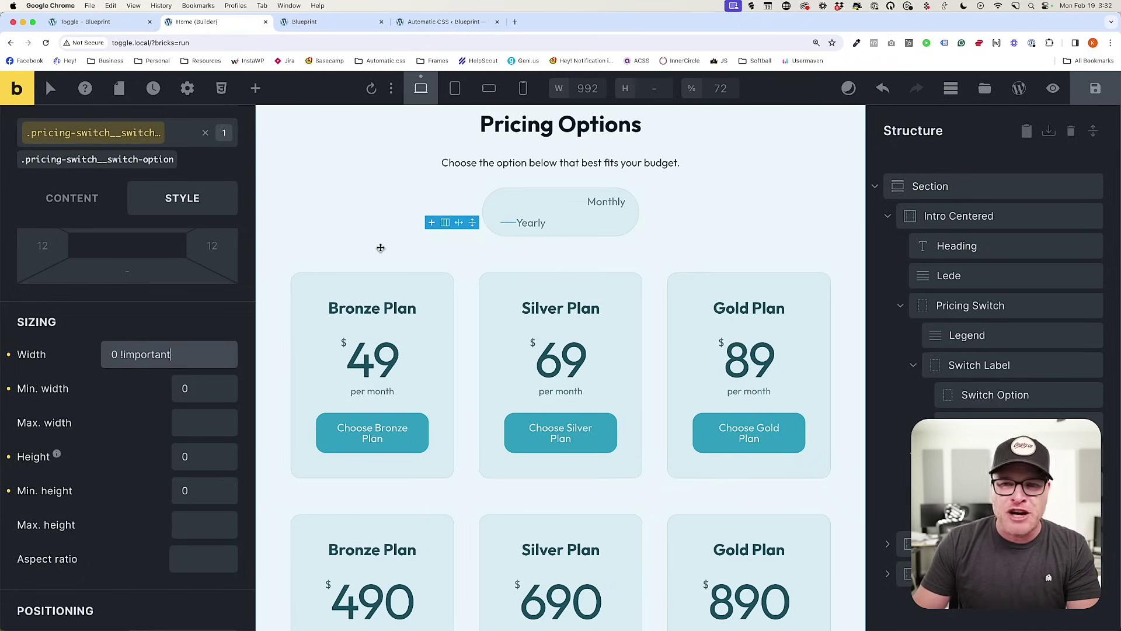
click(205, 393)
text(!important)
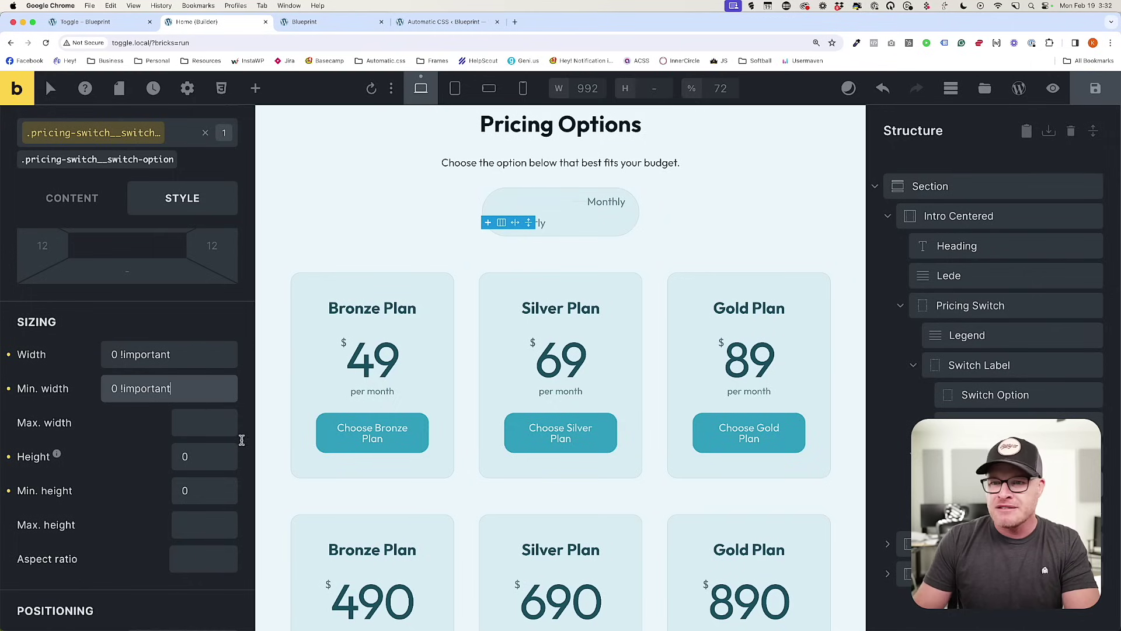
Set the switch option's height and minimum height to 0 !important and save the page.
click(208, 461)
text(!important)
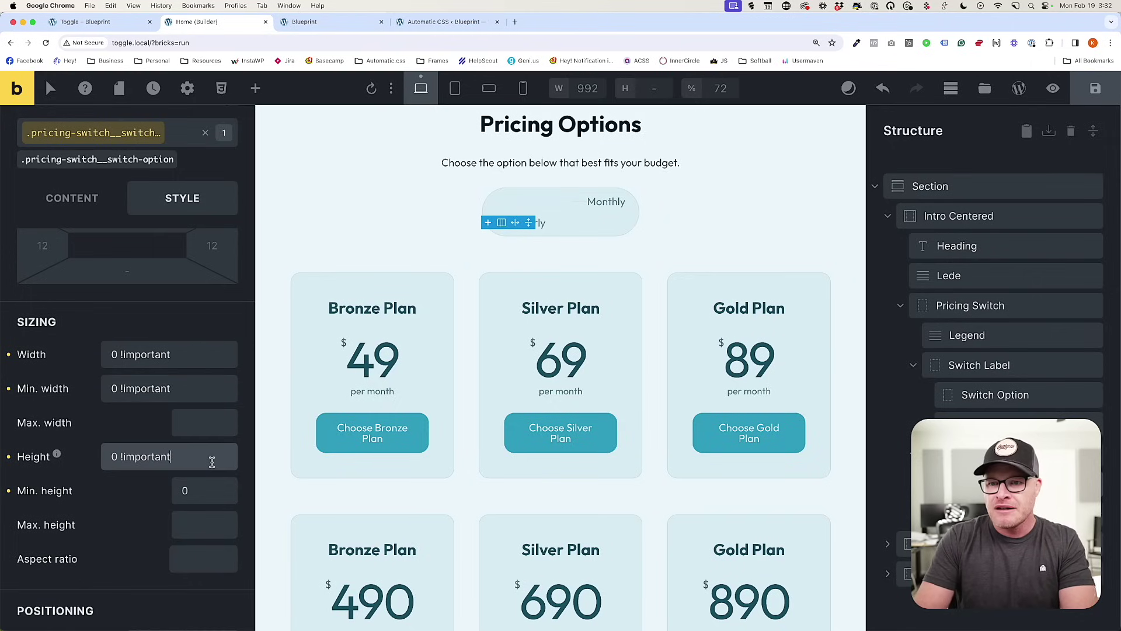
click(222, 492)
text(!important)
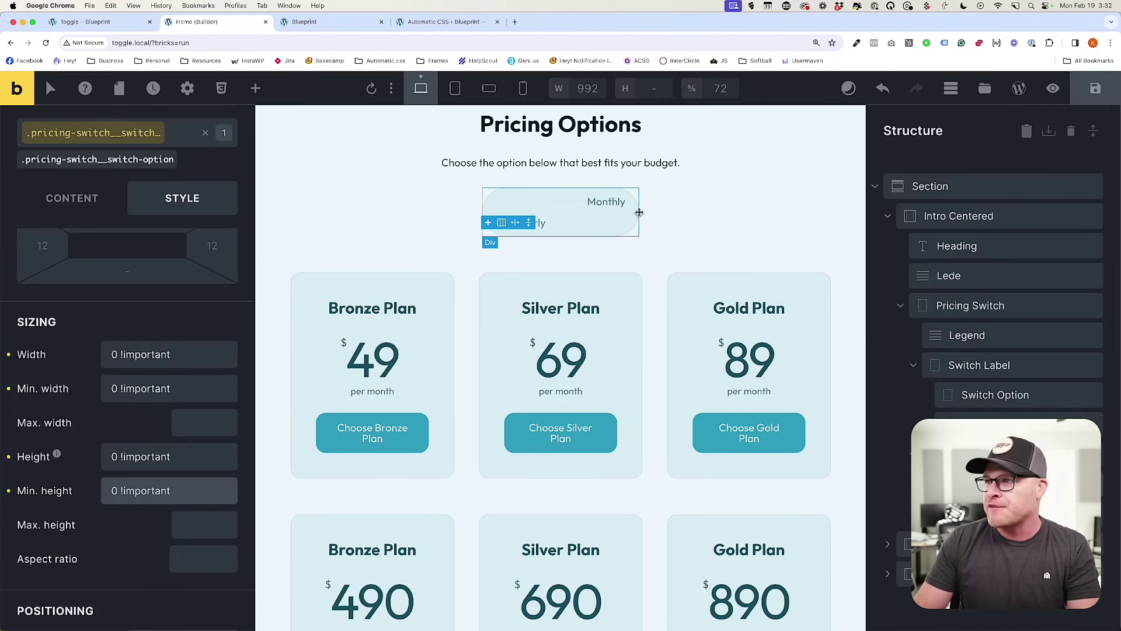
click(1095, 88)
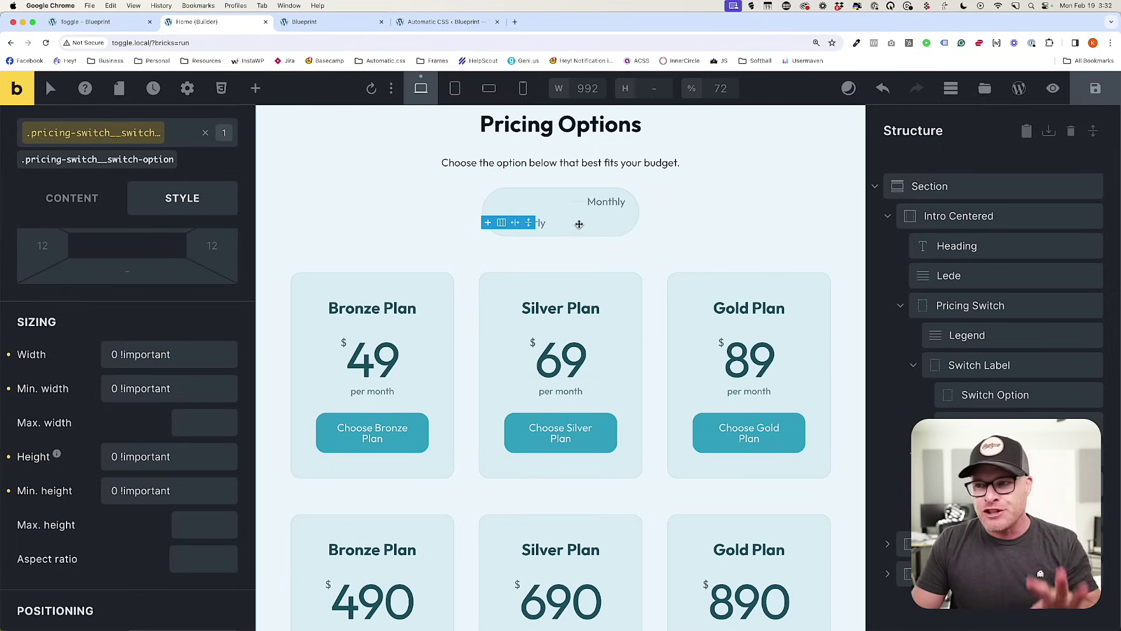
In the .pricing-switch class's custom CSS, give the ::before indicator position: absolute and background-color: red.
click(520, 198)
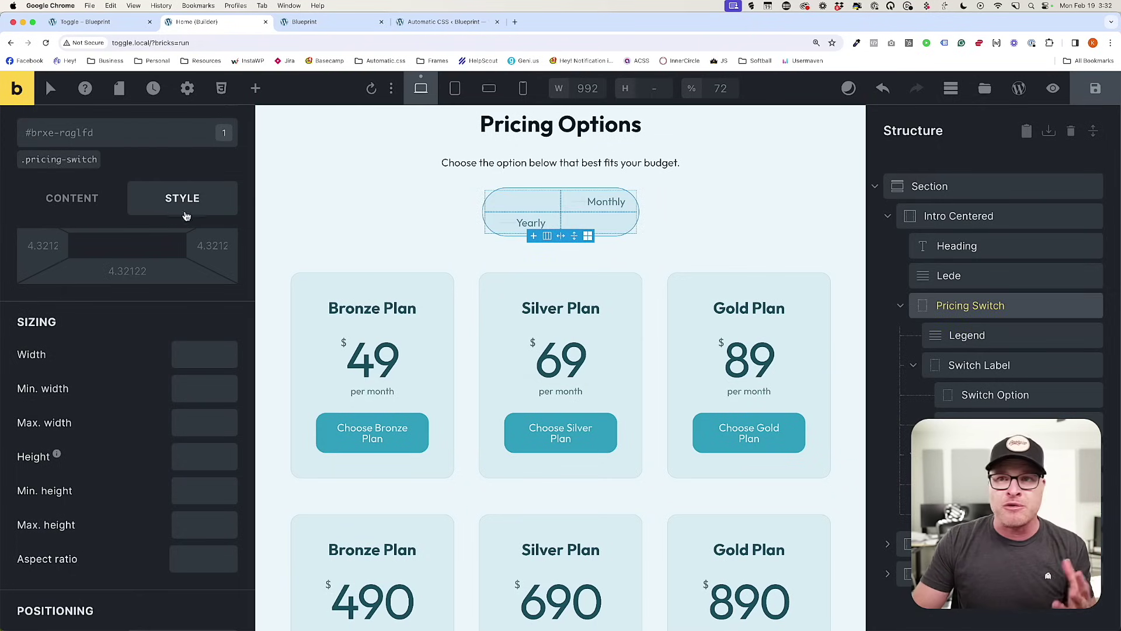
scroll(104, 245, down, 15)
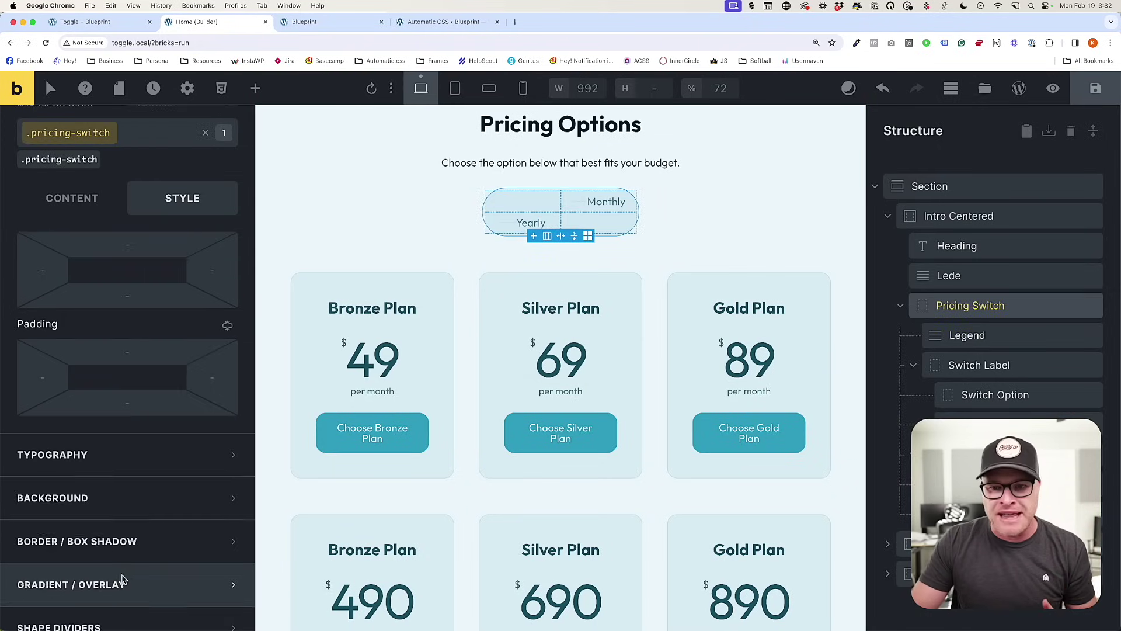
click(121, 570)
scroll(147, 546, down, 5)
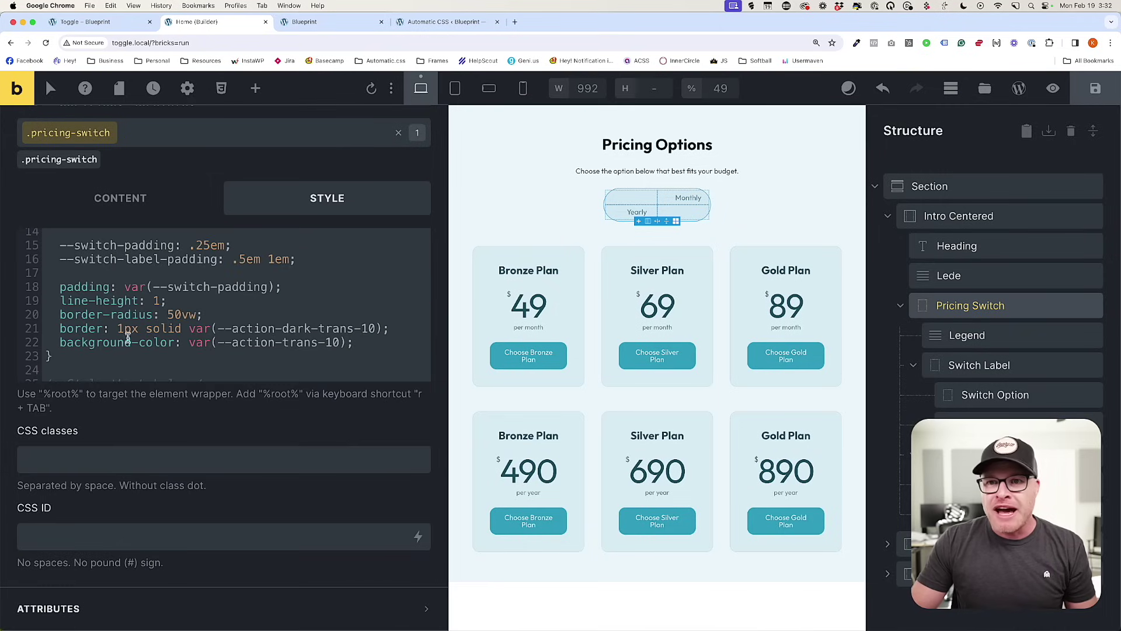
scroll(128, 337, up, 2)
scroll(130, 334, down, 5)
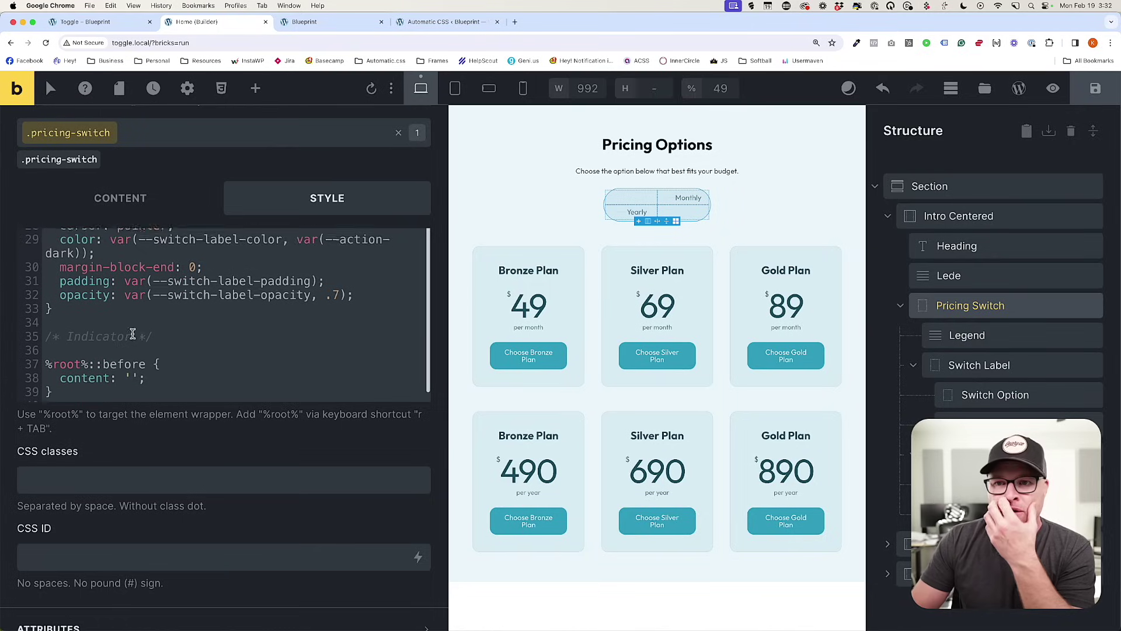
click(183, 362)
key(Return)
text(position: absolute;)
key(Return)
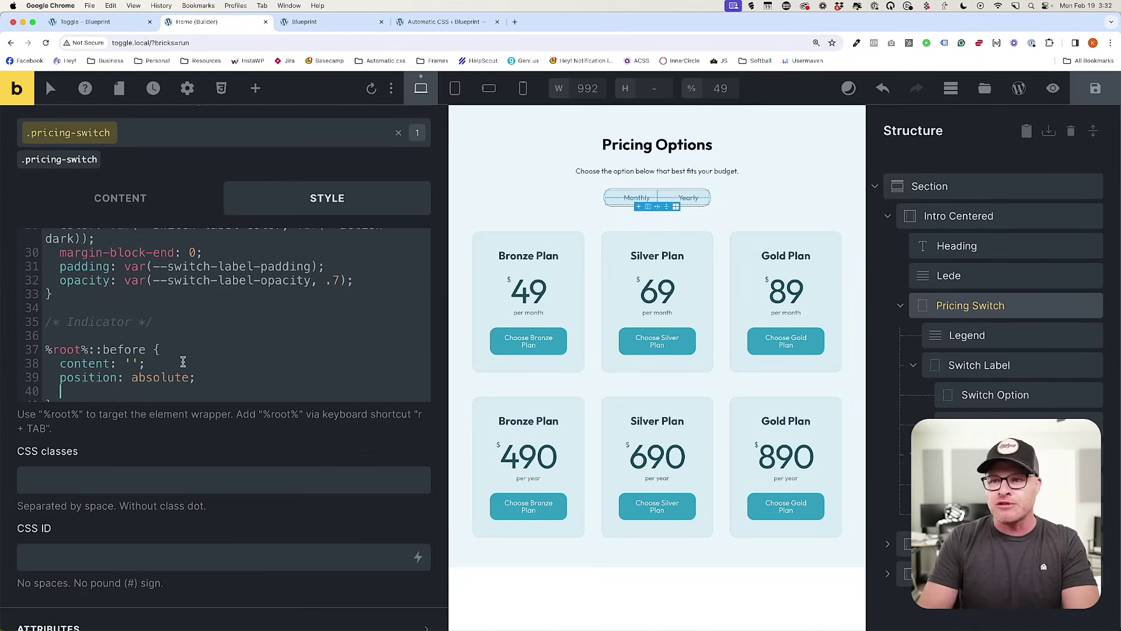
text(back)
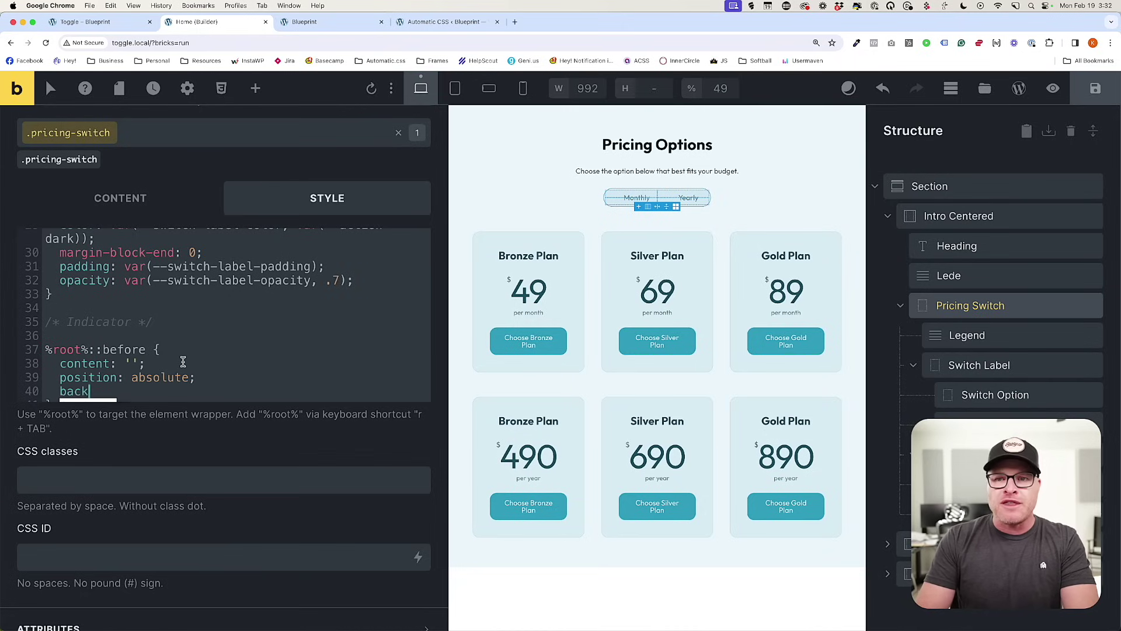
text(ground-color: red;)
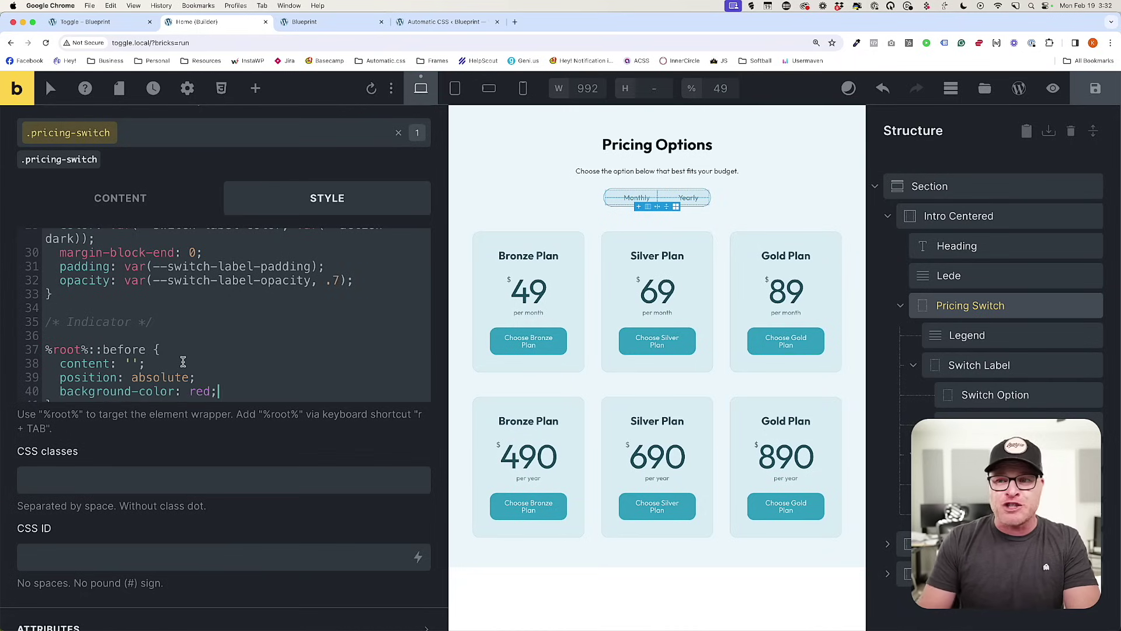
key(Return)
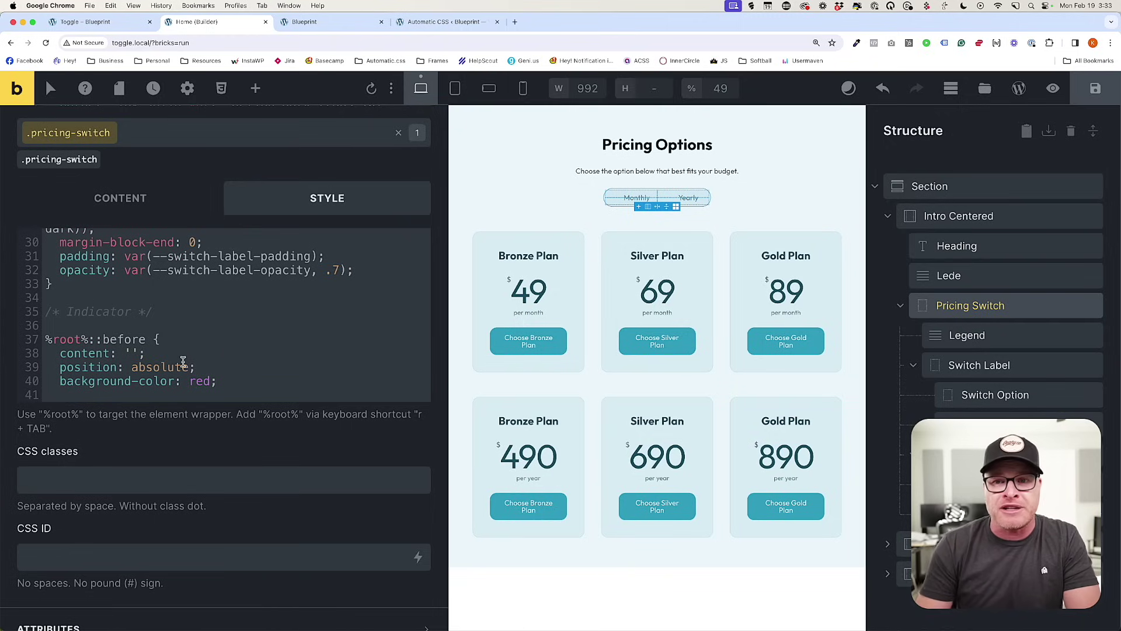
Anchor the indicator to the switch's start corner with inset-inline-start: 0 and inset-block-start: 0.
text(inset-inline-start: 0;)
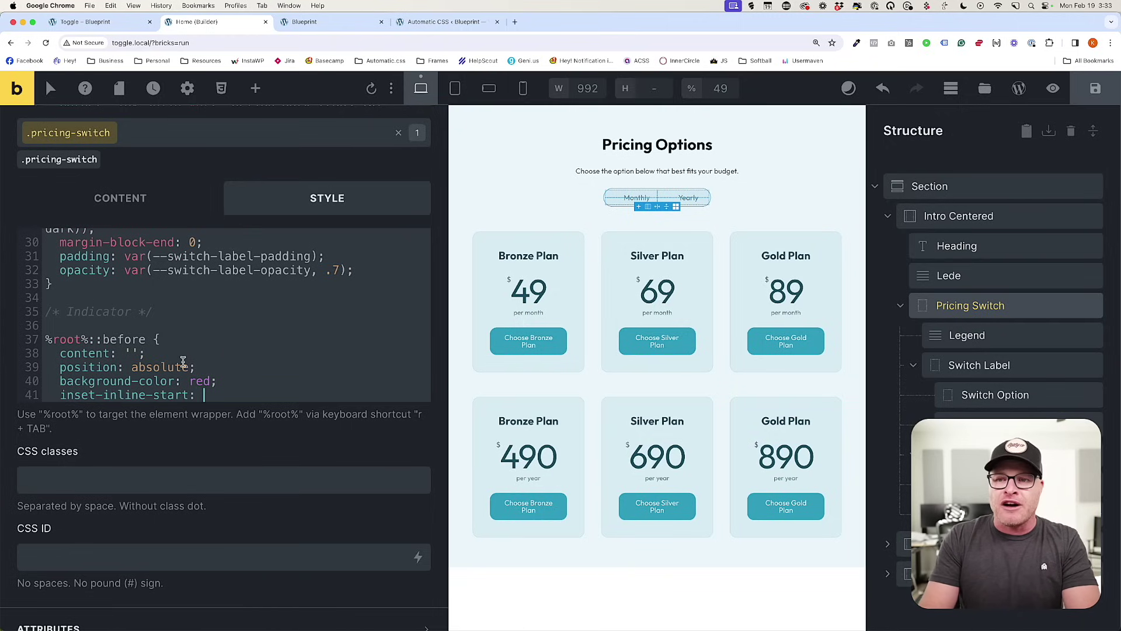
key(Return)
text(inset-bl)
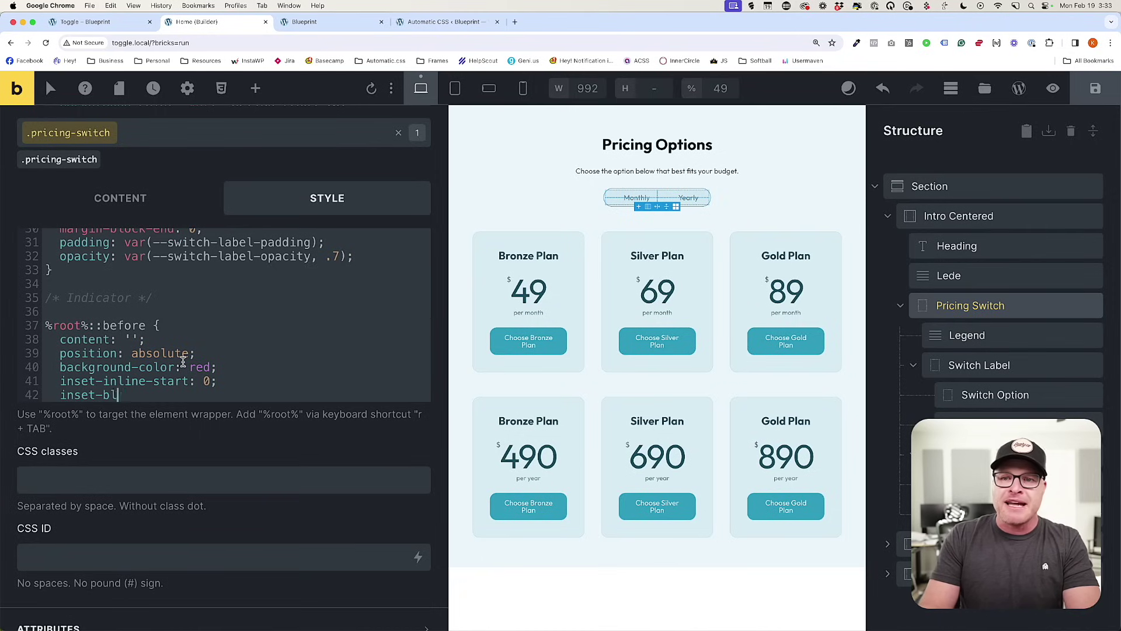
text(cok-start: 0;)
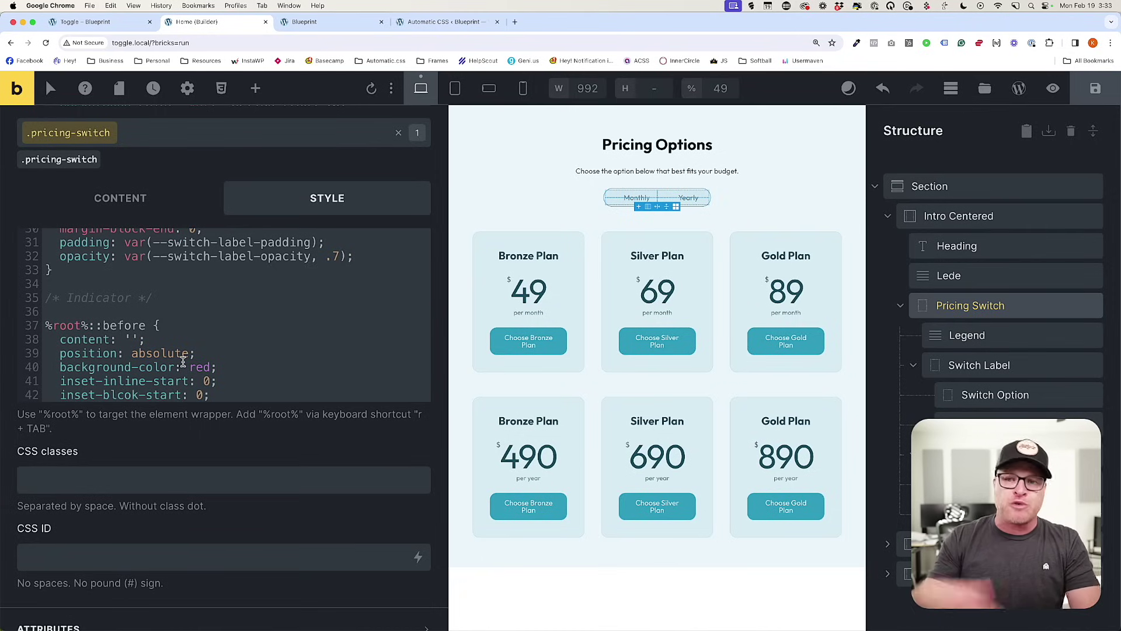
scroll(128, 359, down, 1)
click(128, 376)
key(BackSpace)
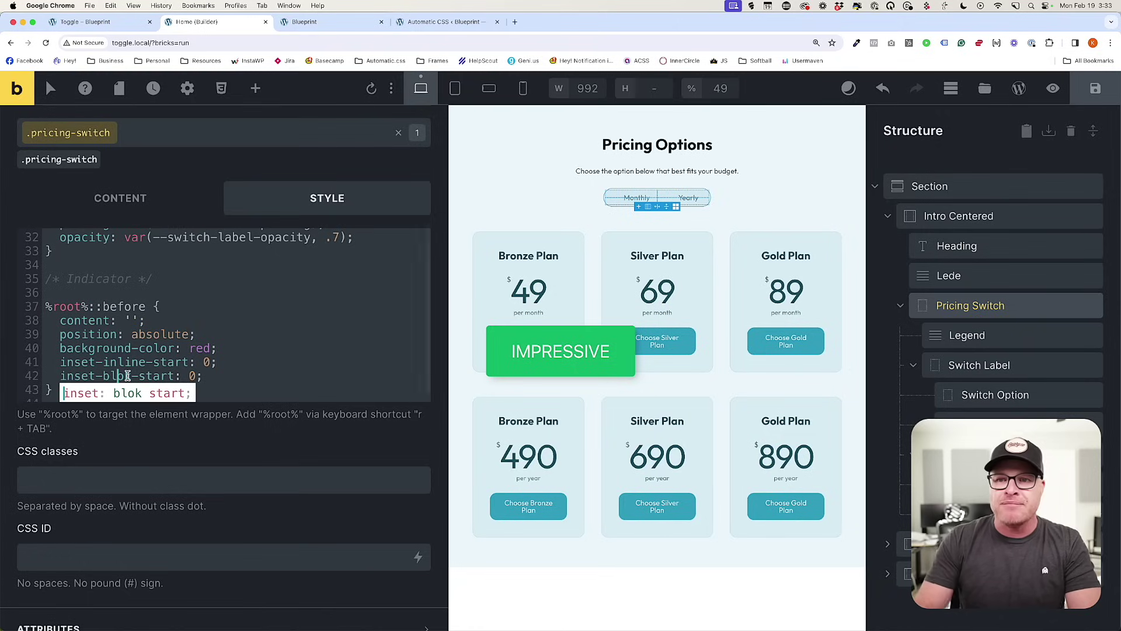
key(Right)
text(c)
click(215, 373)
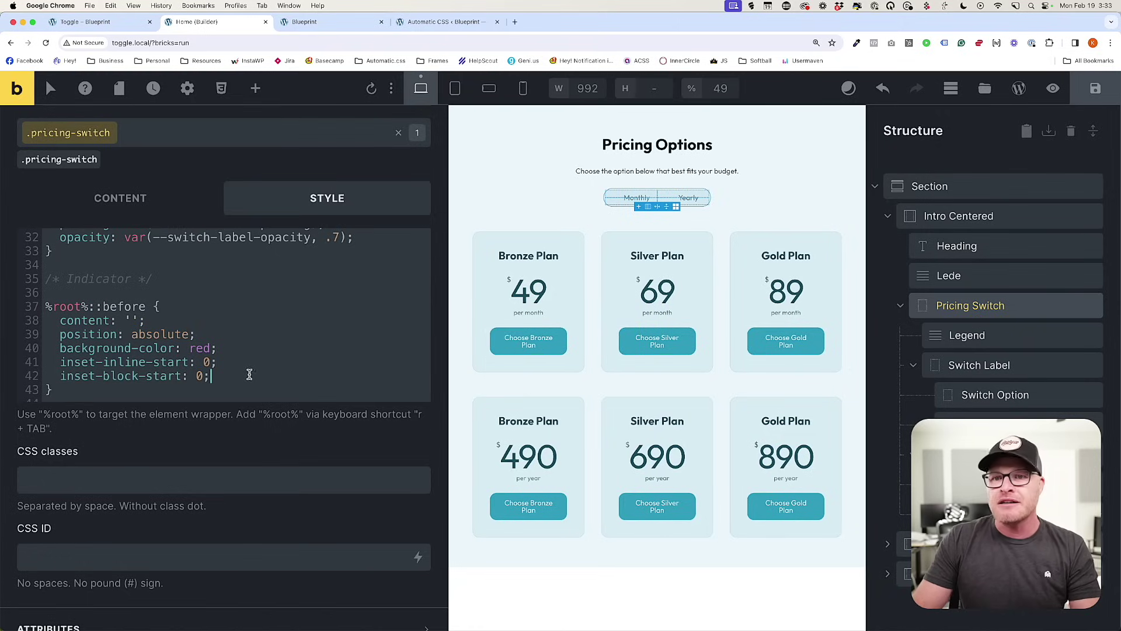
key(Return)
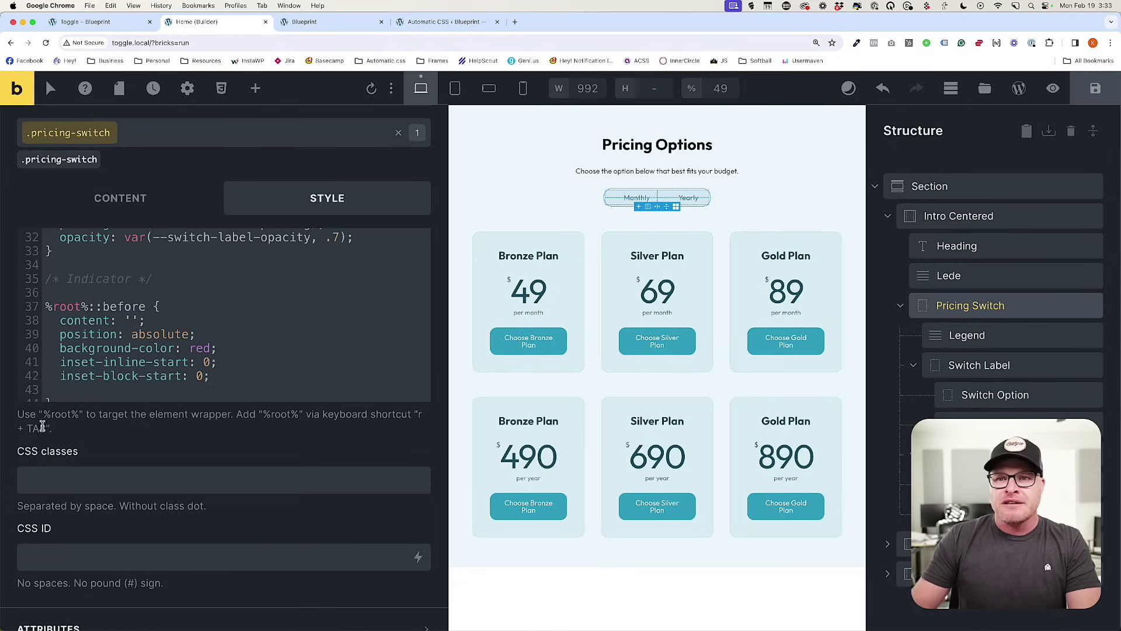
Save the page and check the switch in the front-end preview.
click(1095, 88)
click(347, 18)
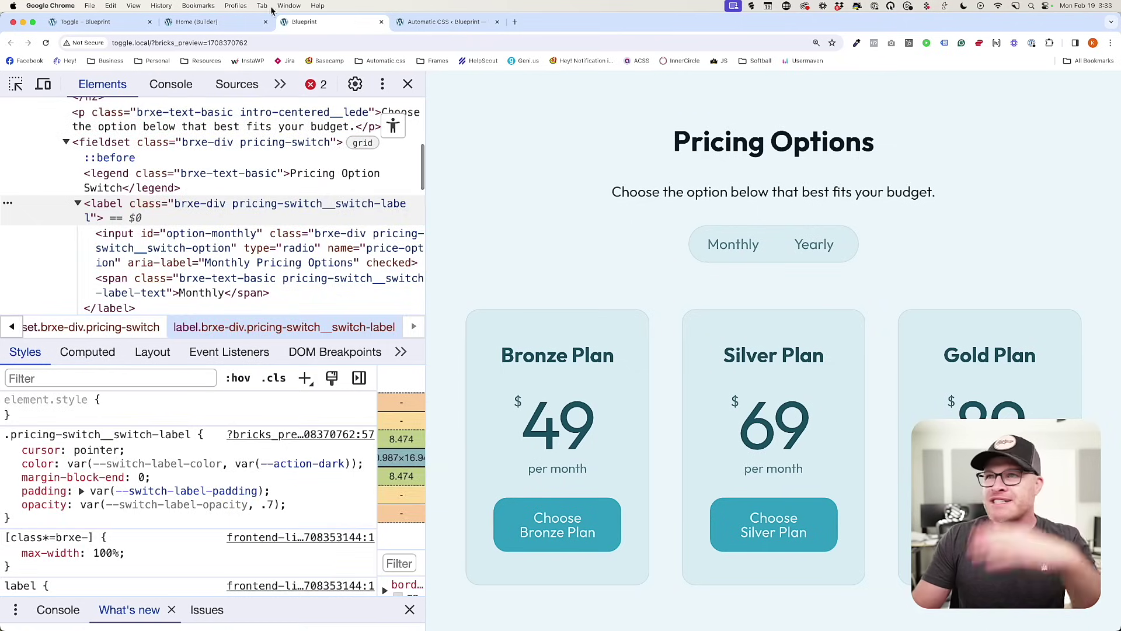
click(199, 21)
Add position: relative to the %root% rule of the pricing switch's custom CSS.
scroll(234, 314, up, 5)
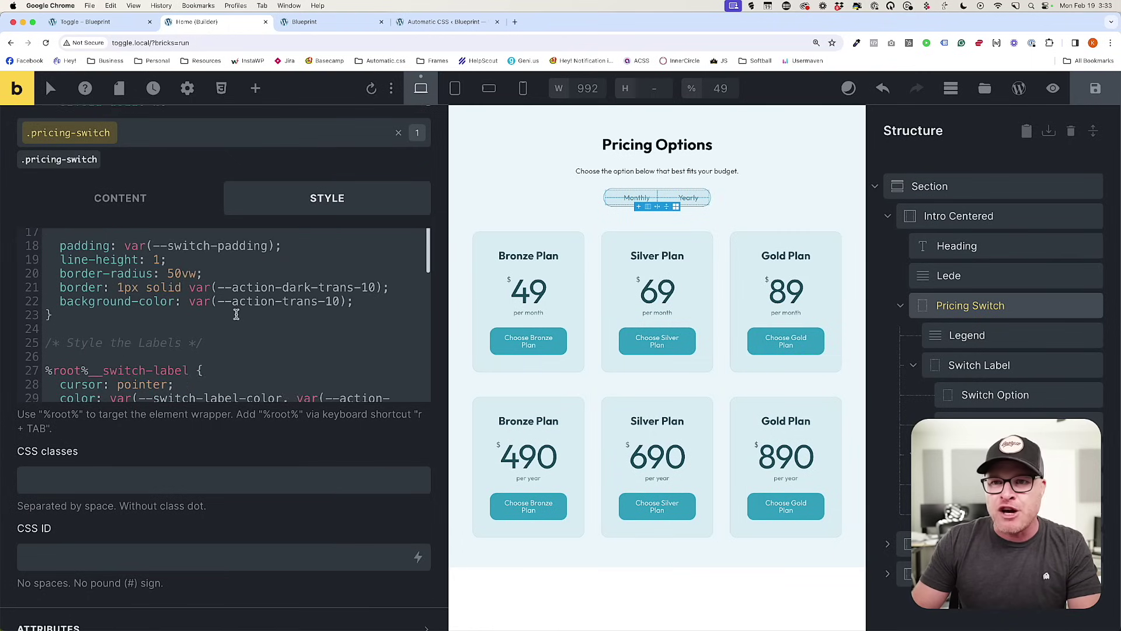
click(307, 298)
key(Return)
text(position: relative;)
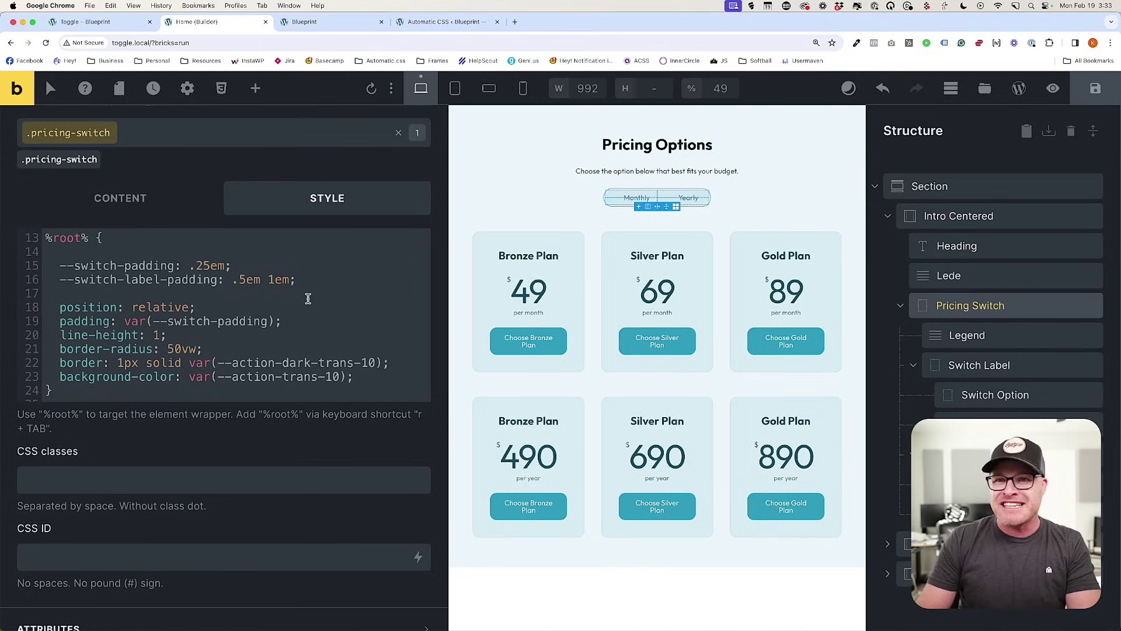
Size the ::before indicator with inline-size: 50% and block-size: 100%.
scroll(227, 298, down, 10)
click(250, 348)
key(Down)
key(Down)
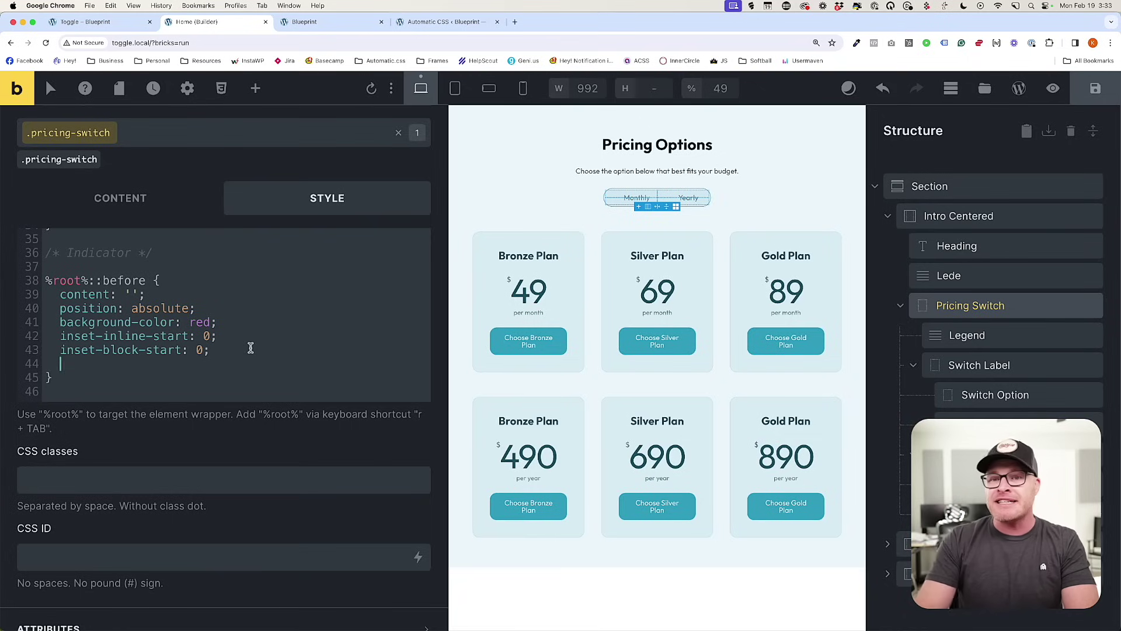
text(inlin)
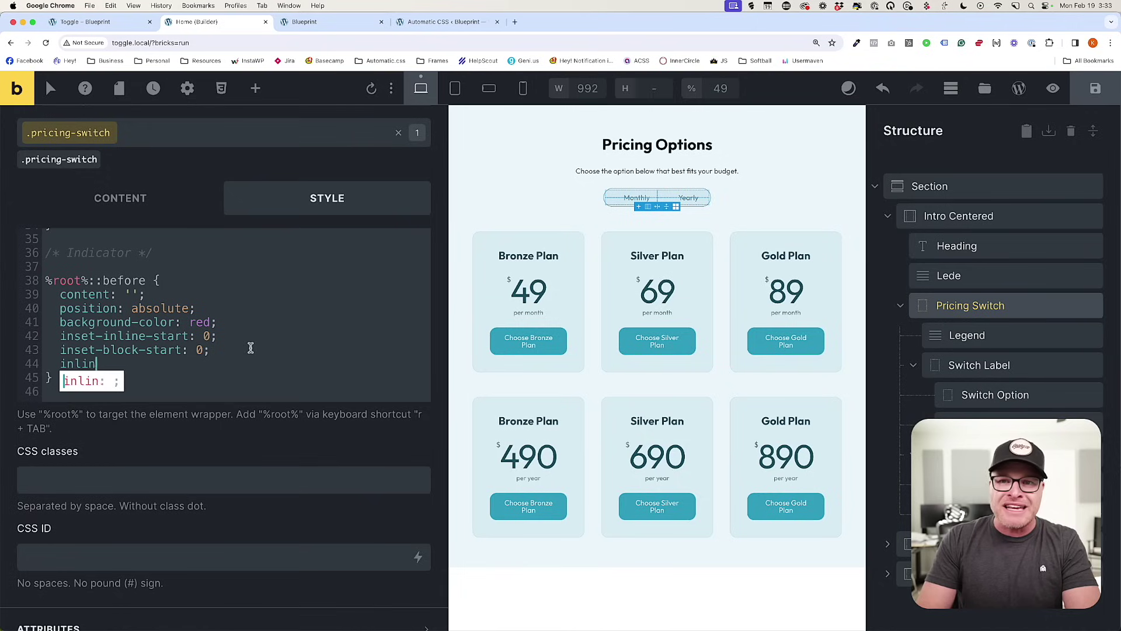
text(e-size: 50%;)
key(Return)
text(bl)
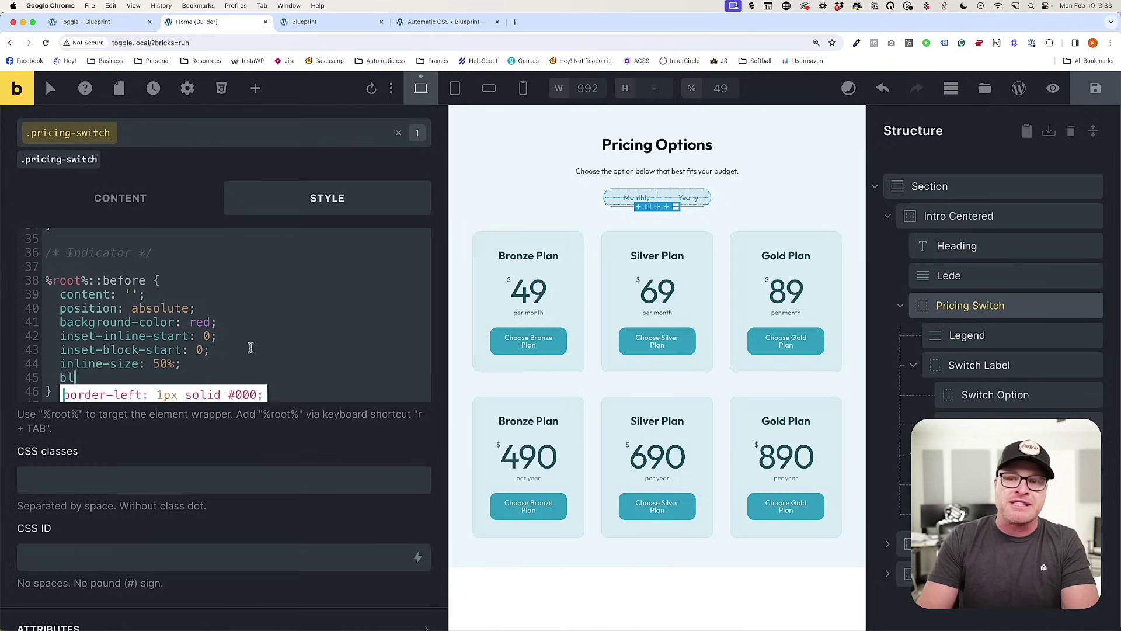
text(ock-size: )
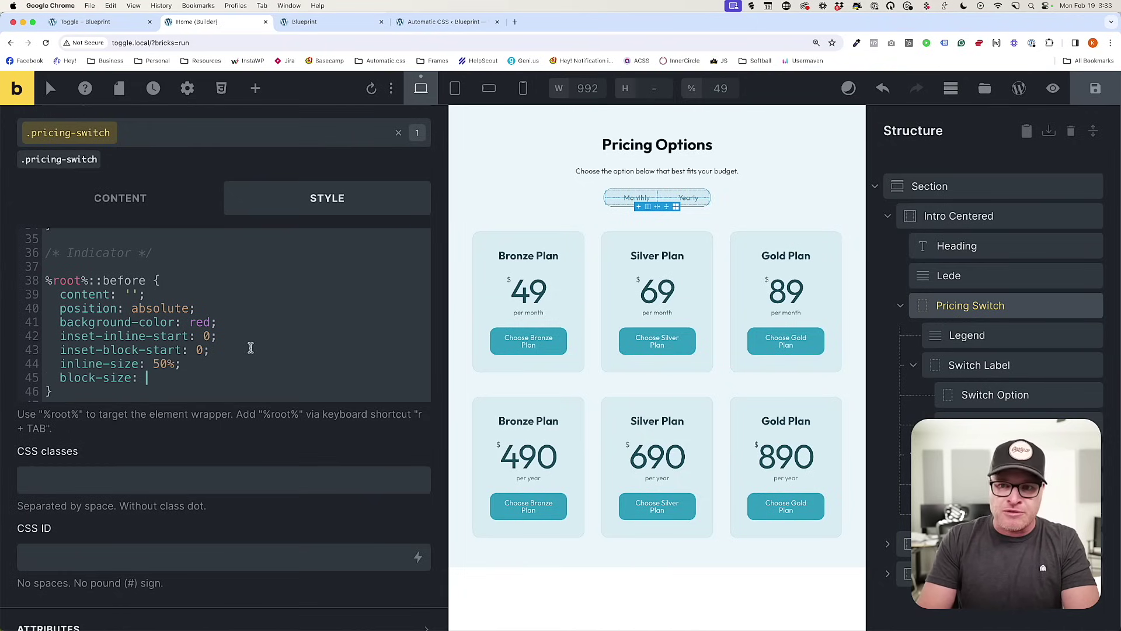
text(100%;   )
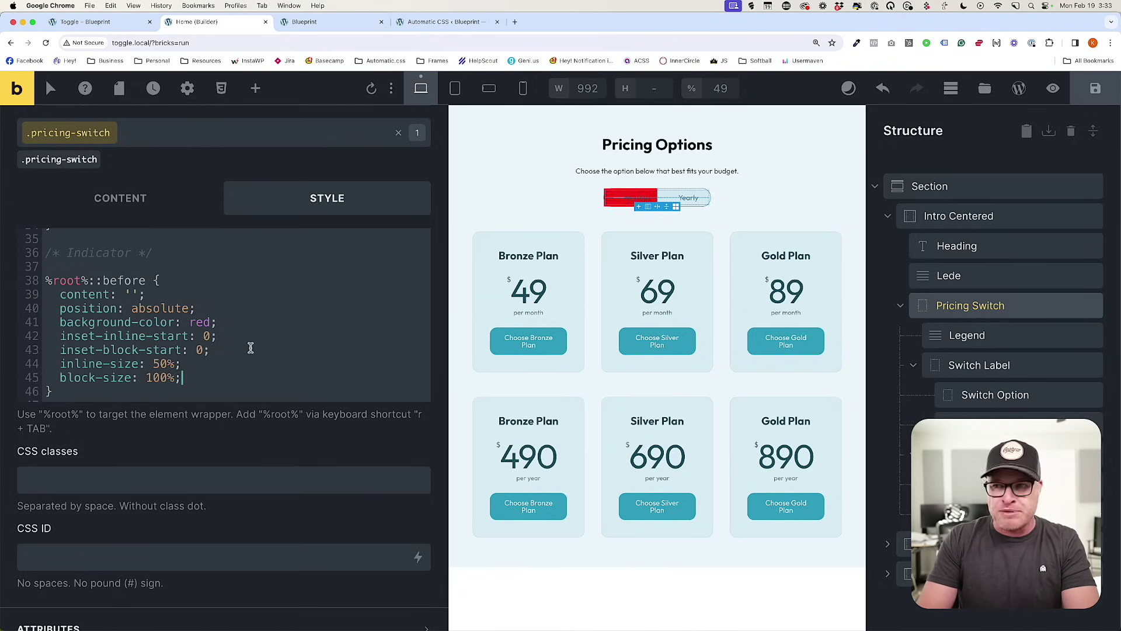
Give the indicator border-radius: 50vw and compare the reloaded preview with the finished example toggle.
text(border-radius: 50vw;)
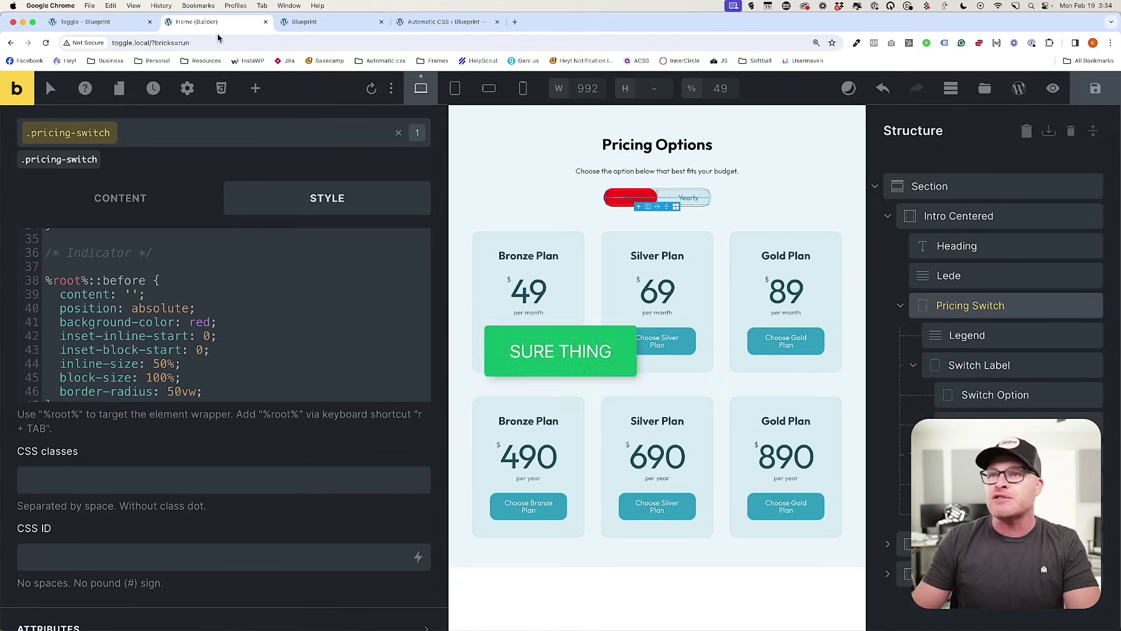
click(317, 27)
key(super+r)
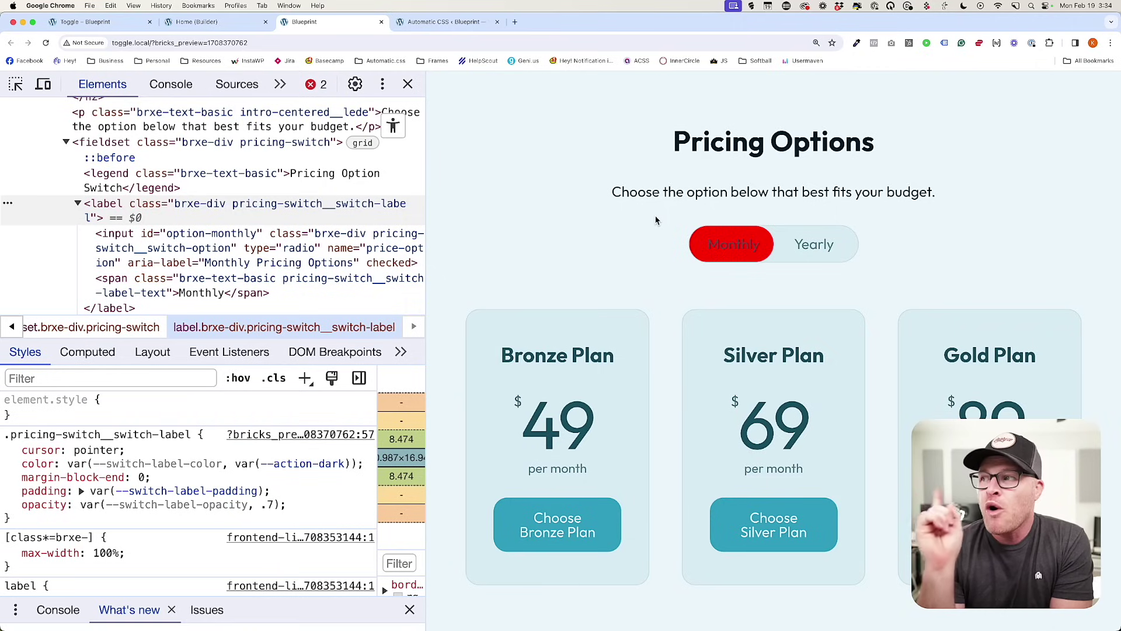
click(87, 22)
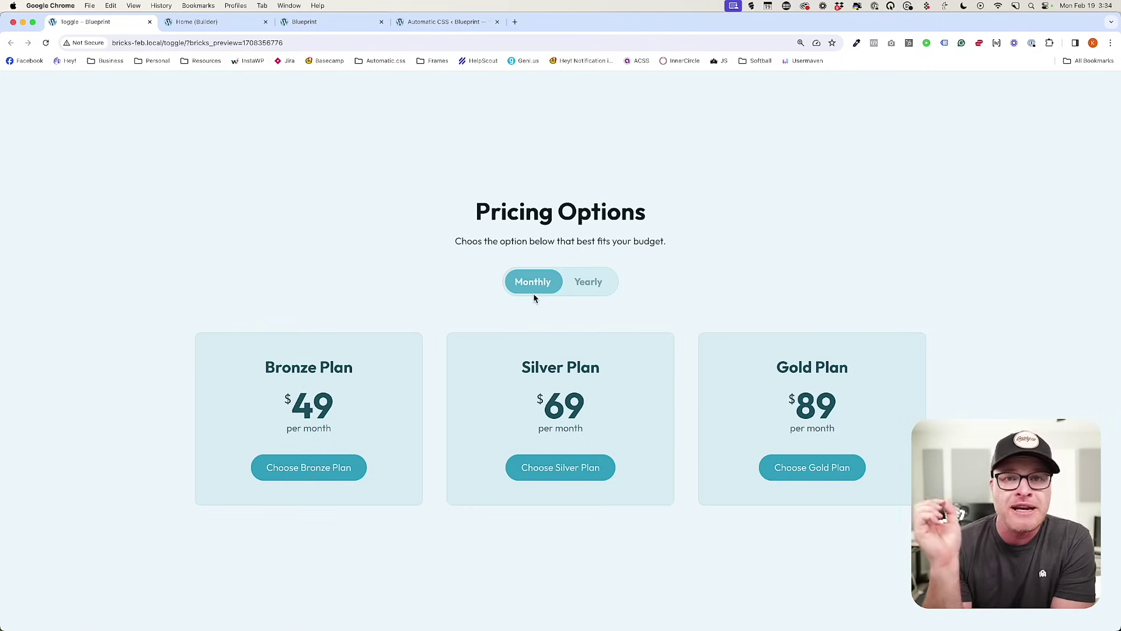
Change the indicator's block-size to calc(100% - var(--switch-padding) * 2) in the builder's custom CSS and save the page.
click(197, 28)
scroll(207, 291, up, 5)
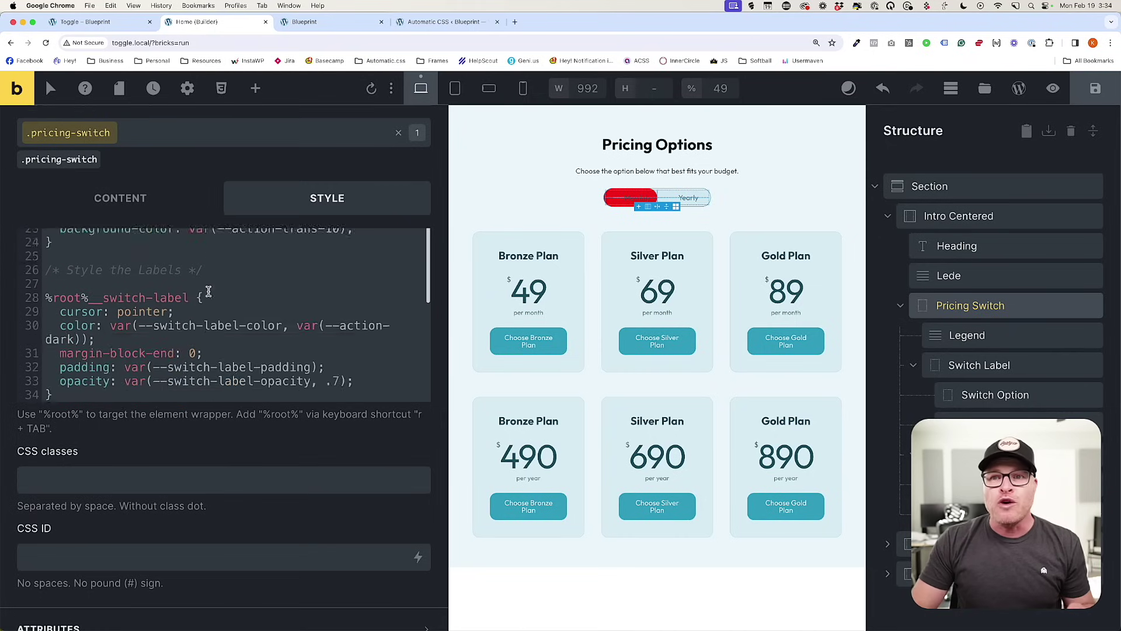
drag(296, 279, 46, 264)
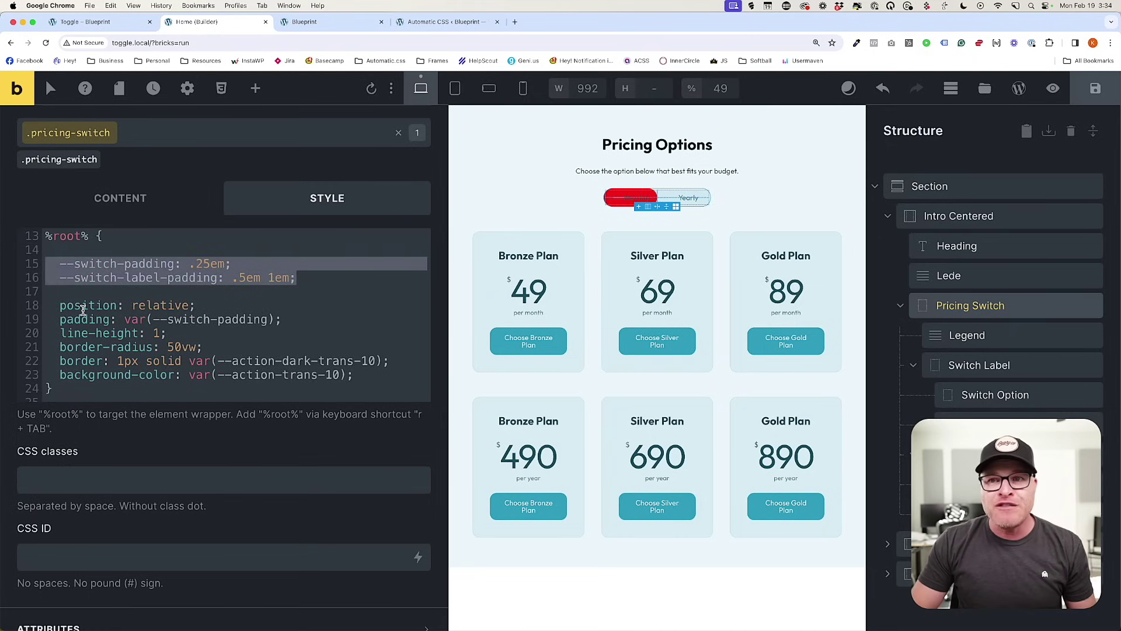
click(109, 273)
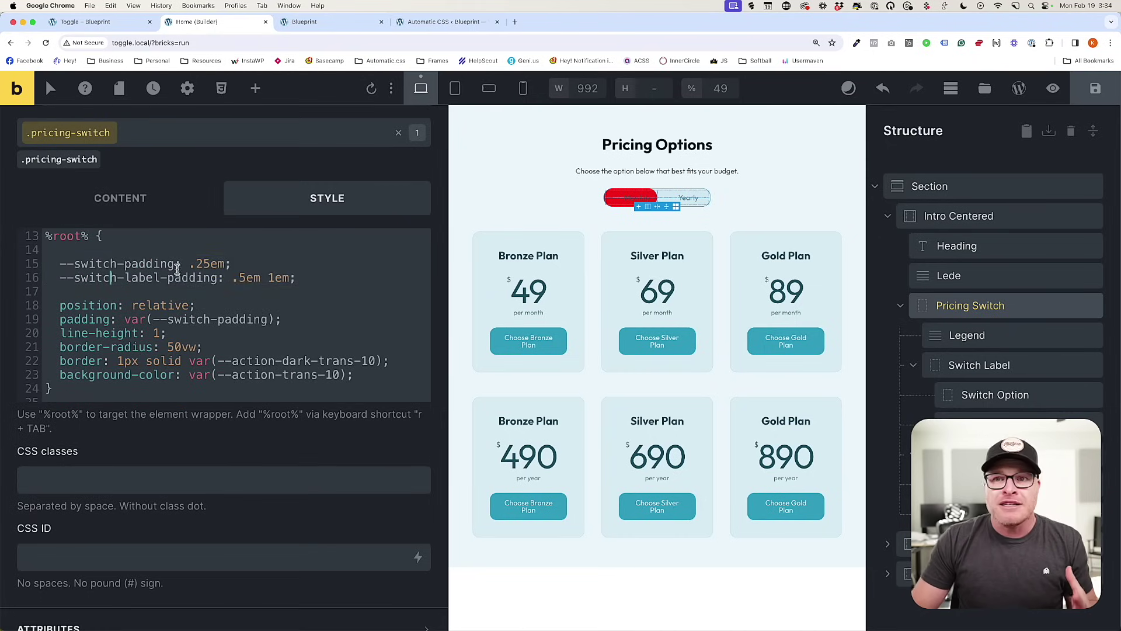
drag(230, 264, 81, 266)
scroll(81, 286, down, 10)
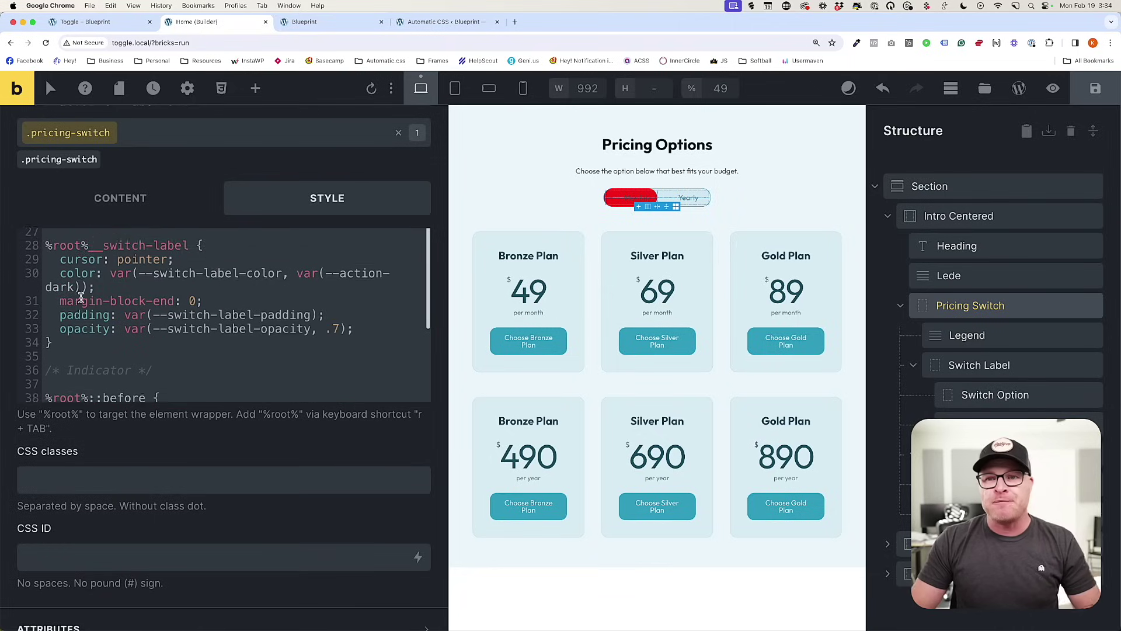
drag(175, 350, 146, 349)
text(calc()
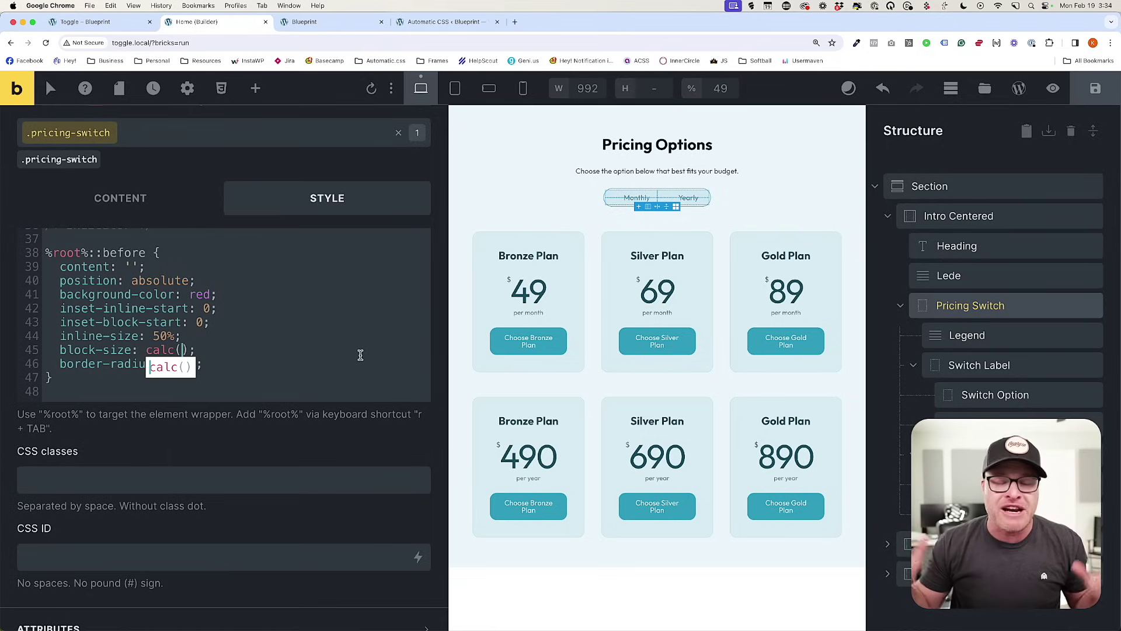
text(100% - )
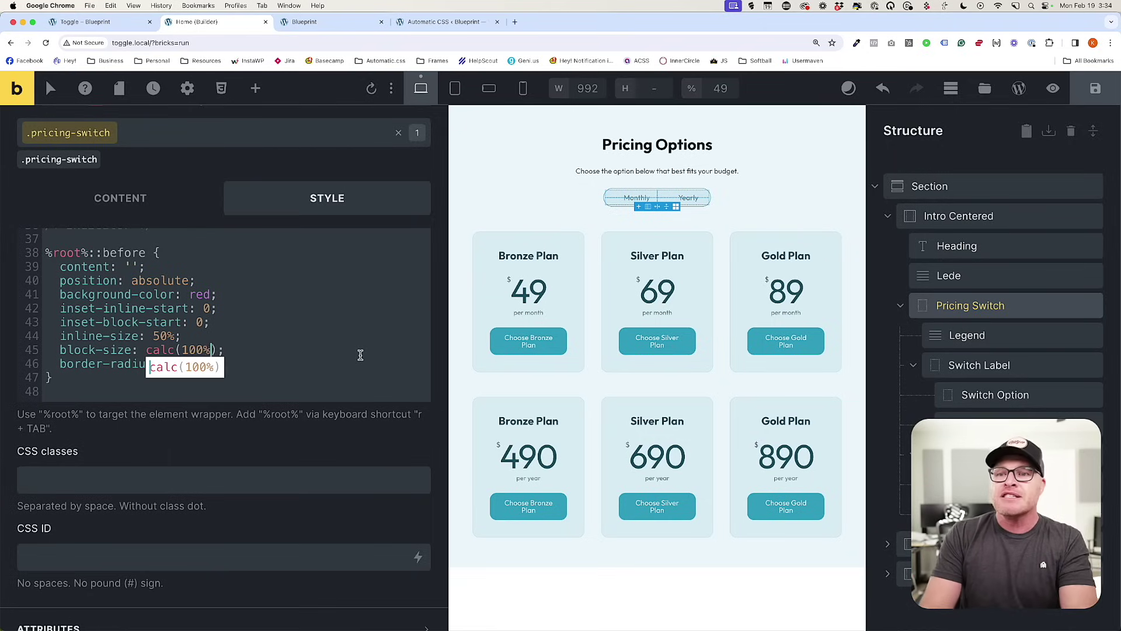
text(var(--)
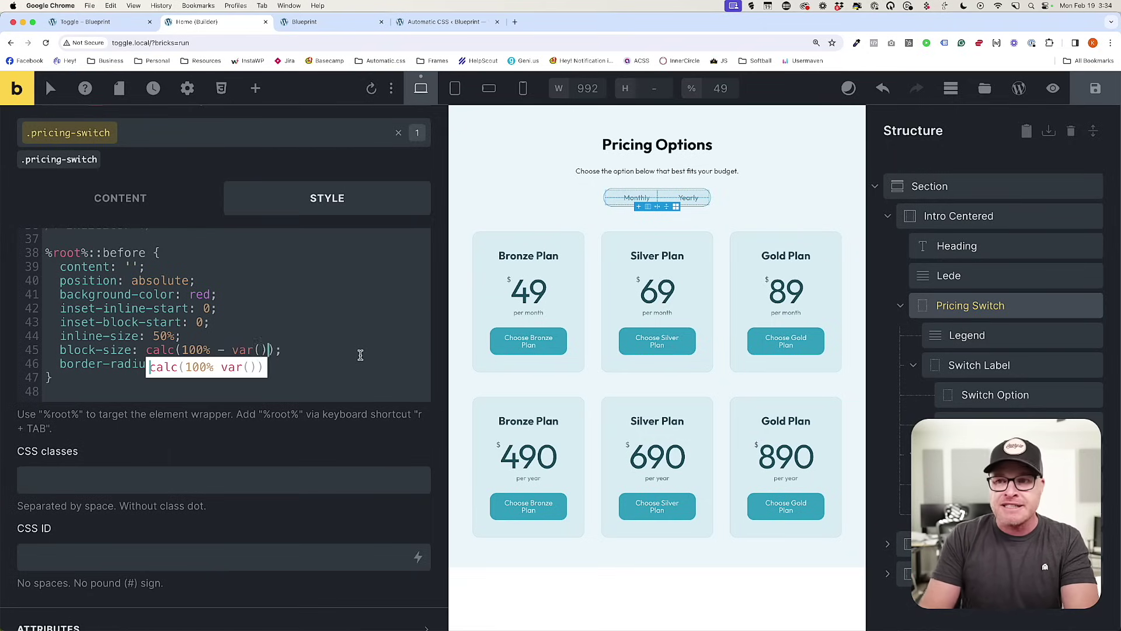
text(switch-padding) * 2)
key(super+s)
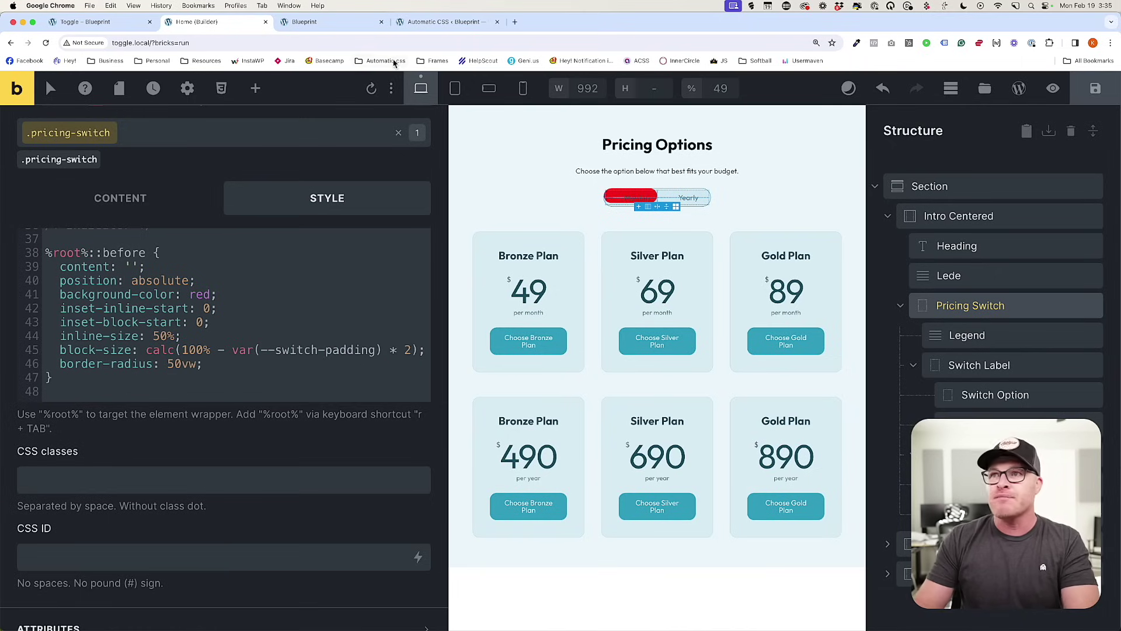
Reload the front-end preview to check the indicator's height inside the switch, and return to the builder.
click(304, 22)
key(super+r)
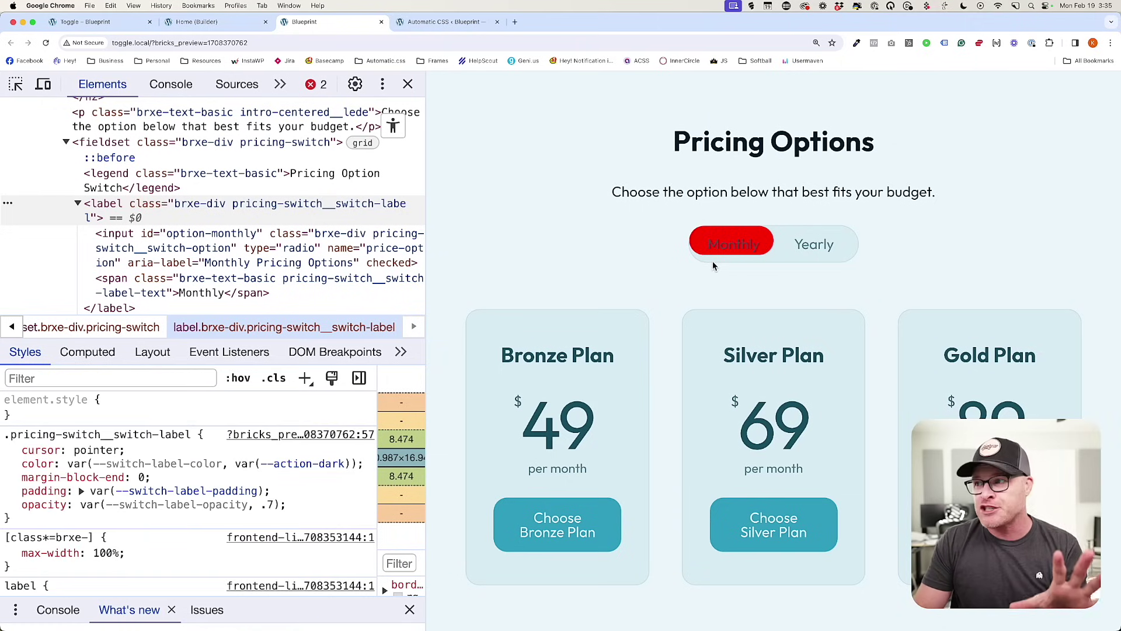
click(227, 23)
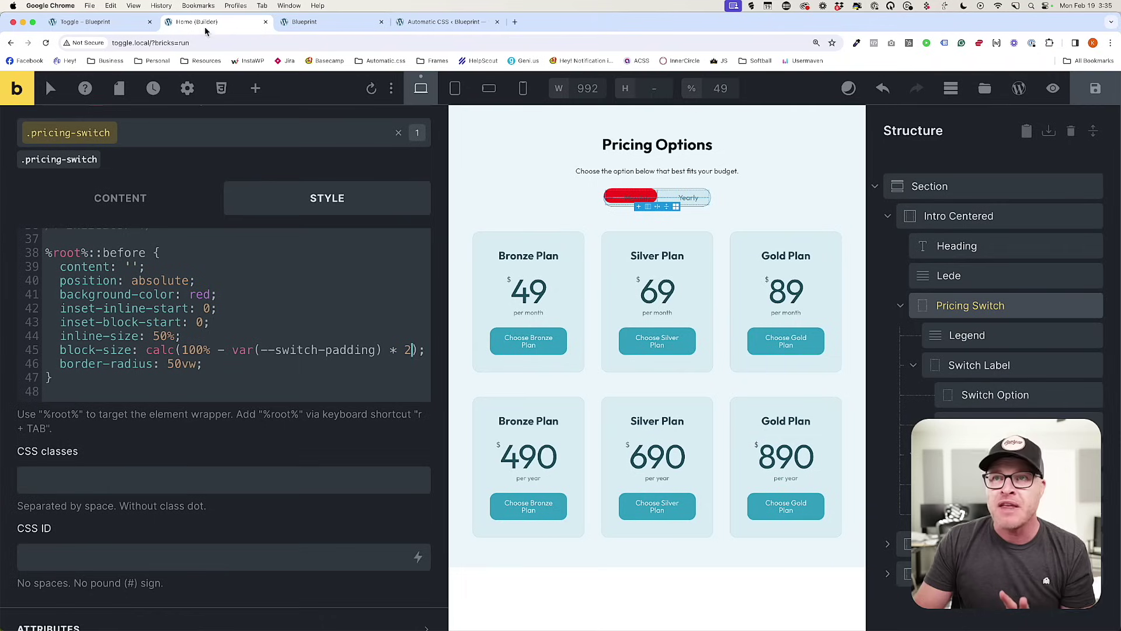
Change the ::before indicator's inline-size to calc(50% - var(--switch-padding)) in the custom CSS.
drag(181, 336, 153, 336)
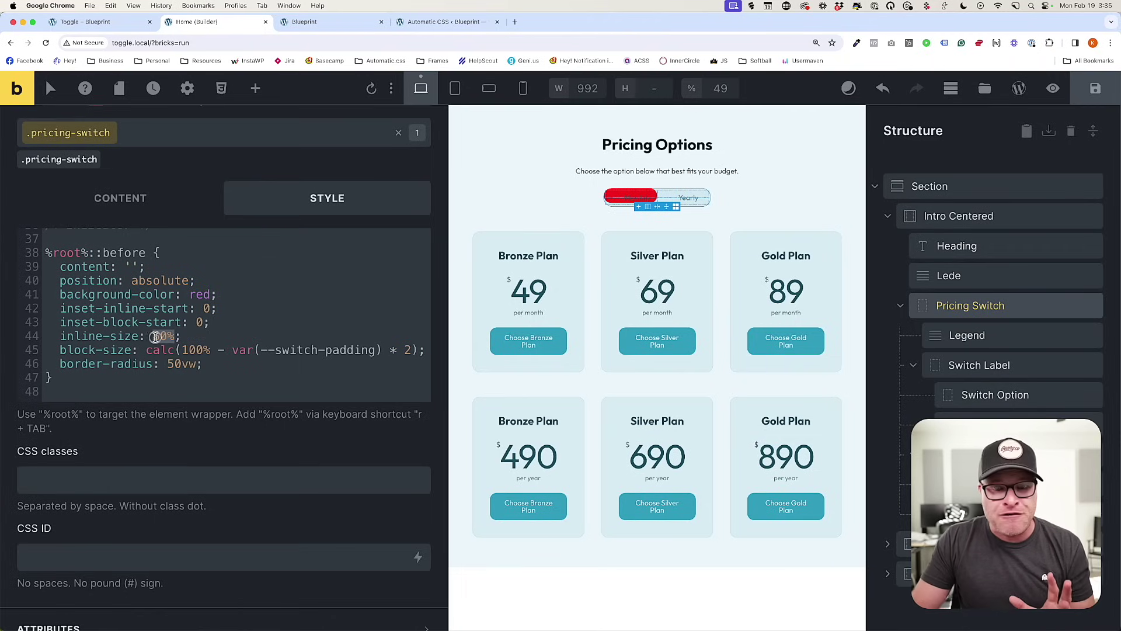
text(calc(50% )
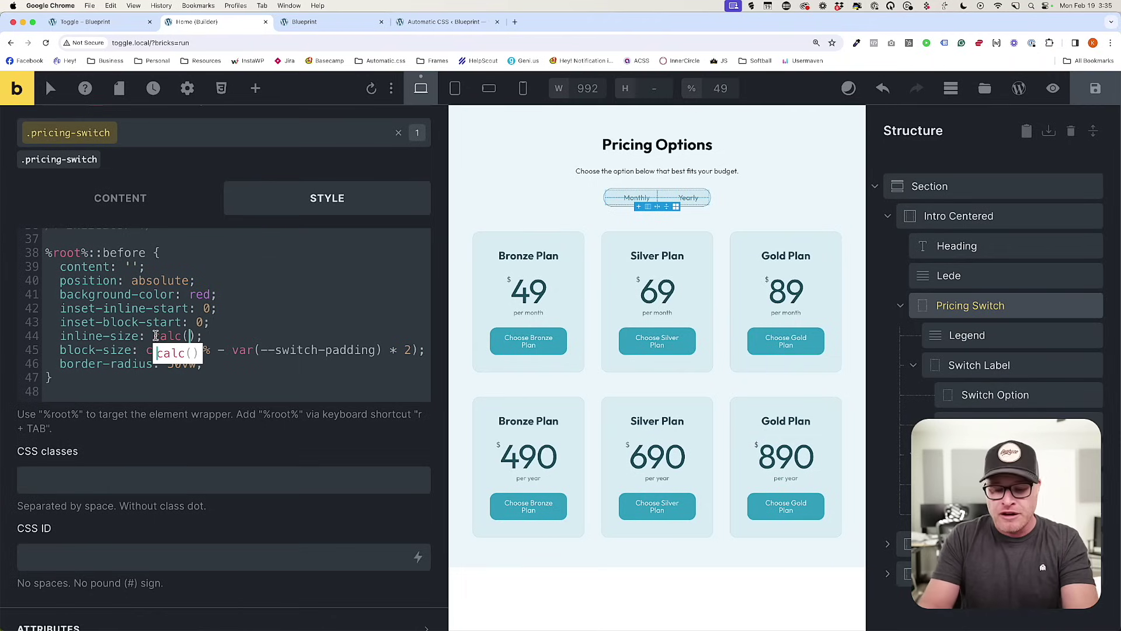
text(- var(--s)
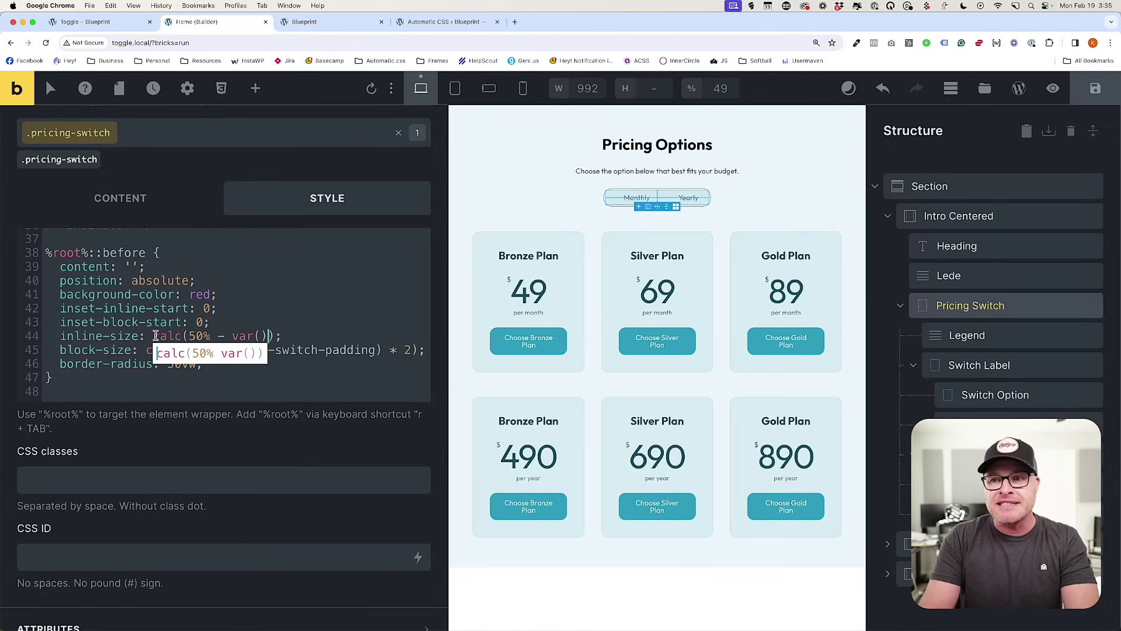
text(witch-padding)
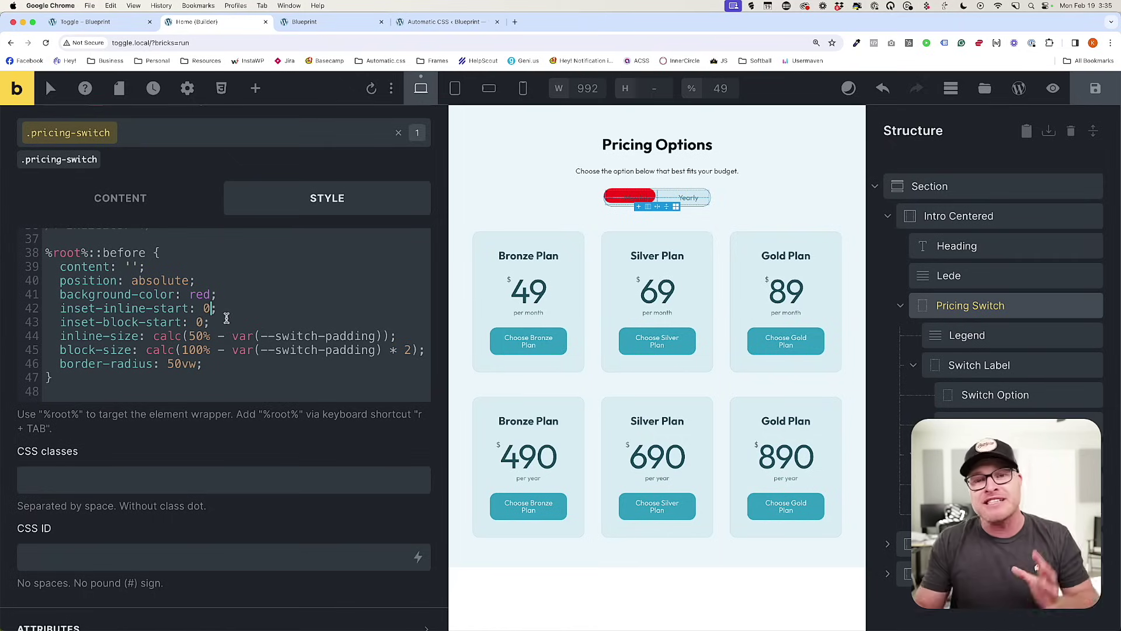
Set the ::before indicator's inset-inline-start to calc(0% + var(--switch-padding)).
text(calc(0%)
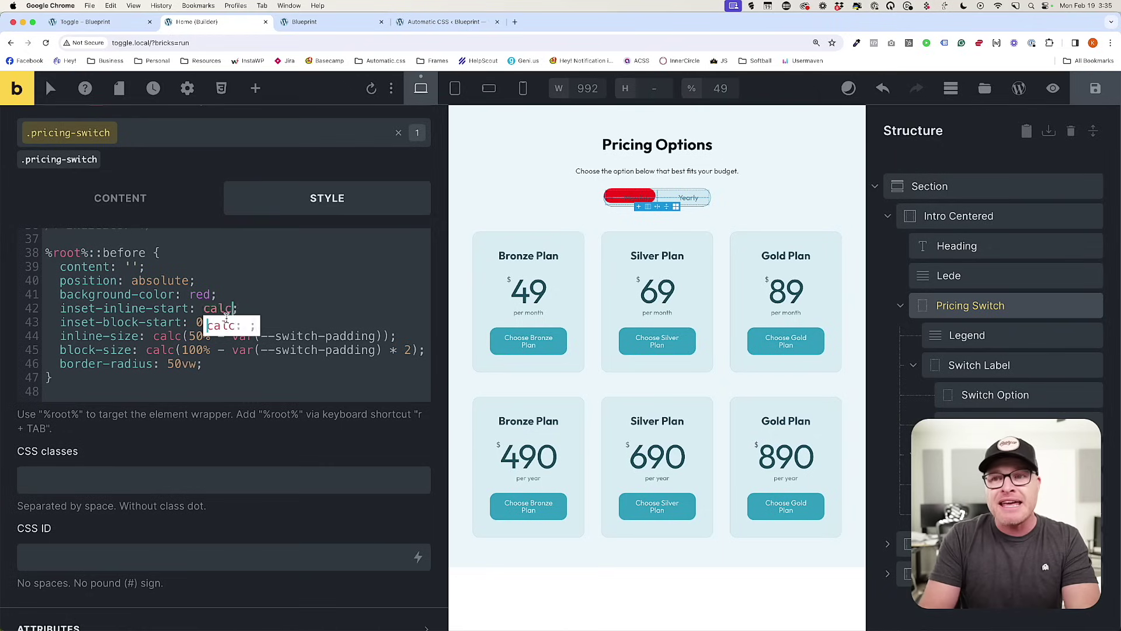
text( +)
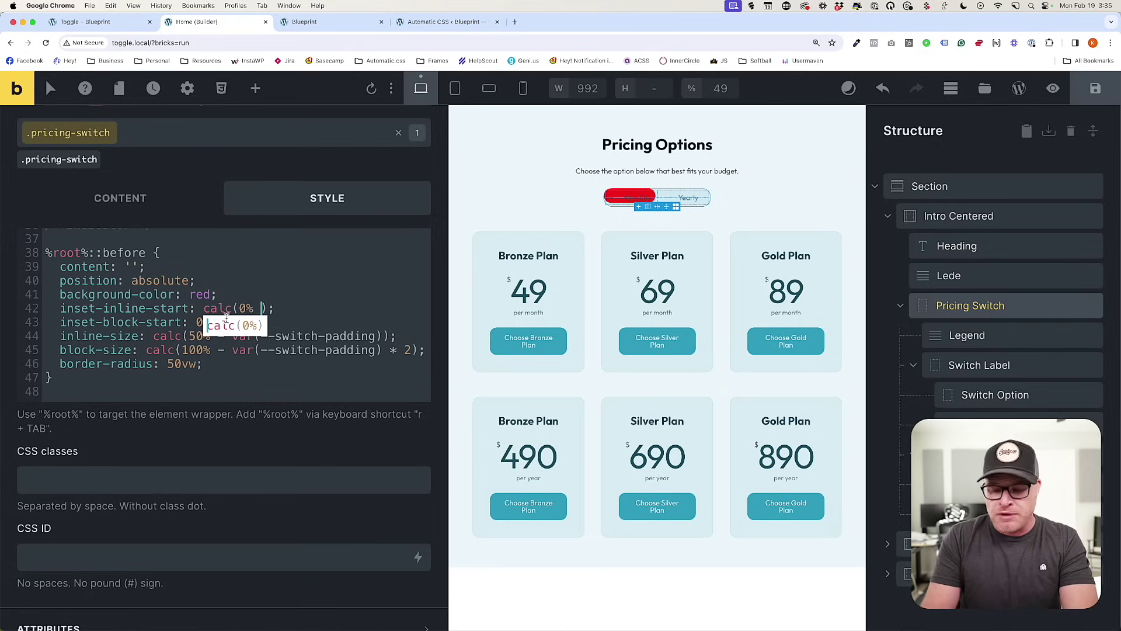
key(BackSpace)
key(BackSpace)
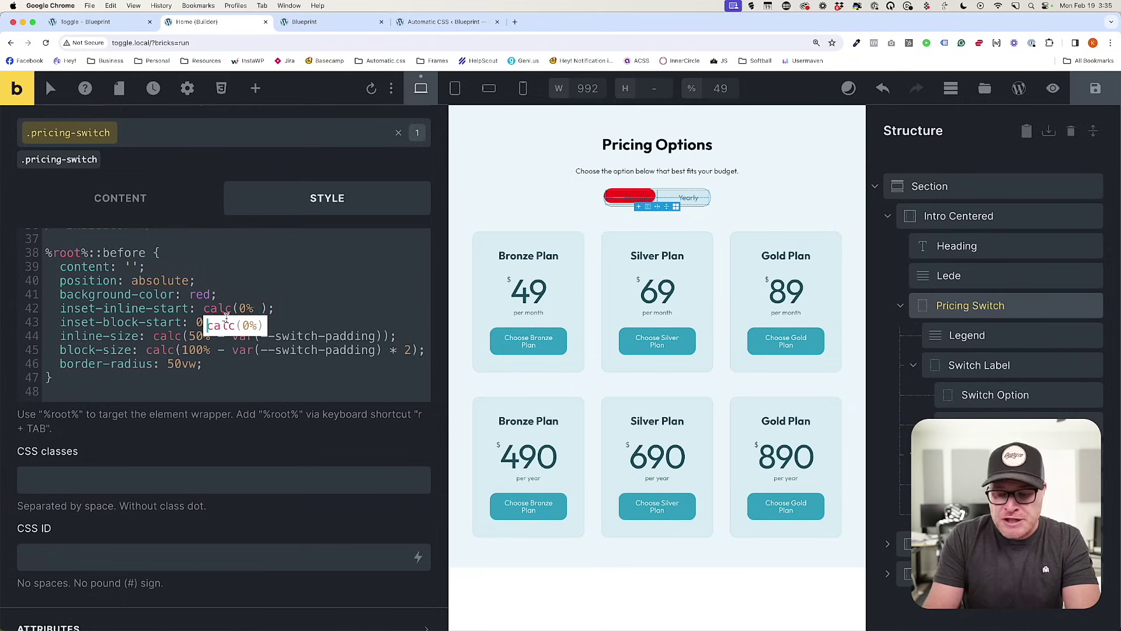
text(+ var(--switch-padding)
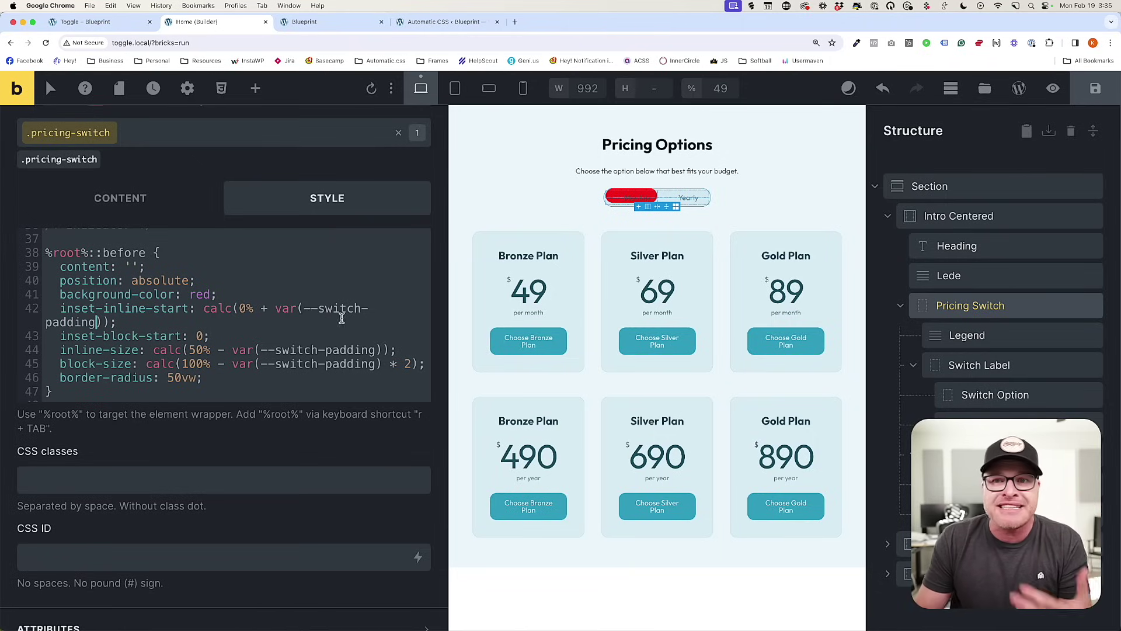
Save the page and reload the front-end preview to check the indicator's inline offset.
click(1095, 88)
click(337, 23)
key(super+r)
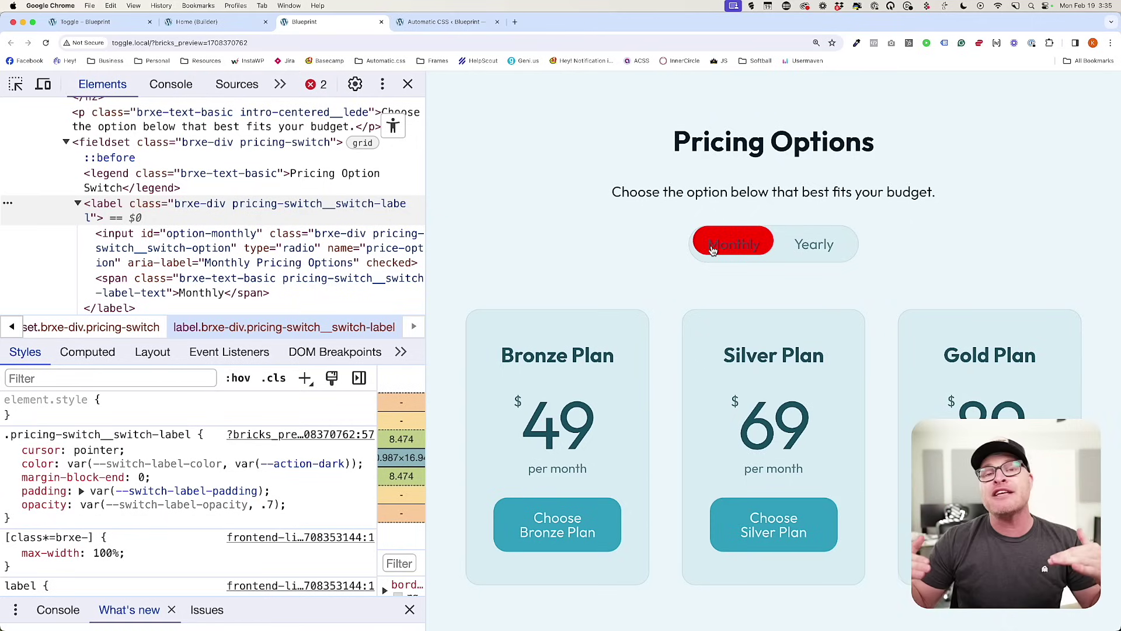
Center the indicator vertically in the builder's CSS with inset-block-start: 50% and translate: 0% -50%, and save the page.
click(184, 23)
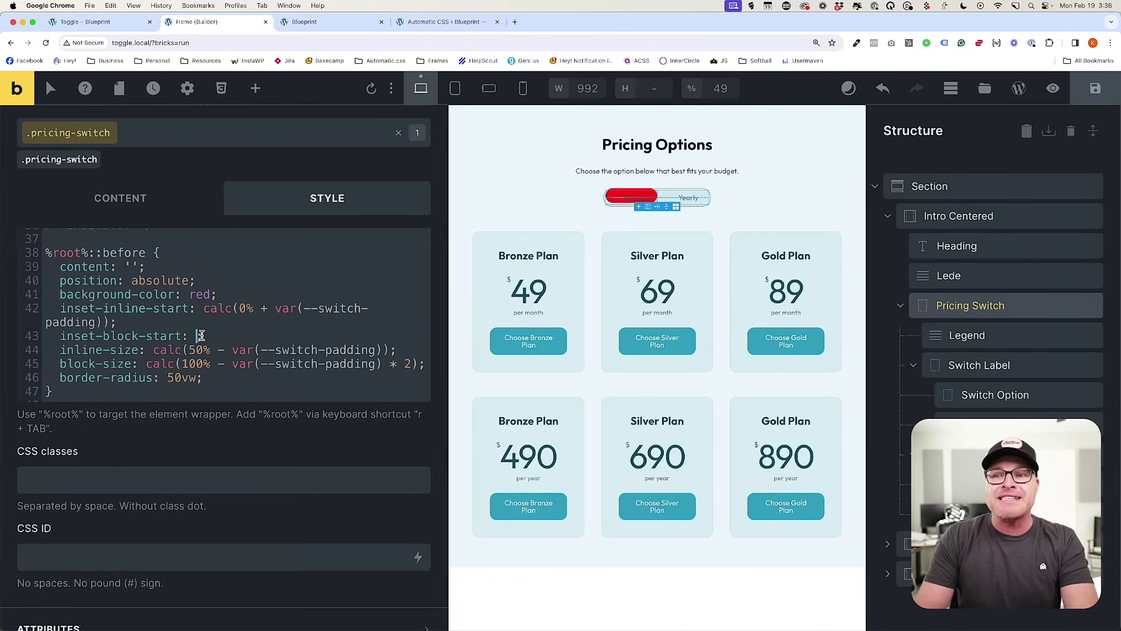
text(50%)
key(Down)
key(Down)
key(Down)
key(Return)
text(transa)
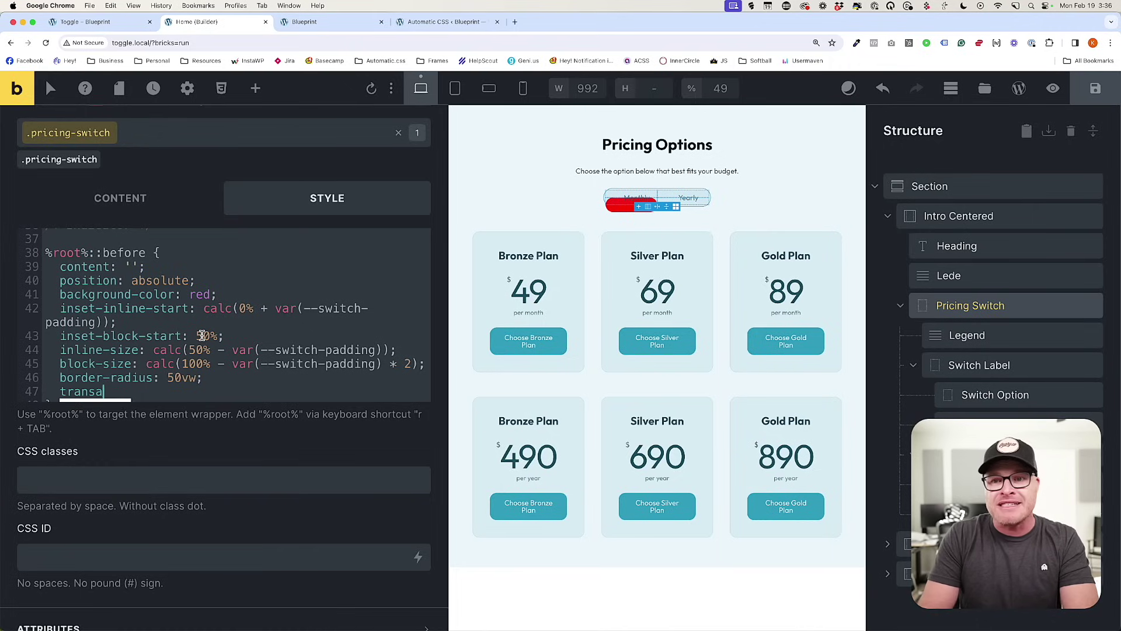
key(BackSpace)
text(late: )
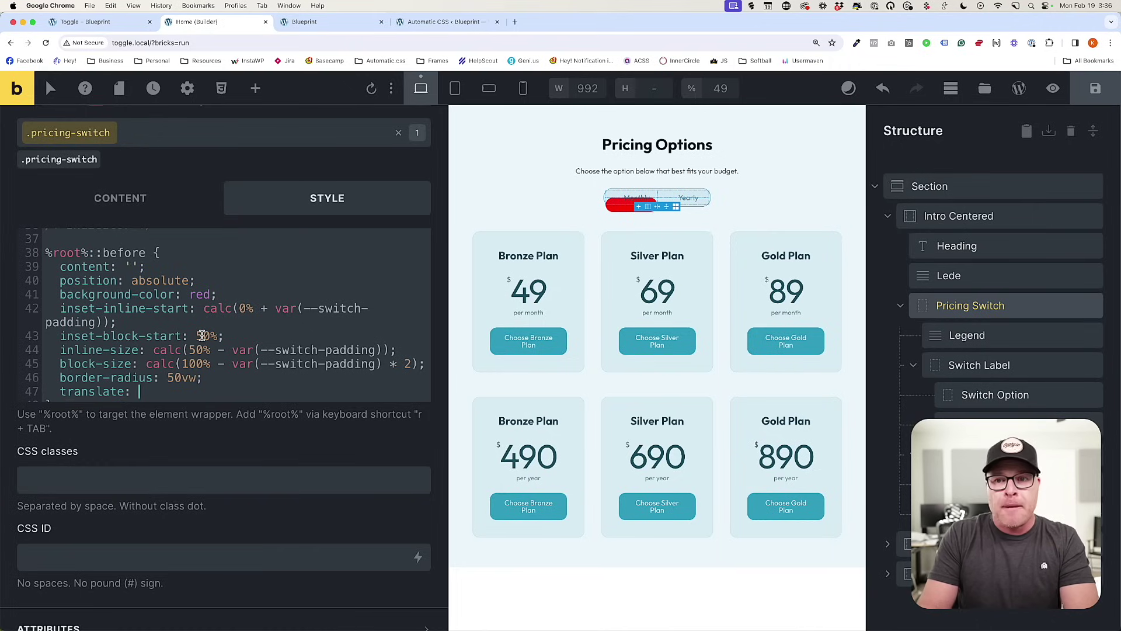
text(0% -)
key(BackSpace)
text(0% -50%;)
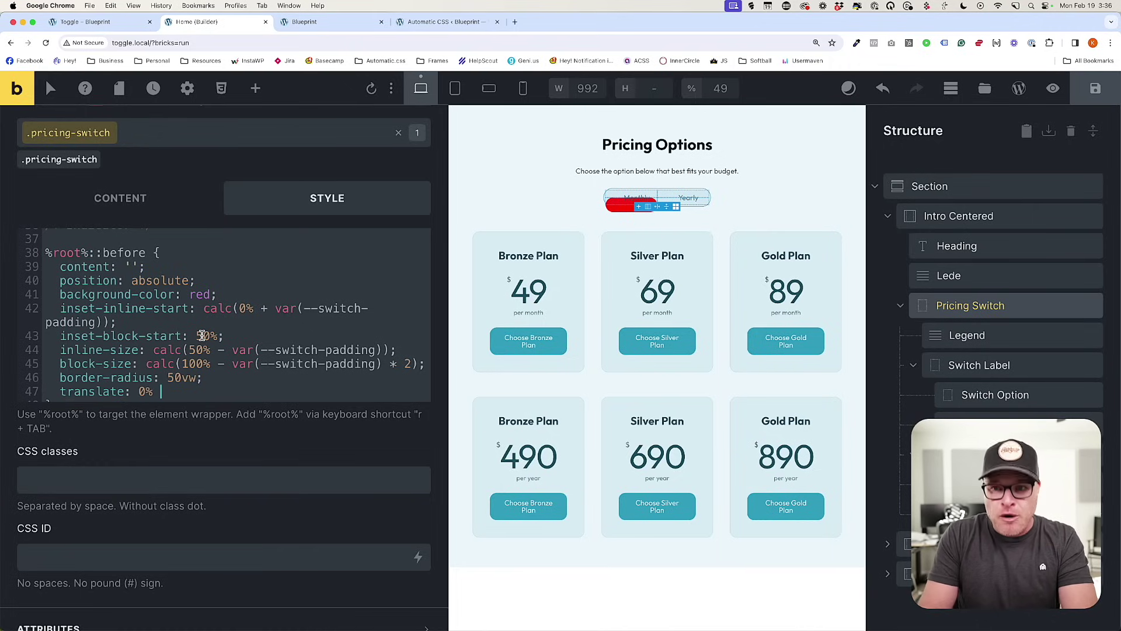
key(super+s)
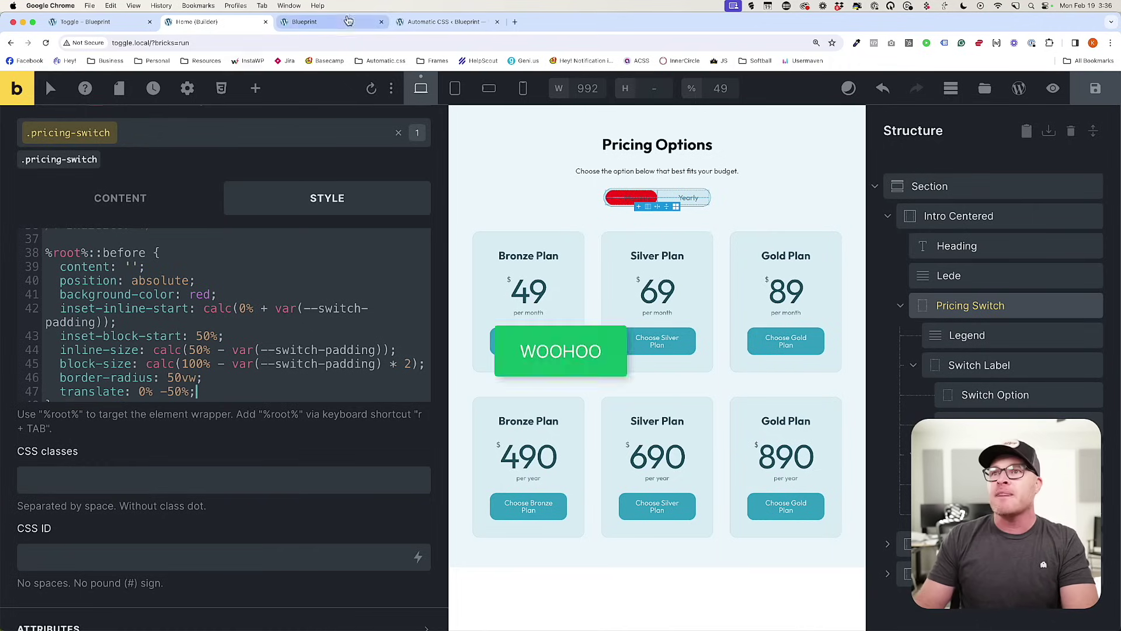
Test the Yearly and Monthly options in the front-end preview and compare the indicator with the finished example toggle.
key(super+3)
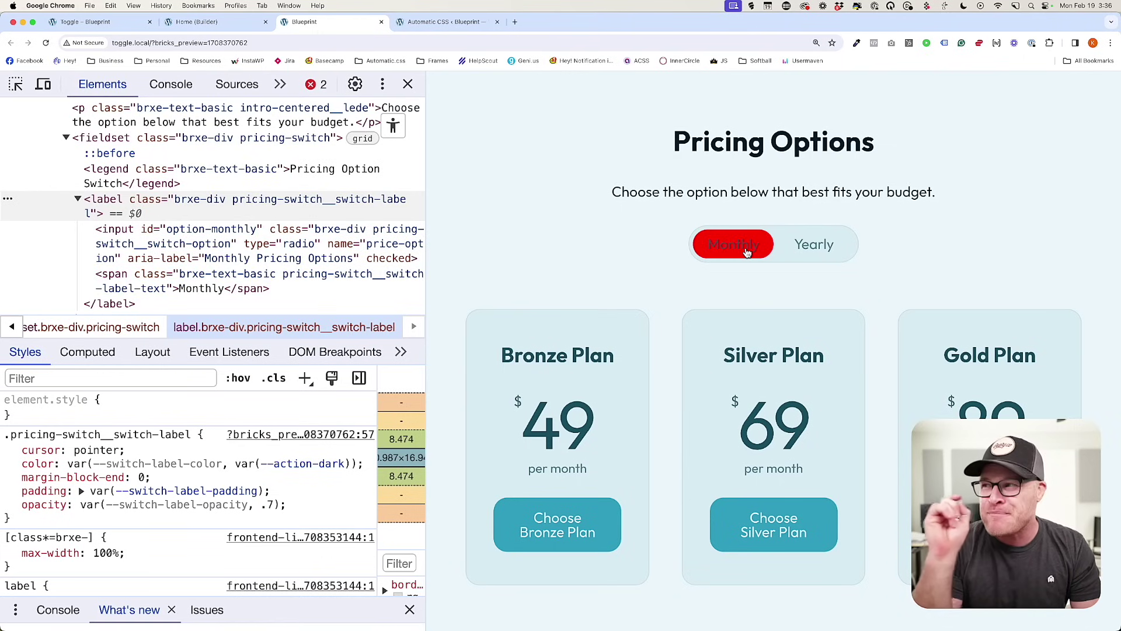
click(813, 248)
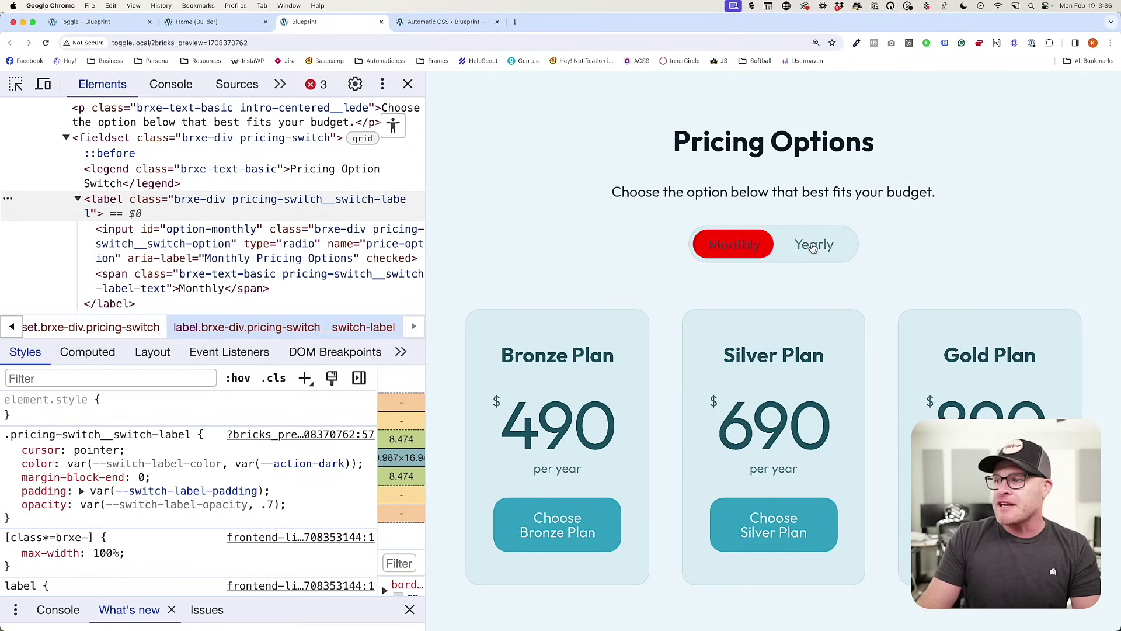
click(751, 248)
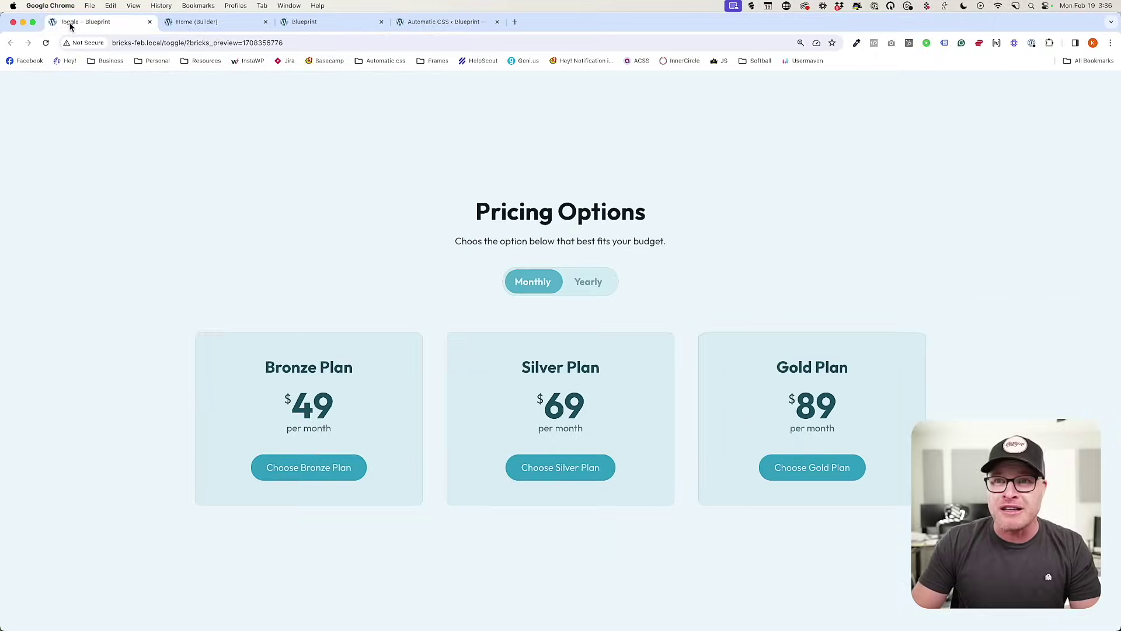
click(71, 23)
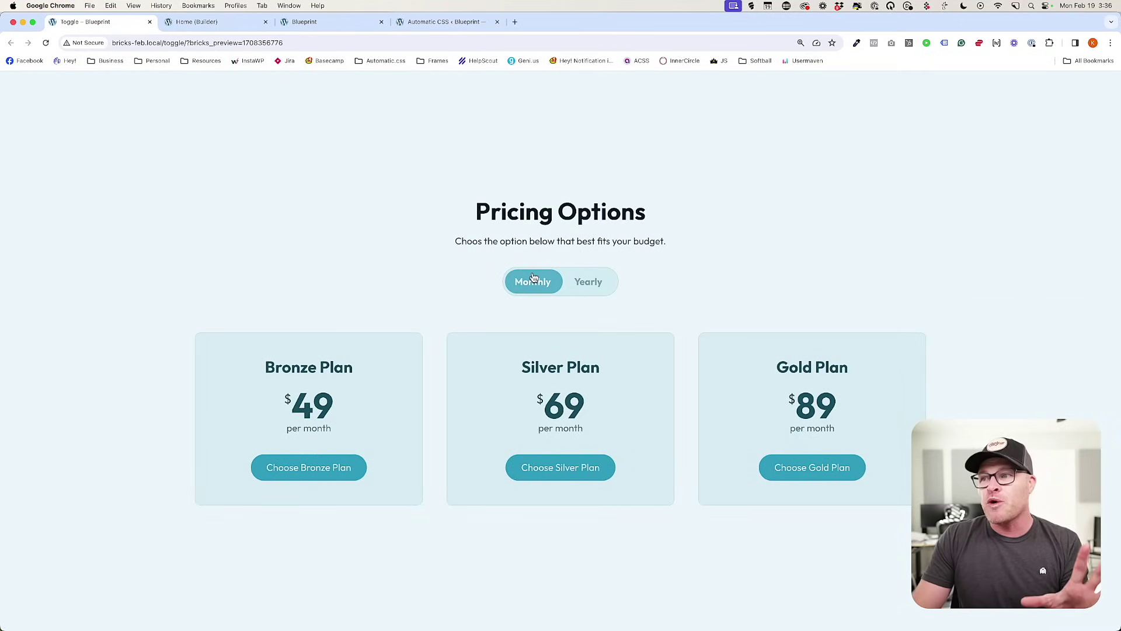
Set the indicator's background-color to var(--action) in the builder's CSS and check the color in the front-end preview.
click(228, 23)
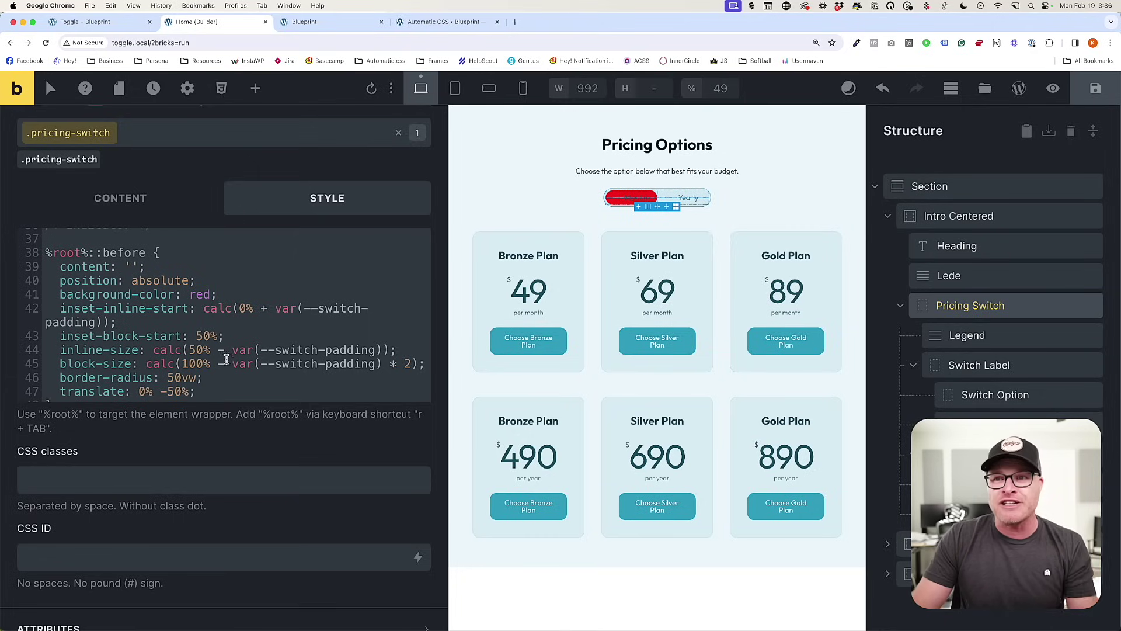
double_click(209, 297)
text(var(--)
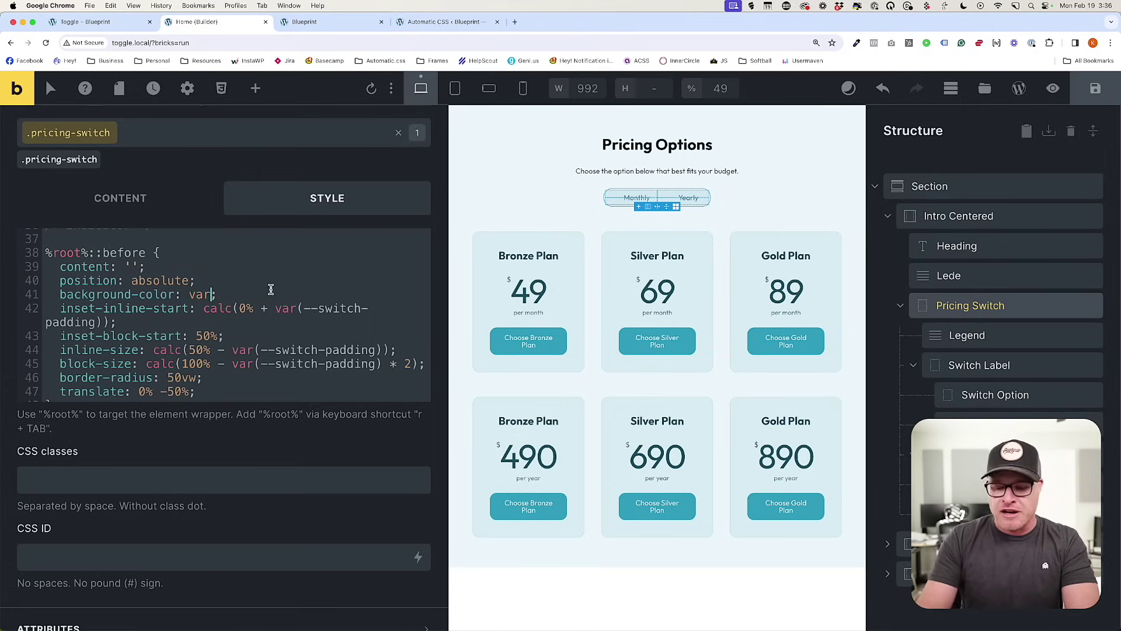
text(action)
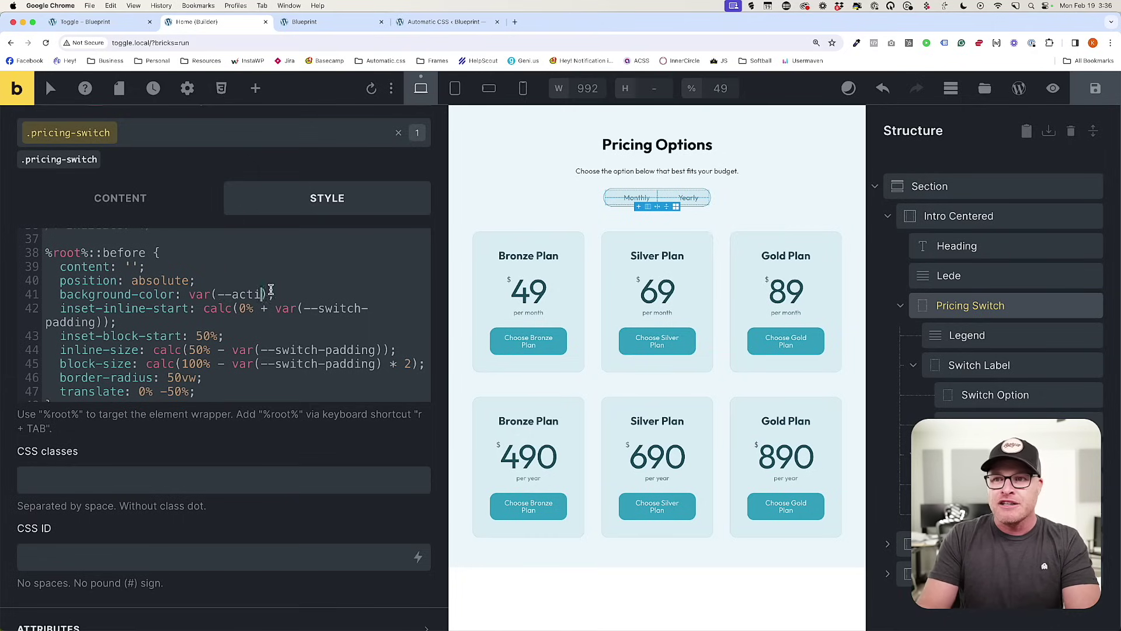
click(354, 29)
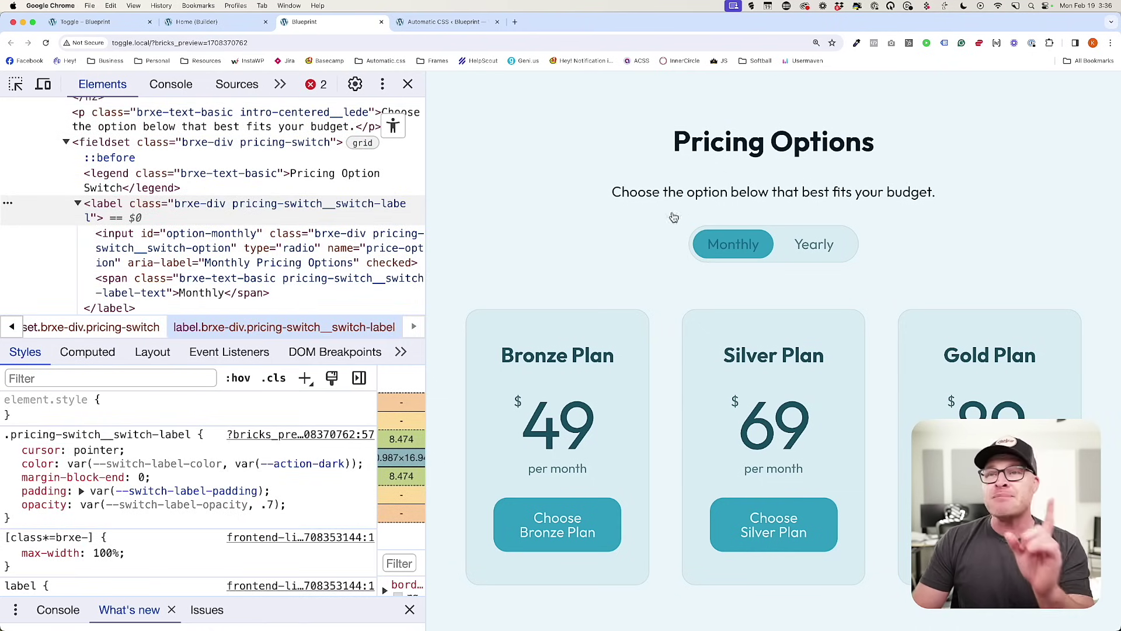
Add the comment /* Switch Indicator Logic */ below the ::before rule in the builder's custom CSS.
click(201, 23)
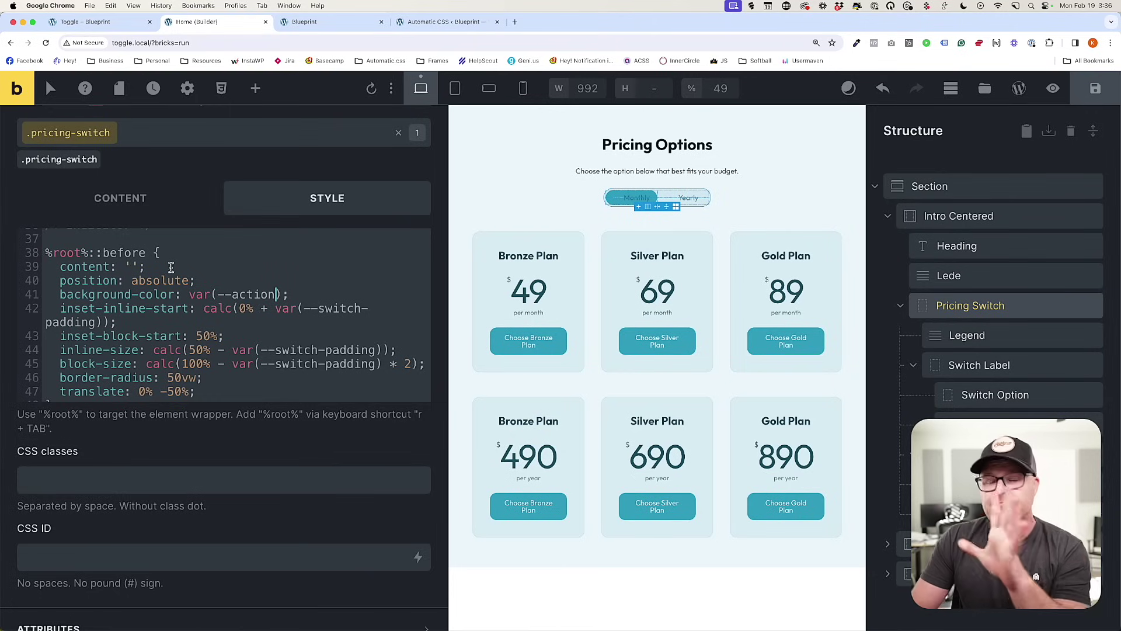
scroll(127, 350, down, 1)
click(126, 392)
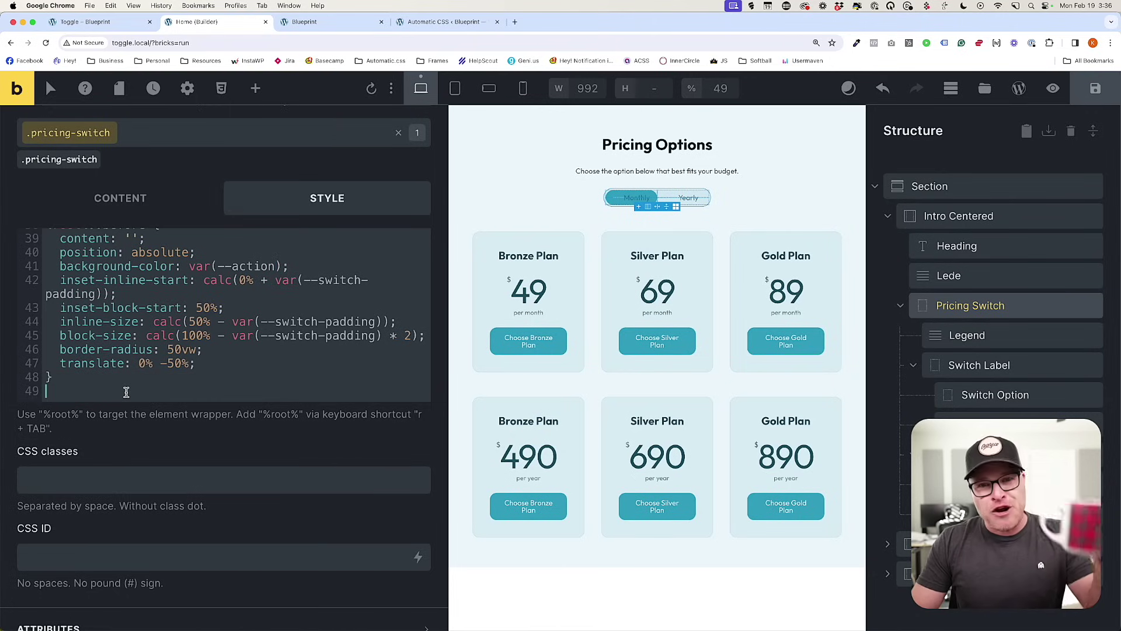
key(Return)
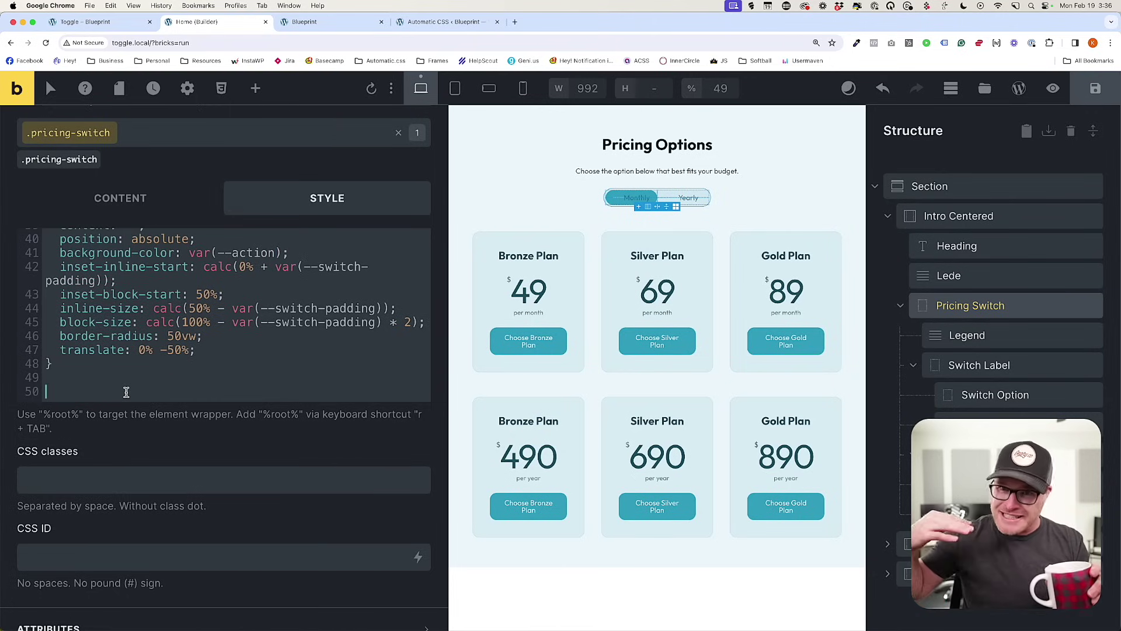
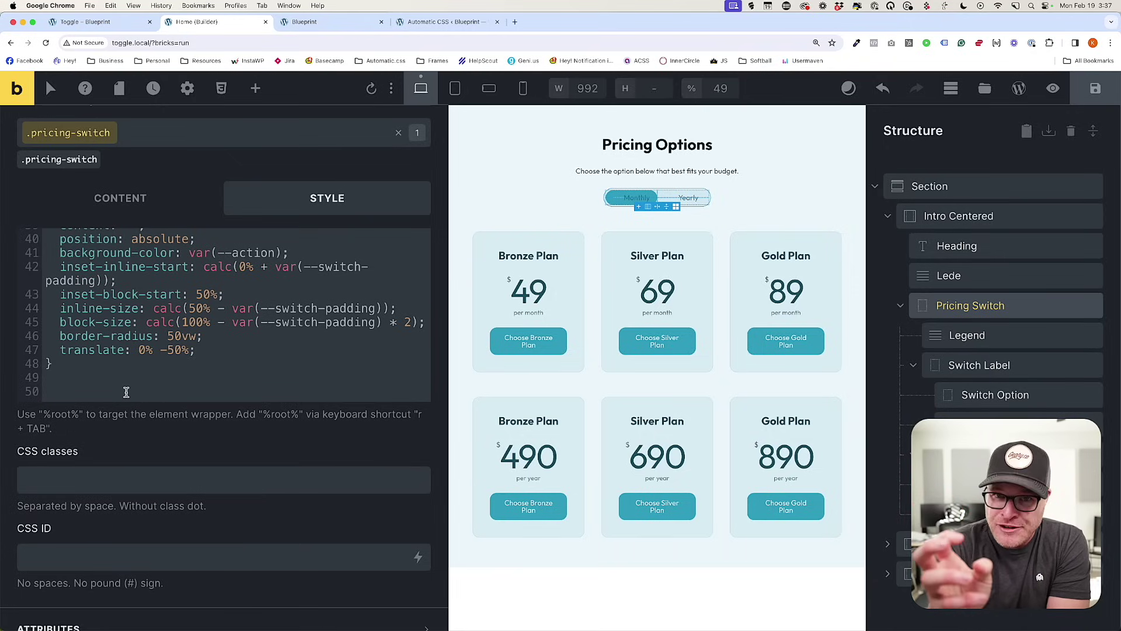
text(r)
key(Tab)
key(BackSpace)
key(BackSpace)
key(BackSpace)
key(BackSpace)
key(BackSpace)
key(BackSpace)
text(/* Switch Logic */)
click(108, 390)
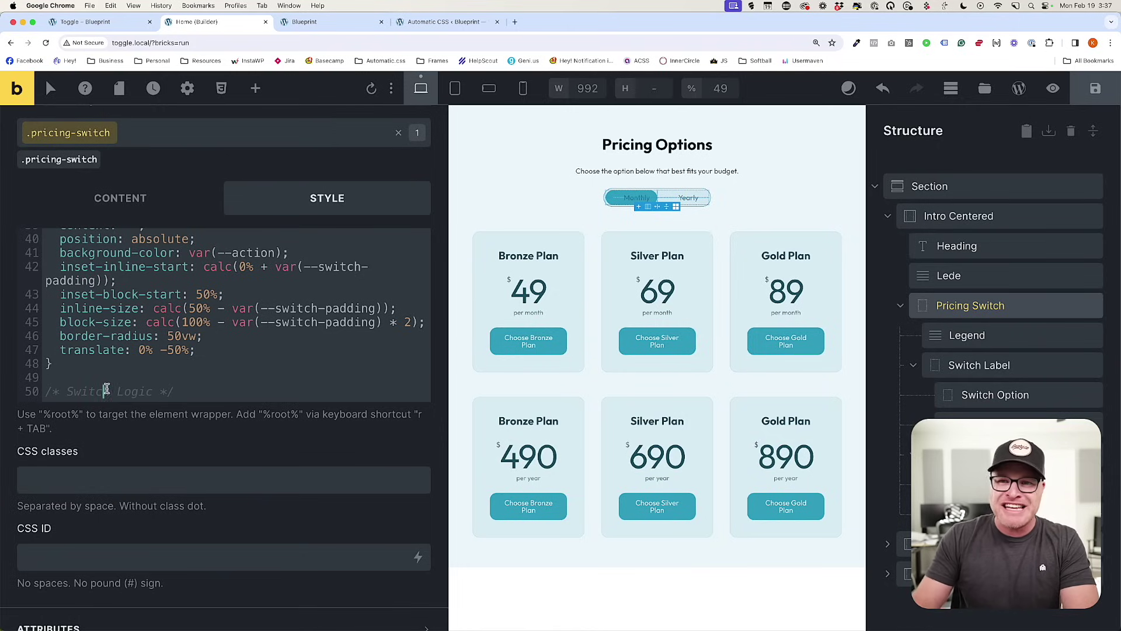
text(Indicator)
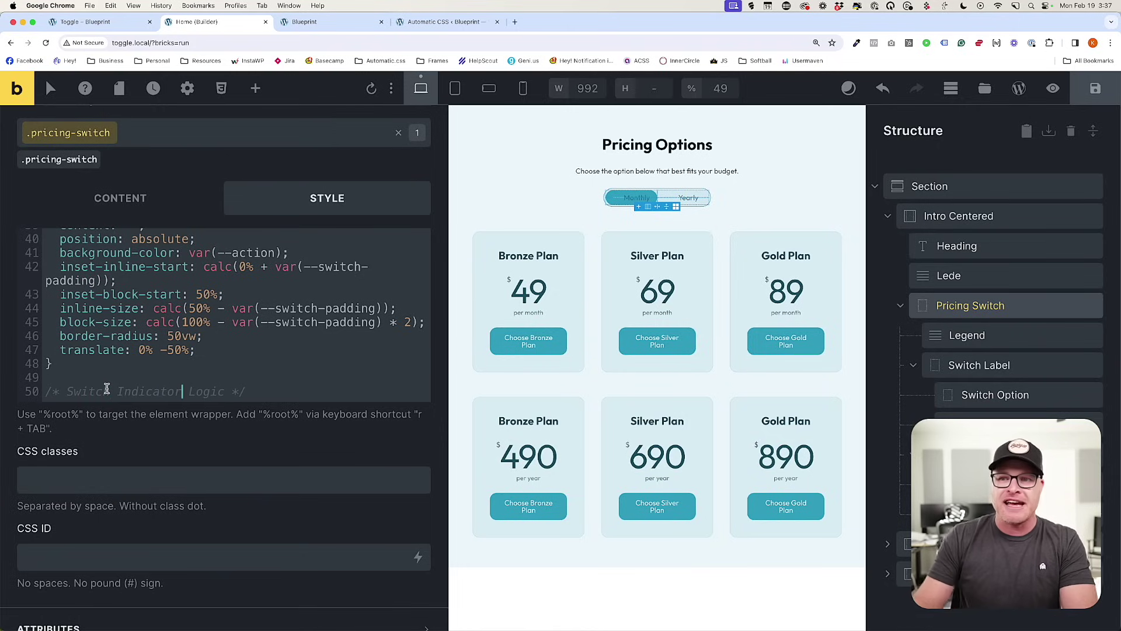
Begin a new rule below the comment with the selector %root%:has(#option-monthly:checked).
click(284, 389)
key(Return)
key(Return)
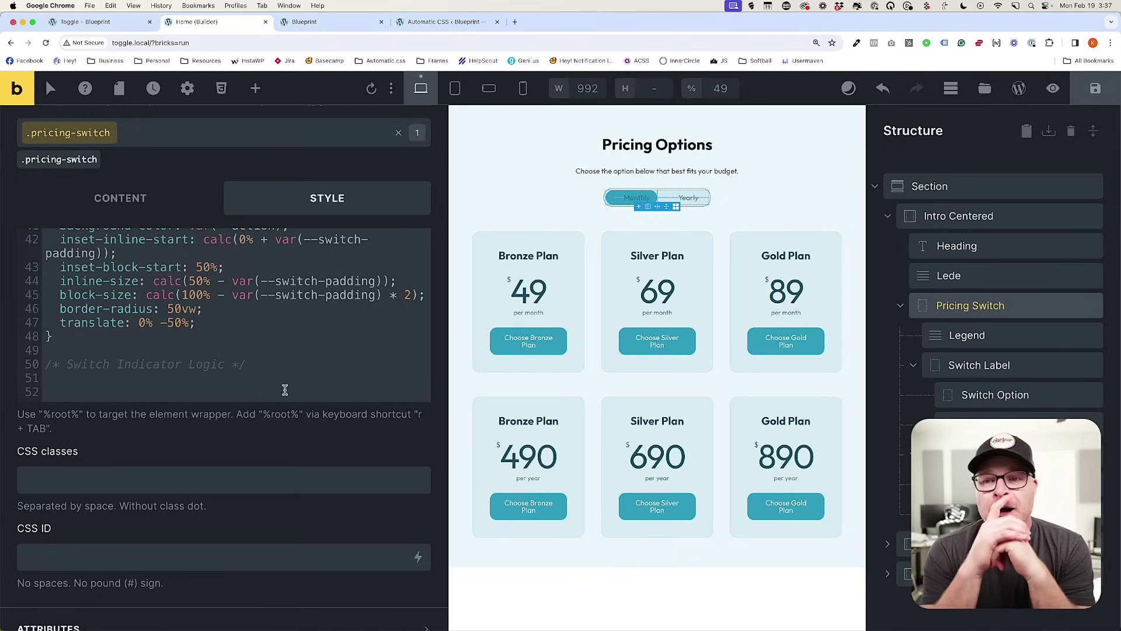
text(%root%:has(#option-monthly:checked)
key(Right)
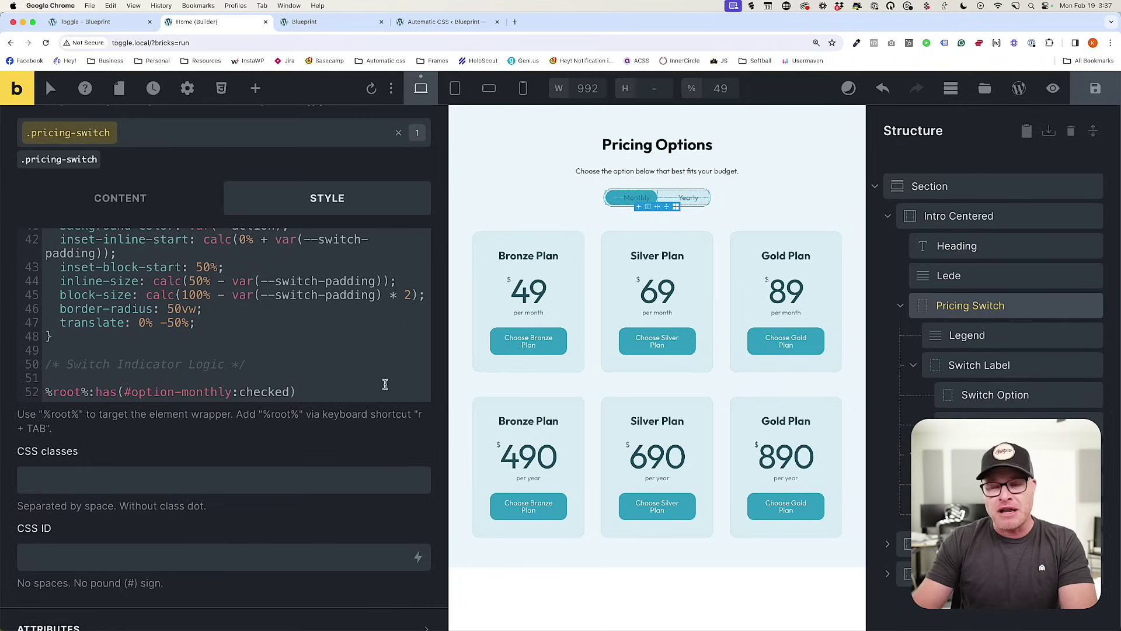
Complete the monthly :checked selector with ::before, open its rule block and begin a translate declaration inside it.
scroll(222, 344, up, 1)
scroll(222, 344, up, 3)
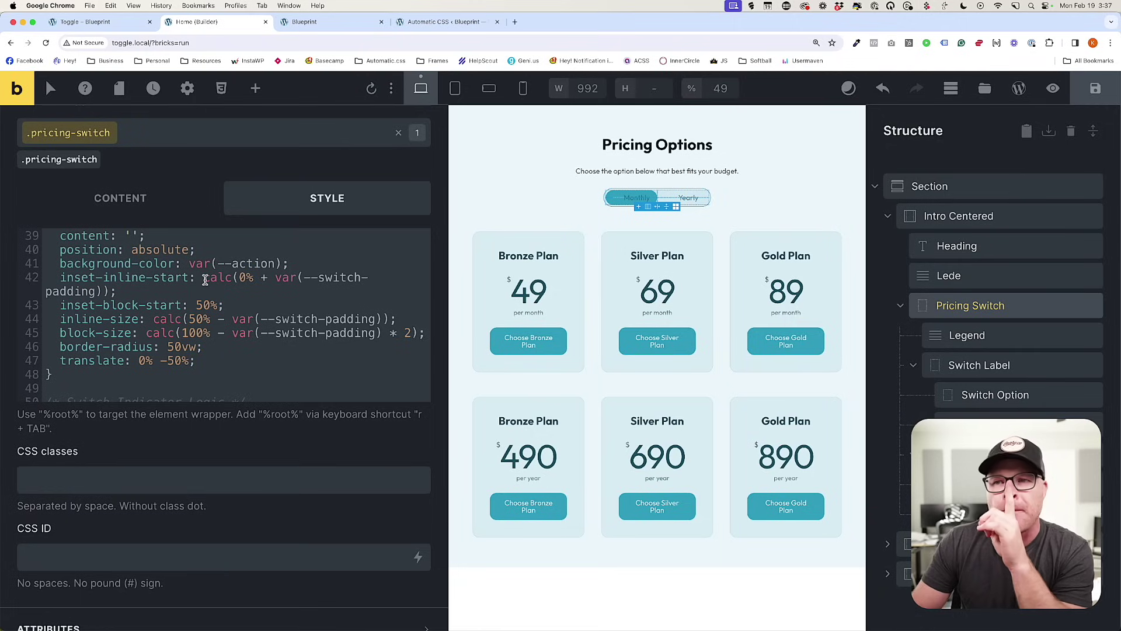
drag(204, 280, 109, 291)
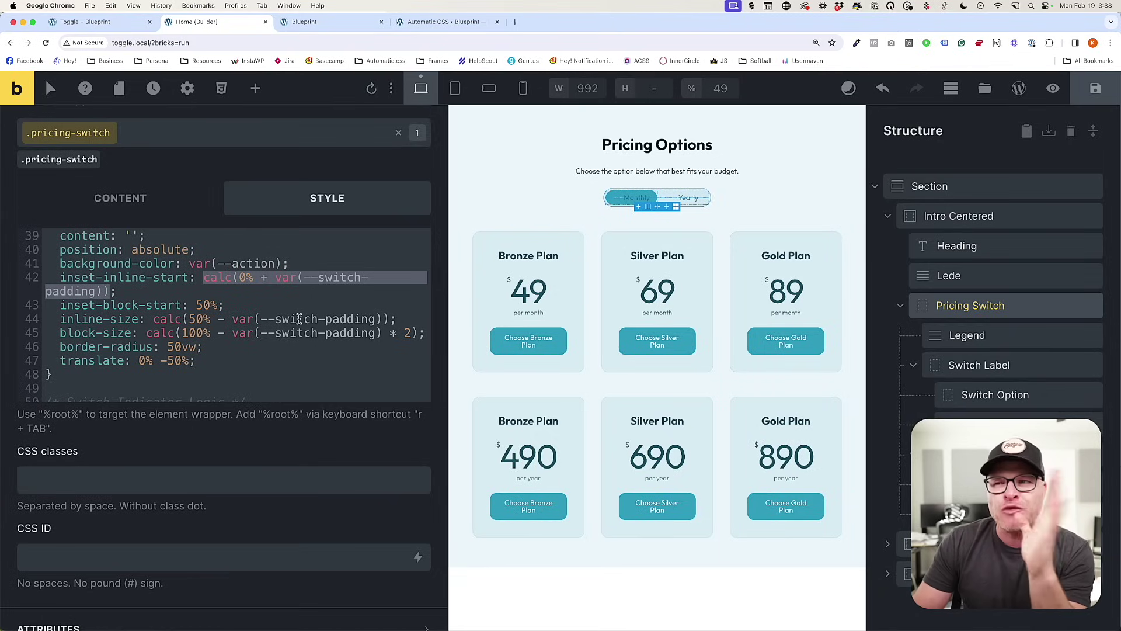
scroll(300, 321, down, 1)
text(%root%:has(#option-monthly:checked))
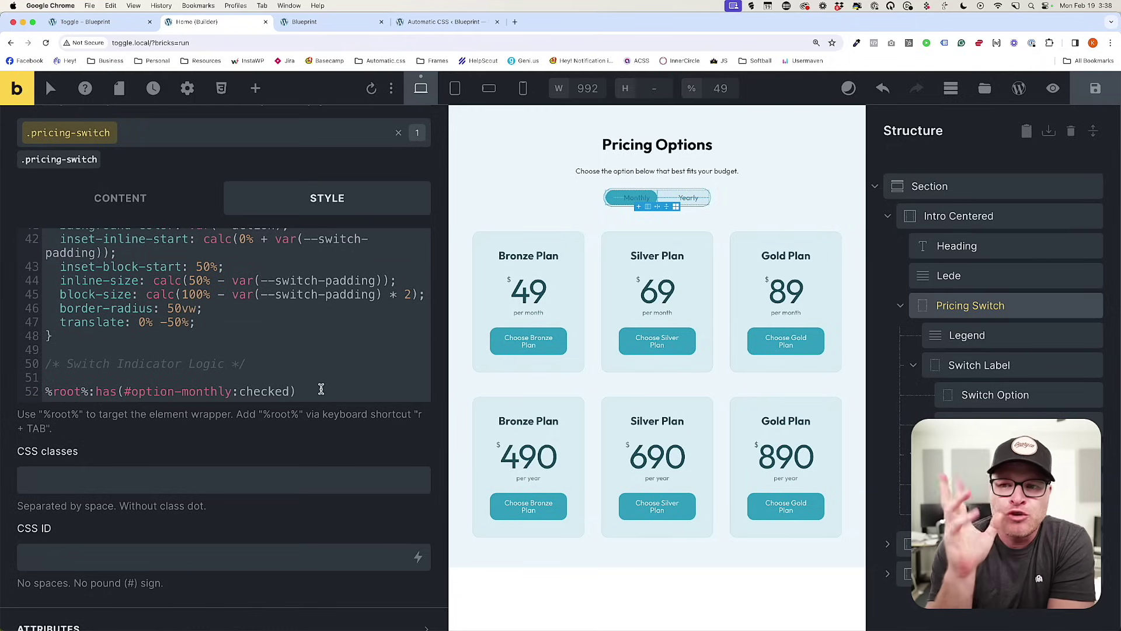
text(::before)
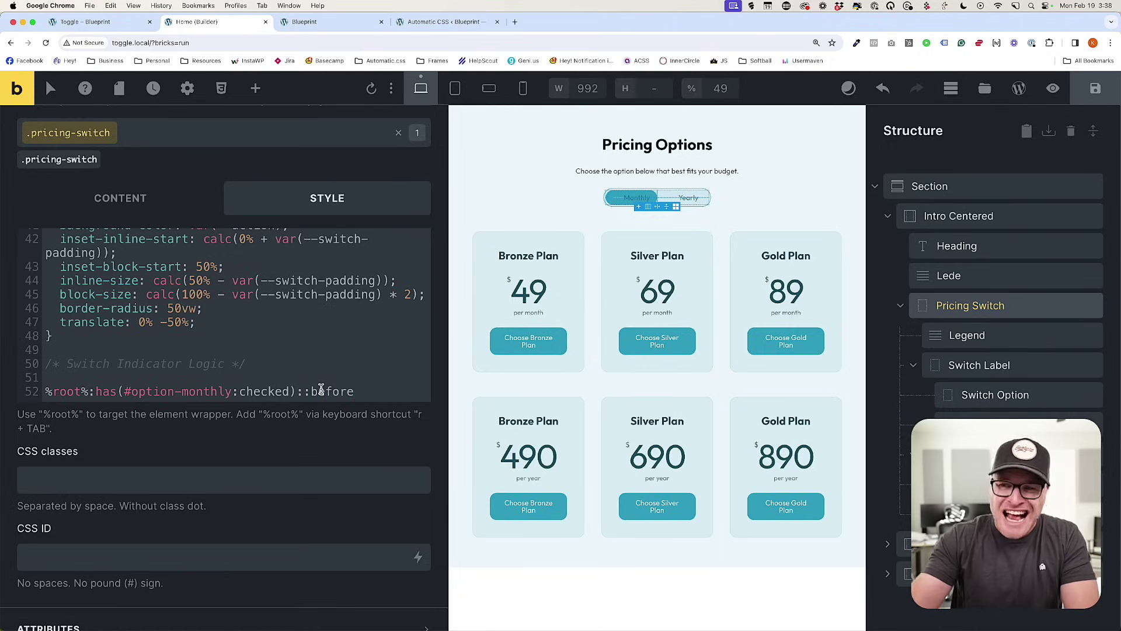
text({)
key(Return)
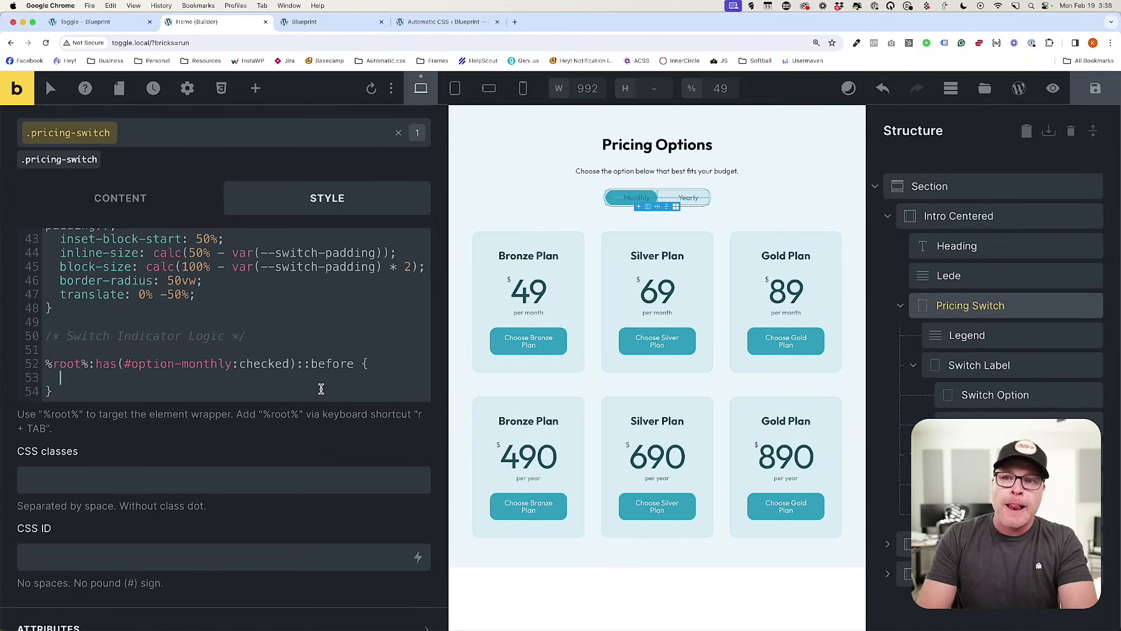
text(translate:)
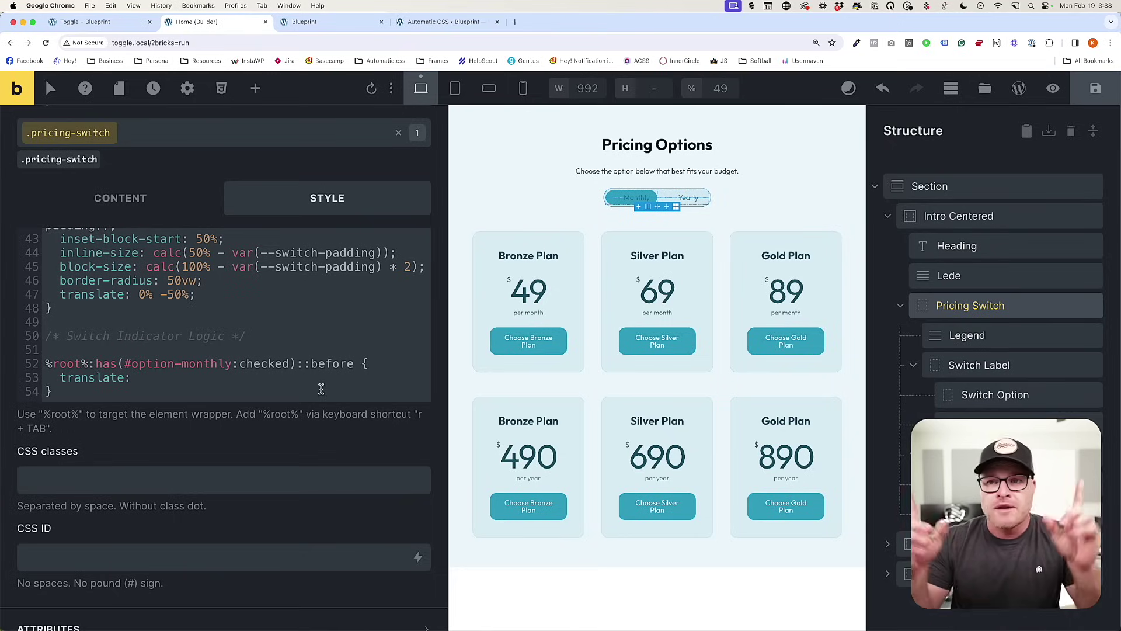
drag(193, 295, 145, 294)
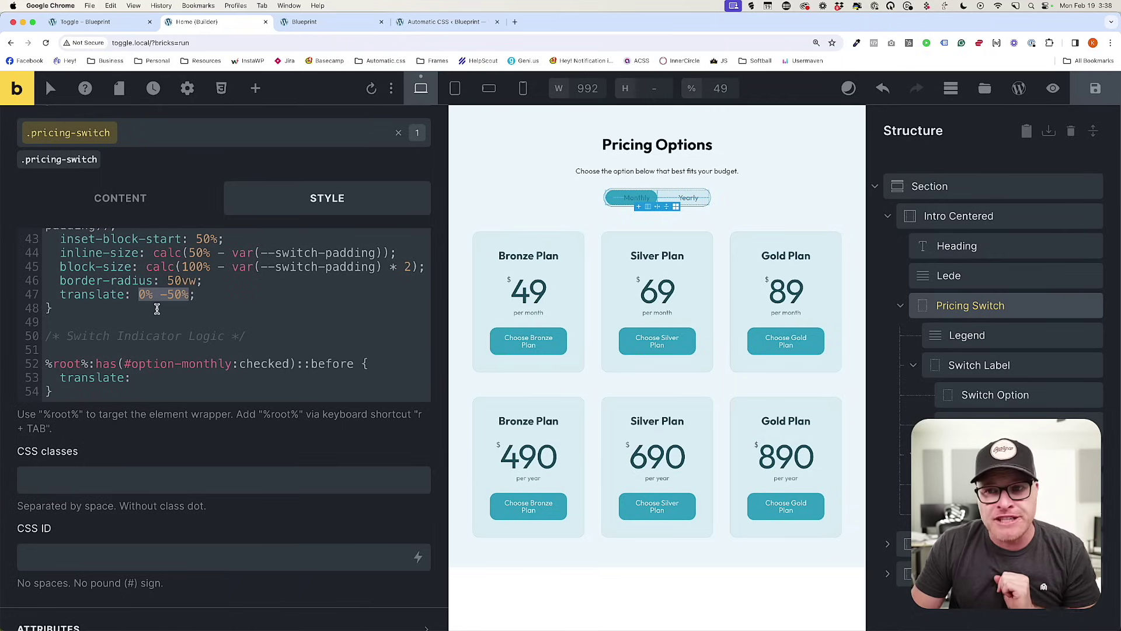
drag(153, 294, 139, 295)
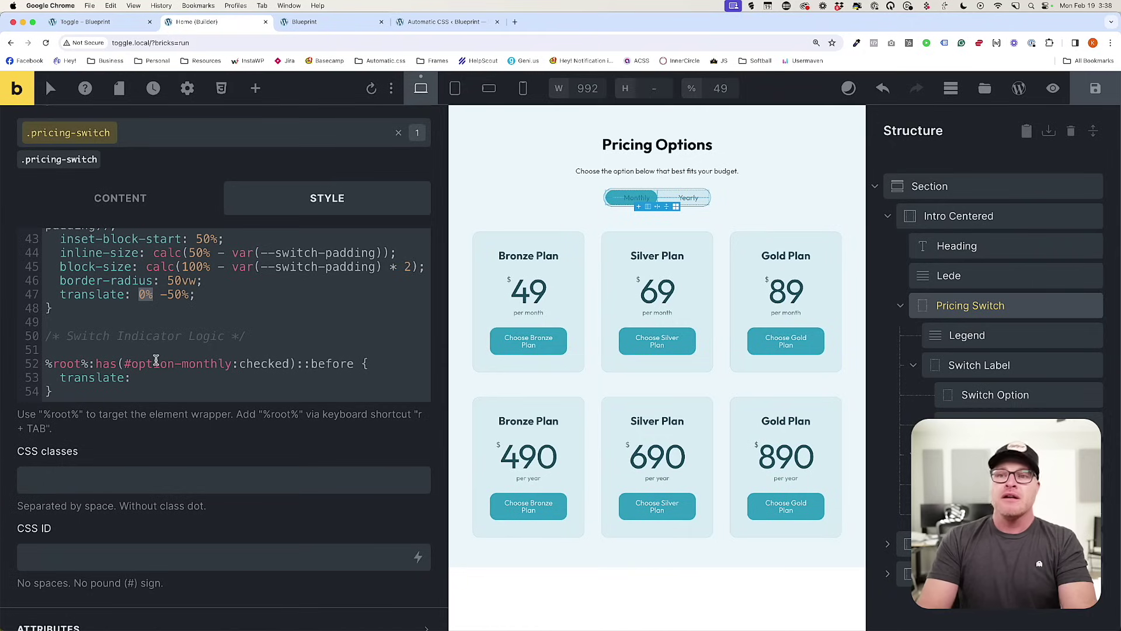
text(var(--)
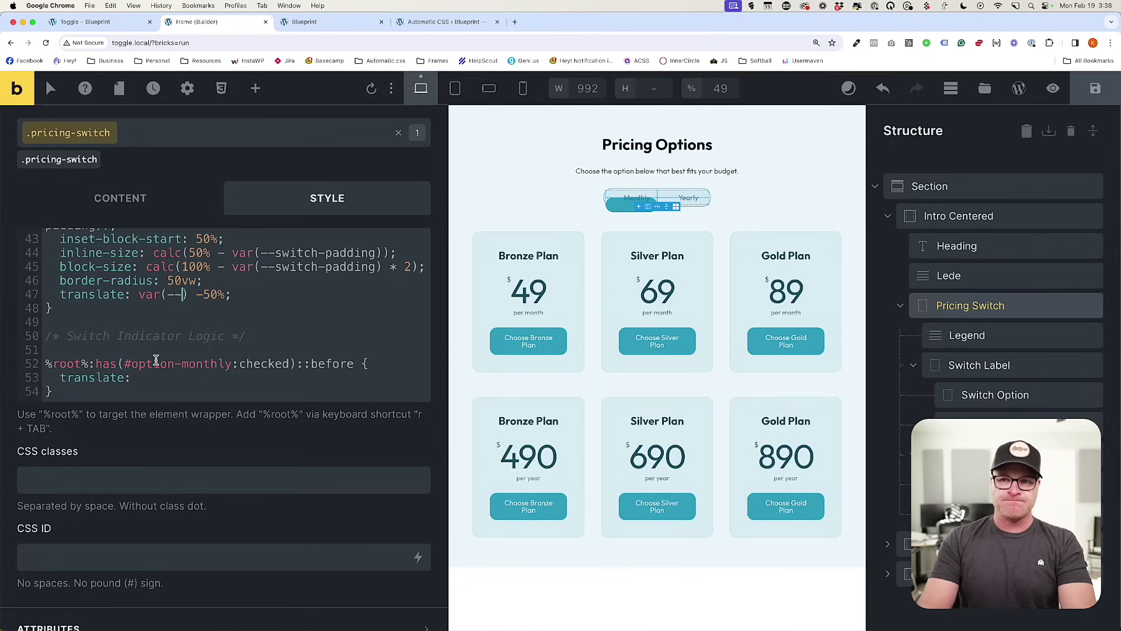
key(BackSpace)
key(BackSpace)
key(BackSpace)
key(BackSpace)
key(BackSpace)
key(BackSpace)
text(0%)
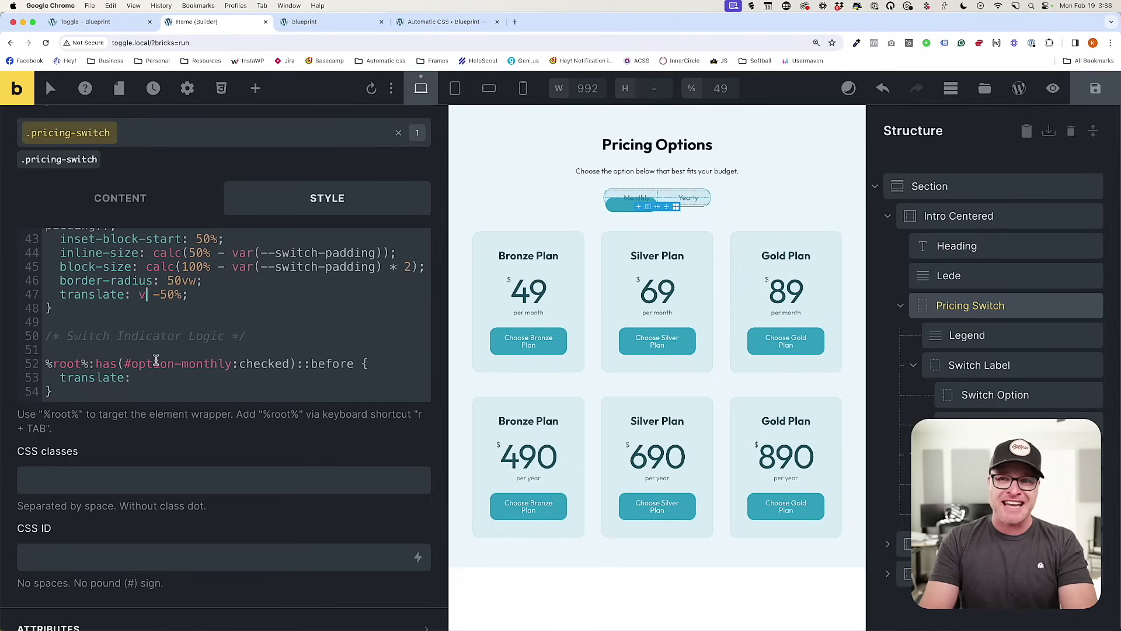
Try var(--indicator-translate, -50%) as the vertical translate value in the indicator's ::before rule and restore the plain -50%.
key(Right)
key(Right)
key(Right)
key(Right)
key(Right)
key(BackSpace)
key(BackSpace)
key(BackSpace)
key(BackSpace)
text(var)
text((--)
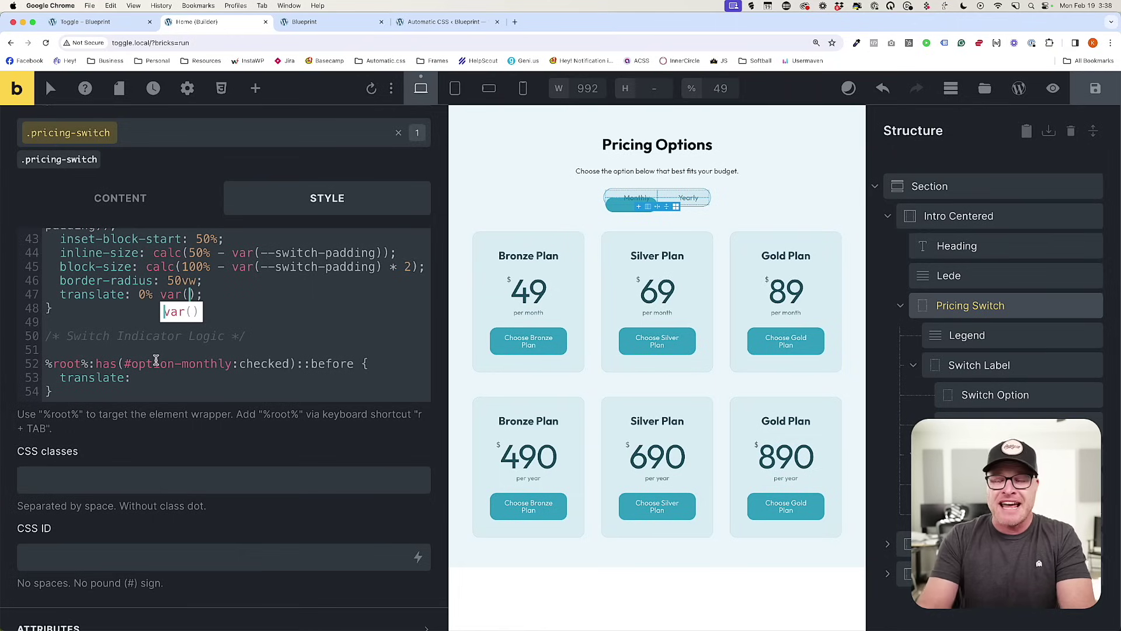
text(indicator-t)
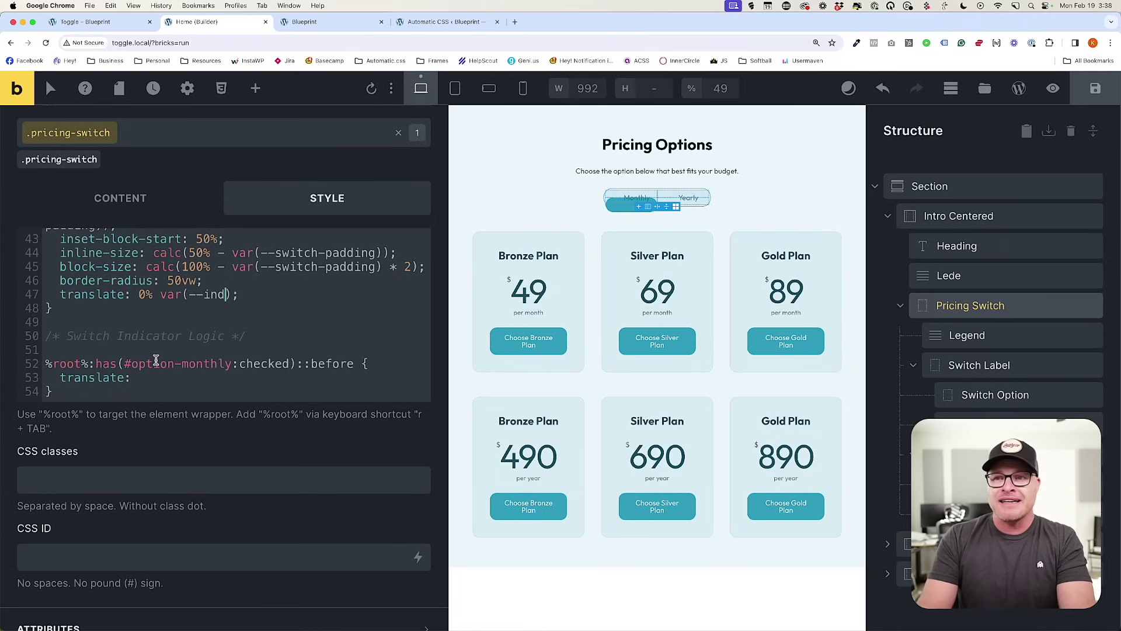
text(ranslate, )
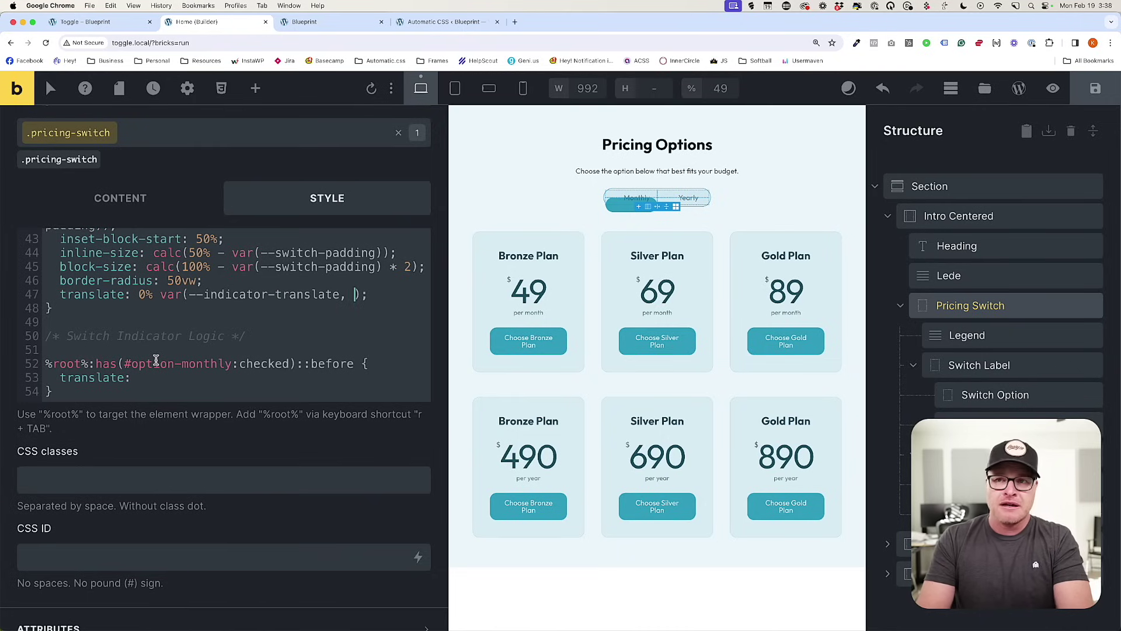
text(50)
key(Left)
key(Left)
text(-)
key(Right)
key(Right)
text(%)
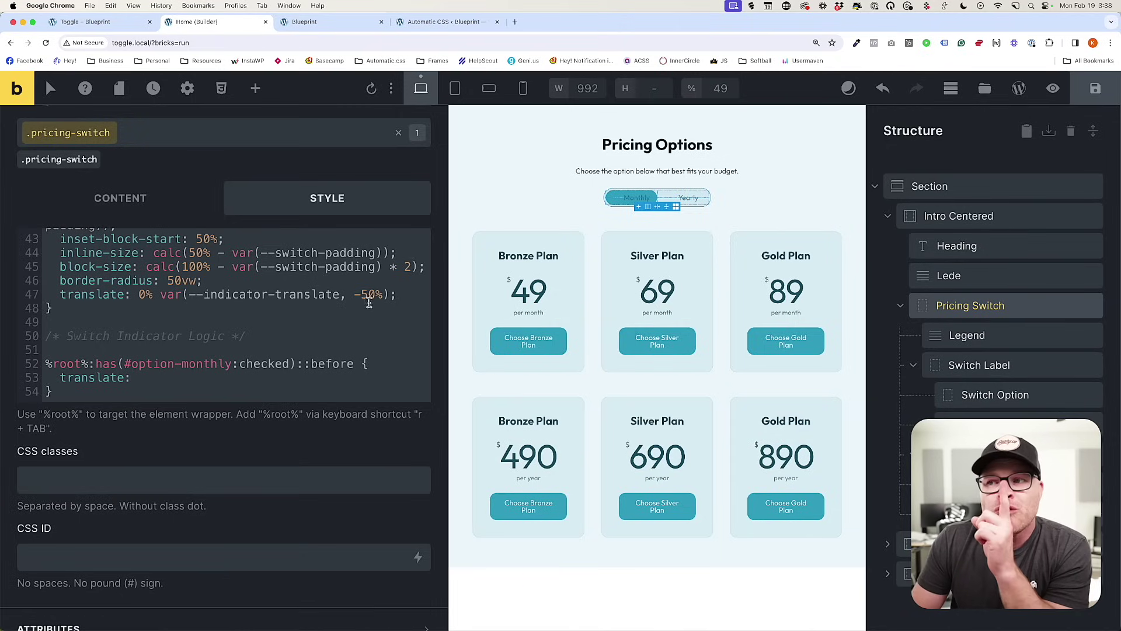
drag(390, 295, 163, 294)
text(-50%;)
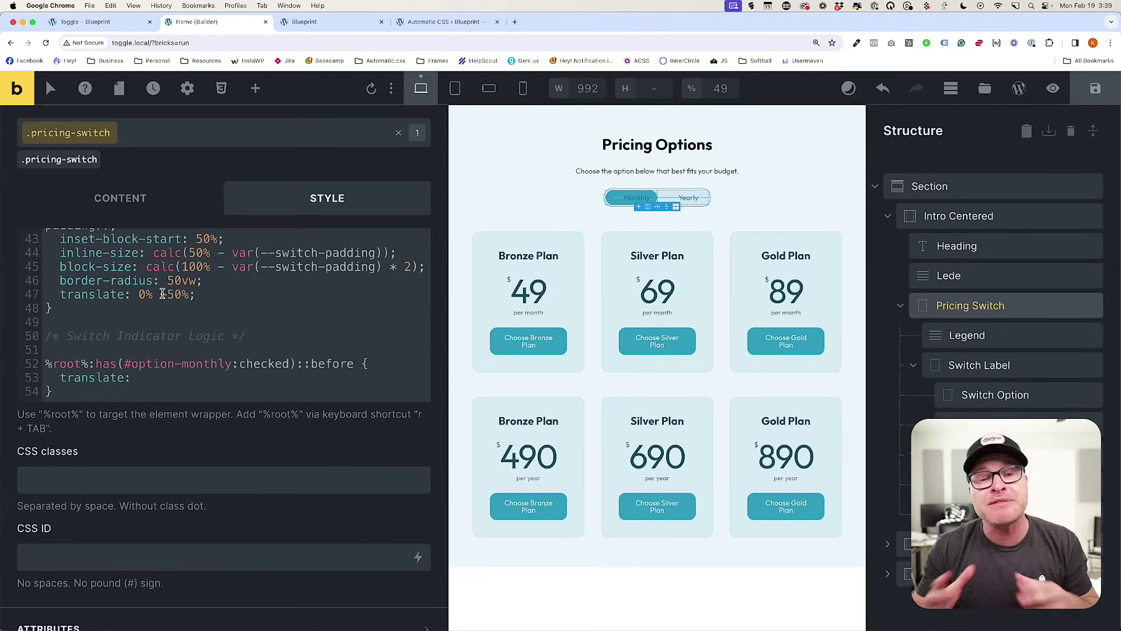
Replace the horizontal translate value in the indicator's ::before rule with var(--indicator-position, 0%).
key(Left)
key(Left)
key(Left)
key(Left)
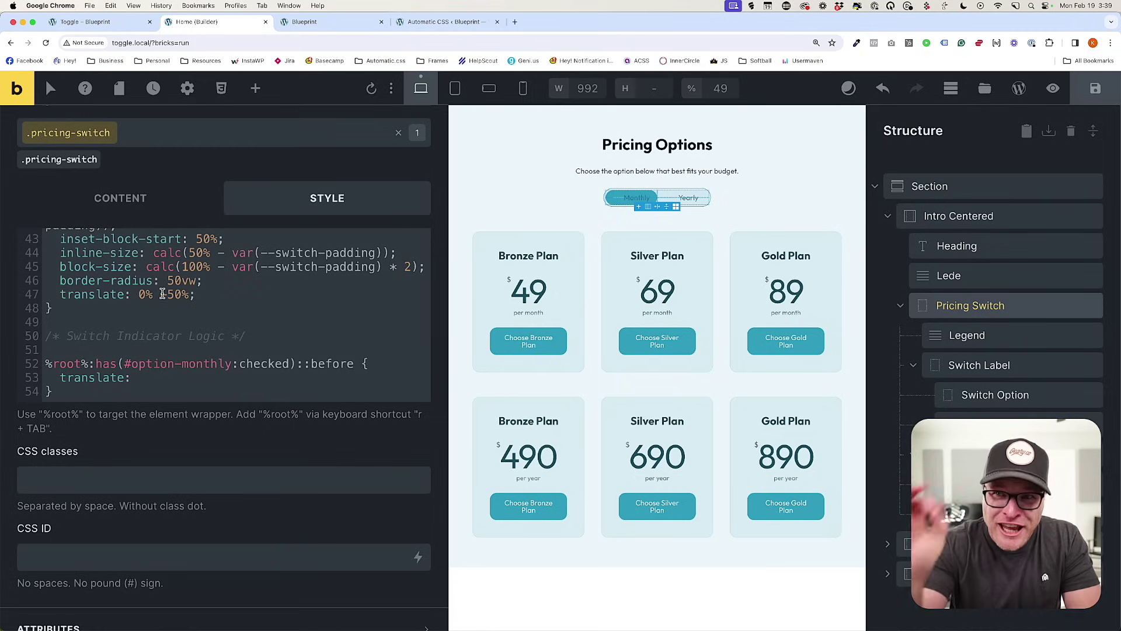
key(BackSpace)
key(BackSpace)
text(var(--)
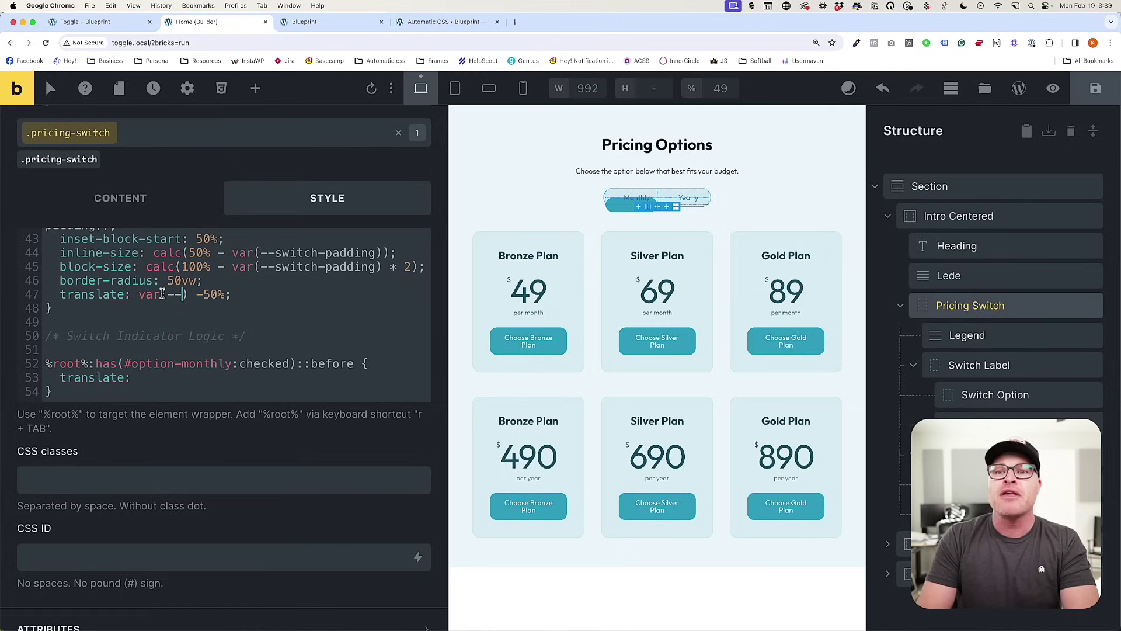
text(indicator)
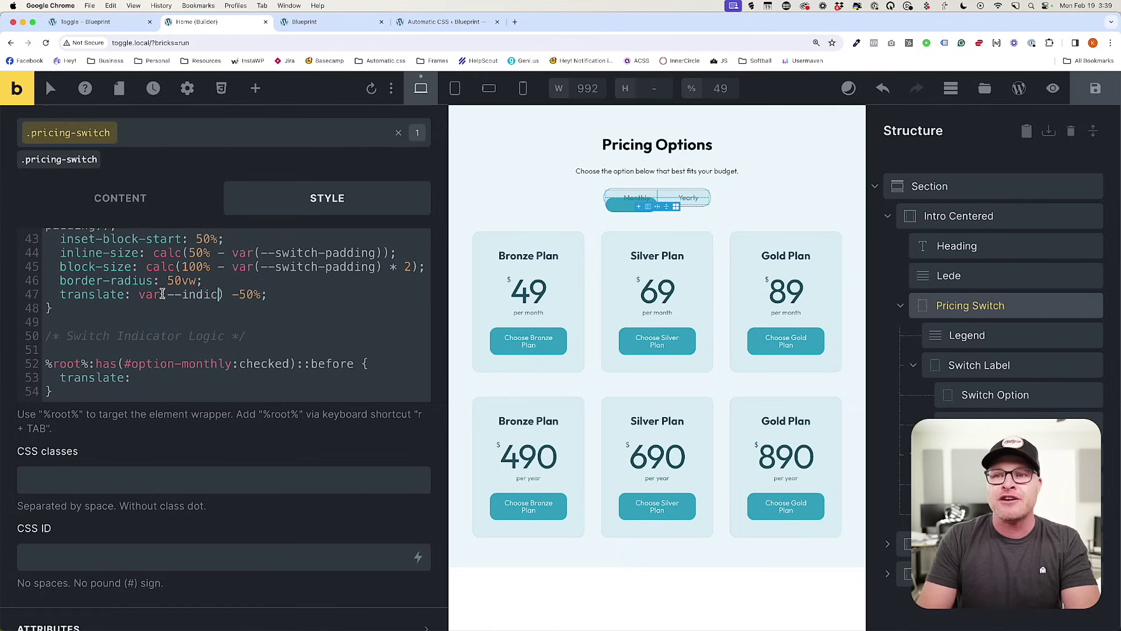
text(-position)
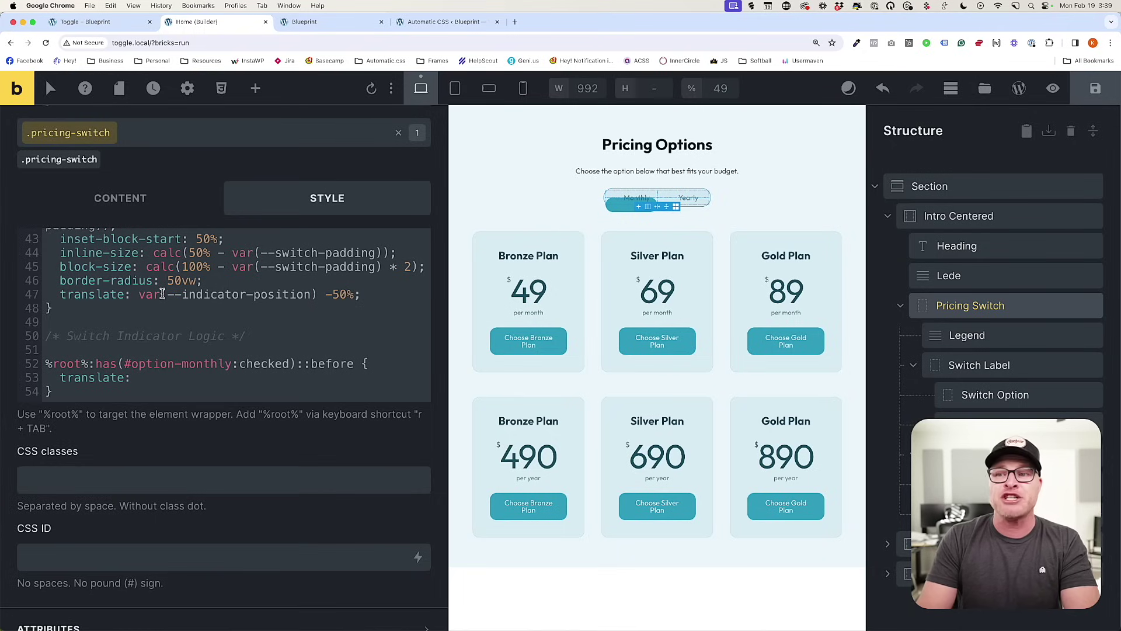
text(, 0%)
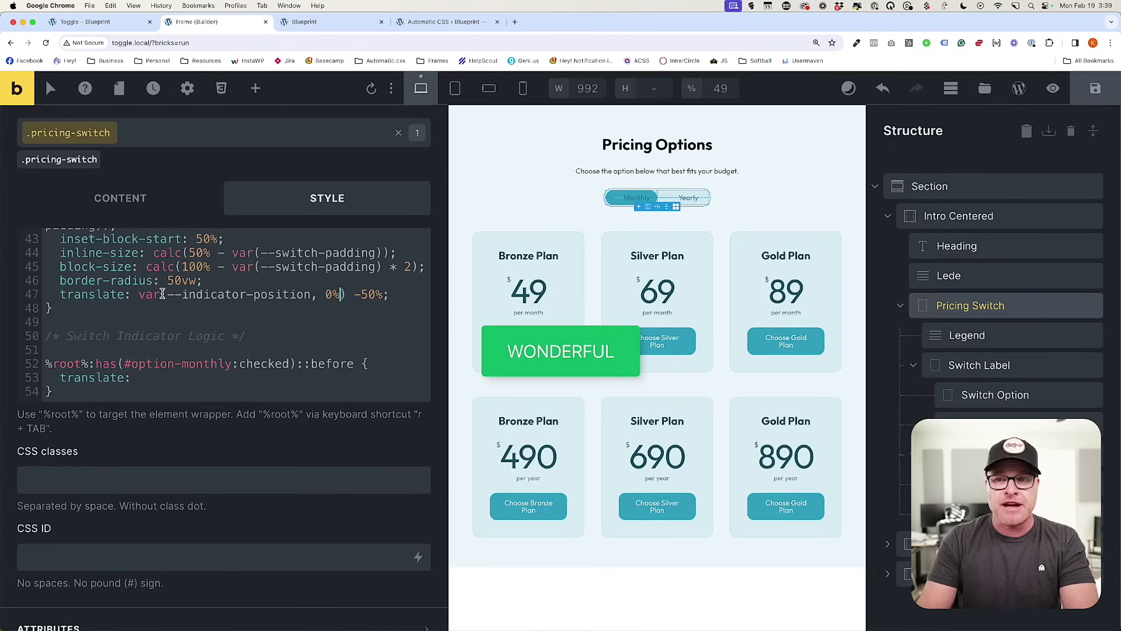
Replace the translate declaration in the monthly :checked rule with --indicator-position: 0%;.
drag(146, 378, 58, 378)
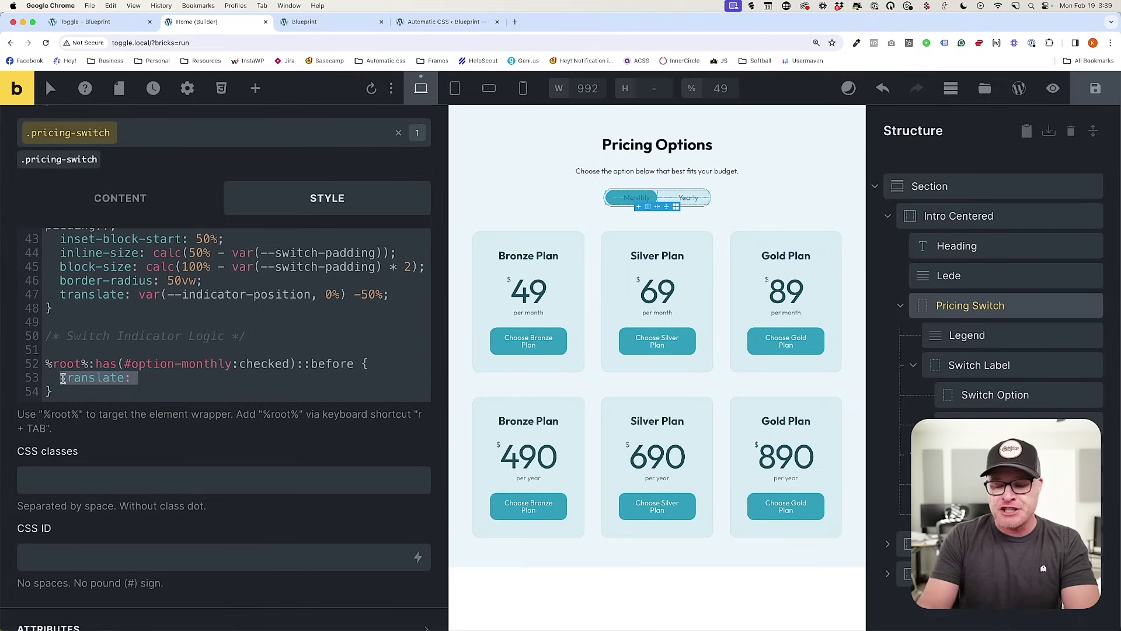
text(--)
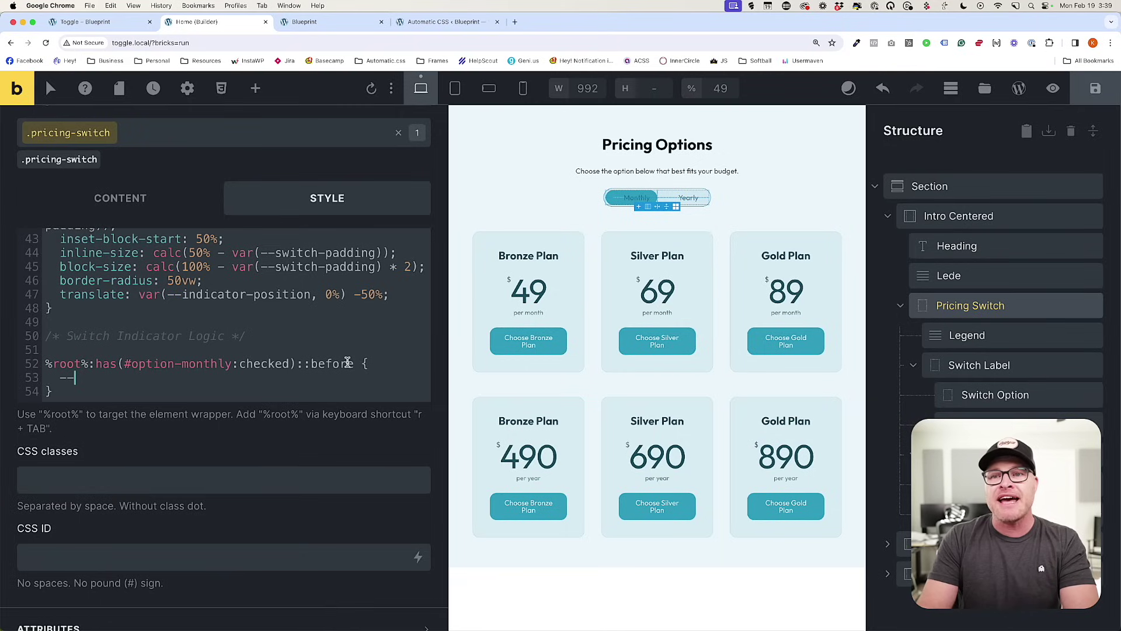
text(indicator-posiiton)
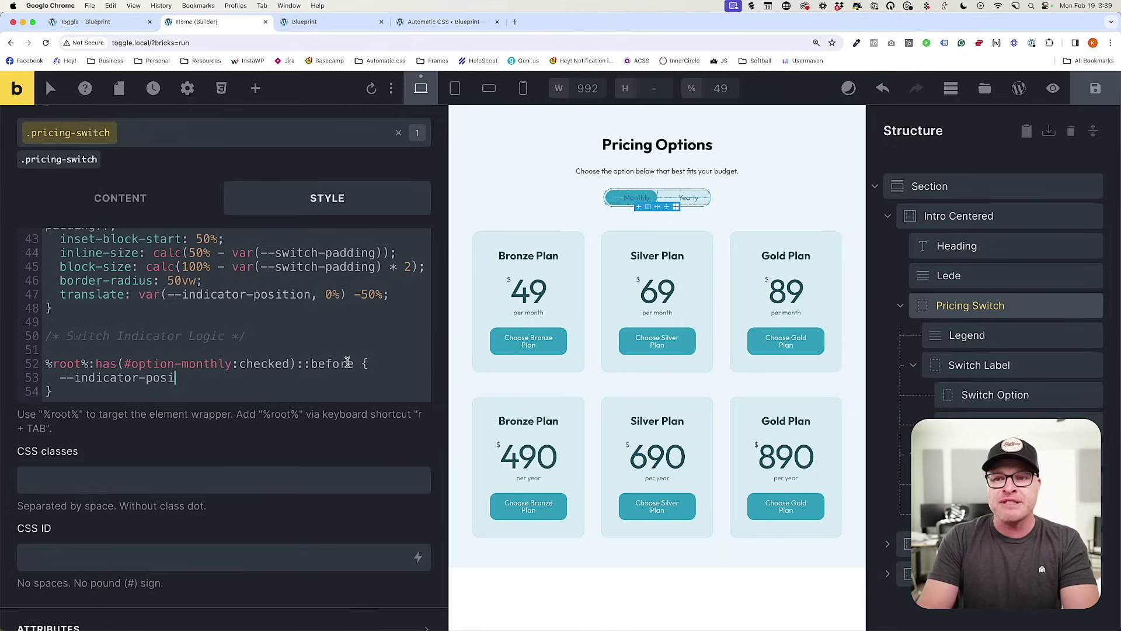
key(BackSpace)
key(BackSpace)
key(BackSpace)
key(BackSpace)
text(tion: 0%;)
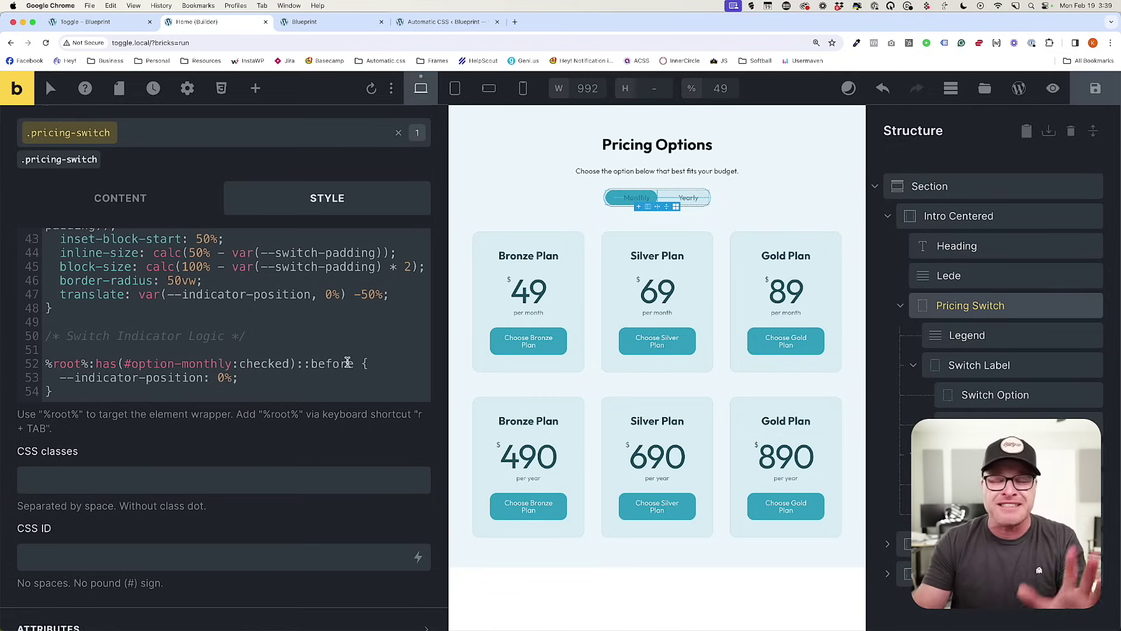
Duplicate the monthly rule below itself, retarget the copy to #option-yearly and set its --indicator-position to 100%.
drag(52, 392, 47, 366)
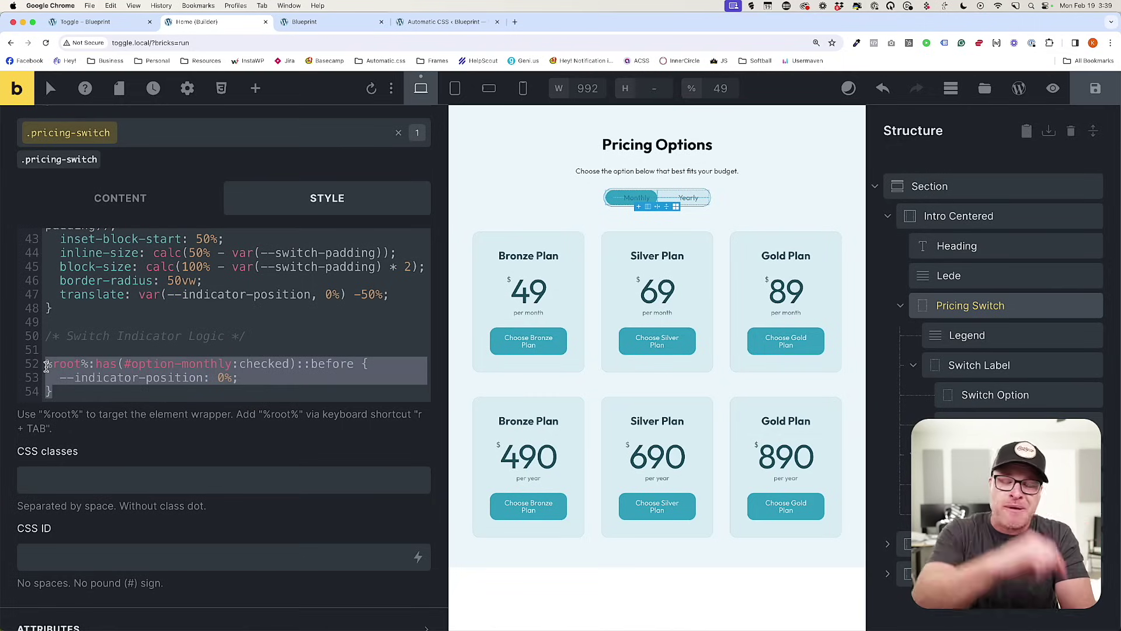
key(super+c)
key(Right)
key(Return)
key(super+v)
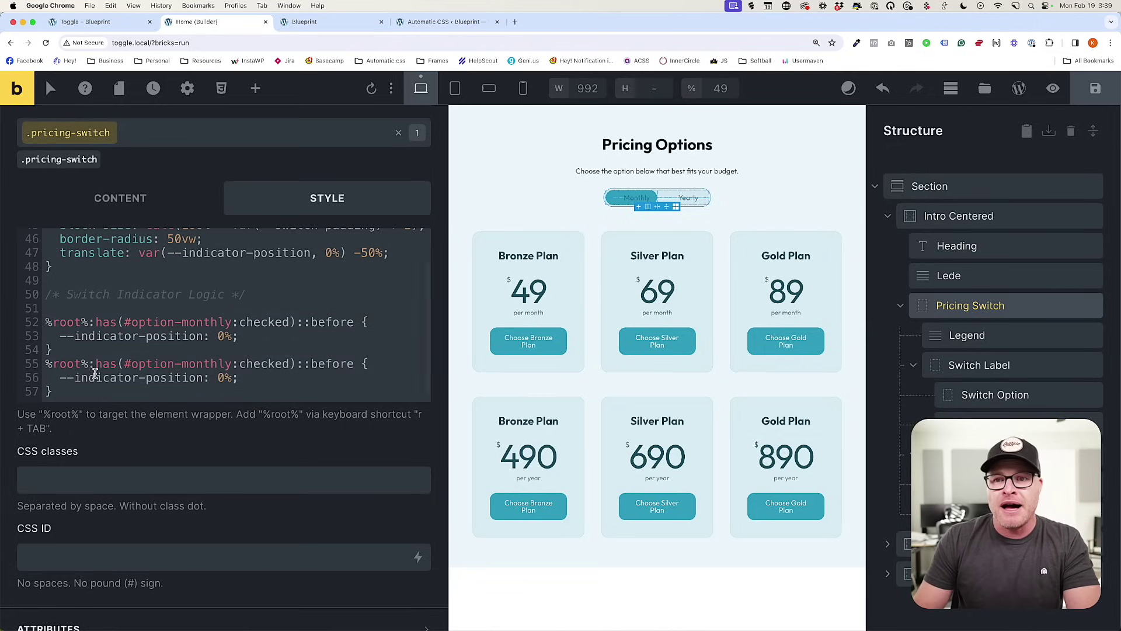
double_click(187, 360)
text(yearly)
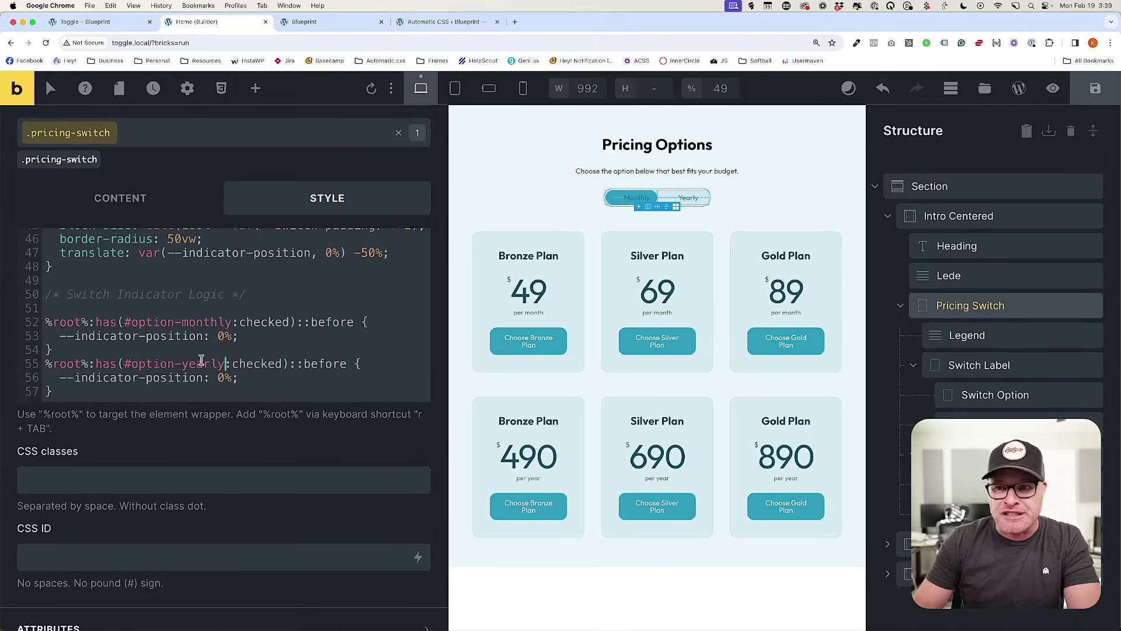
click(217, 379)
text(10)
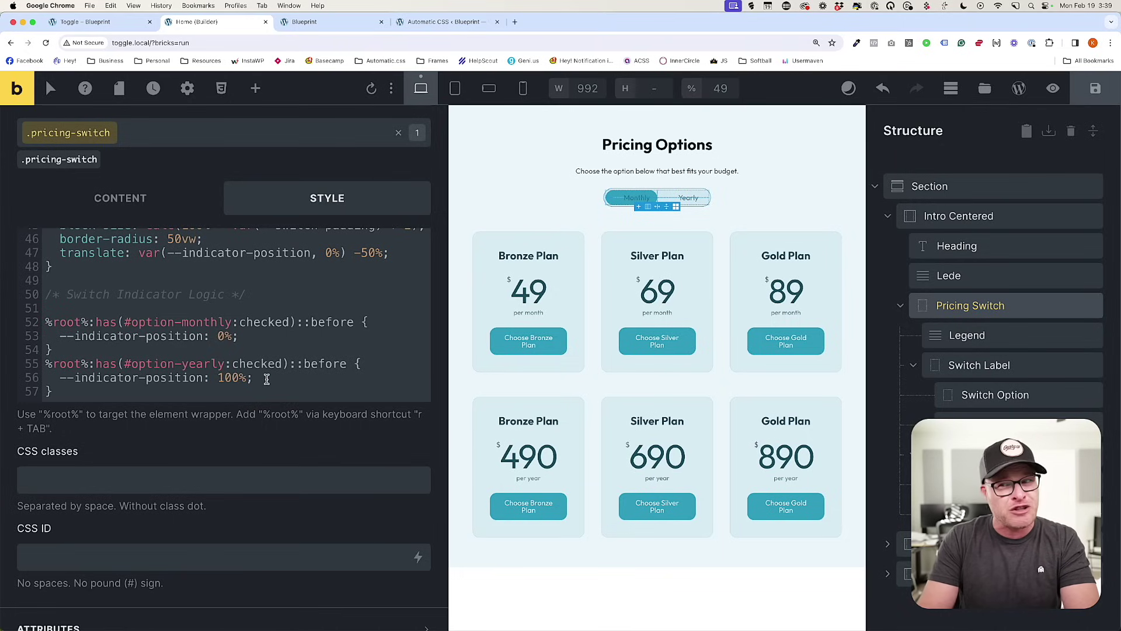
Save the page, reload the front-end preview and switch repeatedly between Yearly and Monthly to test the indicator's movement.
key(super+s)
click(304, 22)
key(super+r)
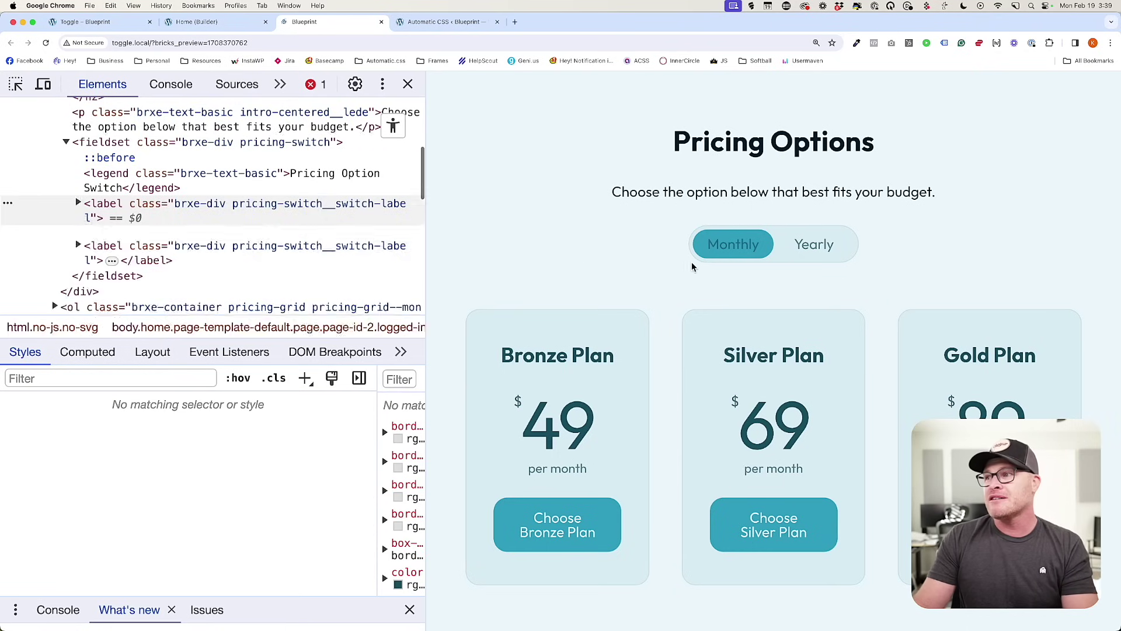
click(806, 249)
click(750, 250)
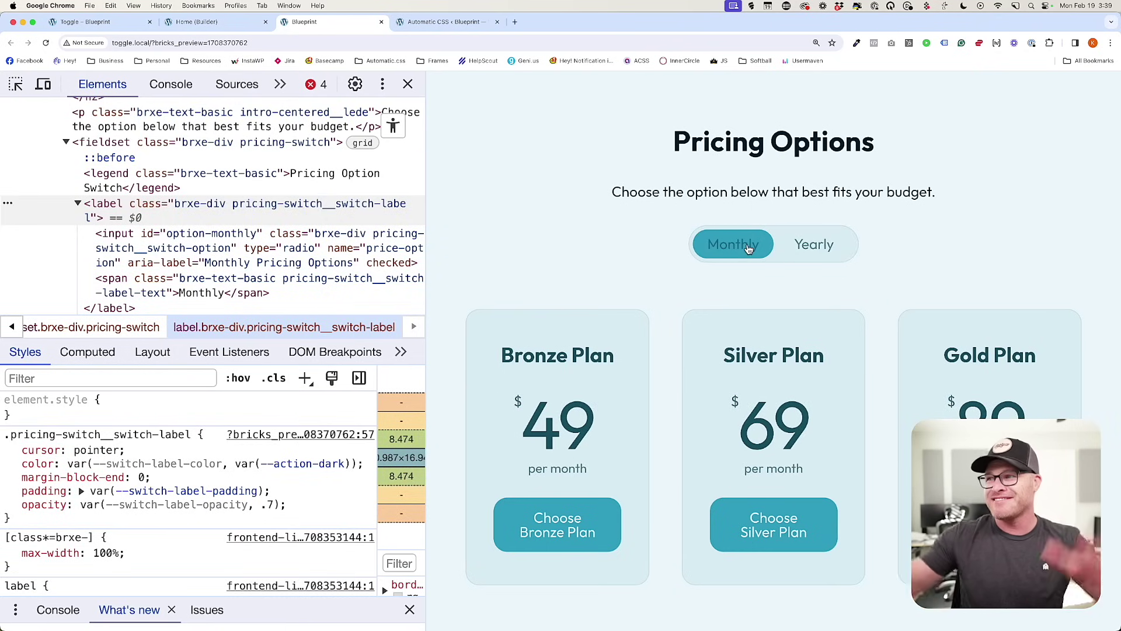
click(803, 250)
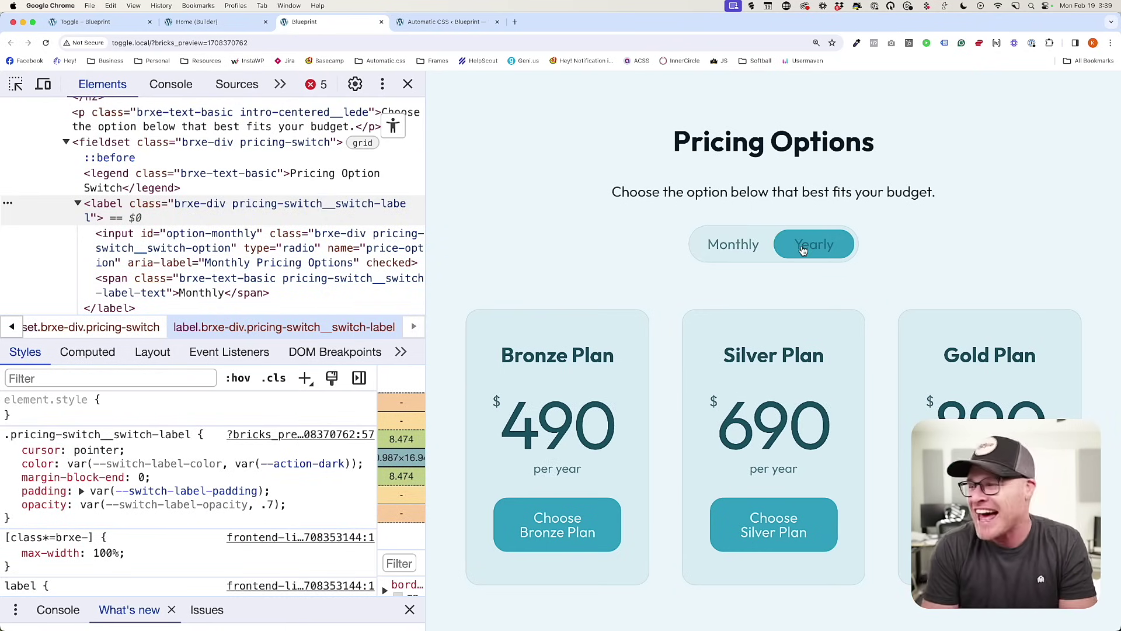
click(757, 250)
click(799, 249)
click(757, 250)
click(796, 249)
click(753, 250)
click(803, 249)
click(752, 251)
click(803, 251)
click(752, 253)
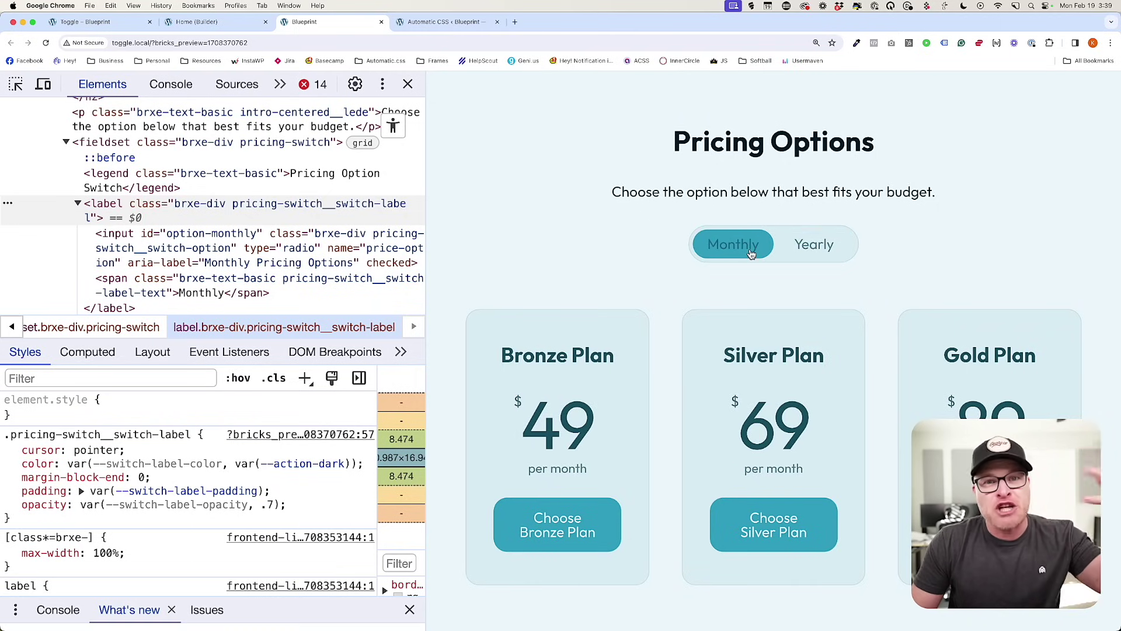
Add transition: translate .3s ease; below the translate declaration in the indicator's ::before rule in the builder and save the page.
click(196, 22)
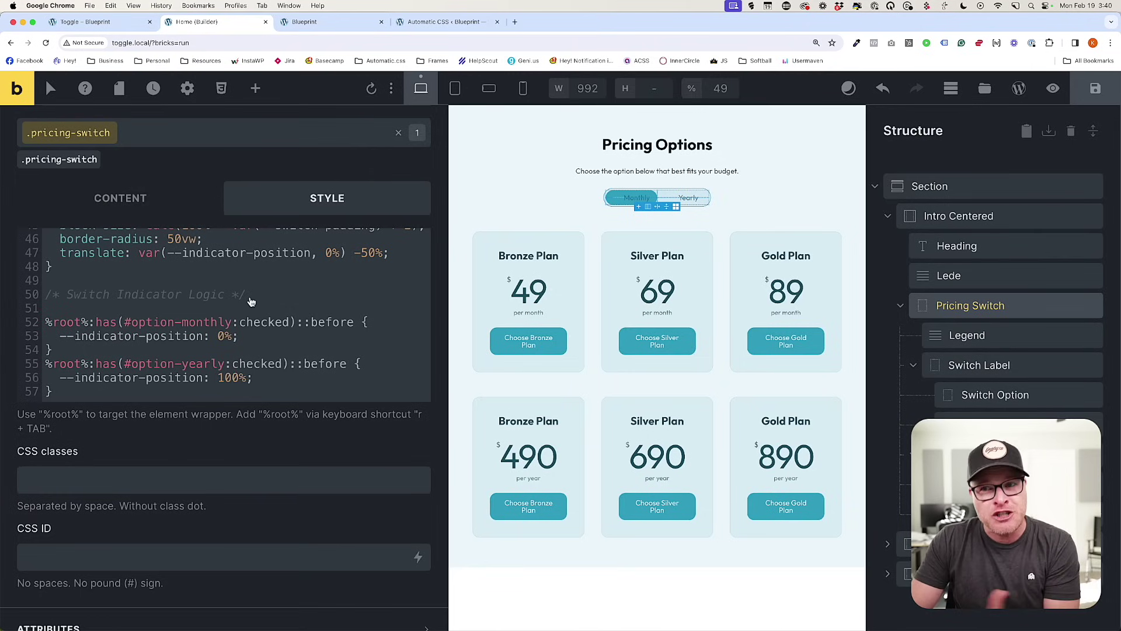
scroll(252, 299, up, 5)
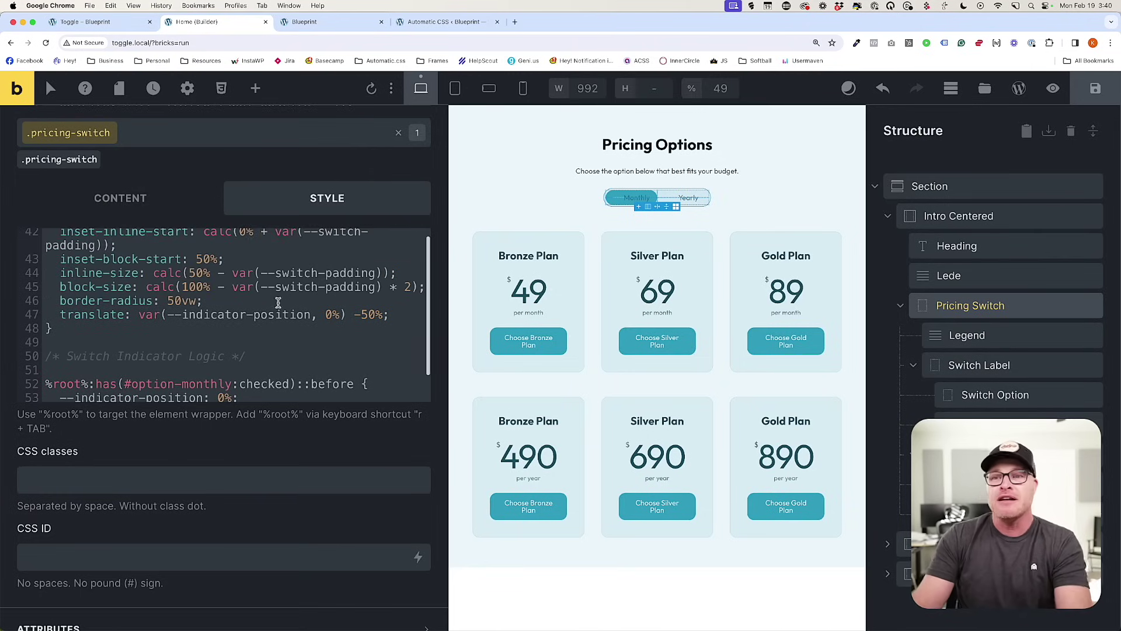
scroll(233, 316, down, 4)
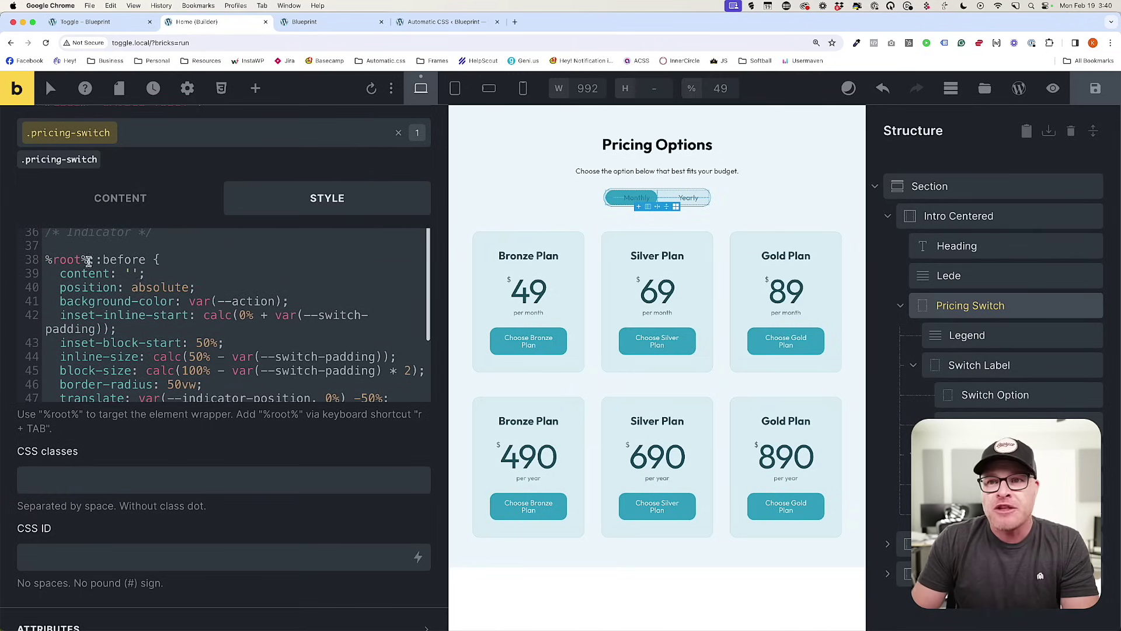
click(407, 365)
key(Return)
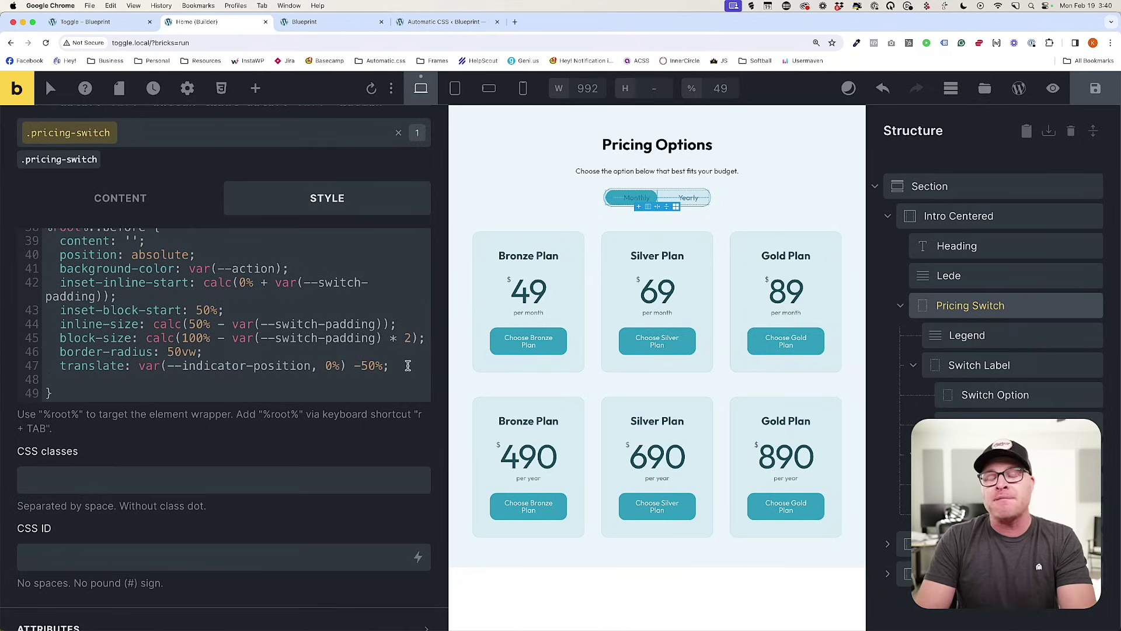
text(transition: tran)
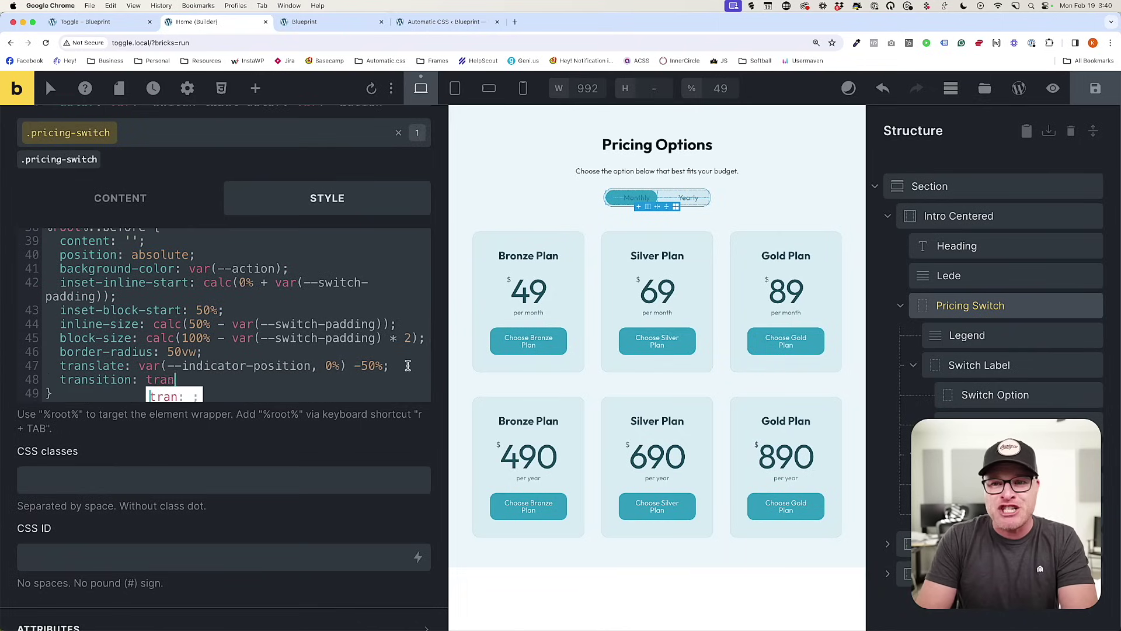
text(slate .3s ease;)
key(ctrl+s)
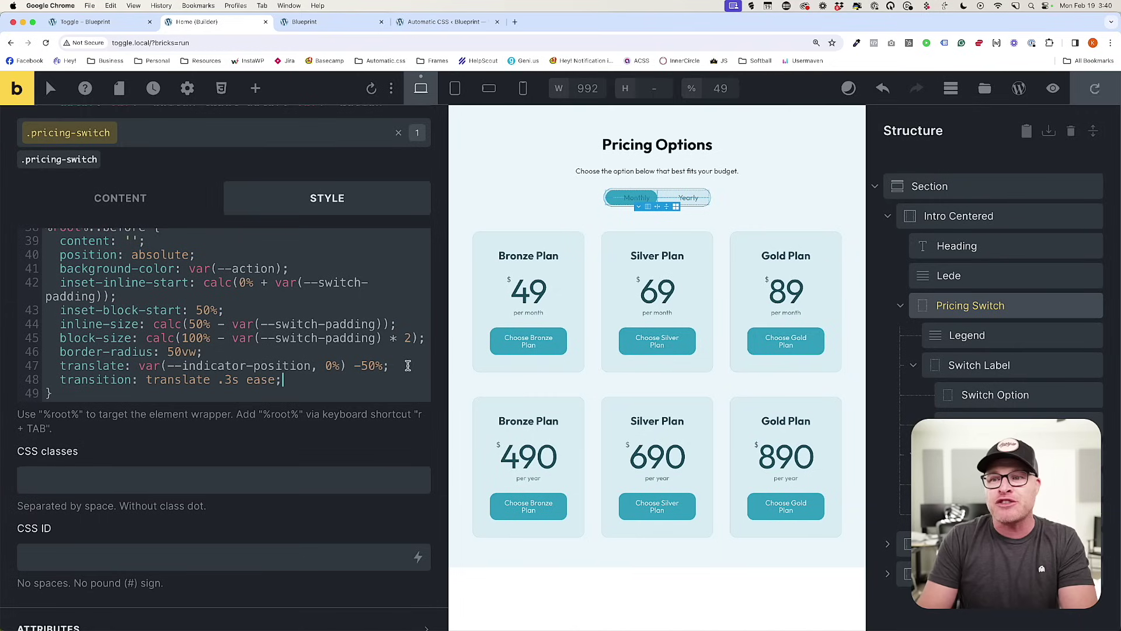
Try ease-in as the indicator transition's easing, save, and test it by switching between Yearly and Monthly in the front-end preview.
key(Left)
text(-in)
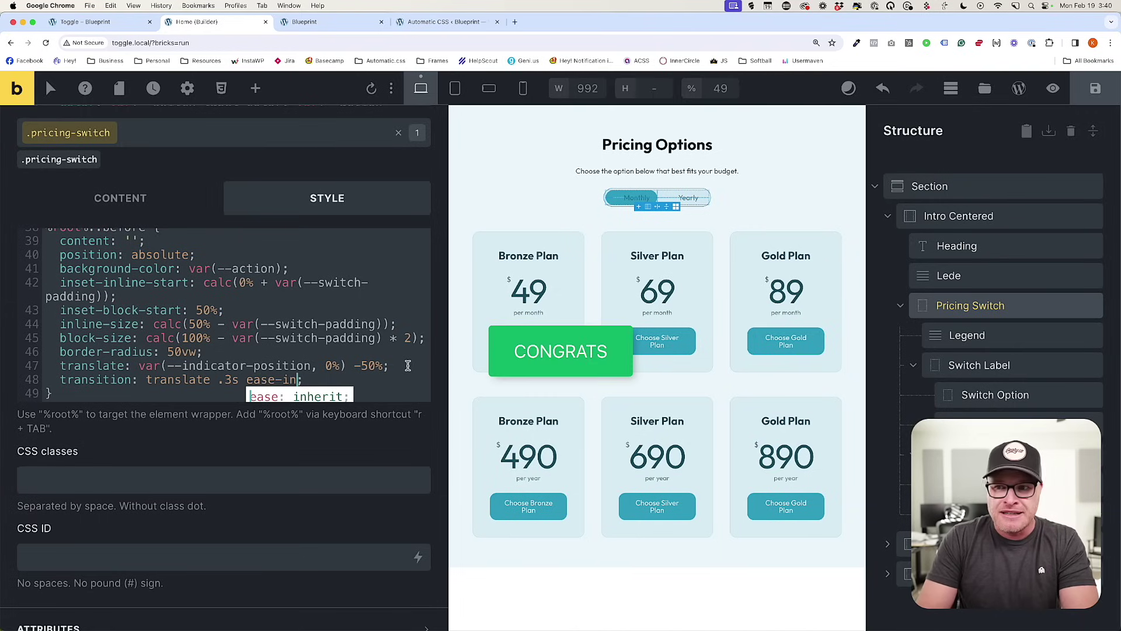
key(ctrl+s)
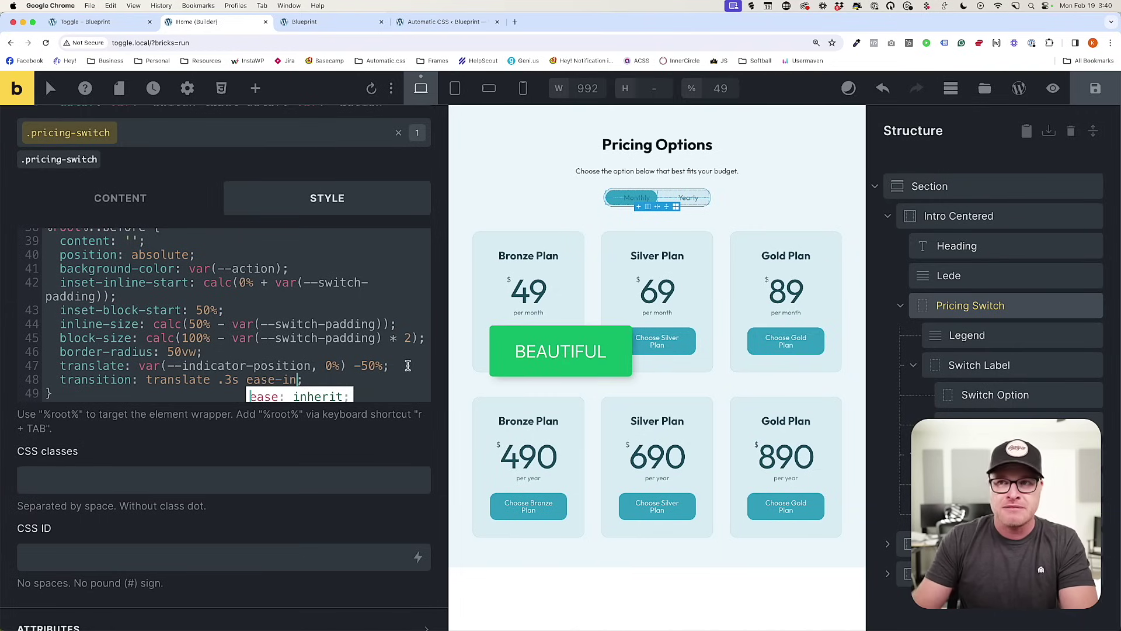
click(316, 22)
click(813, 246)
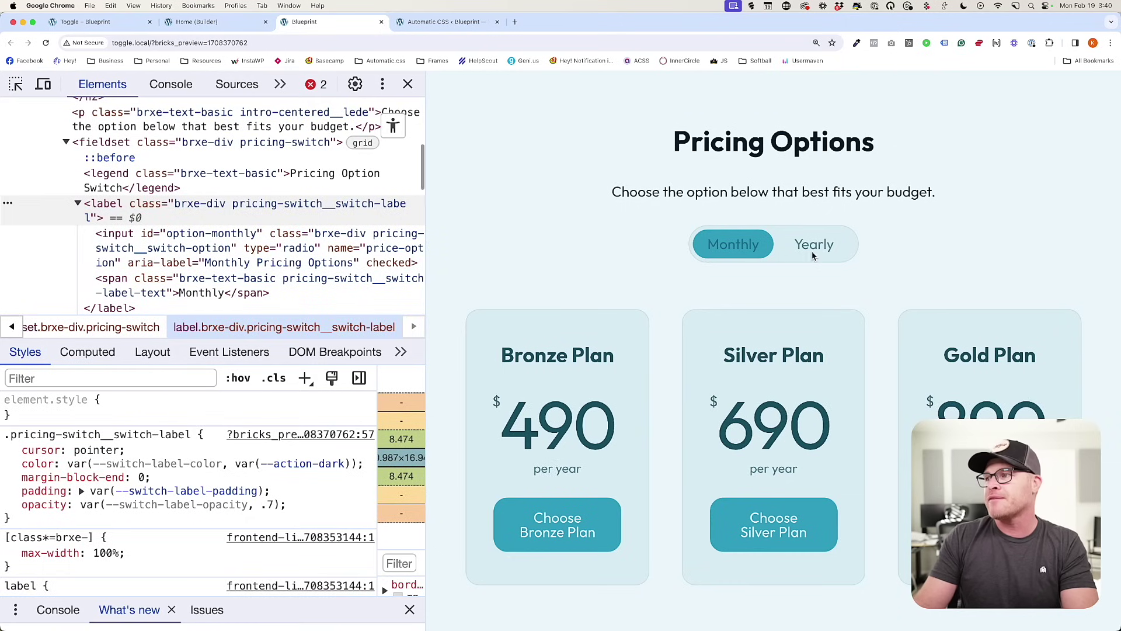
click(757, 246)
click(198, 21)
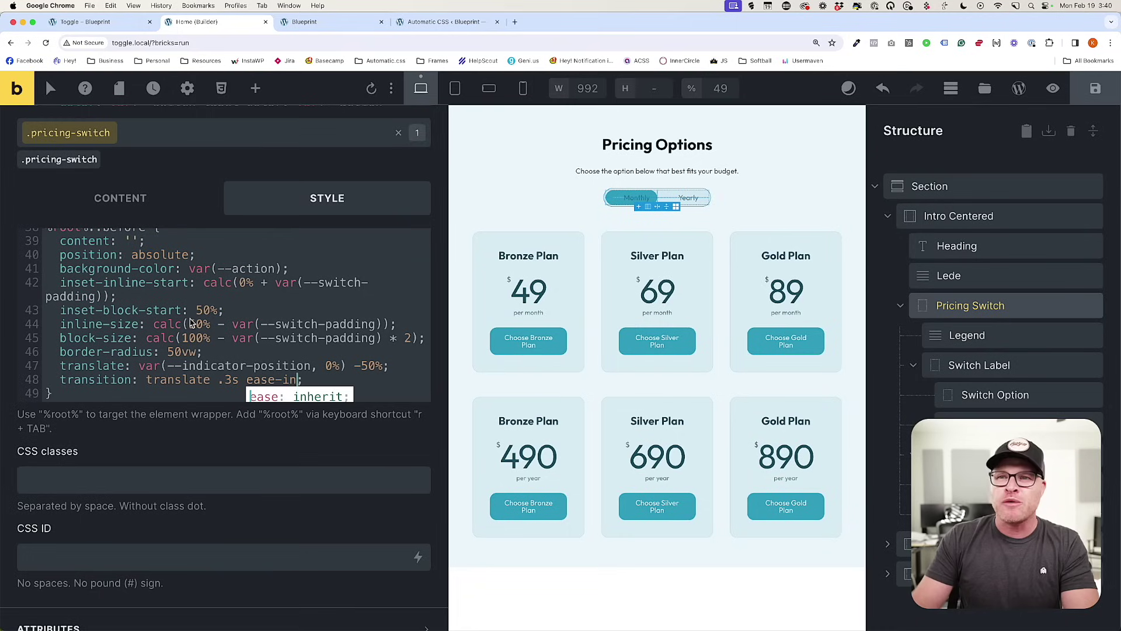
Set the easing of the indicator's translate transition to ease-out and save the page.
double_click(287, 381)
text(out)
key(super+s)
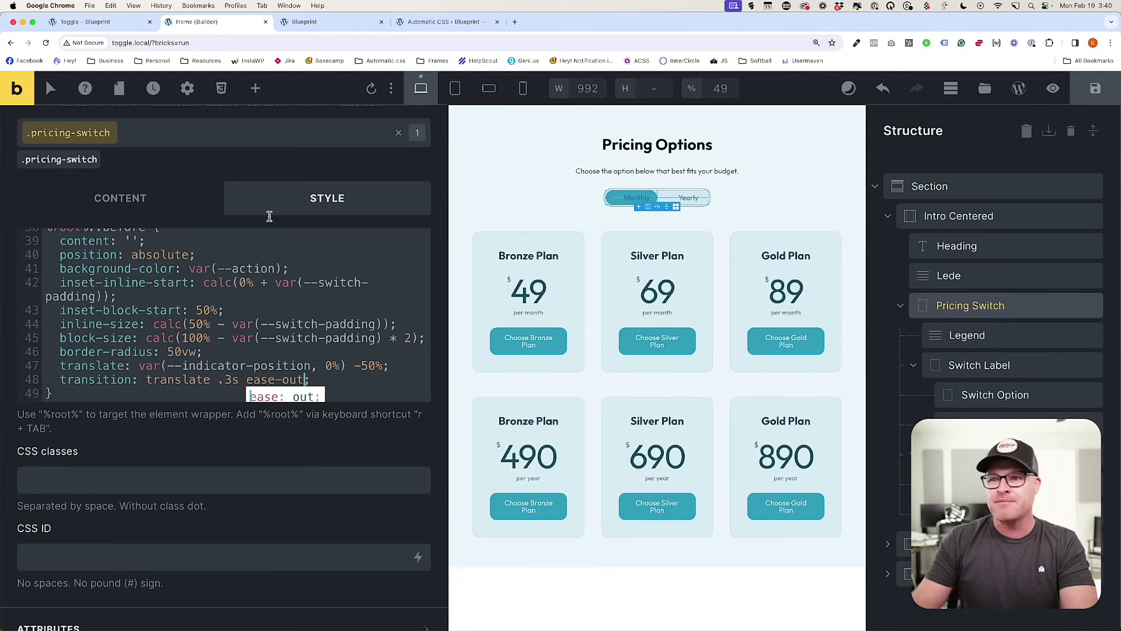
Switch repeatedly between Yearly and Monthly in the front-end preview to check the indicator's sliding animation.
key(super+3)
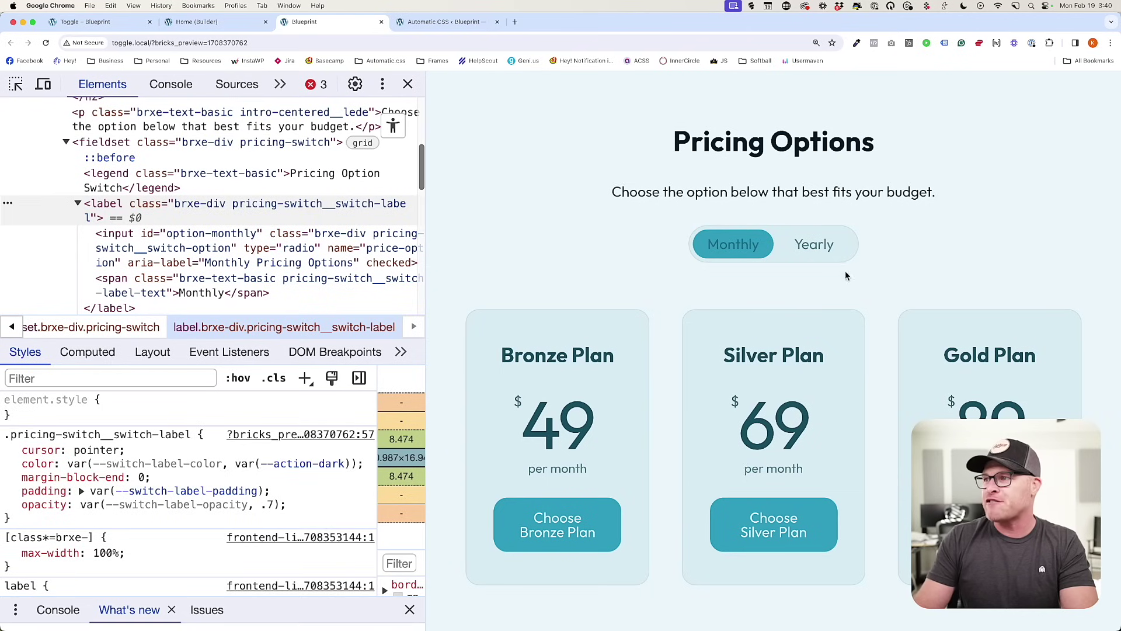
click(829, 253)
click(762, 250)
click(823, 248)
click(765, 245)
click(812, 244)
click(741, 247)
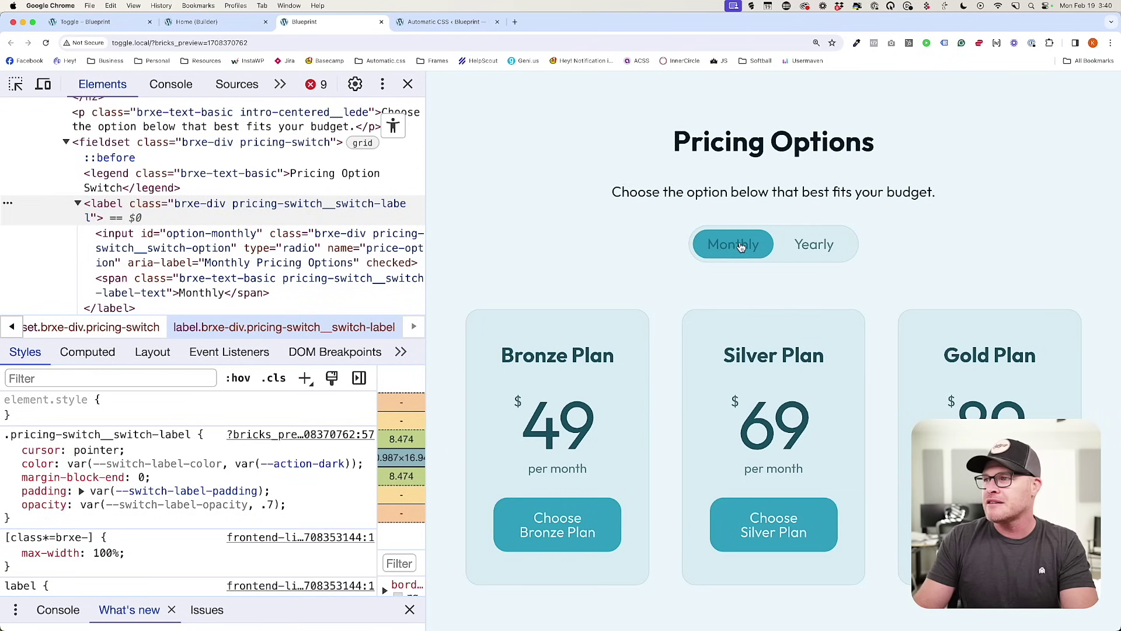
click(836, 246)
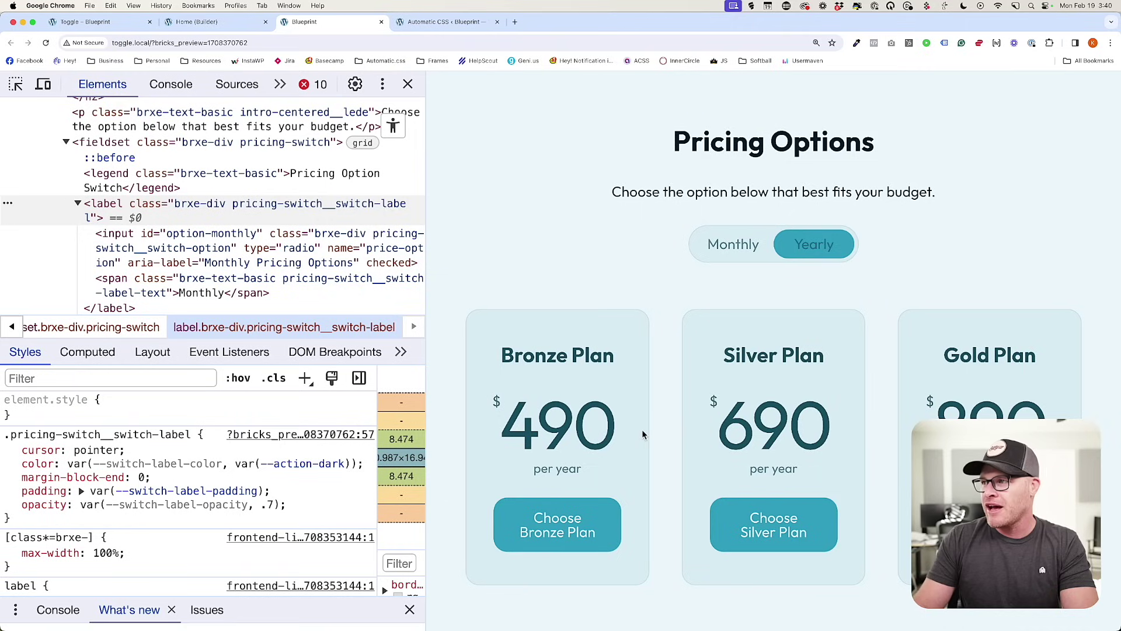
click(738, 255)
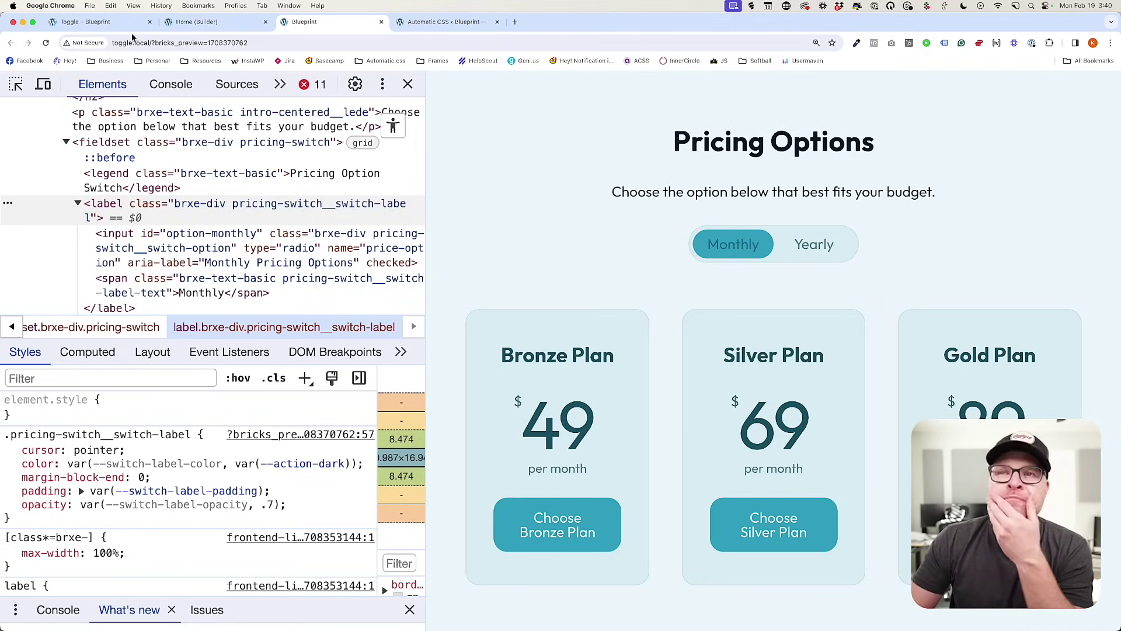
Compare the pricing switch in the front-end preview with the finished toggle example, toggling Yearly and Monthly once more.
click(119, 22)
click(217, 23)
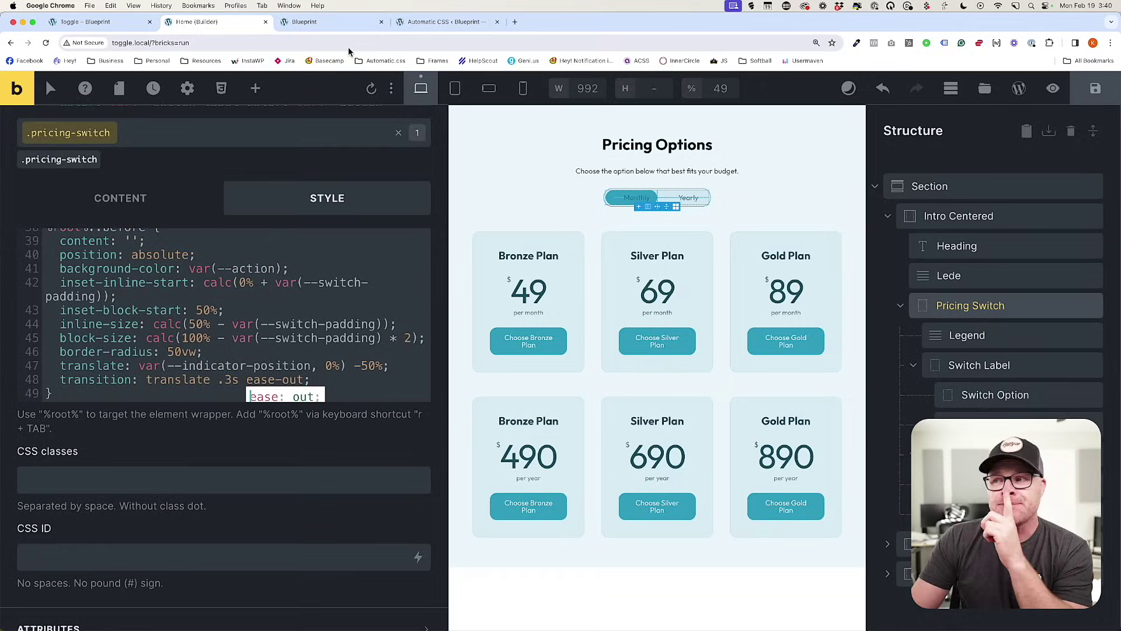
click(315, 22)
click(830, 251)
click(753, 249)
click(88, 22)
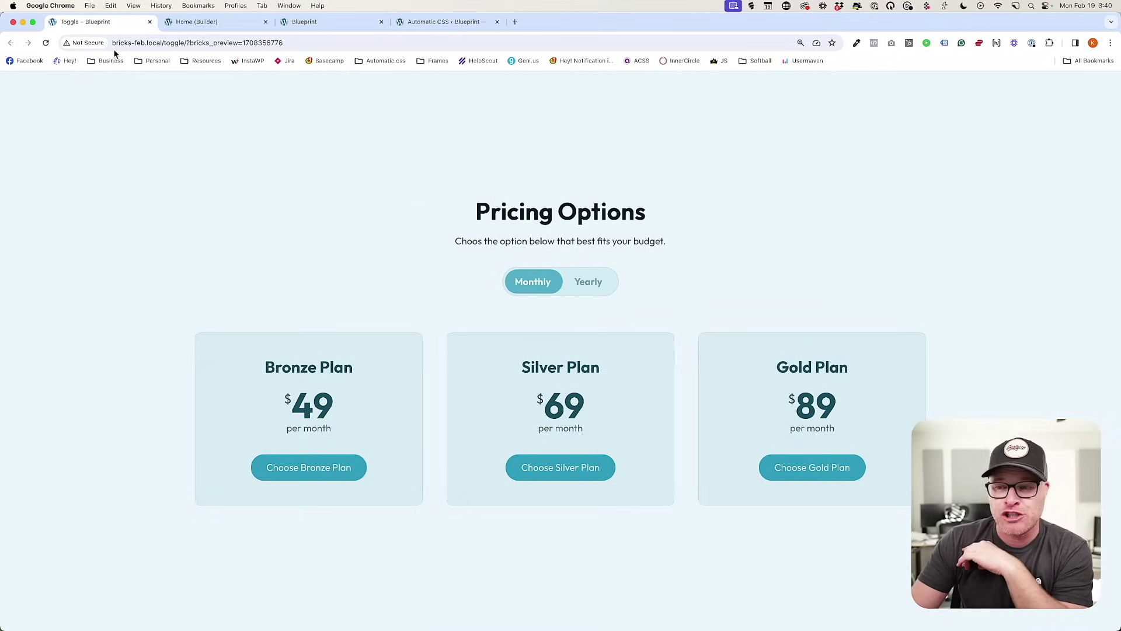
Add the comment /* Switch Label Logic */ below the yearly indicator rule at the end of the pricing switch's custom CSS.
click(198, 22)
scroll(134, 345, down, 4)
click(124, 395)
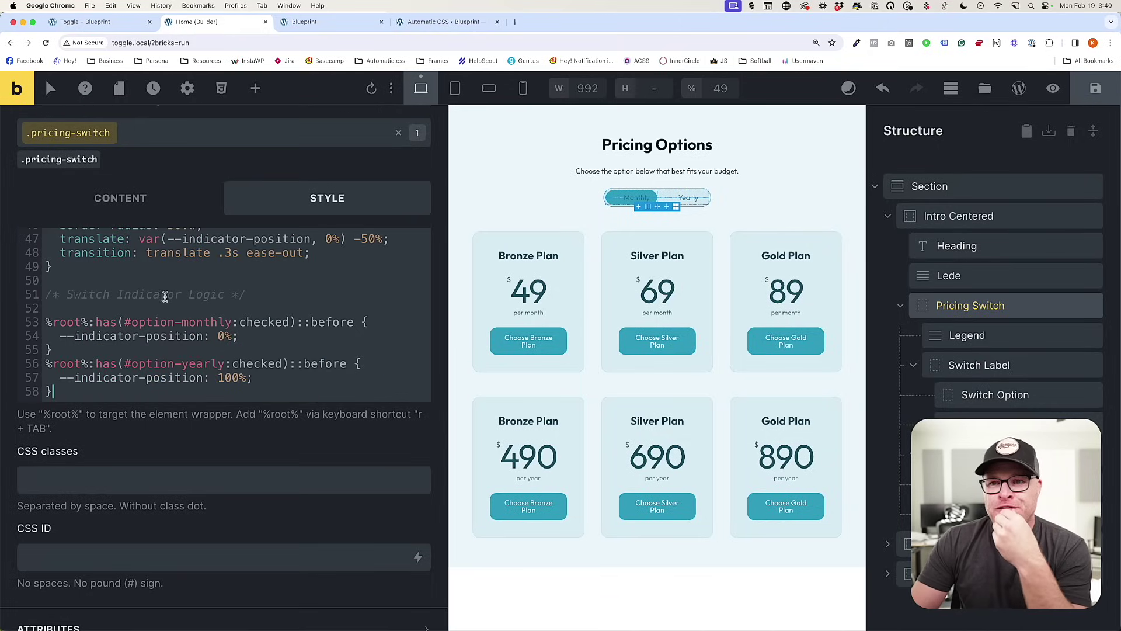
key(Return)
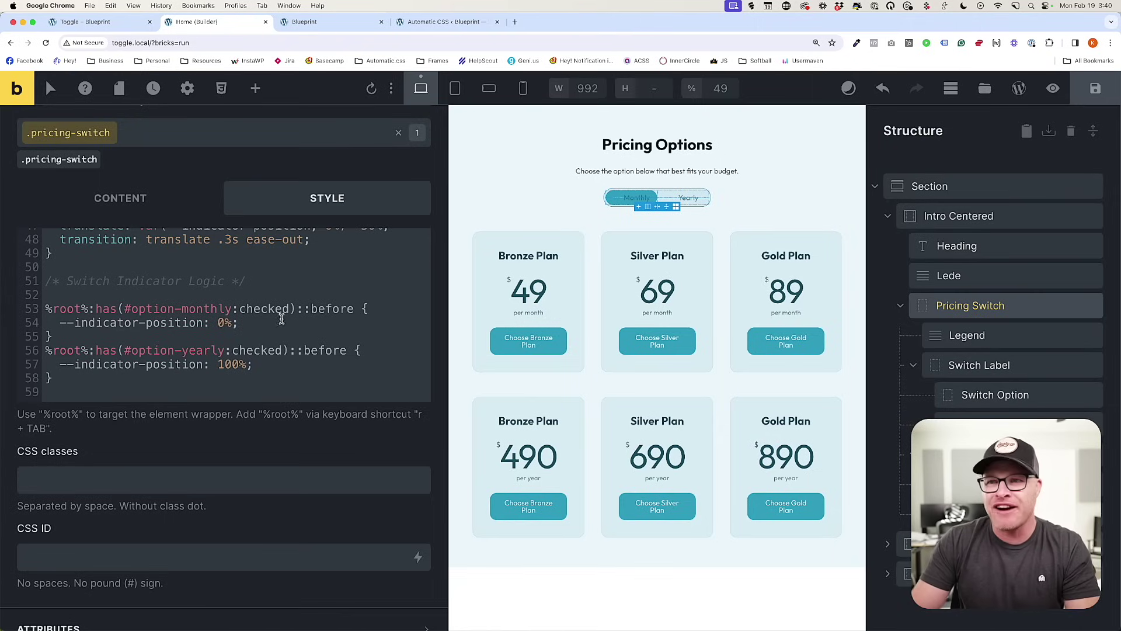
drag(297, 310, 47, 308)
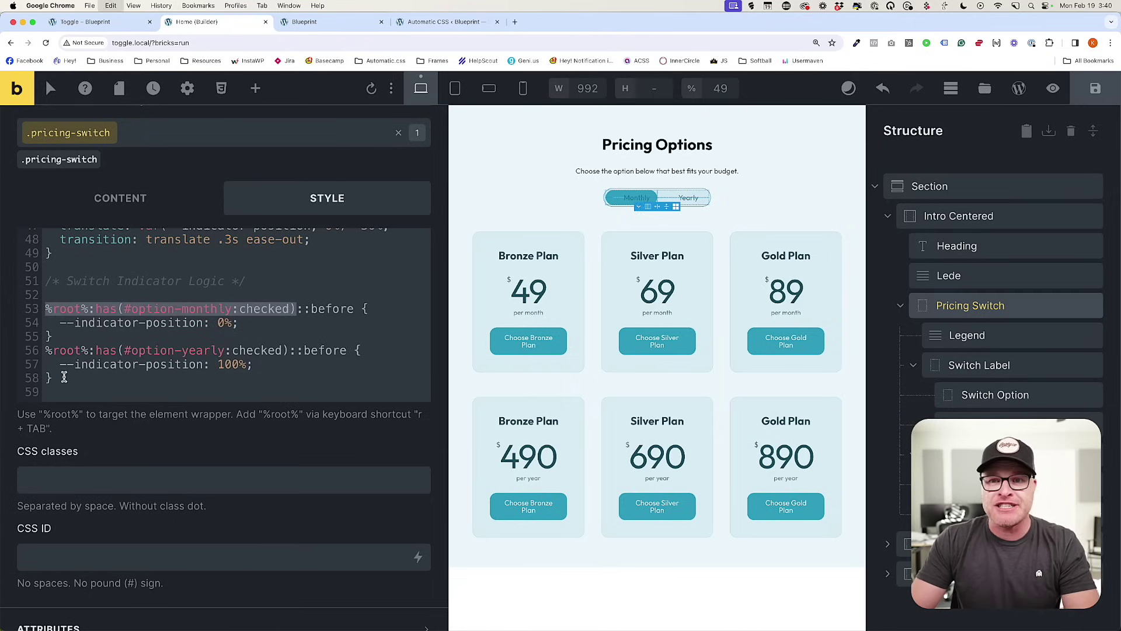
click(63, 397)
key(Return)
text(/* Swi)
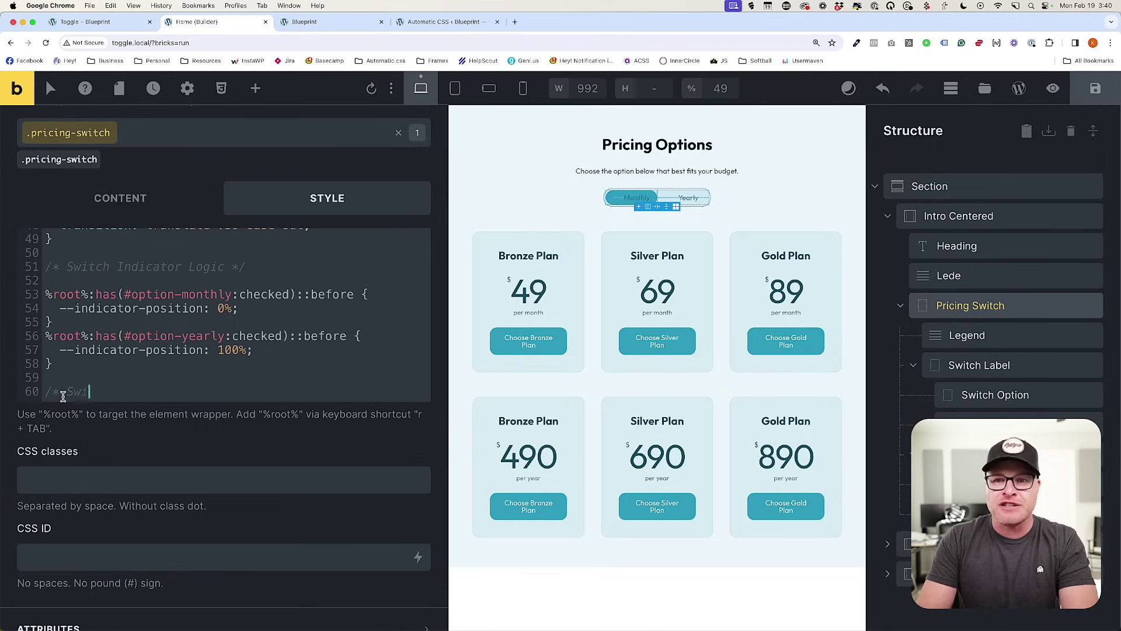
text(thc Label Logic)
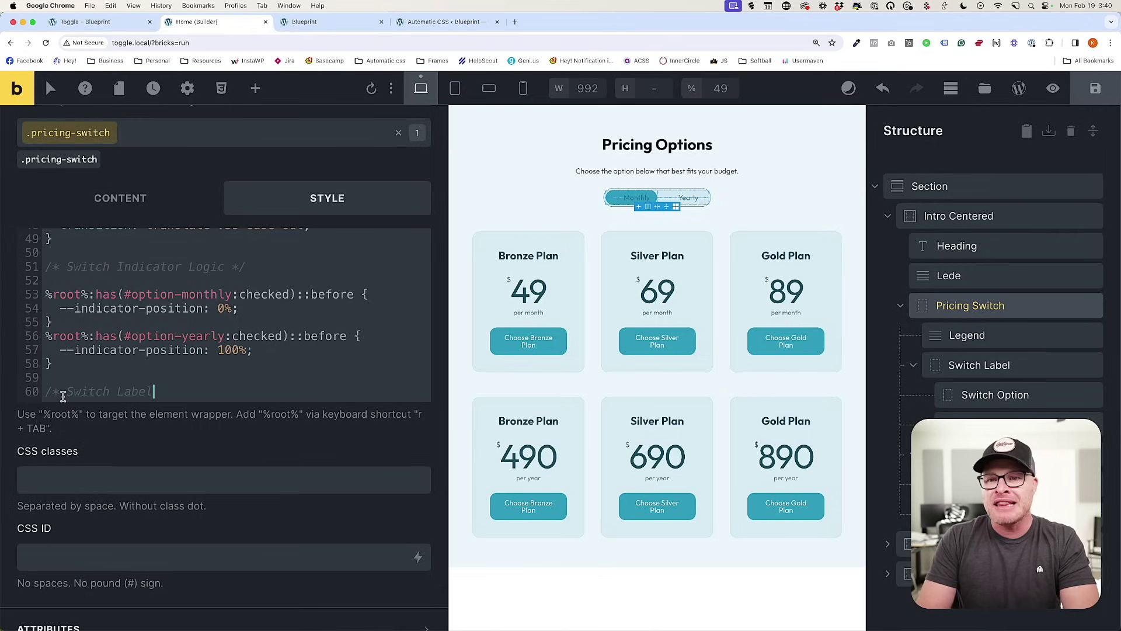
text(*/)
key(Return)
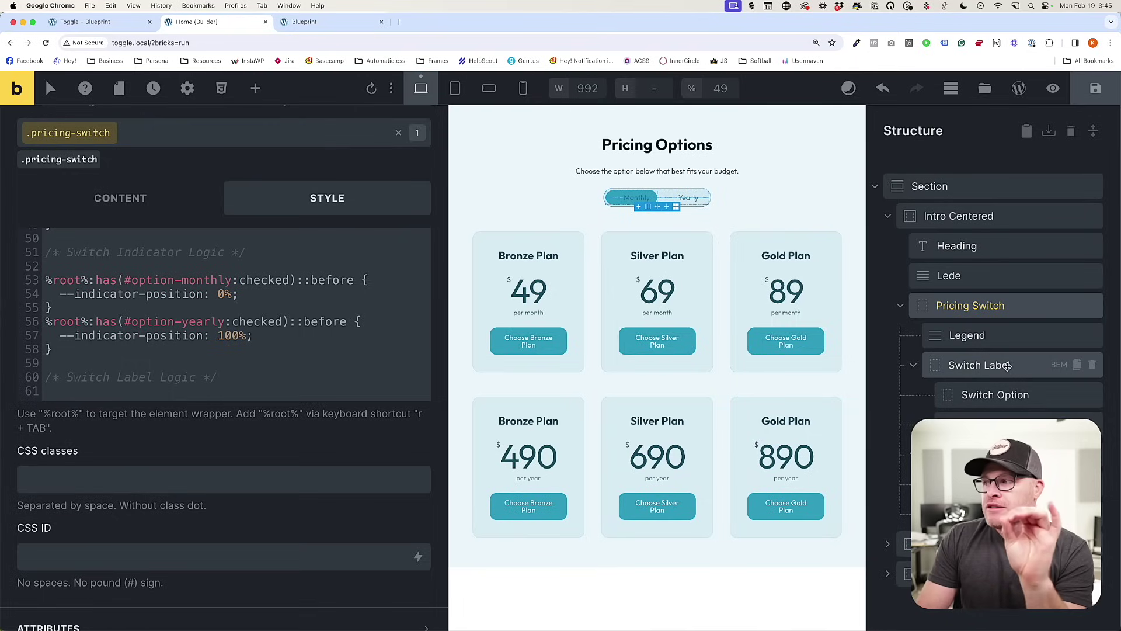
Start a selector below the Switch Label Logic comment, reading %root%-switch-label:has().
text(r)
key(Tab)
text(-label)
key(BackSpace)
key(BackSpace)
key(BackSpace)
key(BackSpace)
text(switch-label:has())
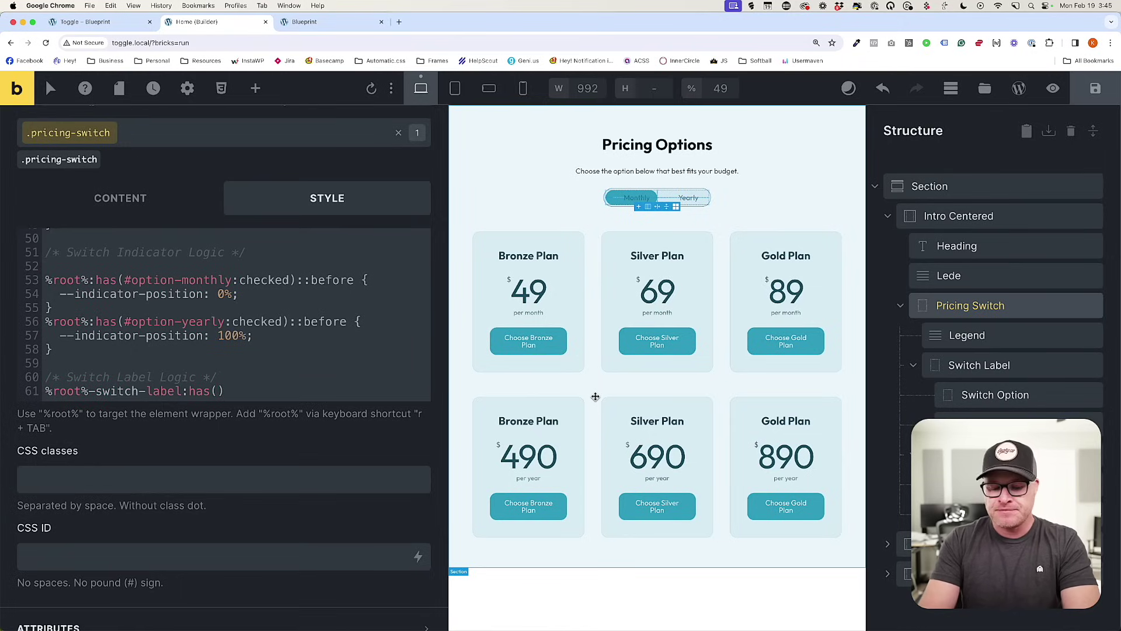
text(#option)
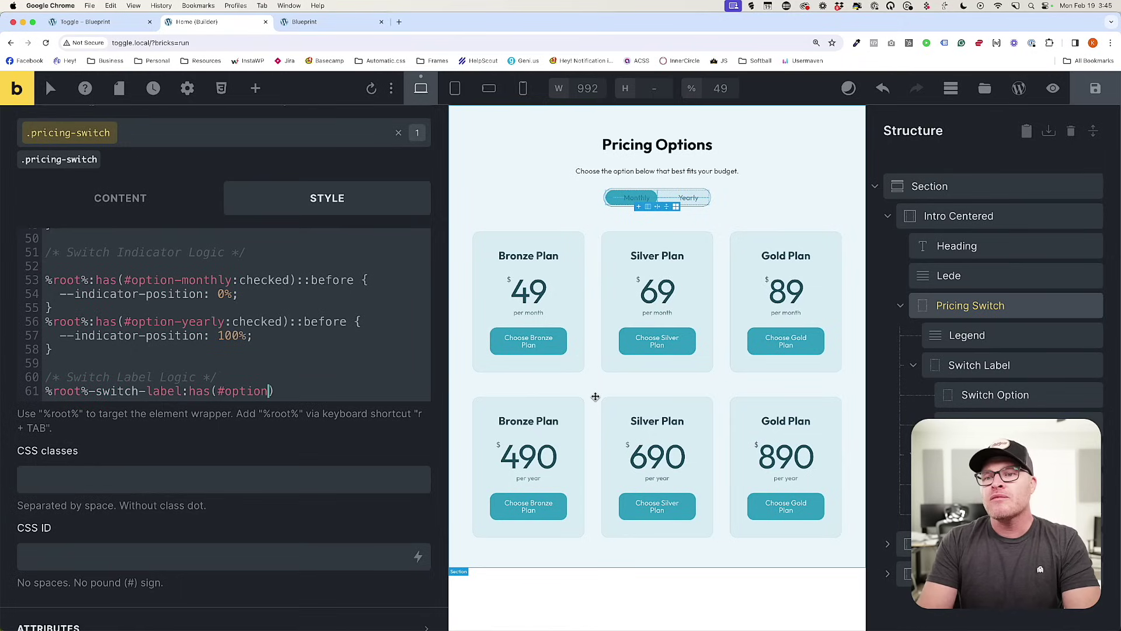
key(BackSpace)
key(BackSpace)
key(BackSpace)
key(BackSpace)
key(BackSpace)
key(BackSpace)
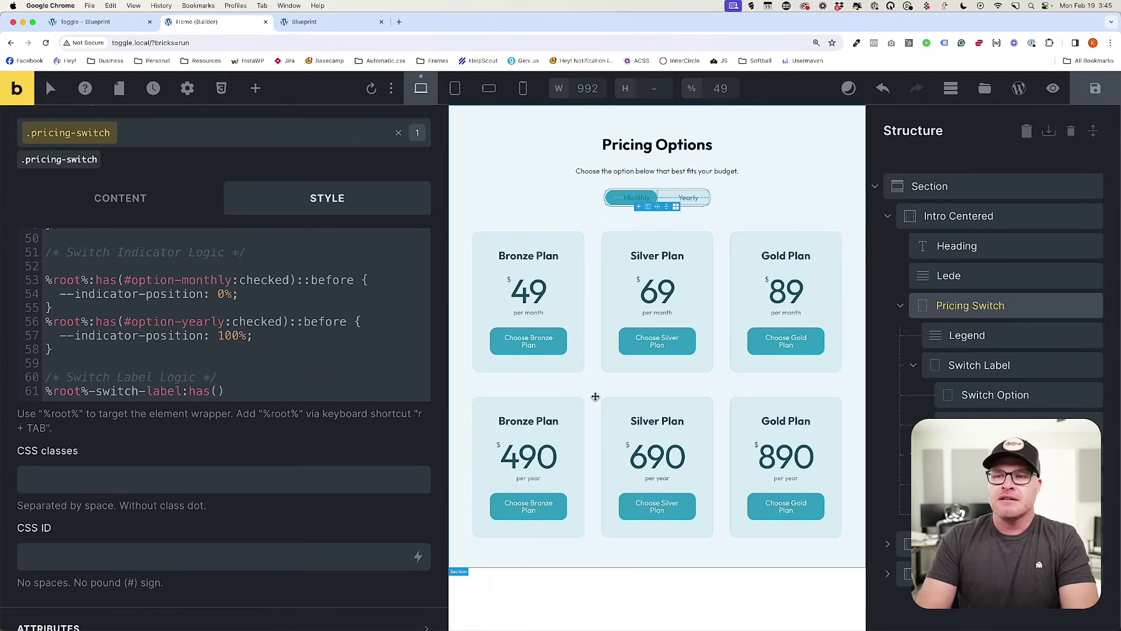
Fill the selector's :has() condition with input[type="radio"]:checked and open the rule's declaration block.
text(input)
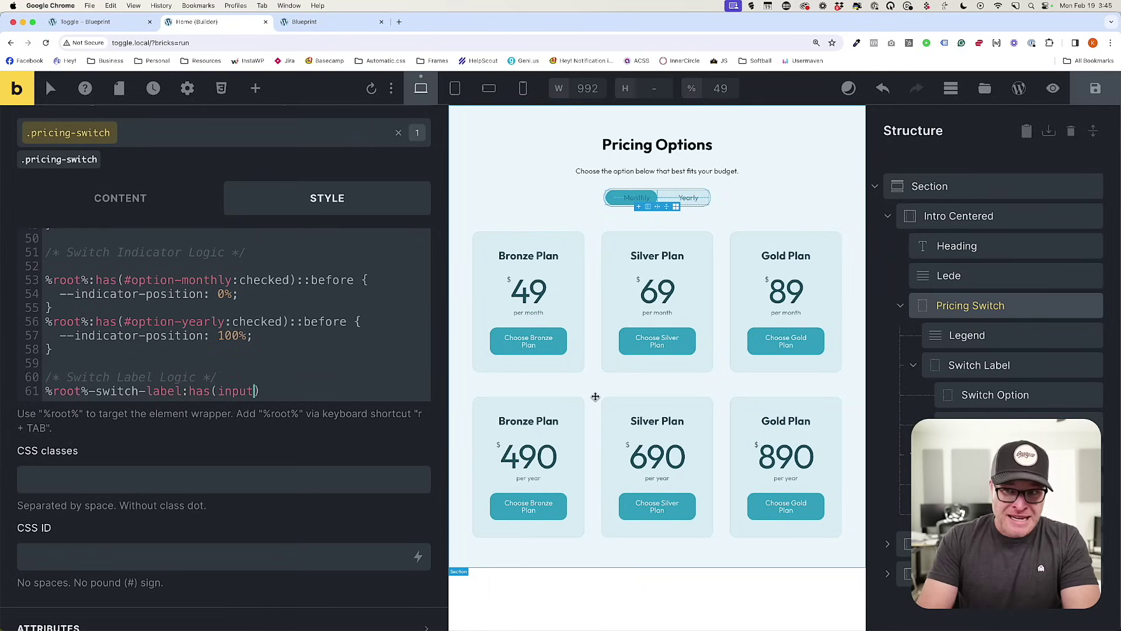
text([type="radio)
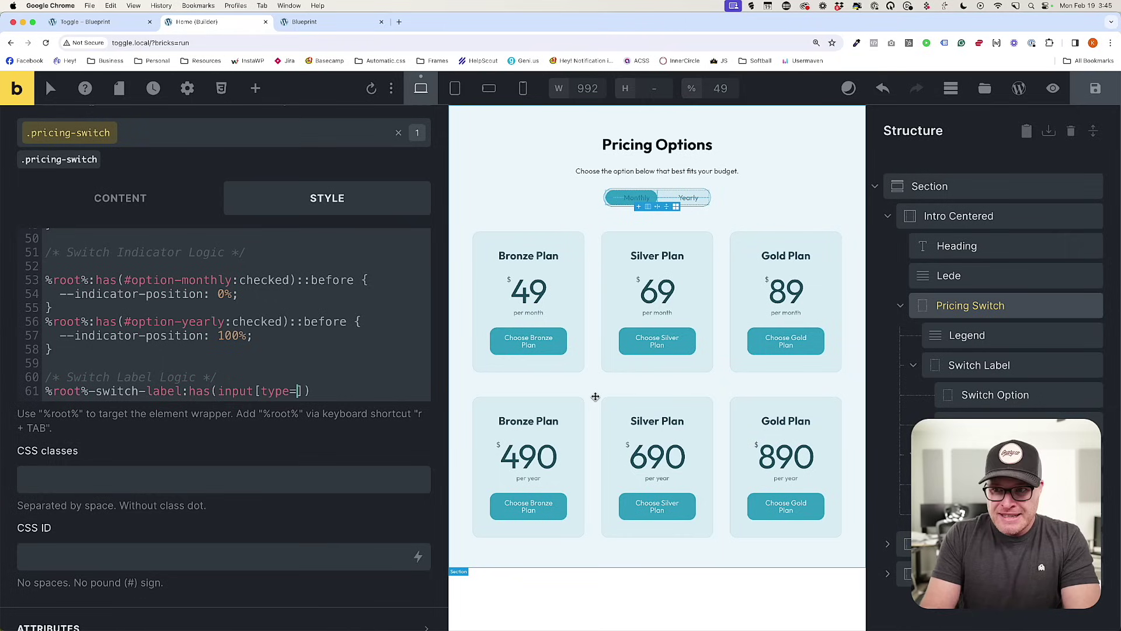
text("]:checked))
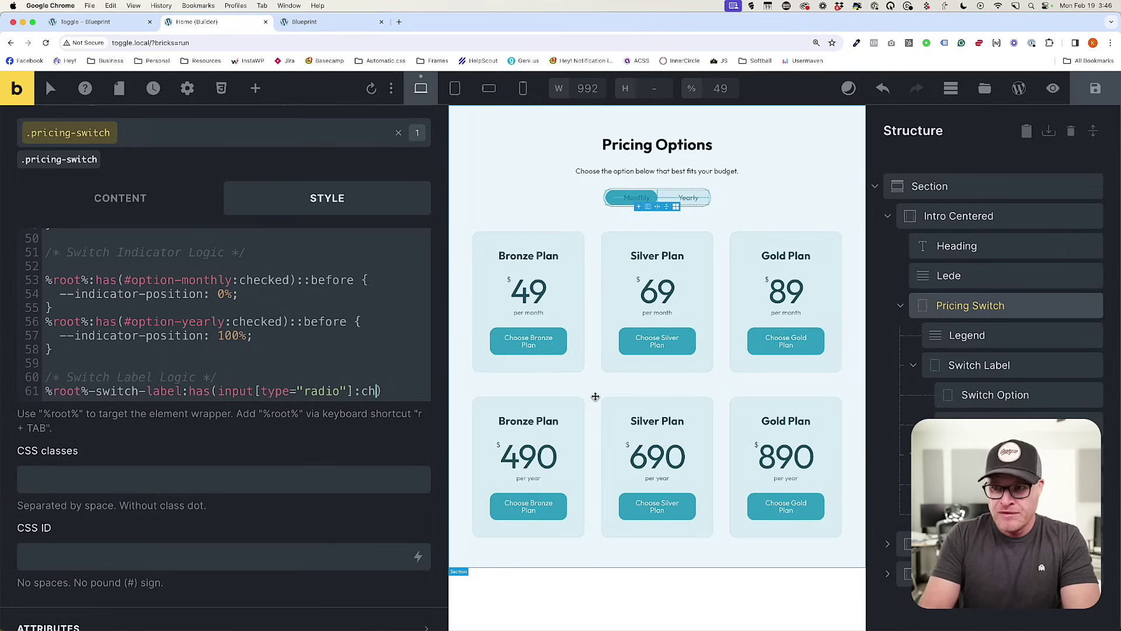
text( {)
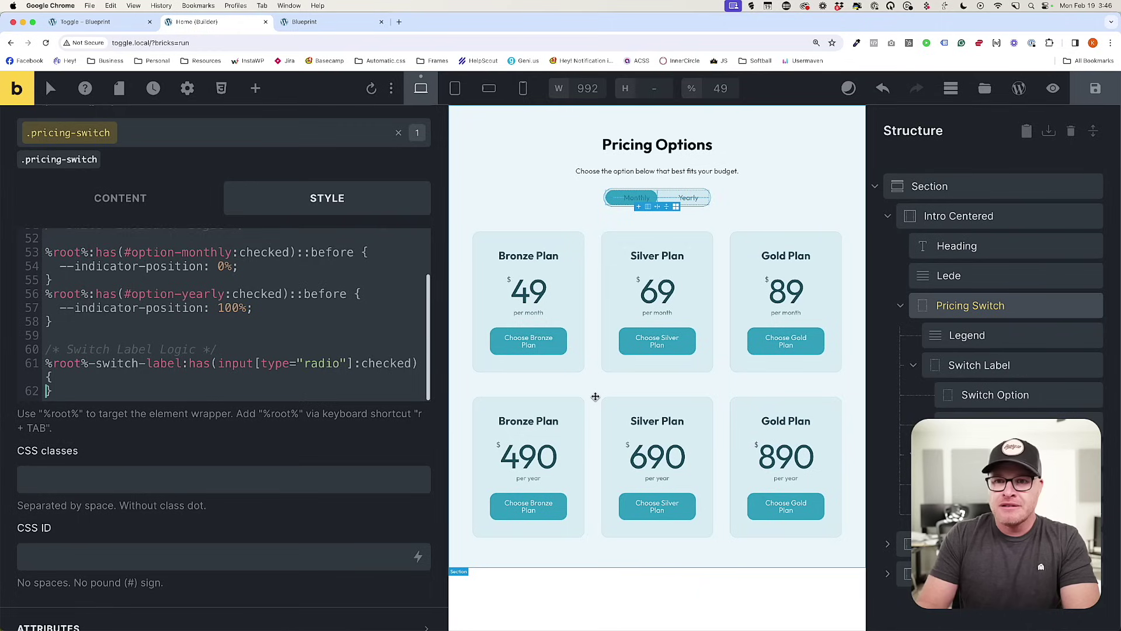
key(Return)
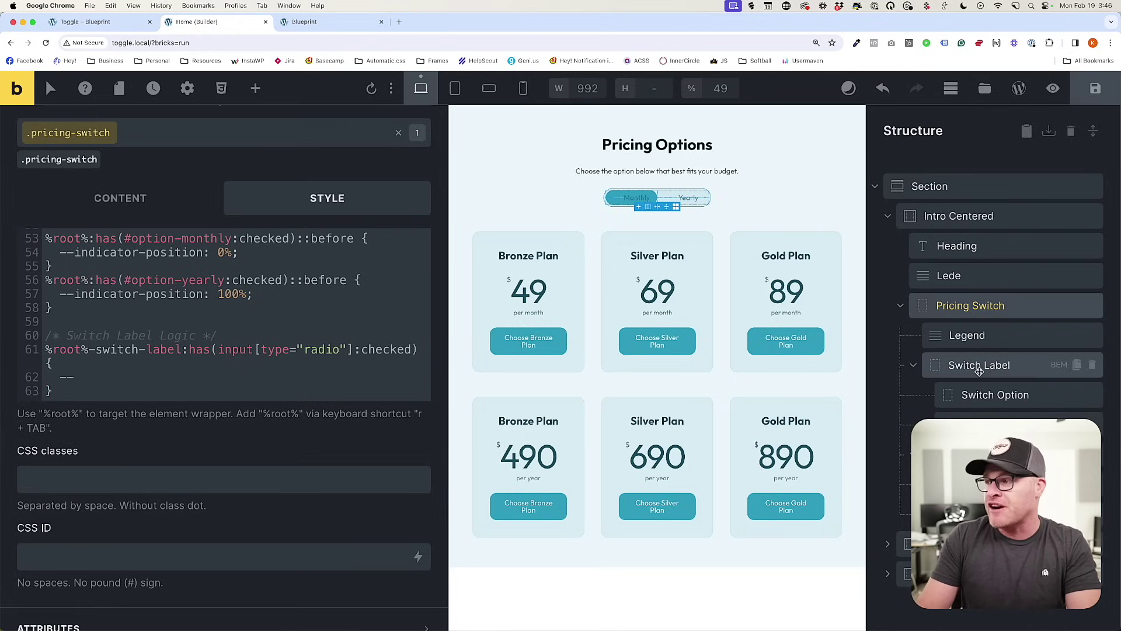
Declare --switch-label-color: white; in the checked switch label rule and save the page.
text(--switch-la)
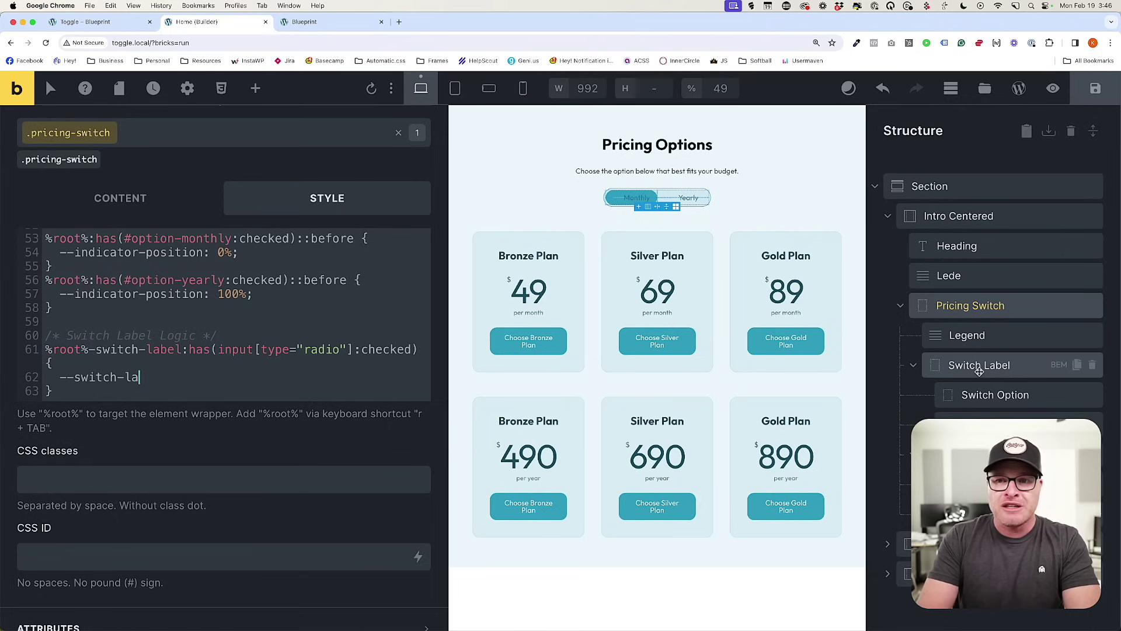
text(bel-color: white;)
key(super+s)
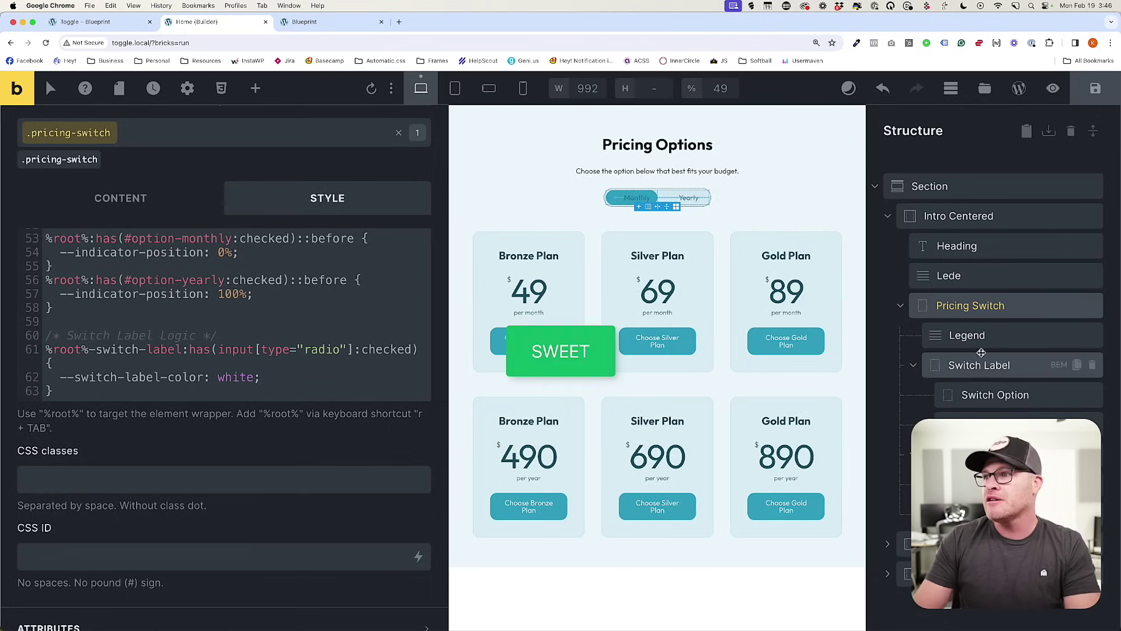
Reload the front-end preview and inspect the Monthly switch label element to examine which color rules apply to it.
click(350, 24)
key(super+r)
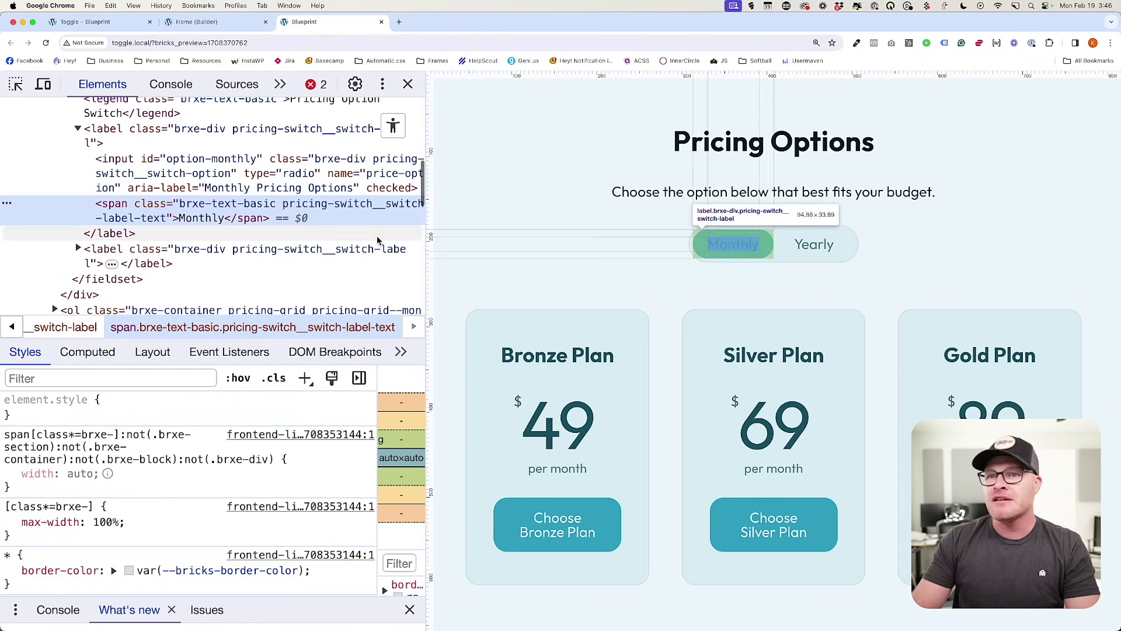
click(138, 134)
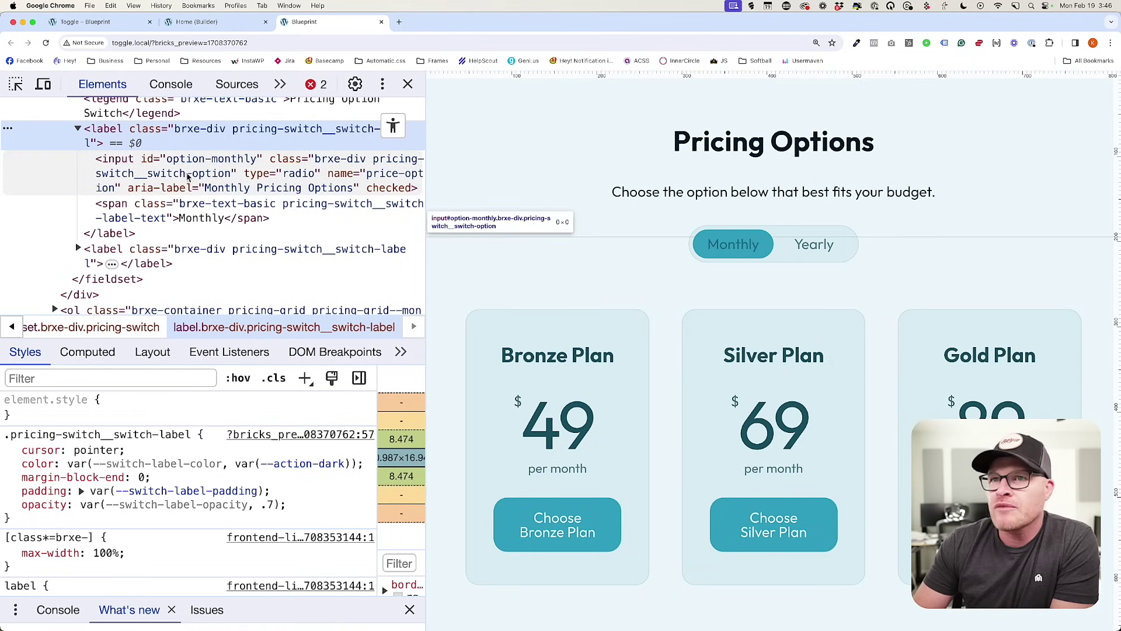
Replace the checked switch label rule's declaration with border: 5px solid red; as a test and check the front-end preview.
click(139, 160)
click(136, 128)
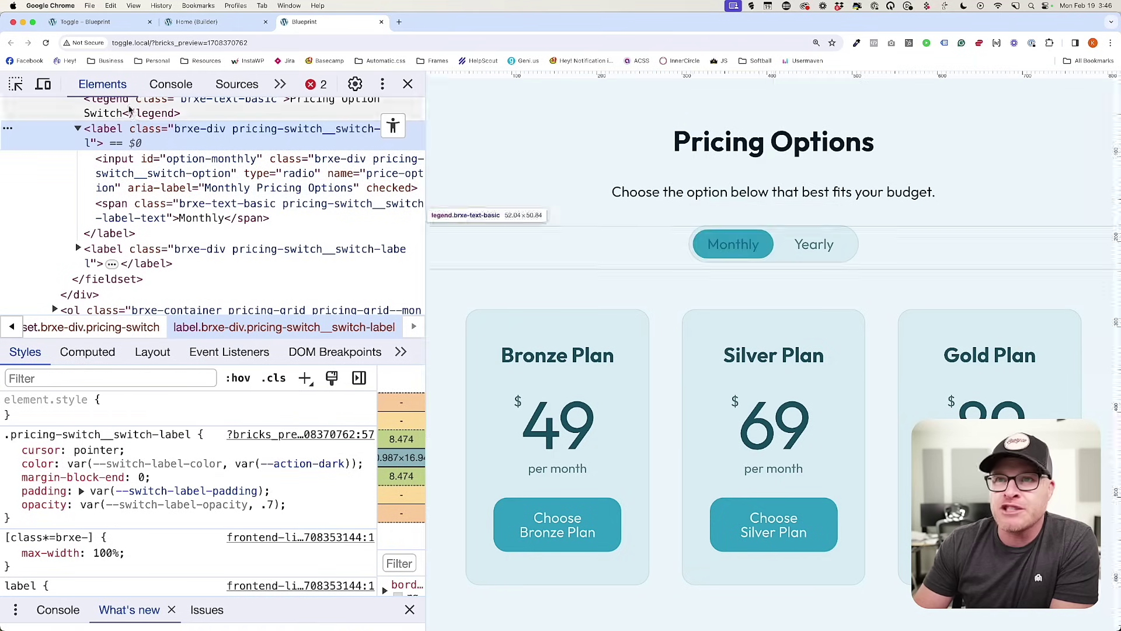
click(196, 22)
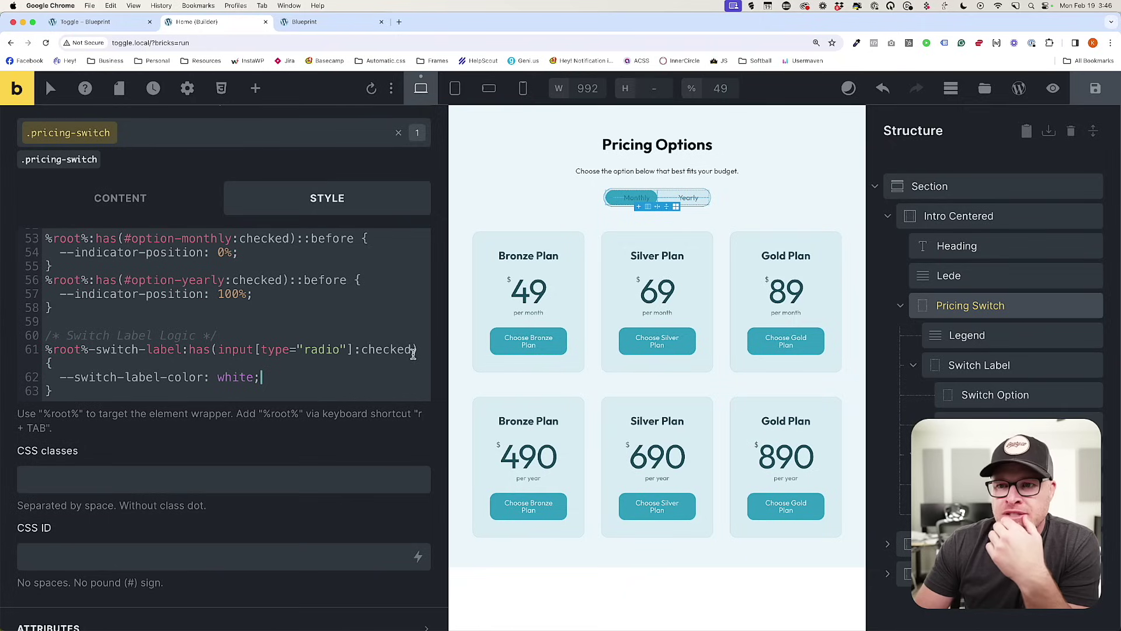
drag(282, 379, 62, 377)
text(corder: 5px solid red;)
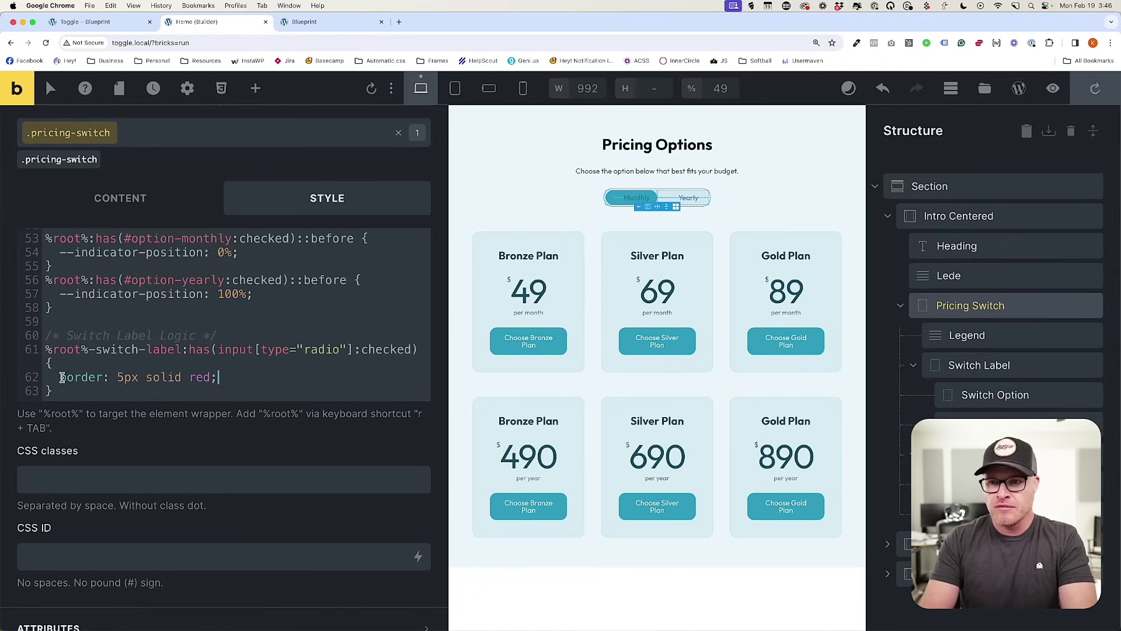
click(293, 23)
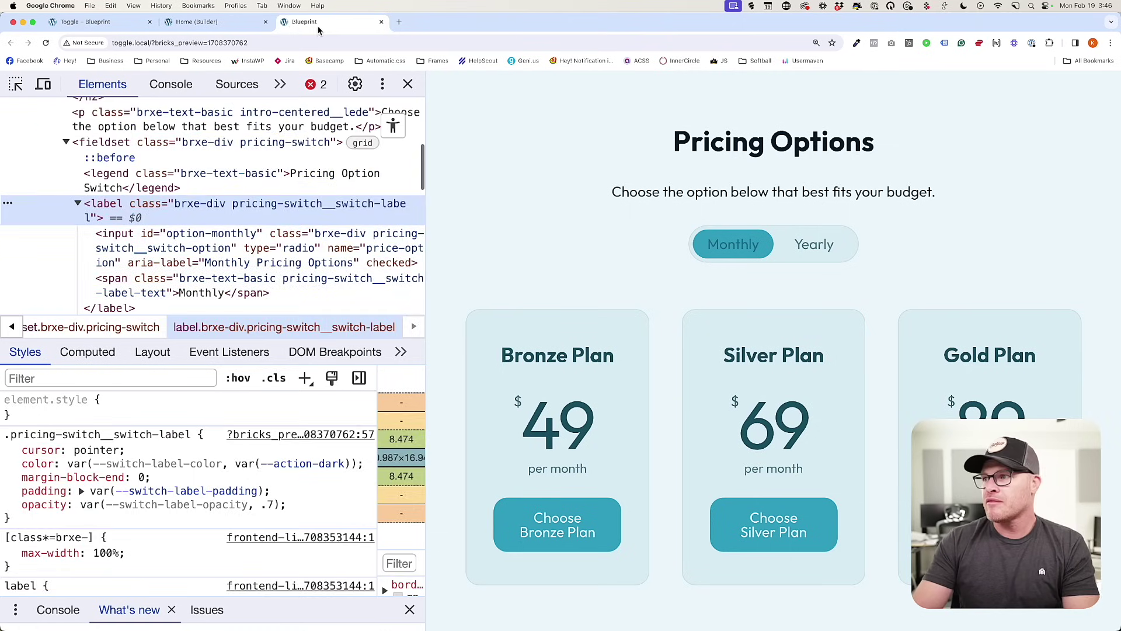
click(231, 24)
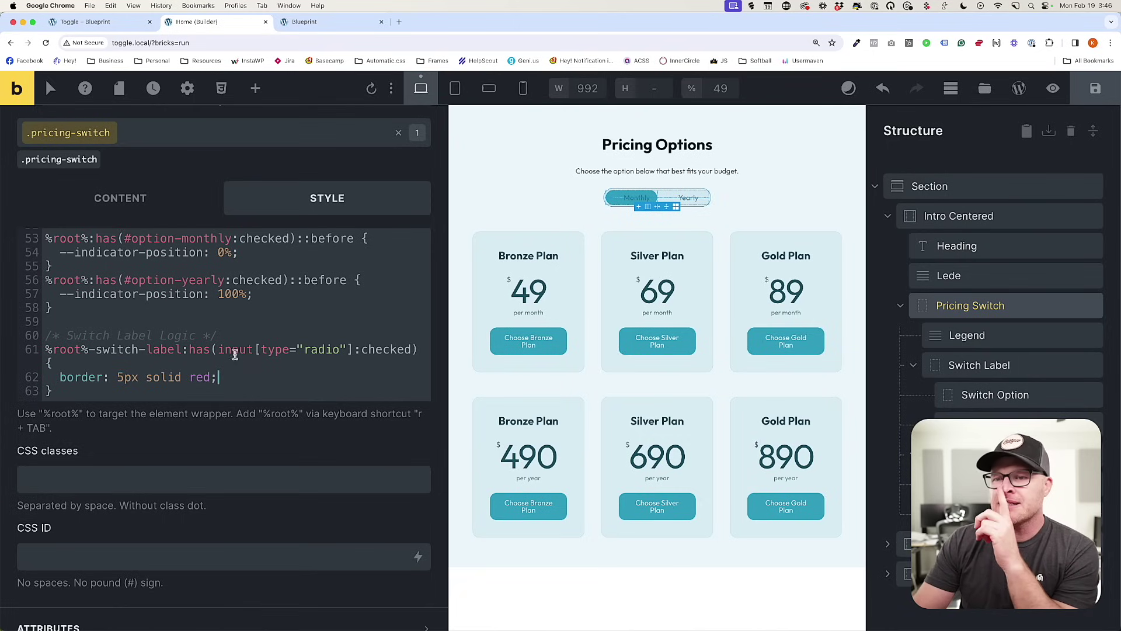
Shorten the switch label selector's :has() condition to *:checked and check the front-end preview.
drag(217, 349, 354, 350)
key(BackSpace)
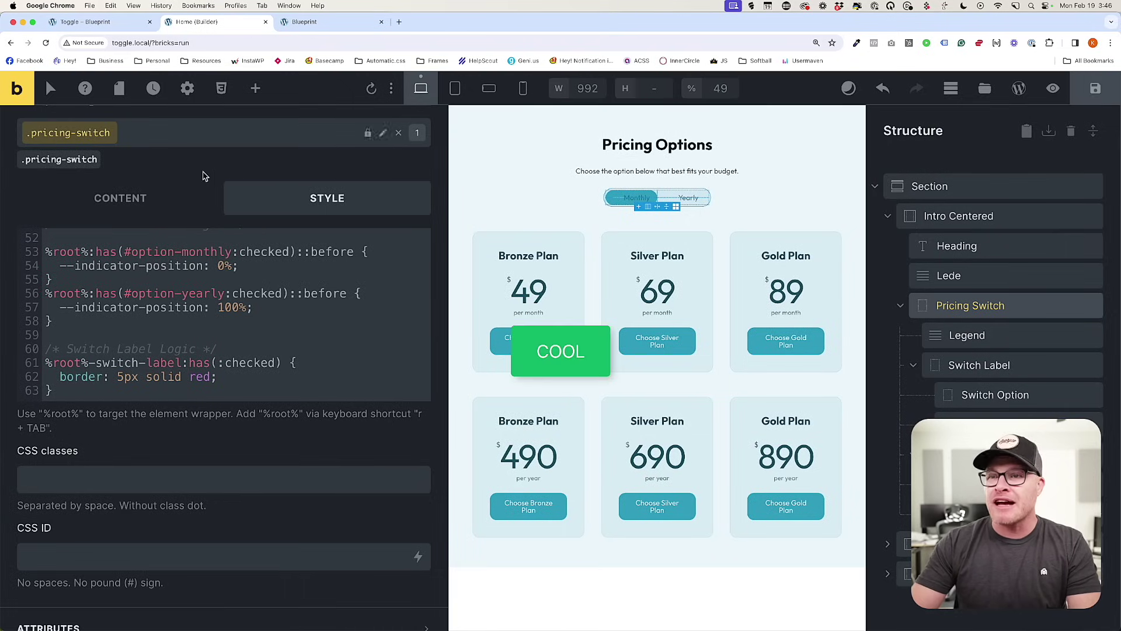
text(*)
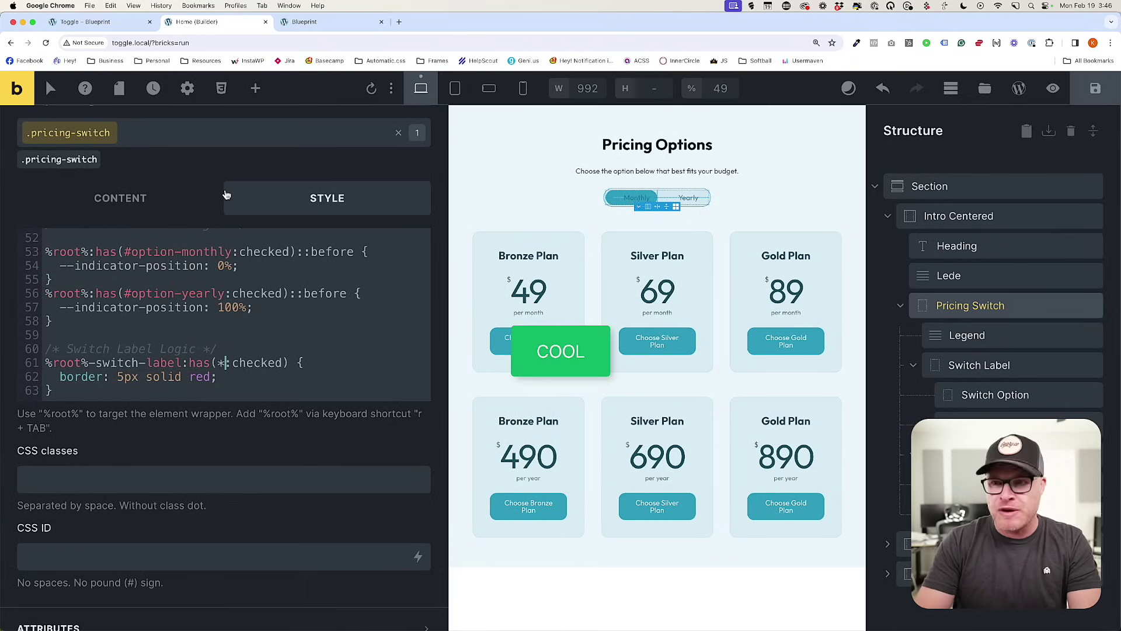
click(304, 22)
click(199, 22)
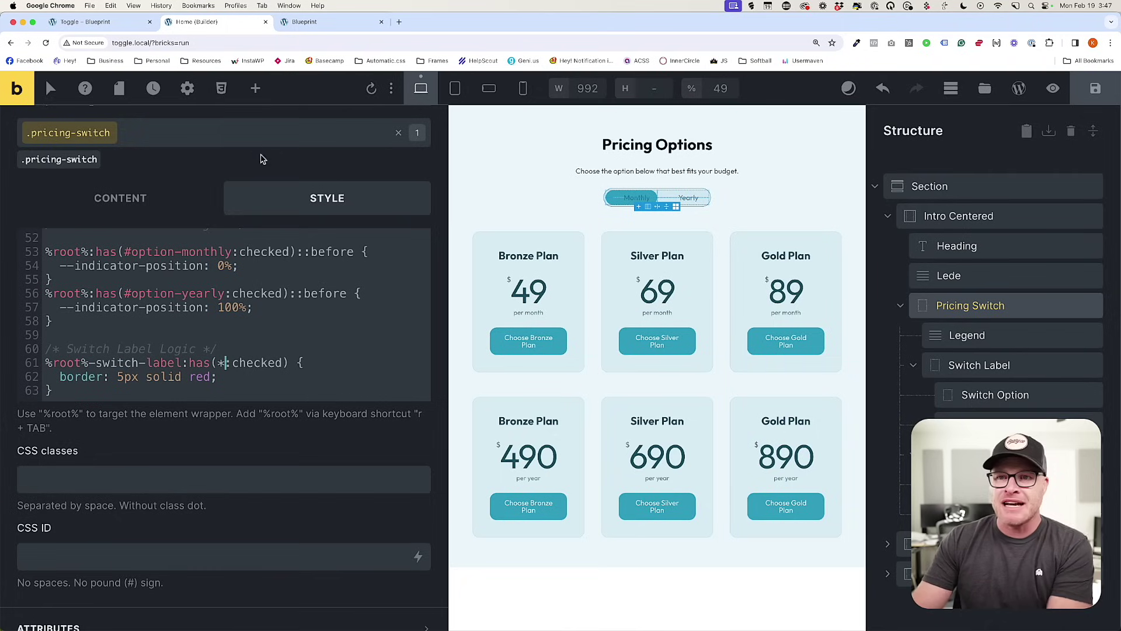
Replace %root%-switch-label in the checked rule's selector with the full class .pricing-switch__switch-label.
drag(182, 363, 48, 363)
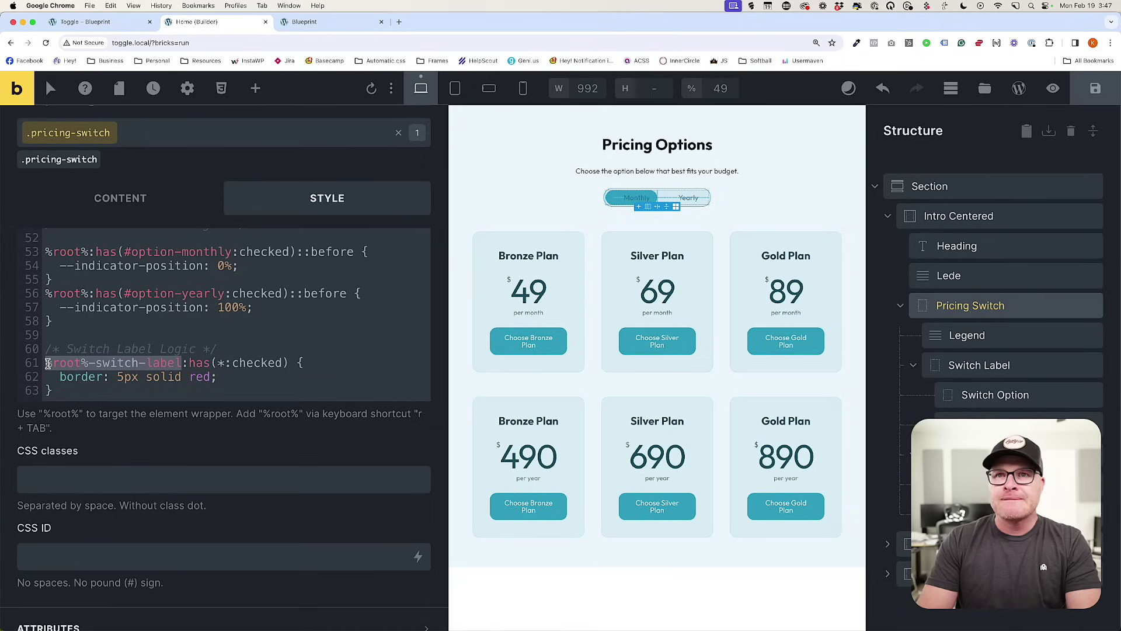
text(.pricing-switch)
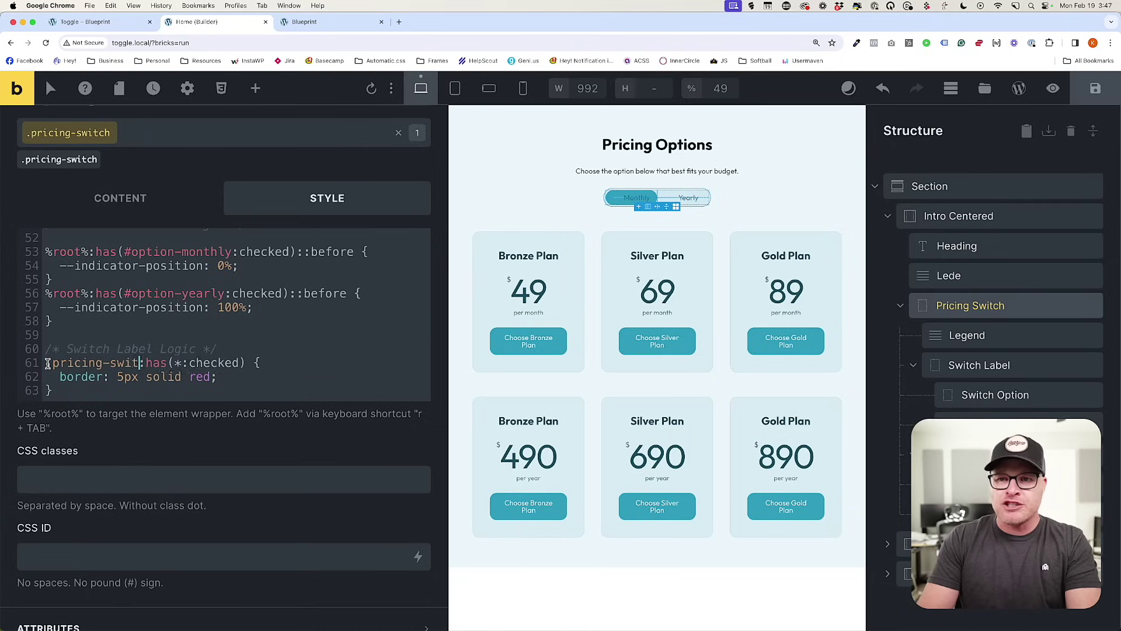
text(__)
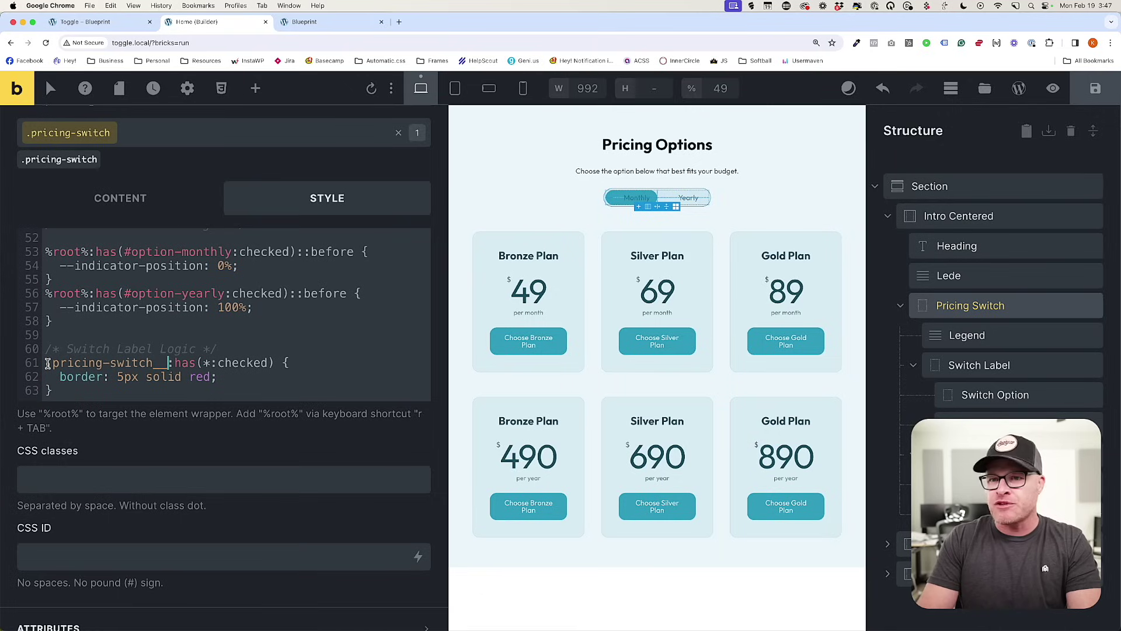
text(switch-label)
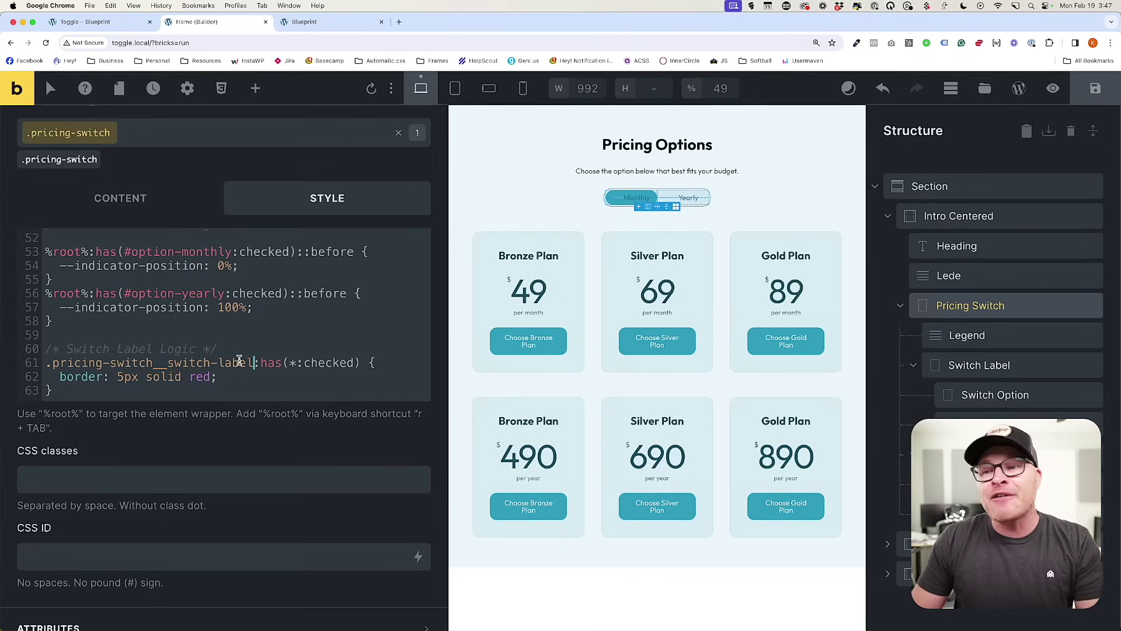
Rewrite the checked rule's class selector as %root%__switch-label, save, and reload the front-end preview.
drag(254, 363, 43, 362)
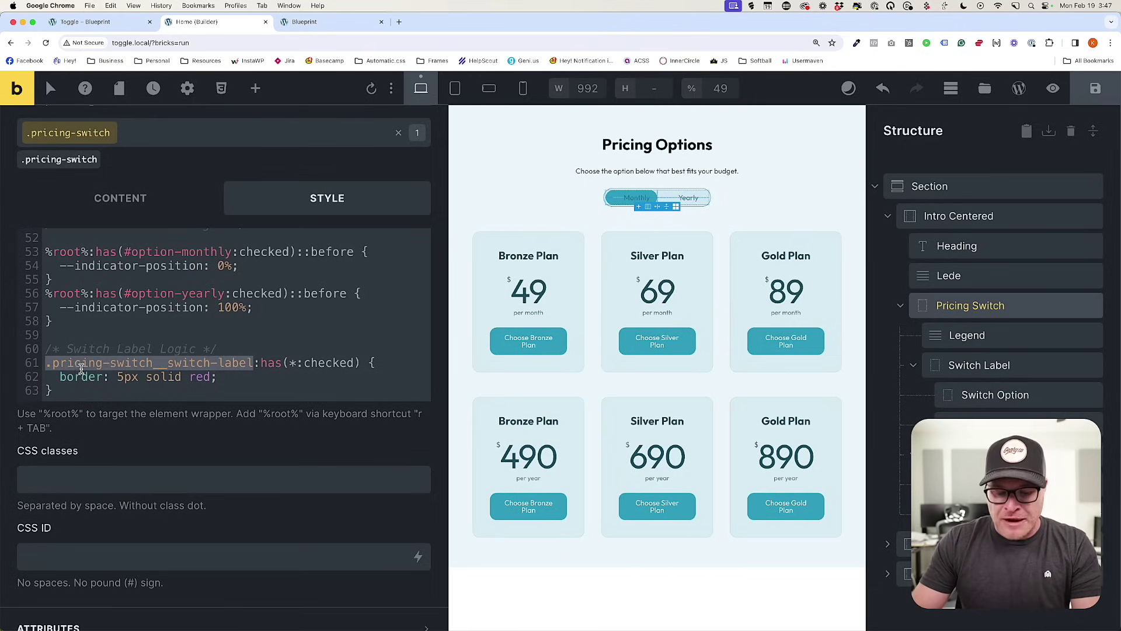
text(r)
key(Tab)
text(__pr)
key(BackSpace)
key(BackSpace)
text(switch-label)
key(super+s)
click(314, 26)
key(super+r)
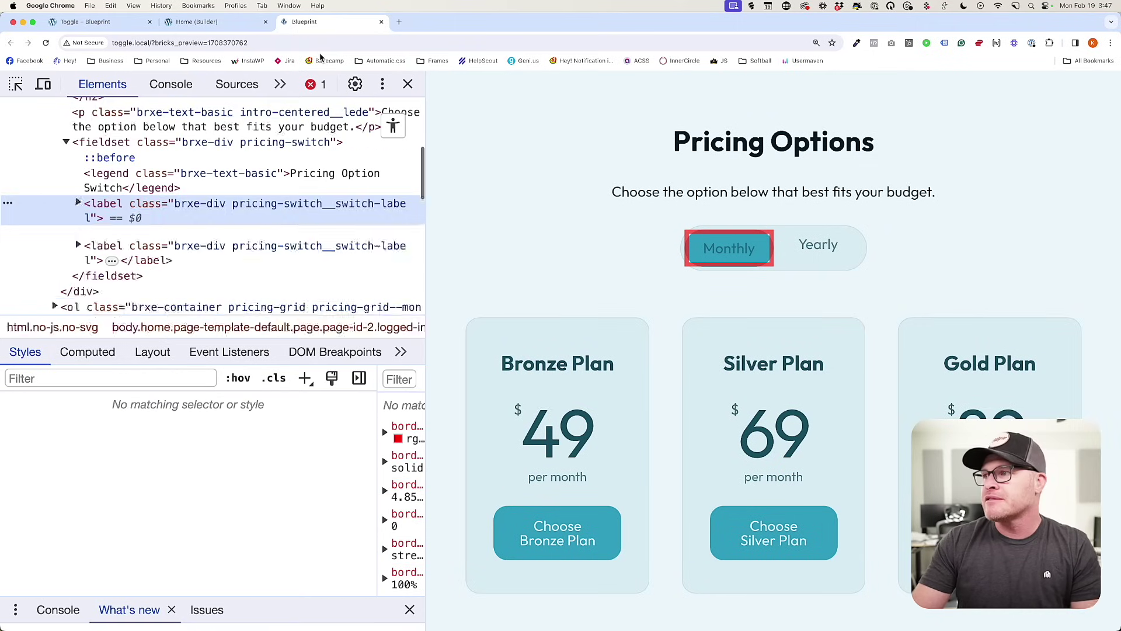
Remove the asterisk from the switch label's :has() condition so it reads :has(:checked), save, and reload the front-end preview.
click(196, 21)
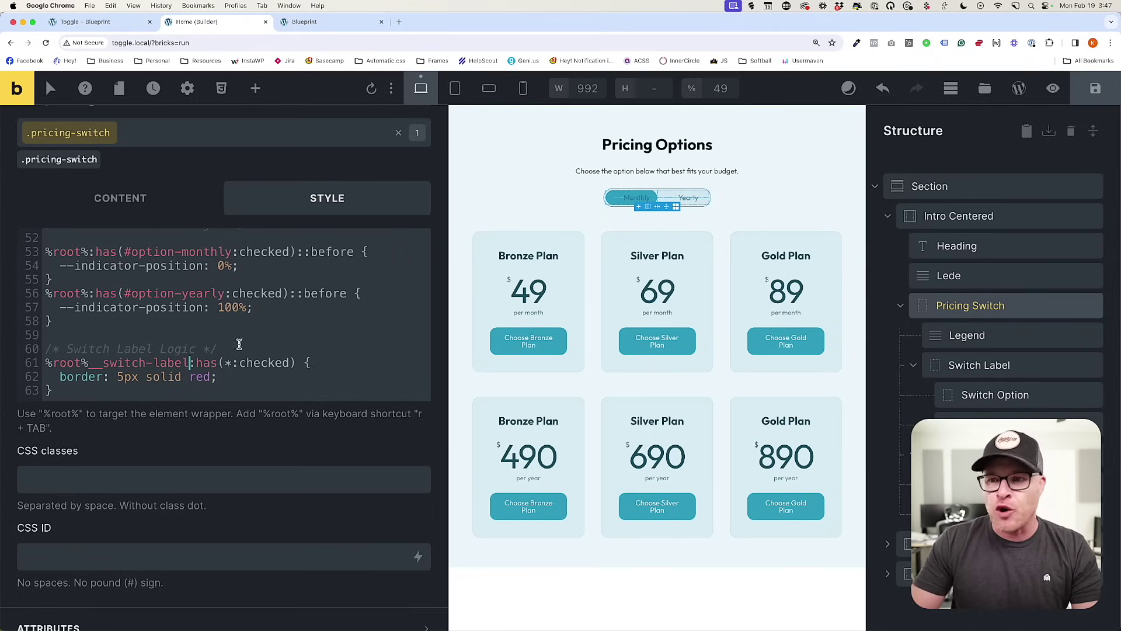
click(233, 366)
key(BackSpace)
key(super+s)
click(308, 21)
key(super+r)
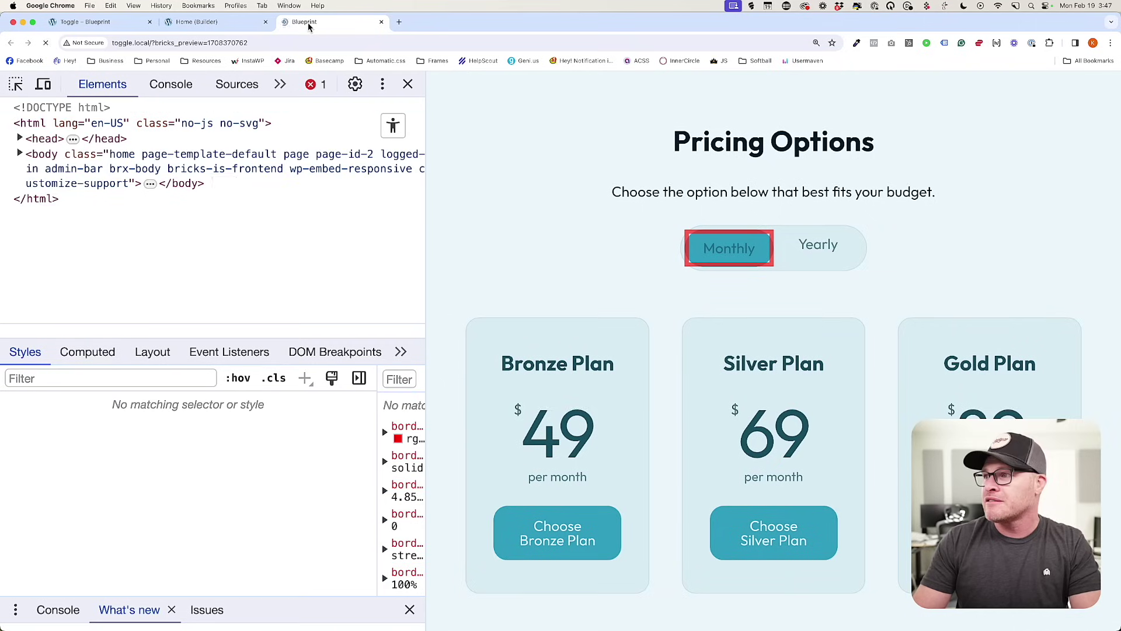
Replace the test border with --switch-label-color: white; in the checked label rule, save, and check the front-end preview.
click(196, 22)
drag(229, 376, 61, 371)
text(--switch-)
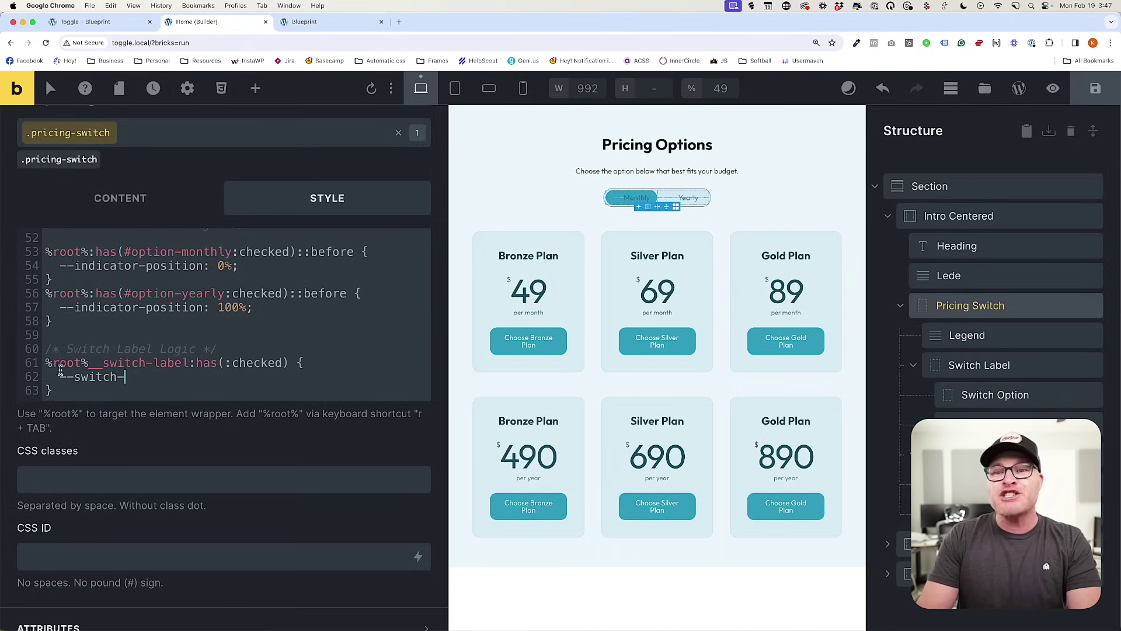
text(label-color: white;)
key(super+s)
click(301, 24)
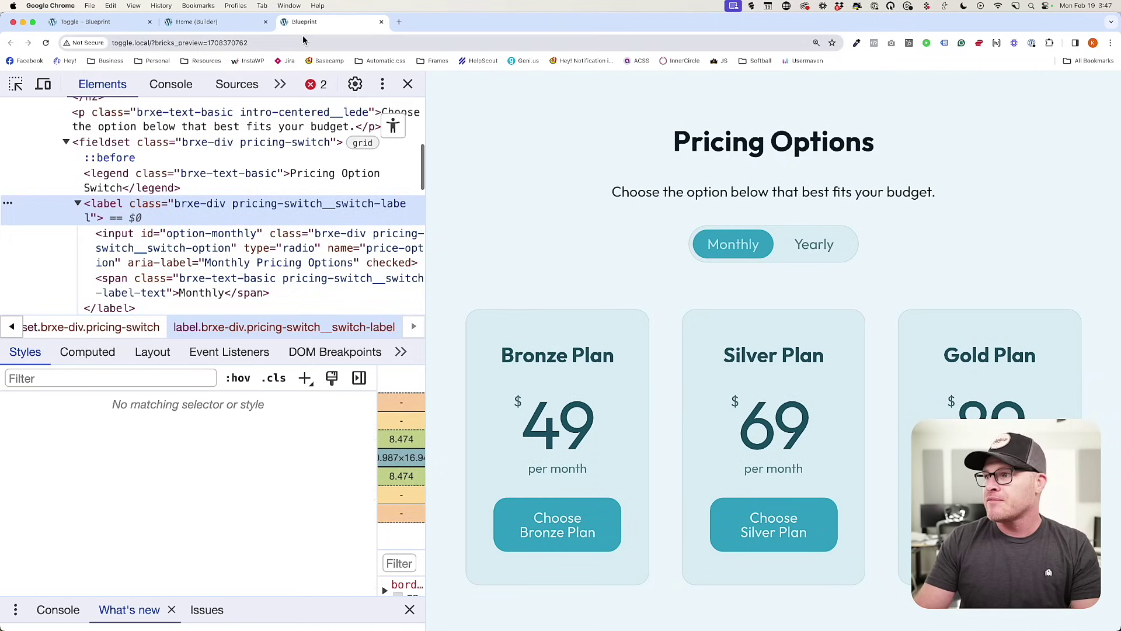
click(193, 22)
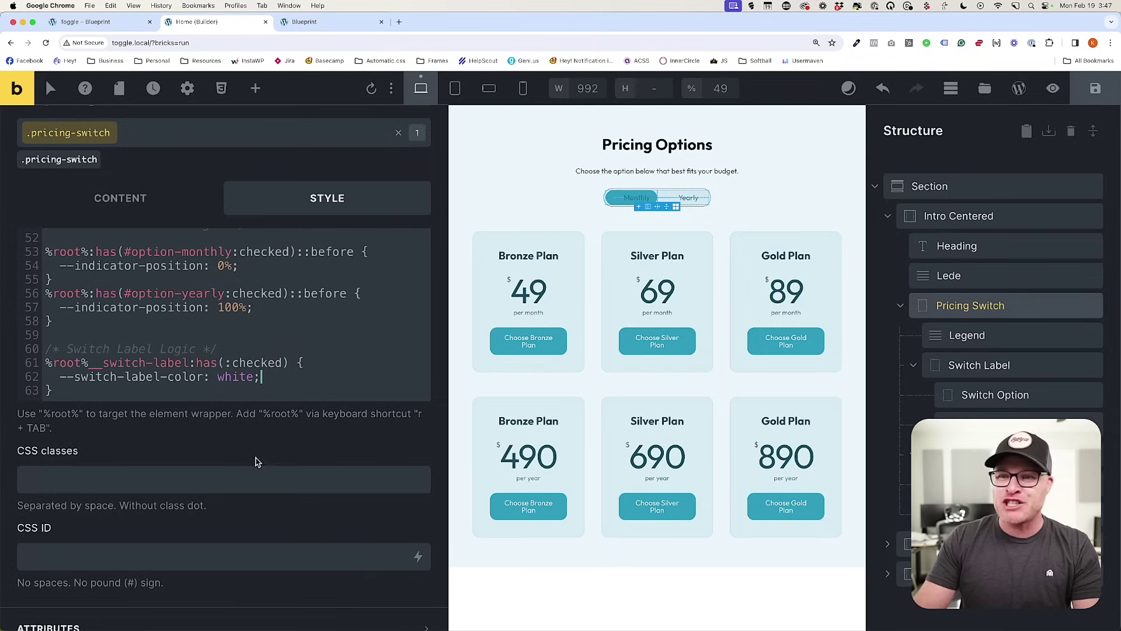
text(opacity:)
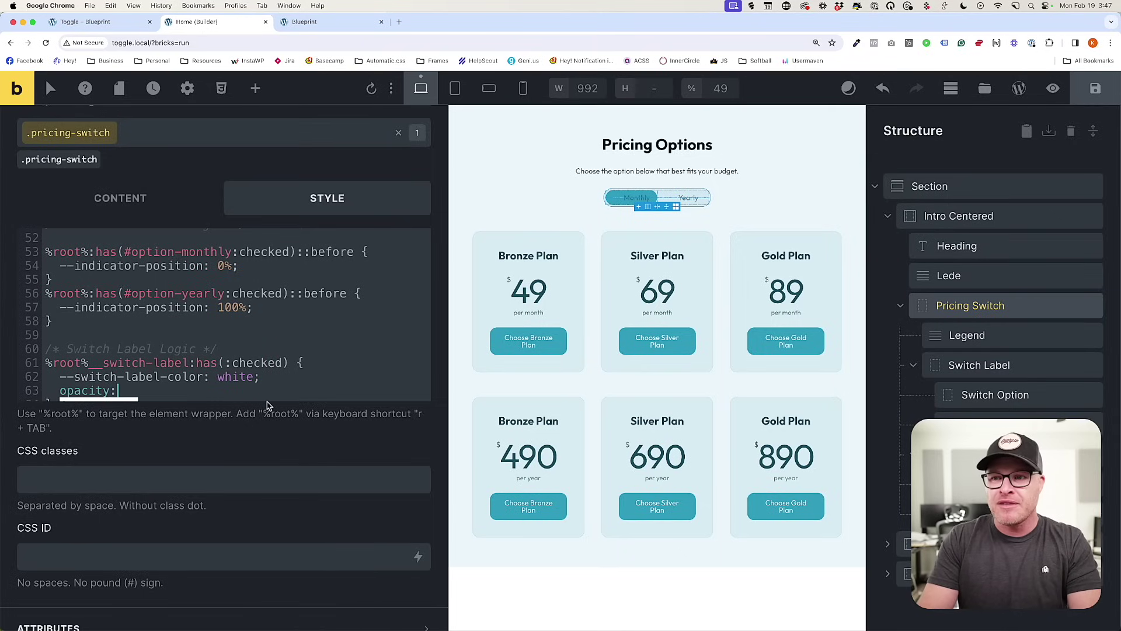
key(BackSpace)
key(BackSpace)
key(BackSpace)
key(BackSpace)
key(BackSpace)
key(BackSpace)
key(BackSpace)
key(BackSpace)
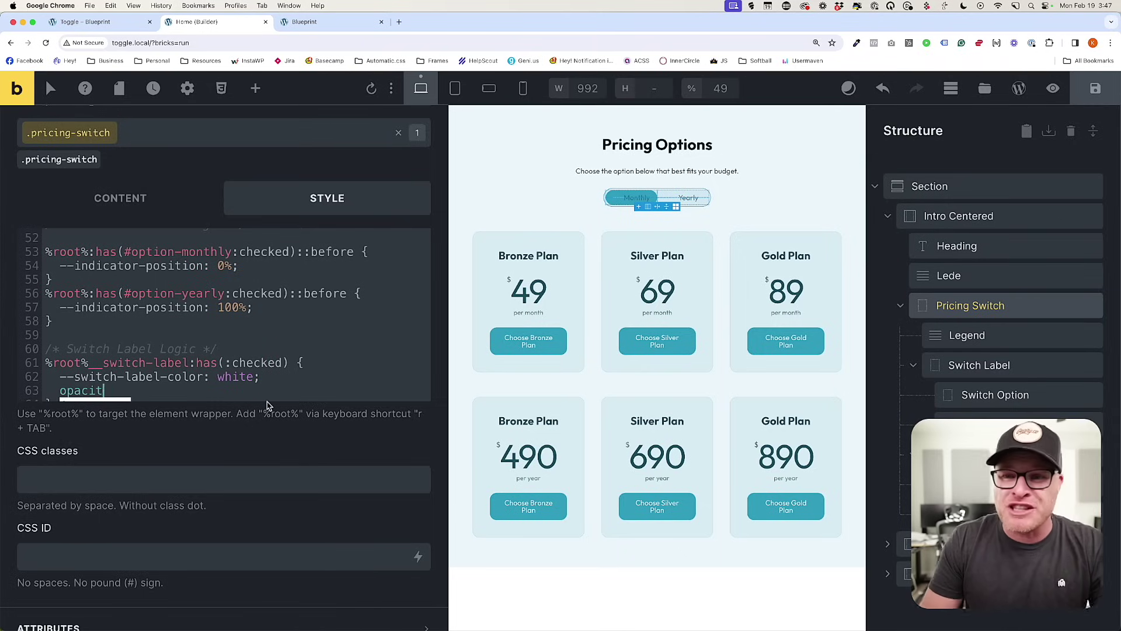
Add --switch-label-opacity: 1; to the checked switch label rule and reload the front-end preview.
text(--switch)
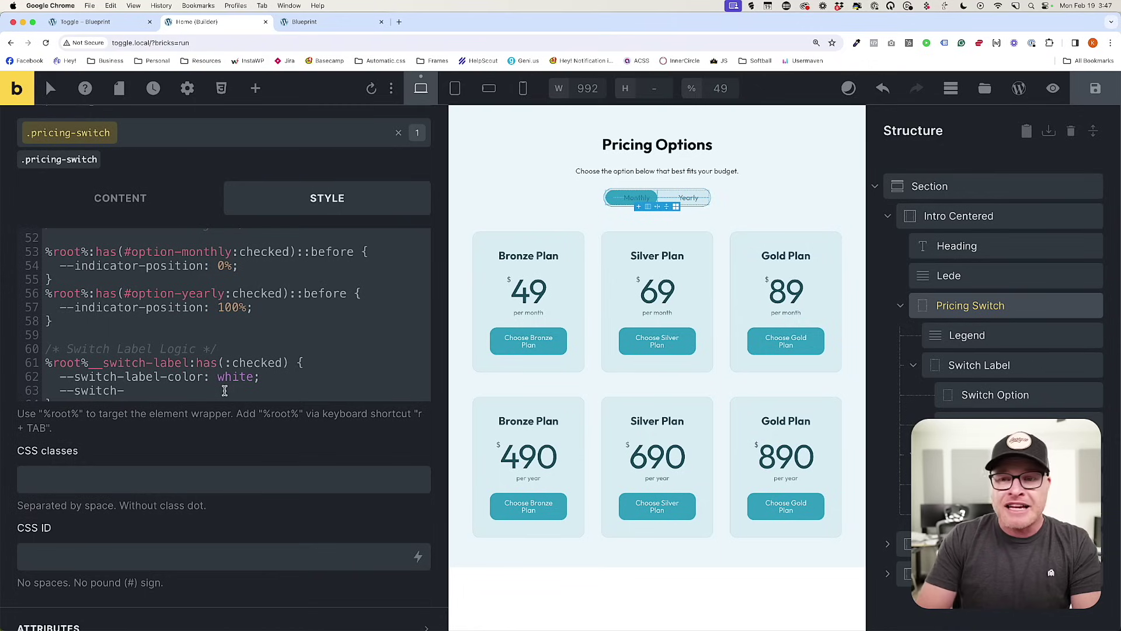
text(-label-opacity: 1;)
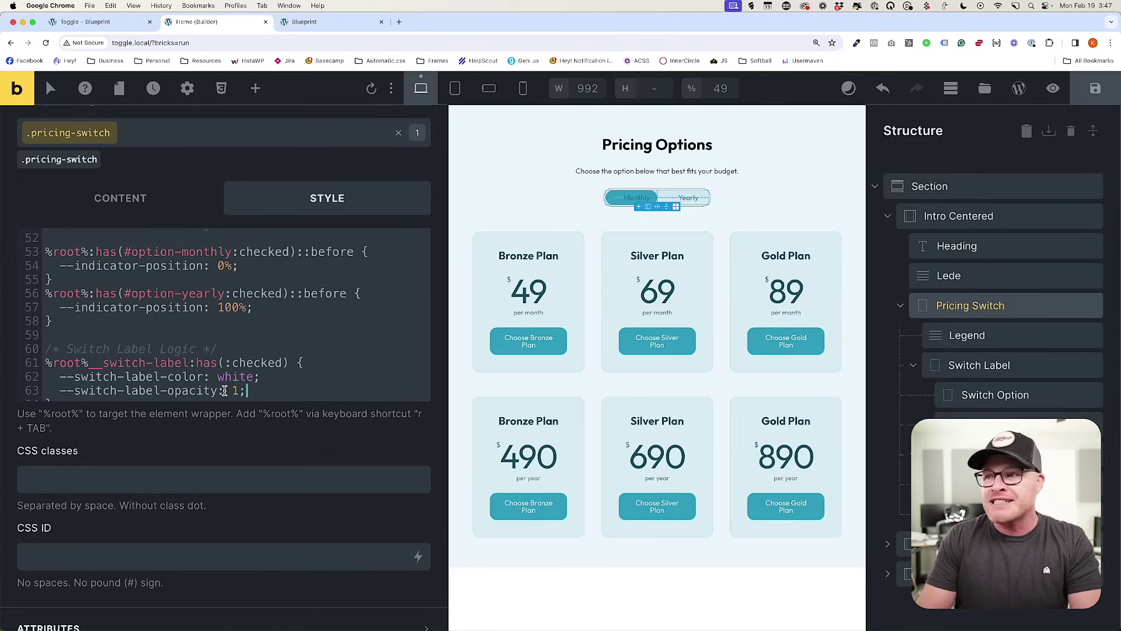
click(327, 22)
key(super+r)
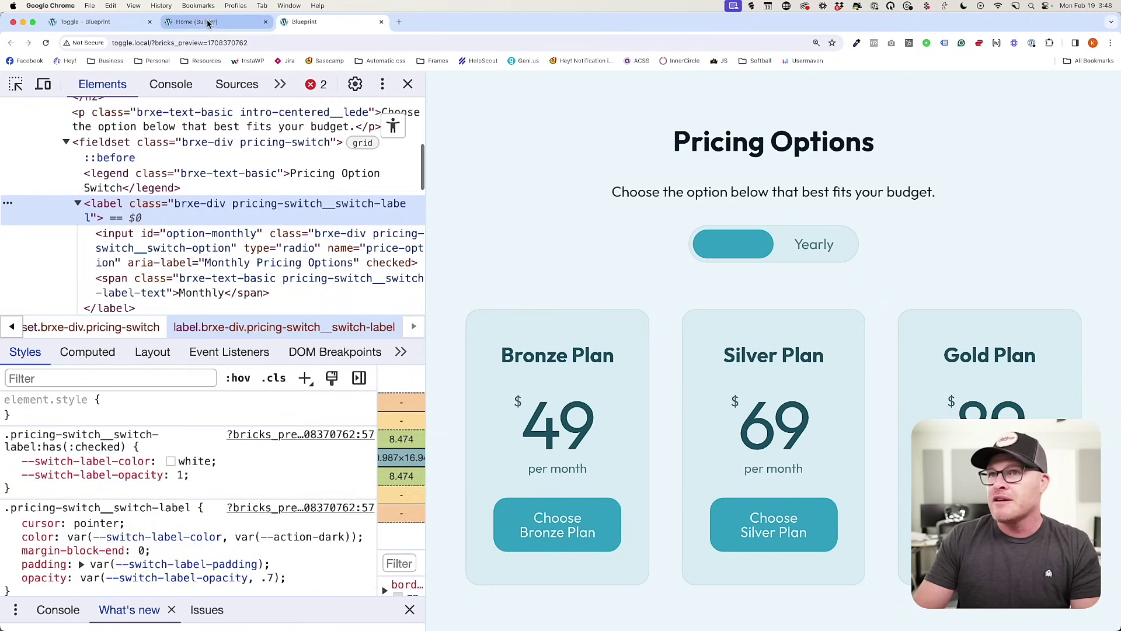
Compare the base switch label's color and opacity declarations with the checked label rule in the builder's custom CSS.
click(211, 22)
scroll(263, 365, up, 2)
scroll(262, 365, up, 2)
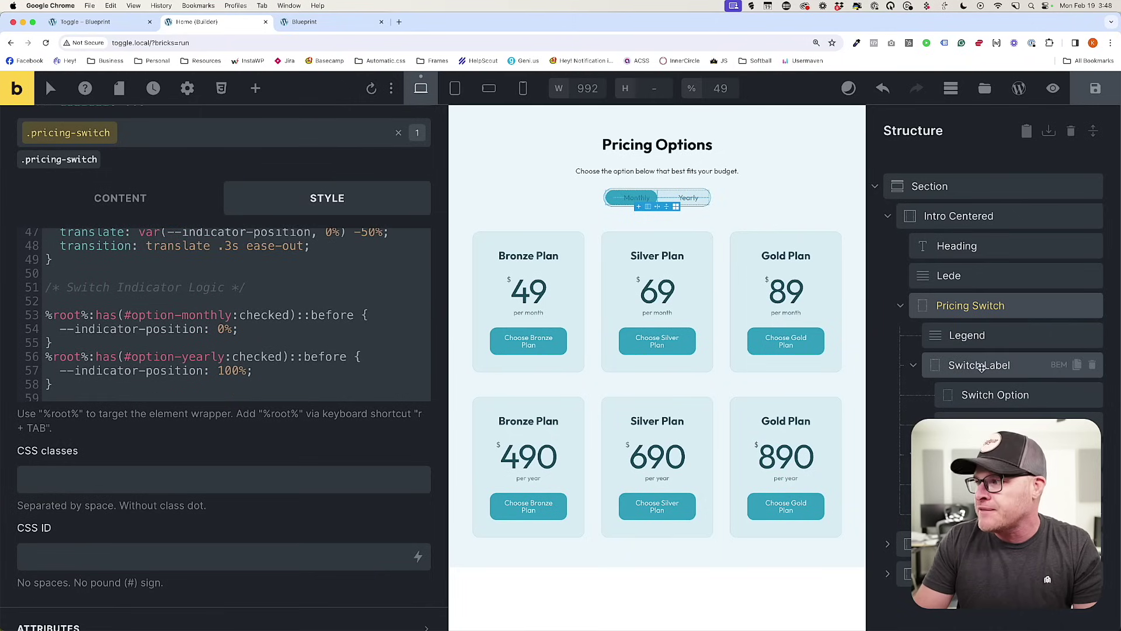
scroll(310, 363, up, 10)
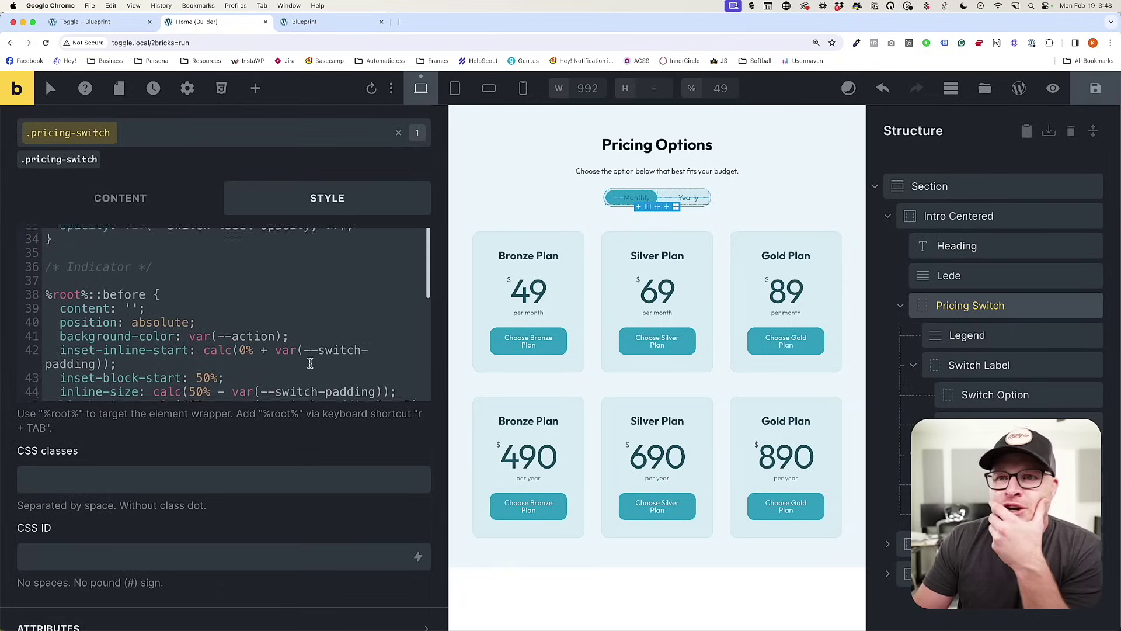
scroll(310, 363, up, 3)
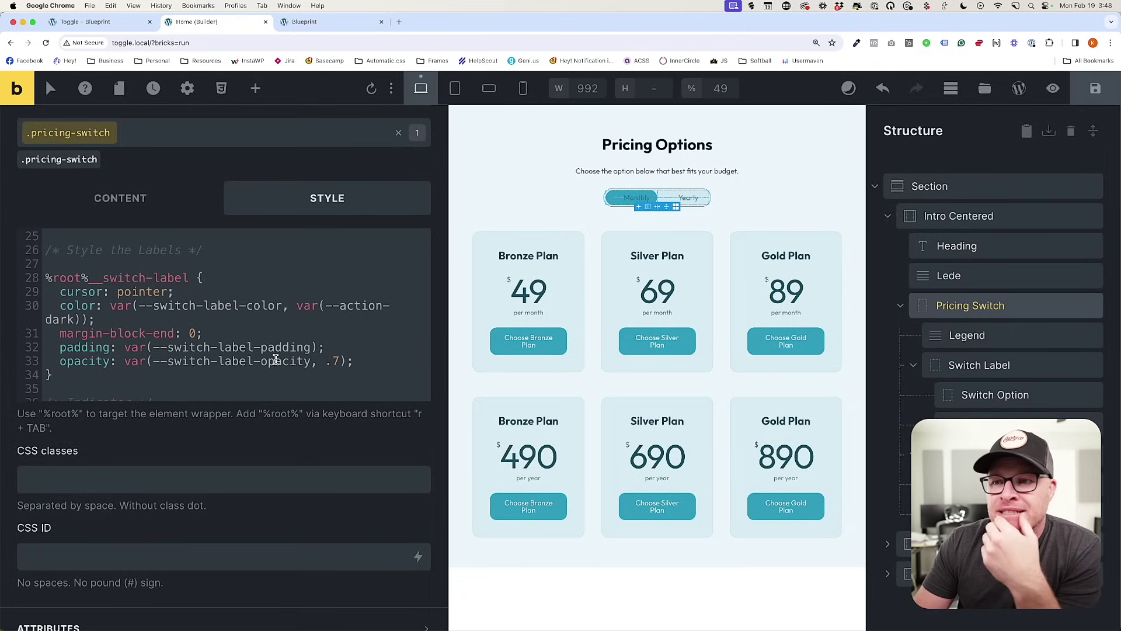
scroll(276, 361, down, 15)
click(241, 377)
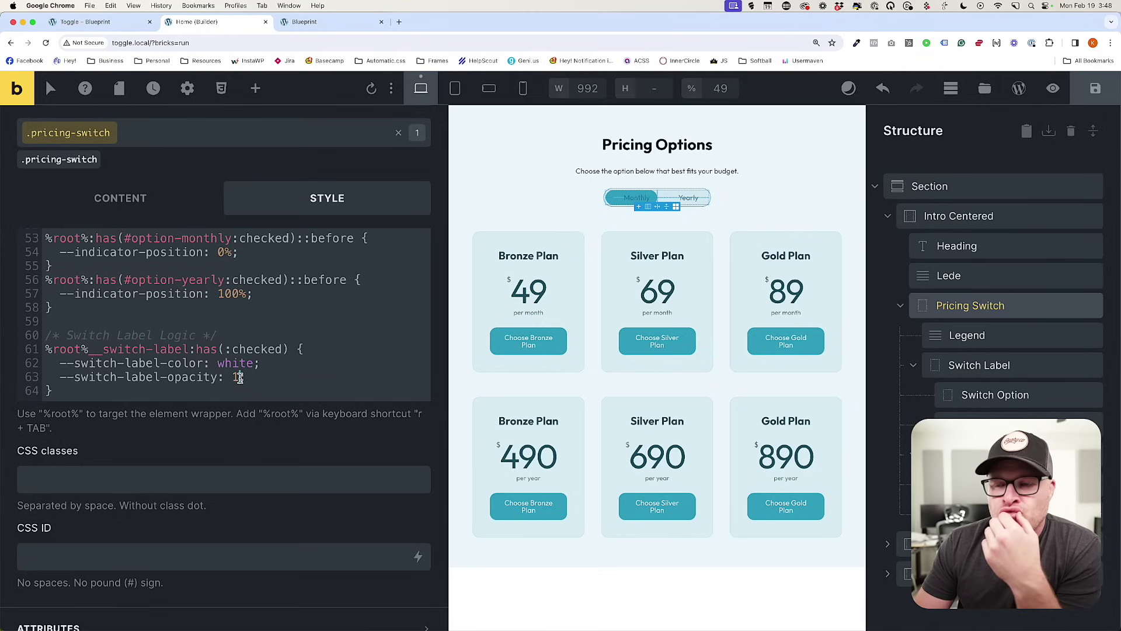
Inspect the Monthly label's text span on the front end and examine the rules it inherits from the switch label.
click(348, 22)
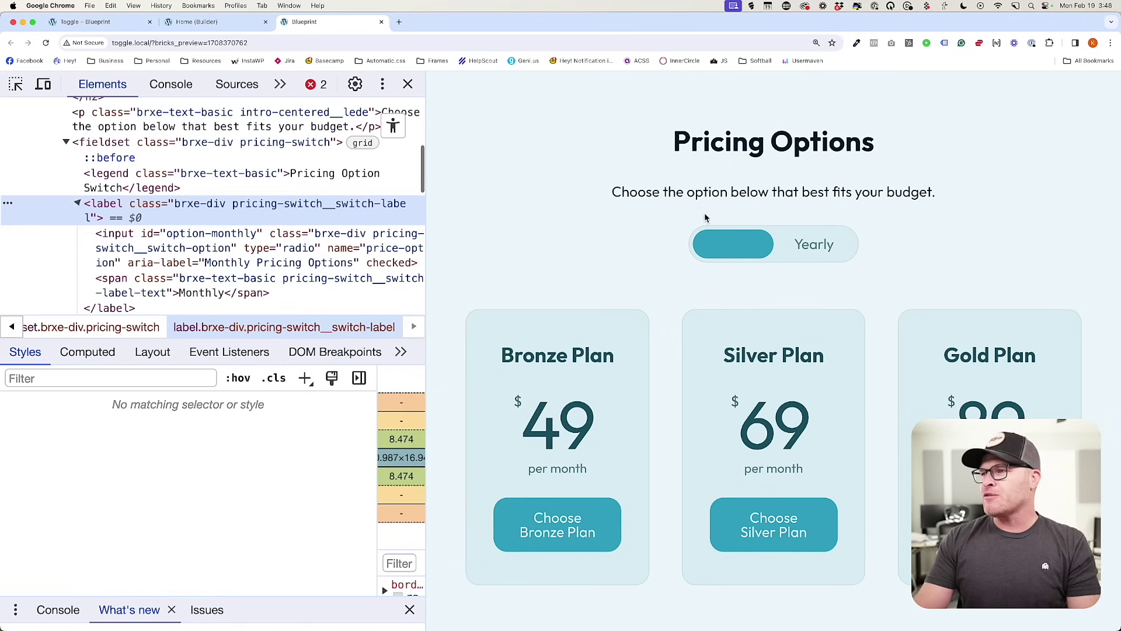
right_click(740, 241)
click(756, 423)
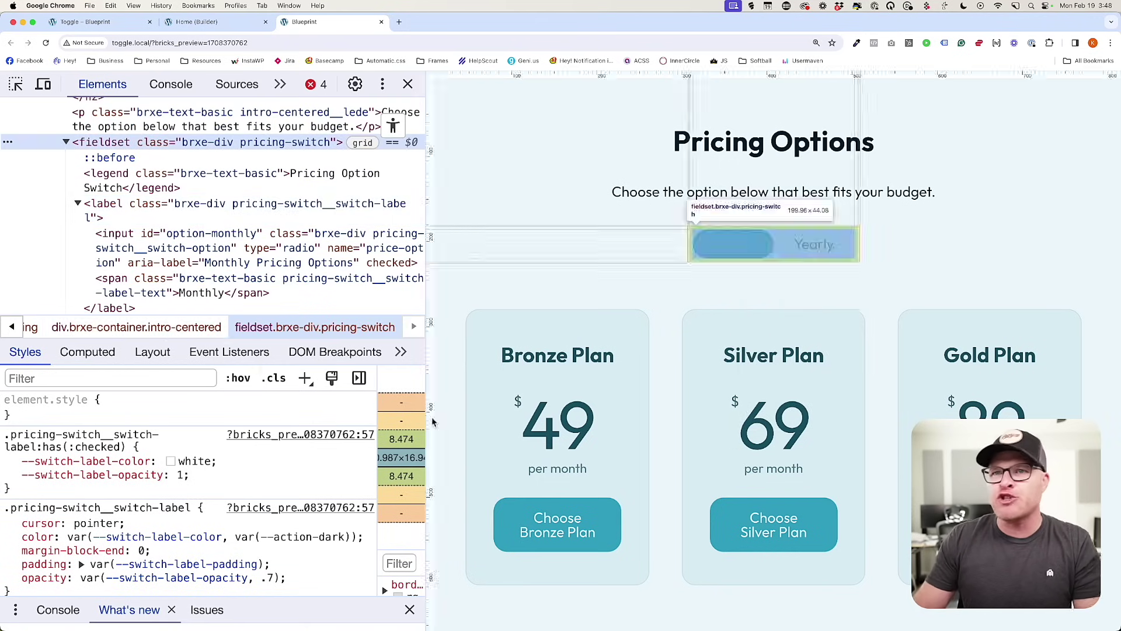
click(138, 291)
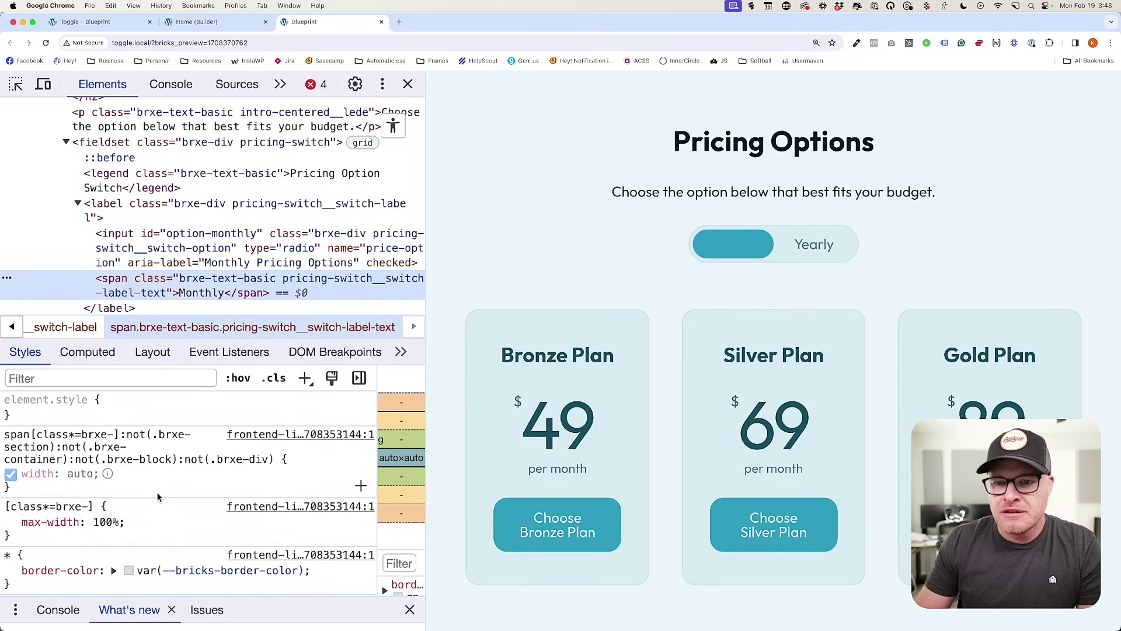
scroll(157, 495, down, 8)
scroll(157, 496, down, 3)
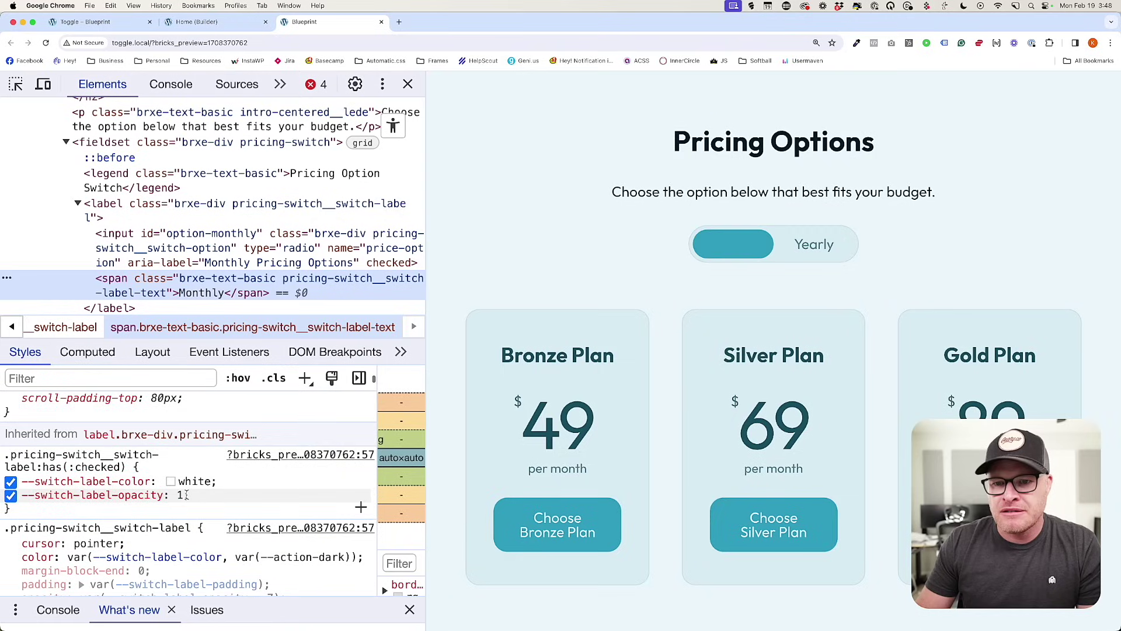
Toggle the --switch-label-opacity declaration off and on in the inspector to compare how the Monthly label renders.
click(10, 496)
click(10, 495)
click(10, 495)
click(10, 496)
click(10, 496)
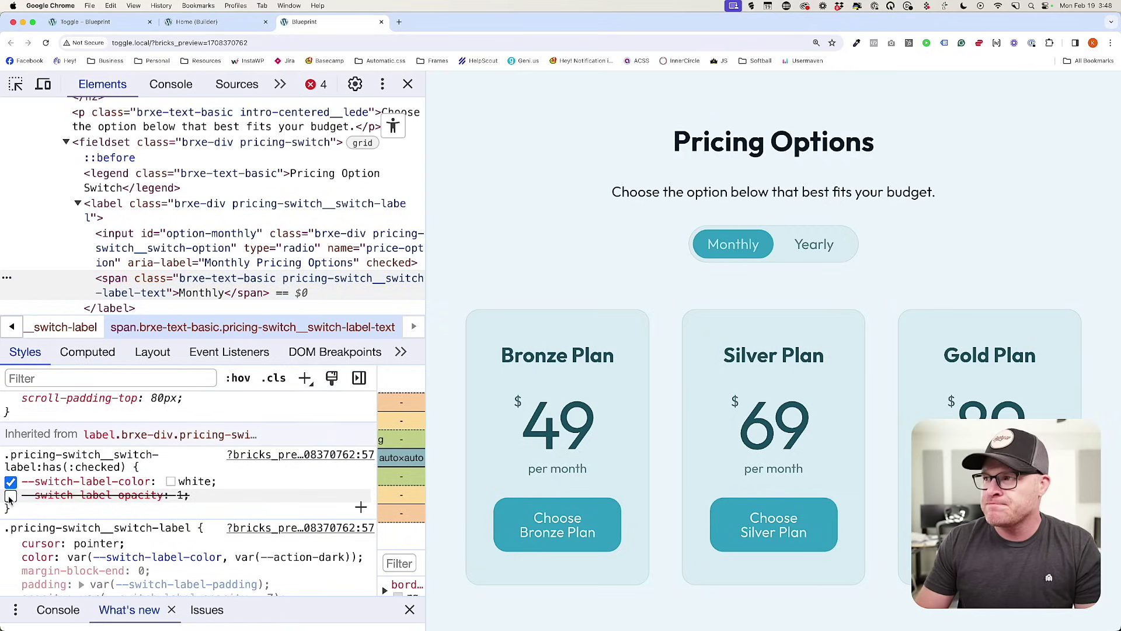
Add z-index: -1; to the switch indicator's ::before rule in the builder's custom CSS, save, and reload the front-end preview.
click(218, 22)
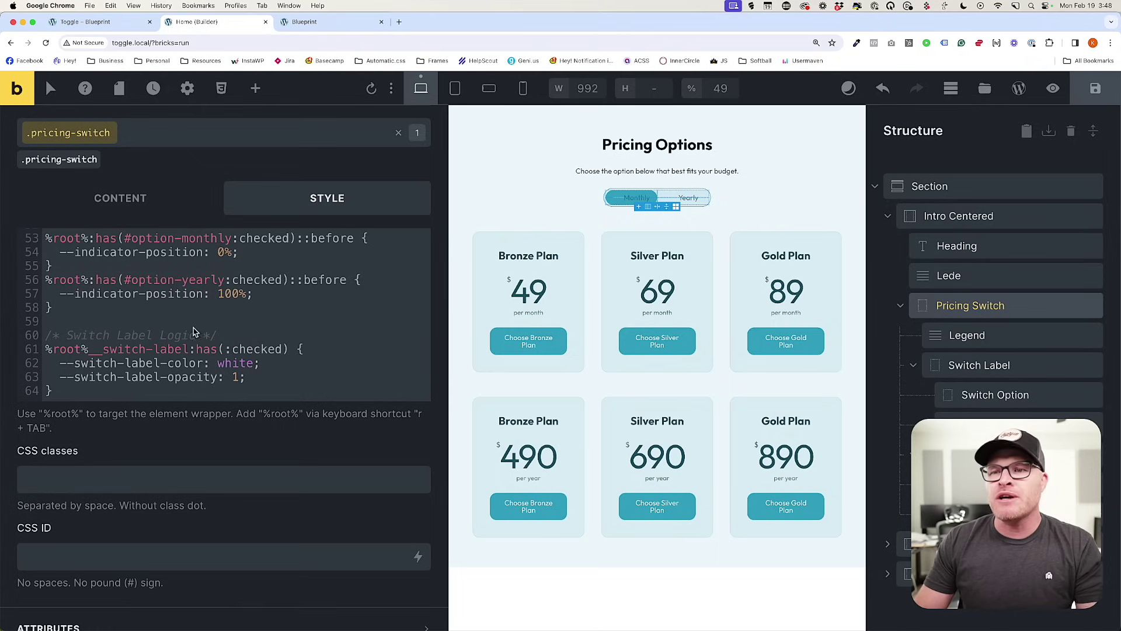
scroll(204, 339, up, 5)
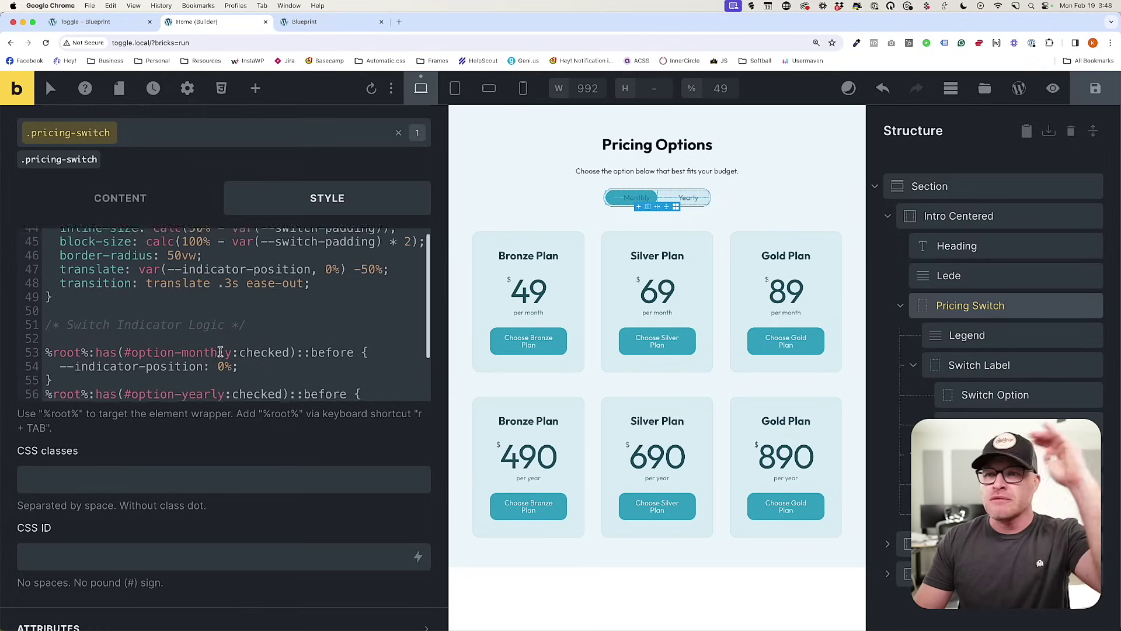
scroll(220, 352, down, 2)
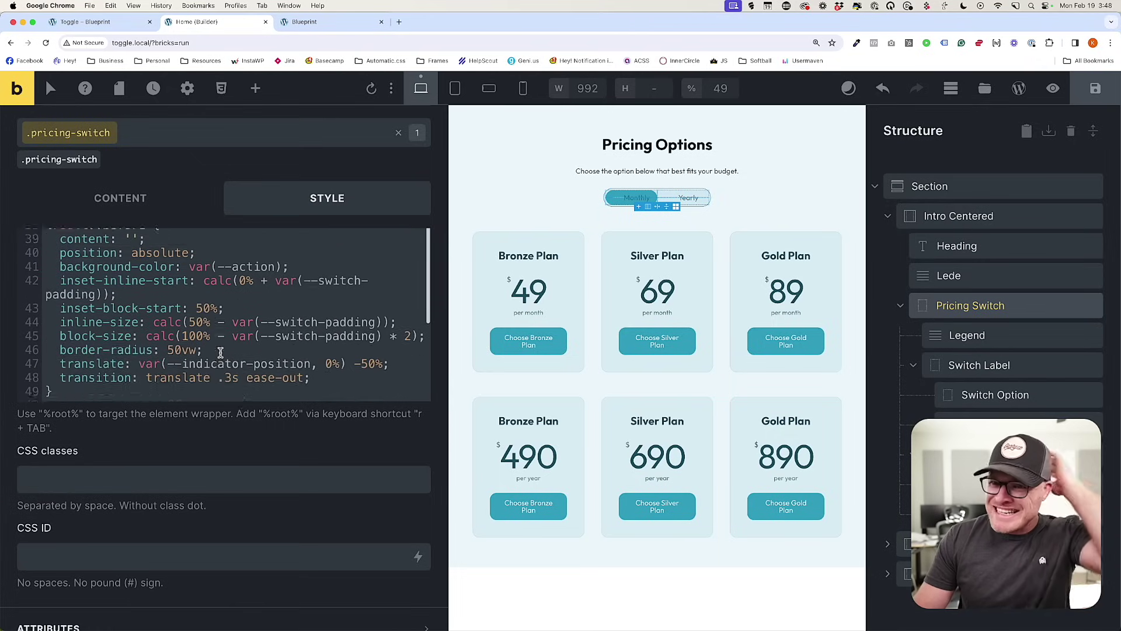
click(329, 359)
key(Return)
text(z0-i)
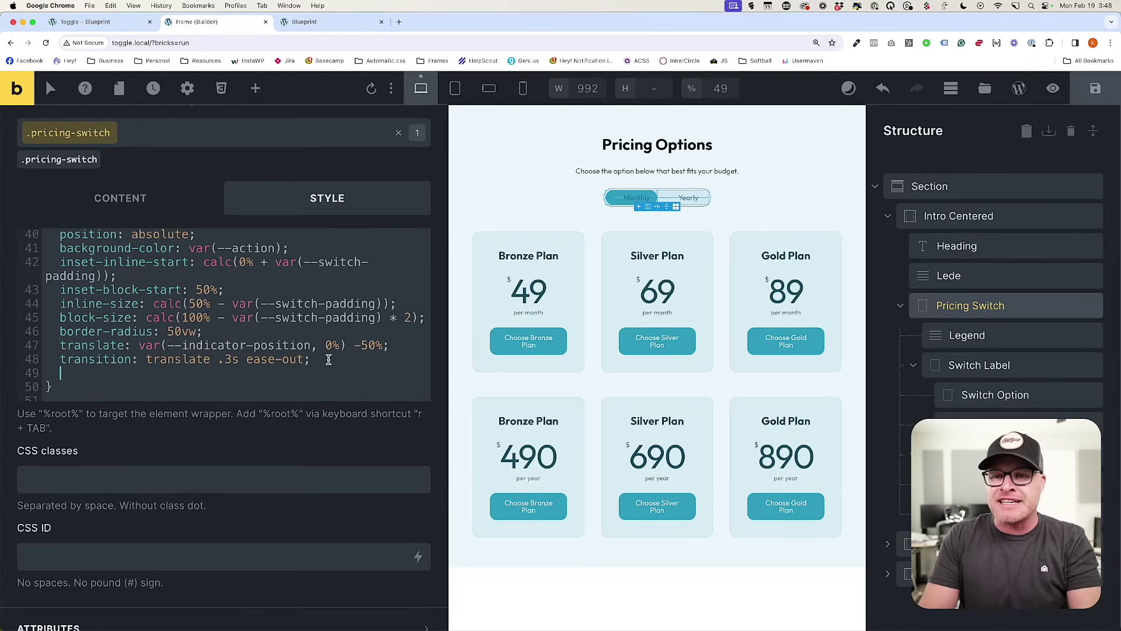
key(BackSpace)
key(BackSpace)
key(BackSpace)
text(-index: -1)
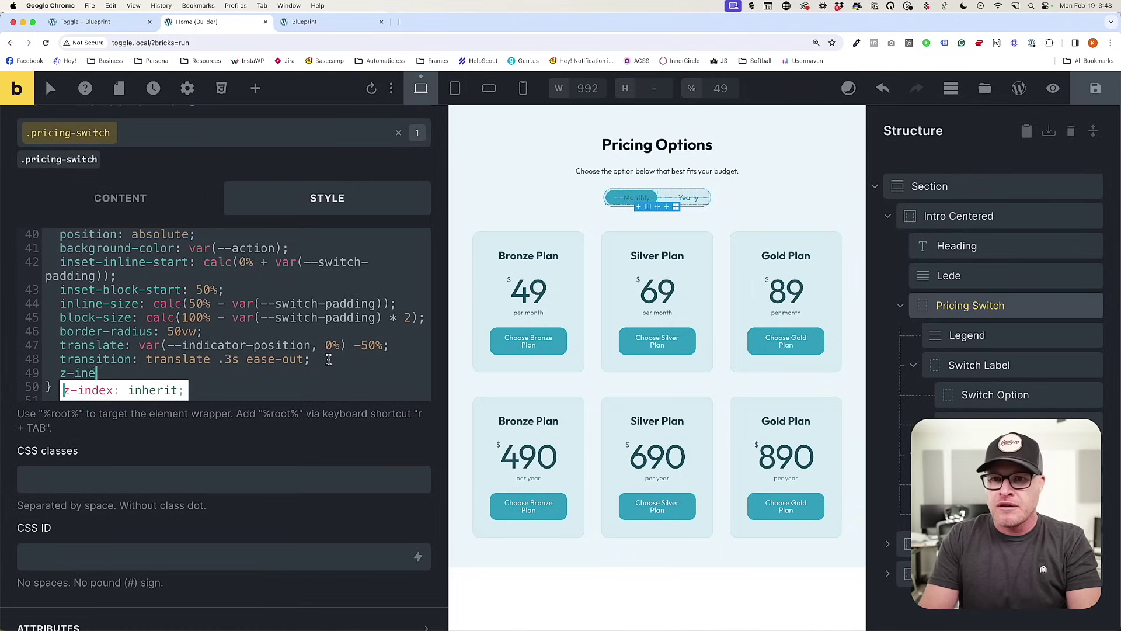
text(;)
key(super+s)
click(295, 22)
key(super+r)
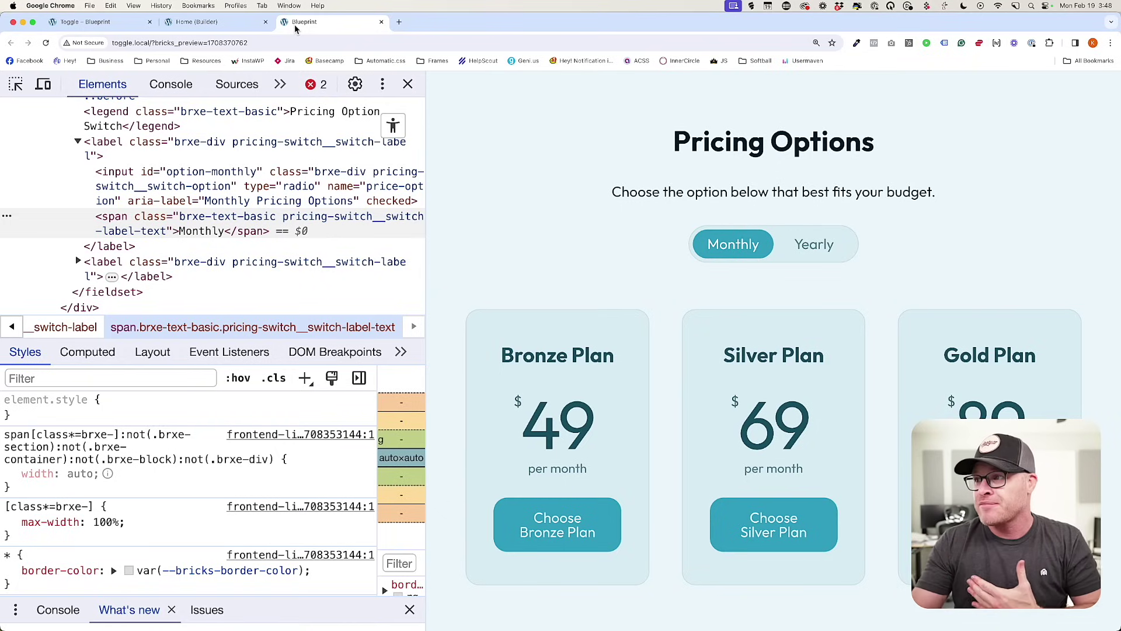
Add font-weight: 700; to the base switch label rule in the builder's custom CSS.
click(196, 21)
scroll(233, 357, up, 3)
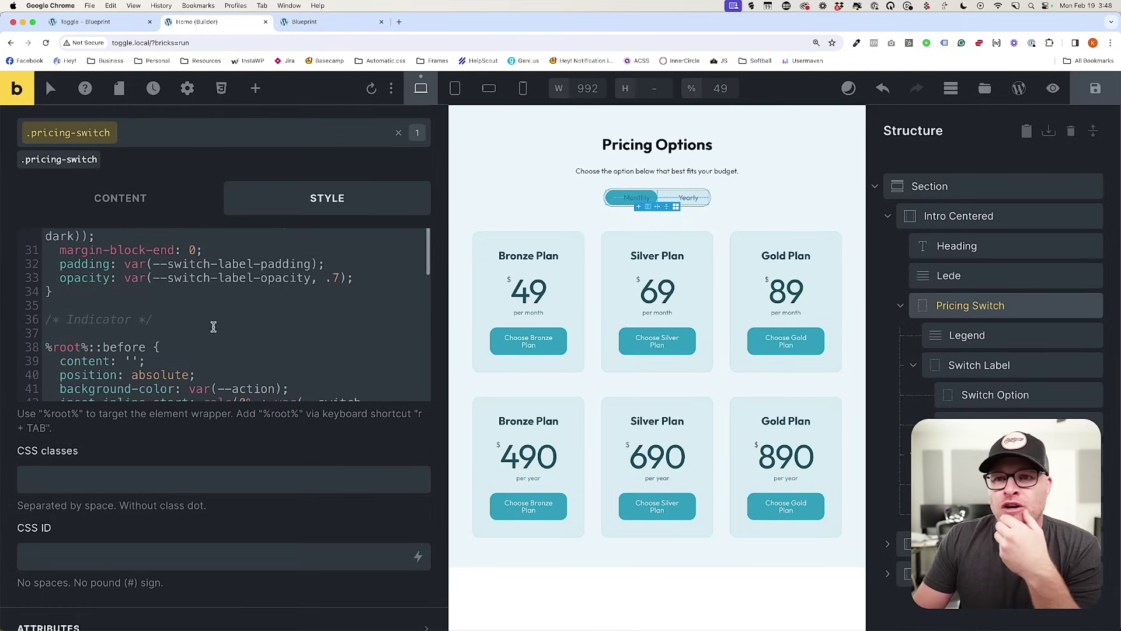
scroll(213, 325, down, 3)
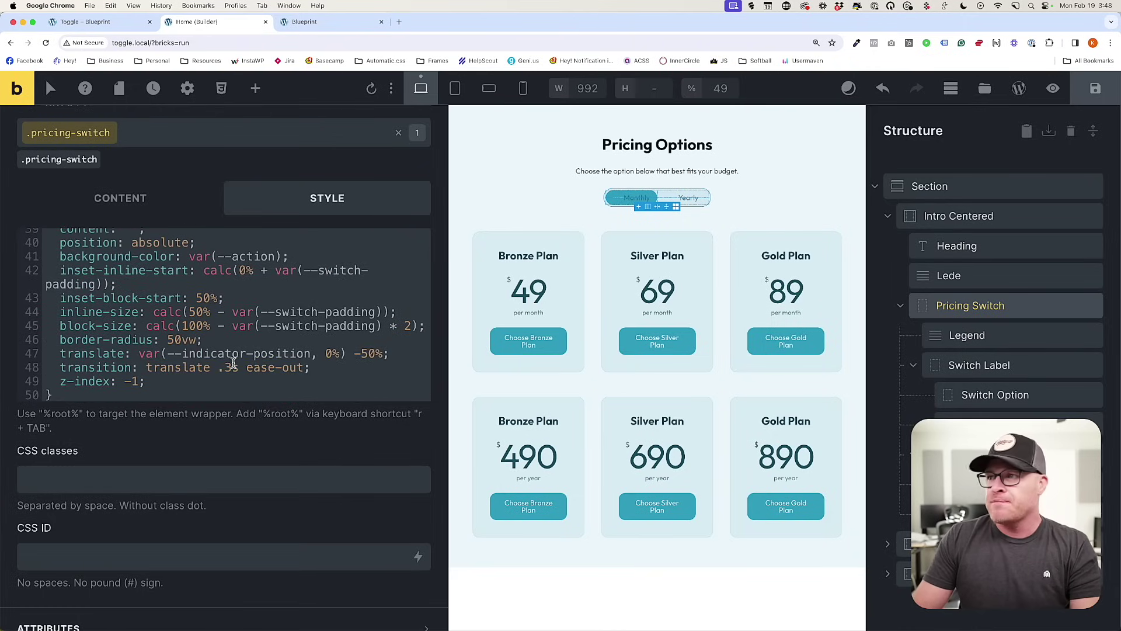
scroll(233, 363, up, 3)
scroll(233, 362, up, 3)
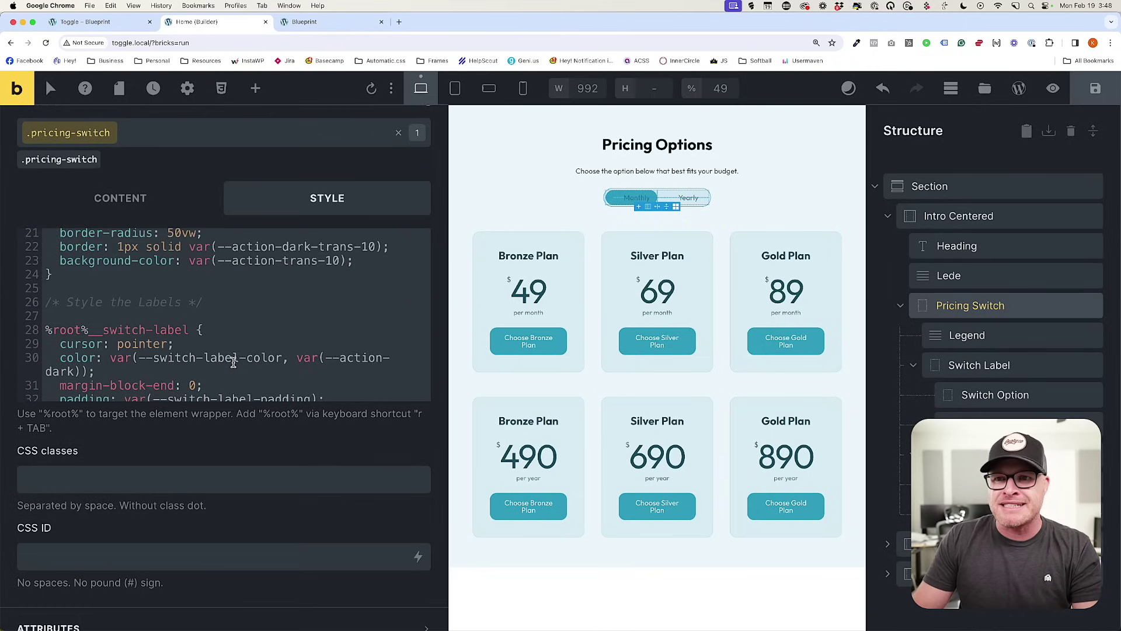
click(370, 363)
key(Return)
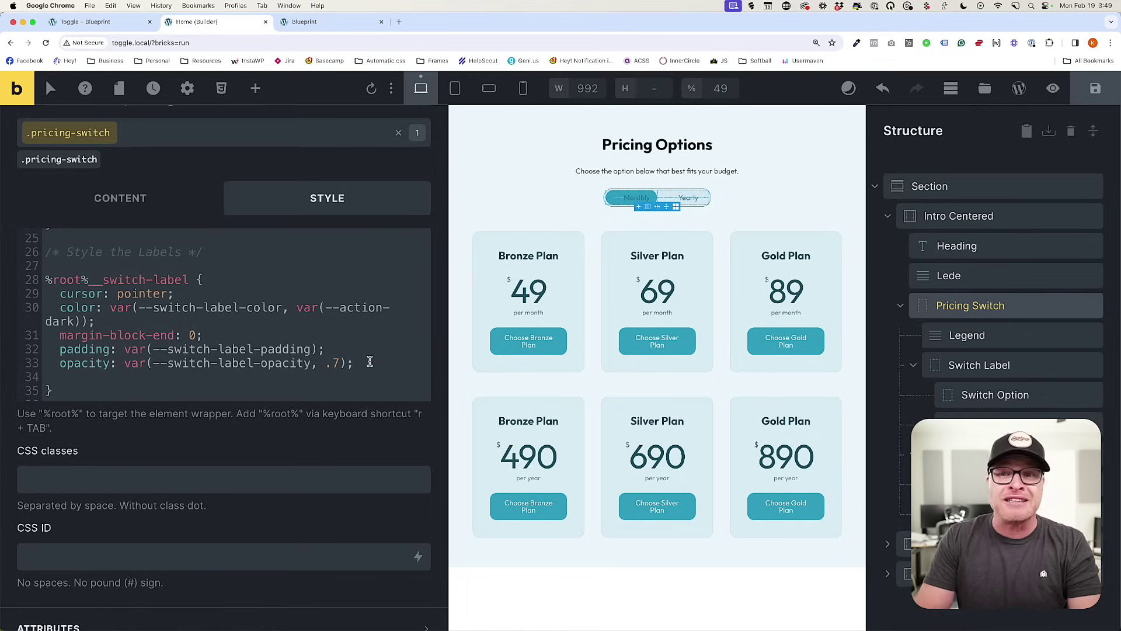
text(font)
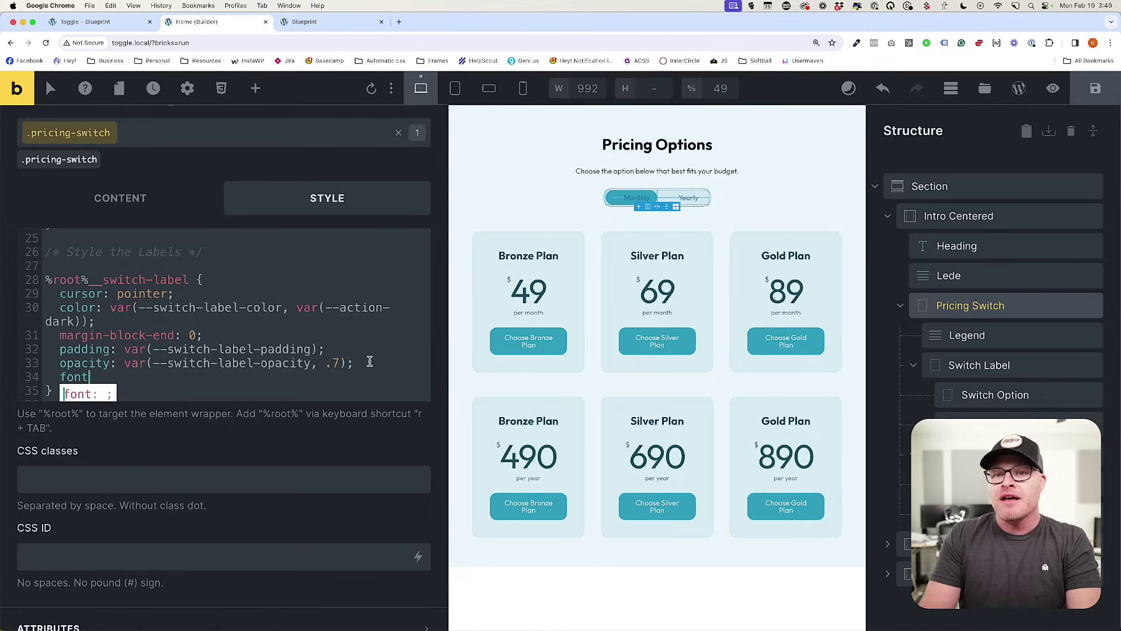
text(-weight: 700;)
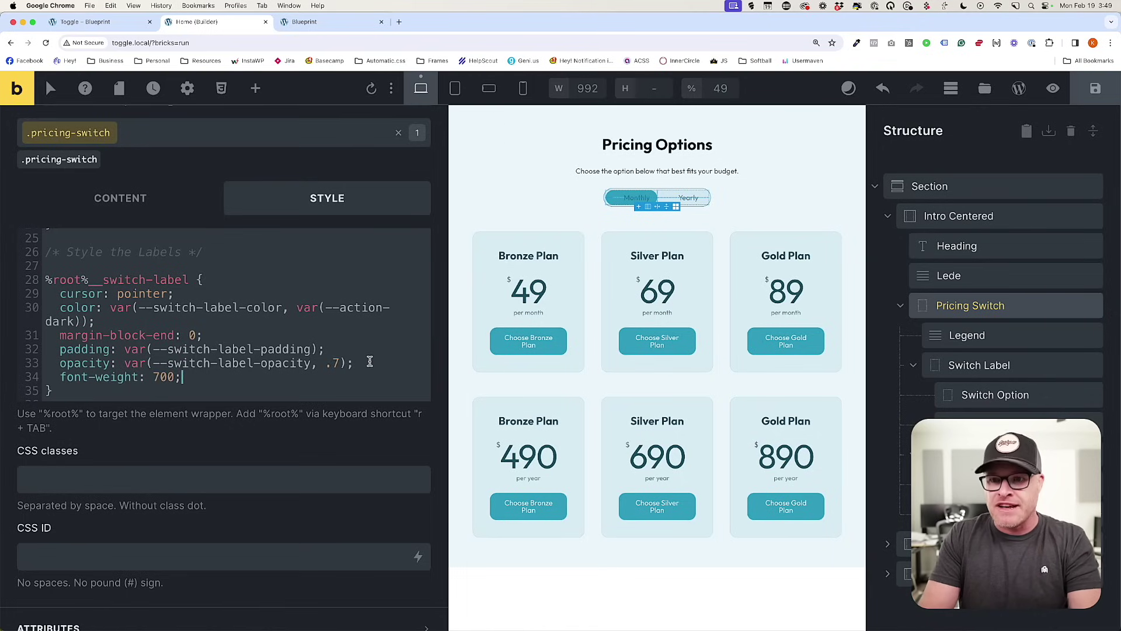
Test the bold switch labels on the front end by alternating between Yearly and Monthly.
click(331, 27)
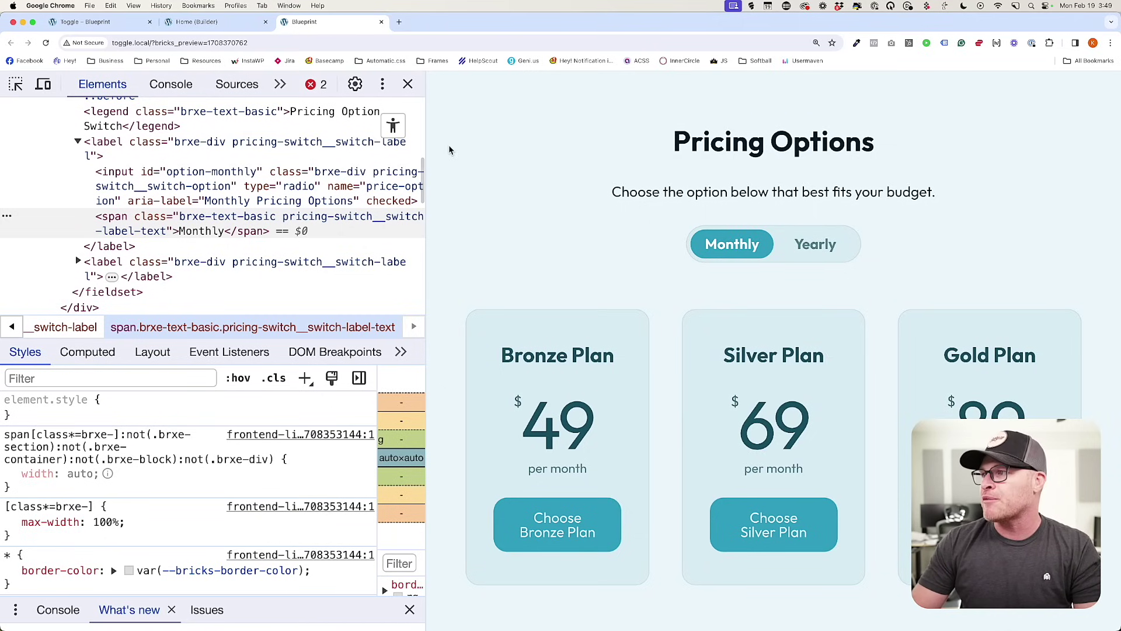
click(814, 251)
click(733, 248)
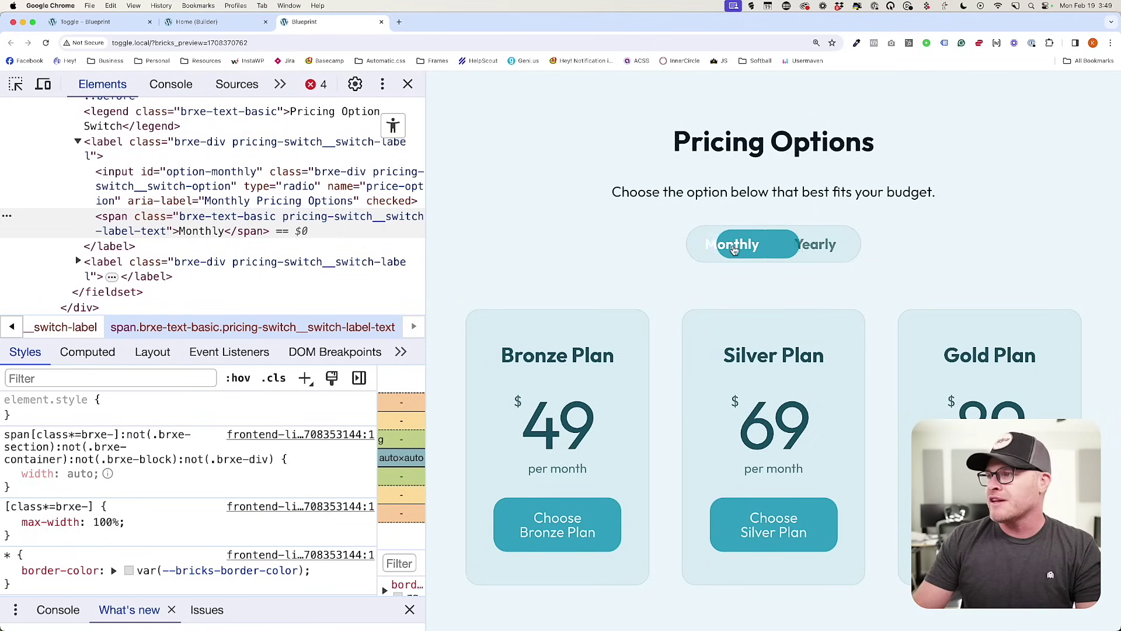
click(814, 246)
click(739, 247)
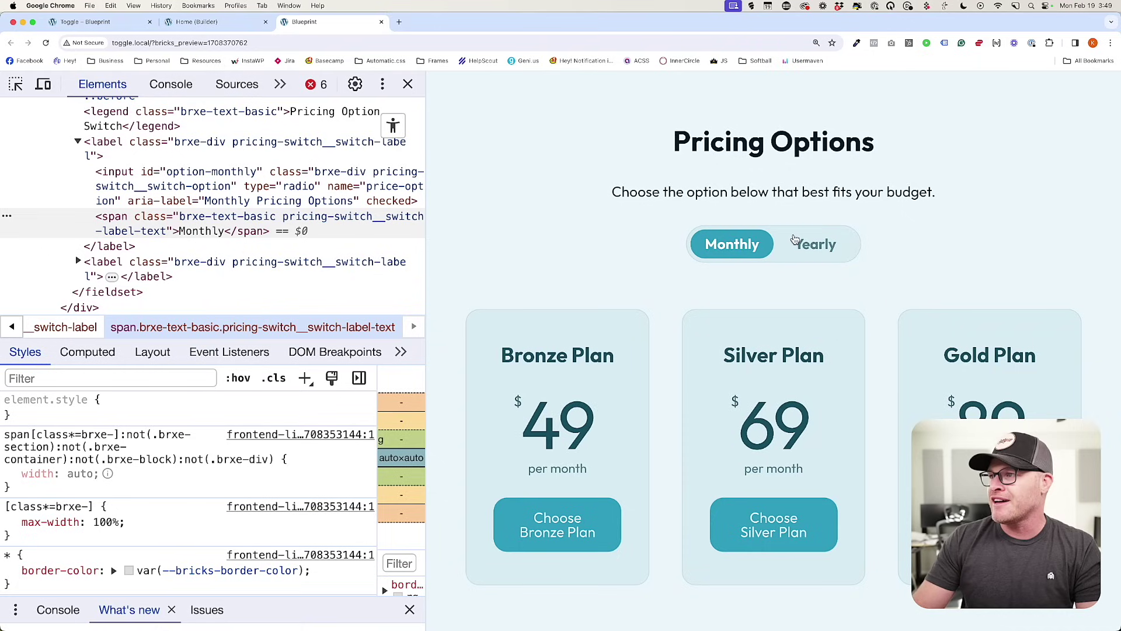
click(815, 245)
click(732, 248)
Set the indicator's translate transition duration to .2s in the custom CSS and return to the front-end preview.
click(196, 21)
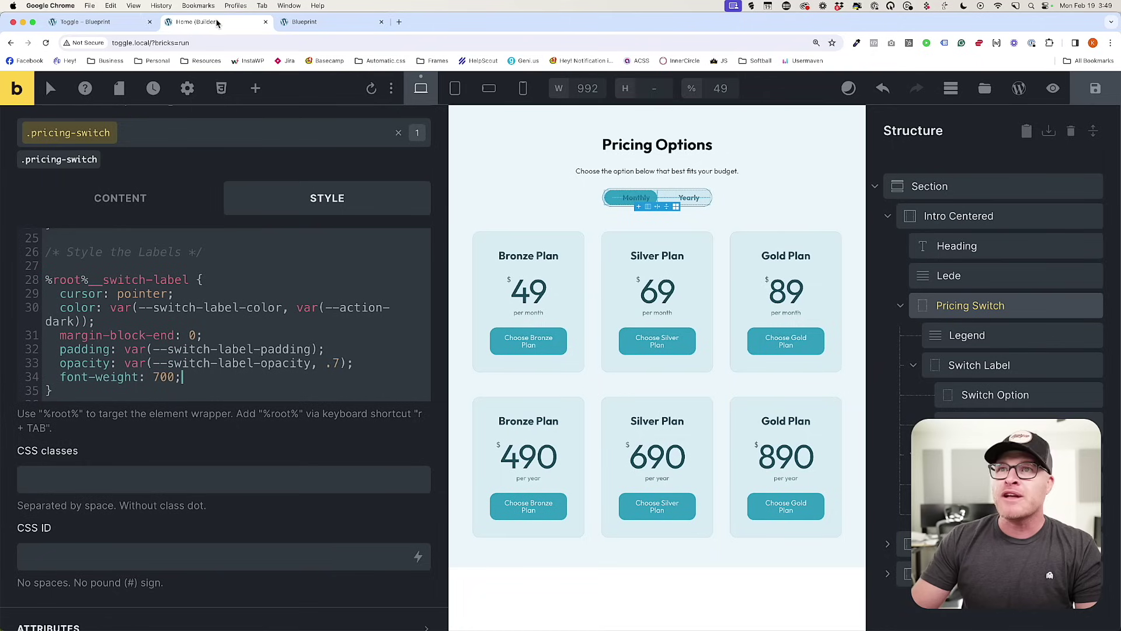
scroll(190, 308, down, 5)
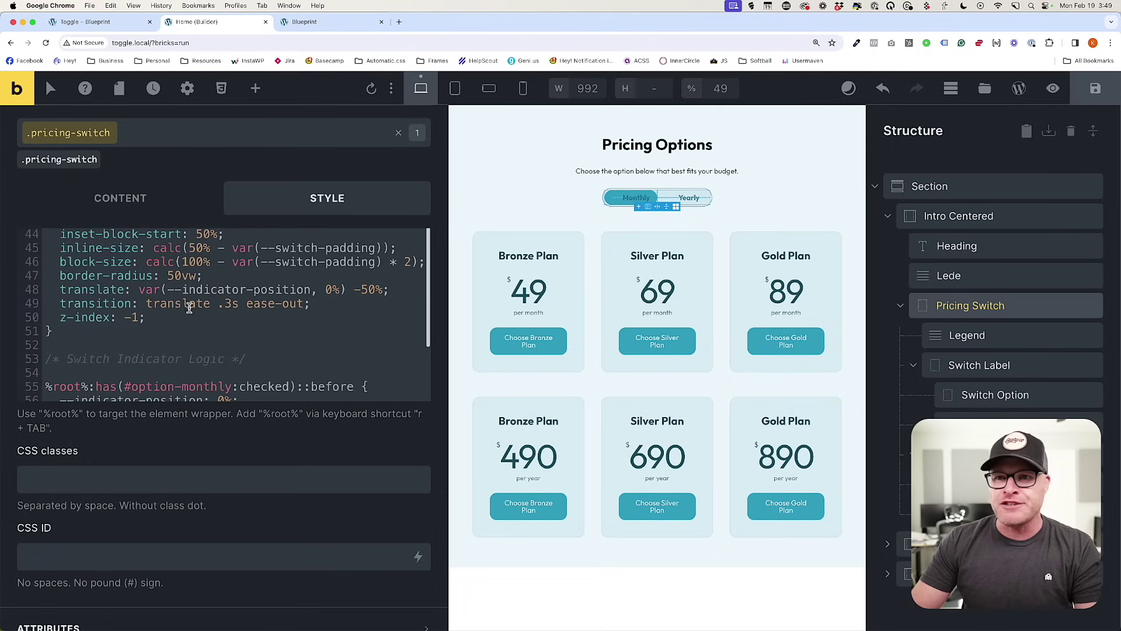
click(1053, 88)
Switch repeatedly between Monthly and Yearly on the front end to judge the indicator's sliding speed.
click(815, 246)
click(748, 255)
click(795, 251)
click(806, 248)
click(832, 248)
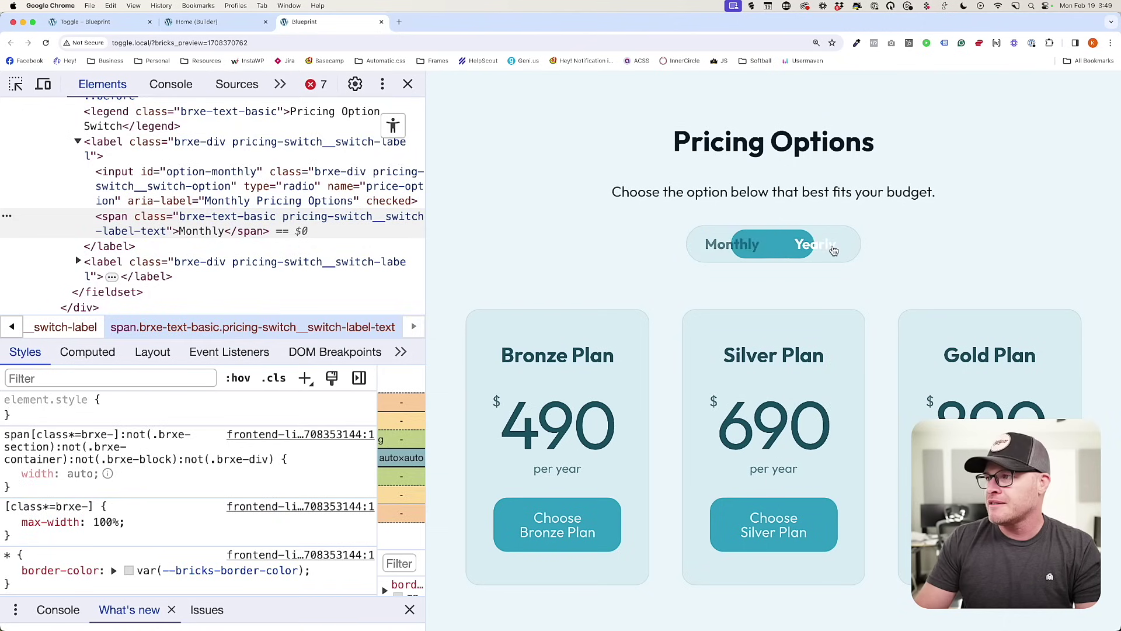
click(830, 251)
click(831, 251)
click(816, 243)
click(816, 244)
Close the developer tools and reset the preview page's zoom to its default level.
click(409, 84)
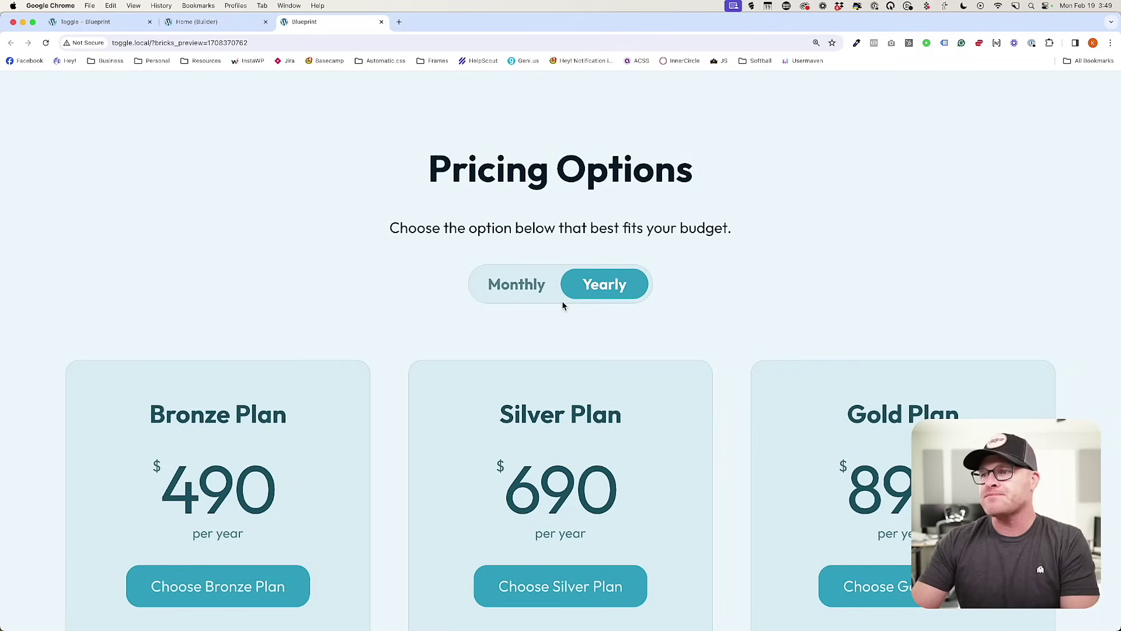
key(super+0)
triple_click(683, 158)
Compare the built pricing switch's size and spacing with the reference Toggle page, including its Monthly and Yearly states.
click(116, 26)
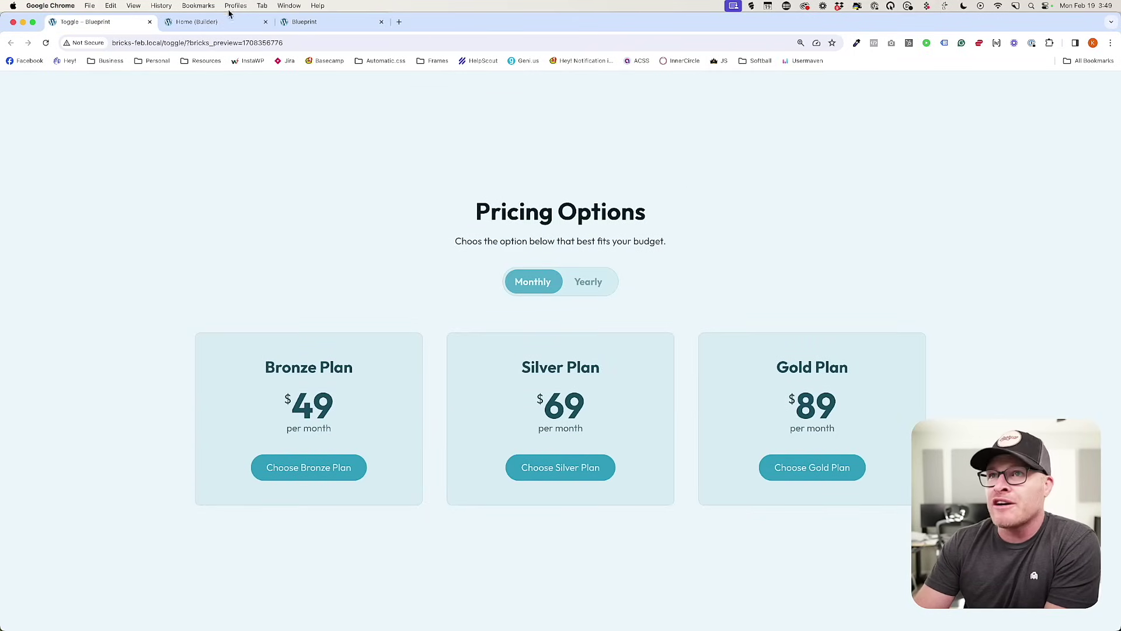
click(342, 21)
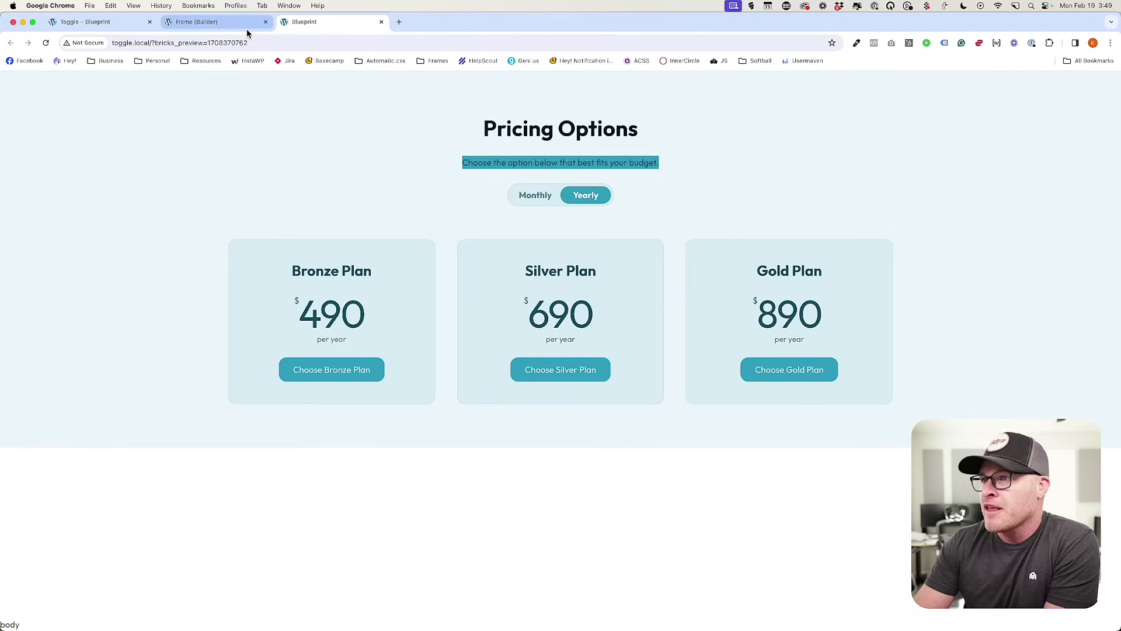
click(121, 26)
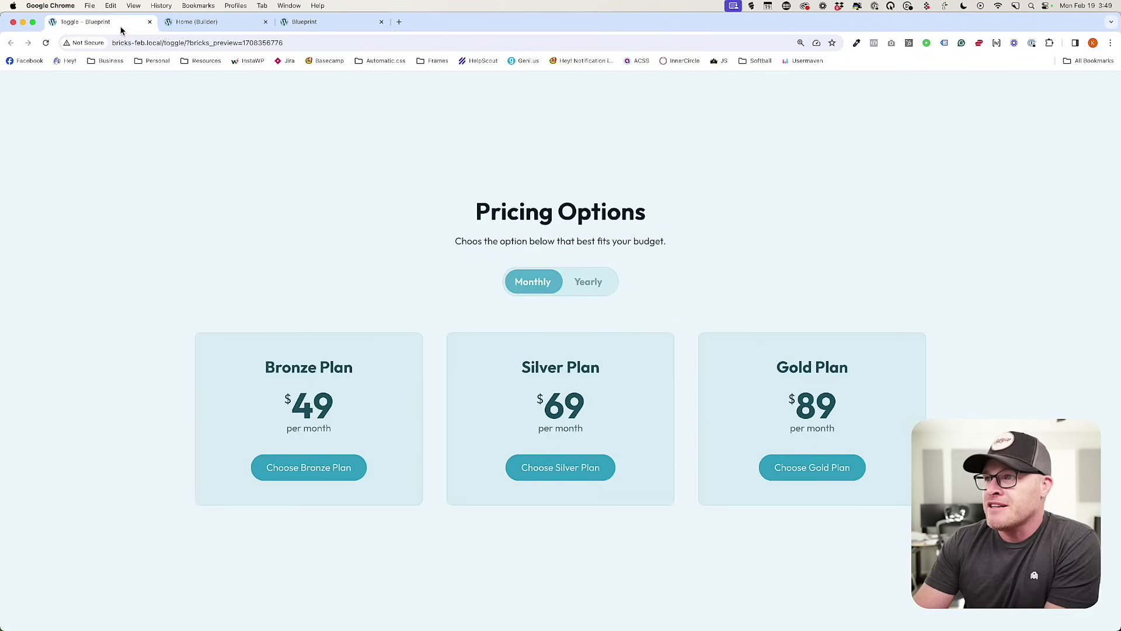
click(301, 21)
click(124, 27)
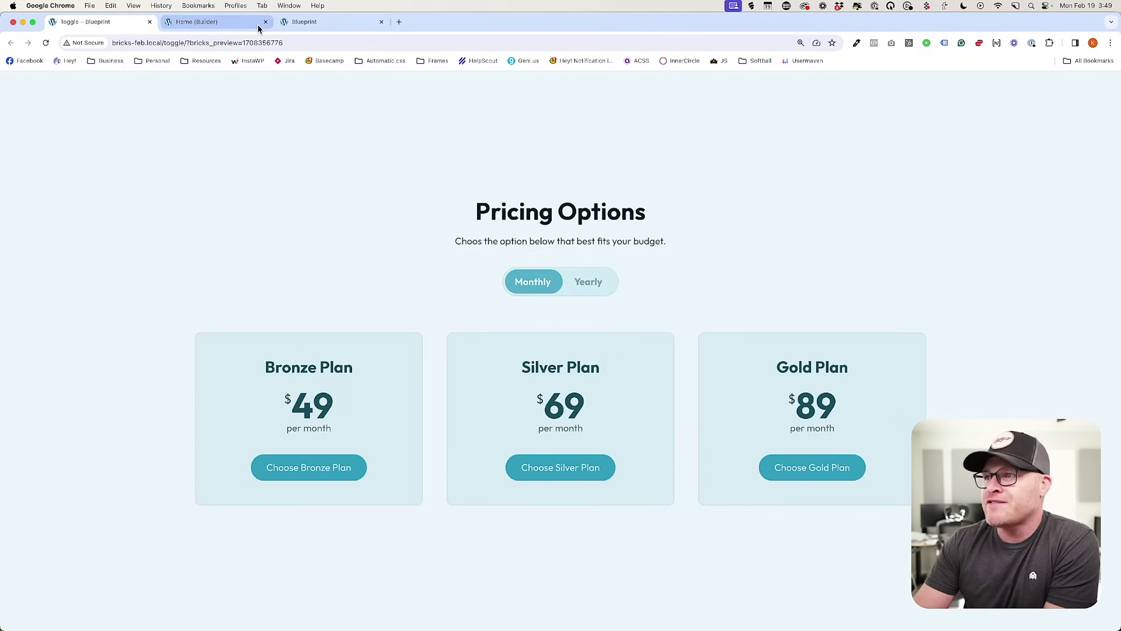
click(323, 22)
click(318, 188)
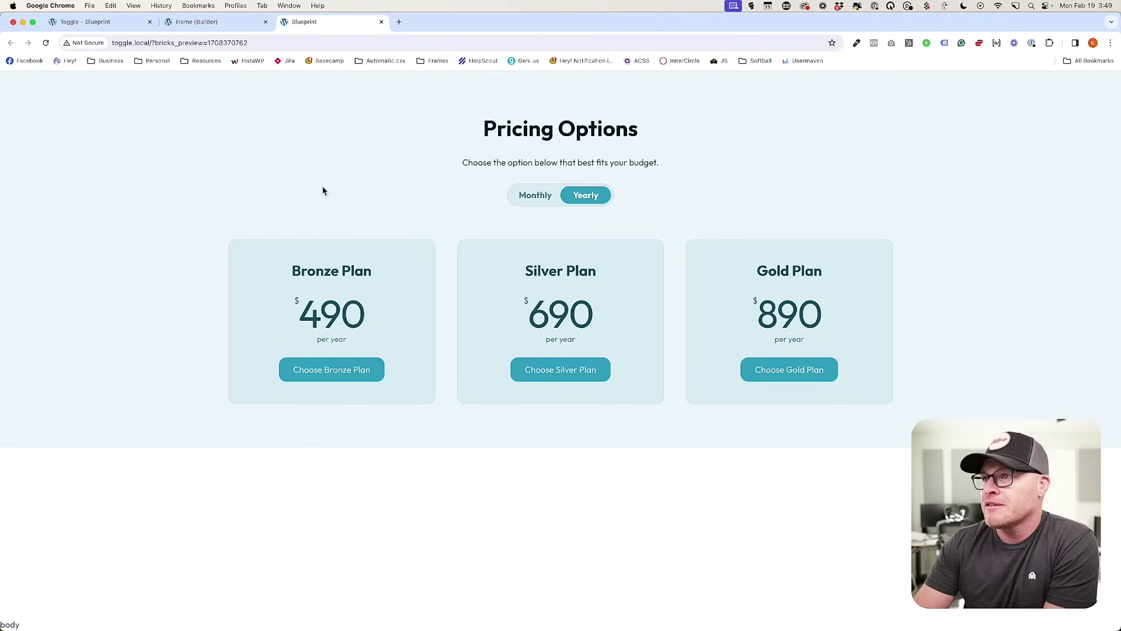
click(531, 198)
click(586, 198)
click(531, 198)
click(109, 25)
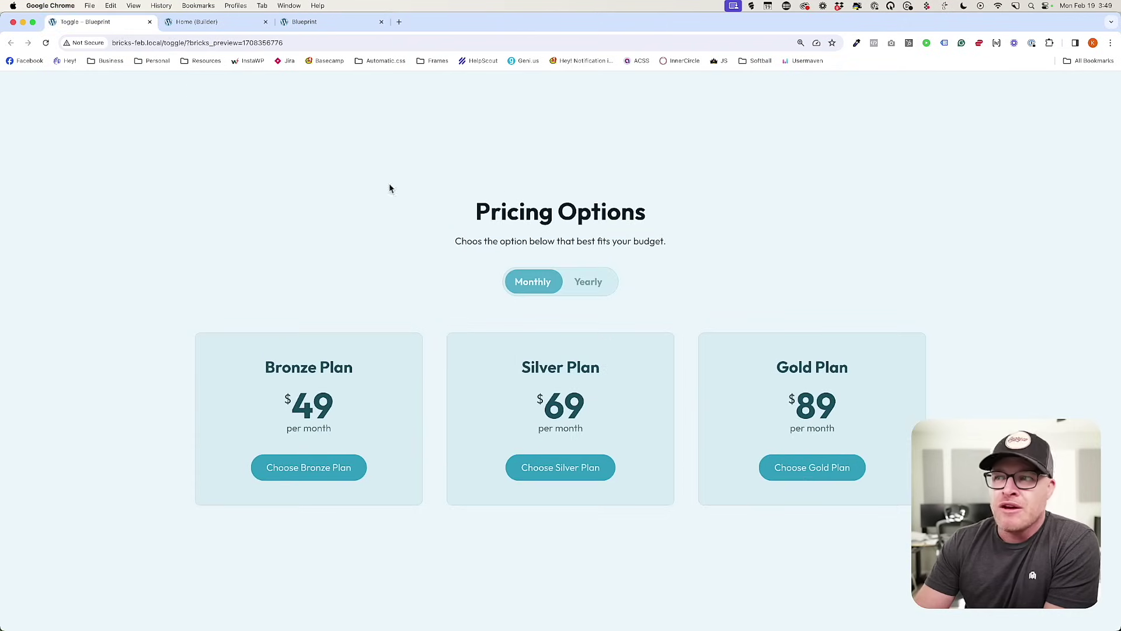
Try a --switch-padding of .35em in the pricing switch's custom CSS and restore it to .25em.
click(232, 25)
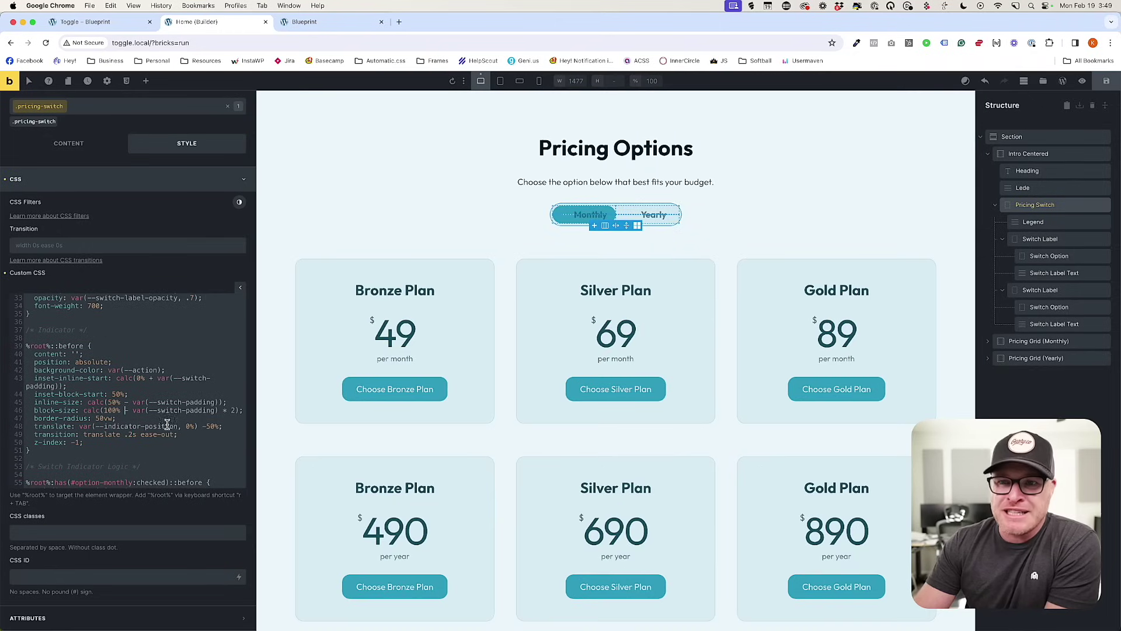
scroll(142, 419, up, 3)
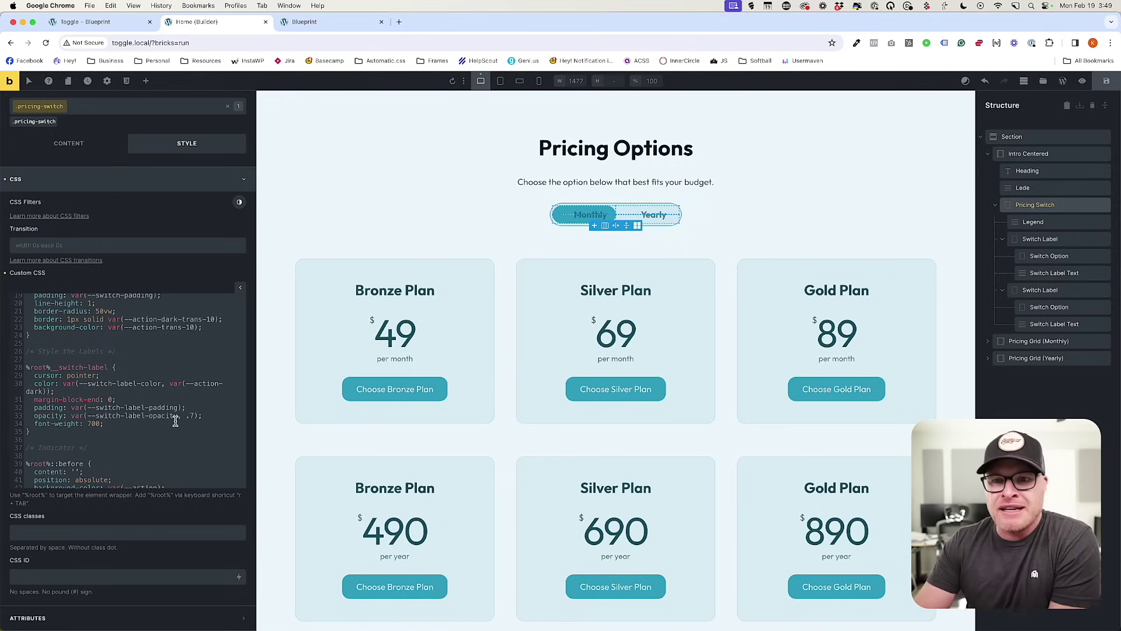
scroll(177, 420, up, 4)
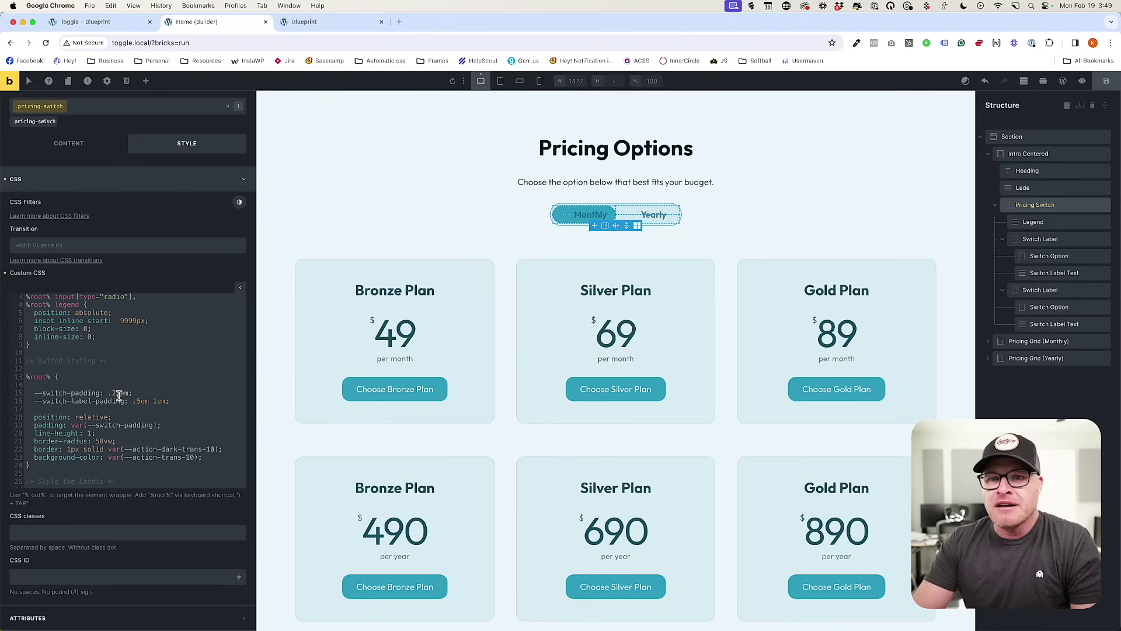
key(BackSpace)
text(4)
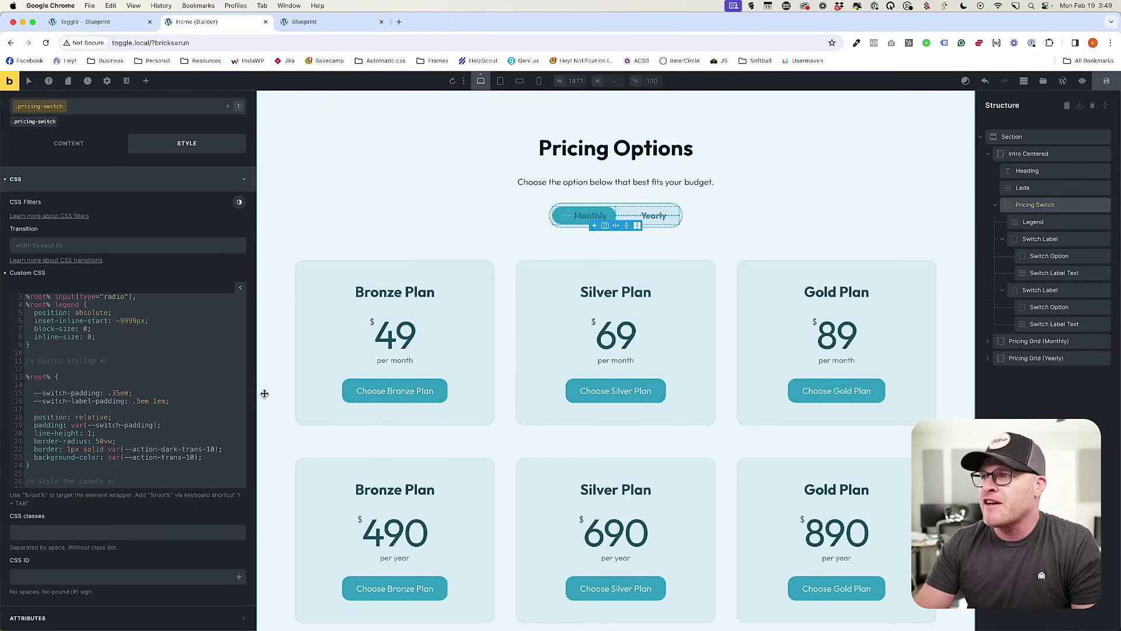
key(BackSpace)
text(2)
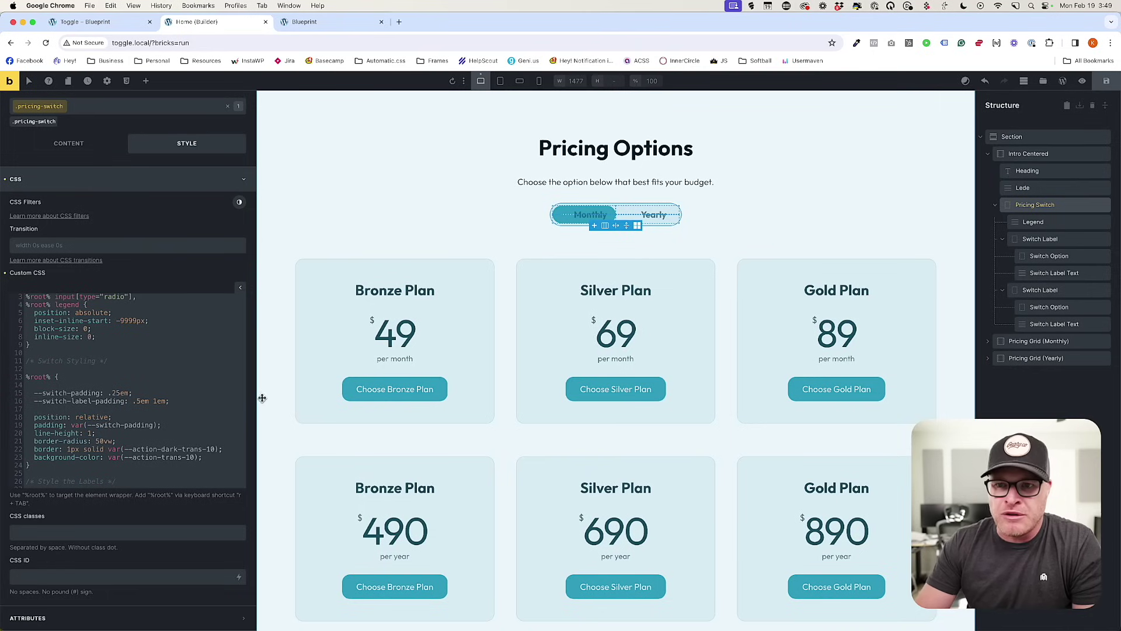
Set --switch-label-padding to .75em 1.25em in the pricing switch's root rule.
click(141, 403)
key(BackSpace)
text(75)
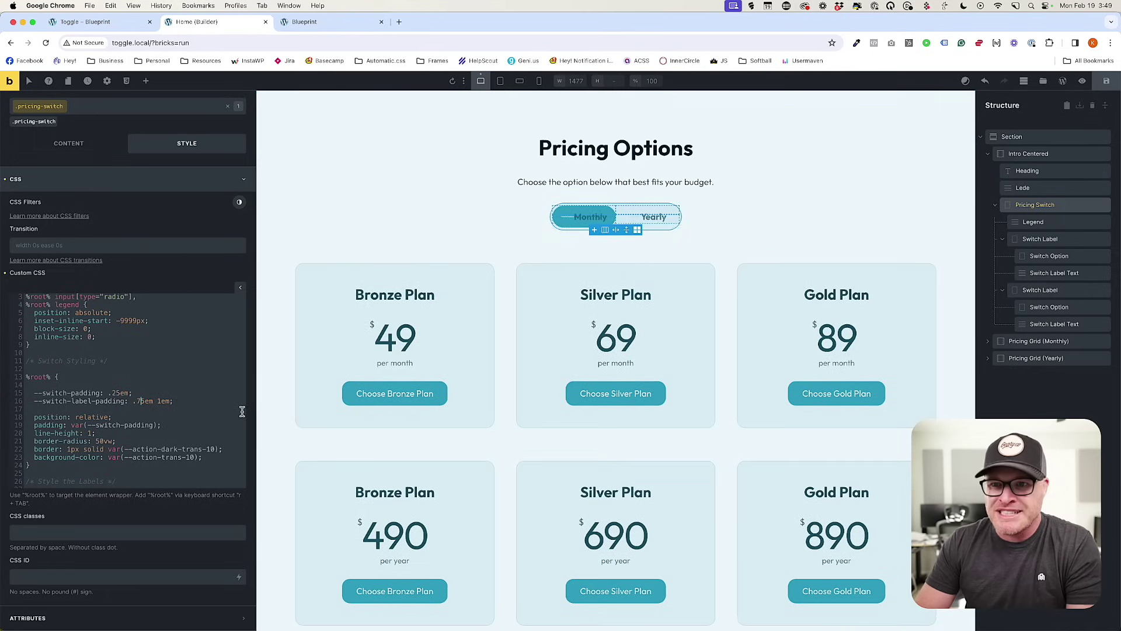
text(5)
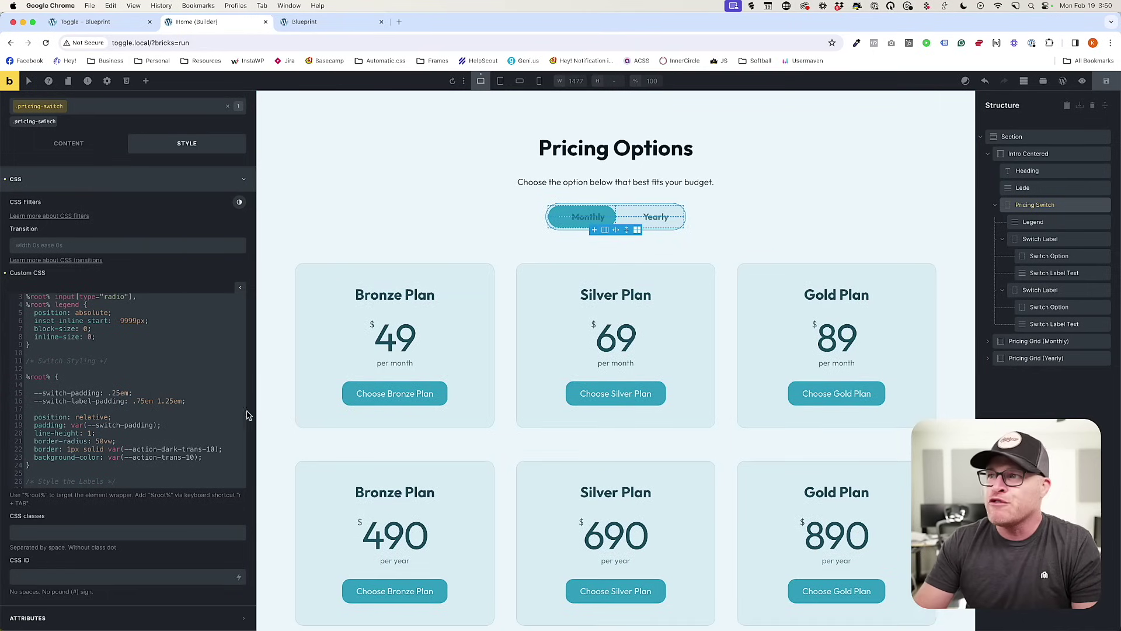
Test the switch with the enlarged label padding on the front end, alternating between Monthly and Yearly pricing.
click(329, 24)
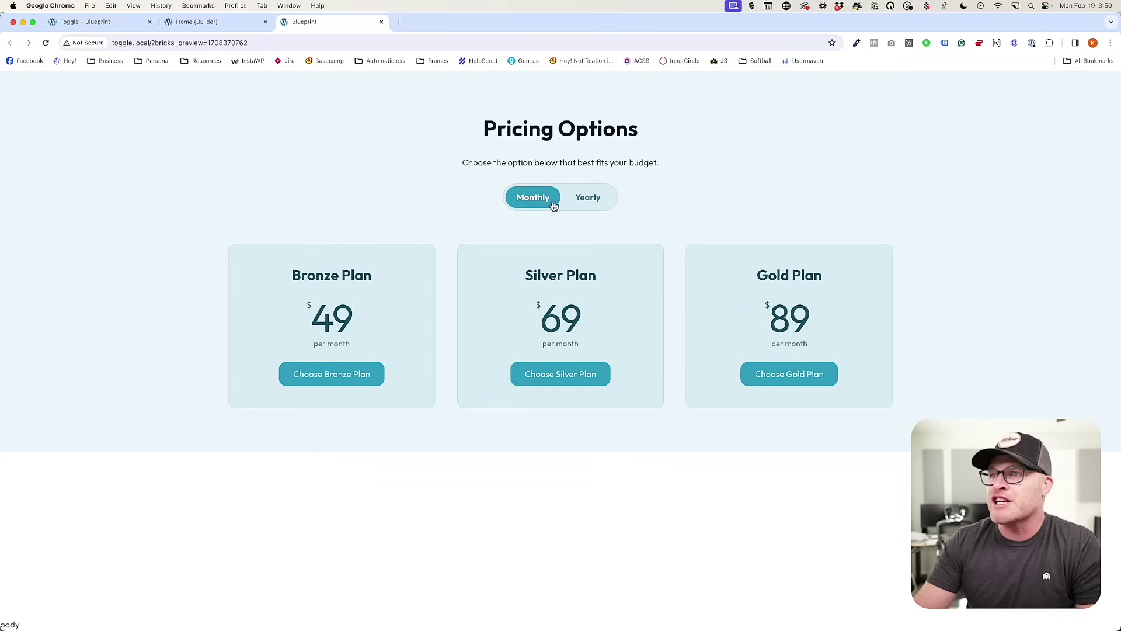
click(578, 205)
click(533, 201)
click(590, 204)
click(533, 208)
click(595, 205)
click(539, 200)
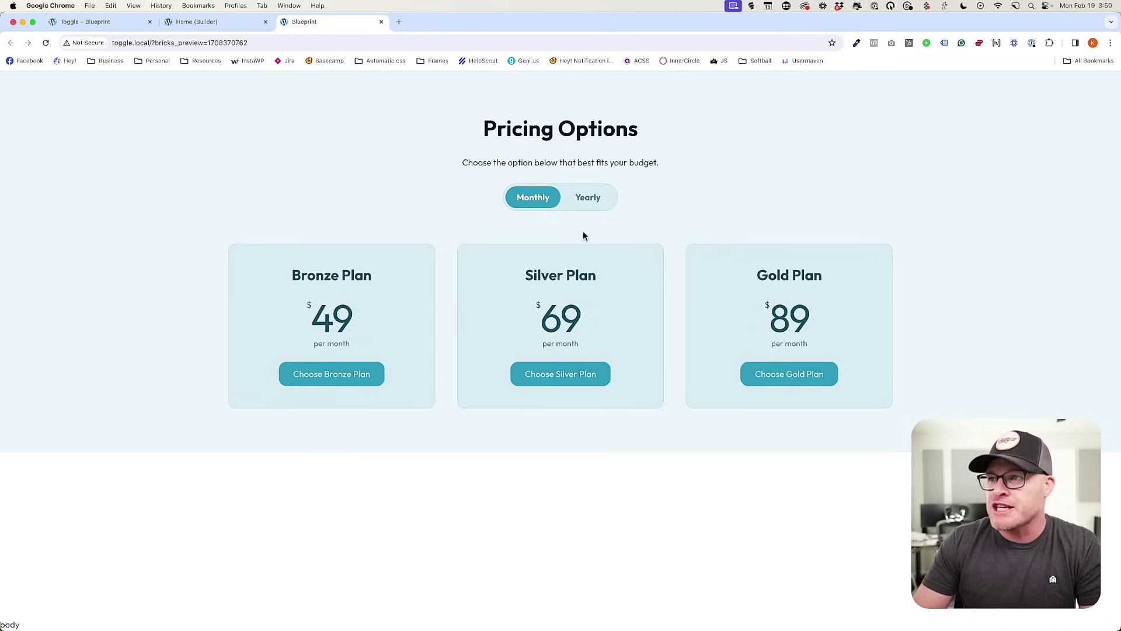
click(596, 203)
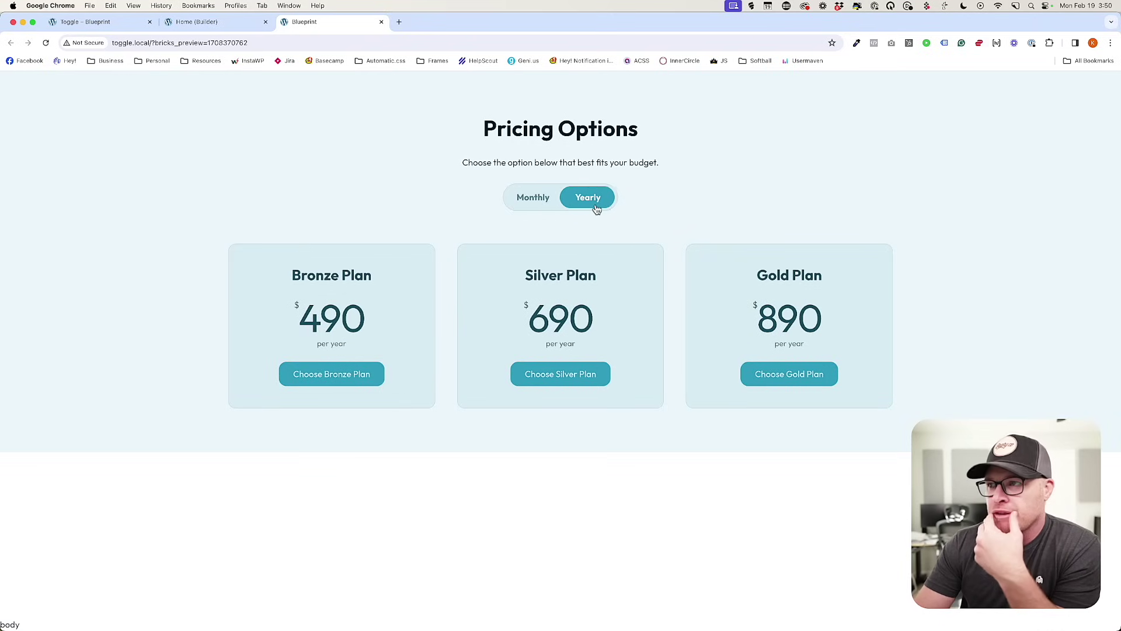
Apply the text--action-dark utility class to the Intro Centered block in the builder and save the page.
click(511, 201)
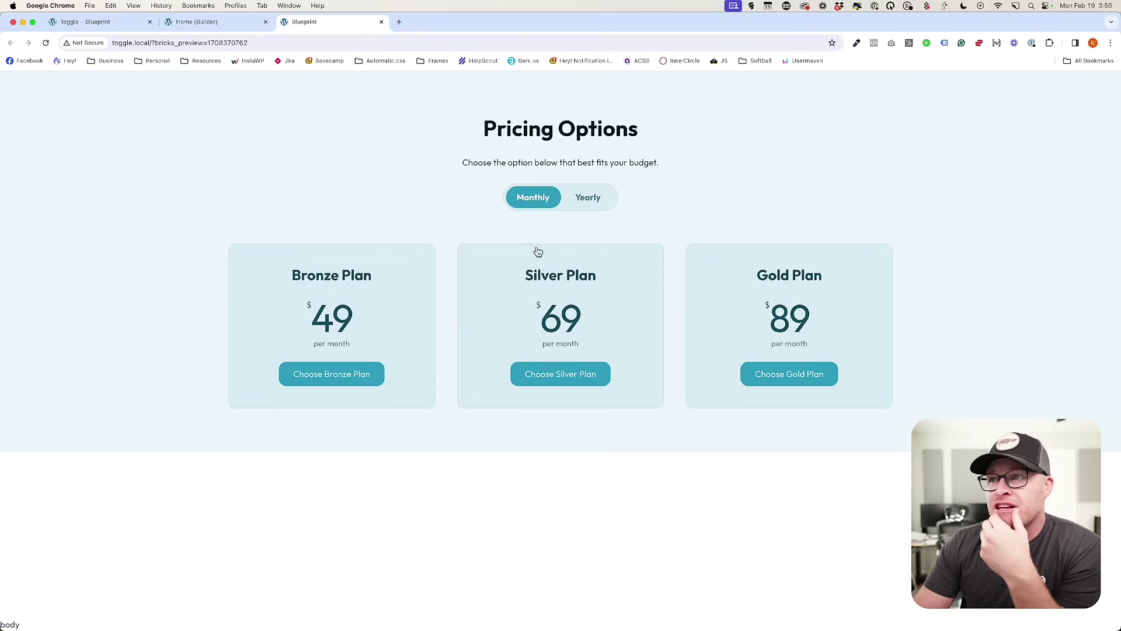
click(214, 21)
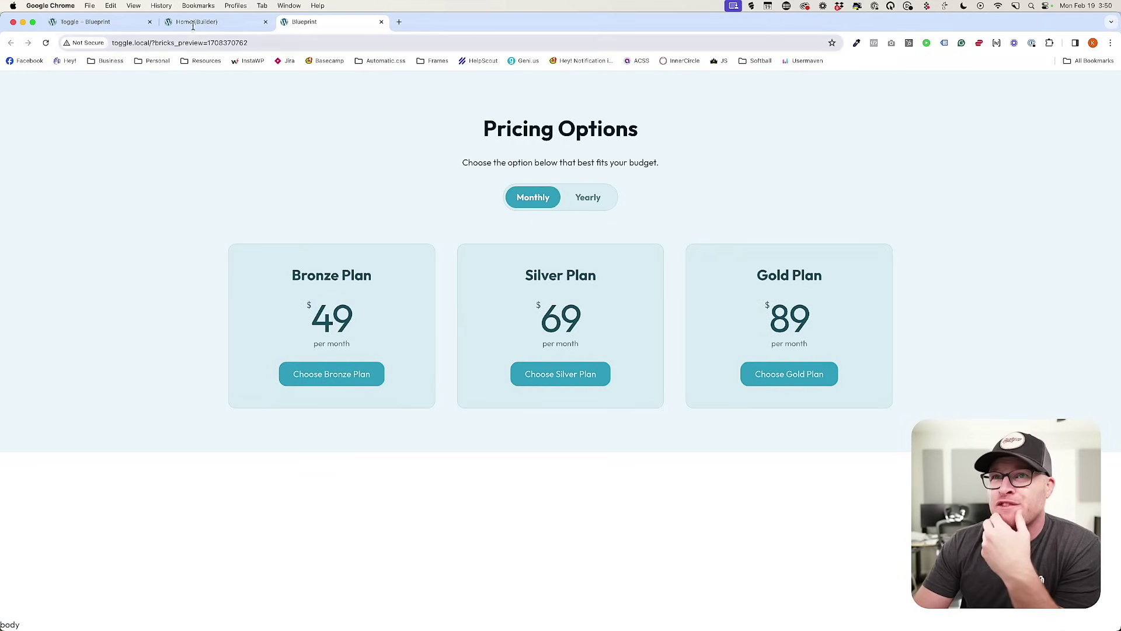
click(463, 167)
right_click(91, 140)
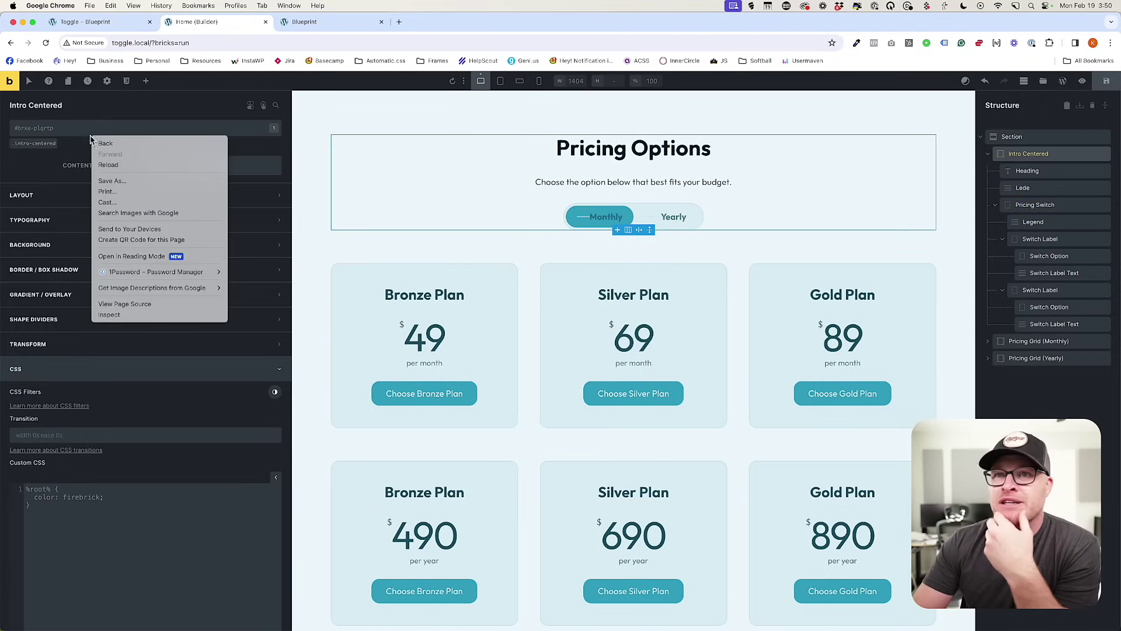
click(82, 126)
right_click(82, 131)
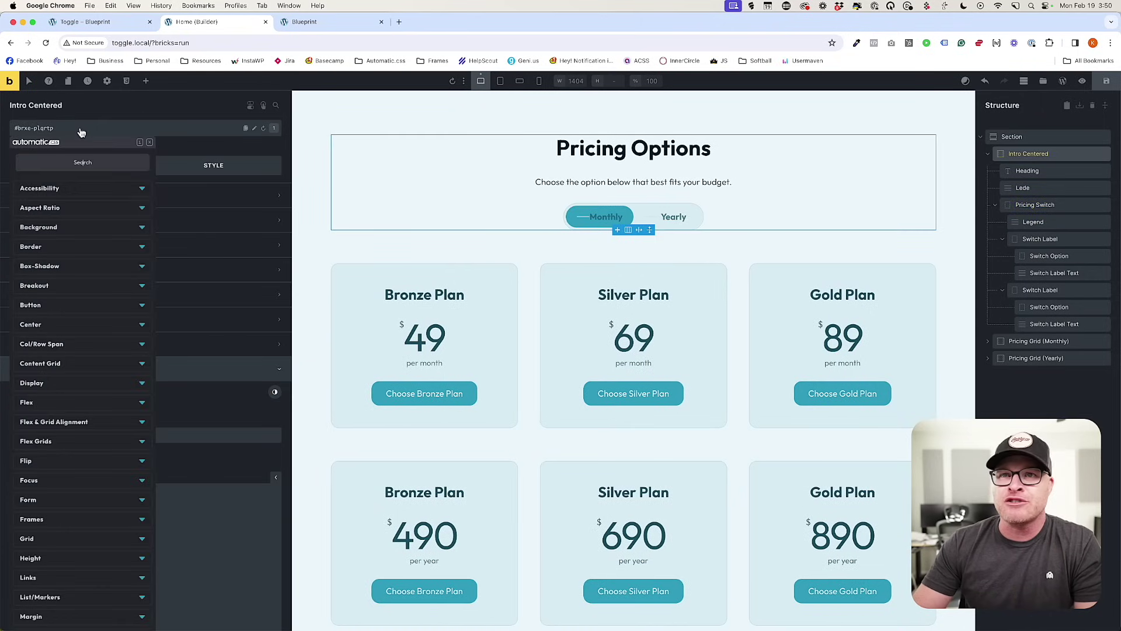
text(text)
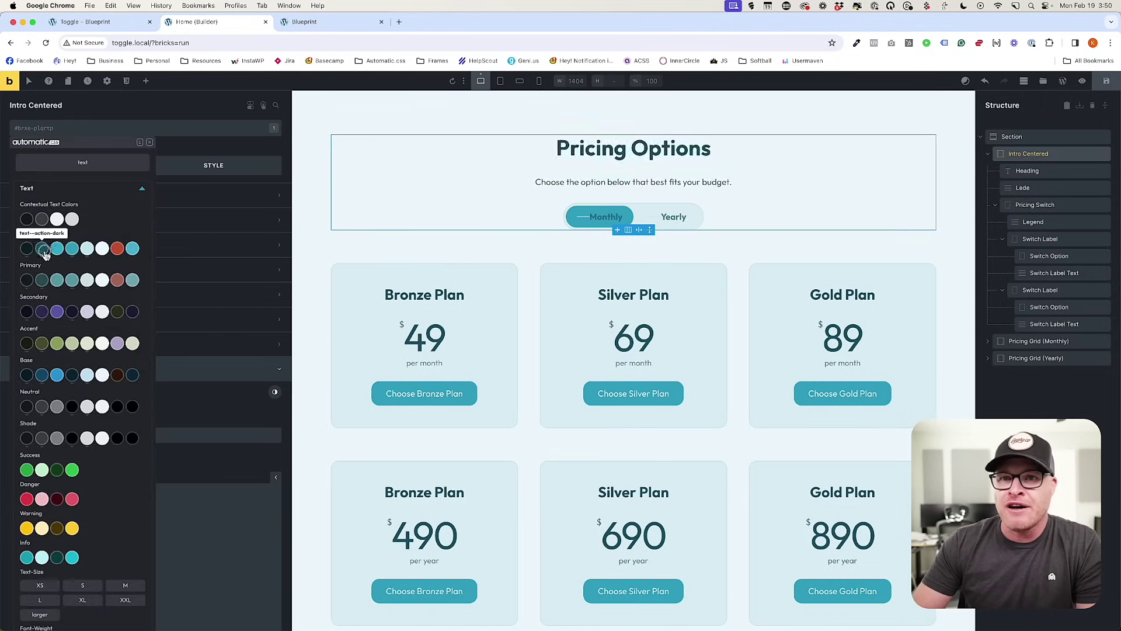
click(84, 250)
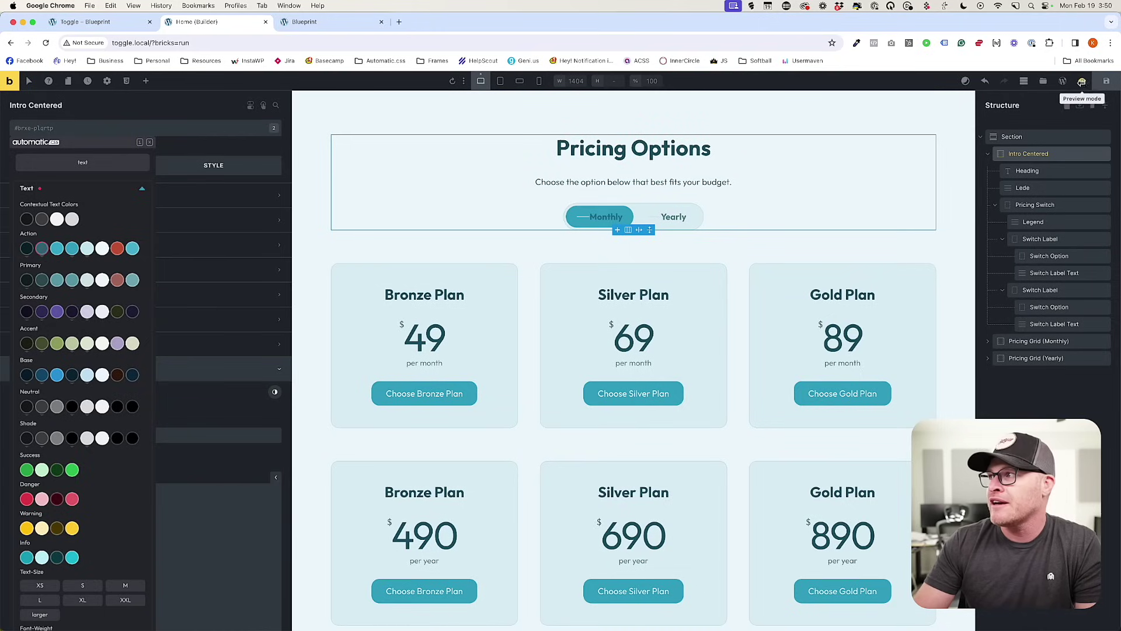
click(1097, 82)
Check the recoloured intro text on the front end, switching the pricing to Yearly and back to Monthly.
click(329, 22)
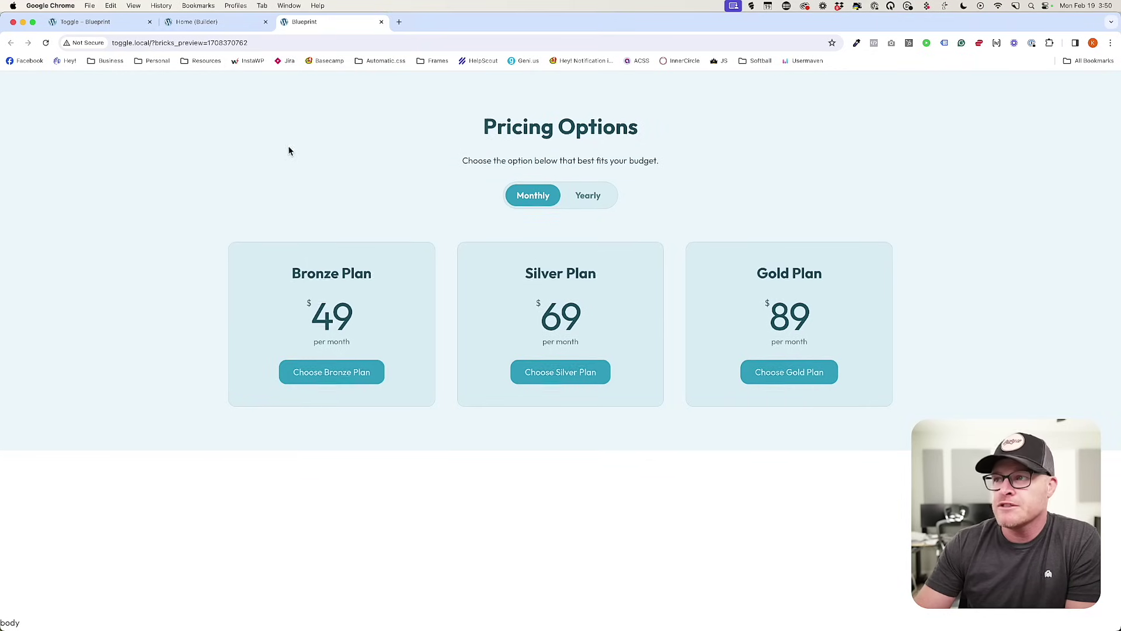
click(587, 197)
click(540, 200)
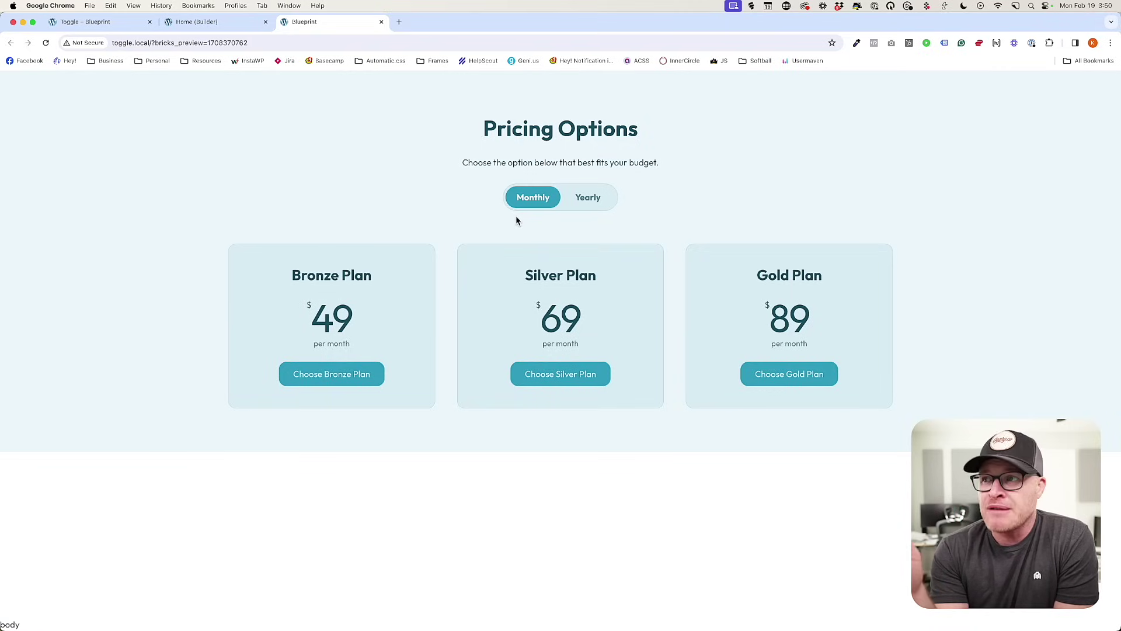
Test the pricing switch's keyboard accessibility by moving focus on and off it and toggling its options without the mouse.
key(Tab)
key(shift+Tab)
key(space)
key(space)
key(Tab)
key(shift+Tab)
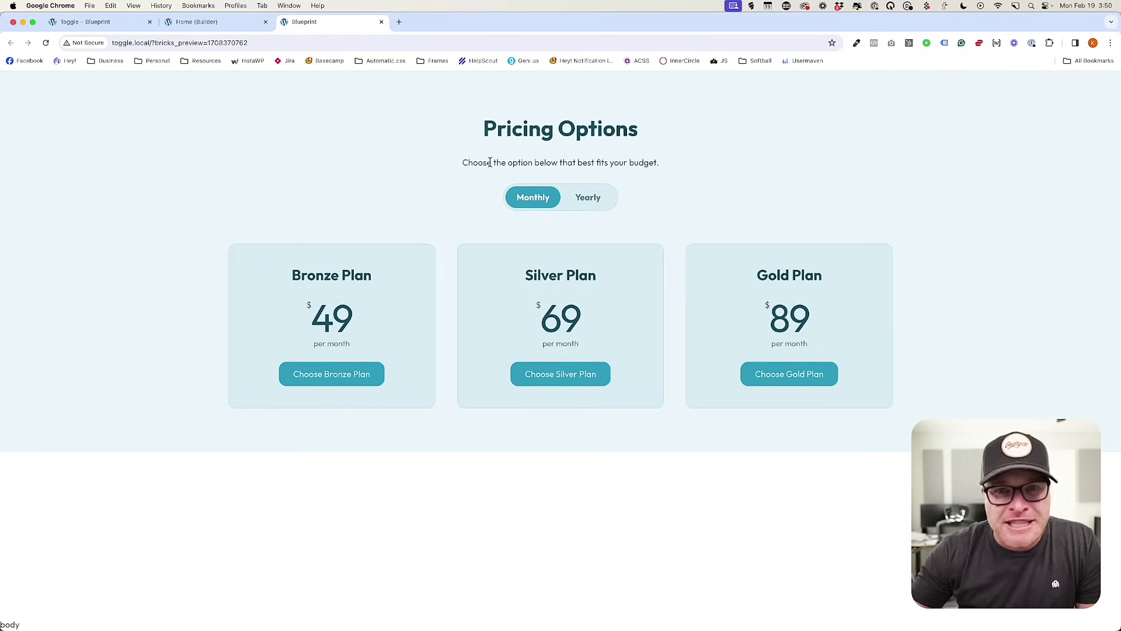